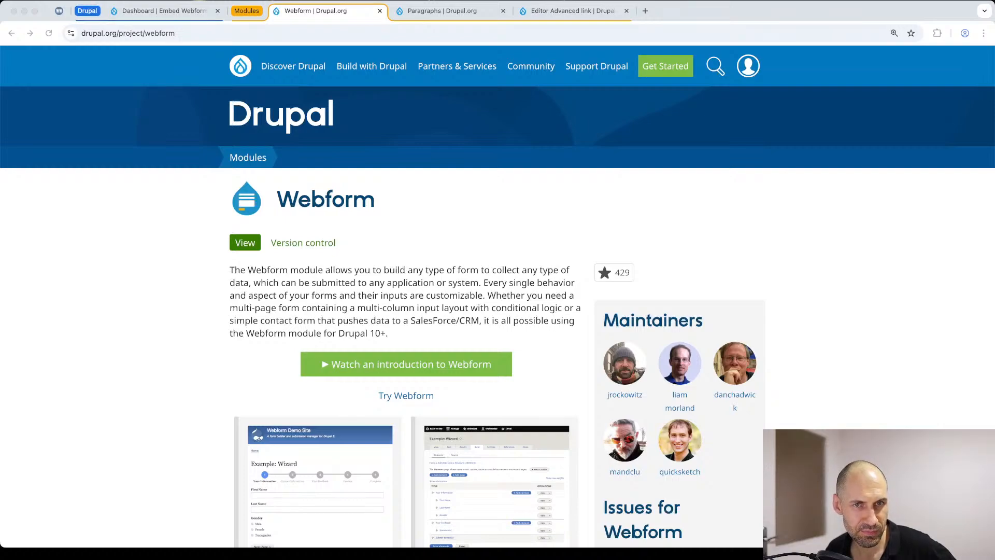
left_click(450, 213)
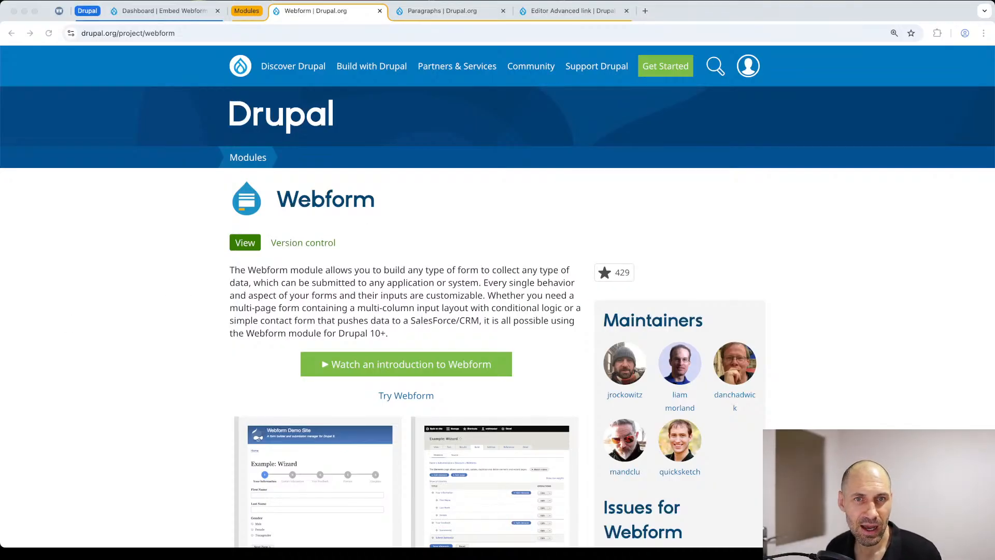
left_click(171, 182)
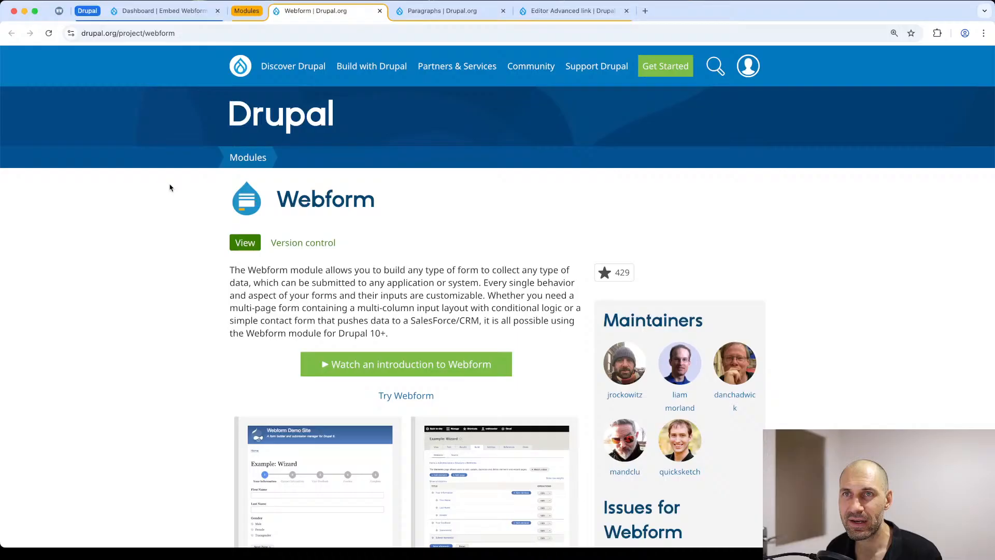
Step: Browse the WebWash course catalogue and view the curriculum of the Getting Started with Paragraphs in Drupal course
left_click(58, 11)
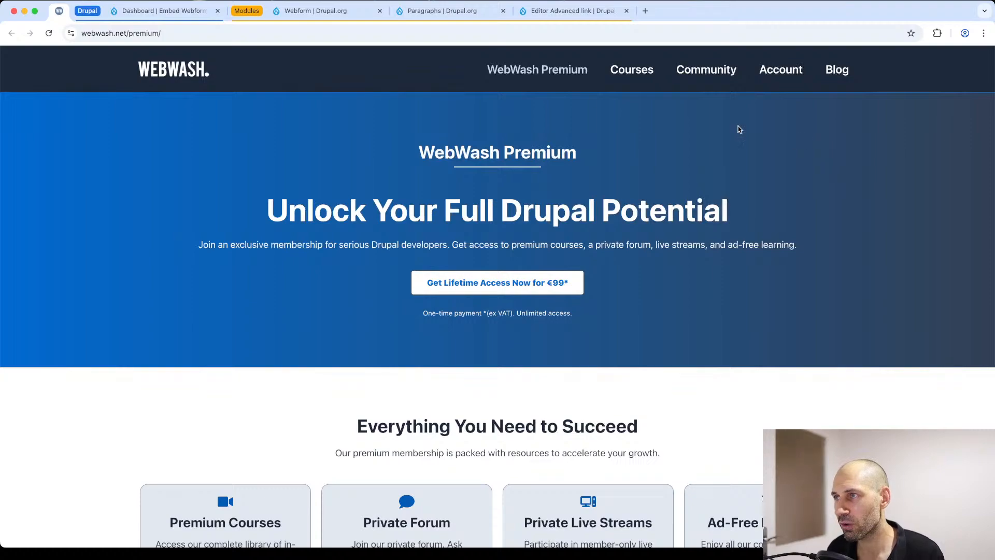
left_click(641, 74)
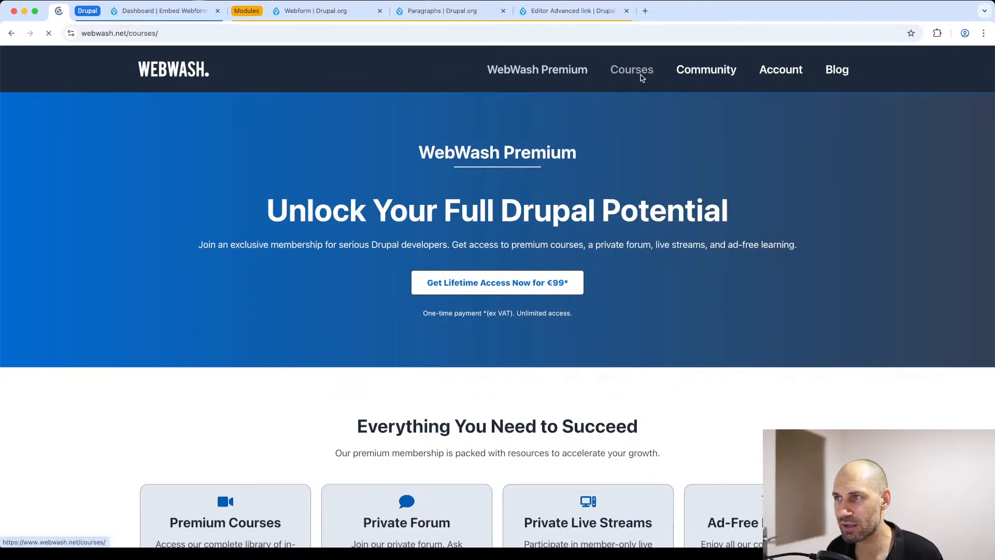
scroll(454, 231, "down", 3)
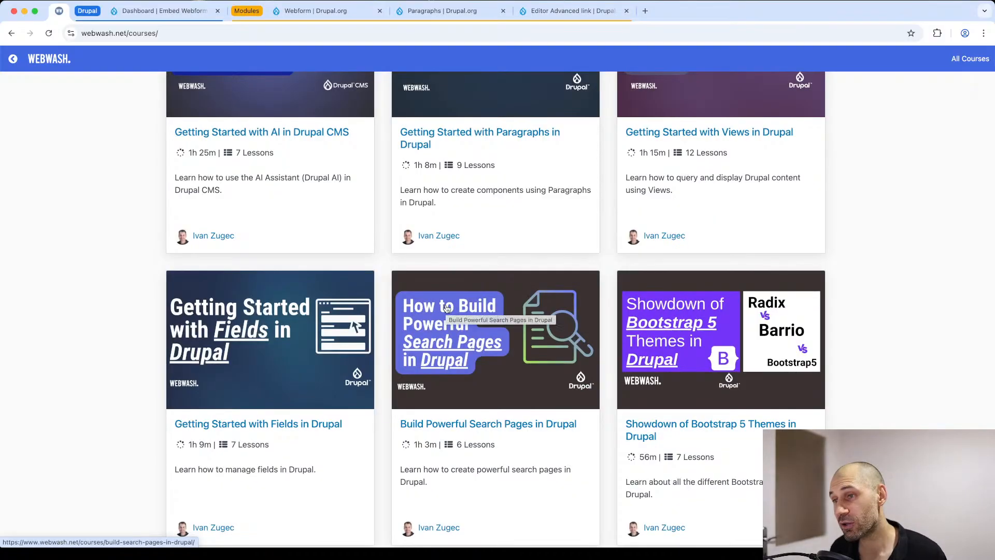
scroll(444, 307, "up", 3)
left_click(467, 248)
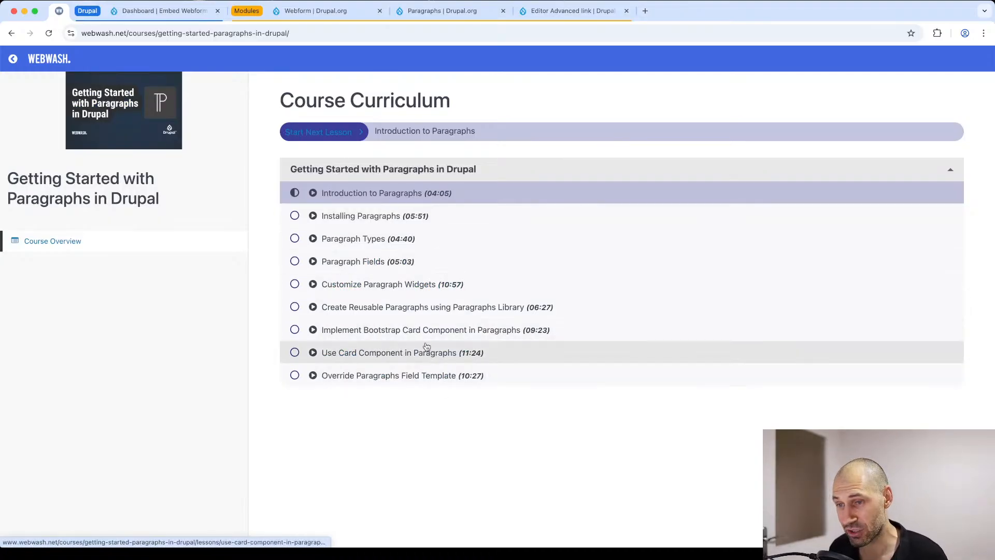
key("super+Left")
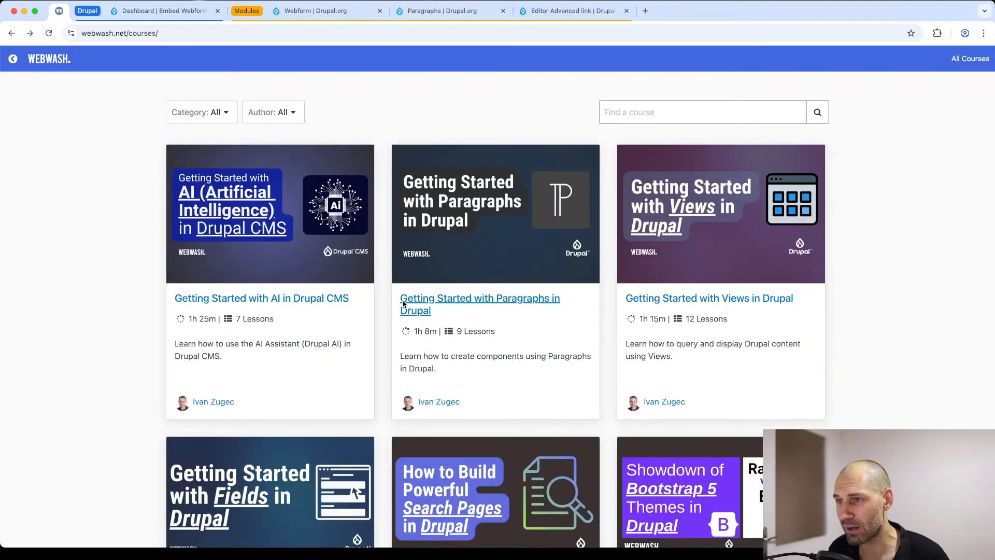
left_click(403, 303)
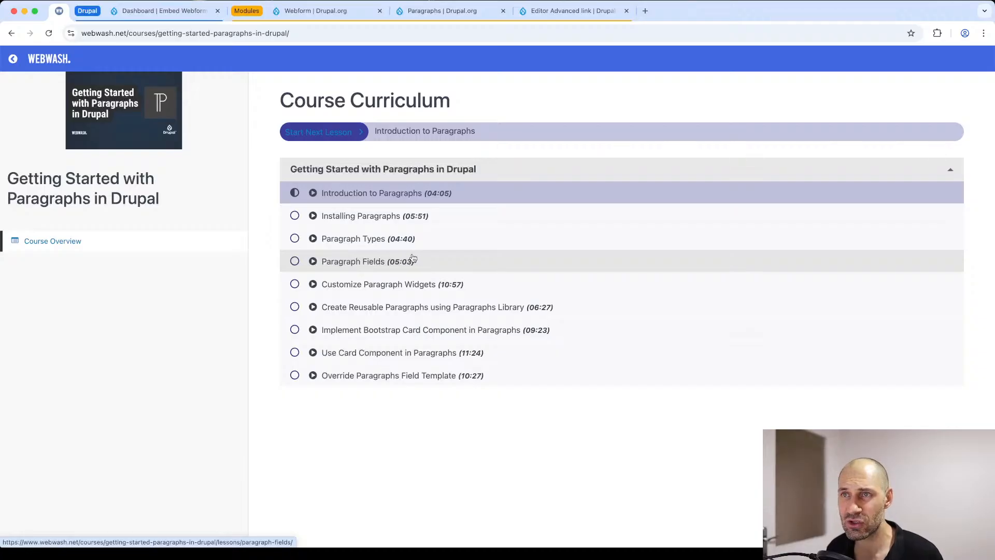
Step: Return to the WebWash Premium page, review the lifetime membership offer and look over the community forum
key("super+bracketleft")
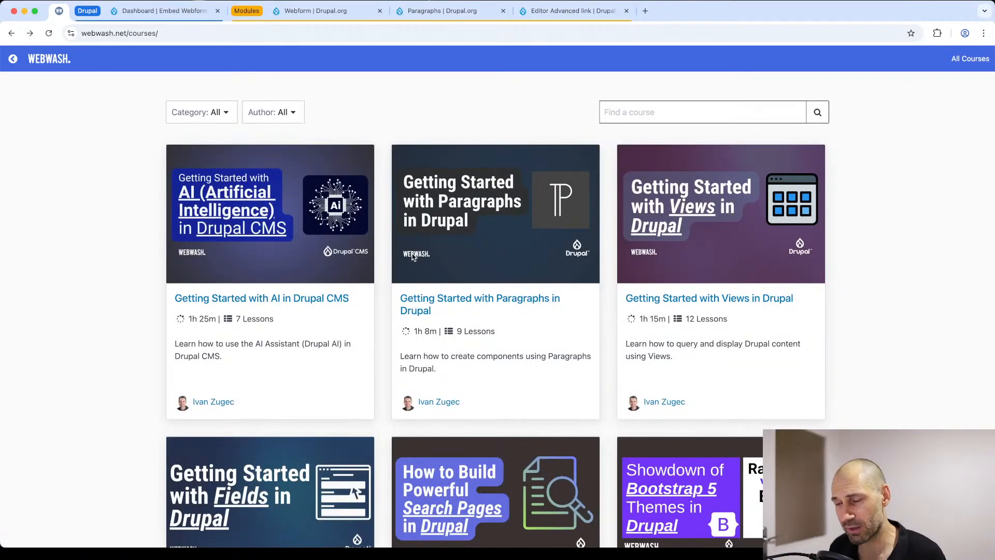
key("super+bracketleft")
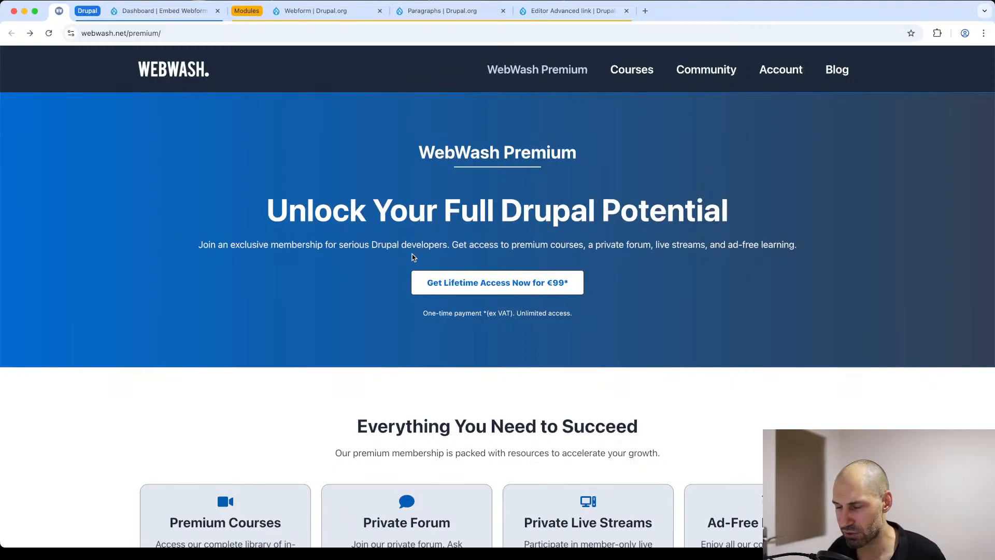
scroll(461, 260, "down", 1)
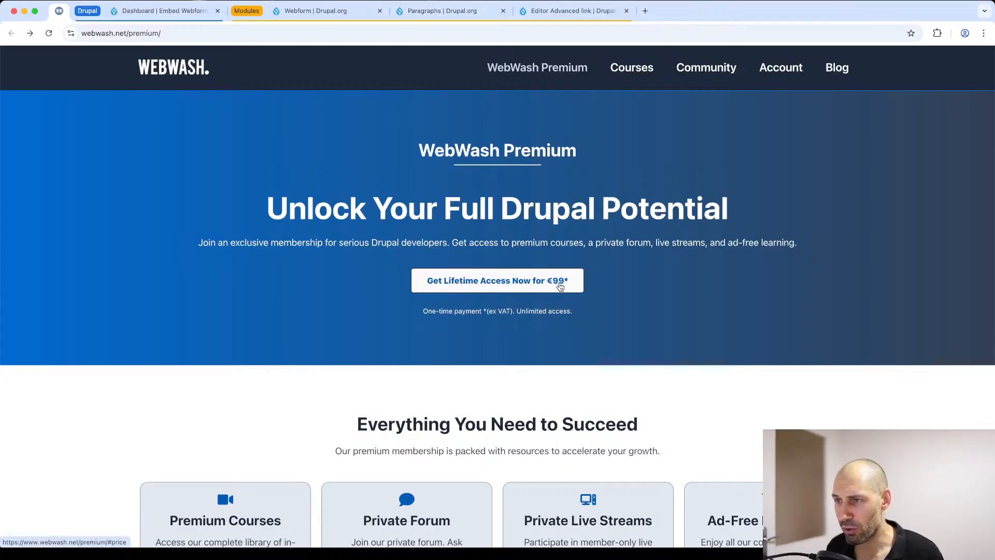
scroll(560, 285, "down", 9)
scroll(557, 284, "down", 13)
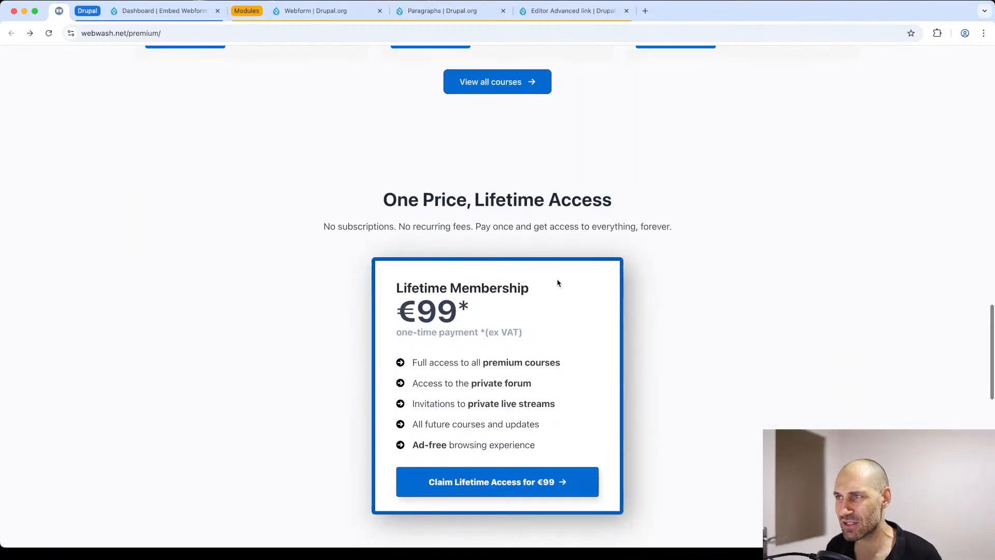
scroll(559, 283, "up", 20)
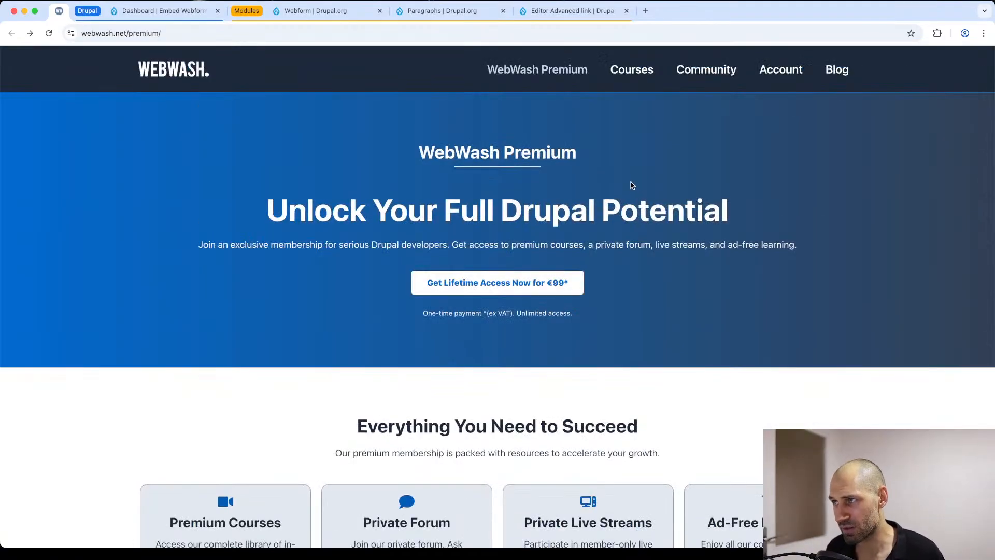
left_click(703, 70)
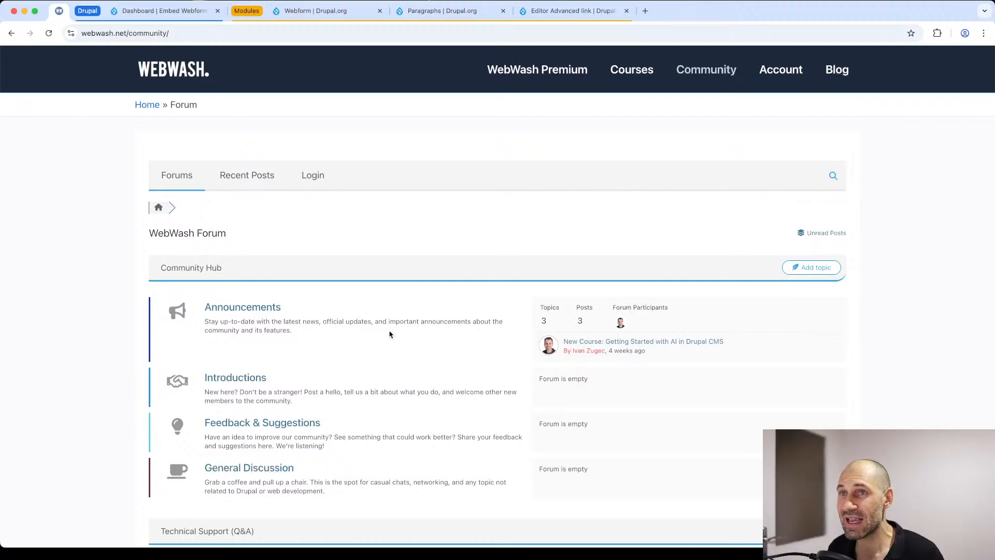
key("super+bracketleft")
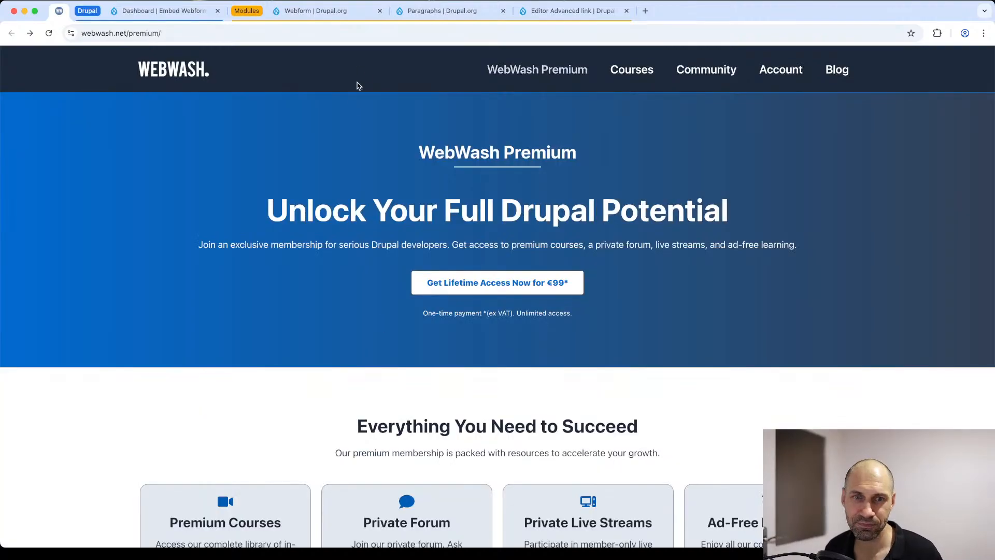
Step: Examine the releases on the Webform project page at drupal.org, including the Composer install command for 6.3.0-beta5
left_click(318, 14)
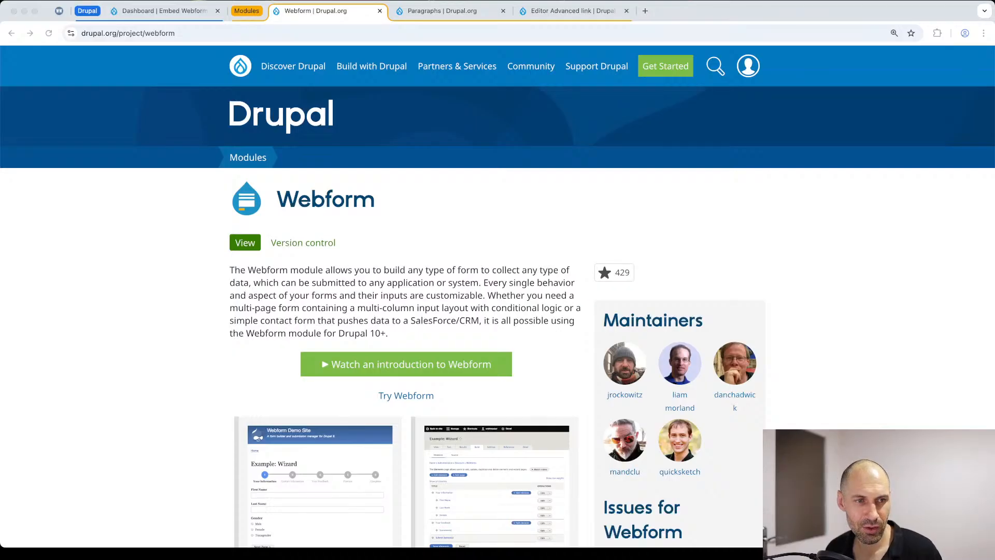
left_click(463, 251)
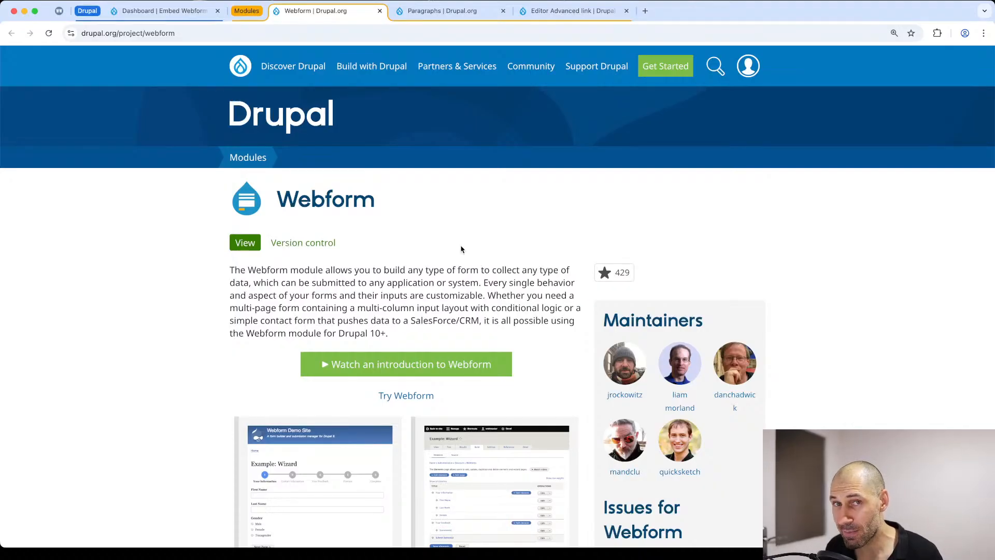
scroll(447, 241, "down", 15)
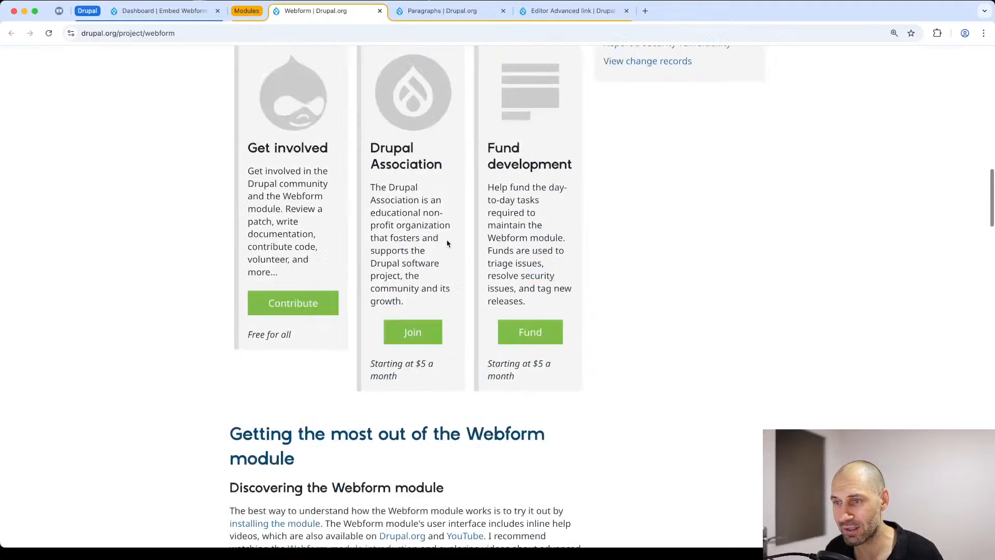
scroll(446, 241, "down", 20)
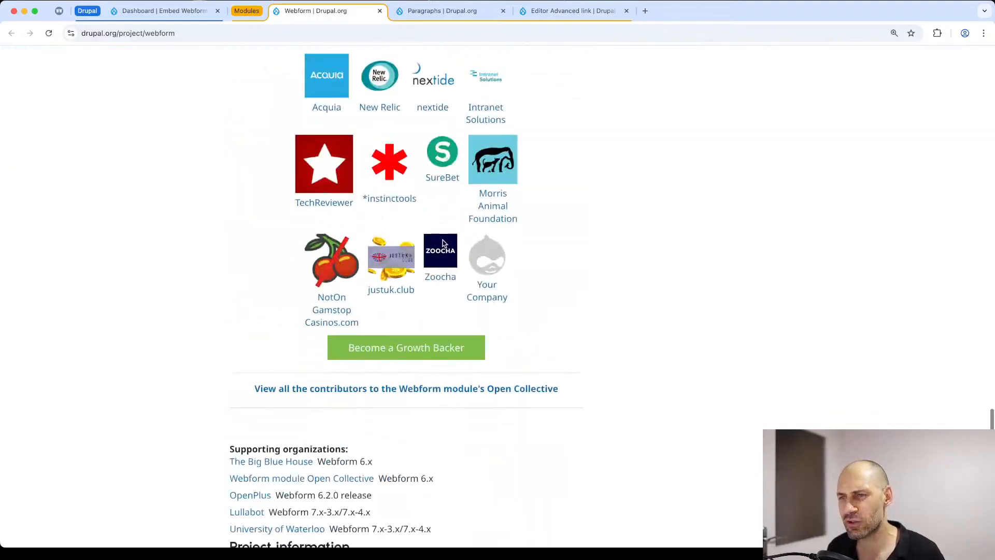
scroll(443, 244, "down", 4)
scroll(502, 137, "up", 3)
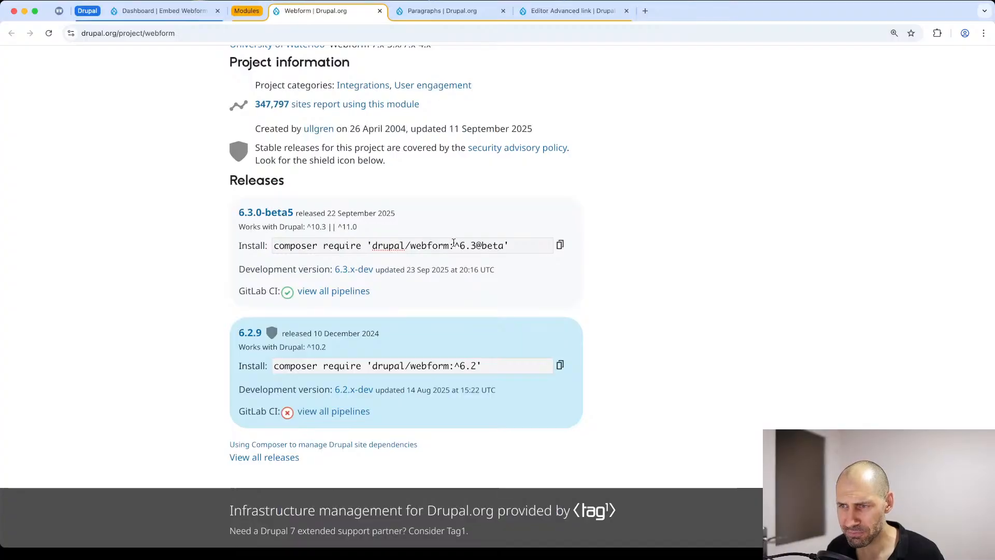
left_click_drag(513, 245, 277, 243)
left_click(295, 245)
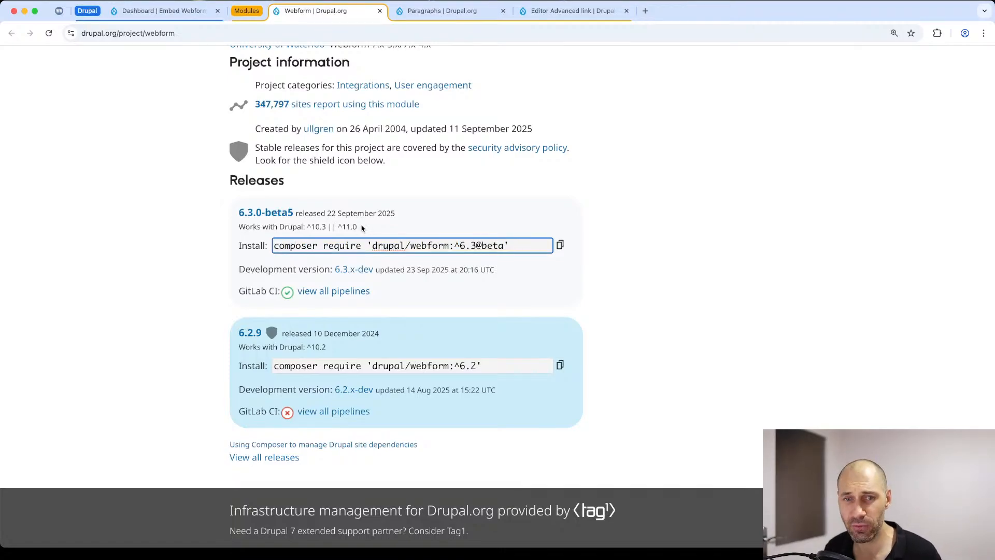
key("super+Tab")
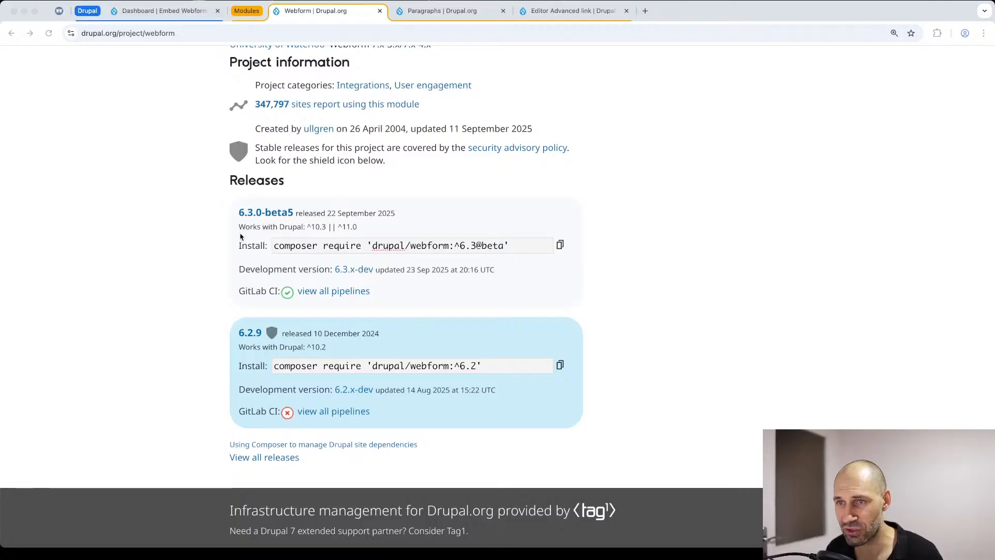
key("super+Tab")
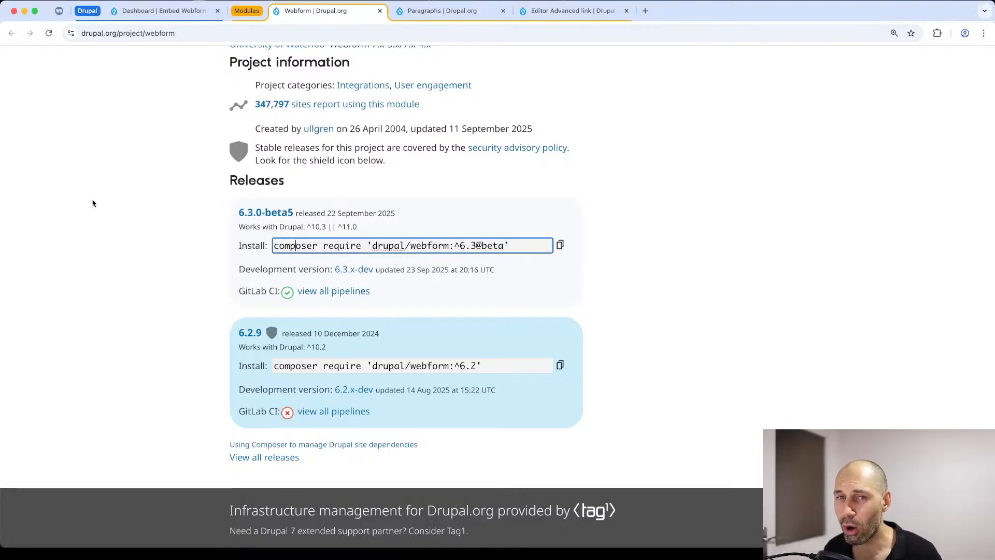
Step: On the Embed Webforms Drupal site, install the Forms recipe from the recommended extensions
left_click(149, 12)
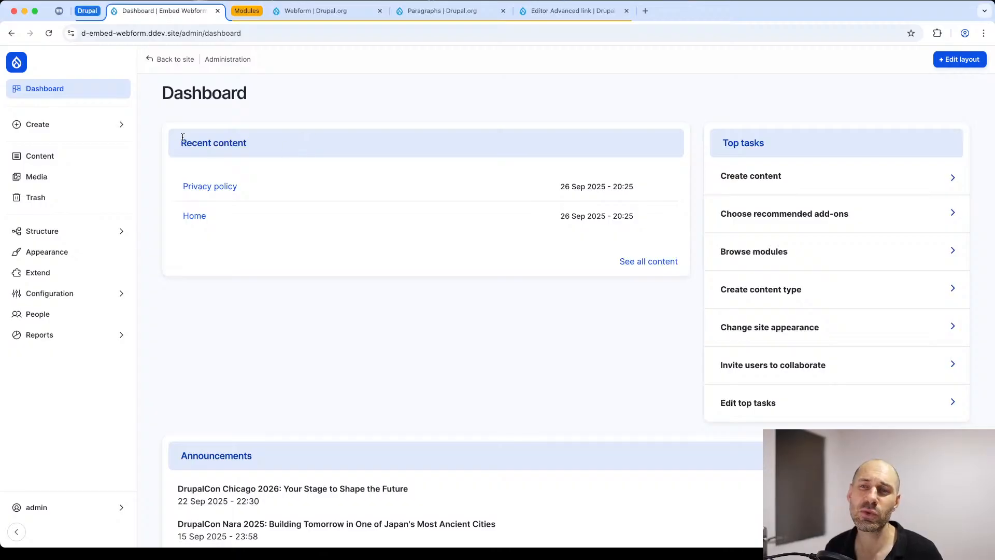
mouse_move(51, 241)
left_click(42, 273)
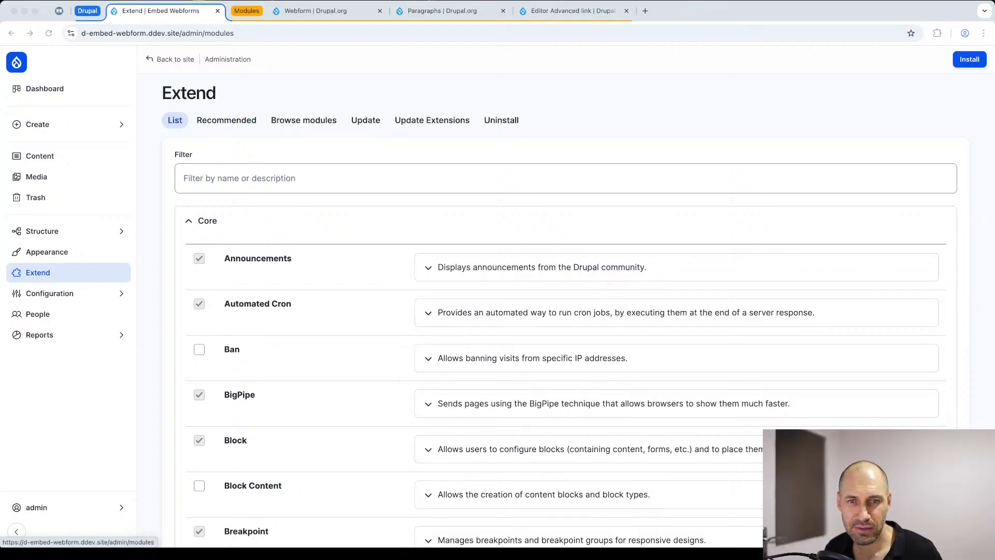
scroll(362, 290, "down", 3)
scroll(207, 233, "up", 3)
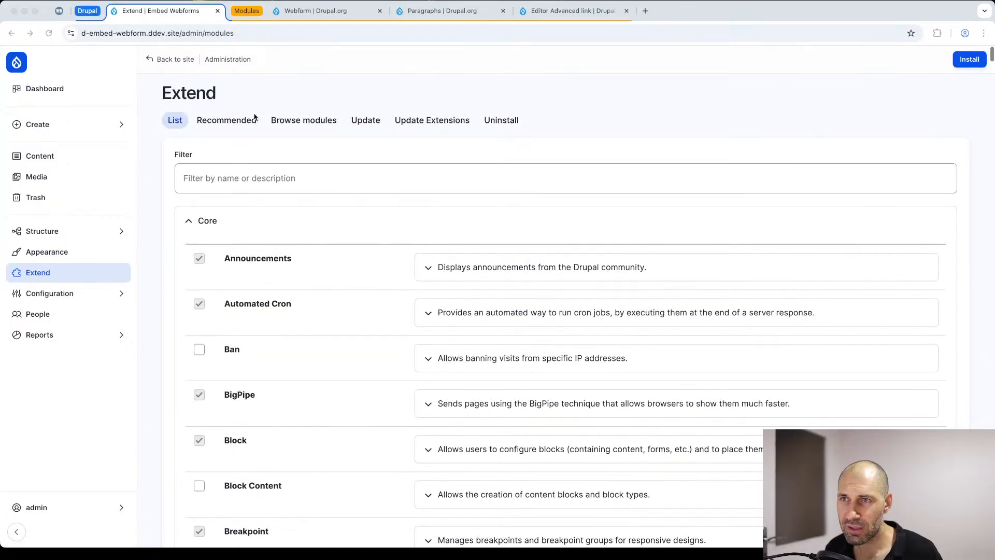
left_click(229, 121)
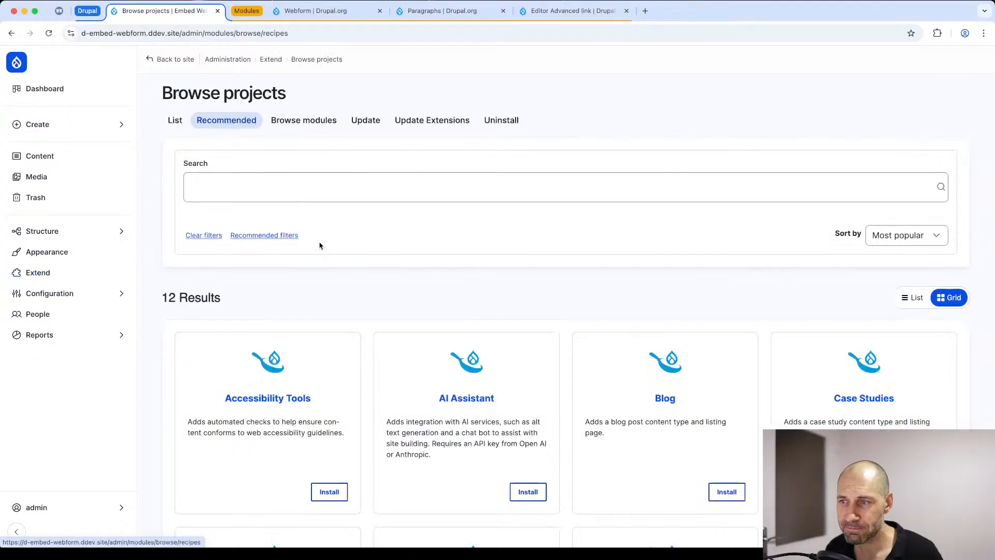
scroll(331, 251, "down", 6)
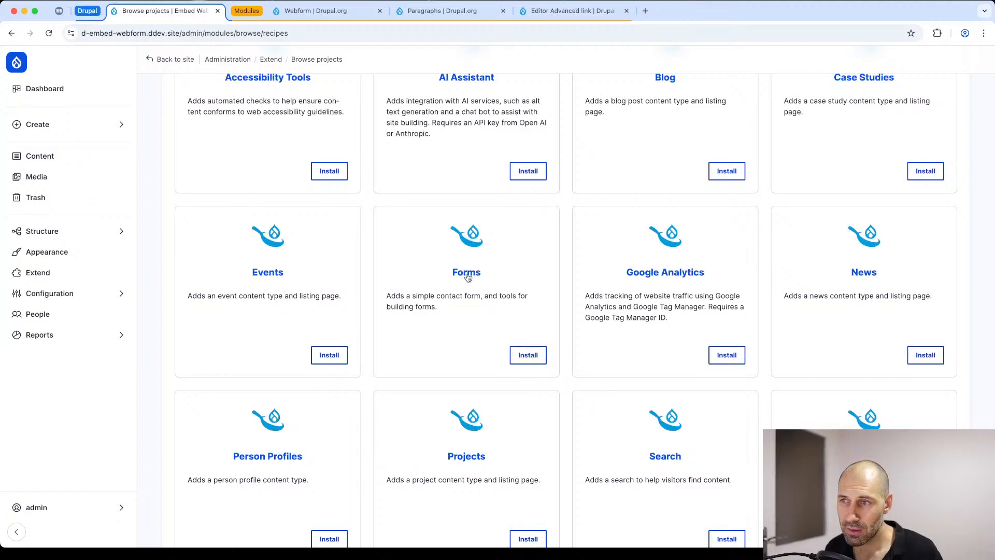
left_click(523, 357)
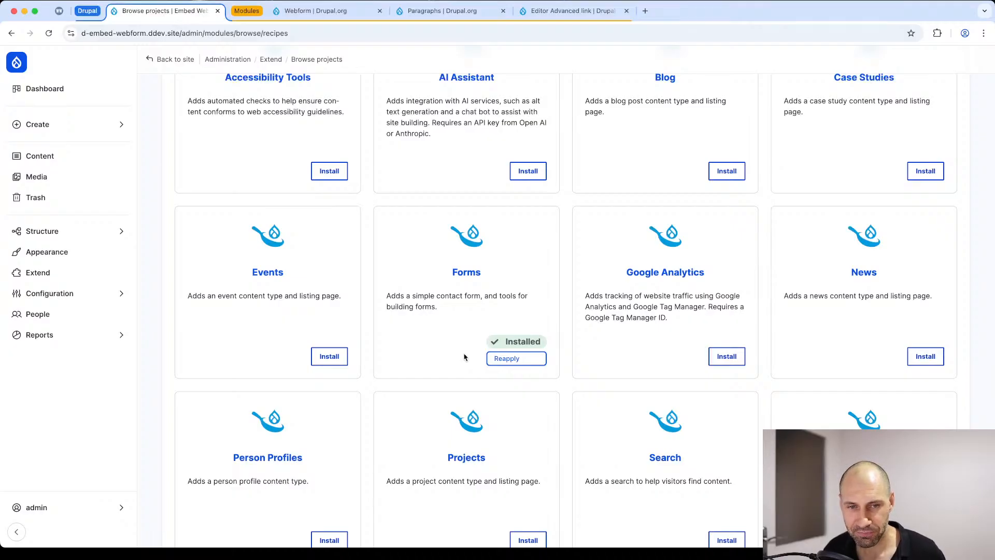
Step: Install the Blog recipe from the recommended projects
scroll(497, 342, "up", 3)
left_click(726, 249)
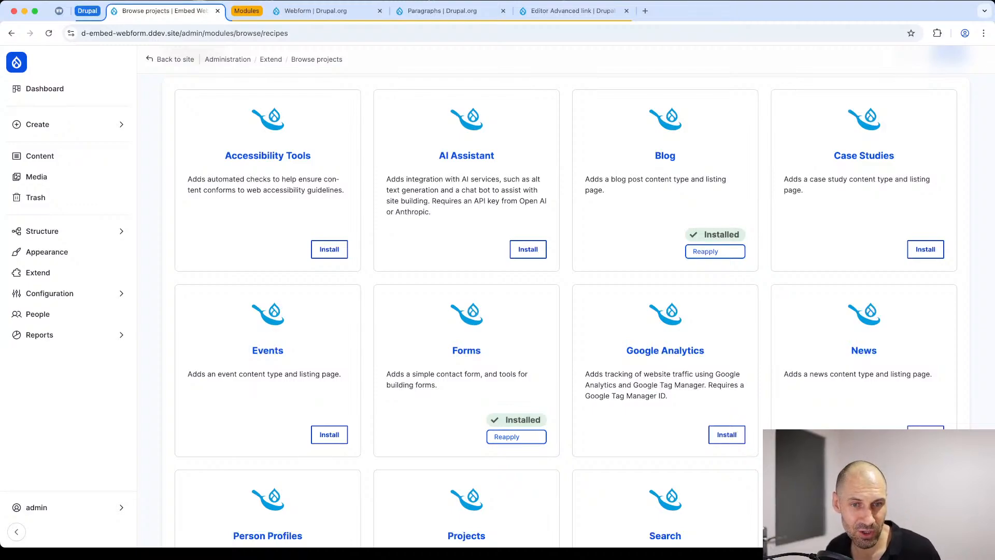
key("super+Tab")
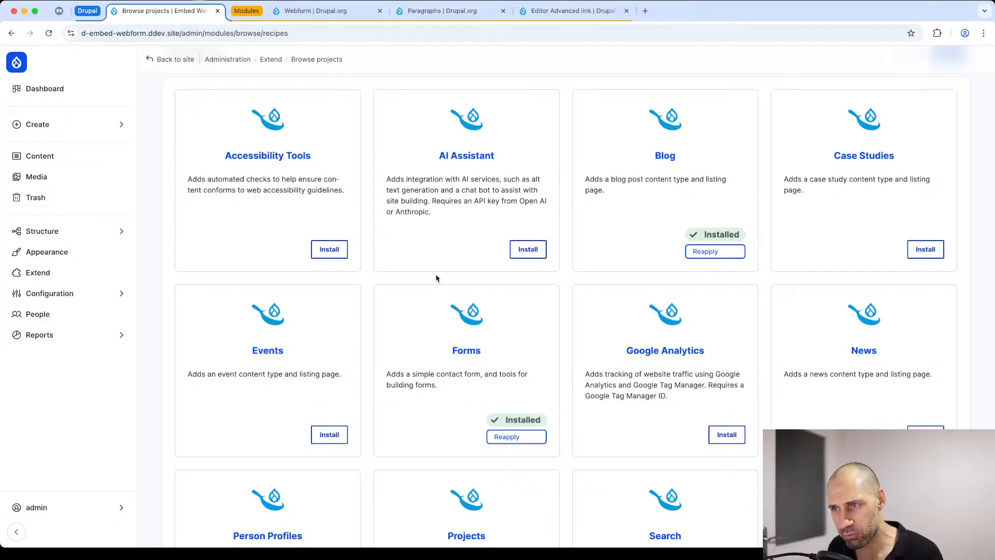
Step: Reload the recommended projects page and check the site's Structure entries for Webforms
left_click(43, 231)
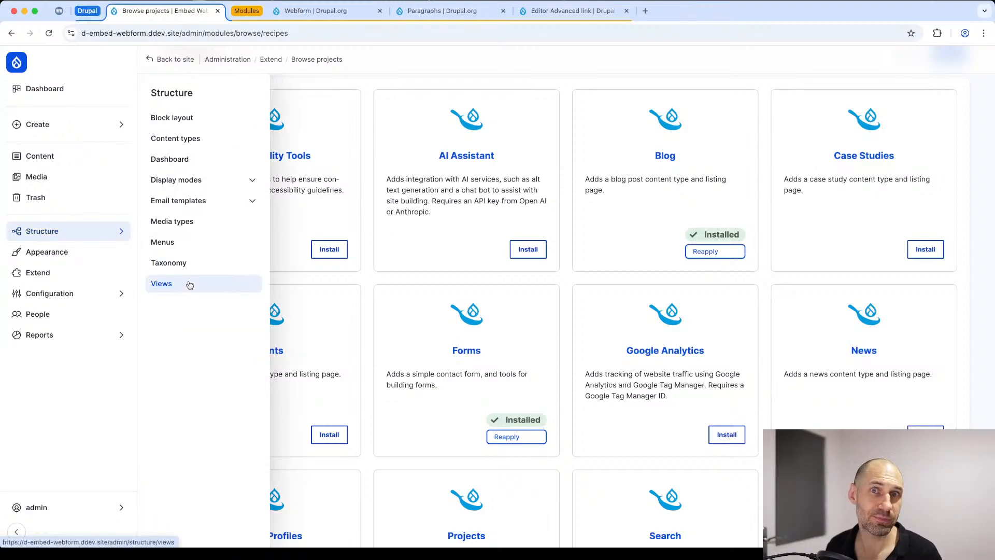
left_click(295, 33)
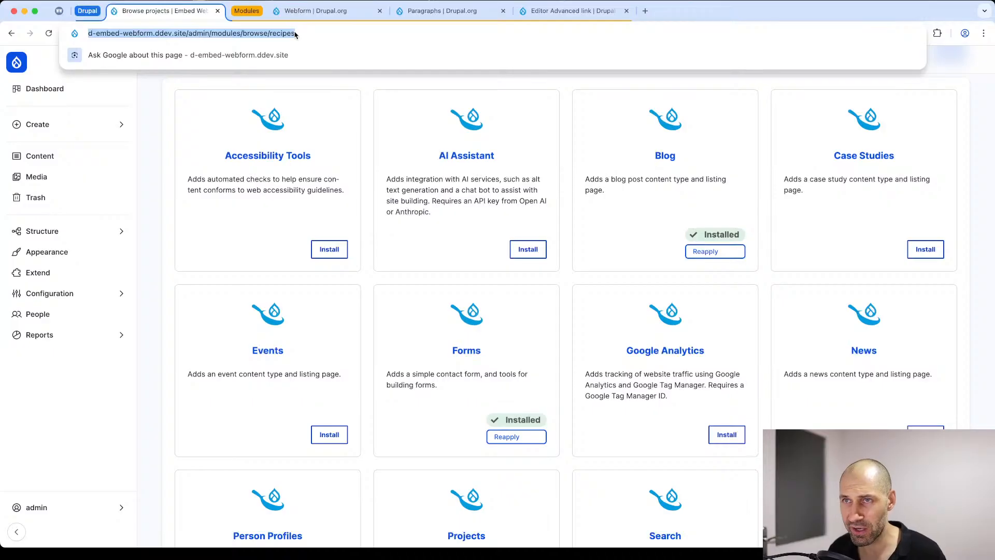
key("Return")
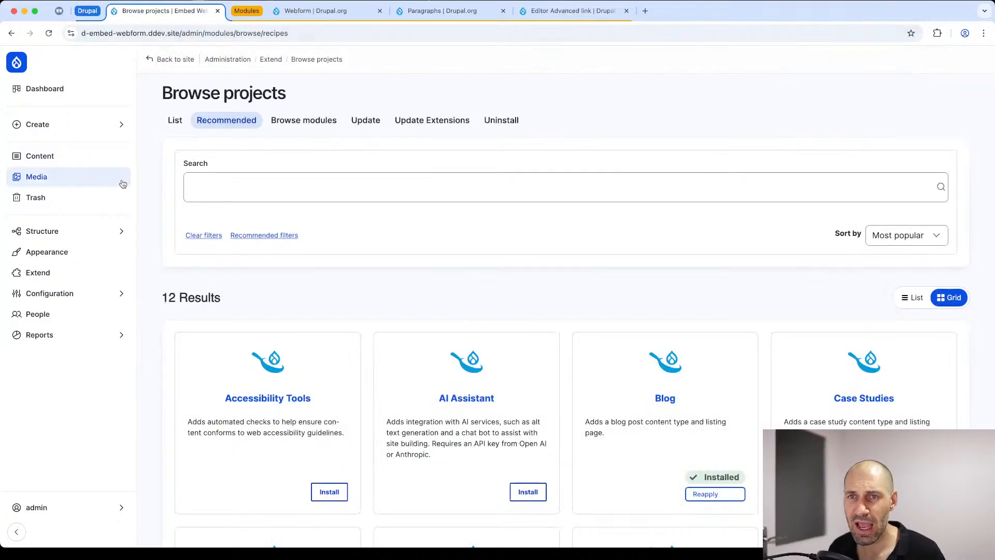
mouse_move(57, 242)
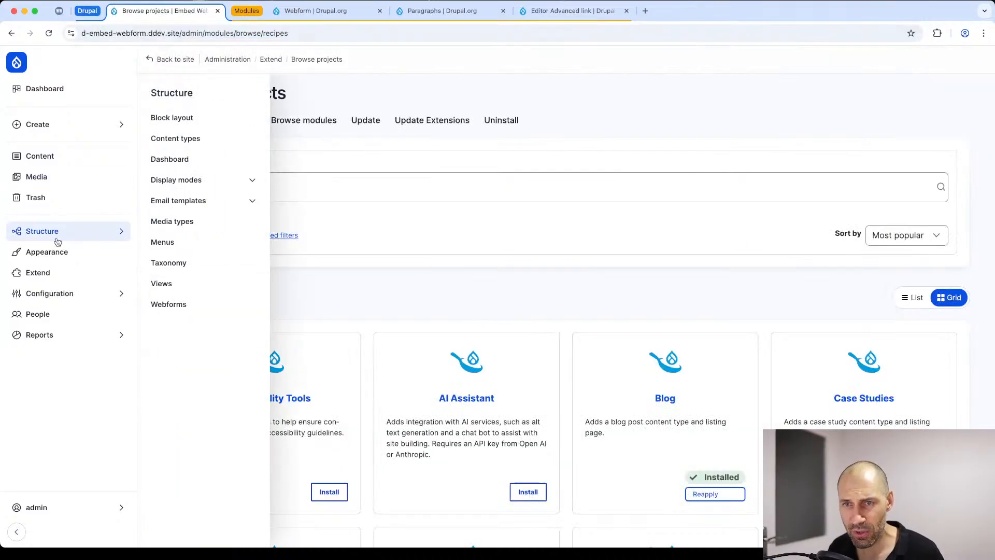
Step: Review the site's Webforms administration pages, covering the forms list, the submissions and the options
left_click(199, 308)
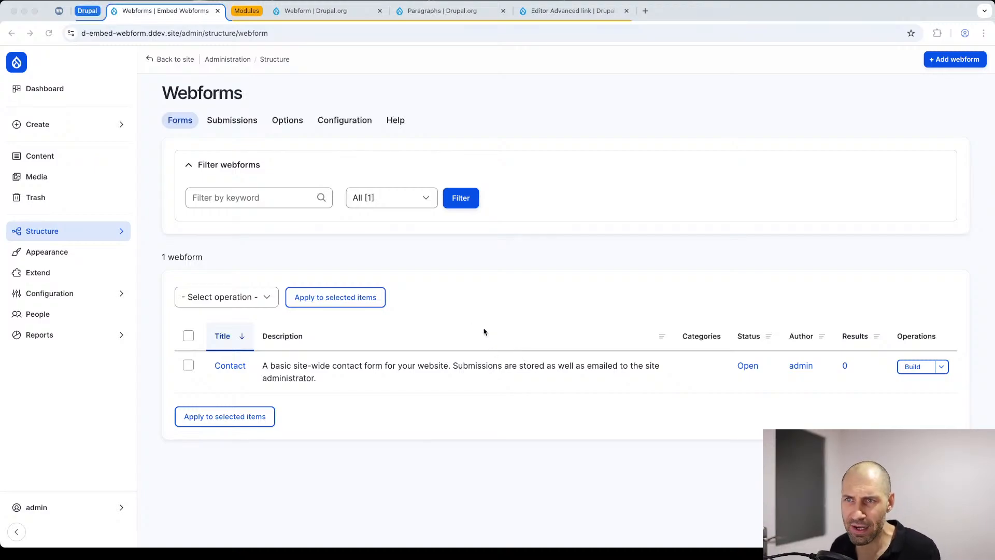
left_click(252, 123)
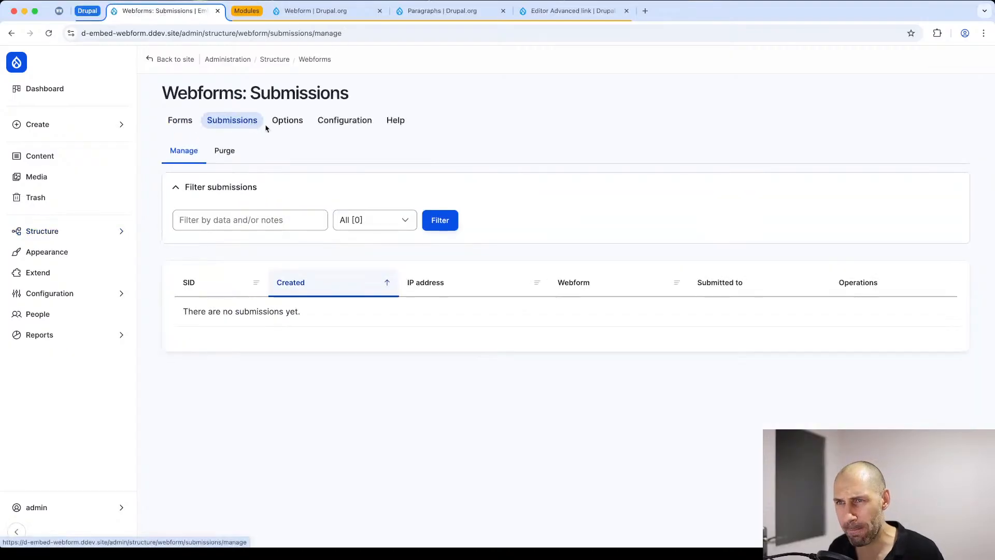
left_click(288, 122)
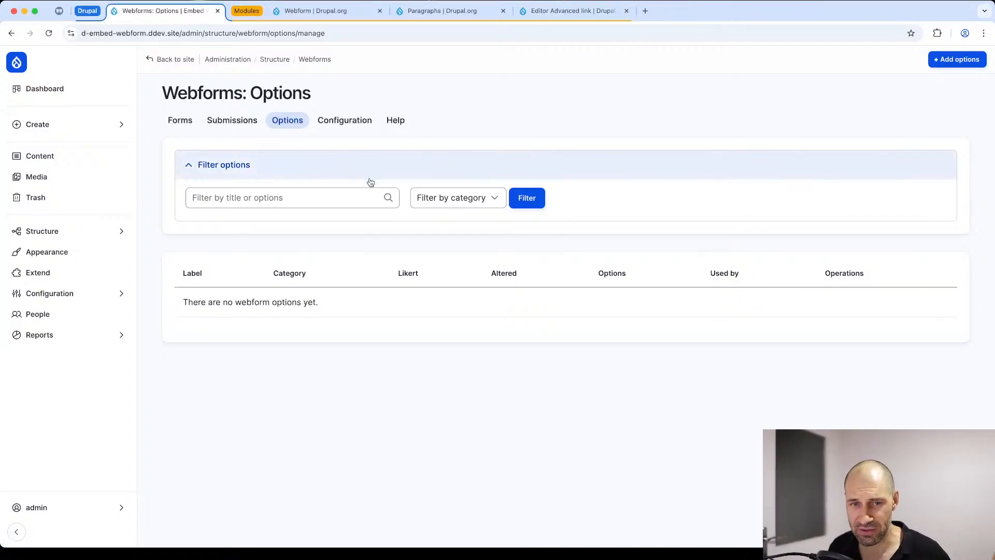
Step: Look through the global webform configuration for forms, elements, submissions, handlers, variants and exporters
left_click(339, 122)
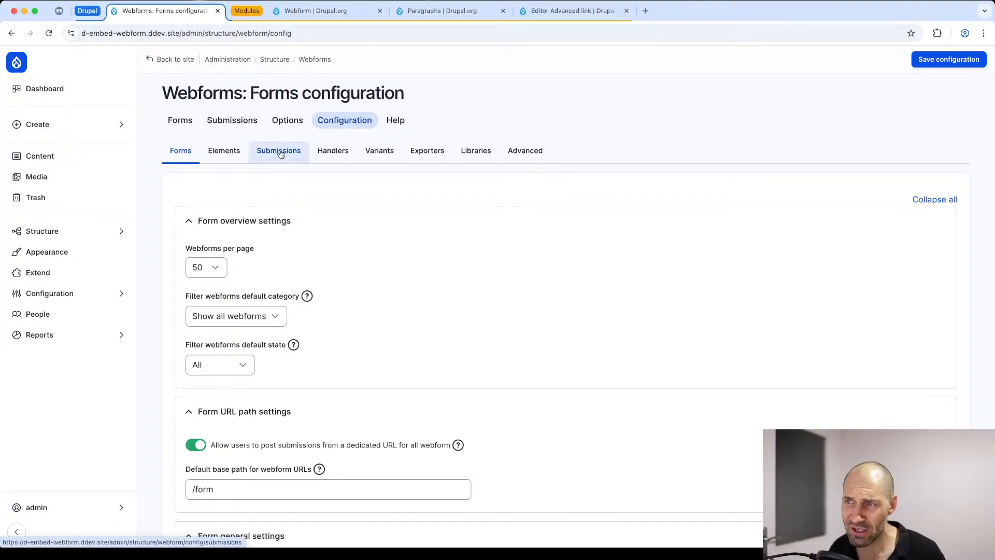
left_click(222, 157)
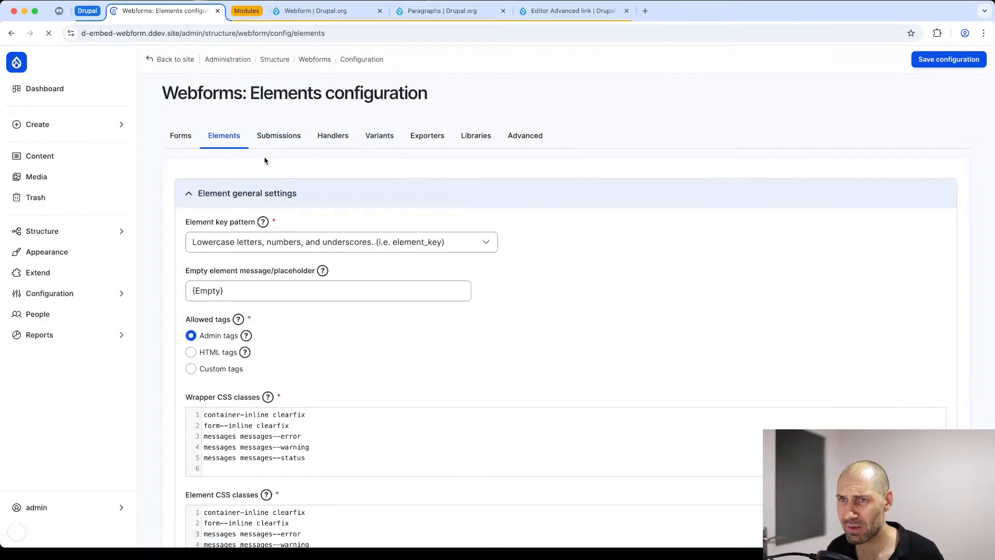
left_click(280, 153)
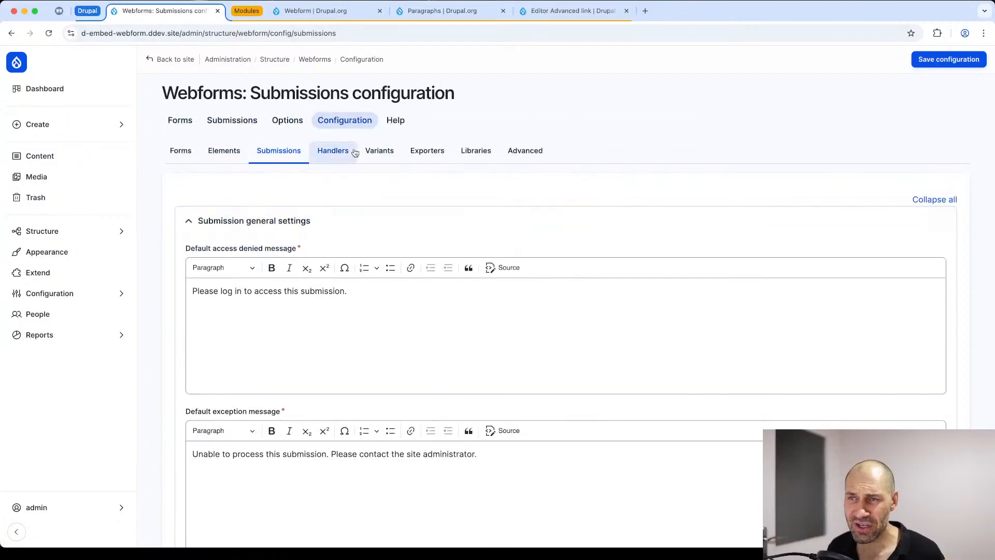
left_click(348, 152)
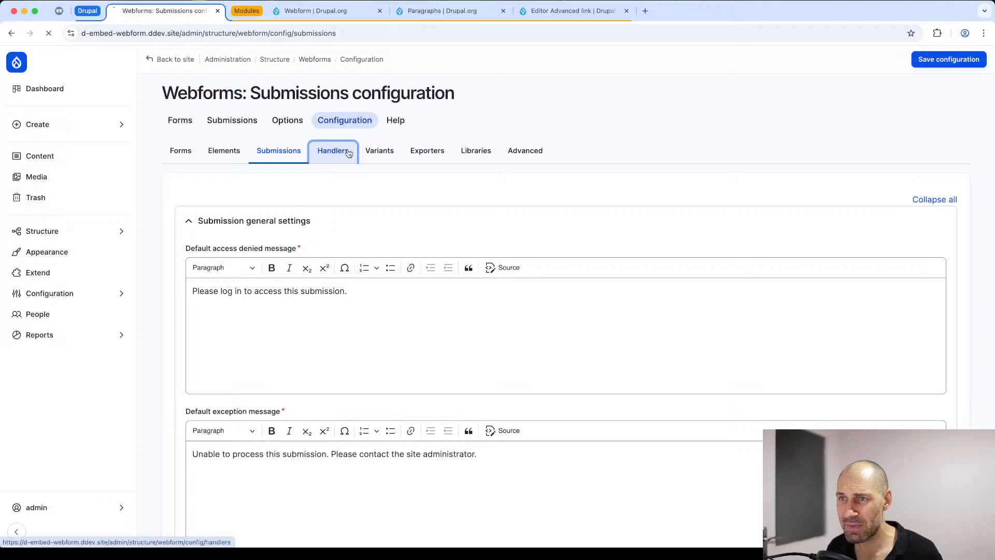
left_click(381, 157)
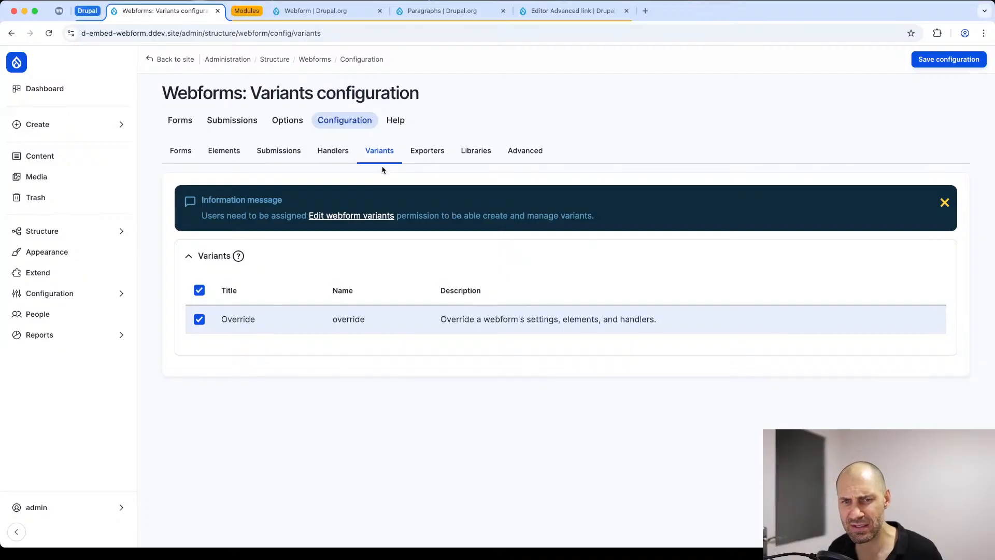
left_click(433, 156)
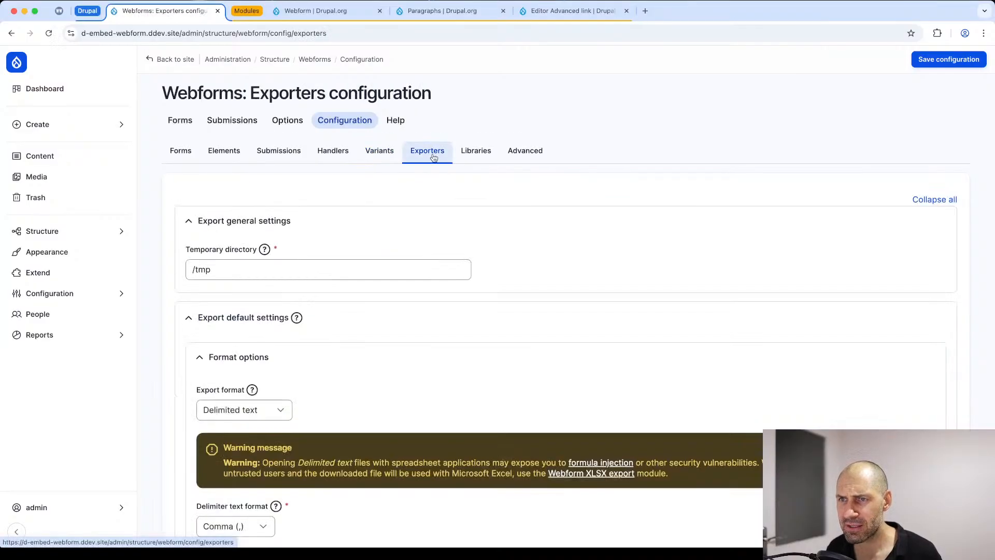
Step: Examine the webform Libraries configuration, reading through the whole list of external optional libraries
left_click(473, 154)
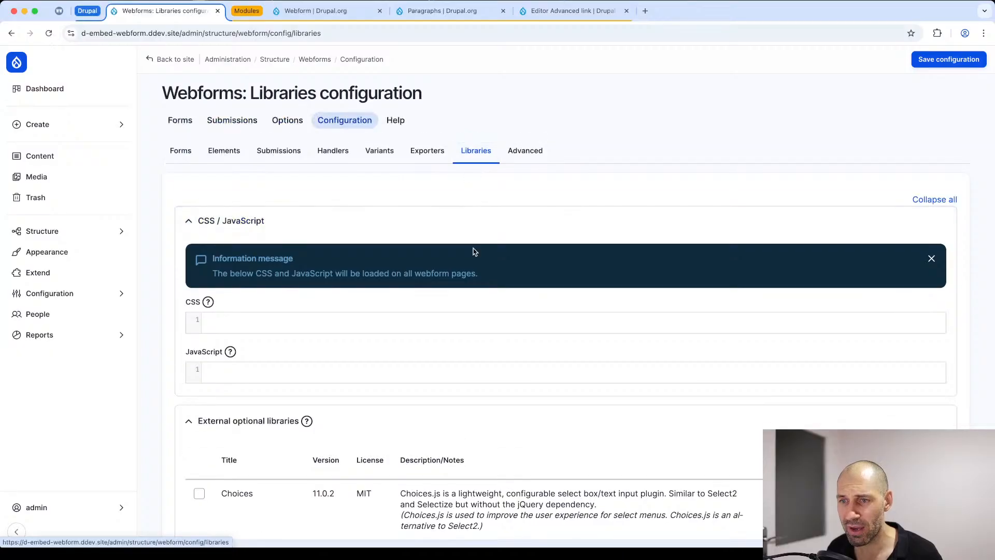
scroll(471, 253, "down", 3)
scroll(471, 255, "down", 5)
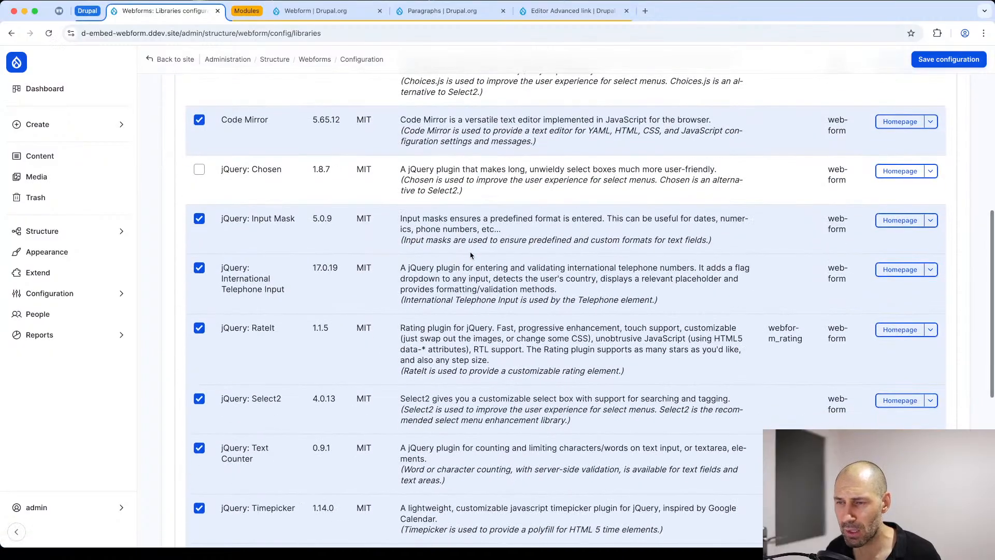
scroll(470, 254, "down", 7)
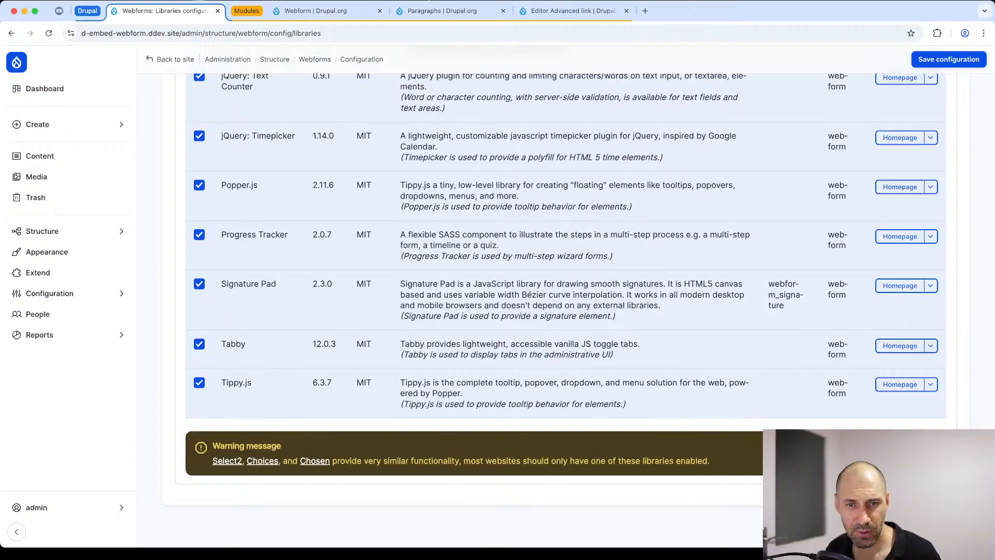
key("super+Tab")
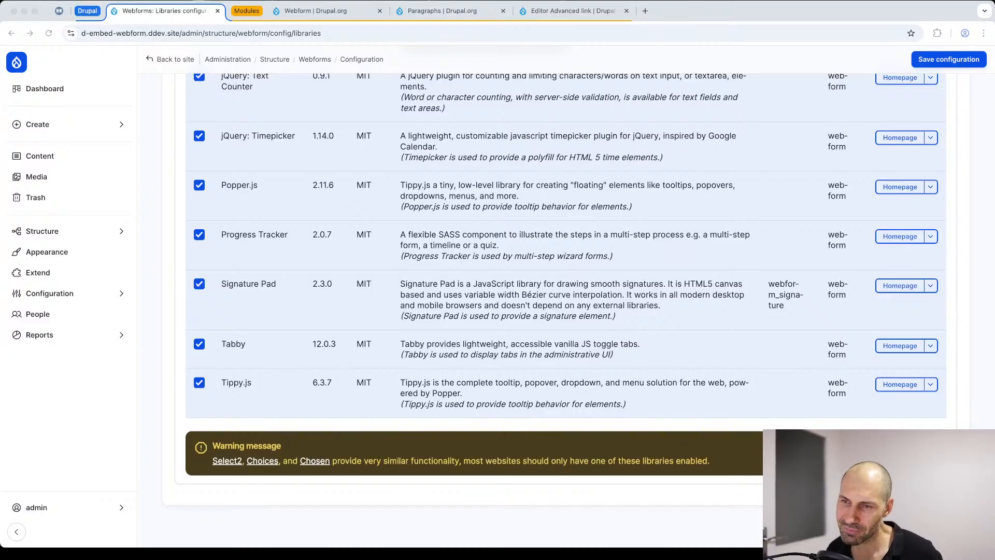
scroll(357, 349, "up", 4)
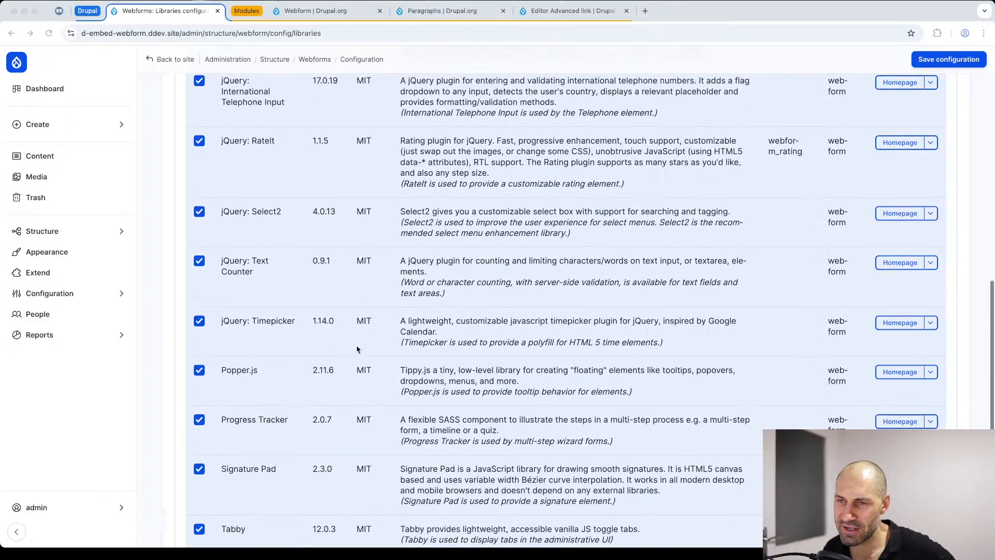
scroll(357, 349, "up", 8)
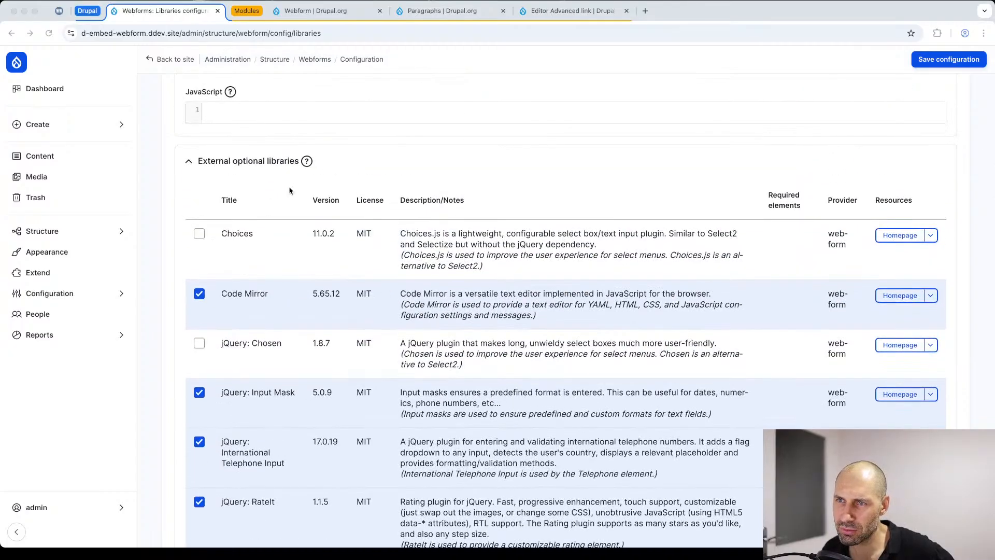
Step: Review the Advanced webform configuration, including the user interface, requirement and test settings
scroll(289, 191, "up", 4)
left_click(540, 112)
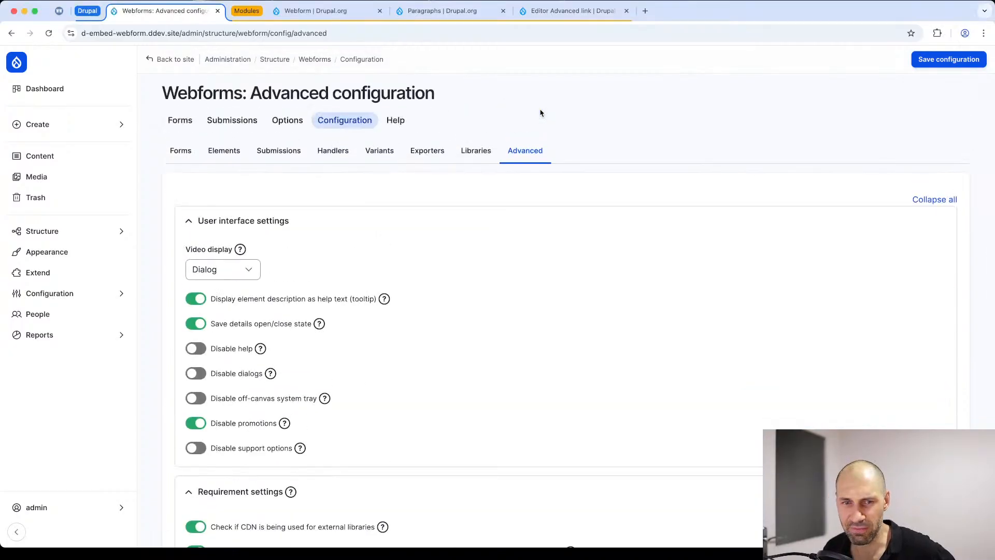
scroll(413, 291, "down", 6)
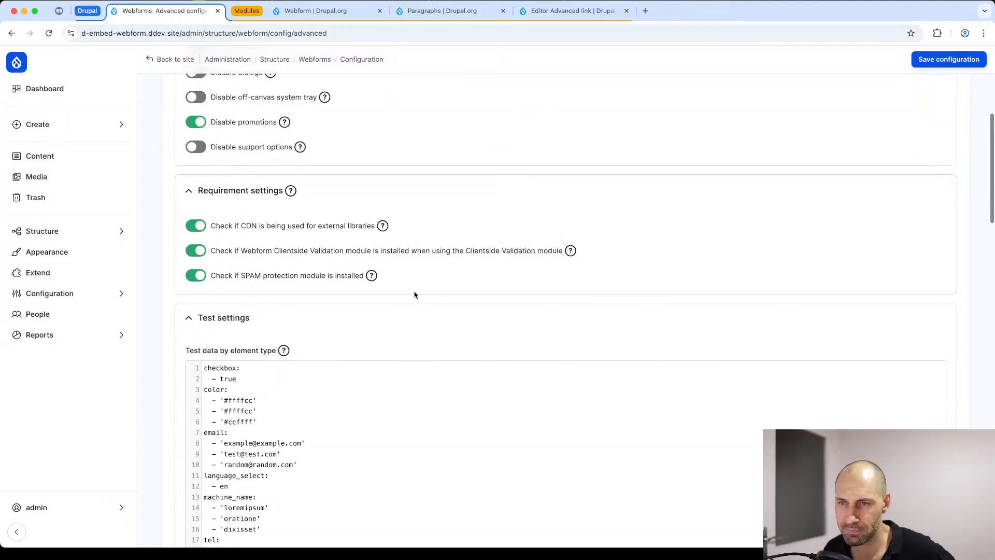
scroll(414, 295, "up", 6)
Step: Inspect the Contact webform's elements and its general settings from the webforms list
left_click(180, 120)
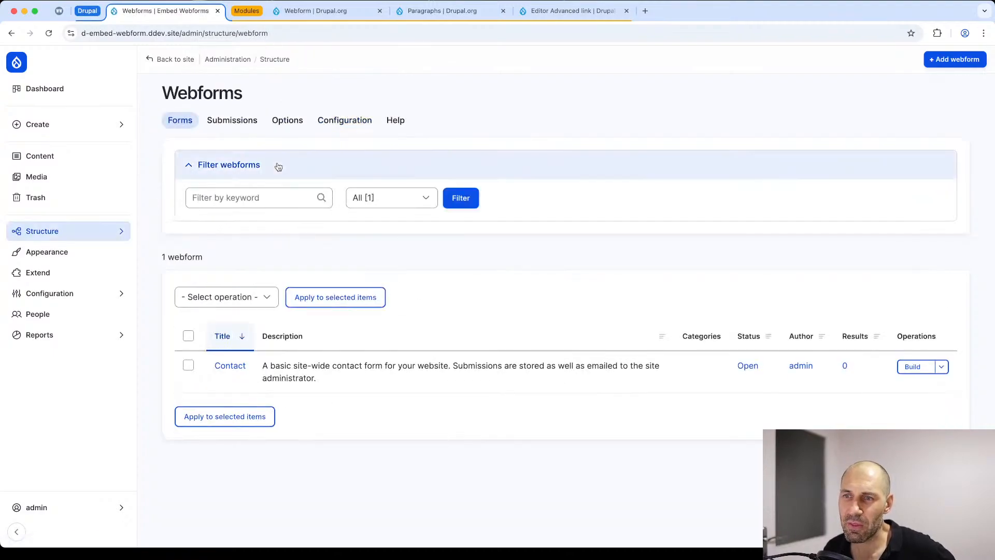
left_click(912, 367)
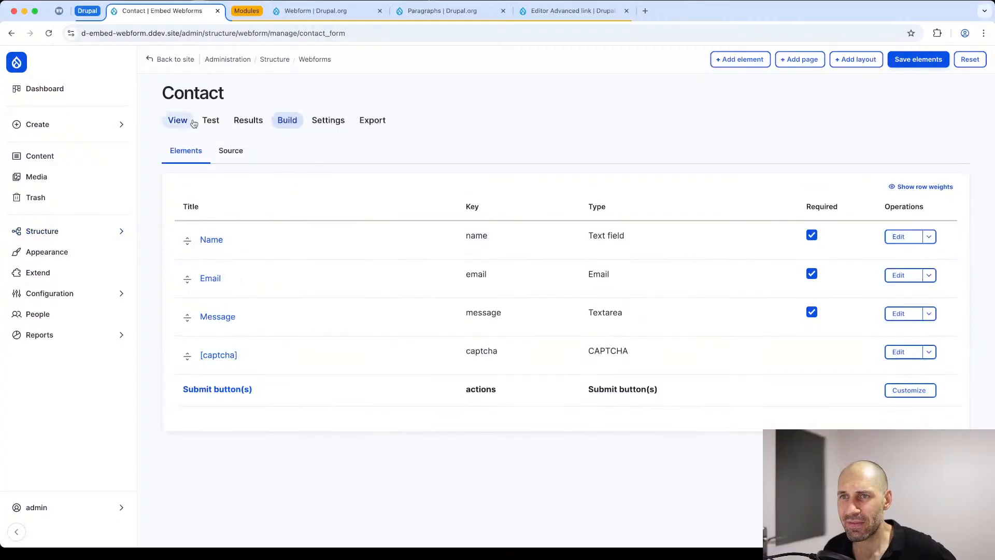
left_click(337, 122)
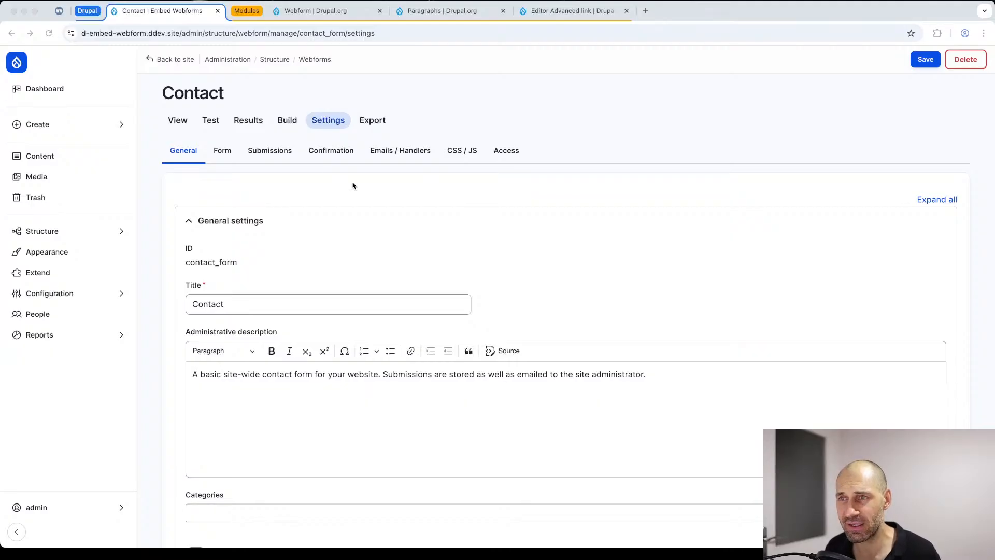
Step: View the Contact webform on its public page and point out its dedicated path, form/contact-form
left_click(177, 122)
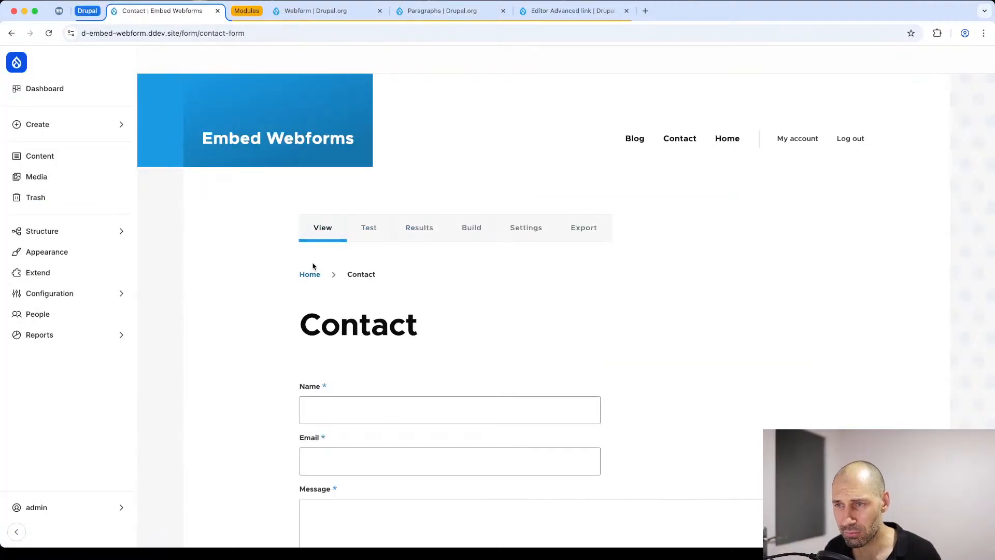
scroll(315, 261, "down", 2)
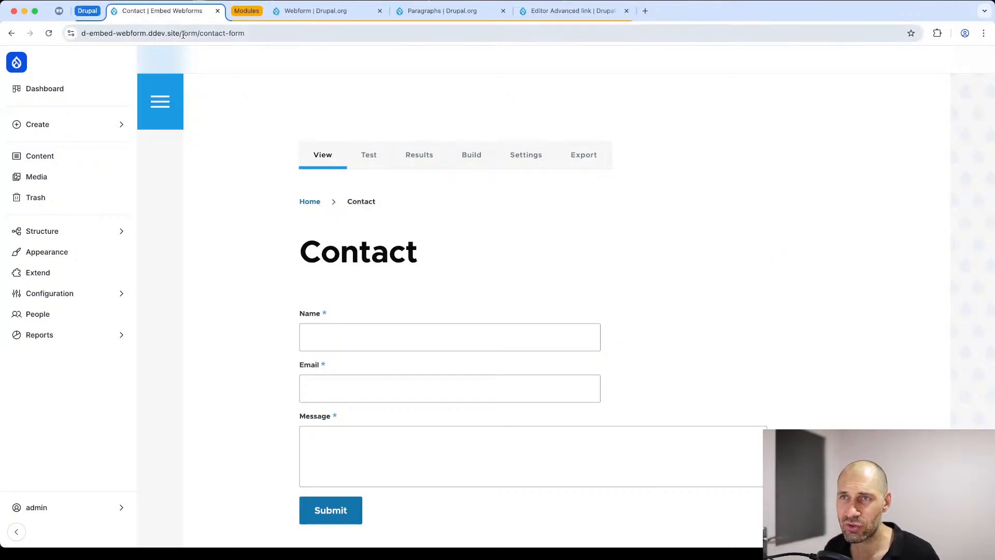
left_click_drag(201, 33, 223, 36)
left_click(261, 32)
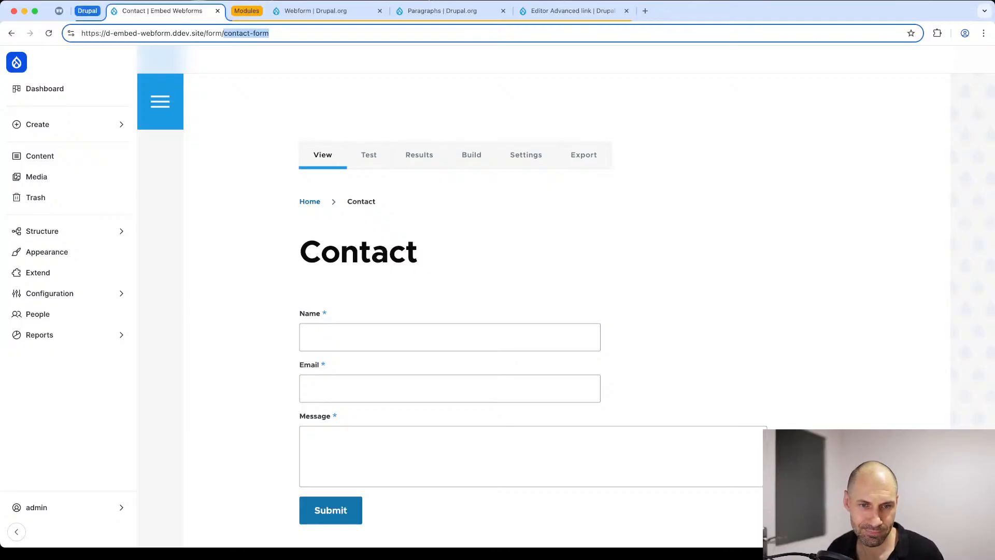
key("super+Tab")
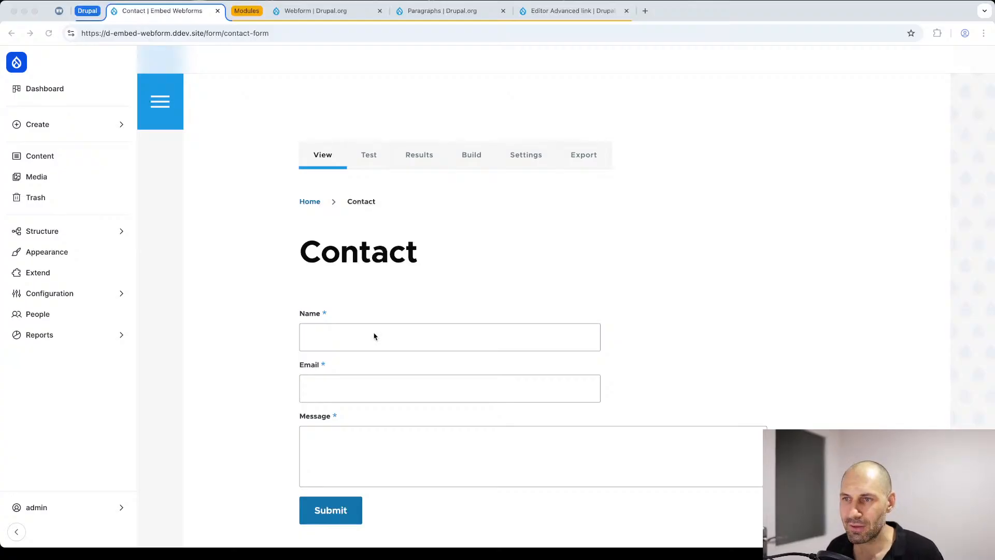
key("super+Tab")
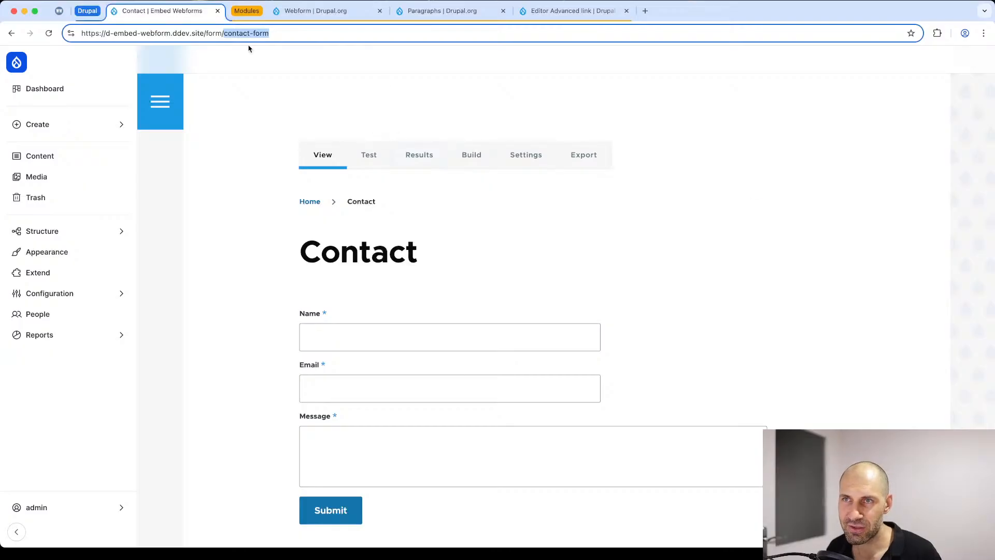
left_click(218, 31)
left_click_drag(205, 33, 276, 31)
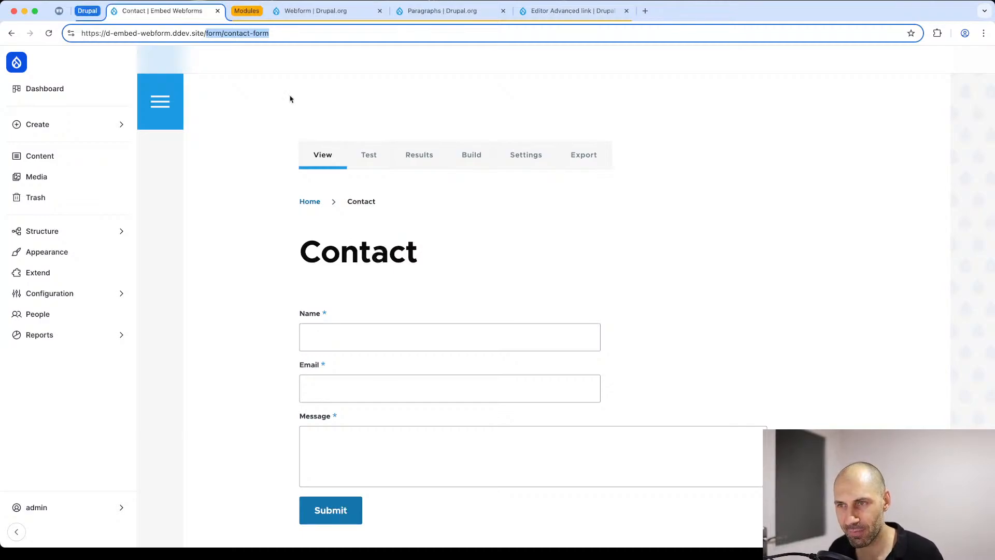
Step: Submit a test entry through the Contact form with the name "tet", a dummy e-mail address and the message "stahosnetahu"
left_click(329, 337)
type("tet")
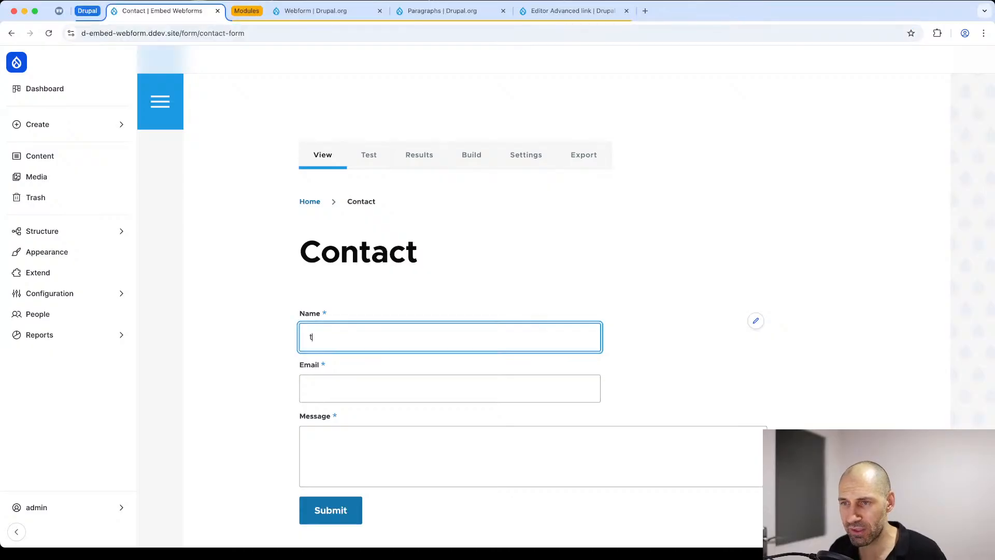
key("Tab")
type("thosnteuh@sntoehuth.com")
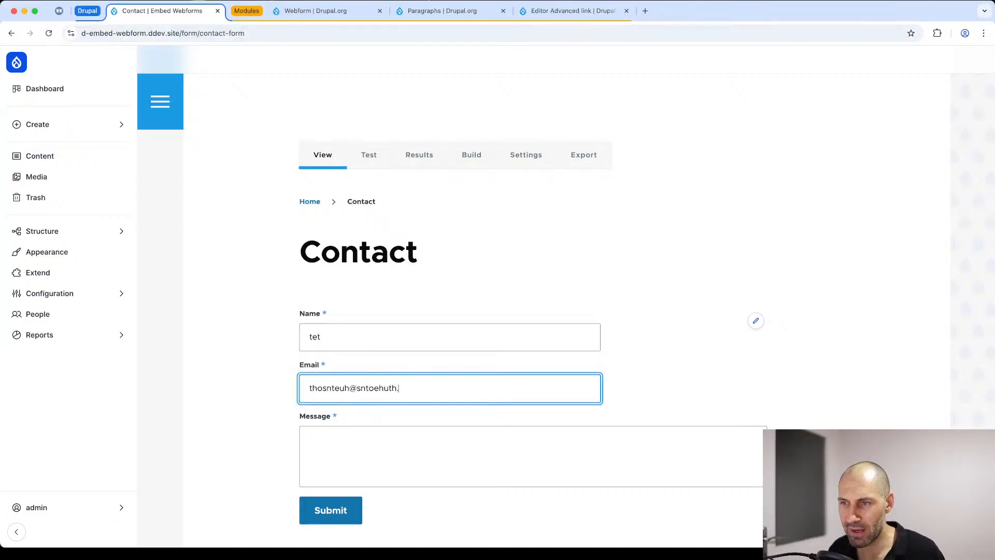
key("Tab")
type("tnsheoutnsheu")
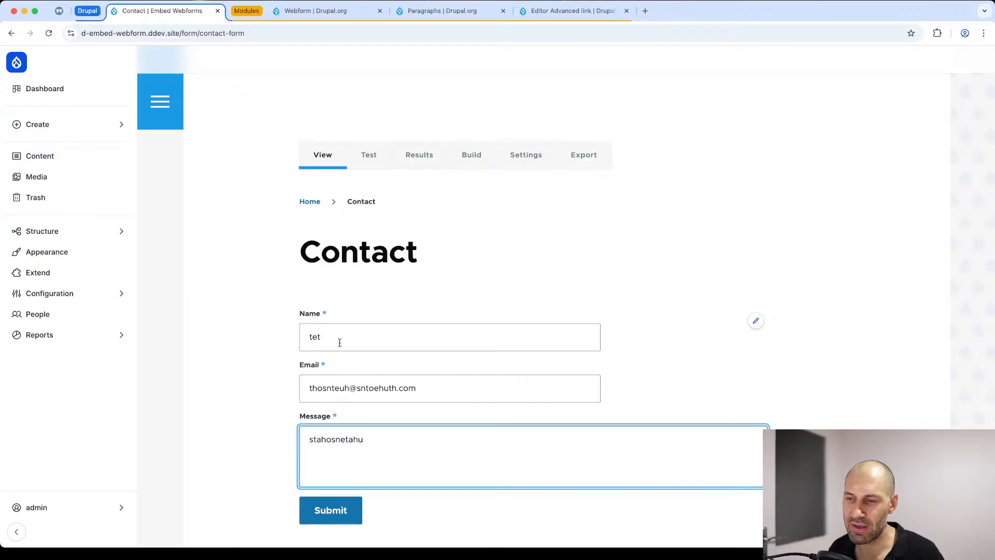
left_click(329, 511)
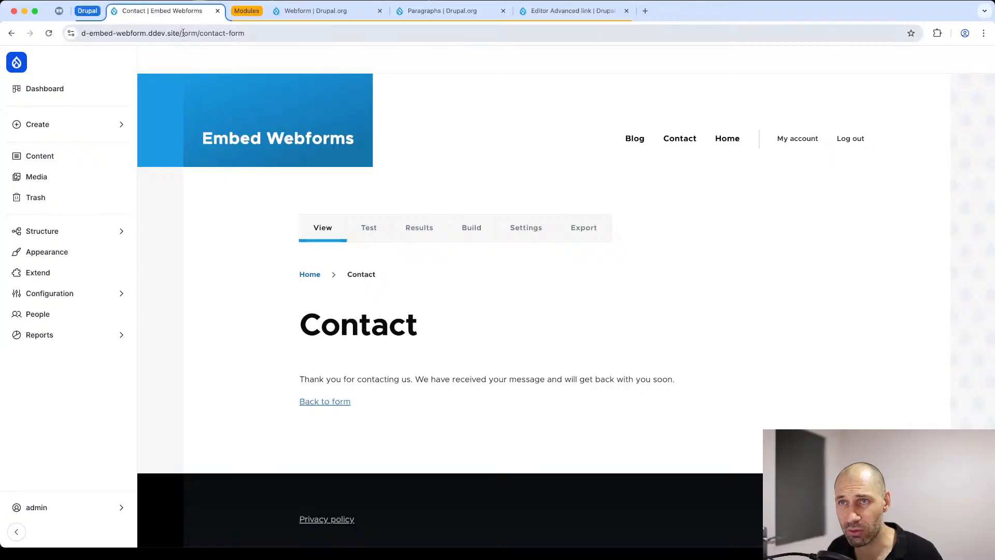
Step: Compare the confirmation page's address with the URL path settings in the Contact webform's general settings
left_click_drag(181, 34, 260, 36)
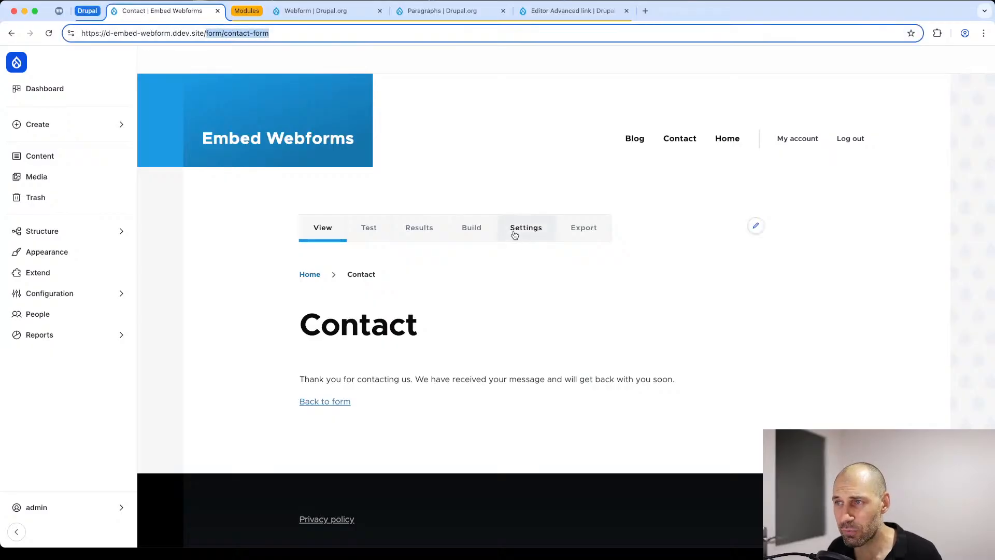
left_click(516, 232)
scroll(282, 236, "down", 8)
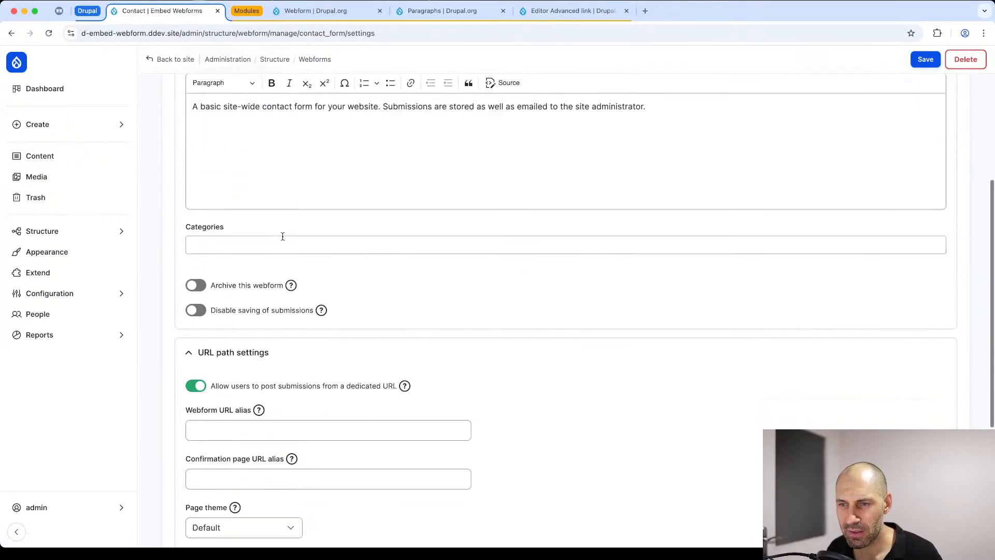
scroll(282, 240, "up", 8)
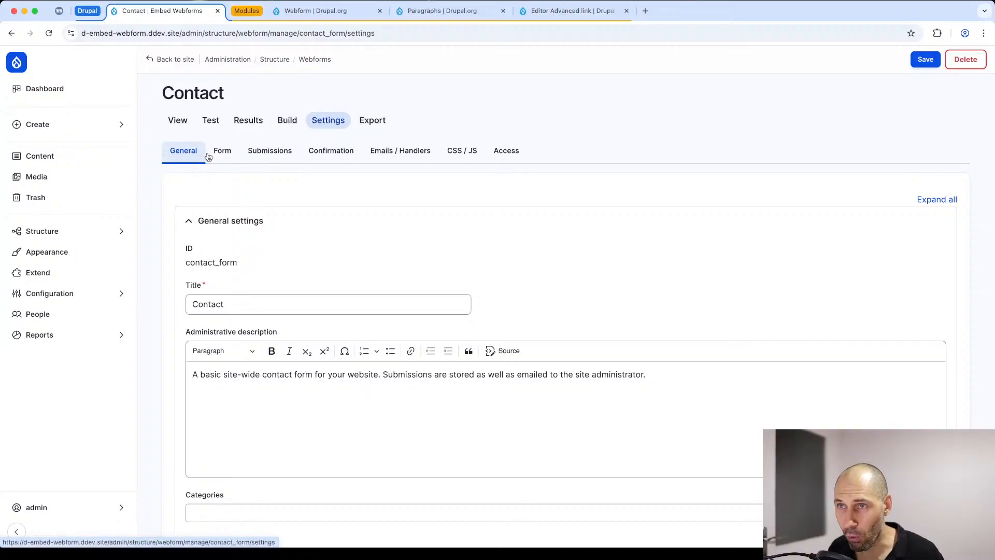
Step: Examine the default base path for webform URLs in the site-wide Webforms configuration, then return to the Contact webform's settings
left_click(311, 63, "super")
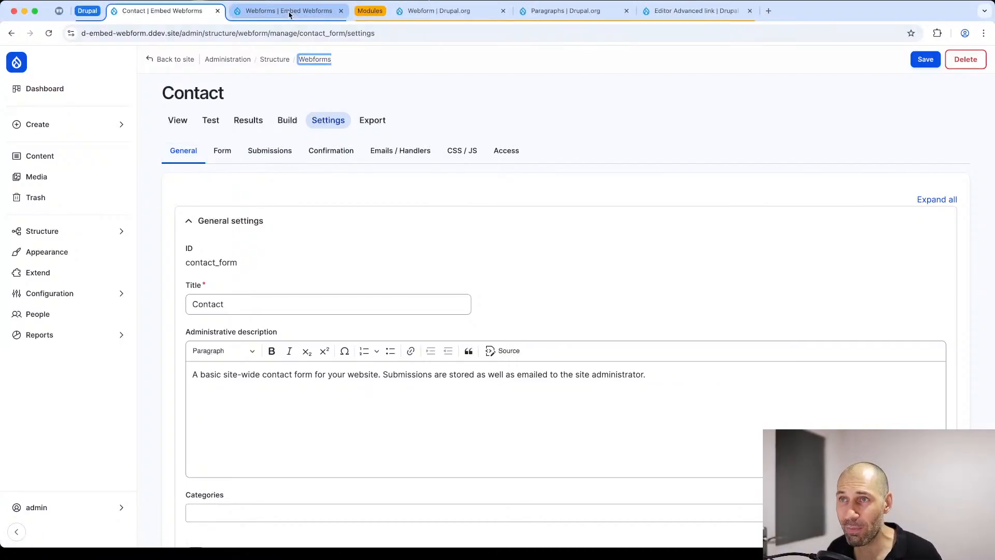
left_click(289, 12)
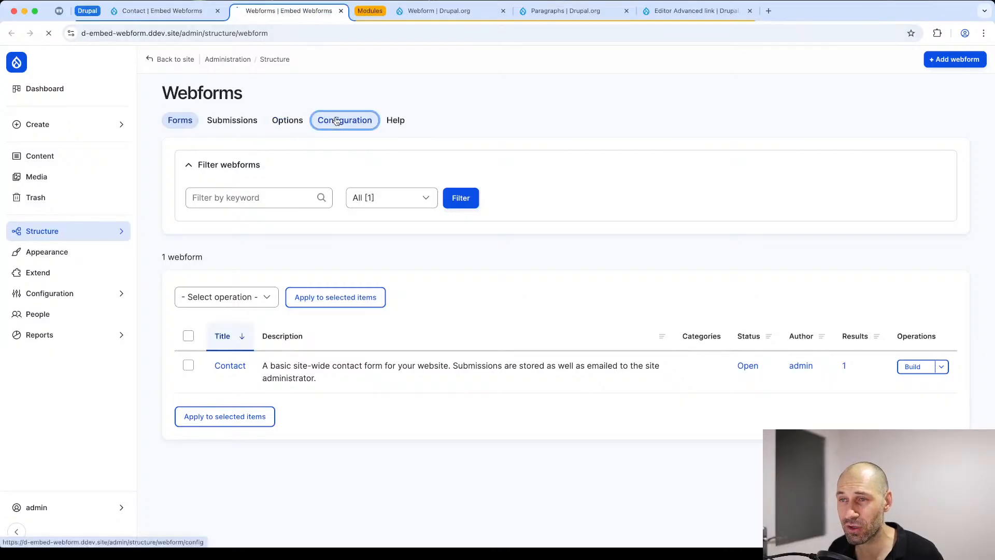
left_click(344, 121)
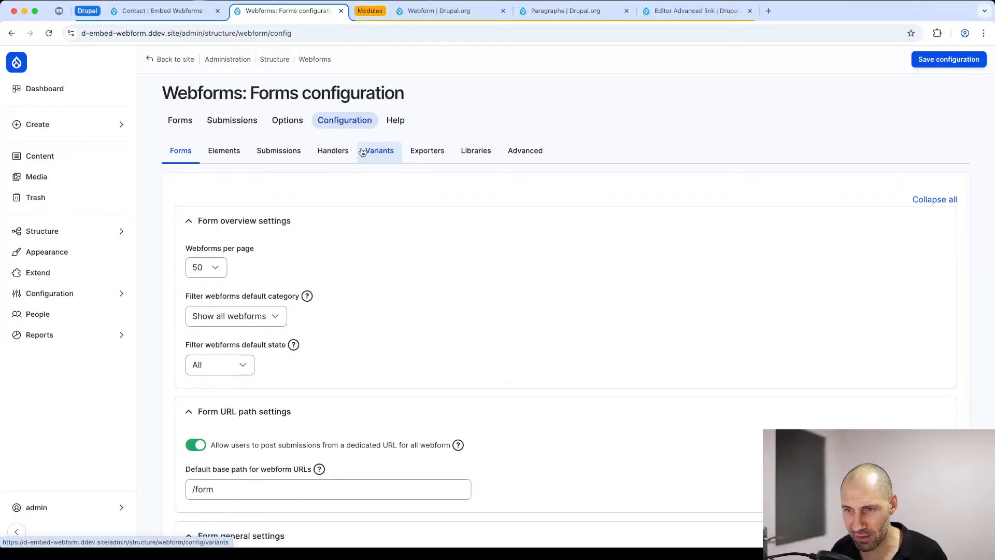
scroll(371, 189, "down", 4)
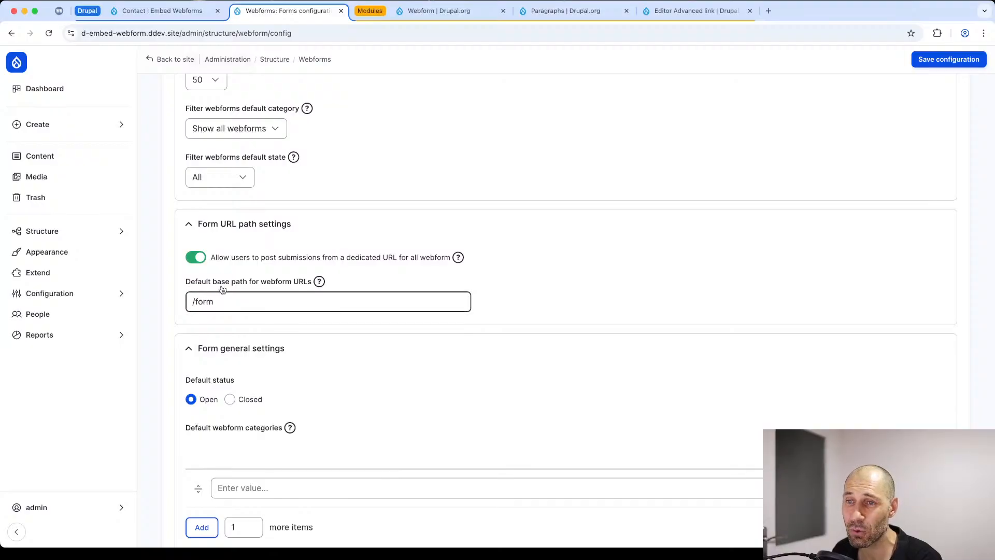
left_click_drag(228, 303, 177, 307)
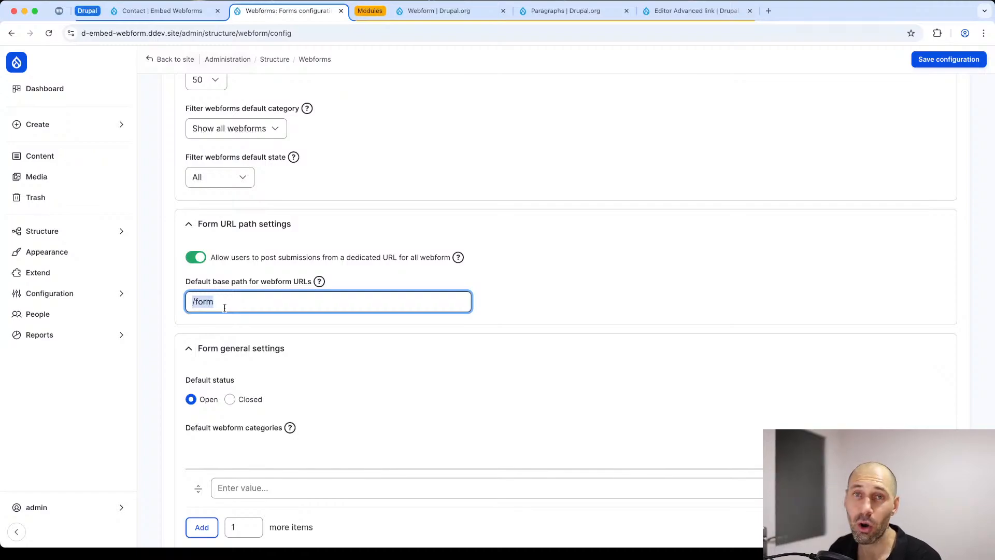
left_click(341, 10)
left_click(247, 11)
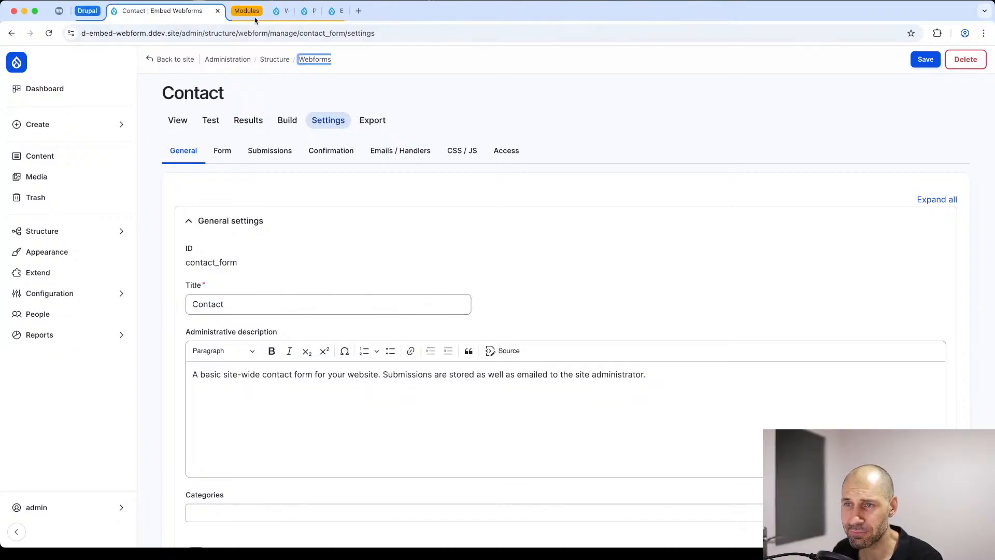
Step: Set the Contact webform's URL alias to /contact-us-form in its URL path settings
scroll(265, 392, "down", 2)
scroll(265, 392, "up", 2)
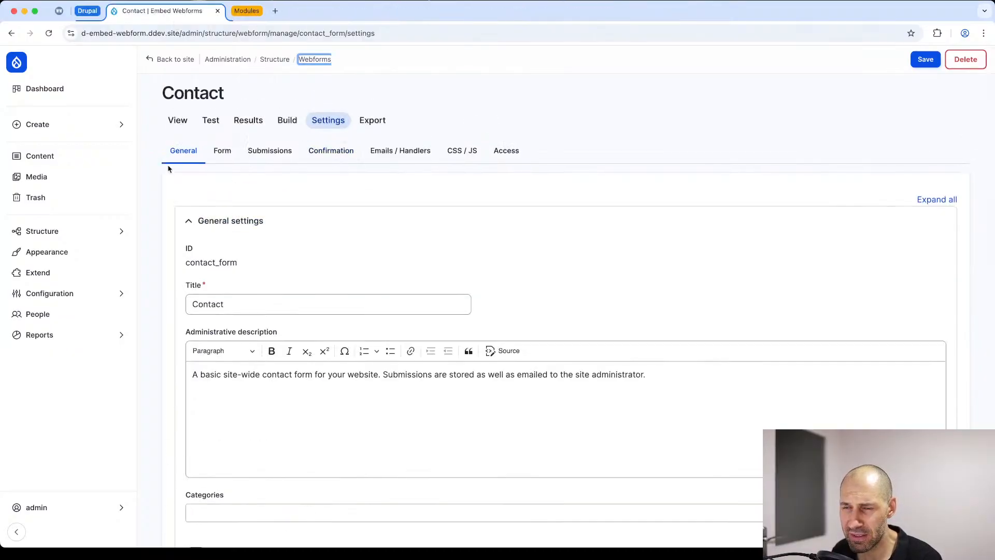
scroll(195, 239, "down", 5)
scroll(196, 238, "down", 3)
left_click(233, 259)
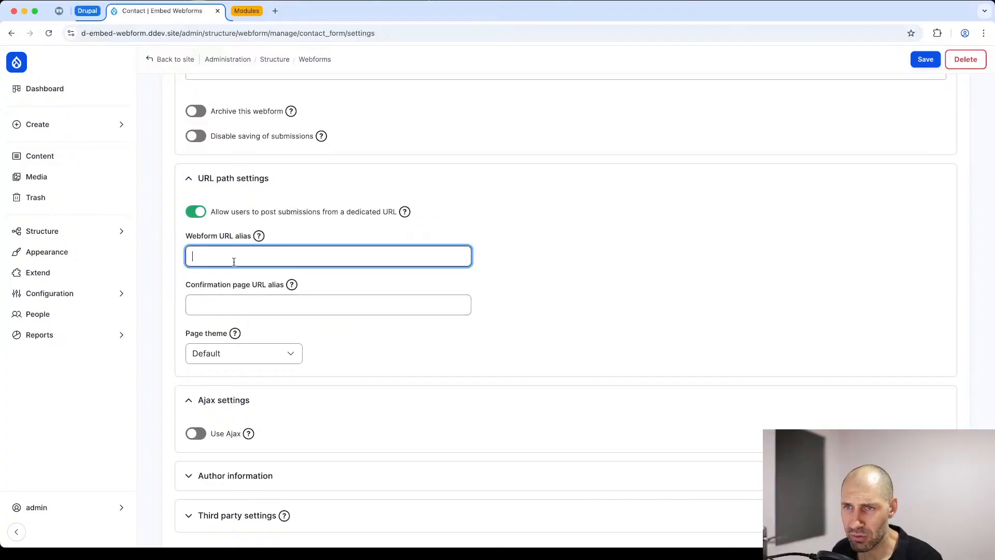
type("/")
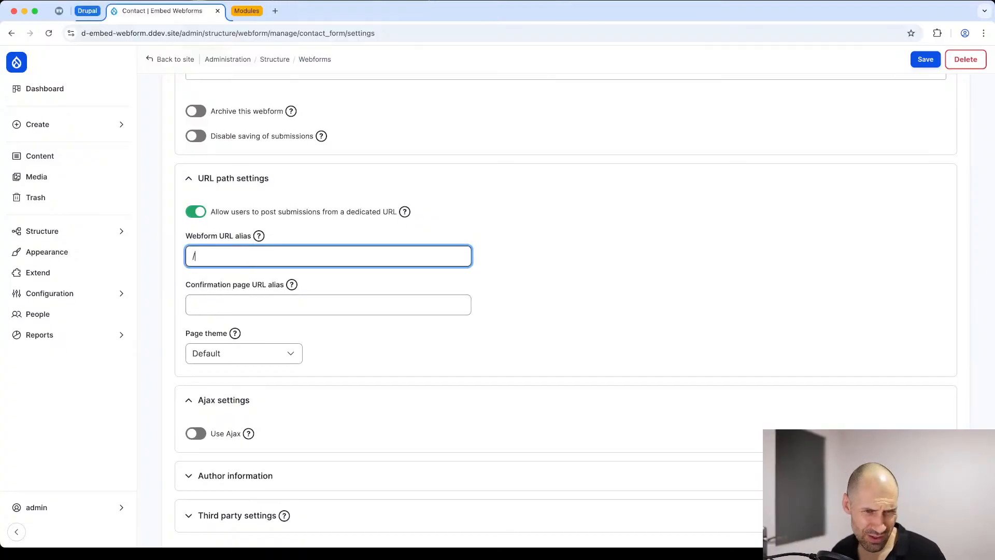
type("contact-u-")
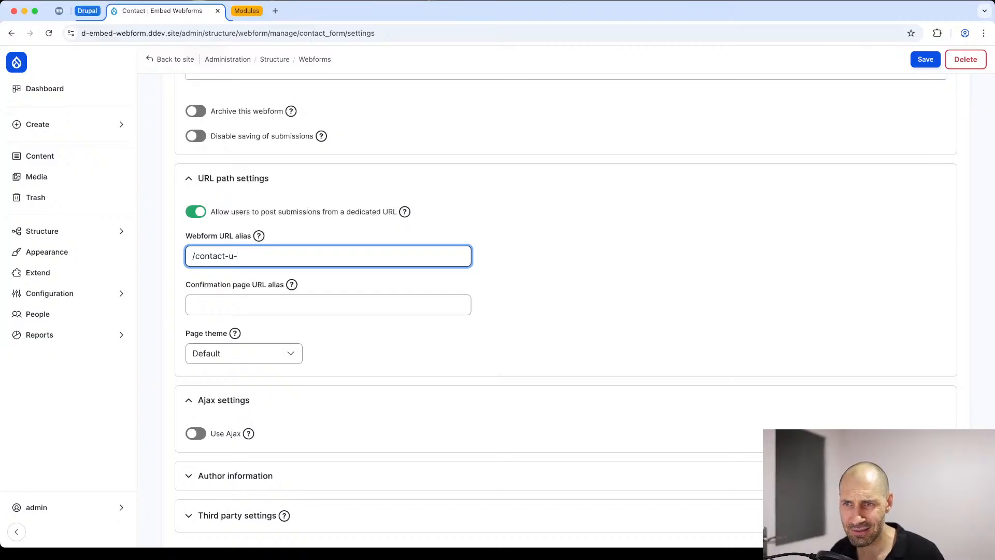
key("BackSpace")
type("s-form")
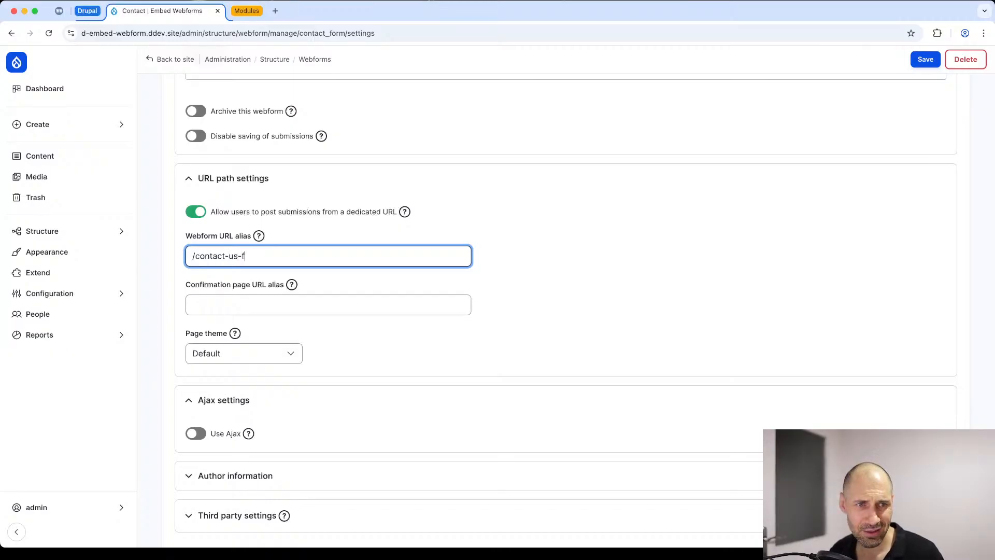
Step: Set the confirmation page URL alias to /contact-us-form/confirmation and save the Contact webform's settings
key("Tab")
key("Tab")
type("/")
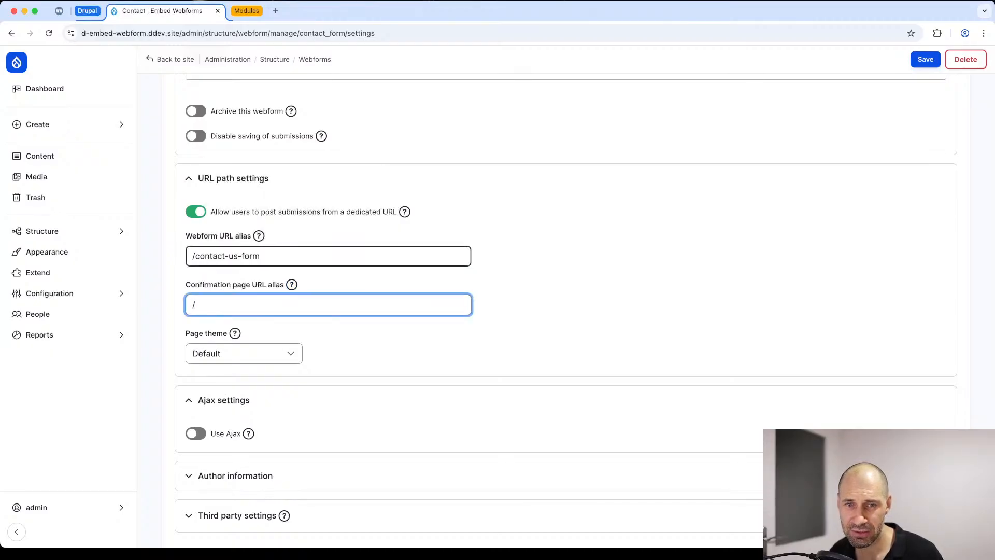
type("contact-")
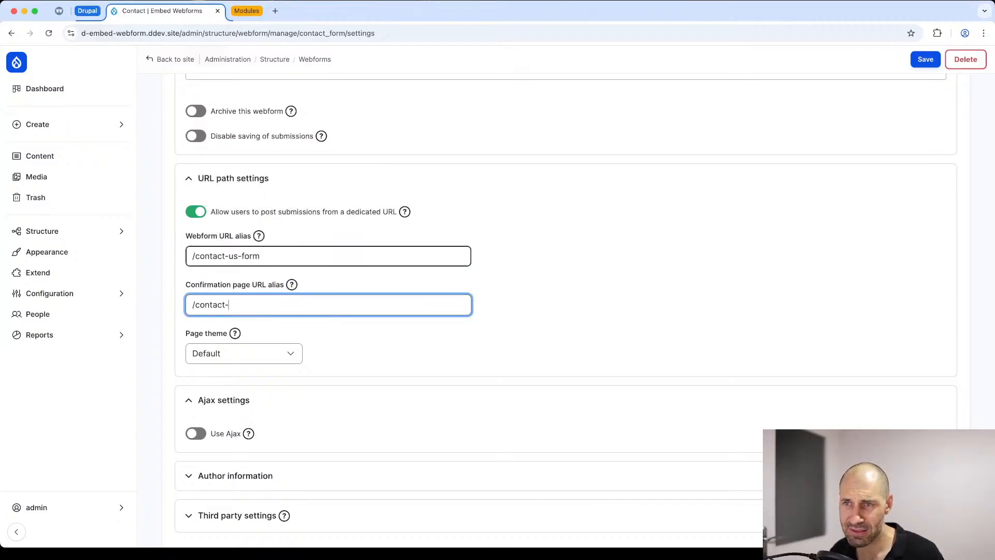
type("us-form/confiram")
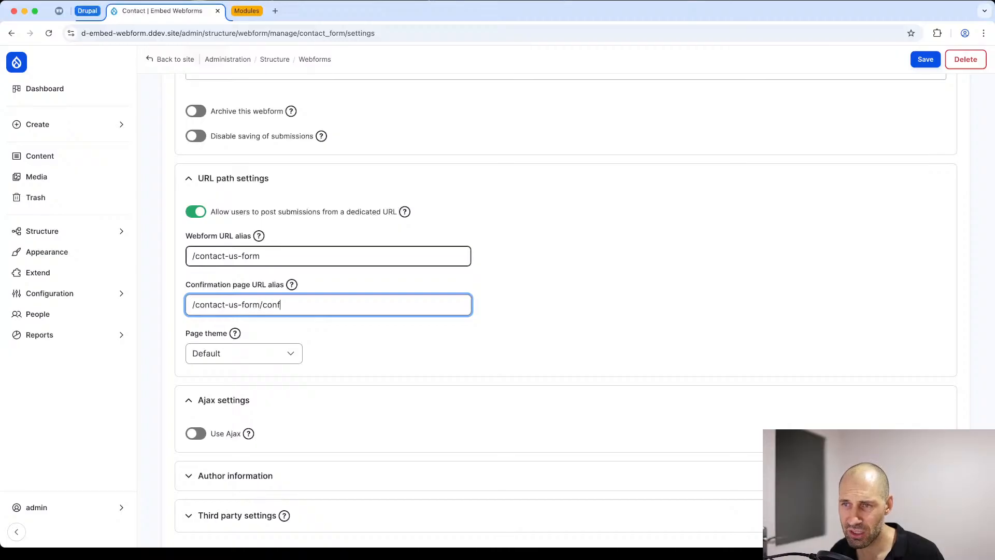
key("BackSpace")
key("BackSpace")
type("mation")
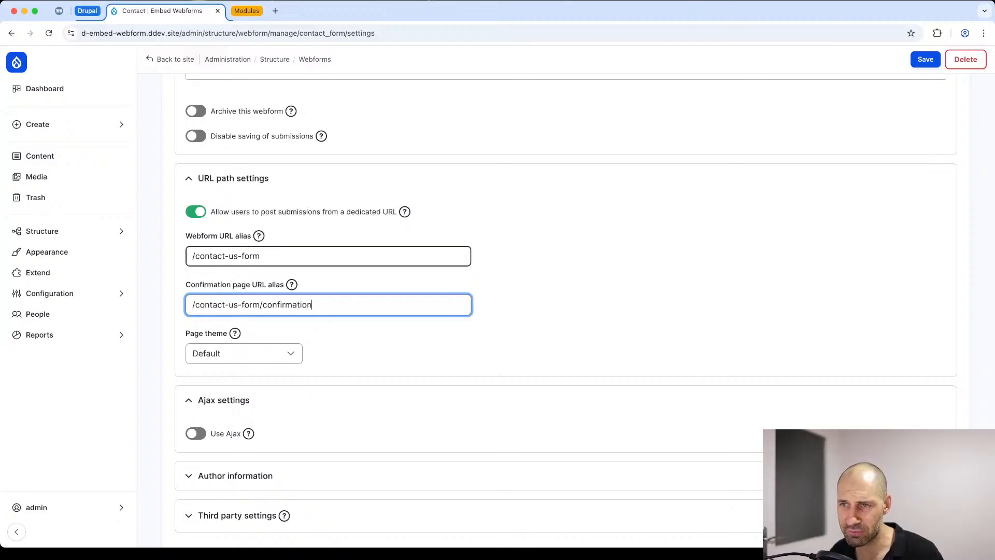
scroll(278, 271, "down", 1)
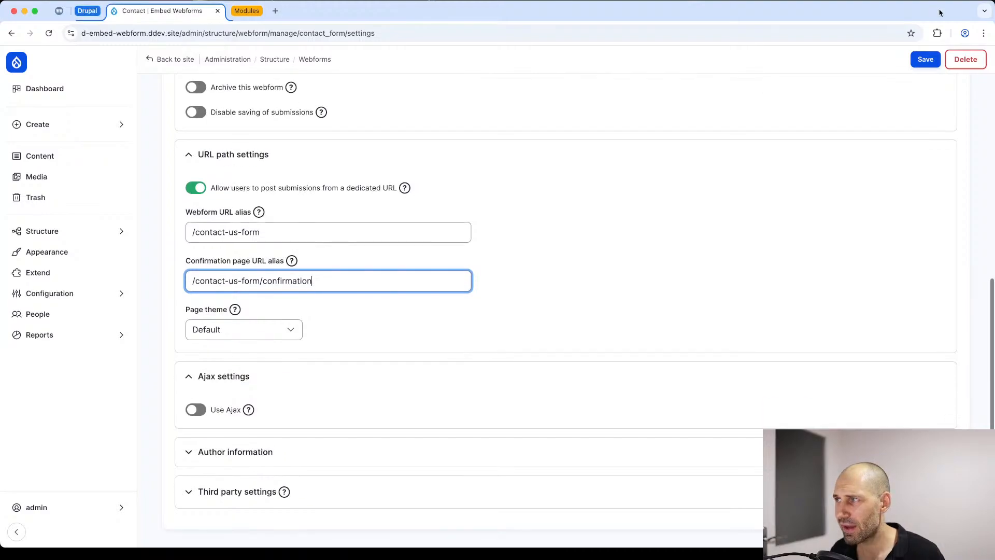
left_click(925, 60)
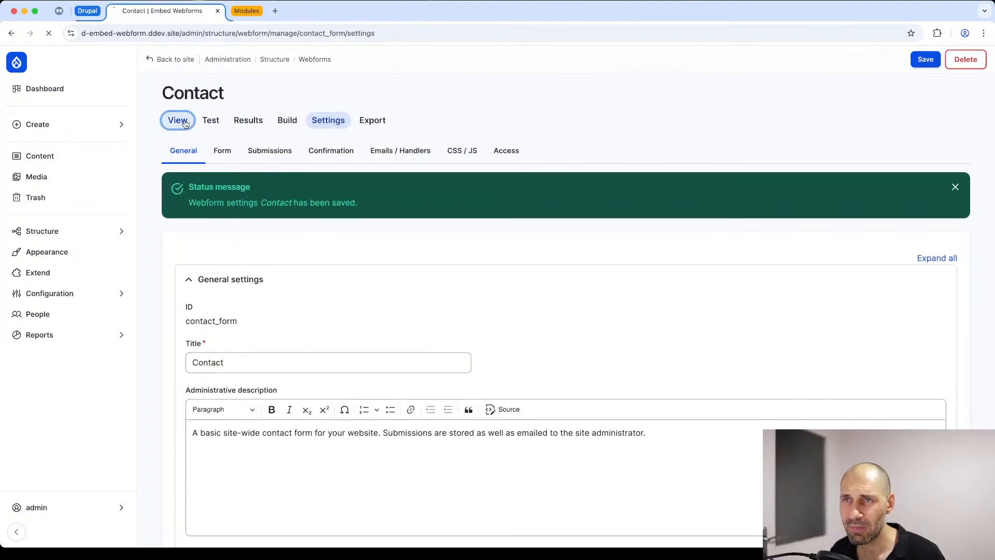
Step: View the Contact webform's public page and open its contact-us-form address in an incognito window
left_click(177, 120)
left_click(240, 34)
key("super+c")
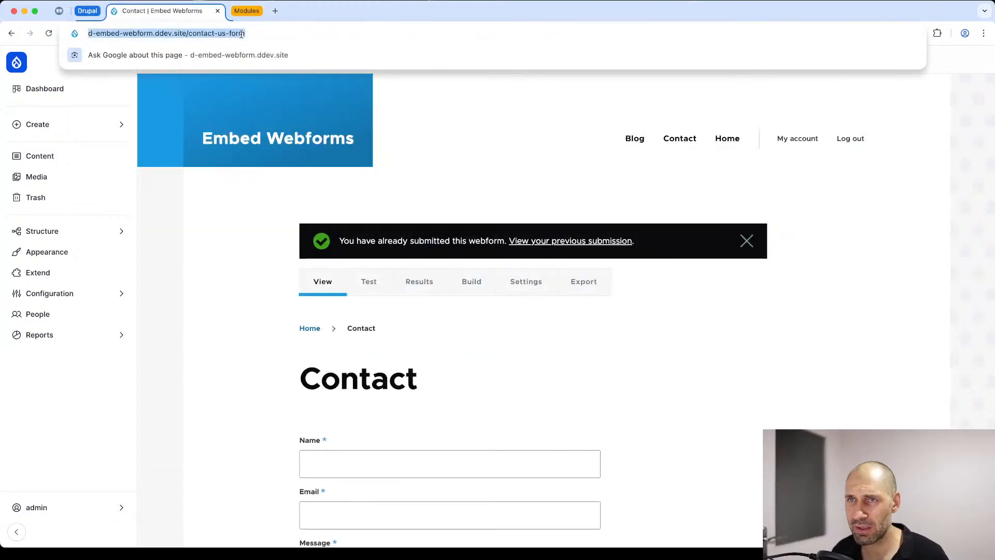
key("super+shift+n")
key("super+v")
key("Return")
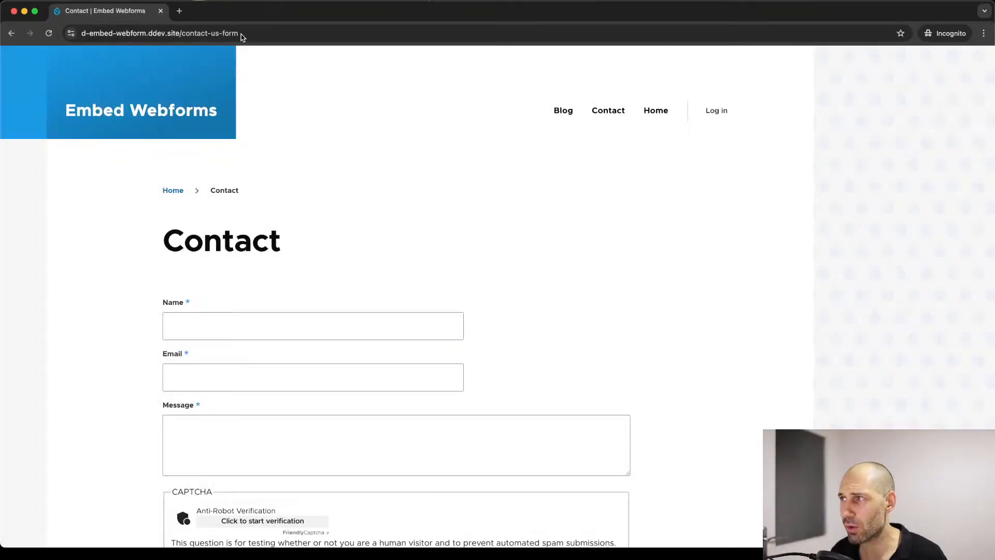
left_click_drag(992, 73, 840, 84)
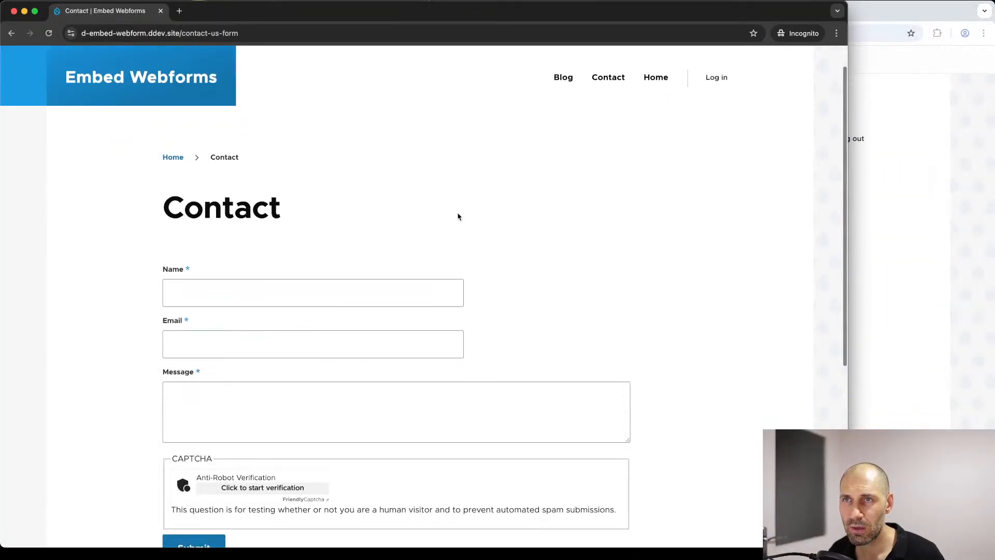
left_click(228, 32)
left_click_drag(196, 27, 183, 33)
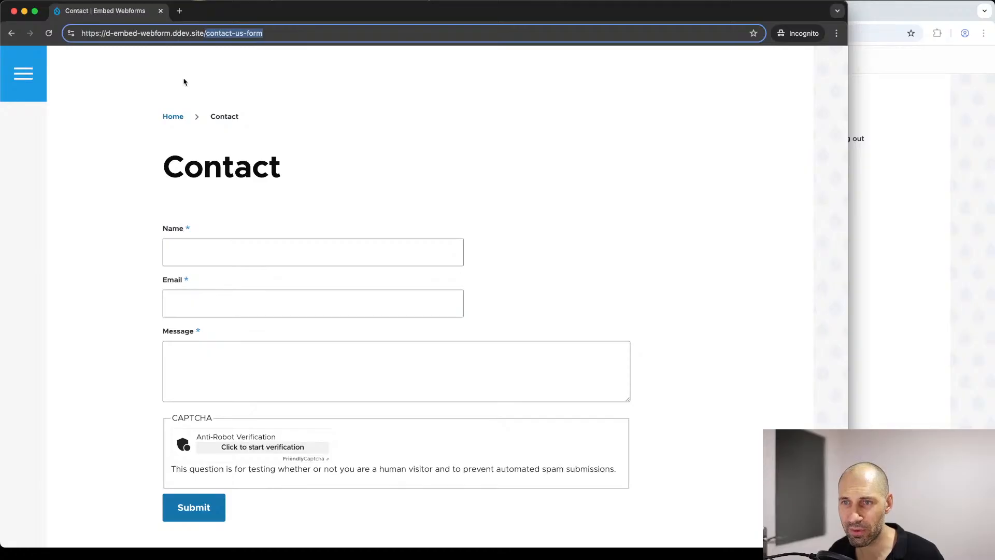
scroll(238, 496, "down", 1)
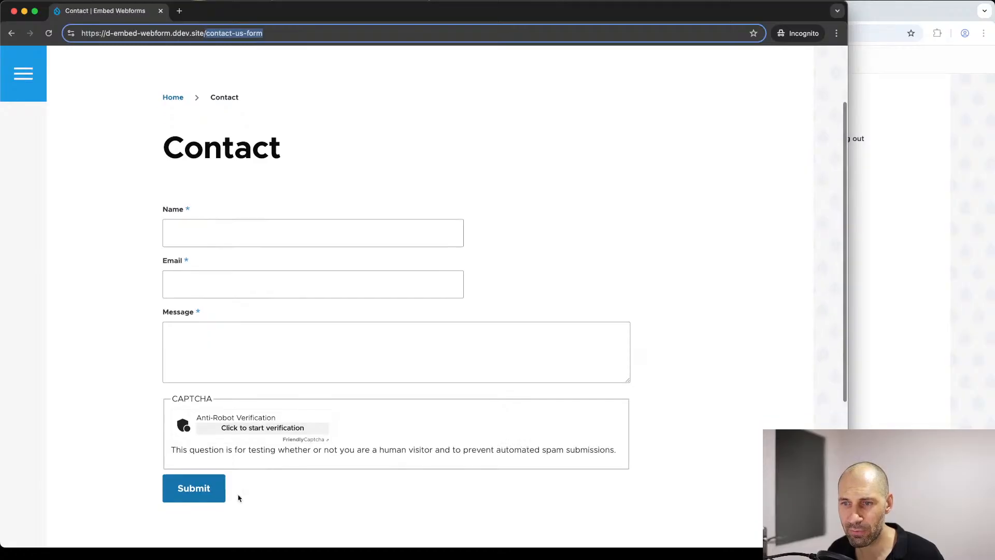
Step: Complete the anti-robot verification and submit the form with the name "test", a dummy e-mail address and the message "nthaonthonethntnthnoethu"
left_click(220, 434)
left_click(251, 235)
type("te")
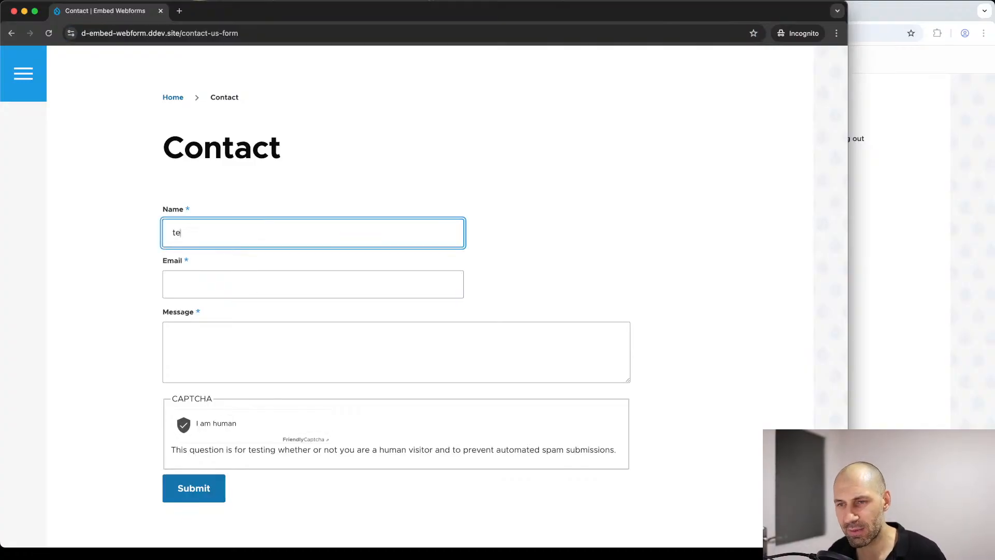
type("st")
key("Tab")
type("teostanoth@nthoentuh.c")
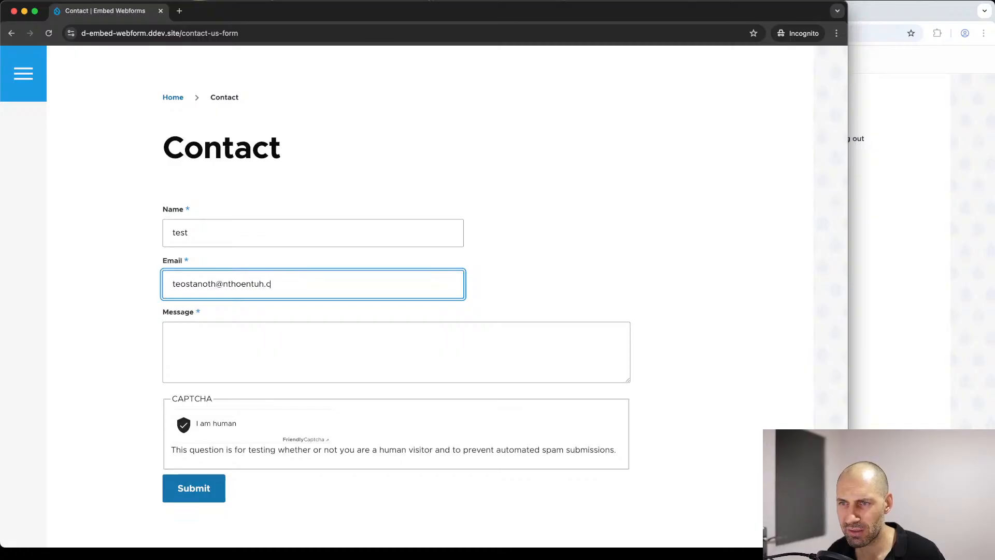
type("om")
key("Tab")
type("nthaonthonethntnthnoethu")
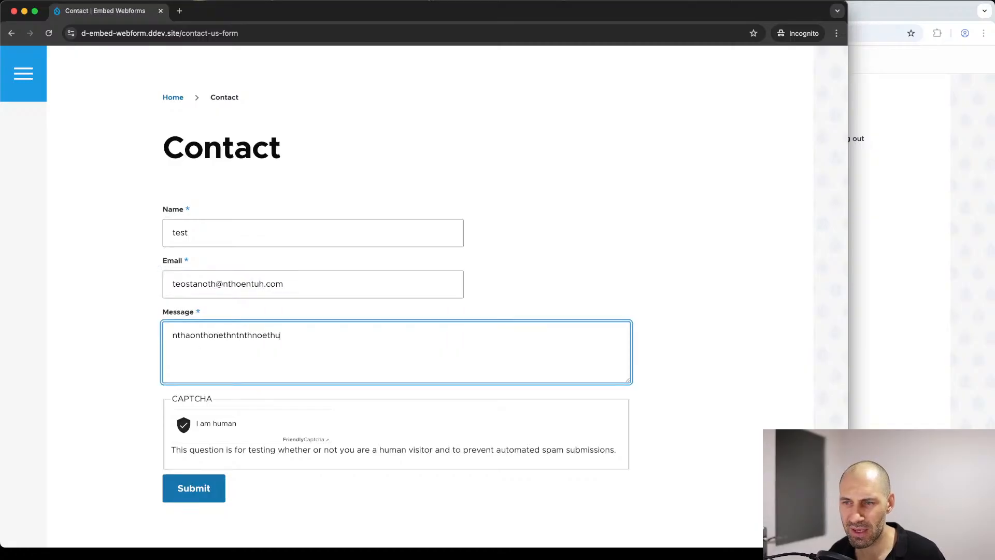
left_click(202, 497)
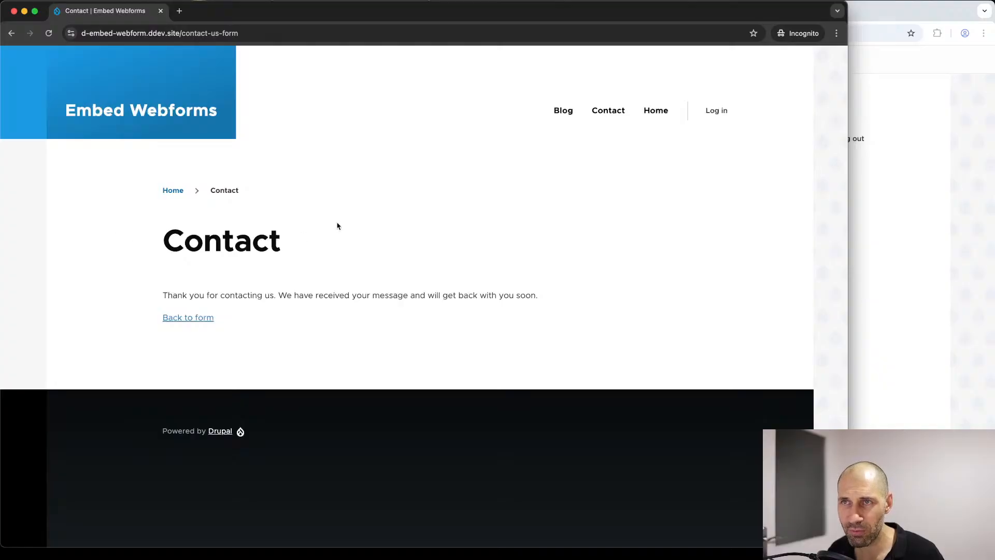
Step: Examine the confirmation page's content and the path in its address after the anonymous submission
left_click_drag(250, 319, 157, 247)
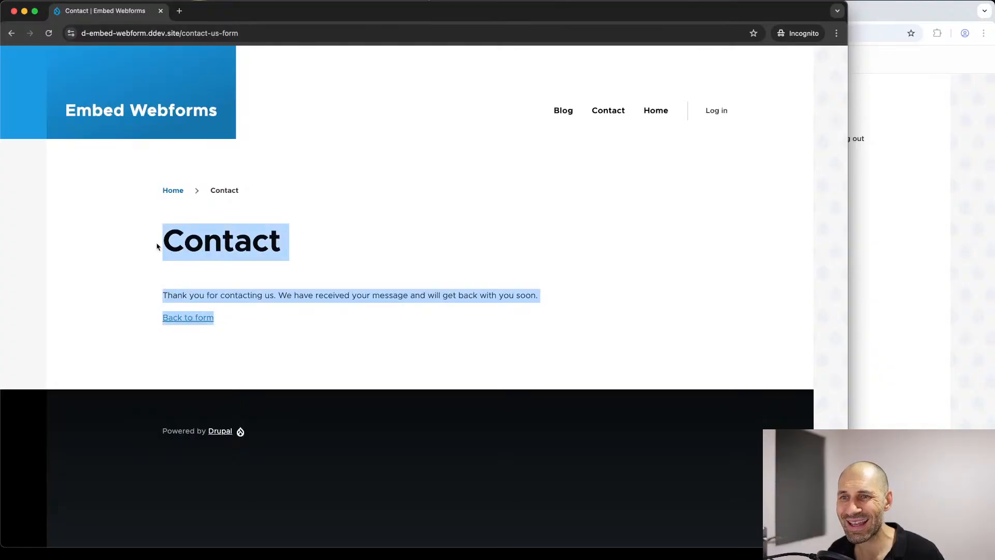
left_click(183, 33)
left_click_drag(206, 33, 247, 34)
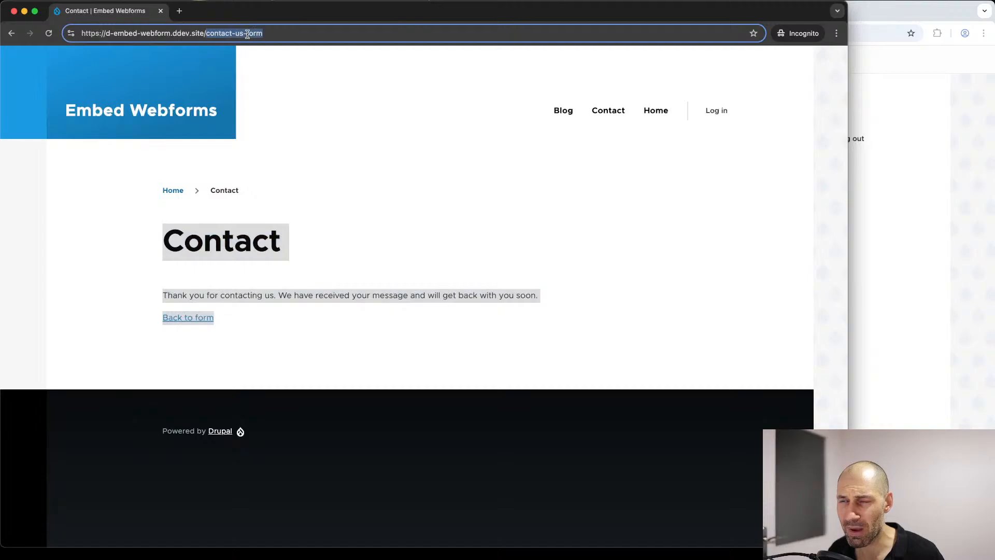
left_click(247, 33)
left_click(352, 292)
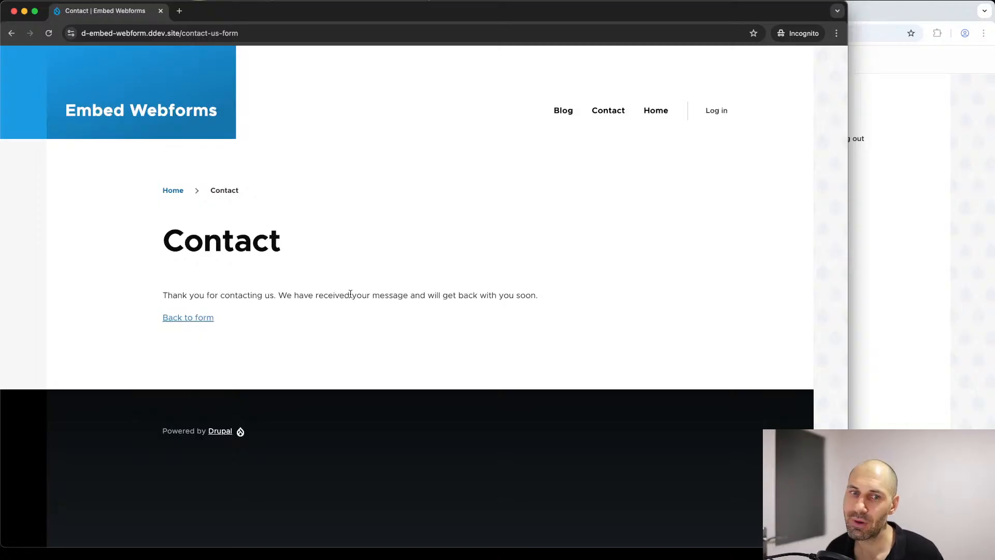
left_click_drag(330, 253, 155, 246)
left_click(202, 258)
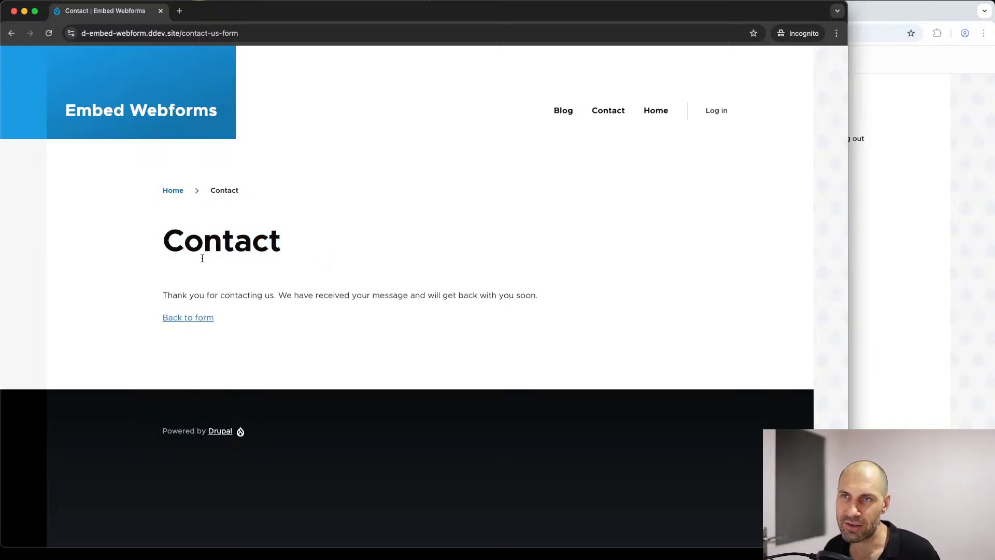
left_click_drag(181, 33, 254, 32)
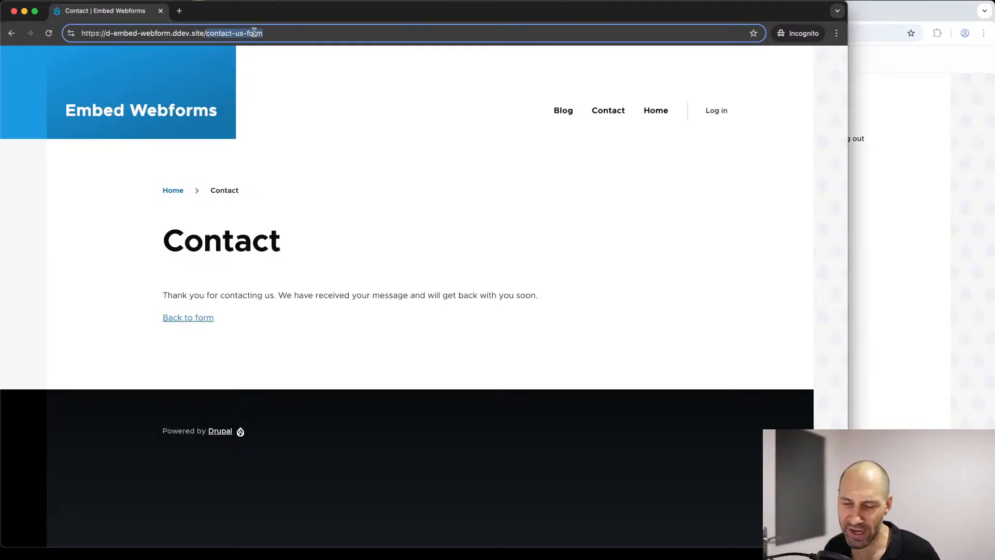
left_click(257, 33)
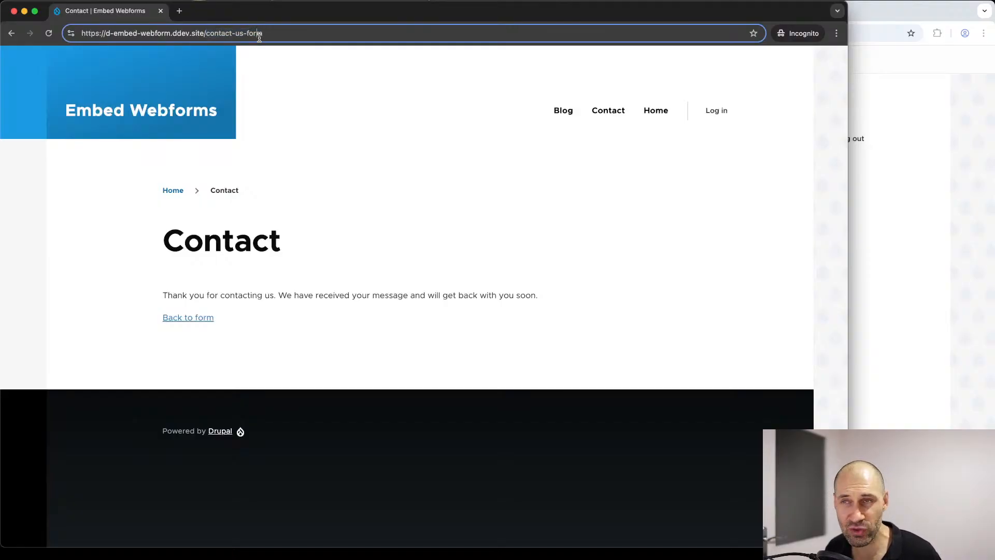
Step: Return to the logged-in browser window and check the confirmation page URL alias in the Contact webform's general settings
left_click(888, 158)
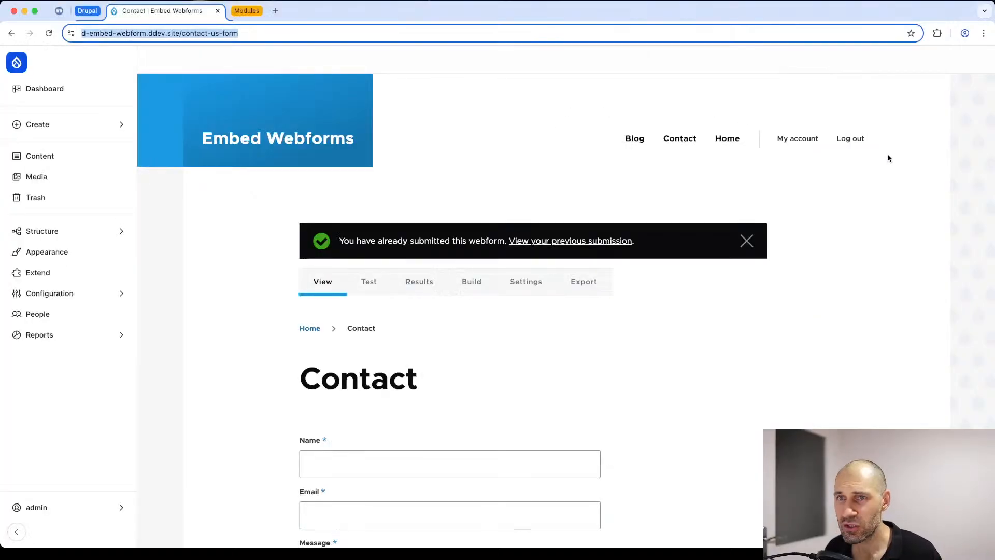
left_click(524, 286)
scroll(318, 209, "down", 9)
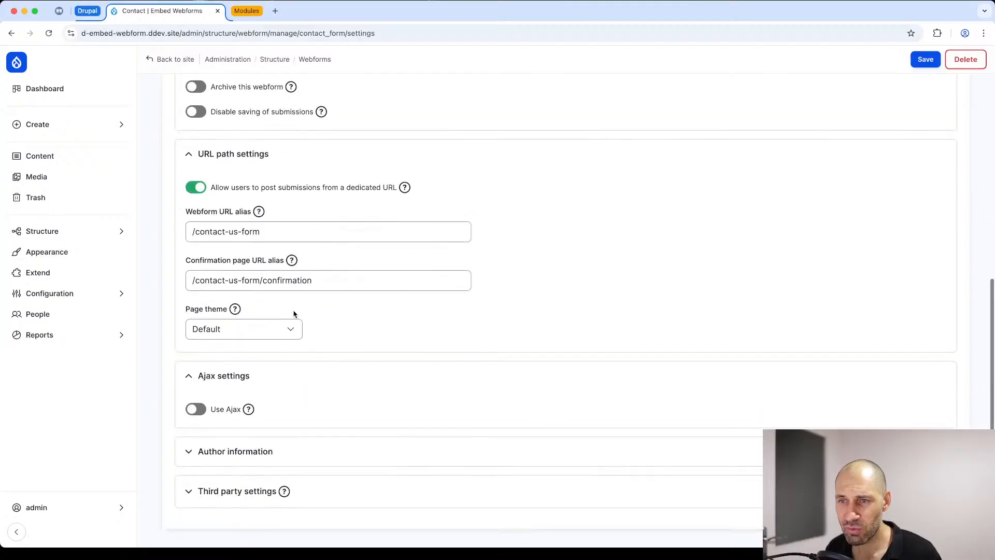
left_click(322, 280)
key("super+a")
left_click(233, 280)
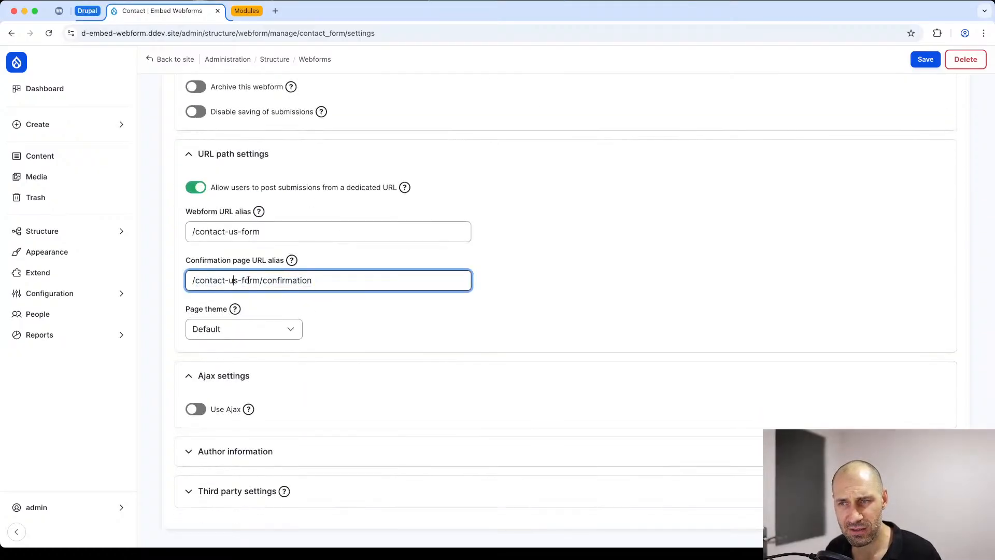
Step: Set the Contact webform's confirmation type to Page and save the confirmation settings
scroll(339, 282, "up", 7)
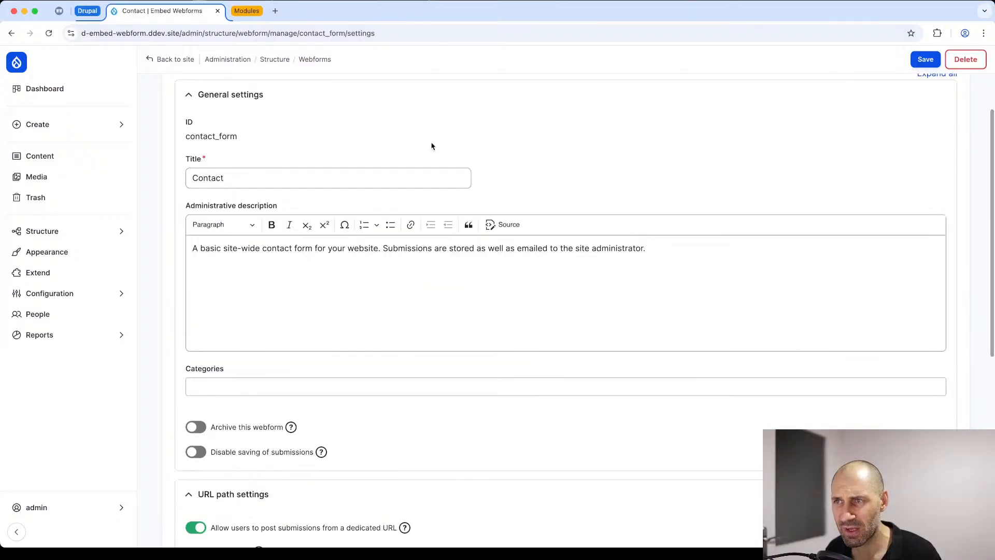
scroll(432, 146, "up", 3)
left_click(323, 151)
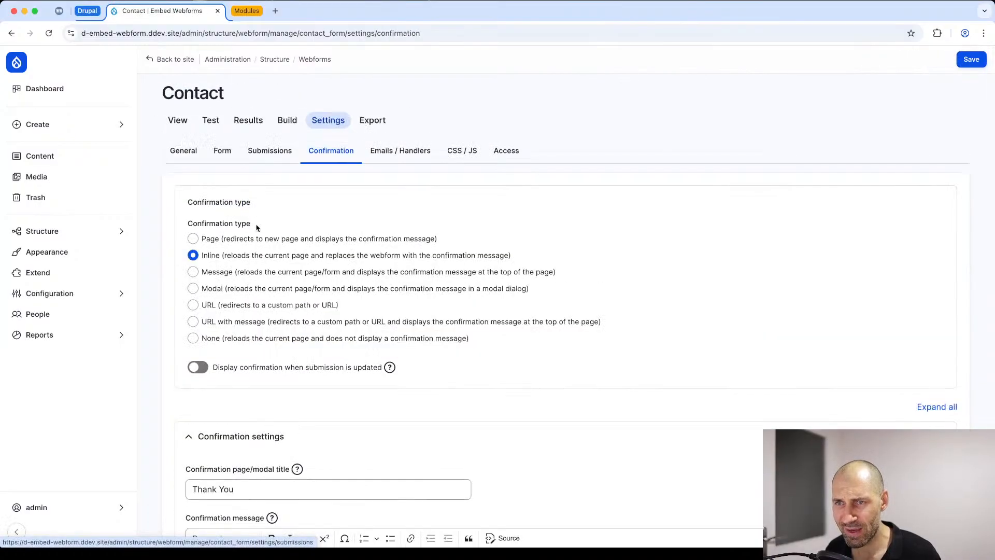
left_click(203, 242)
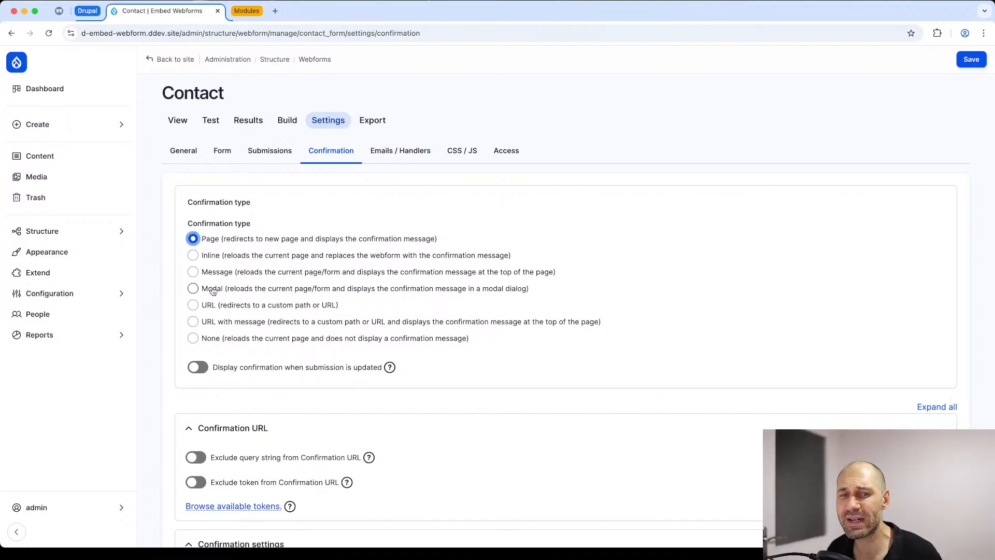
left_click(977, 58)
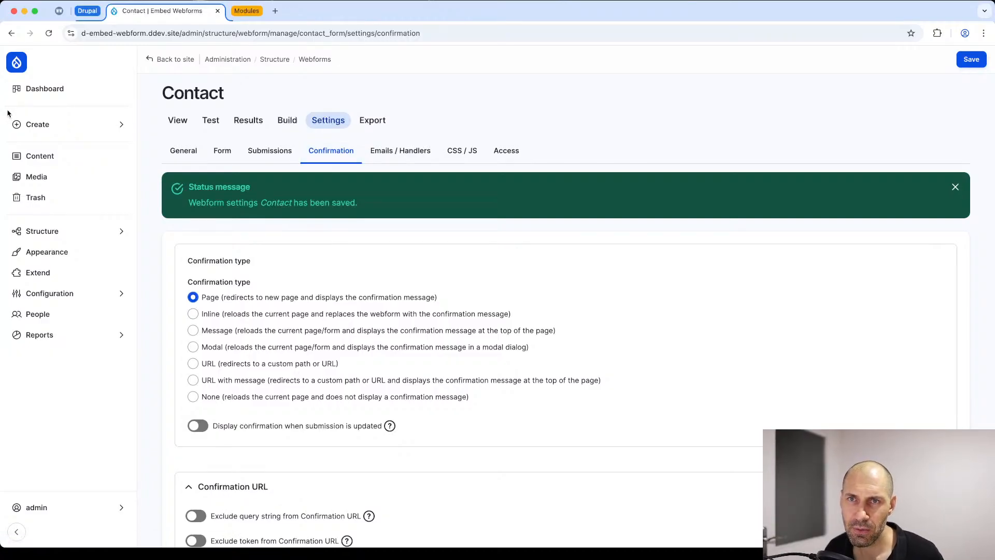
Step: Switch to the incognito window and return from the confirmation message to the blank Contact form
left_click_drag(3, 109, 17, 108)
left_click(13, 125)
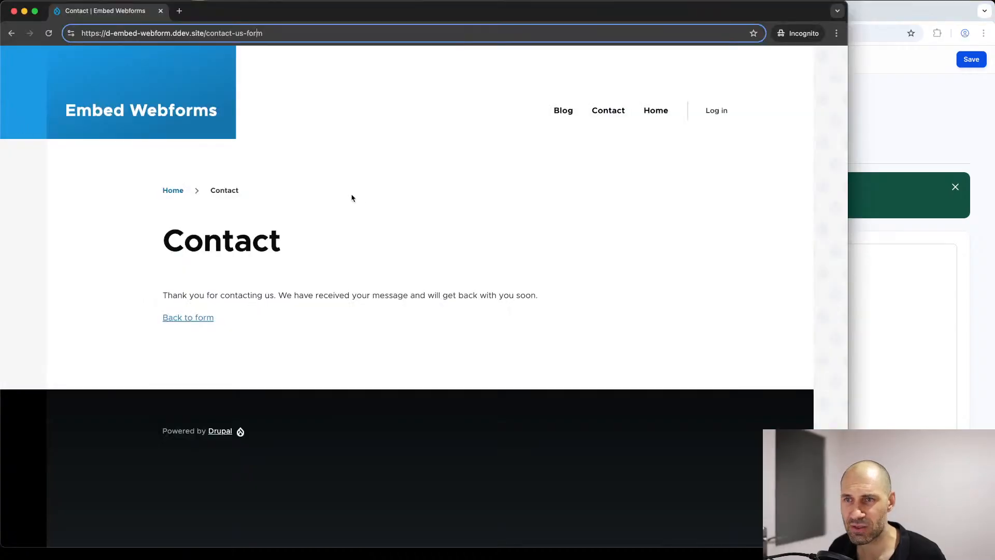
left_click(204, 325)
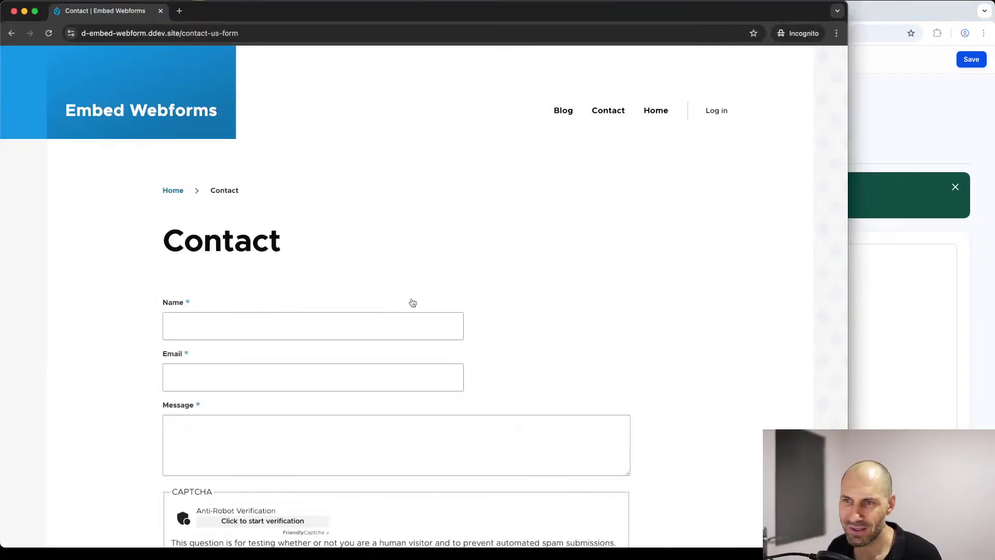
left_click(275, 33)
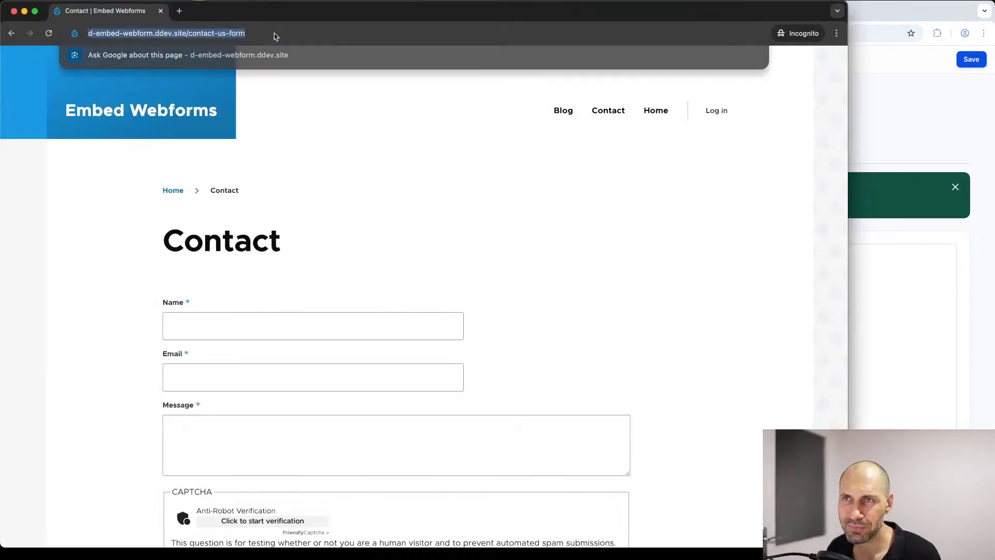
left_click(284, 58)
Step: Submit the form with the name "tonhunth", a dummy e-mail address and the message "ntoenthnotehuntheou", and check the confirmation page's address path
left_click(264, 313)
scroll(351, 252, "down", 3)
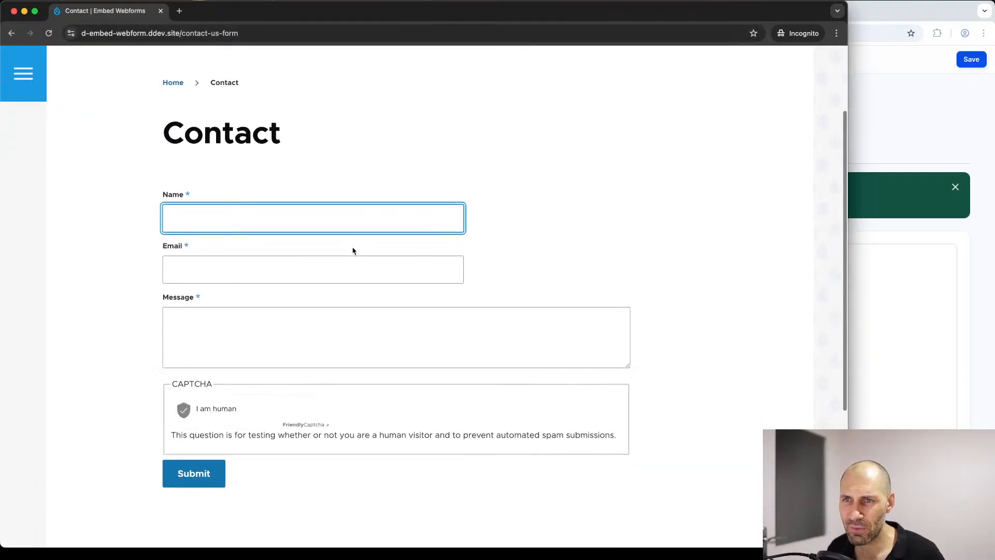
type("tonhunth")
key("Tab")
type("nthoenuthnth@ntoheunth.com")
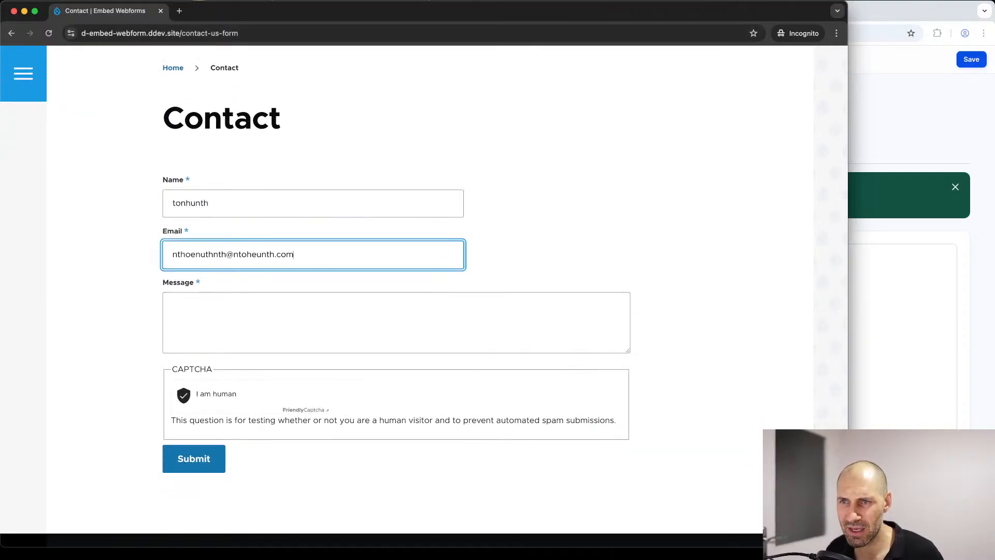
key("Tab")
type("ntoenthnotehuntheou")
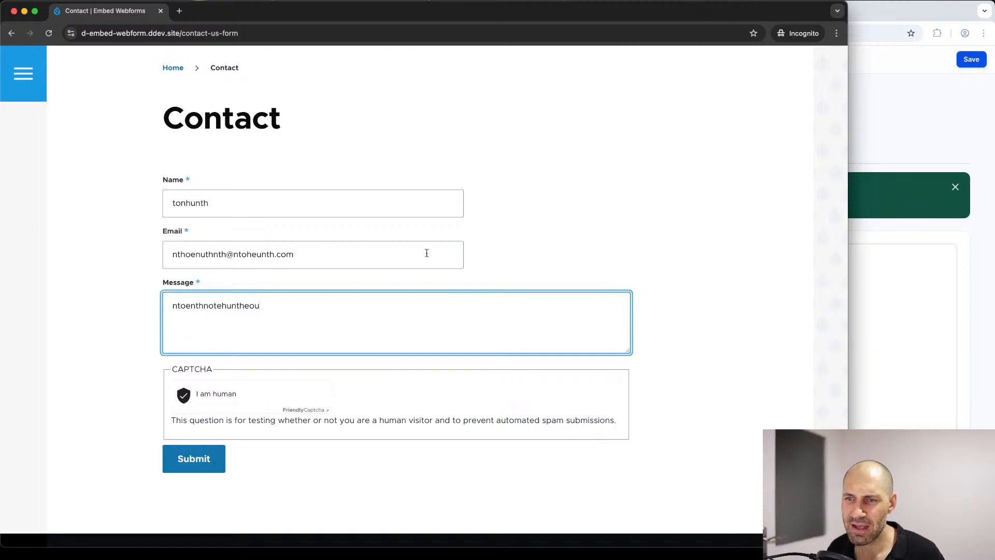
left_click(187, 458)
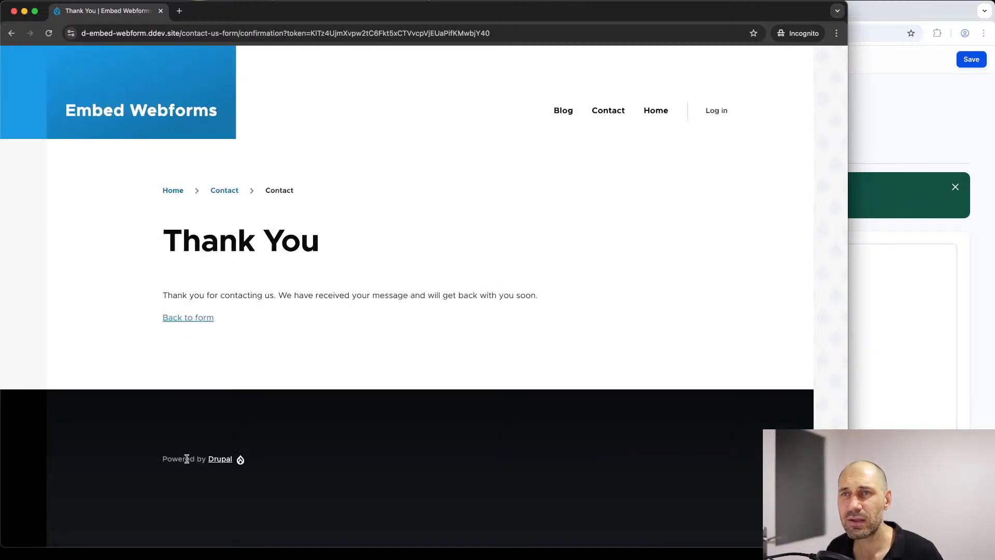
left_click(182, 33)
left_click_drag(181, 33, 285, 34)
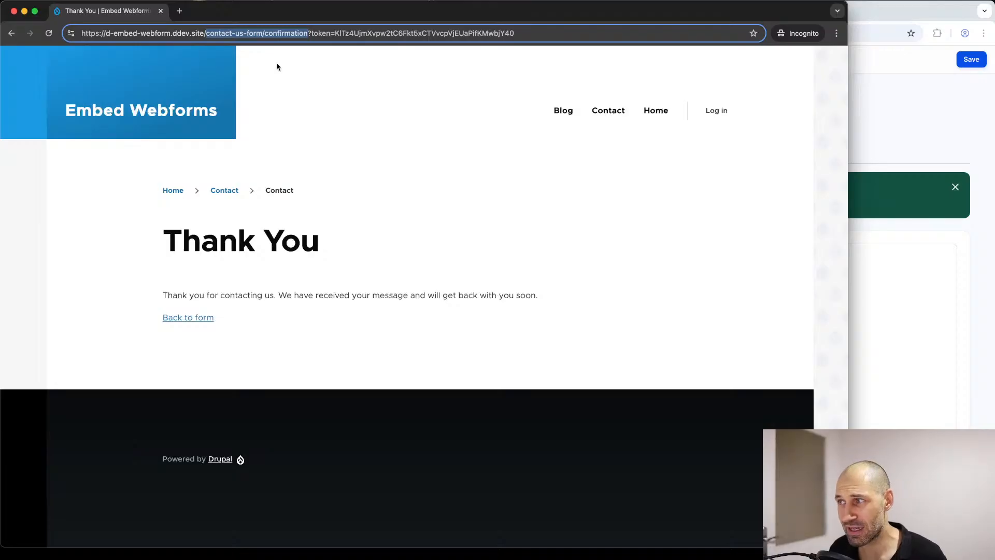
Step: Return to the logged-in window, view the Contact webform's public page and dismiss the notice about the previous submission
left_click(896, 117)
left_click(197, 121)
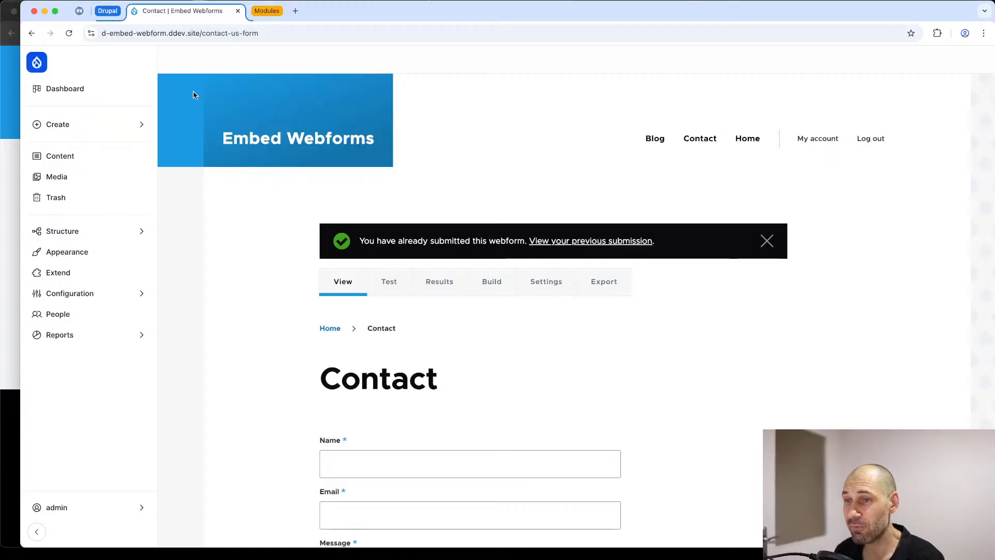
left_click(770, 241)
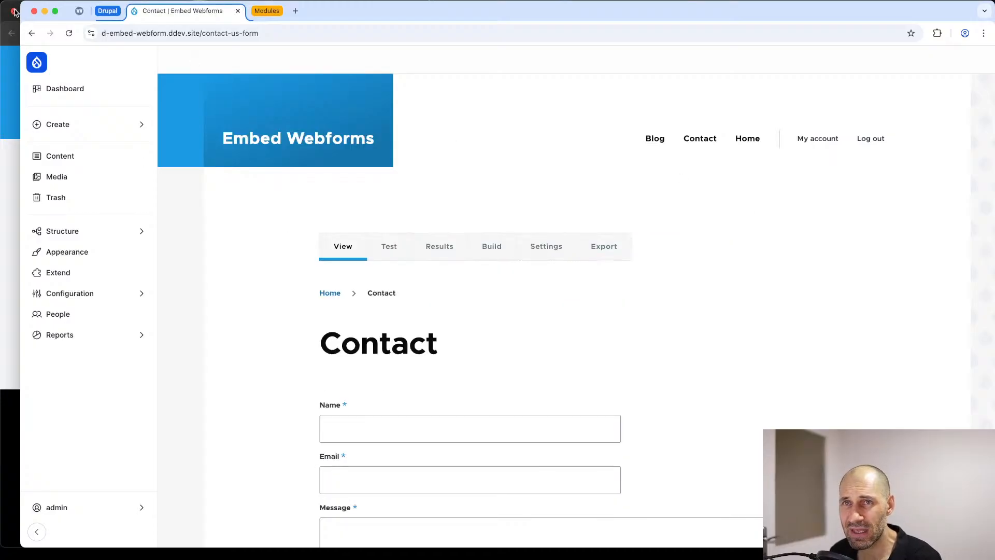
double_click(341, 12)
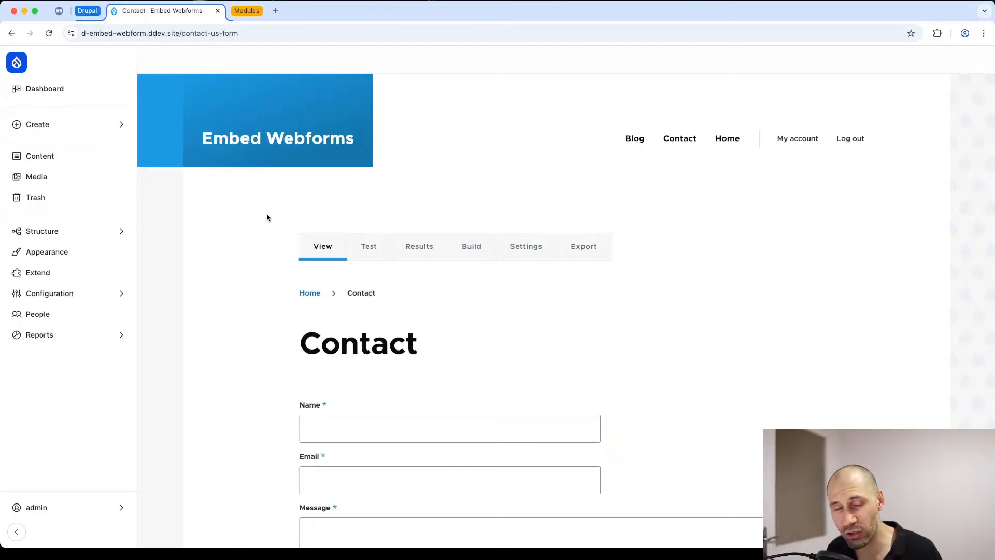
Step: Open the blog post "A celebration of Drupal and open-source contributions" from the content list and look through its page
left_click(65, 155)
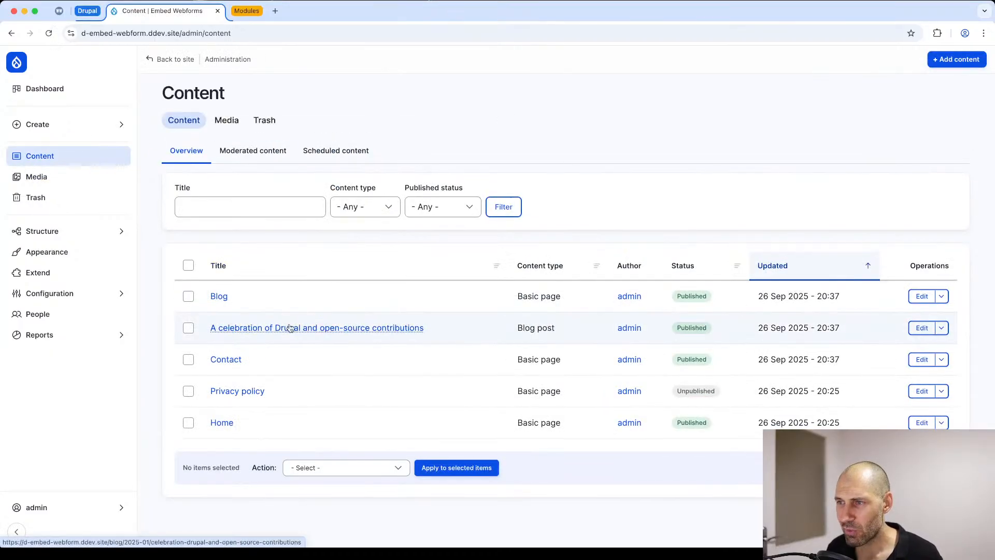
left_click(249, 329)
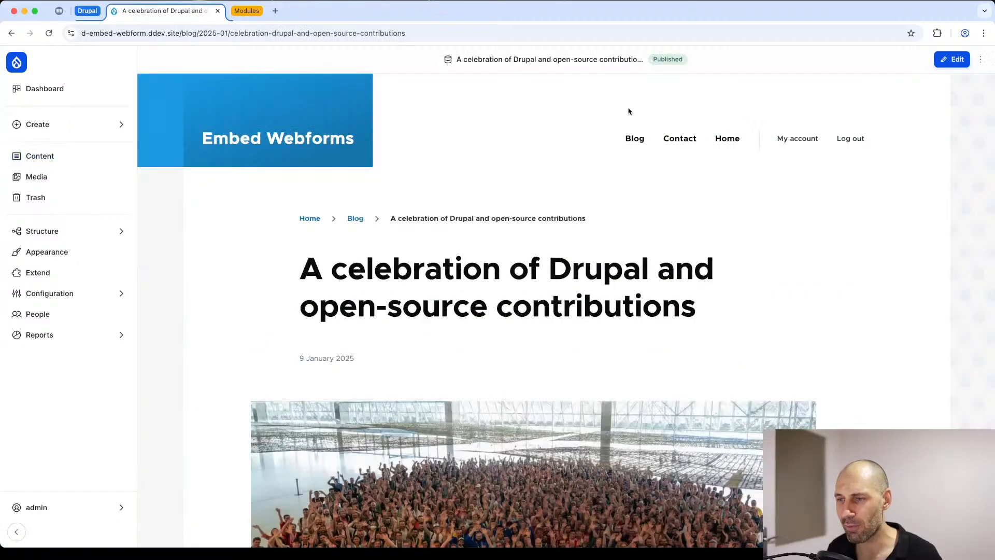
scroll(247, 301, "down", 20)
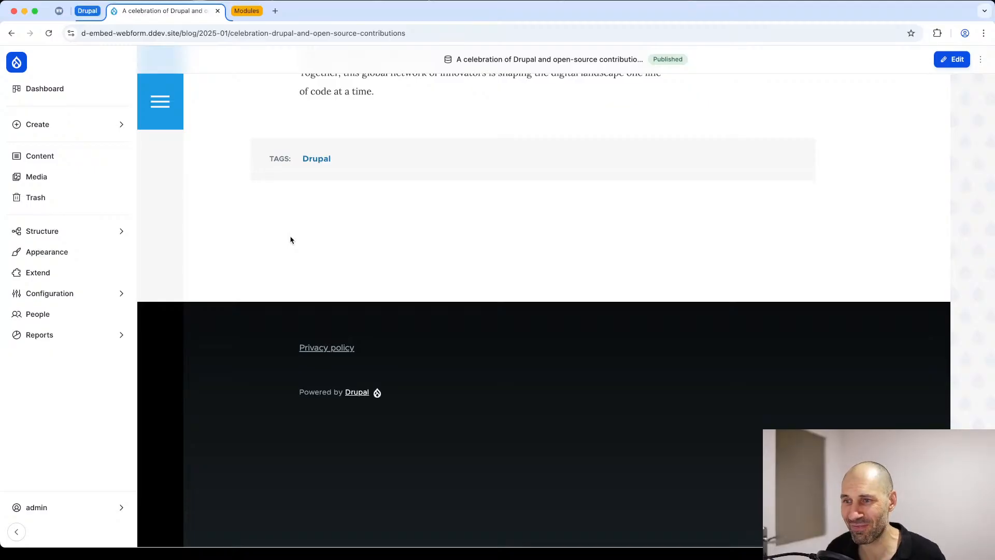
scroll(293, 244, "up", 20)
scroll(295, 254, "up", 3)
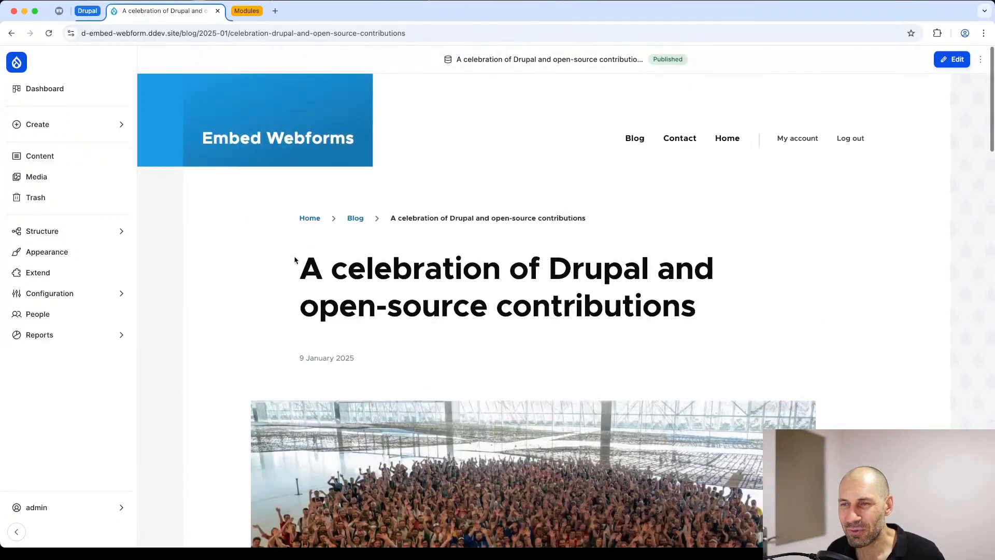
scroll(296, 262, "down", 20)
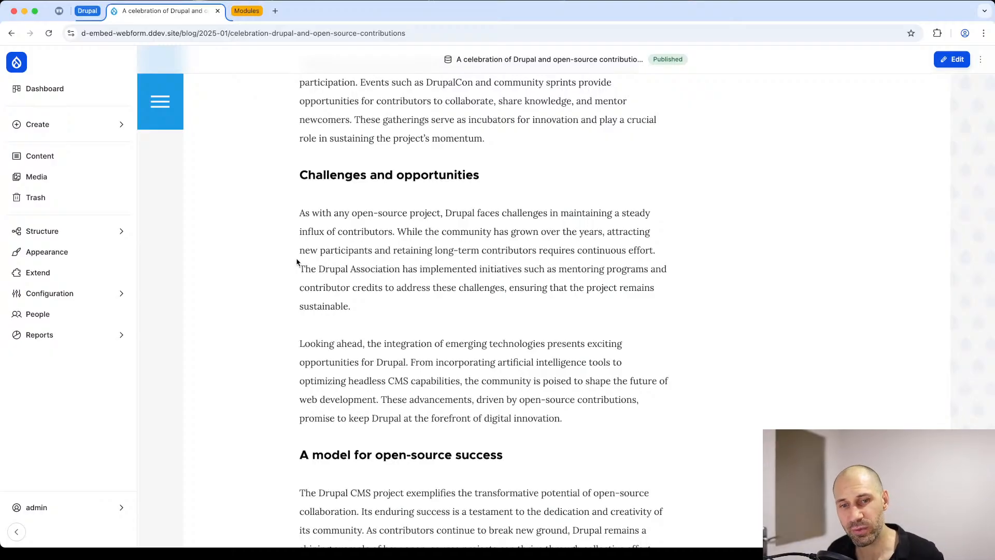
scroll(296, 262, "up", 15)
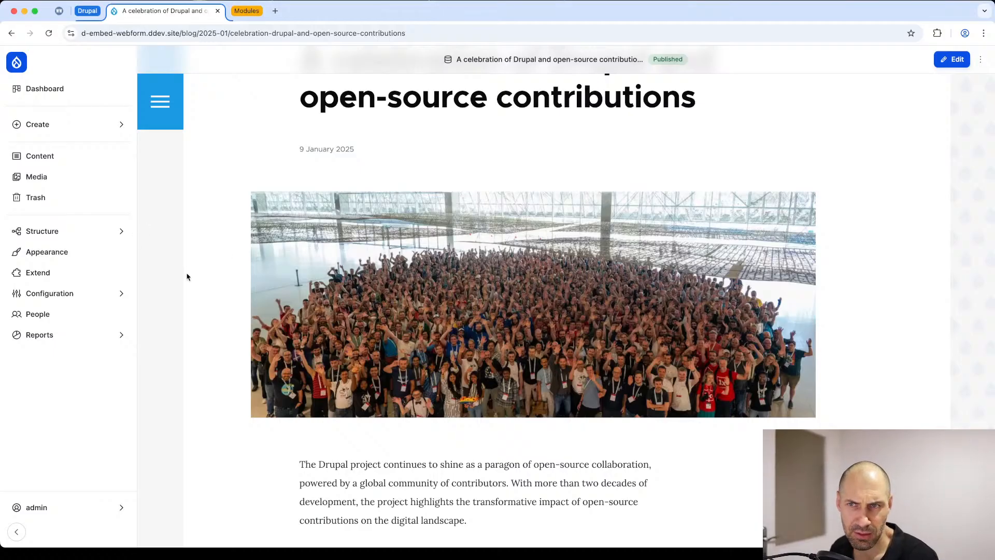
Step: Create a webform titled "Was this Helpful?" with the status Open
mouse_move(34, 232)
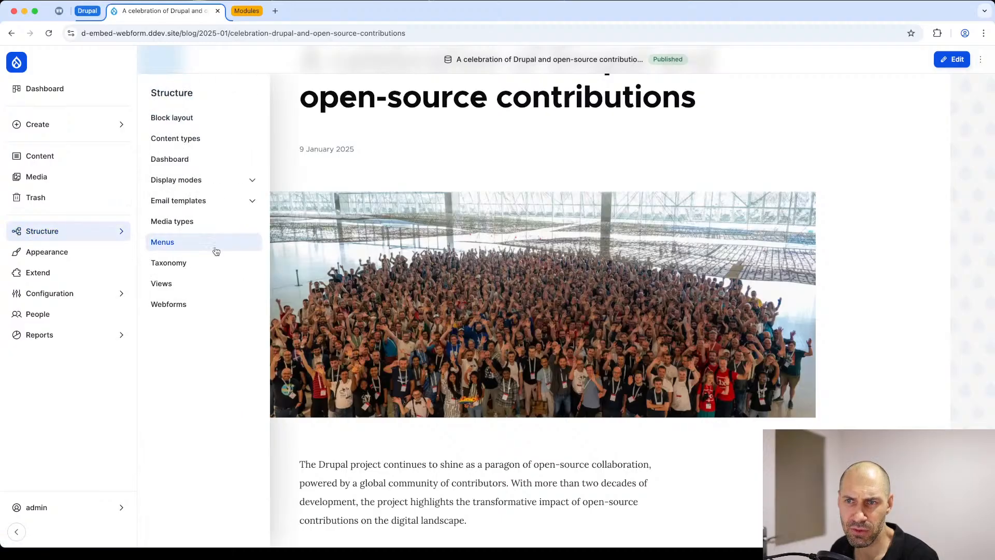
left_click(236, 305)
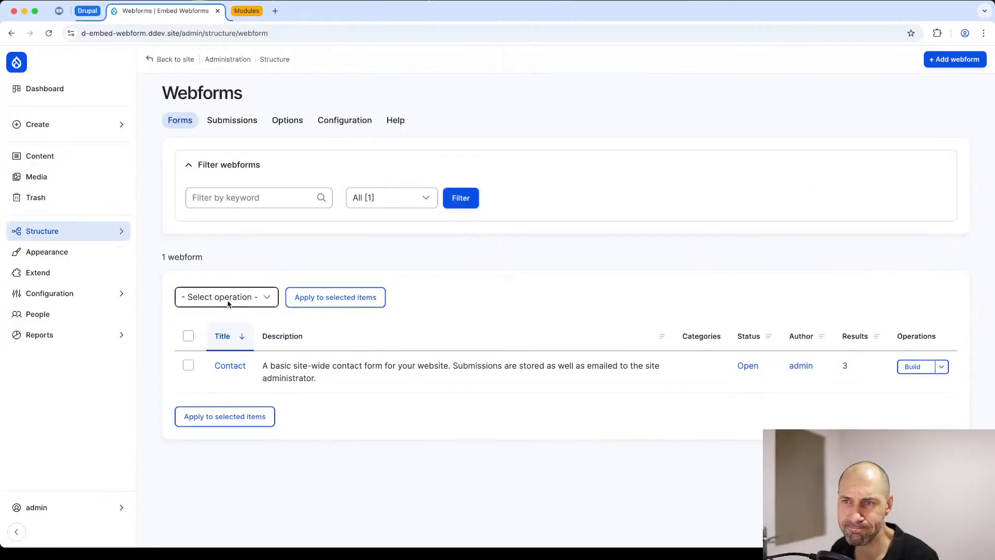
left_click(955, 60)
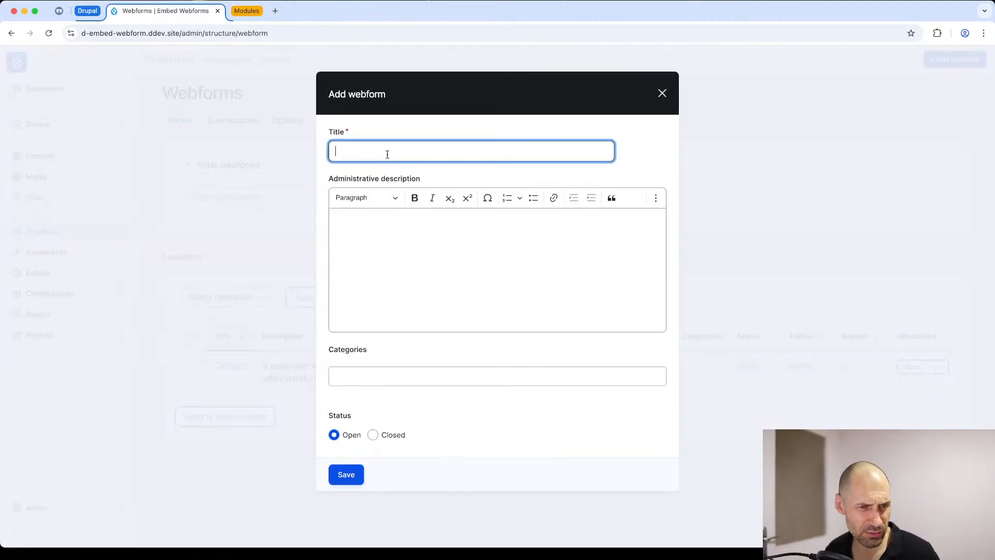
type("Was this He")
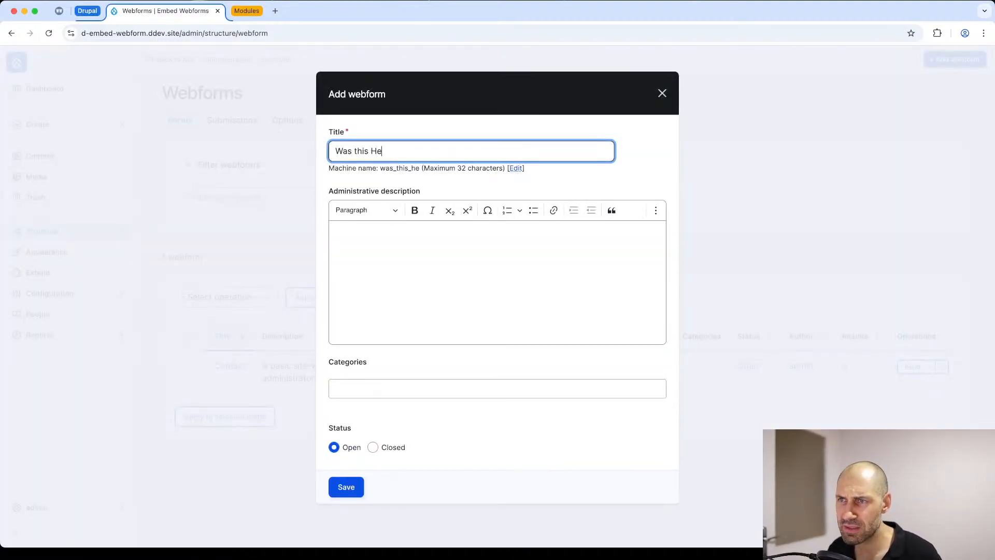
type("lpful?")
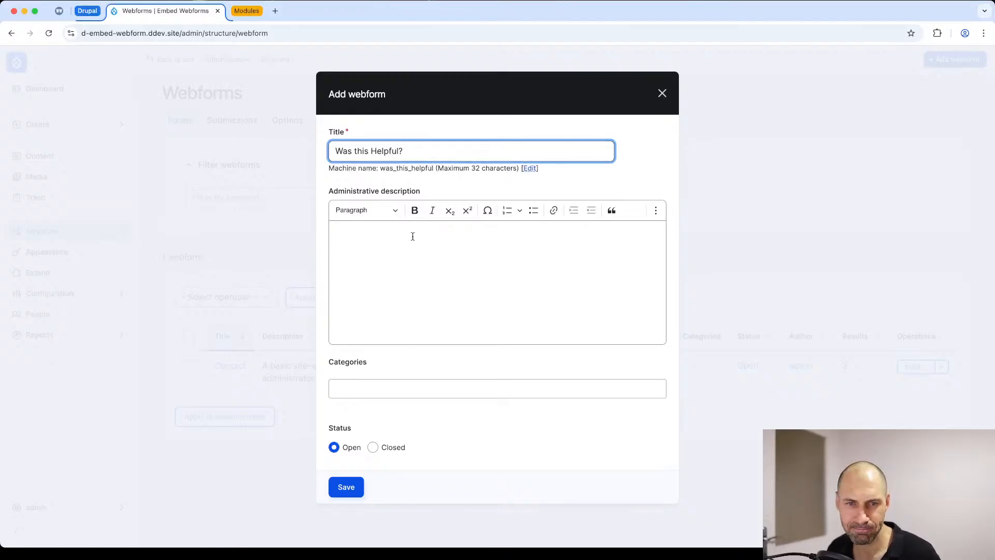
left_click(346, 487)
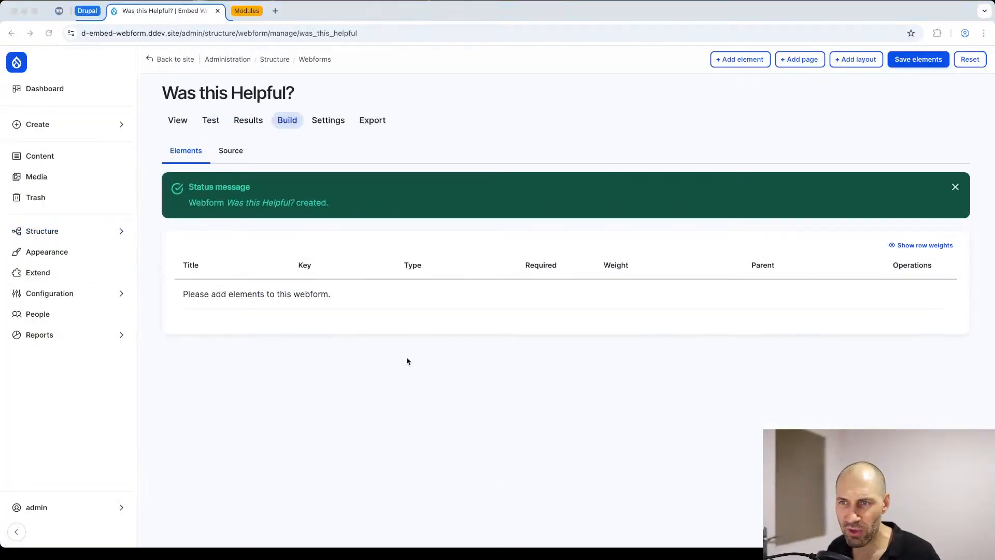
Step: Preview the Scale element type, add it to the webform with the title "Rating", and view the form's public page
left_click(742, 61)
left_click(742, 61)
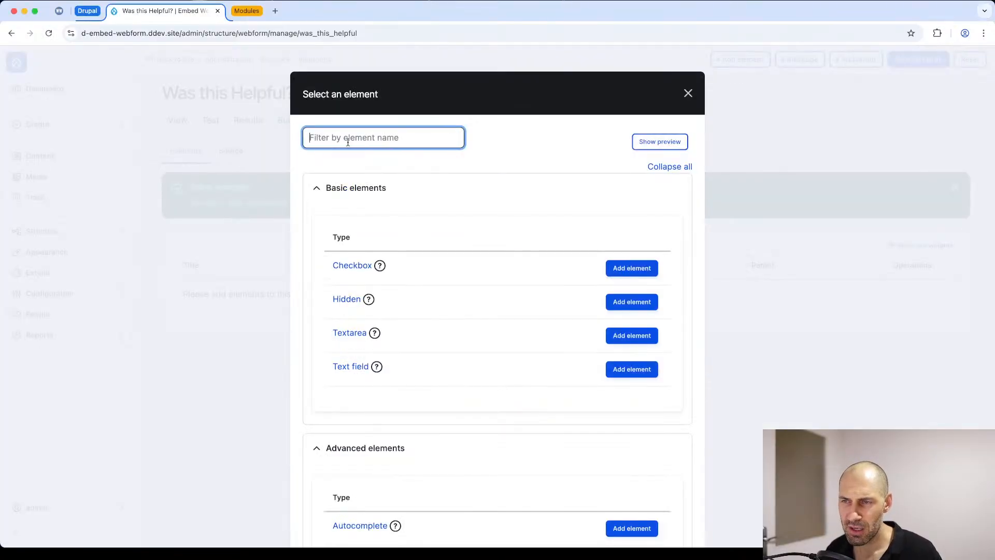
type("scale")
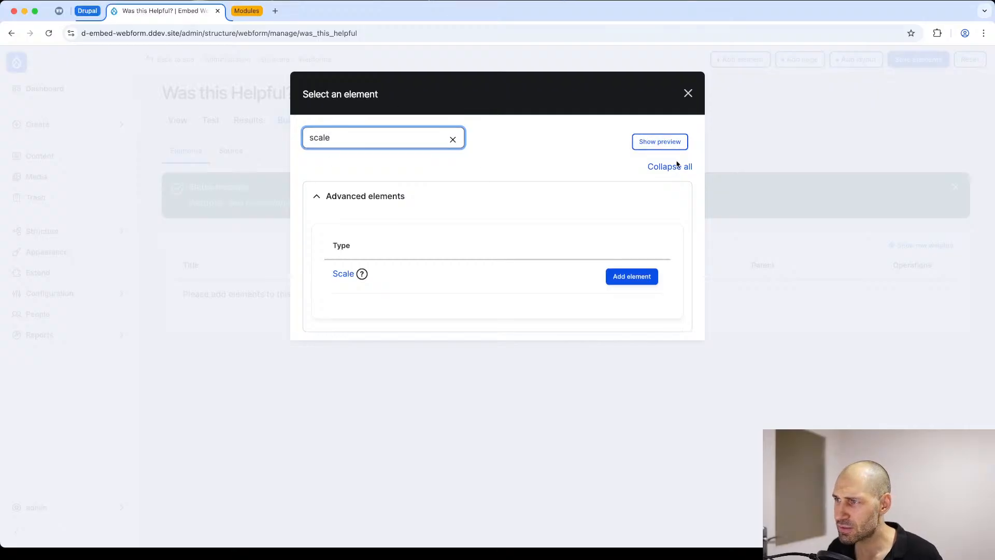
left_click(667, 145)
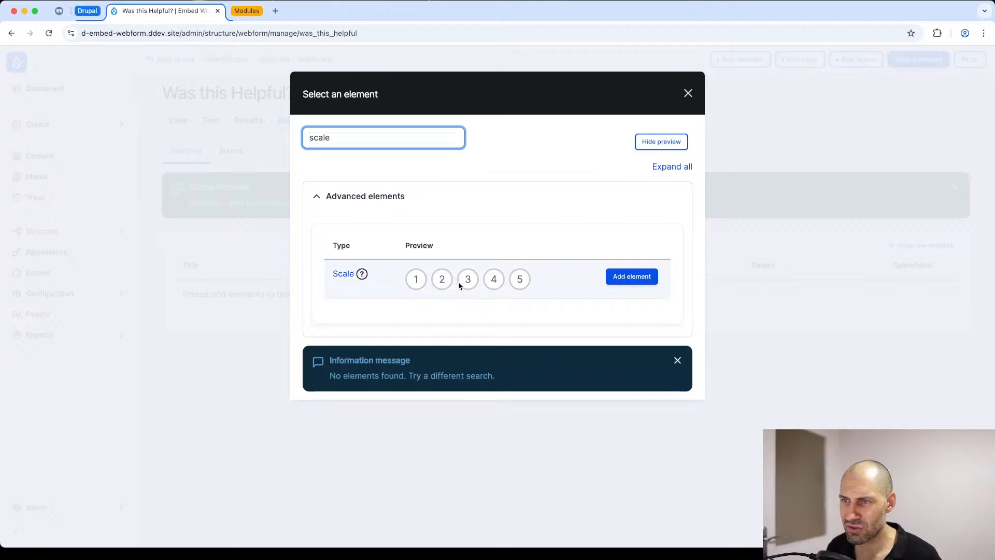
left_click(653, 143)
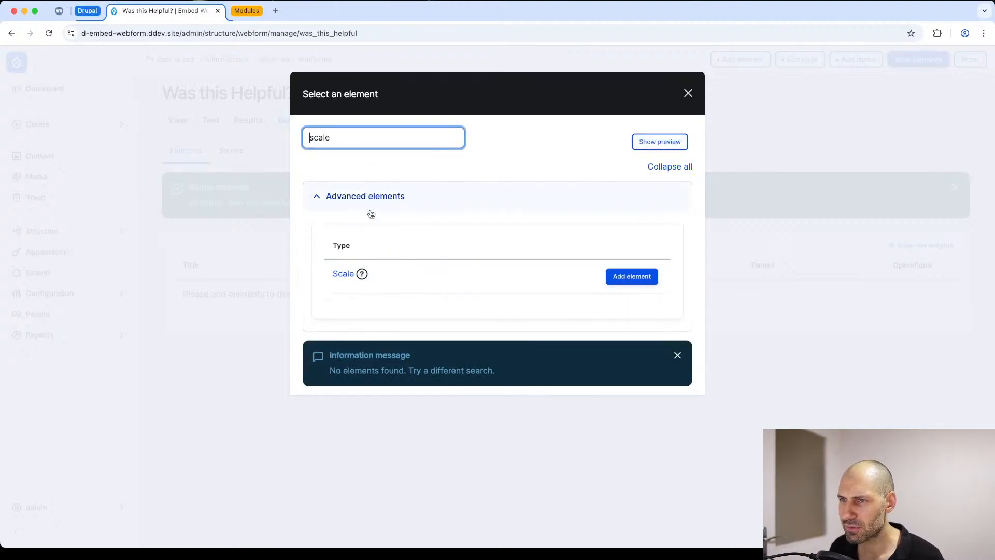
left_click(639, 279)
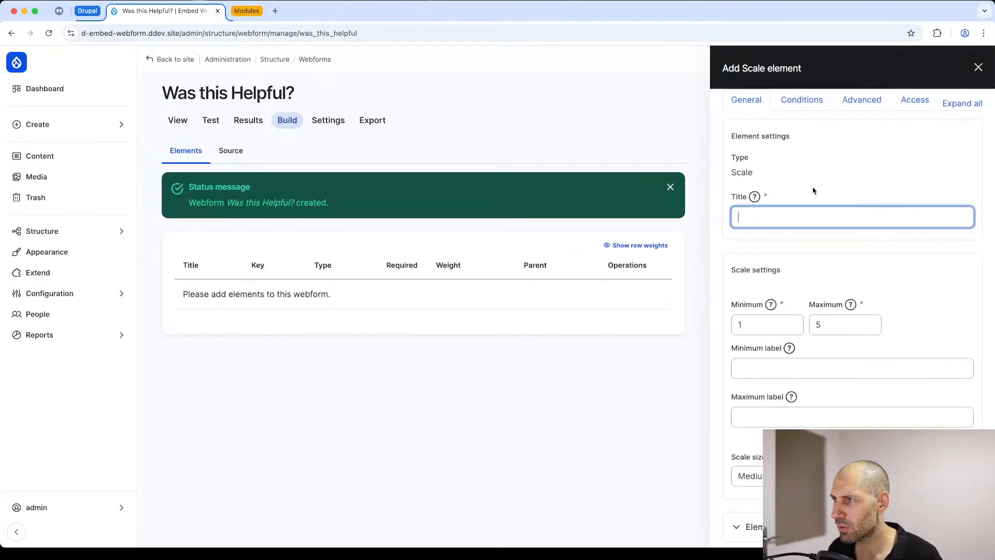
type("Rating")
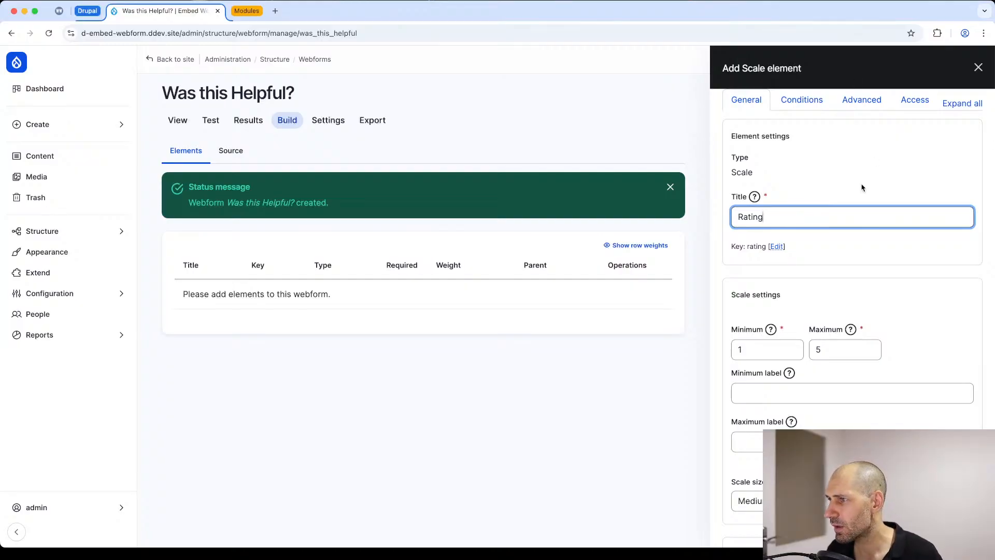
scroll(794, 385, "down", 3)
left_click(740, 520)
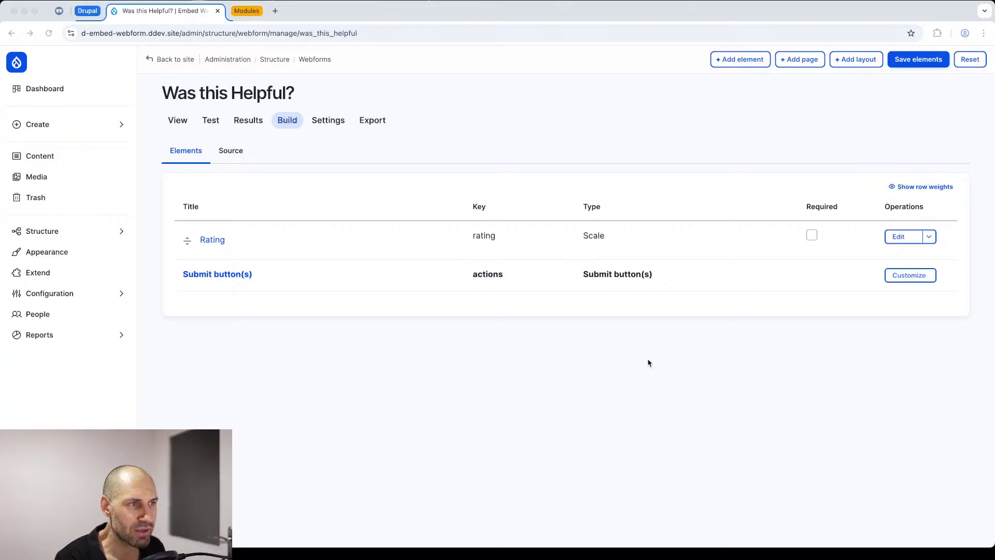
left_click(179, 121)
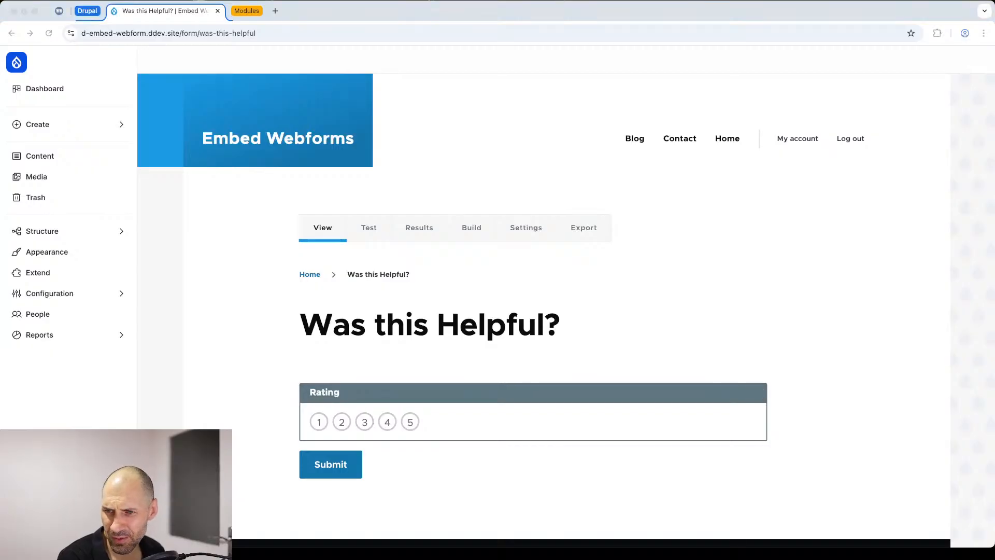
Step: Add a Textarea element titled "Additional feedback" to the "Was this Helpful?" webform
scroll(386, 412, "down", 1)
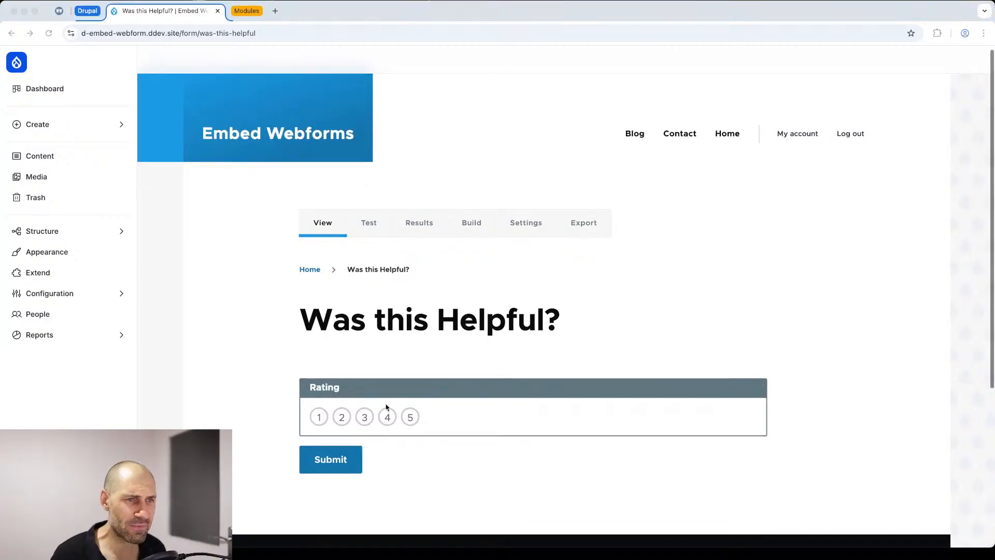
left_click(471, 213)
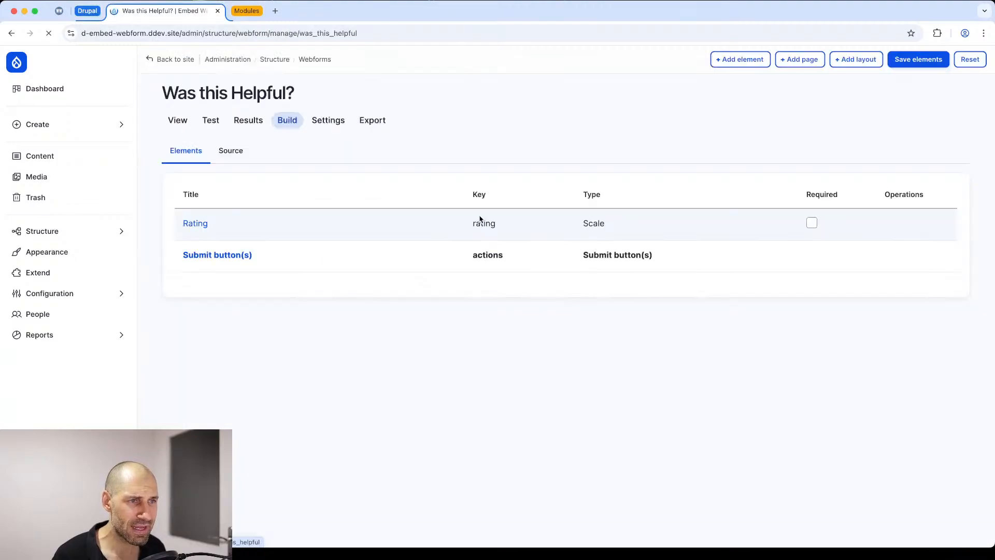
left_click(754, 60)
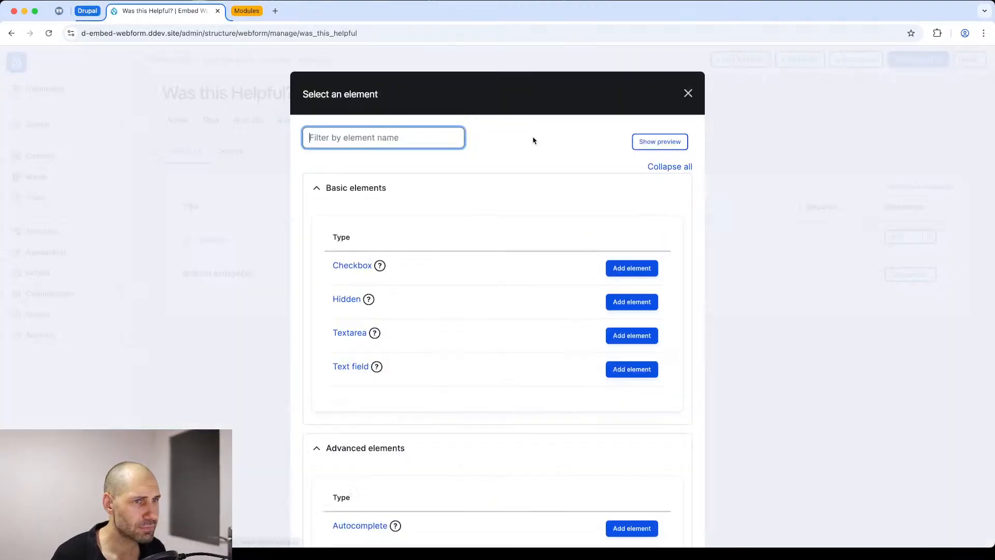
type("text")
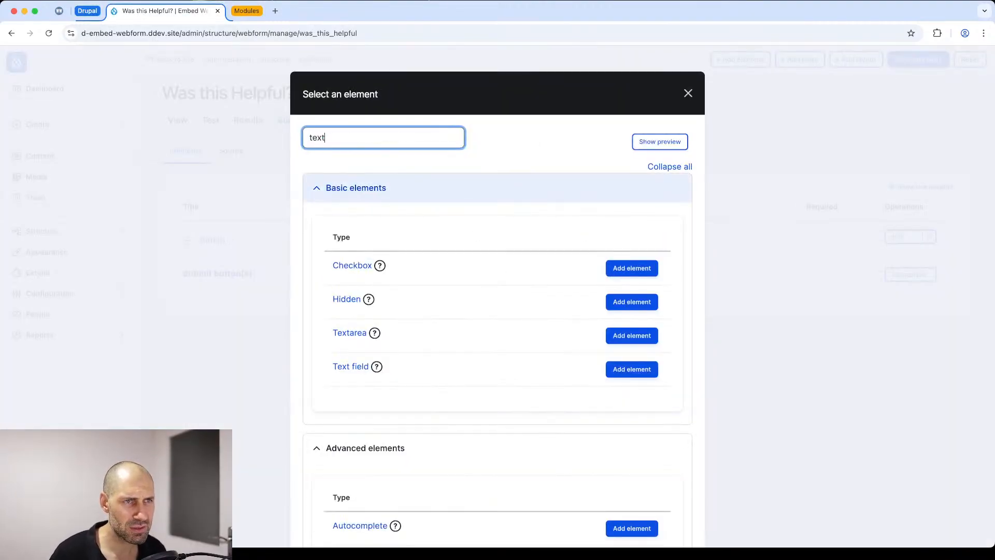
left_click(631, 267)
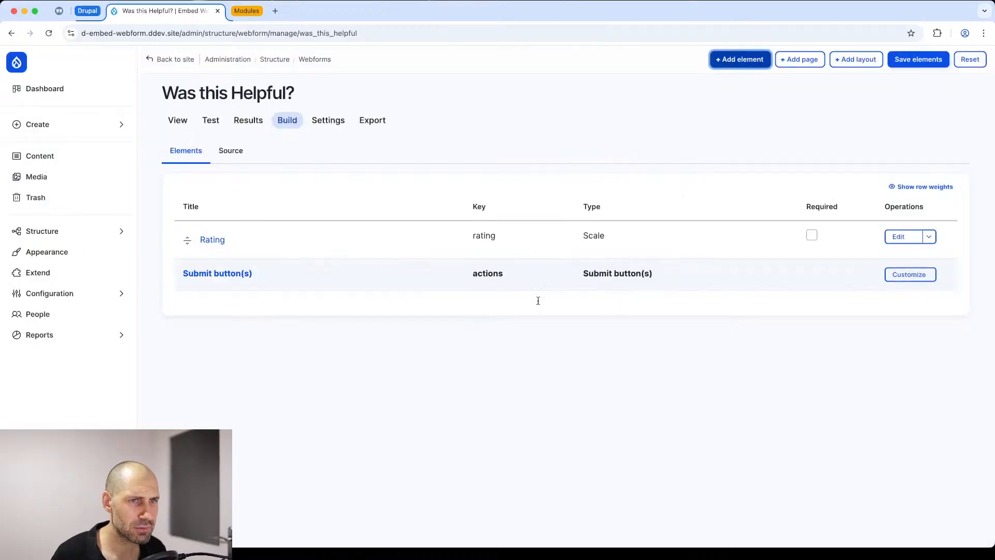
type("Ad")
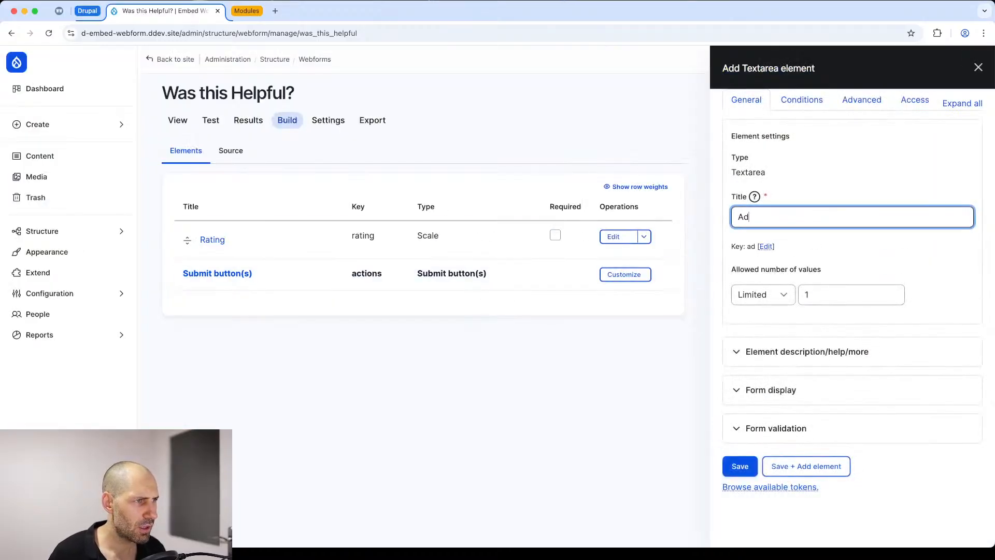
type("ditional fe")
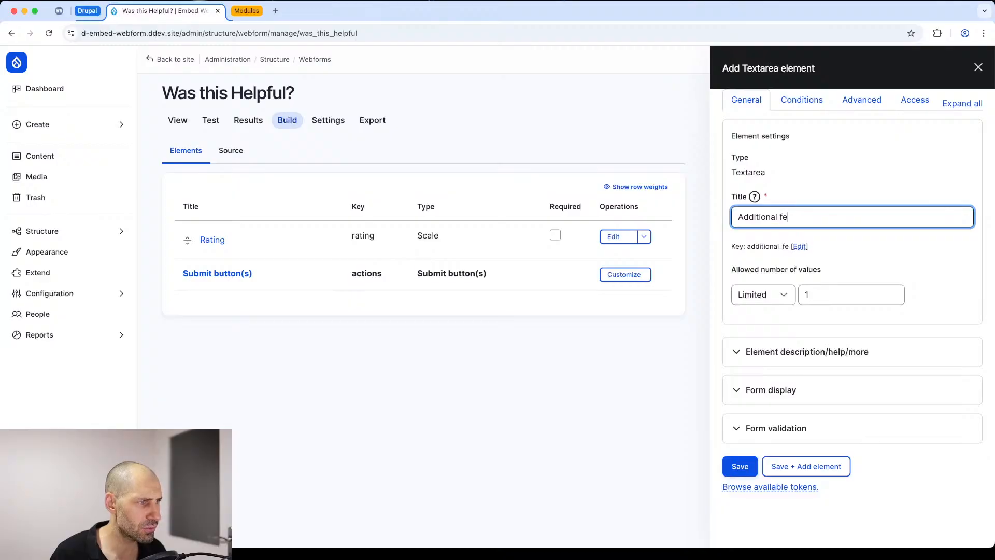
type("edback")
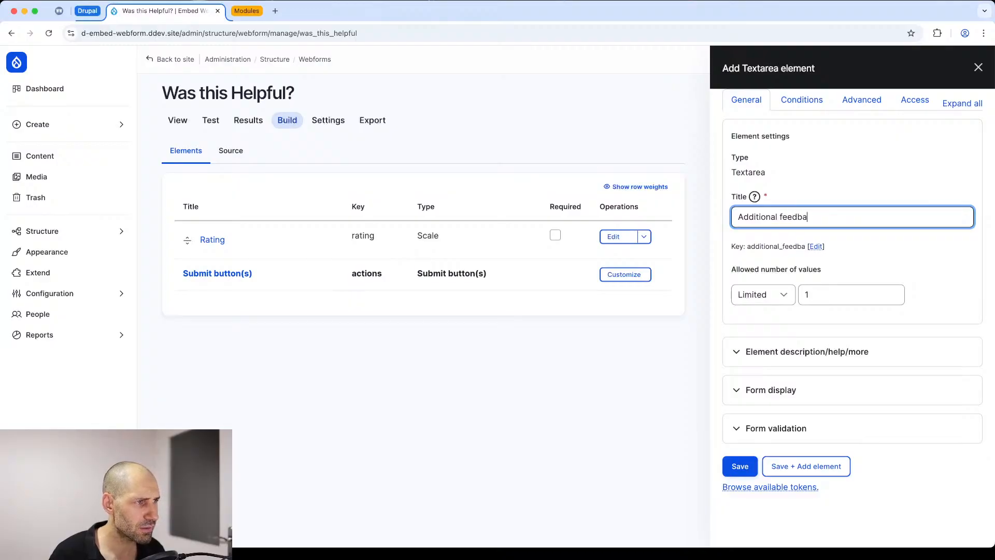
left_click(741, 465)
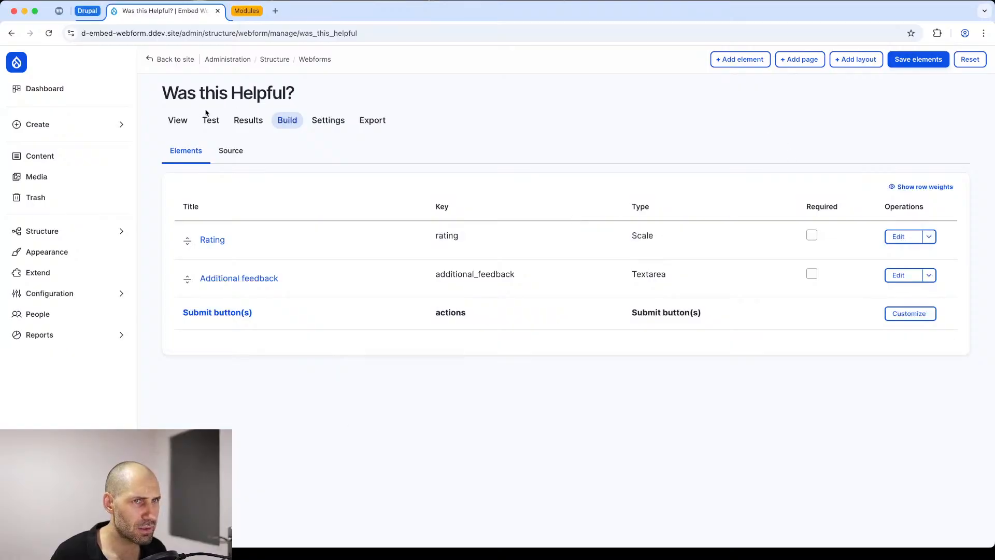
Step: View the webform's public page and try the Rating scale with the values 3 and 5
left_click(178, 120)
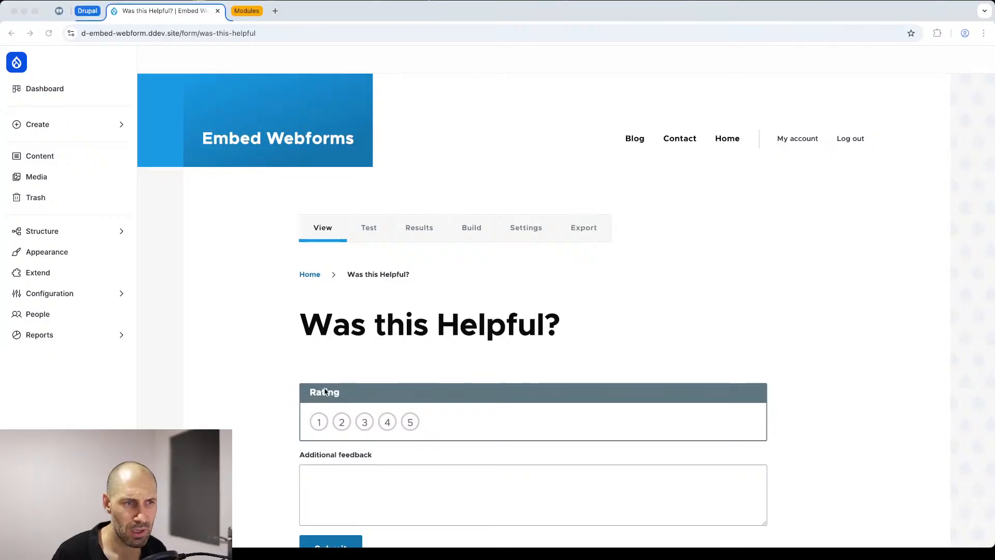
scroll(374, 215, "down", 4)
scroll(363, 274, "up", 2)
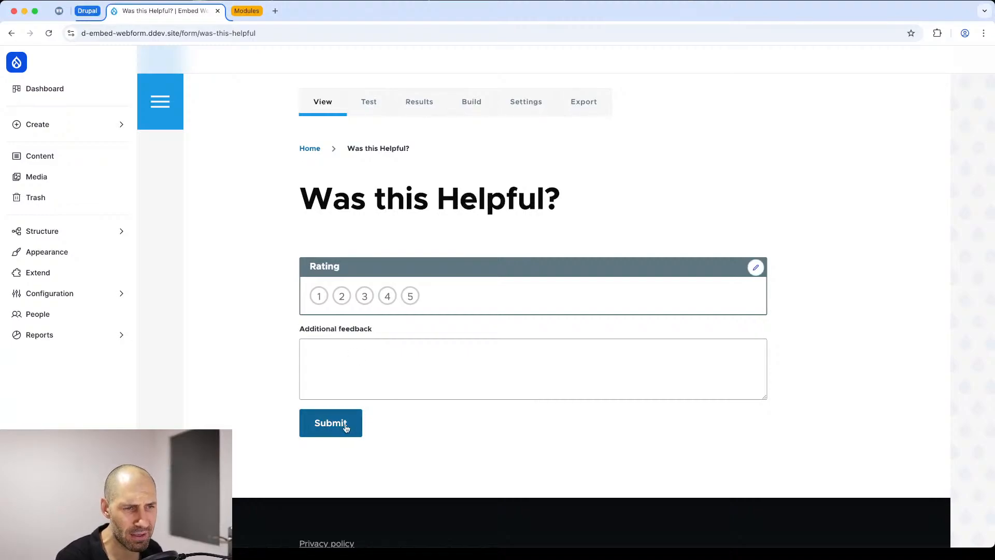
left_click(364, 295)
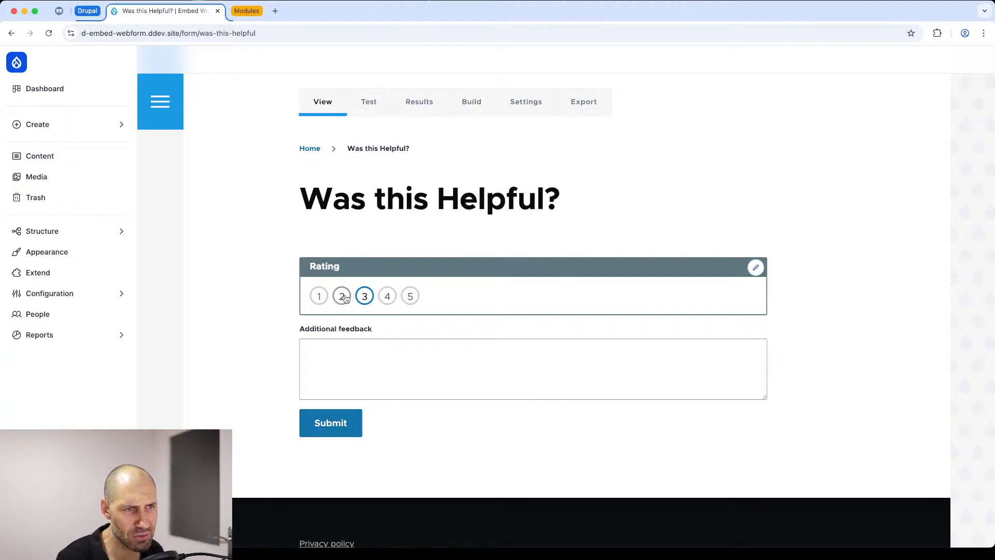
left_click(410, 296)
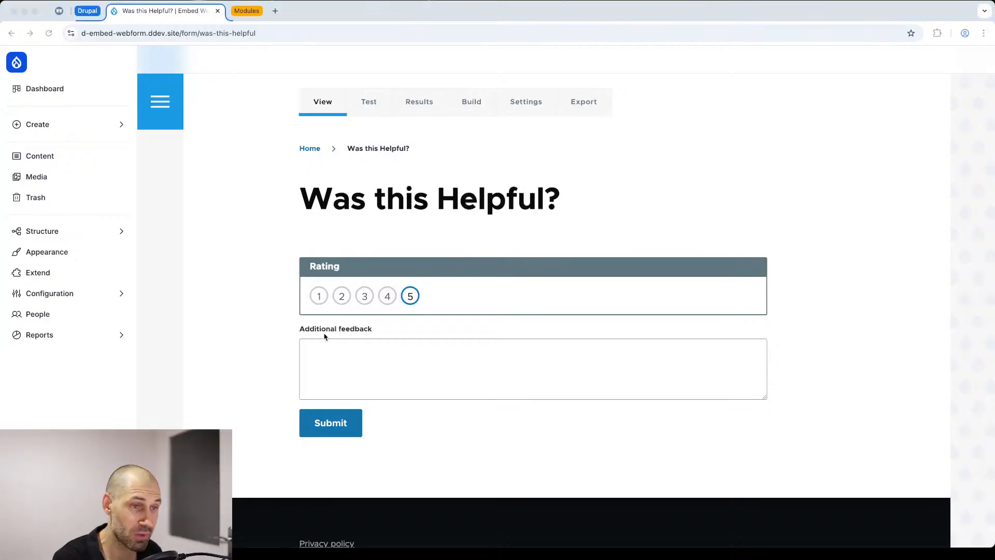
left_click(844, 294)
Step: Set conditional logic on the Additional feedback element so it is Visible if All of the following is met: Rating [Scale] is Checked
left_click(756, 267)
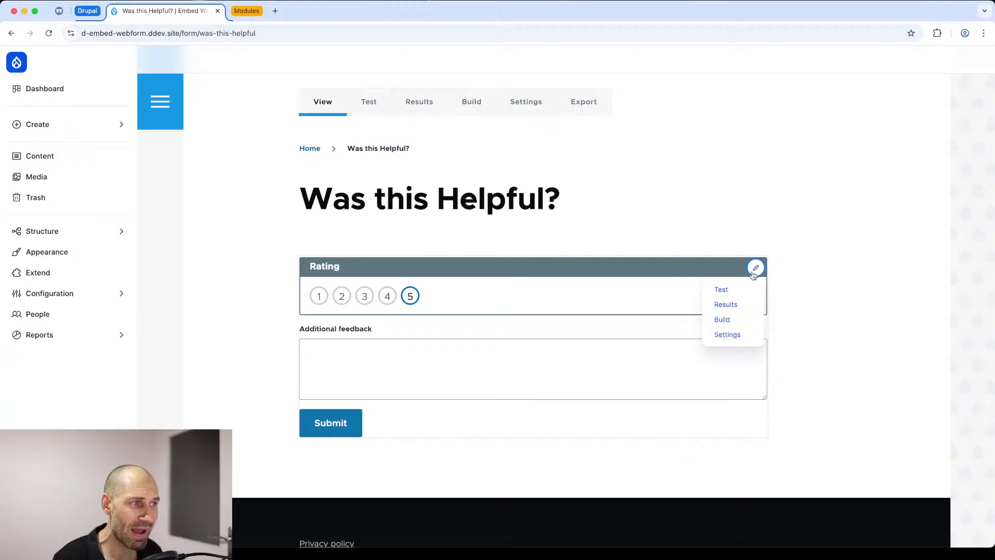
left_click(740, 318)
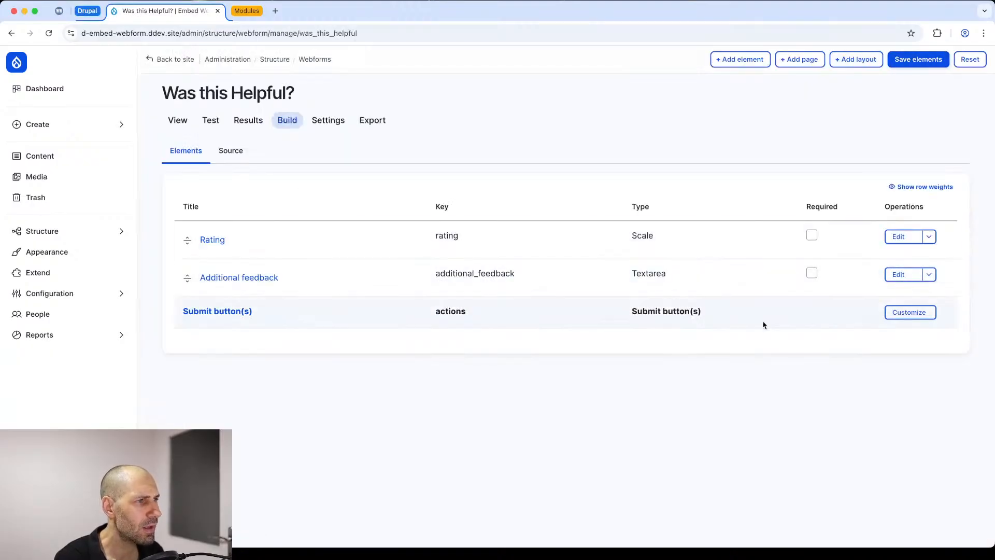
left_click(901, 275)
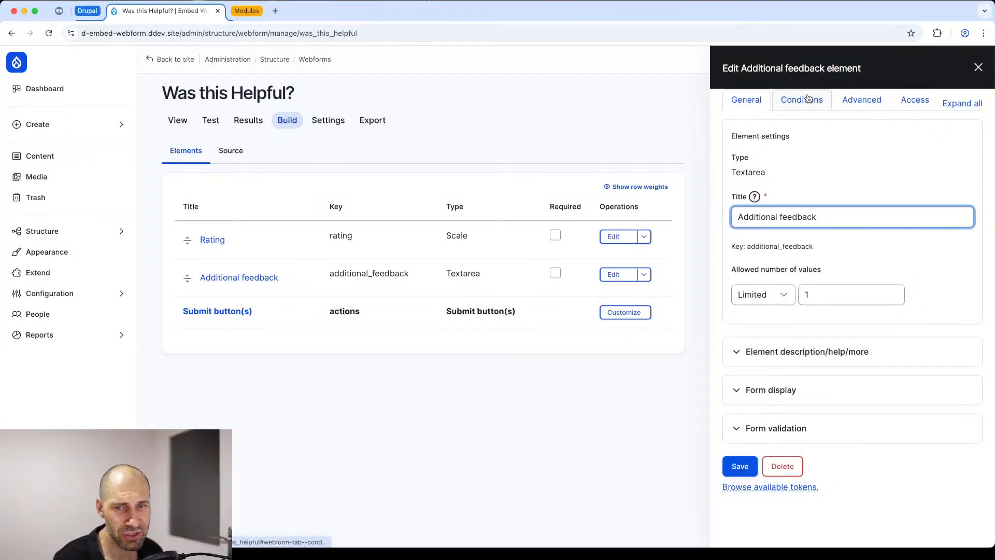
left_click(808, 99)
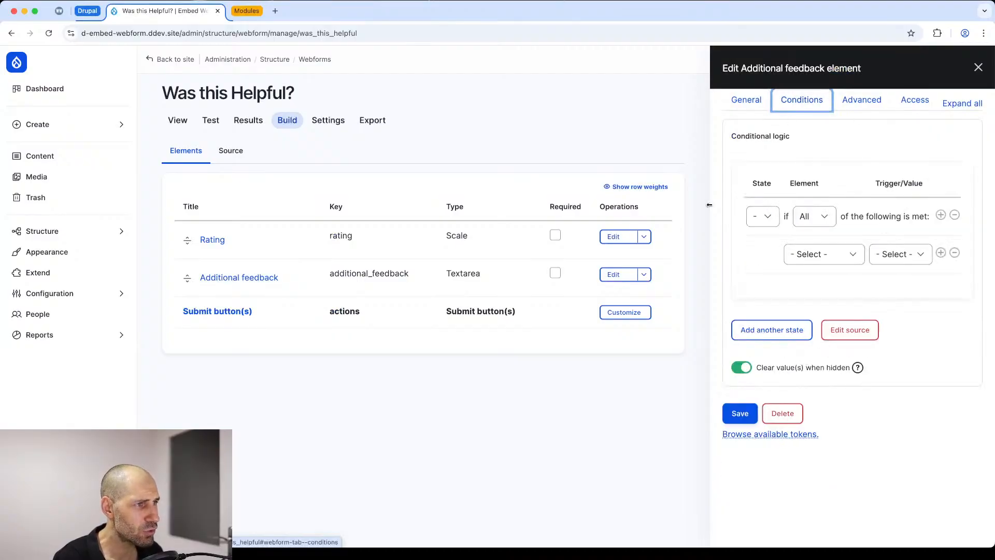
left_click_drag(709, 205, 541, 207)
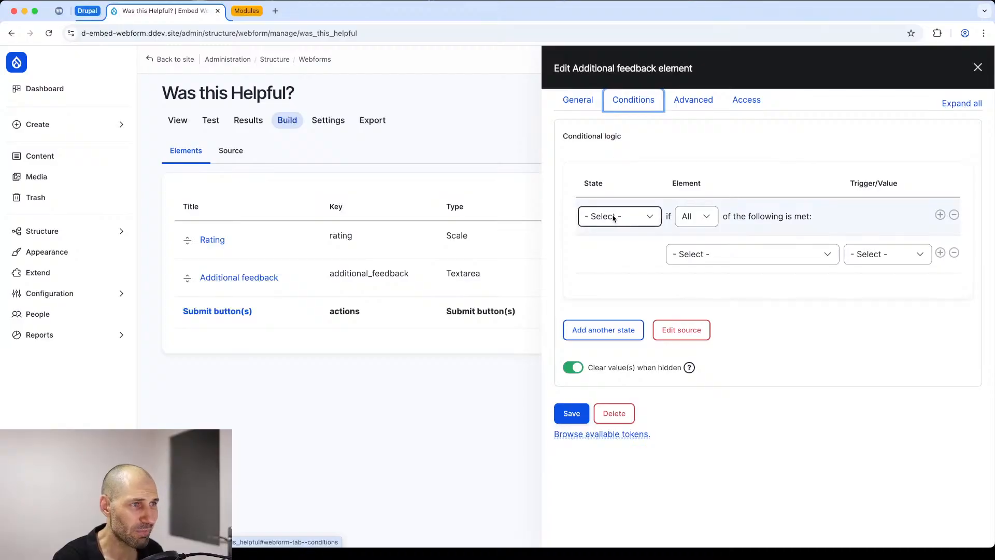
left_click(613, 218)
left_click(612, 250)
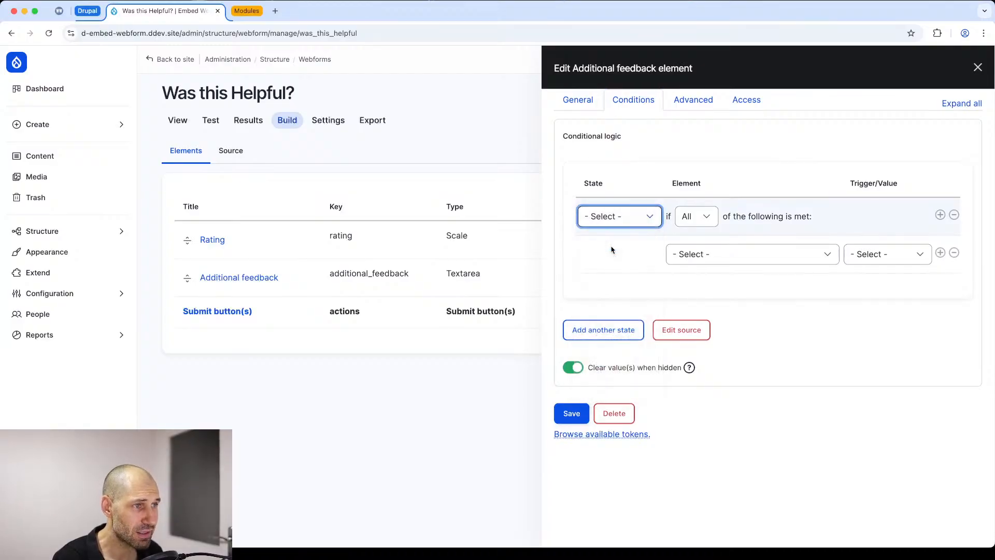
left_click(710, 252)
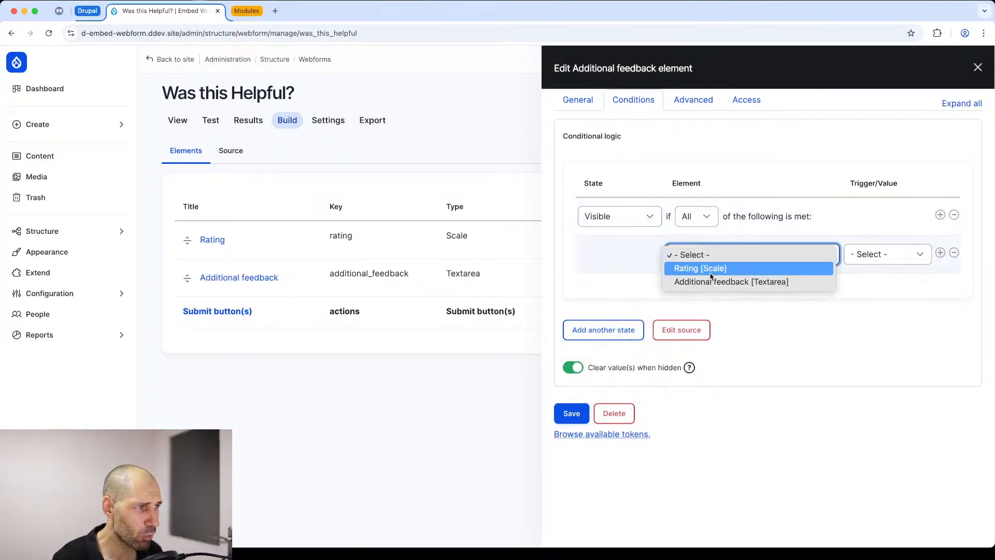
left_click(710, 268)
left_click(901, 255)
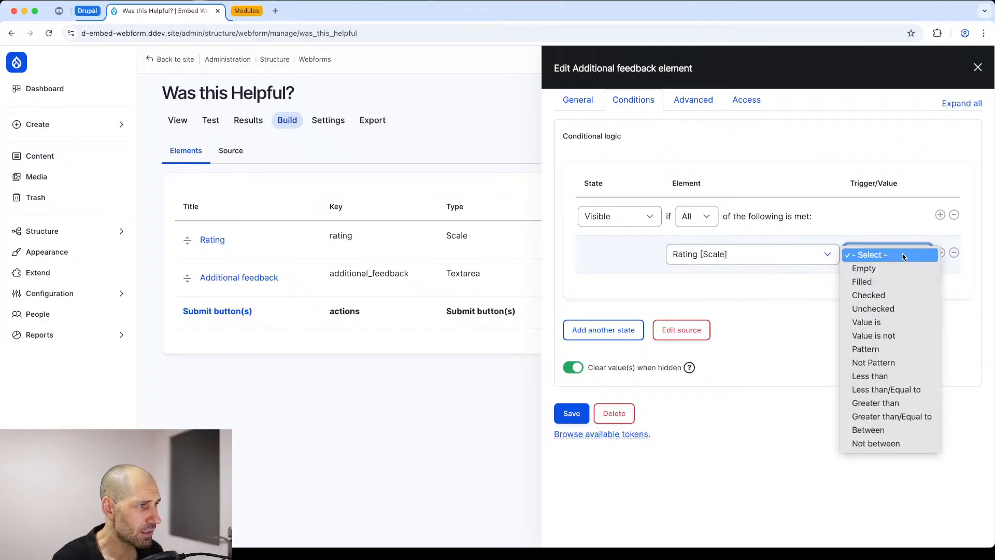
left_click(898, 296)
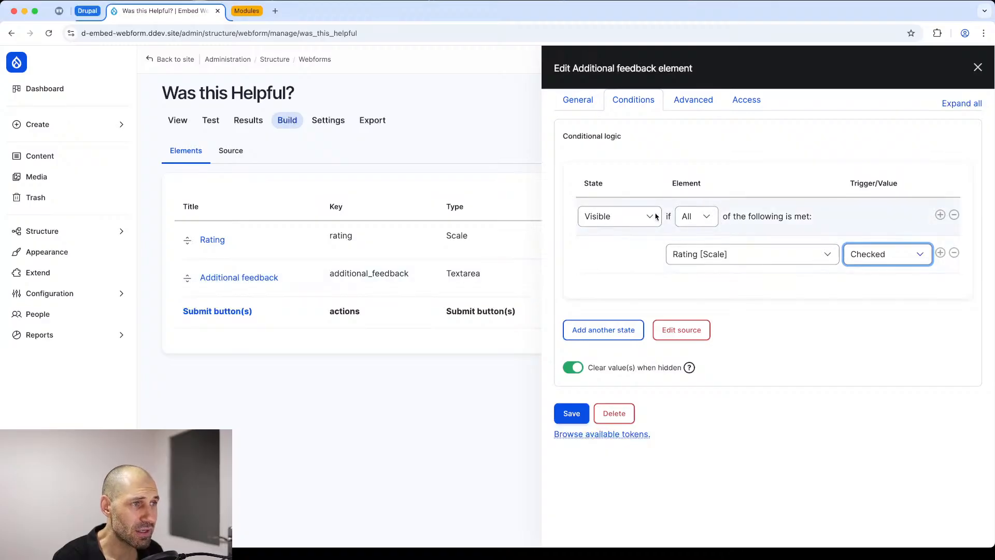
Step: Look at the All/Any/One options of the visibility rule, and add two blank condition rows and remove them again
left_click(700, 218)
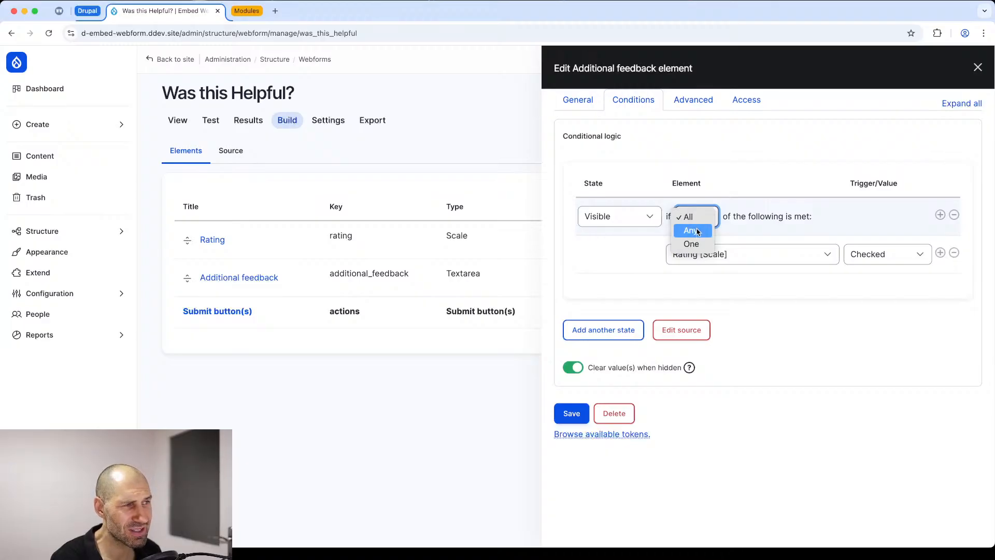
left_click(759, 231)
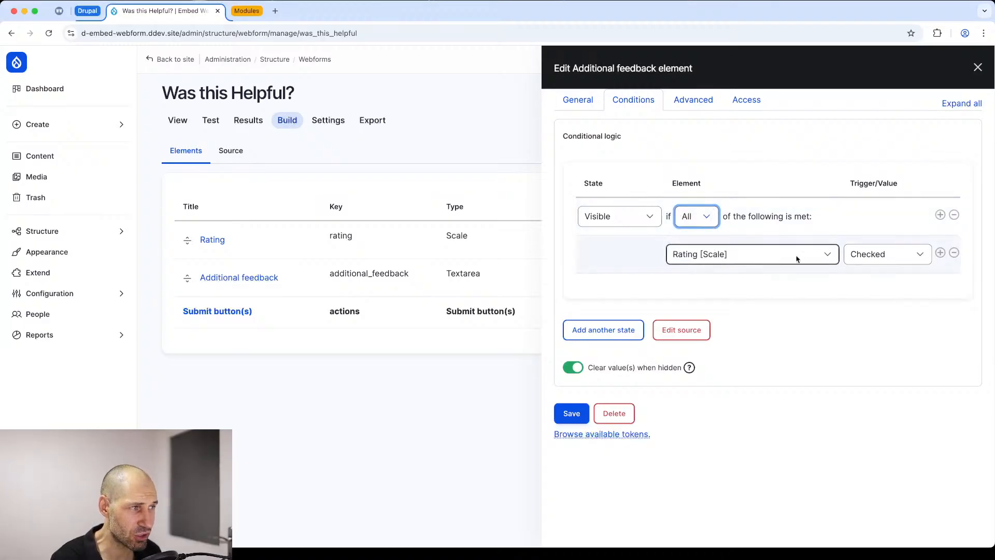
left_click(940, 253)
left_click(940, 290)
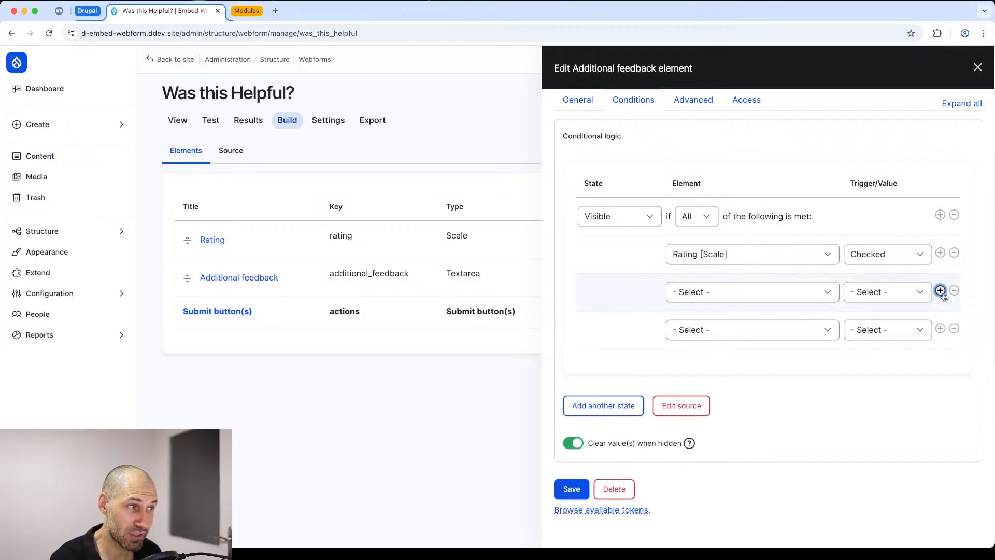
left_click(954, 328)
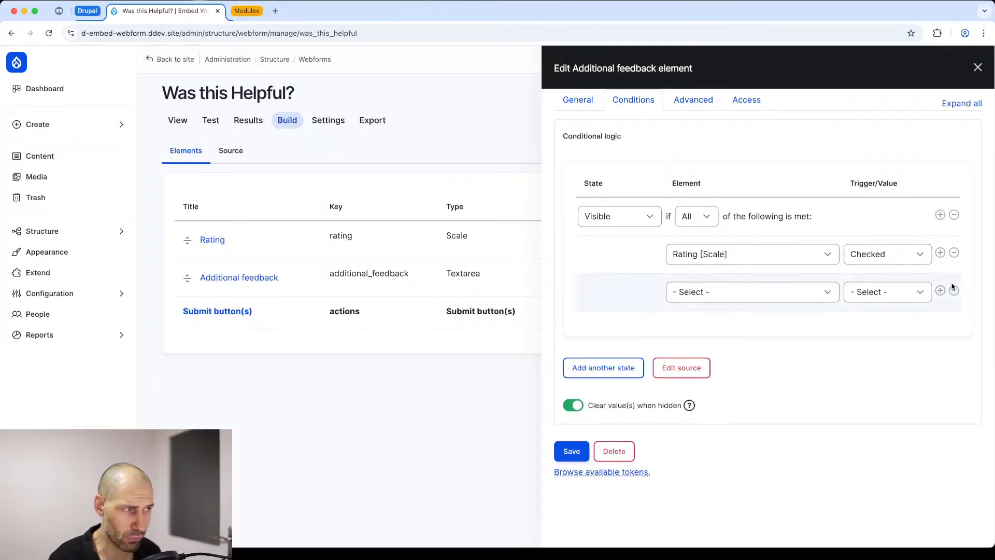
left_click(954, 291)
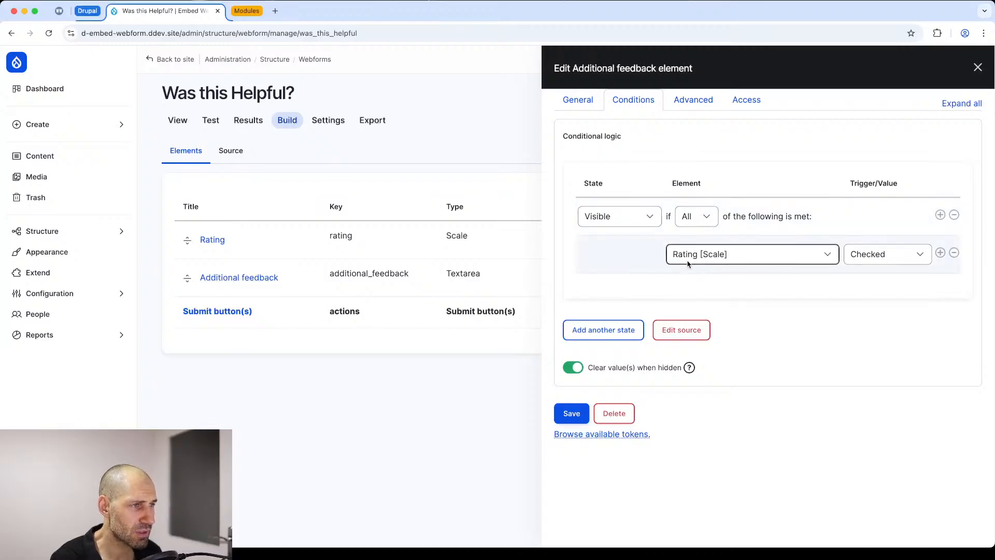
Step: Keep the Rating trigger as Checked, save the Additional feedback element and save the webform's elements
left_click(881, 254)
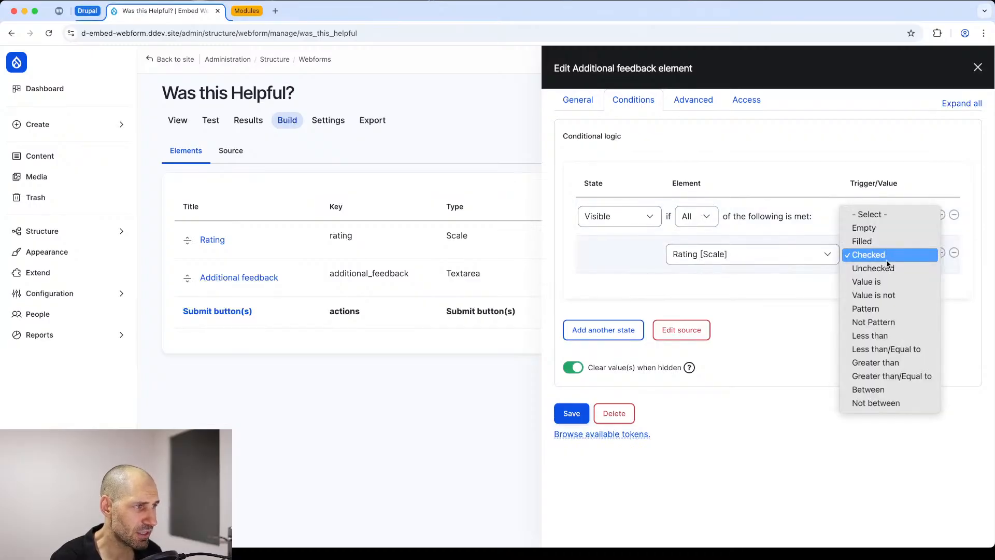
left_click(870, 254)
left_click(584, 411)
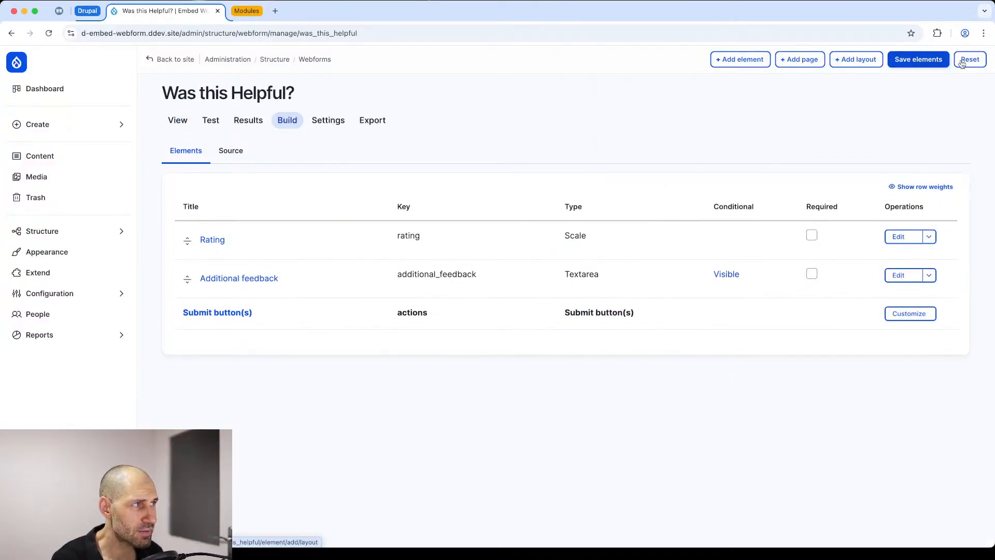
left_click(927, 60)
Step: Test the feedback field's condition on the public form by selecting ratings 2 and 3
left_click(177, 120)
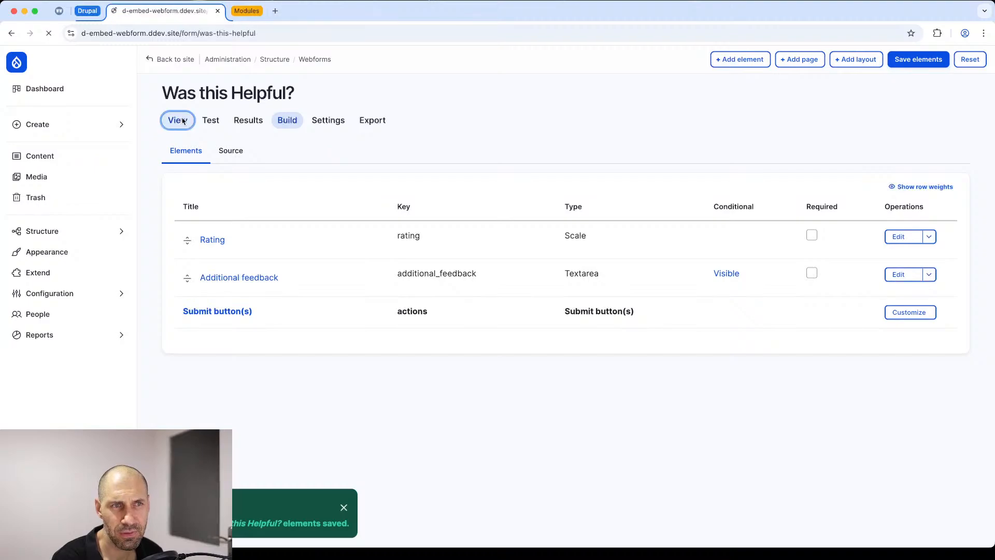
scroll(291, 404, "down", 4)
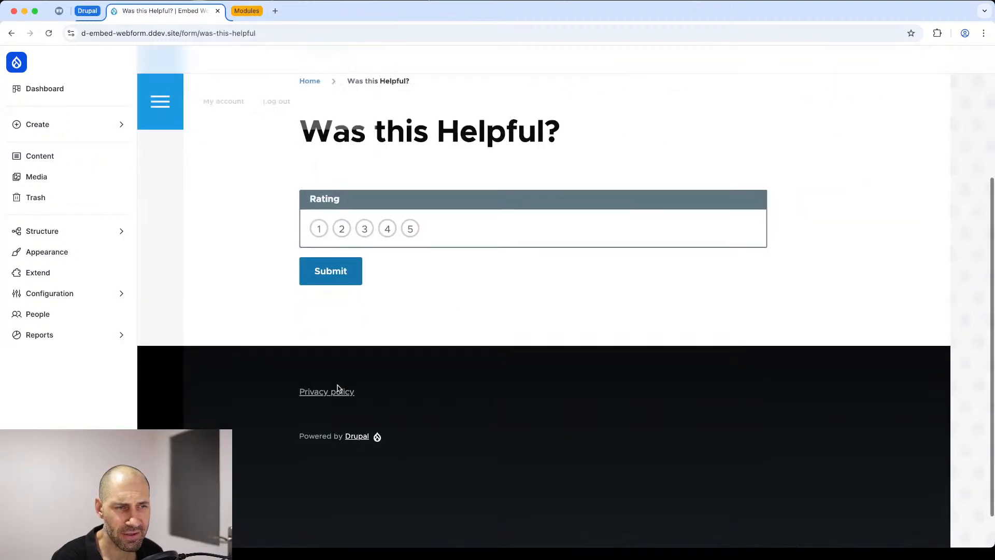
left_click(342, 230)
left_click(364, 228)
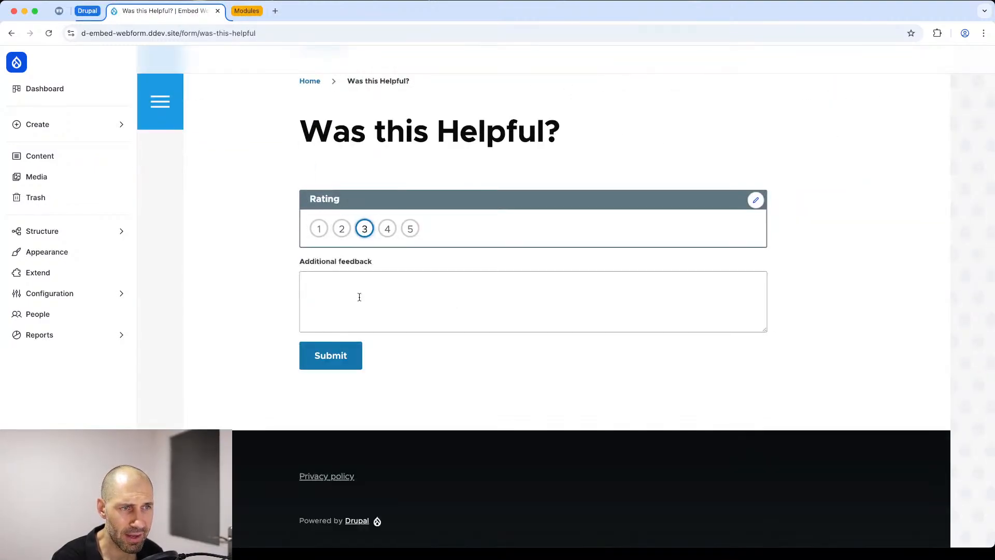
scroll(723, 377, "up", 4)
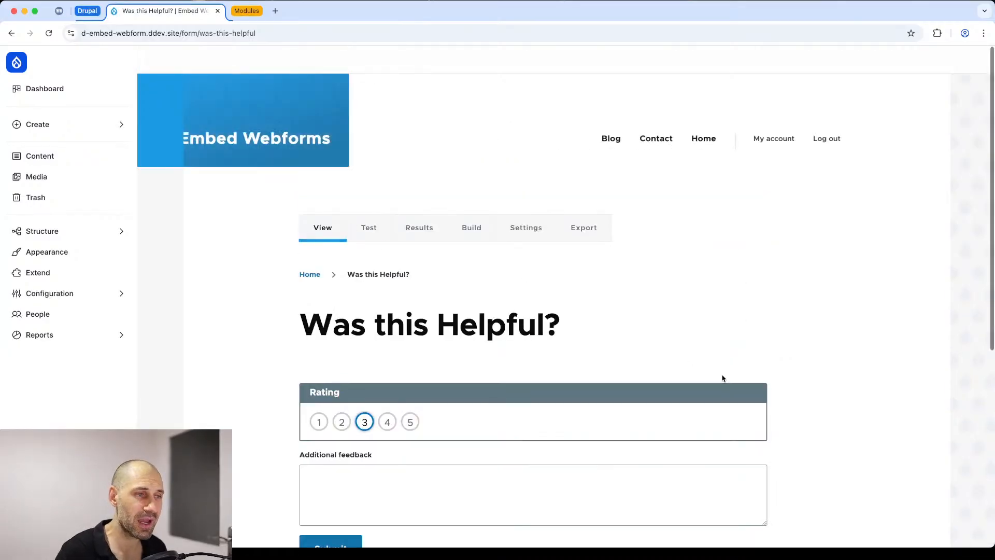
scroll(680, 422, "down", 2)
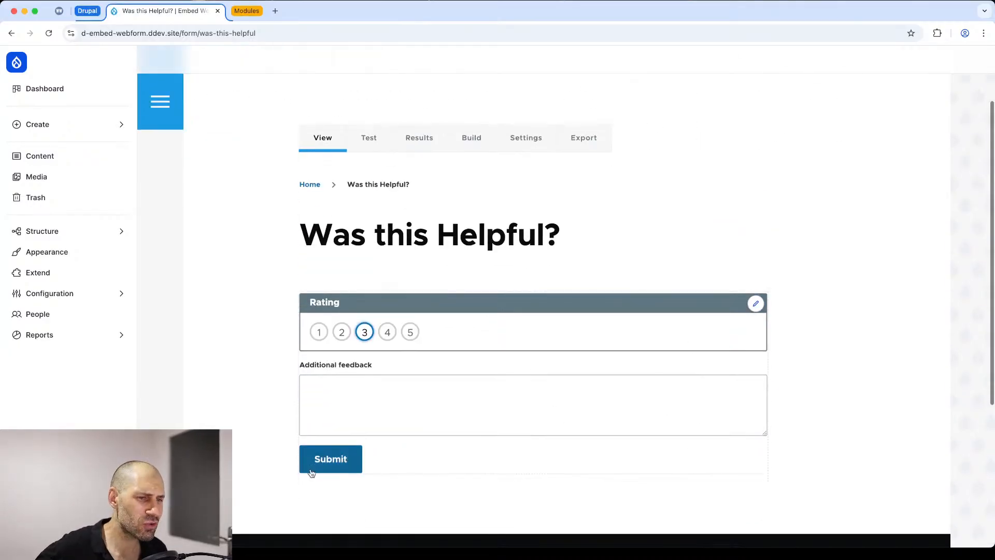
Step: Set the webform's Submit button(s) element to be Visible if All of the following is met: Rating [Scale] is Checked, and save it
left_click(756, 304)
left_click(733, 359)
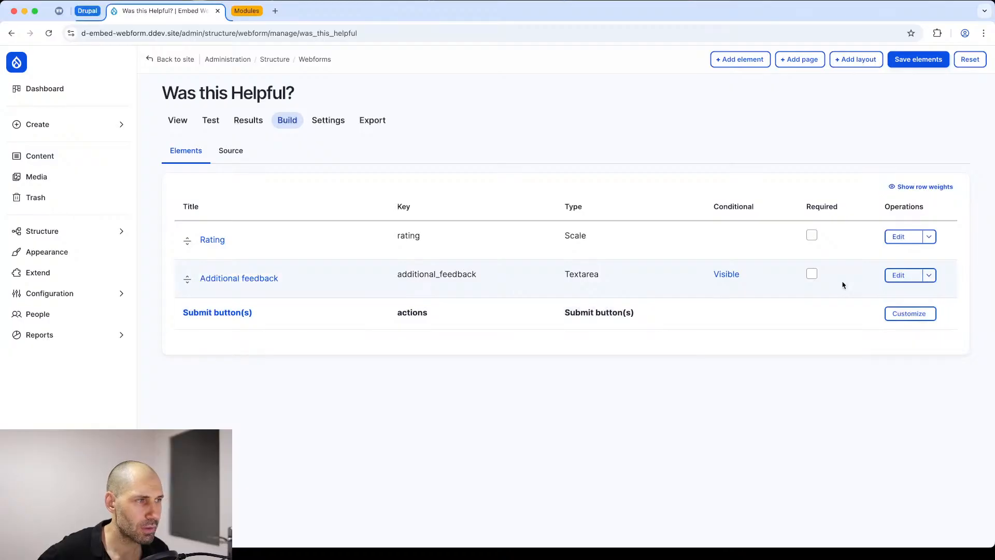
left_click(910, 313)
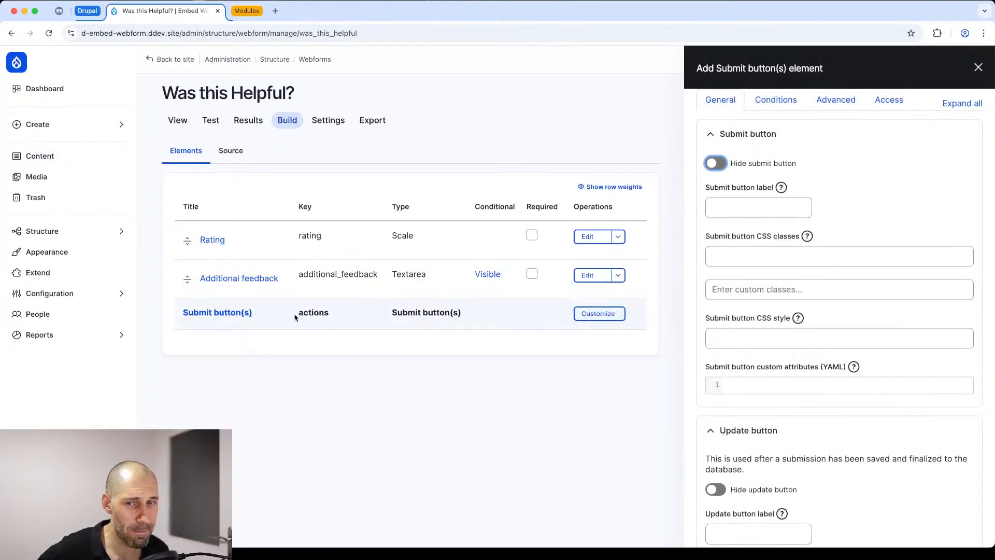
left_click(775, 100)
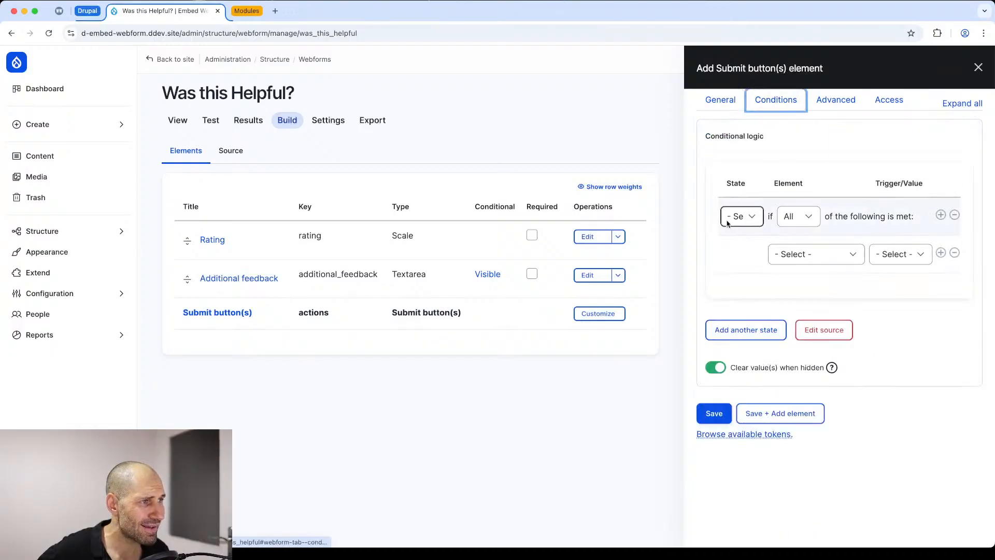
left_click(740, 216)
left_click(749, 243)
left_click(814, 254)
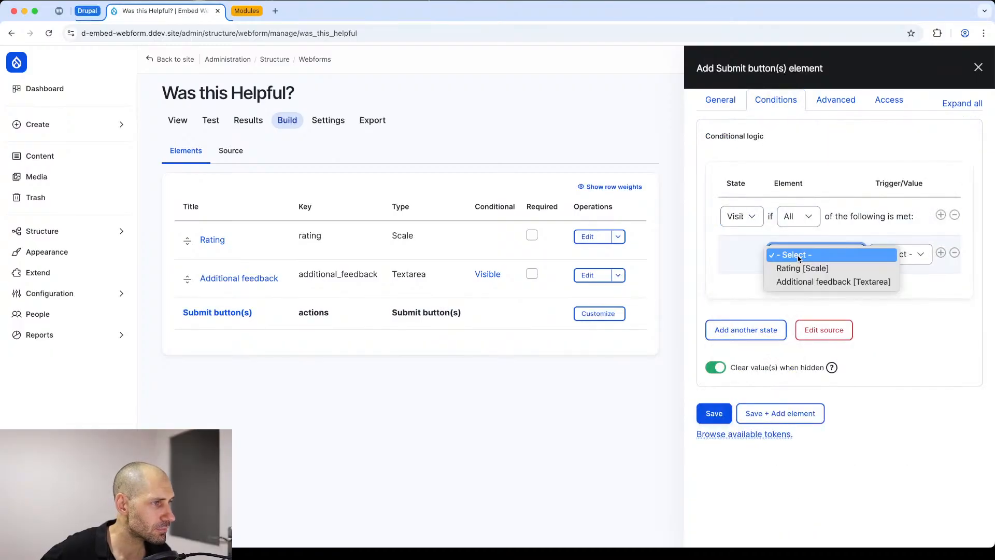
left_click(805, 268)
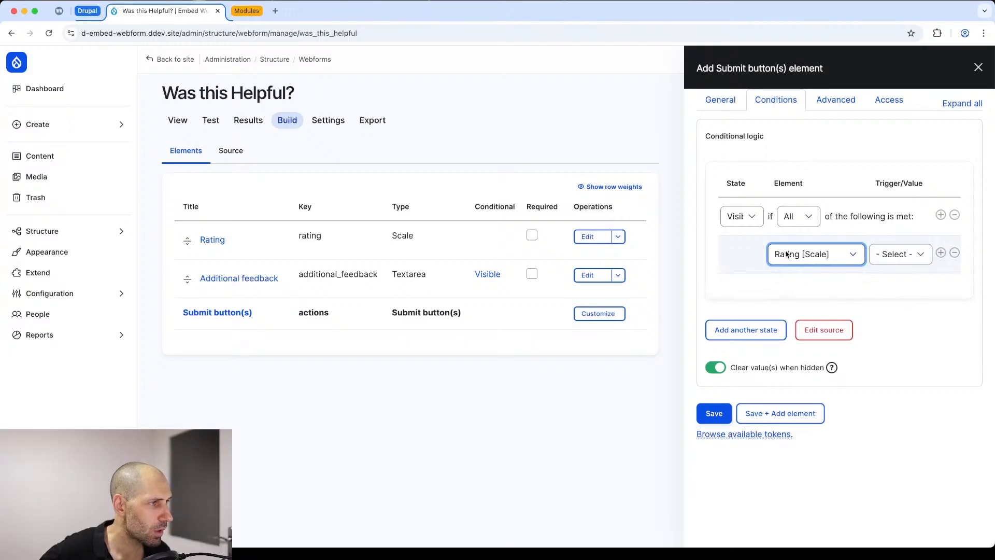
left_click(905, 255)
left_click(895, 295)
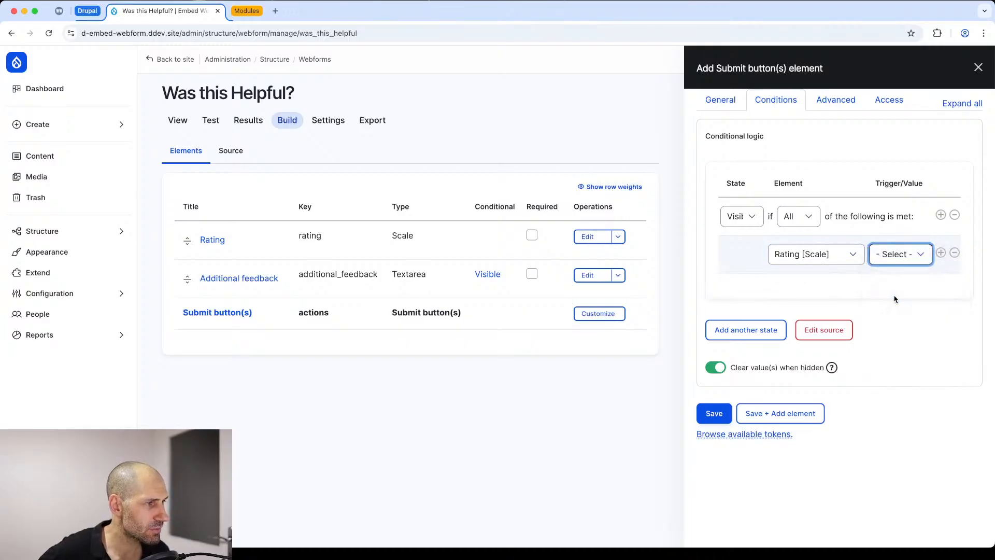
left_click(714, 417)
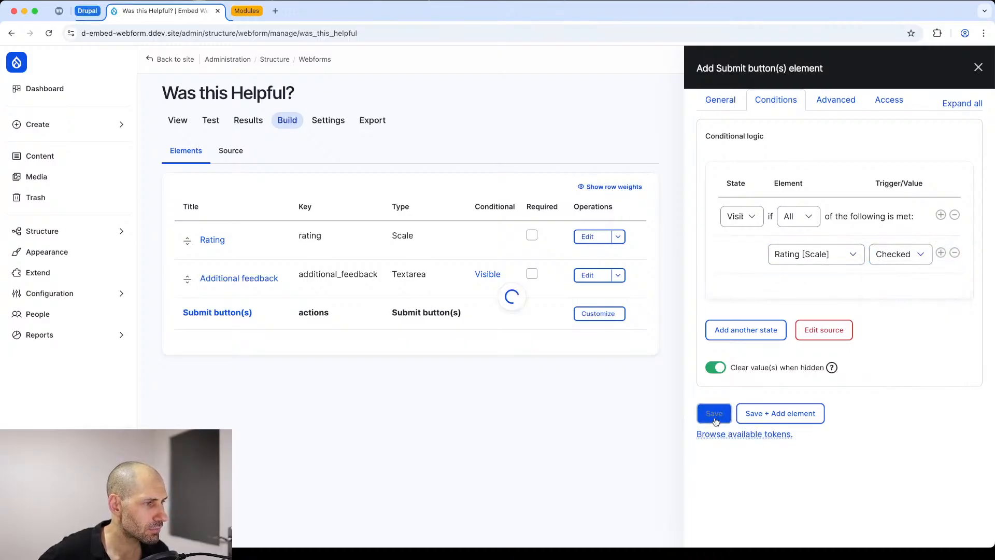
Step: Test the submit button's condition on the public form by selecting ratings 1 to 5 and entering the Additional feedback field
left_click(179, 121)
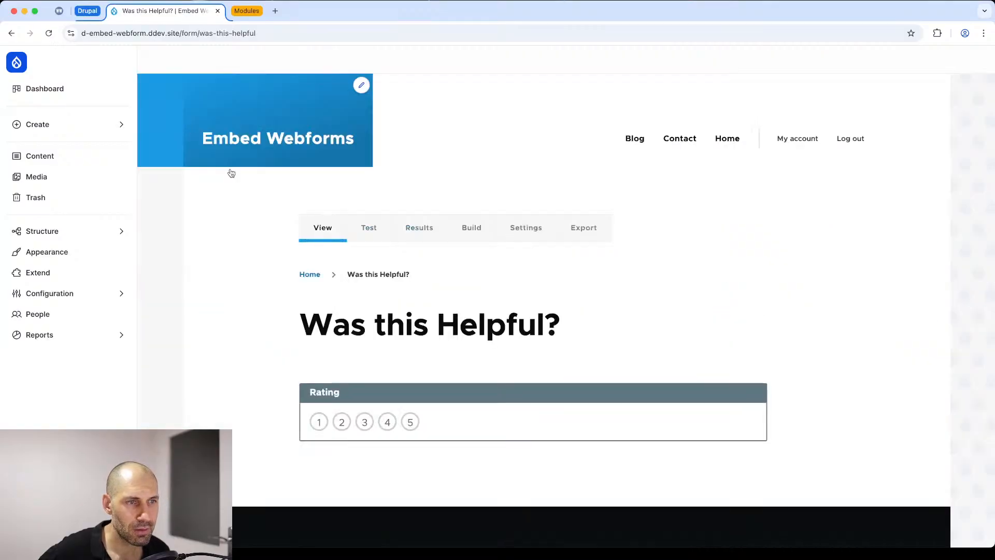
scroll(422, 367, "down", 3)
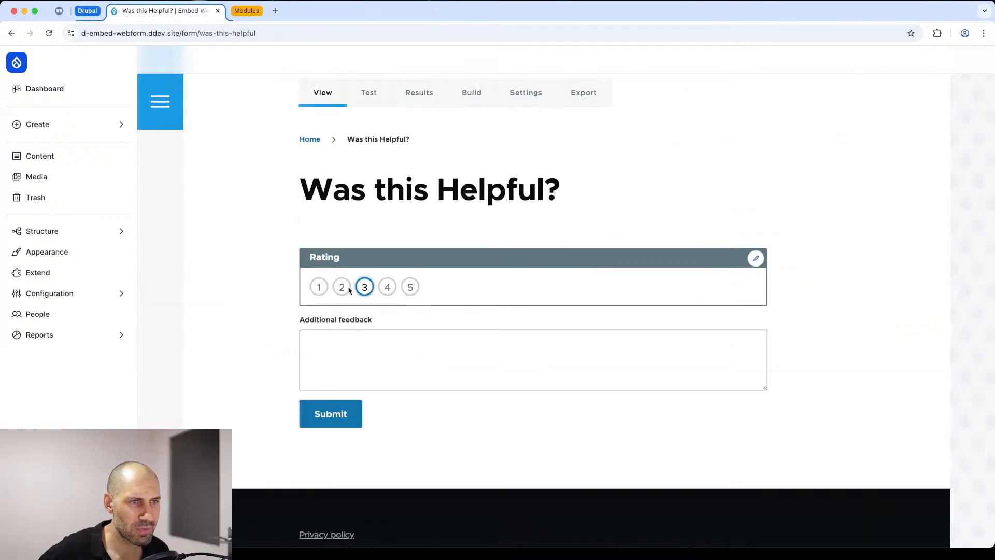
left_click(319, 287)
left_click(341, 287)
left_click(387, 287)
left_click(409, 288)
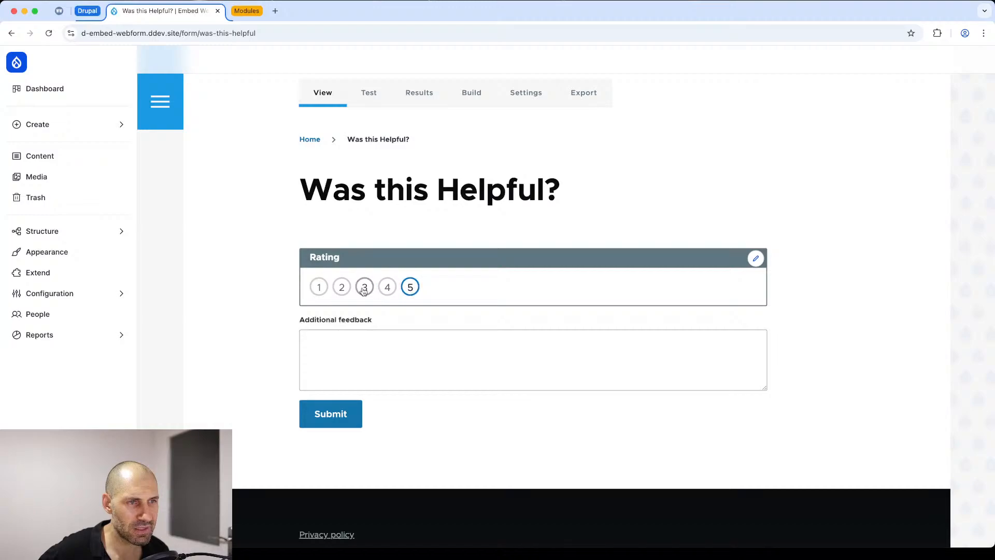
left_click(319, 287)
left_click(351, 368)
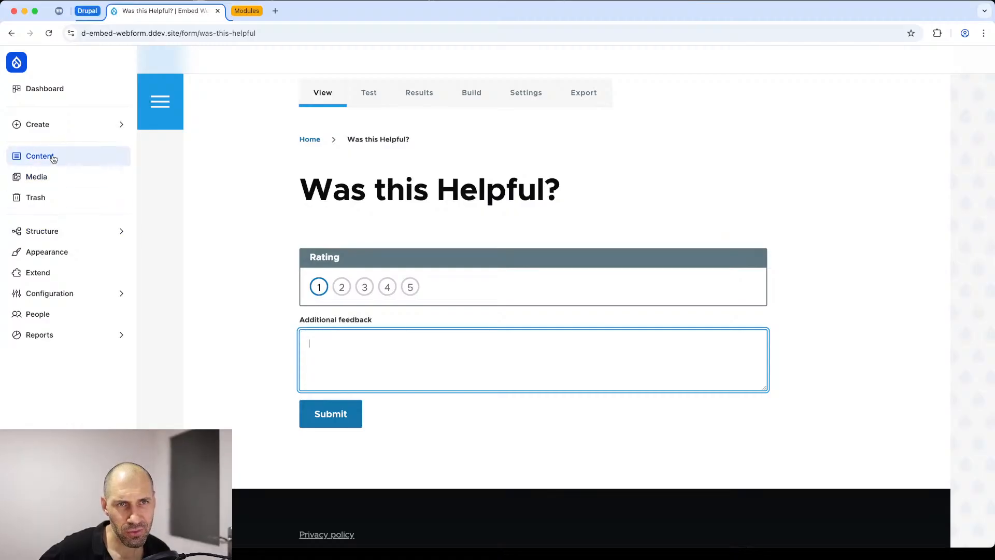
Step: In the block layout of the Olivero for Drupal CMS theme, start placing a Webform block in the Content Below region
left_click(62, 234)
left_click(188, 119)
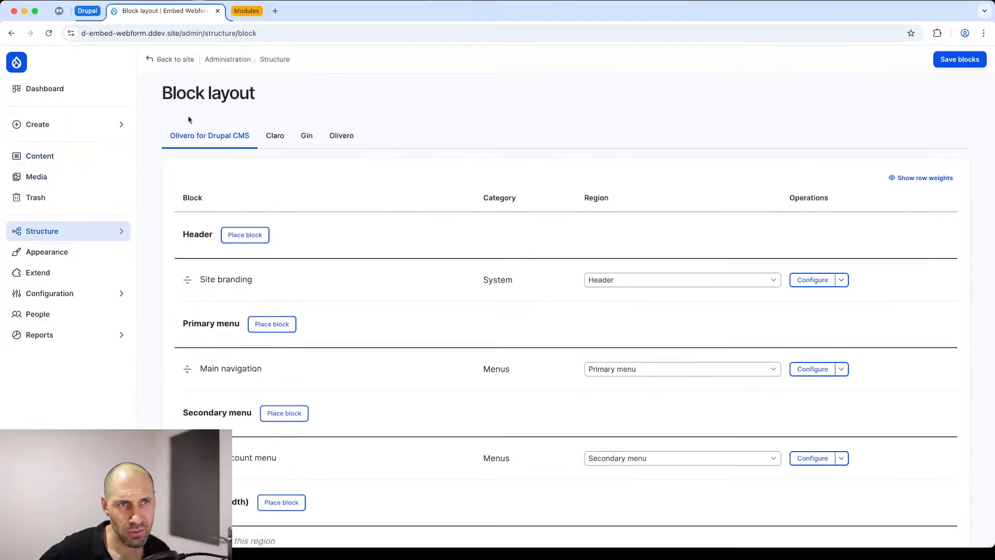
scroll(288, 280, "down", 15)
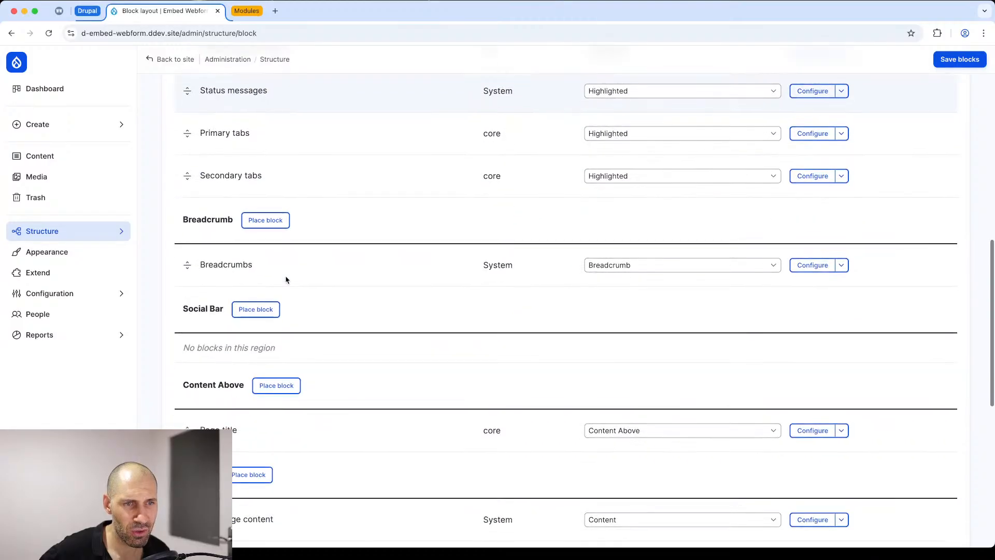
scroll(288, 279, "down", 4)
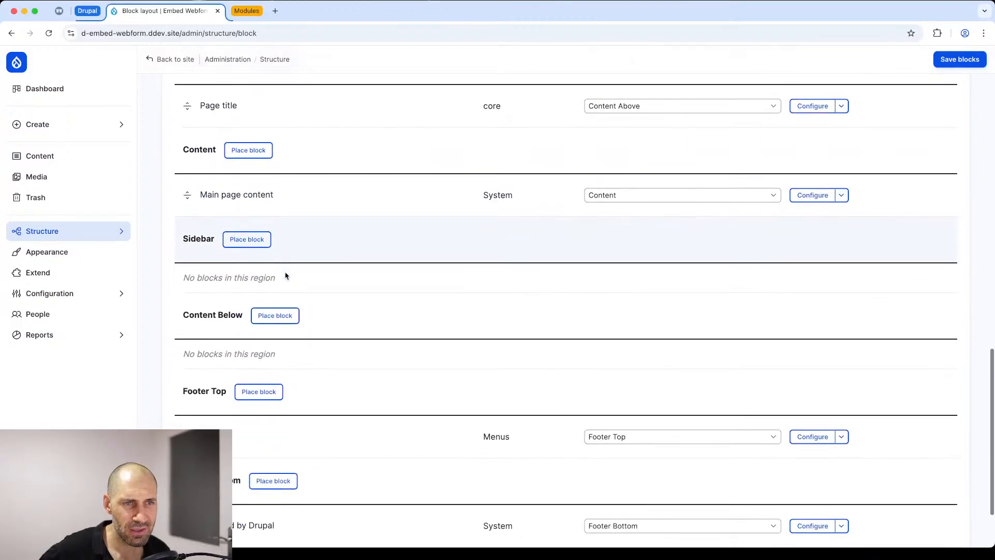
scroll(288, 273, "down", 1)
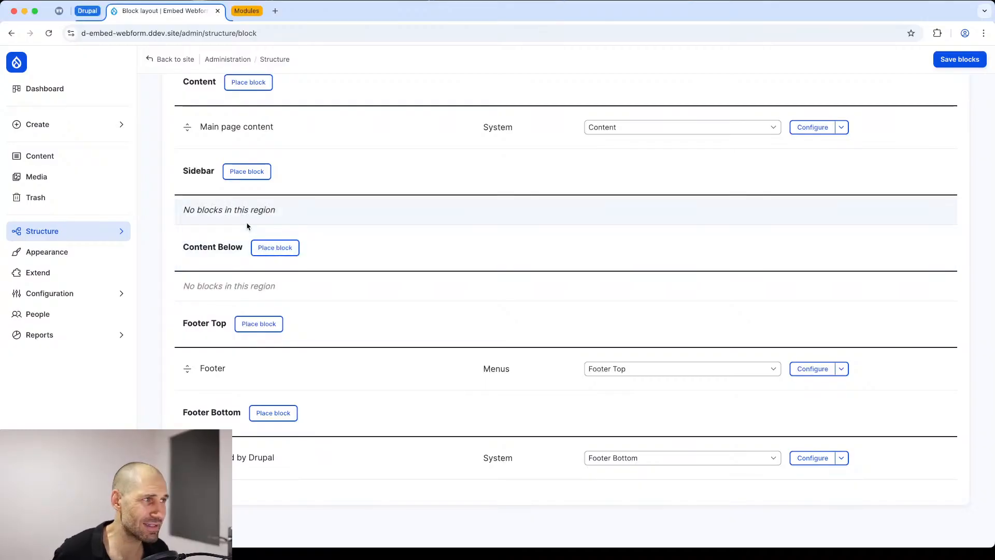
left_click(259, 248)
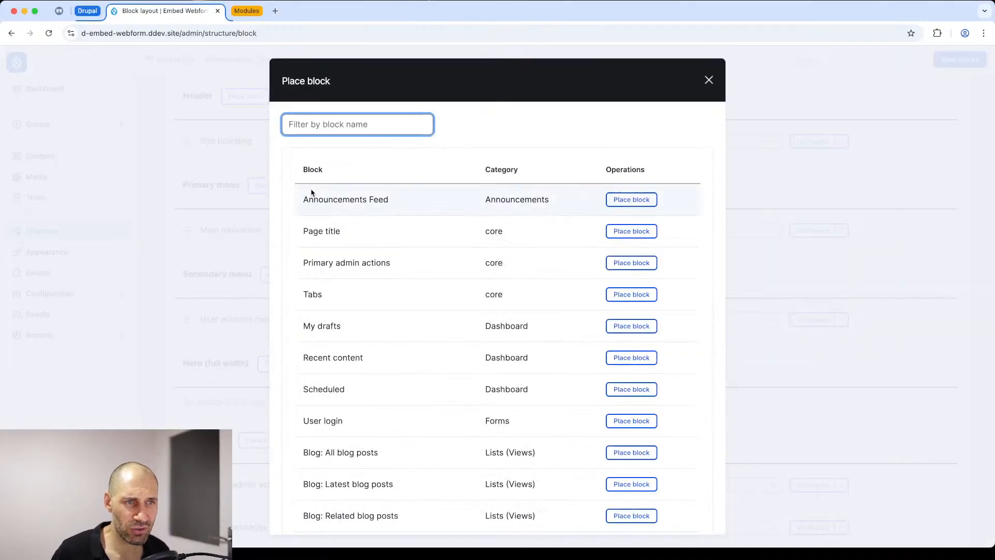
type("web")
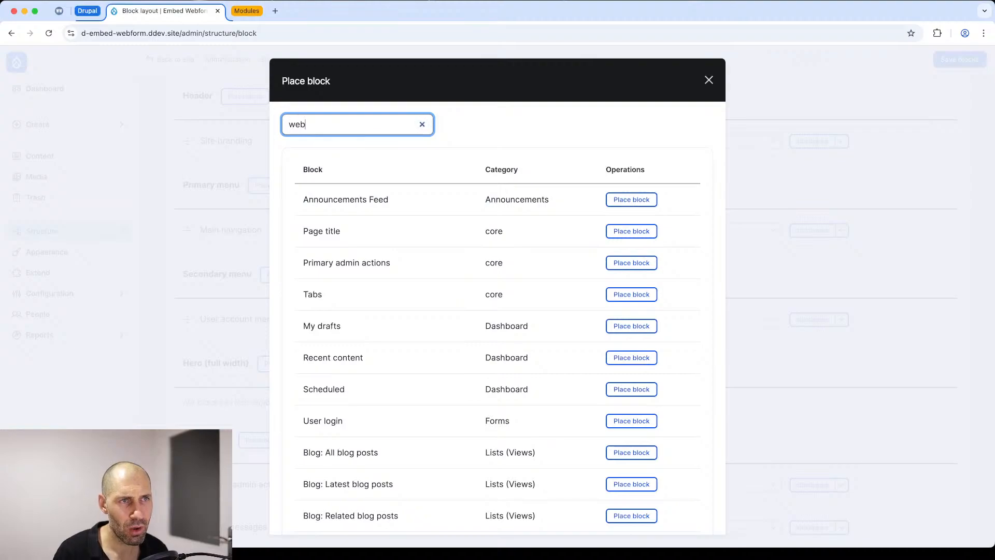
left_click(617, 204)
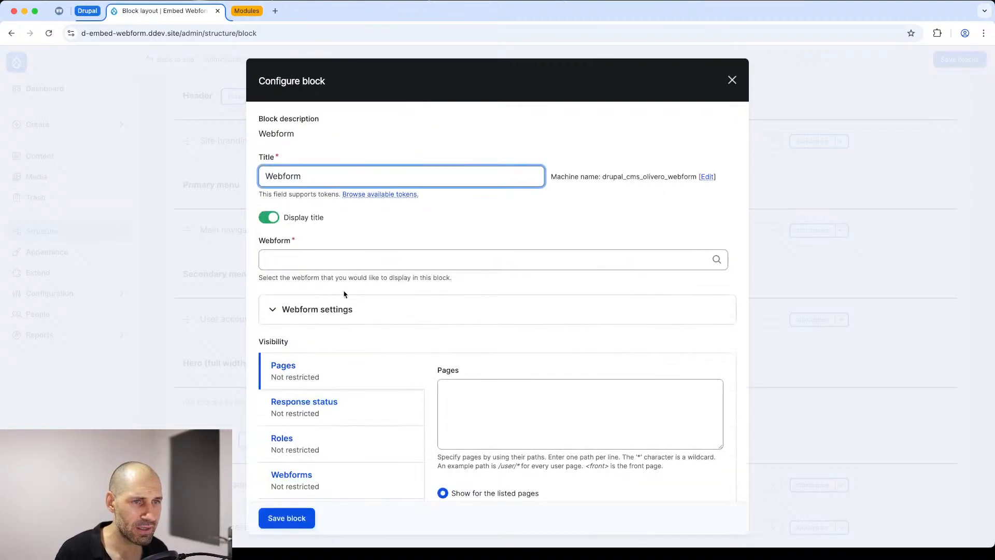
Step: Assign the Was this Helpful? webform to the new block, save the block and save the block layout
left_click(312, 266)
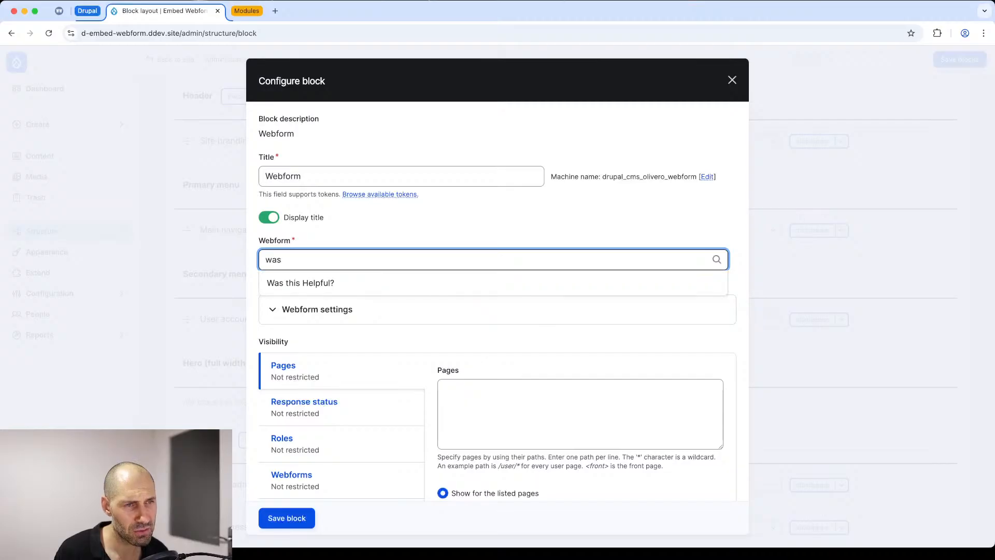
left_click(327, 286)
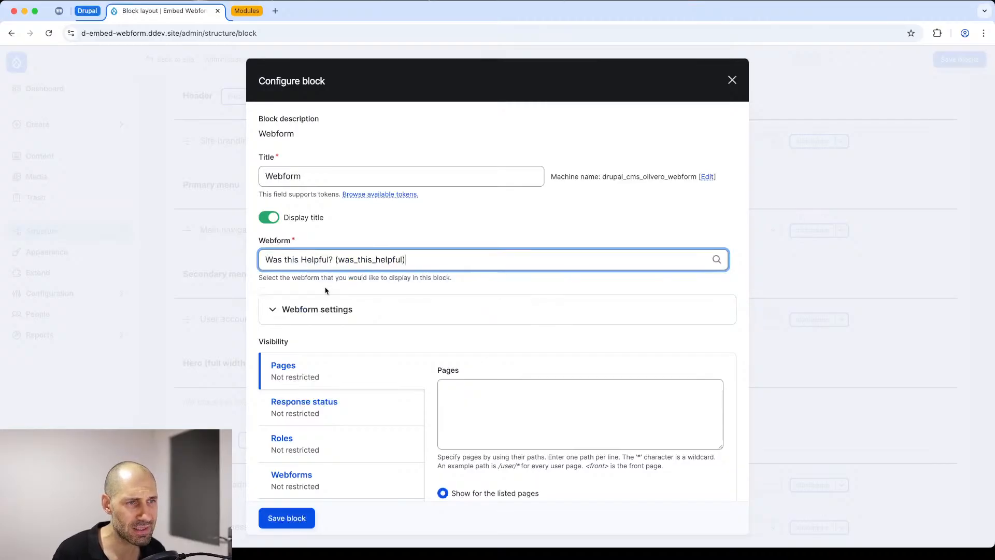
left_click(286, 518)
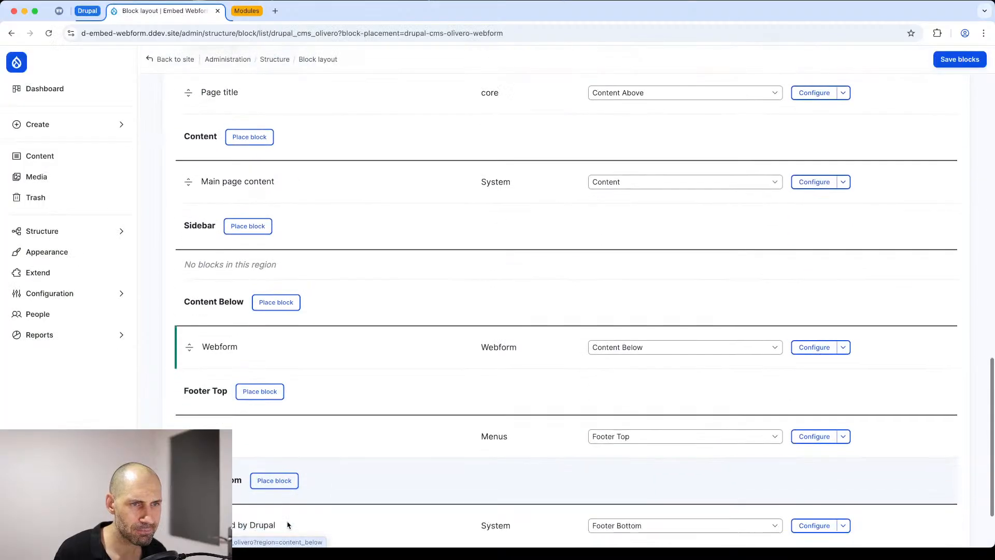
left_click(944, 60)
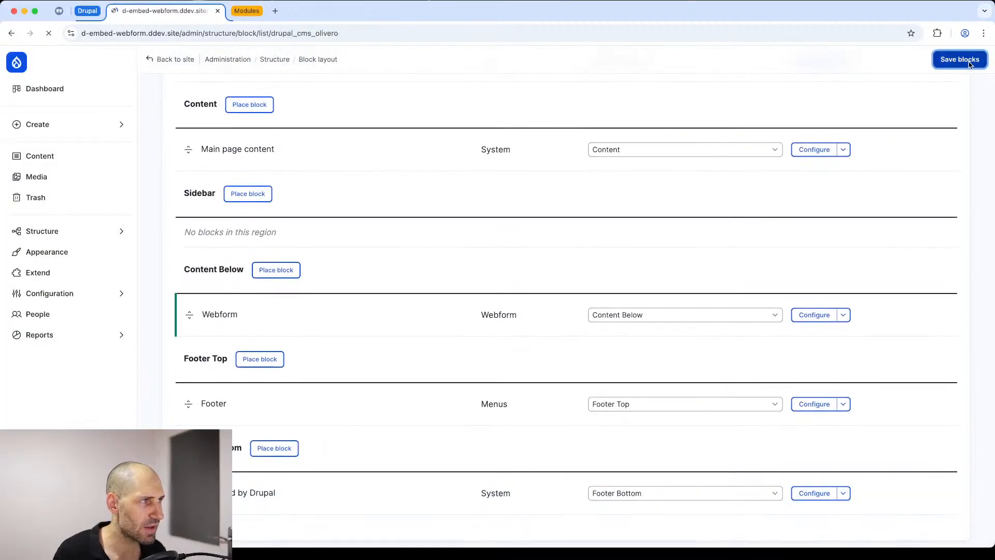
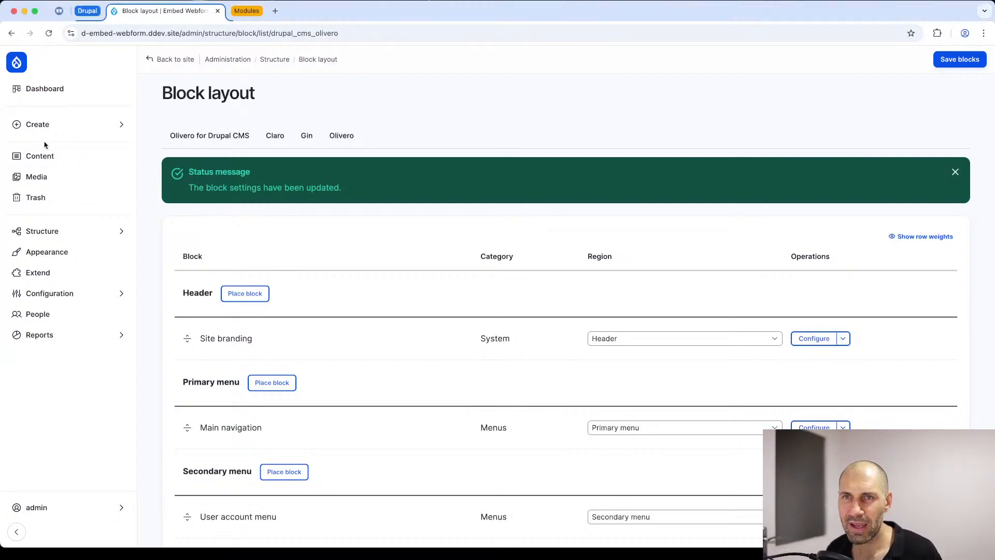
Step: On the site's home page, test the embedded webform block by selecting ratings 5, 4, 1 and 2
left_click(45, 87)
left_click(17, 62)
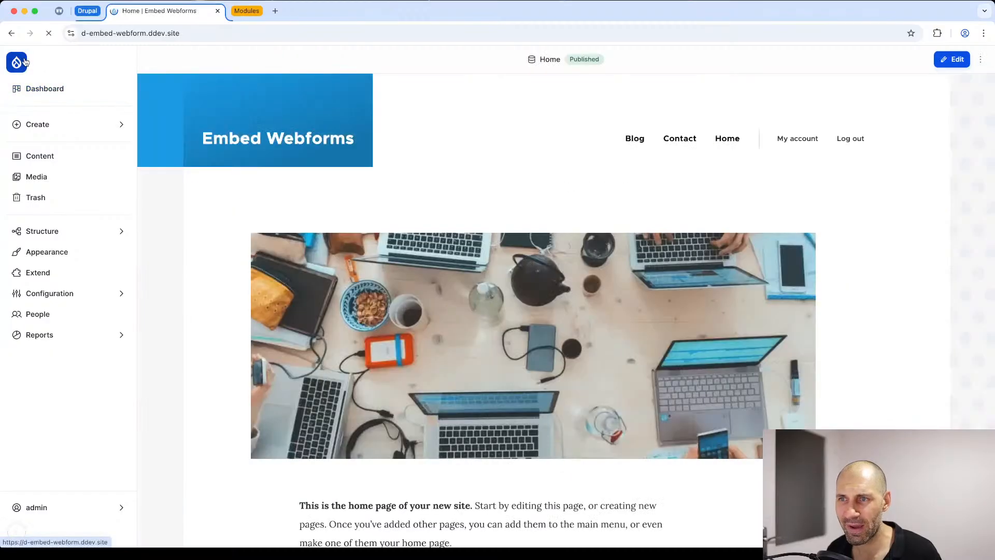
scroll(327, 255, "down", 15)
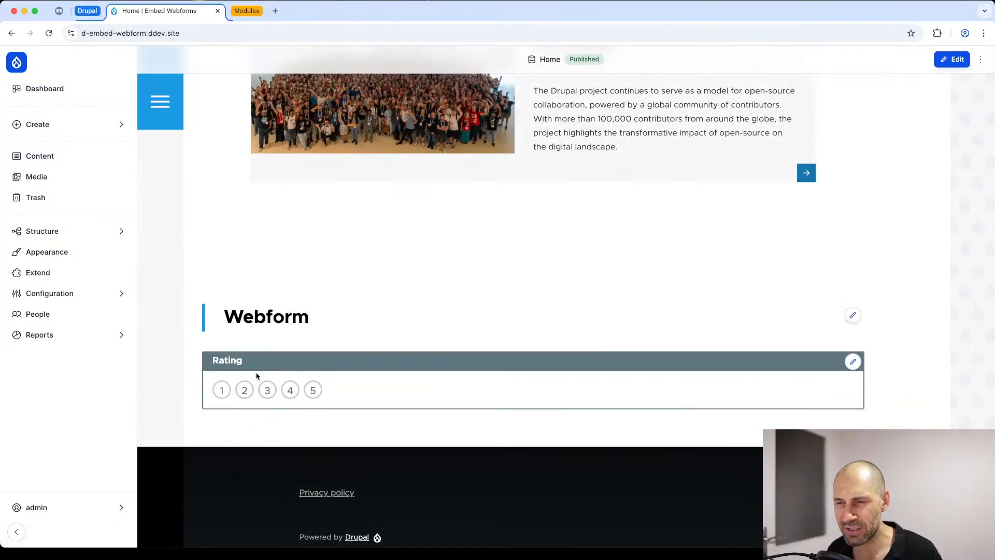
scroll(231, 316, "down", 1)
left_click_drag(225, 296, 309, 297)
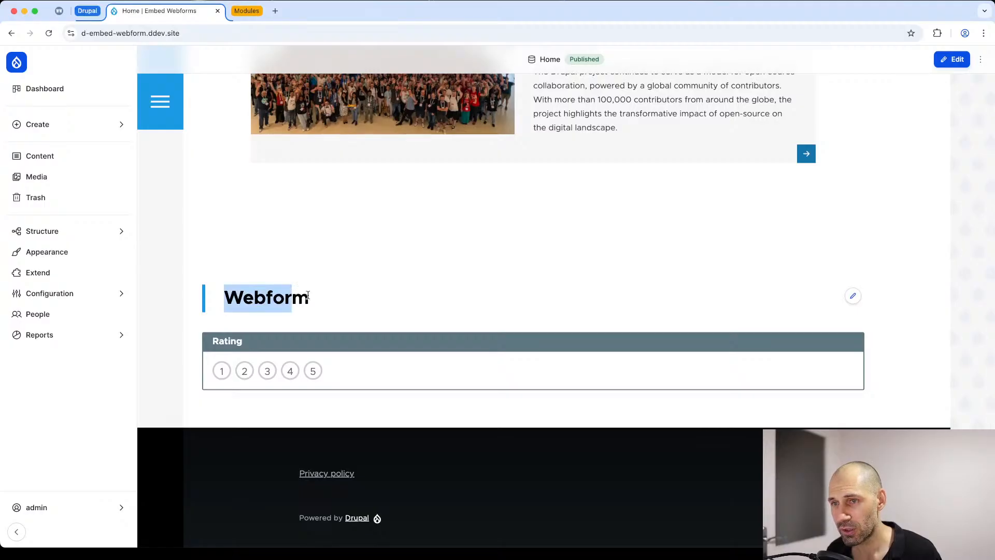
left_click(309, 298)
left_click(313, 371)
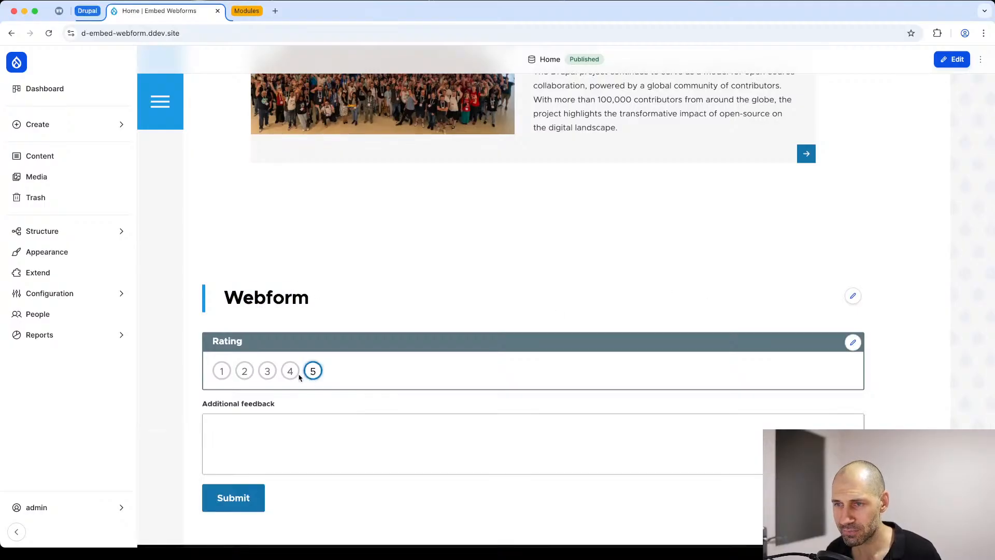
left_click(291, 371)
left_click(221, 371)
left_click(245, 371)
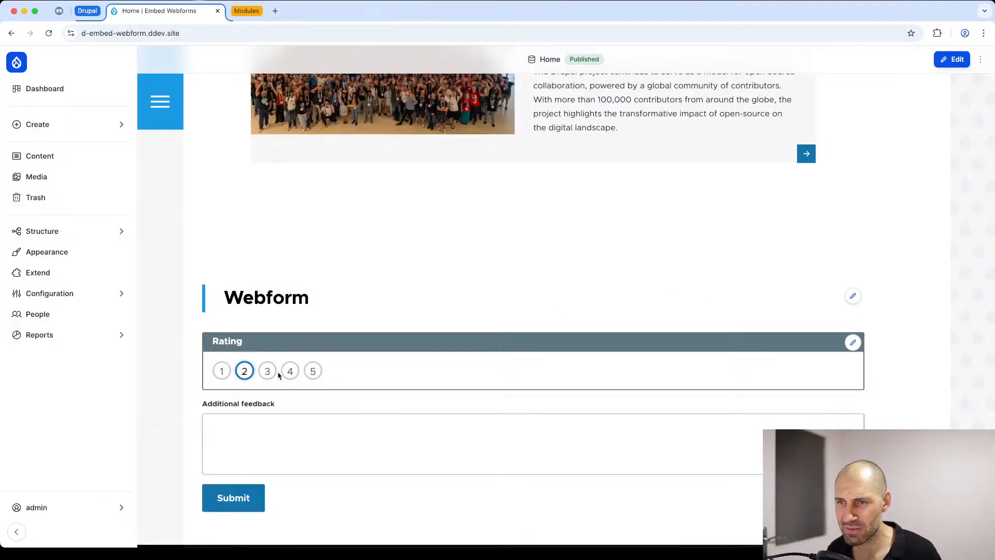
Step: Submit the embedded form with rating 4 and "aoaeuoeu" as additional feedback, and review the confirmation page
left_click(313, 371)
left_click(290, 371)
left_click(259, 428)
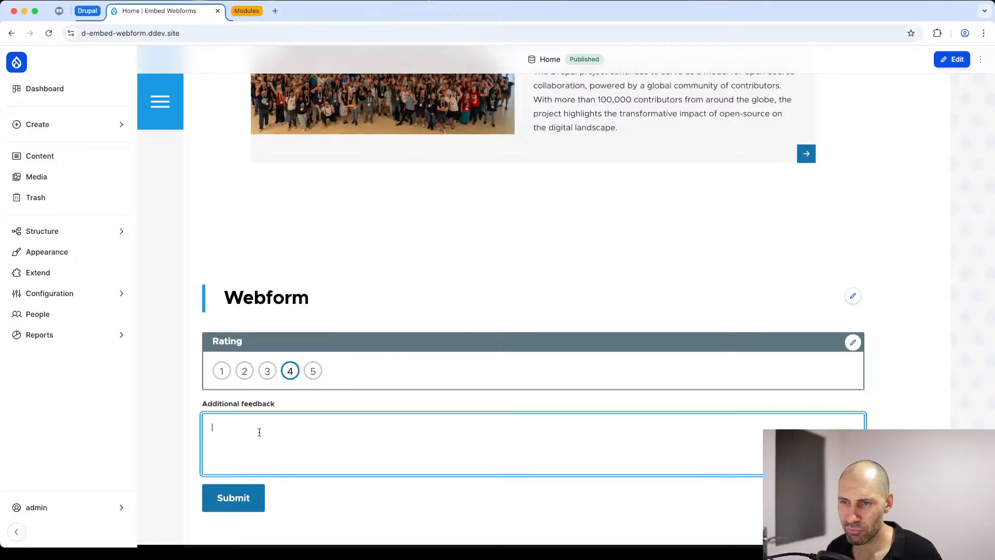
type("aoaeuoeu")
left_click(232, 498)
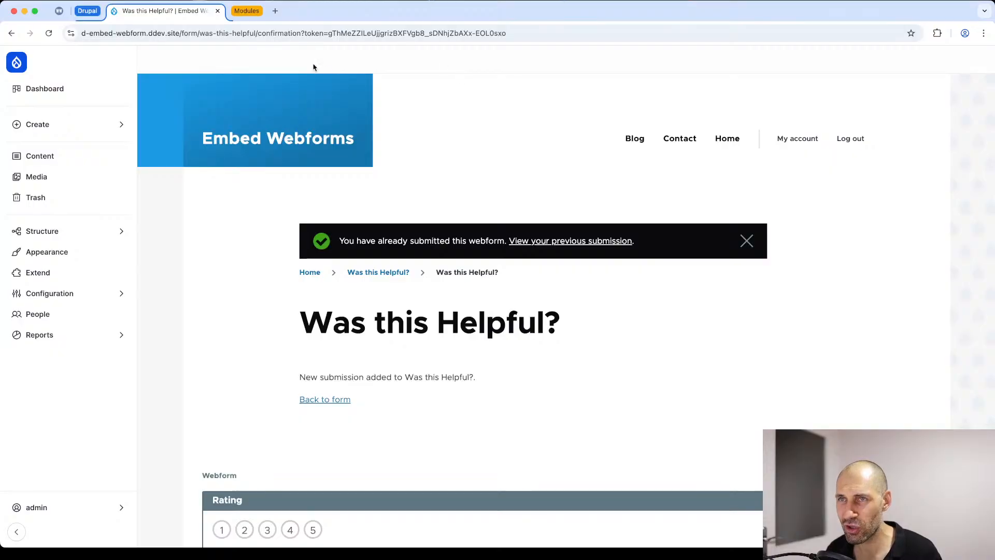
scroll(311, 346, "down", 3)
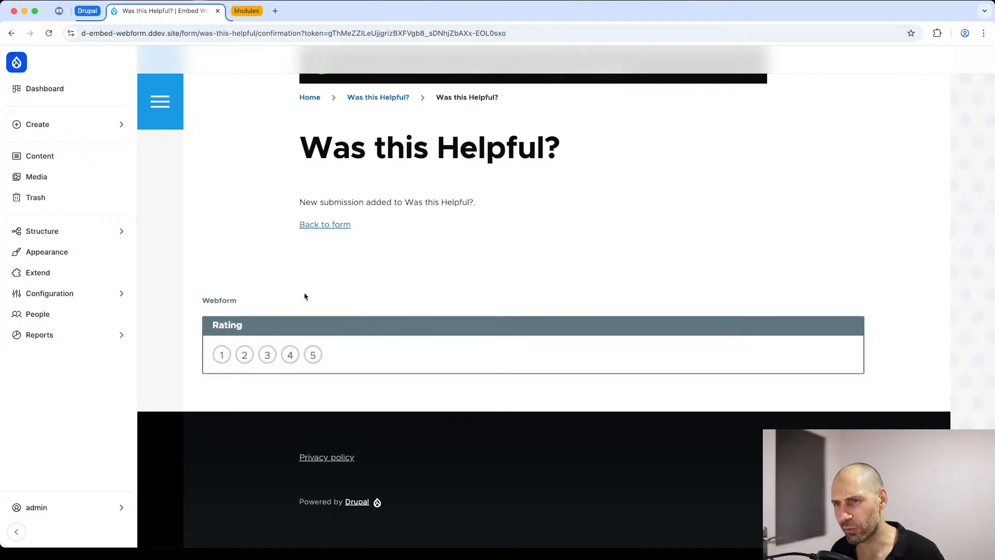
scroll(303, 290, "up", 3)
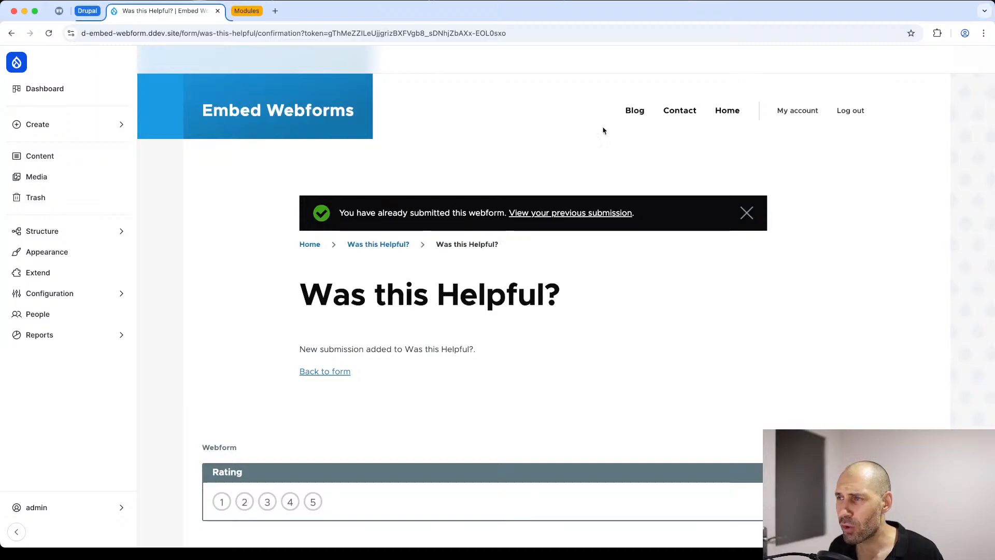
Step: Open the blog post "A celebration of Drupal and open-source contributions" and check for the webform block below its content
left_click(637, 122)
scroll(529, 158, "down", 5)
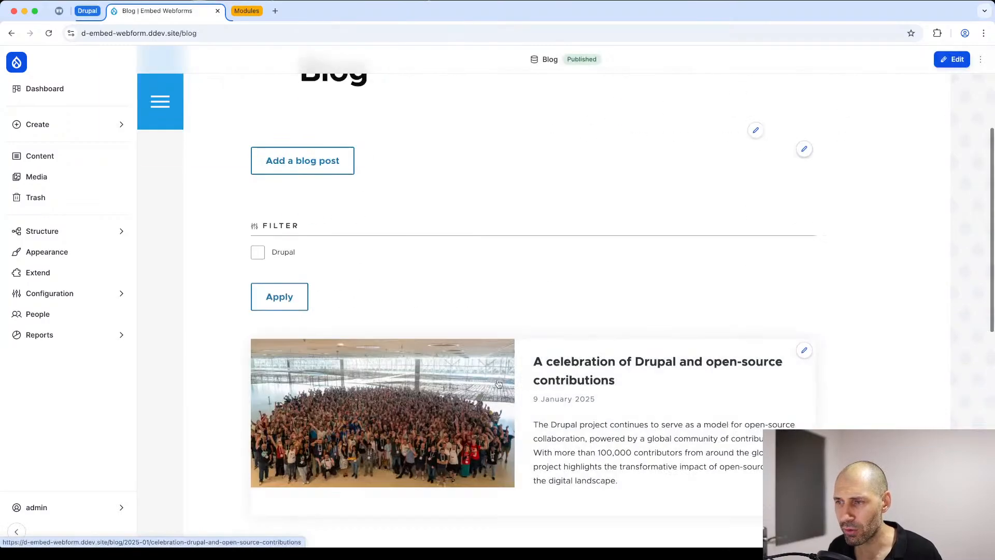
left_click(562, 370)
scroll(467, 363, "down", 10)
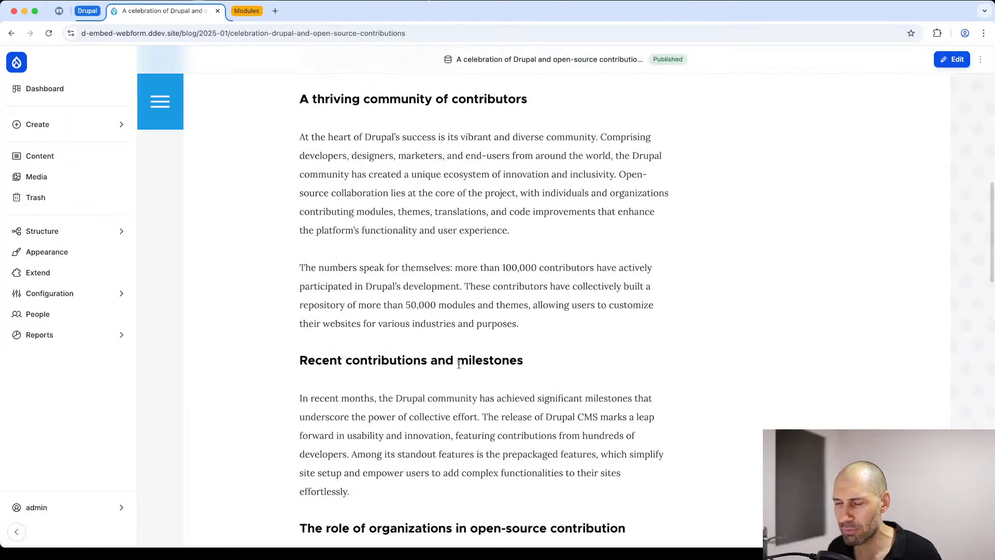
scroll(457, 369, "down", 5)
scroll(456, 369, "down", 10)
scroll(454, 367, "up", 4)
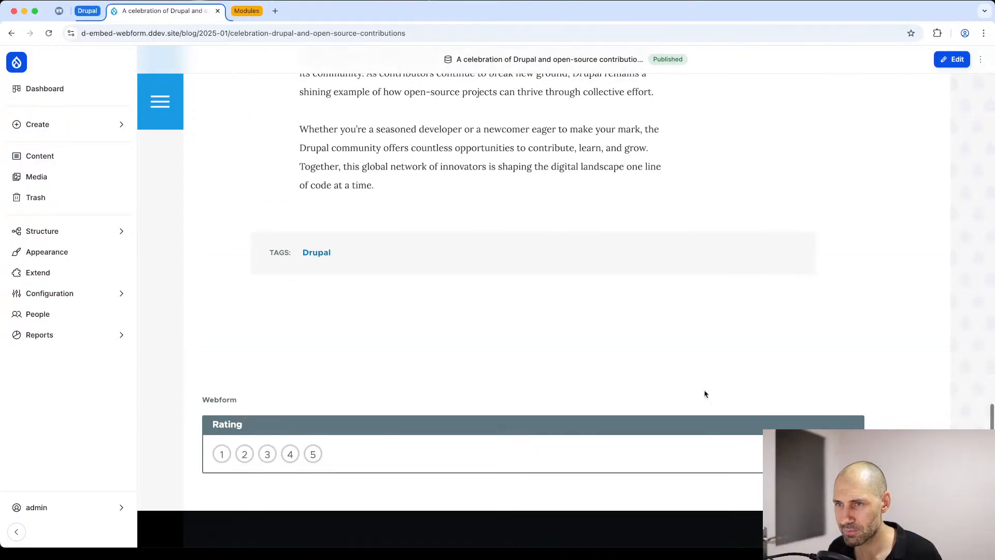
mouse_move(851, 425)
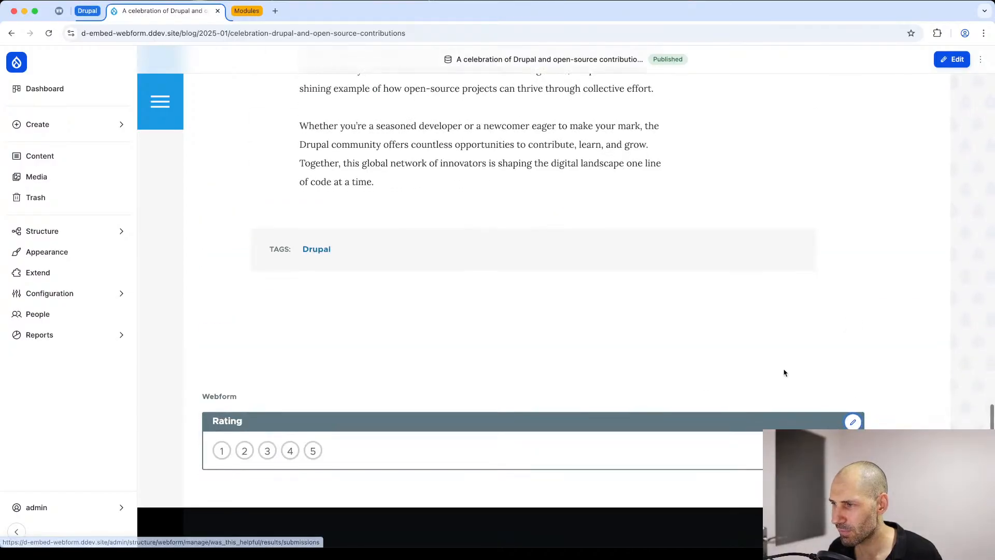
Step: Open the configuration of the webform block below the blog post and turn off its title display
scroll(783, 363, "down", 4)
left_click(853, 198)
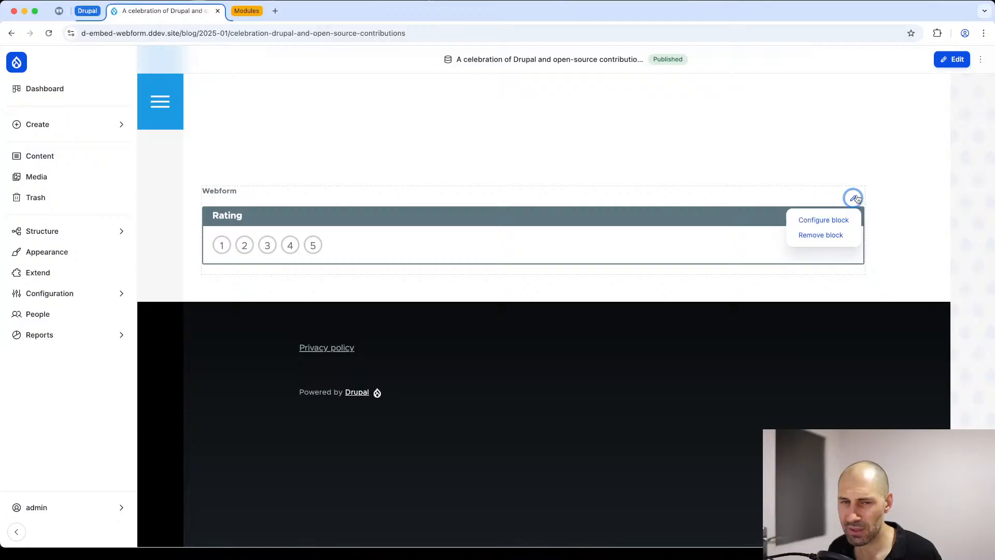
left_click(823, 219)
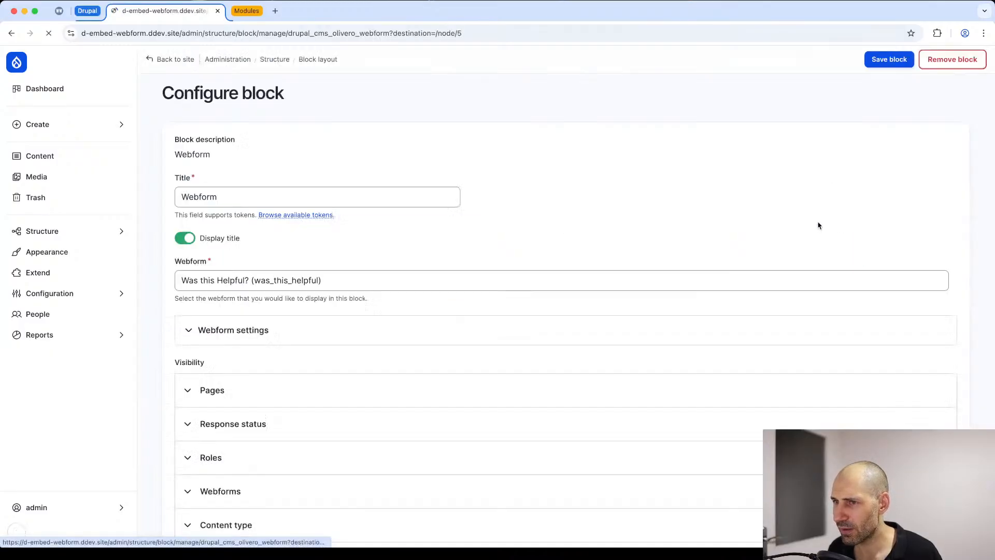
scroll(264, 301, "down", 3)
scroll(218, 208, "up", 1)
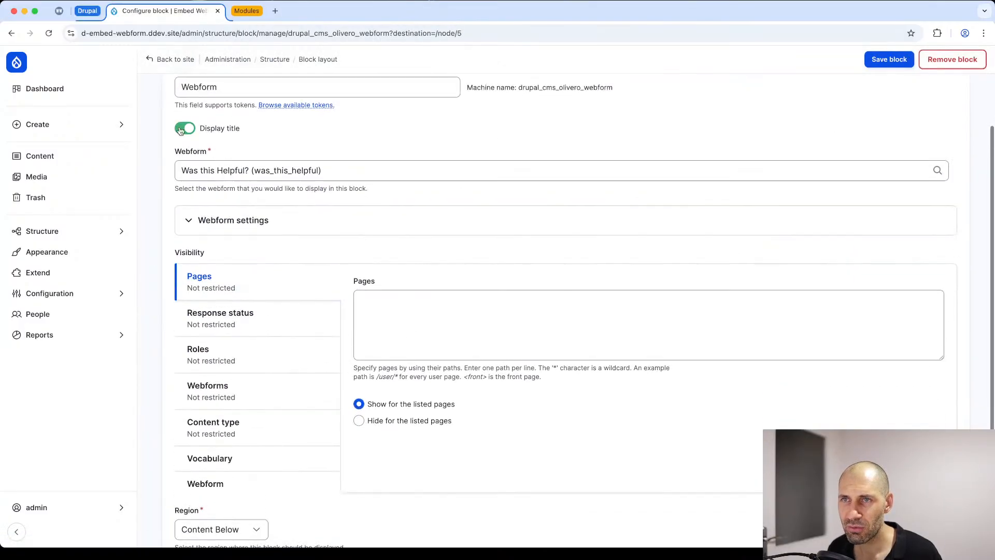
left_click(181, 129)
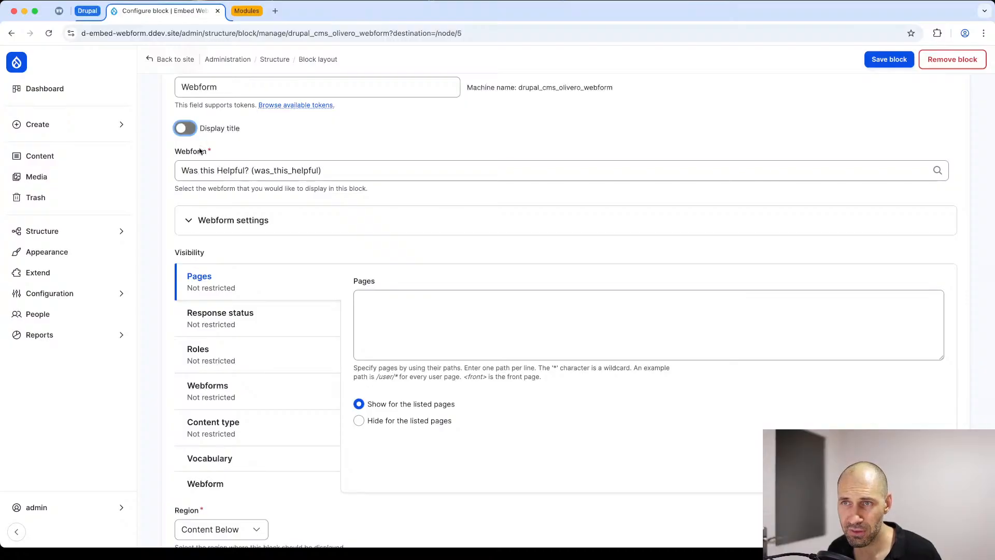
Step: Restrict the webform block's visibility to the Blog post content type and save the block
scroll(270, 284, "down", 2)
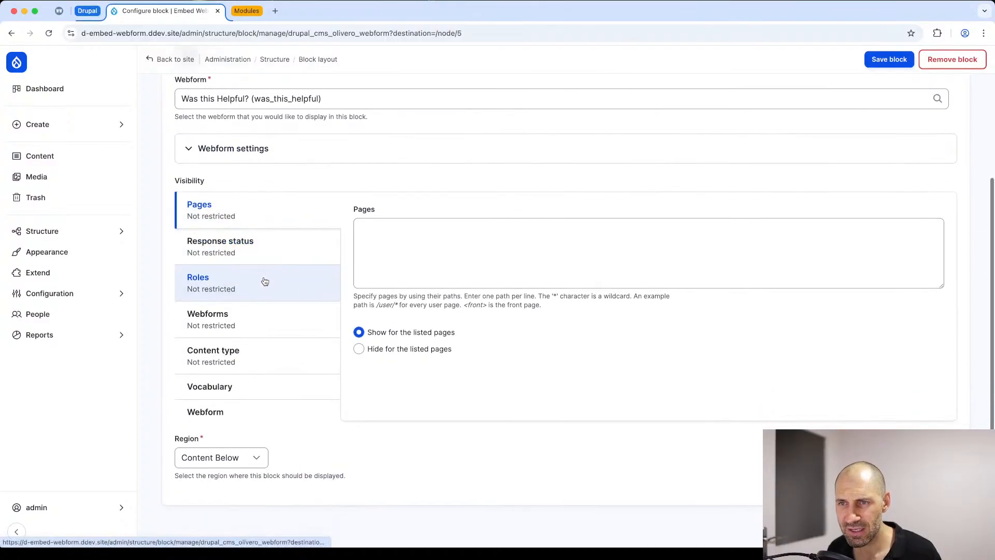
left_click(241, 361)
left_click(383, 224)
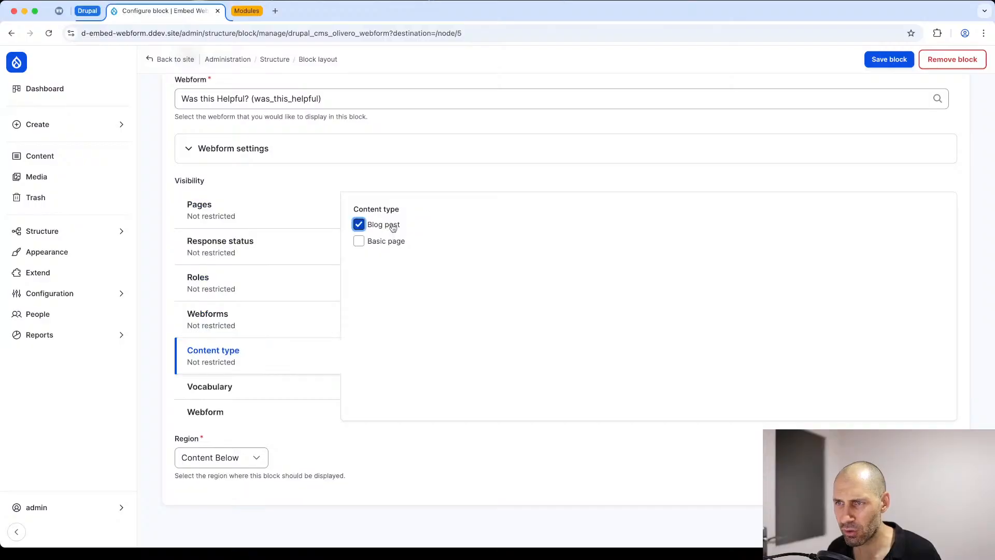
left_click(887, 60)
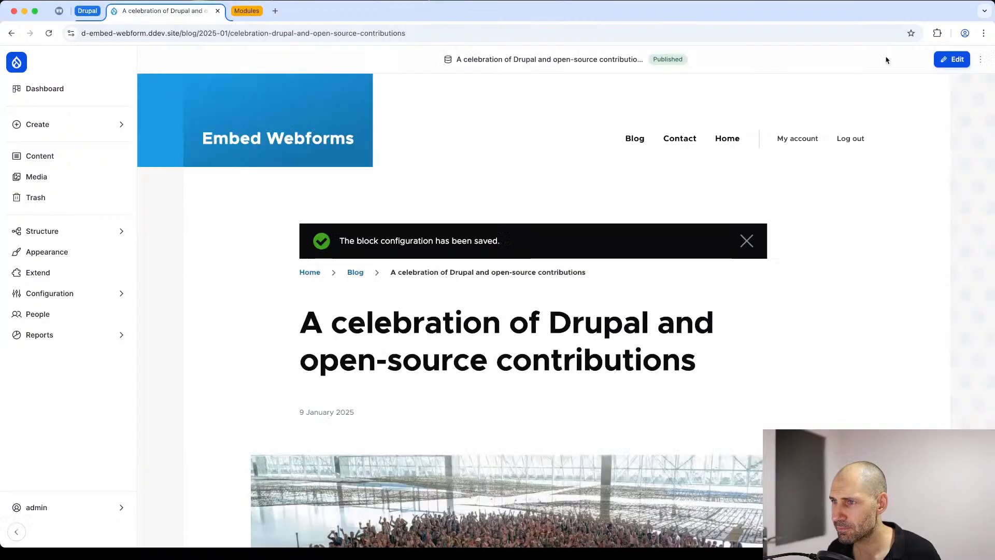
Step: Check the end of the blog post and of the home page for the rating block
scroll(535, 354, "down", 8)
scroll(534, 354, "down", 15)
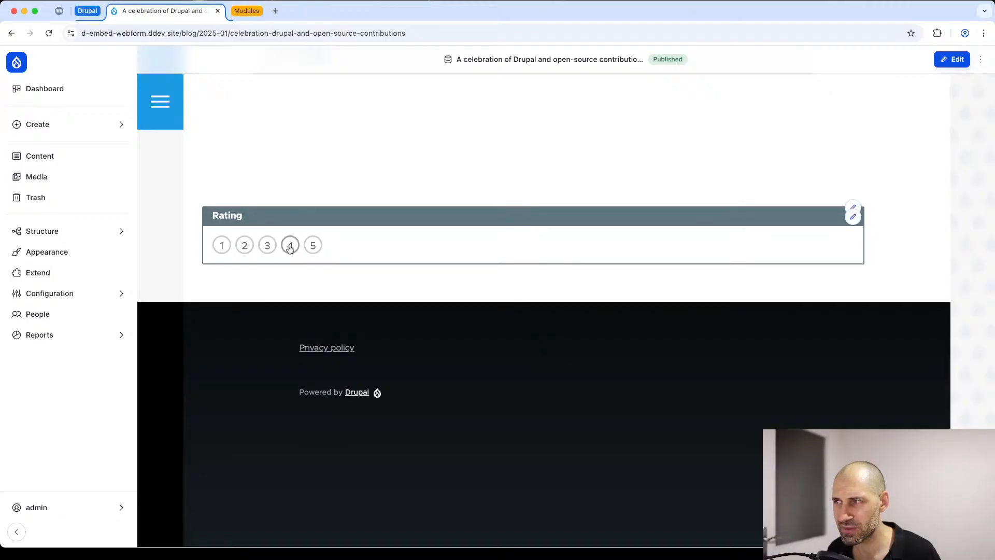
scroll(290, 249, "up", 20)
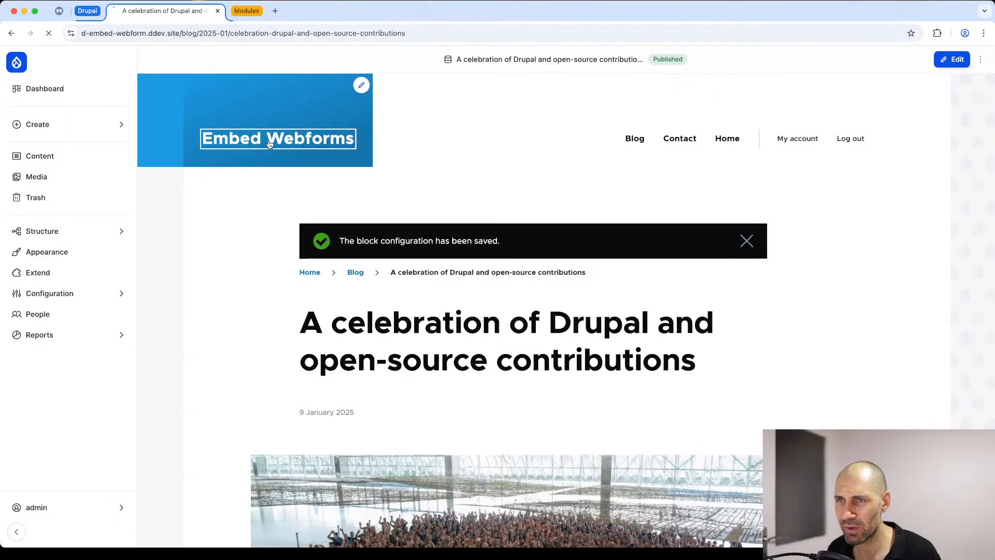
left_click(277, 138)
scroll(218, 266, "down", 20)
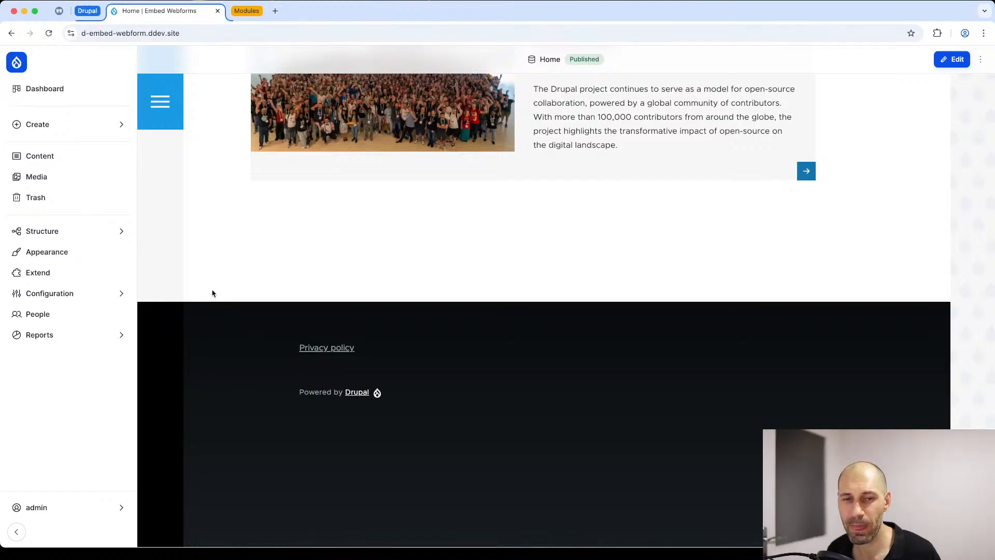
Step: Return to the blog post and open the embedded webform's element builder from its rating block
key("super+bracketleft")
scroll(266, 284, "down", 20)
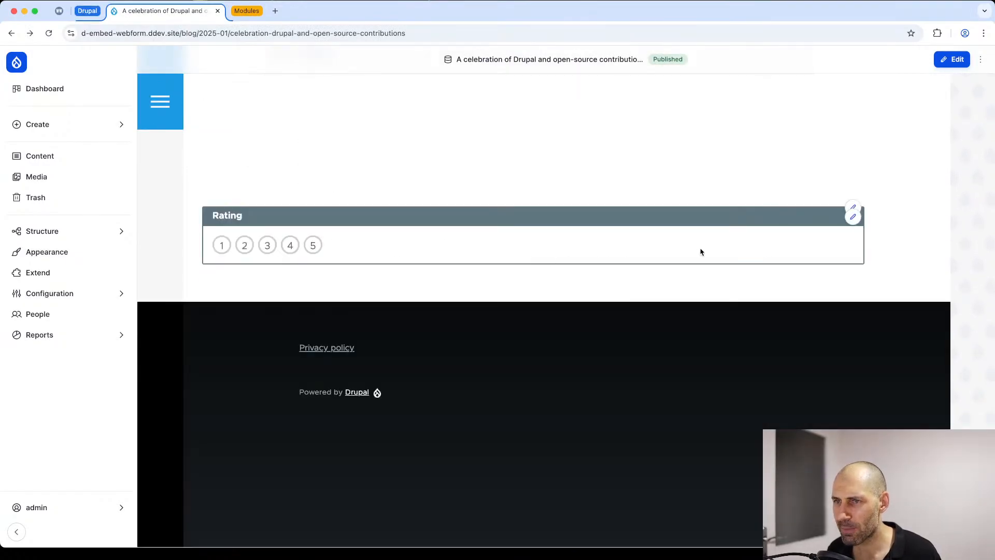
left_click(853, 217)
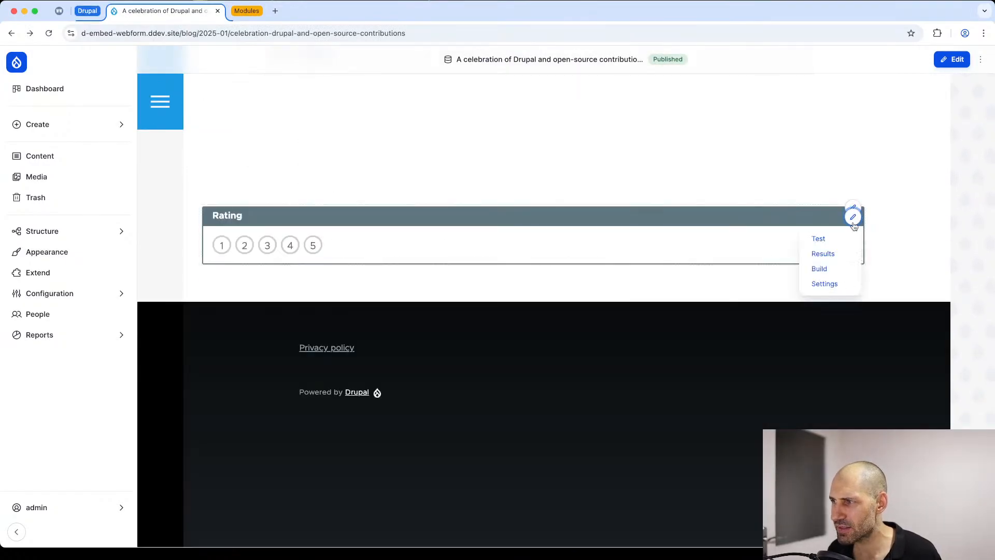
left_click(821, 268)
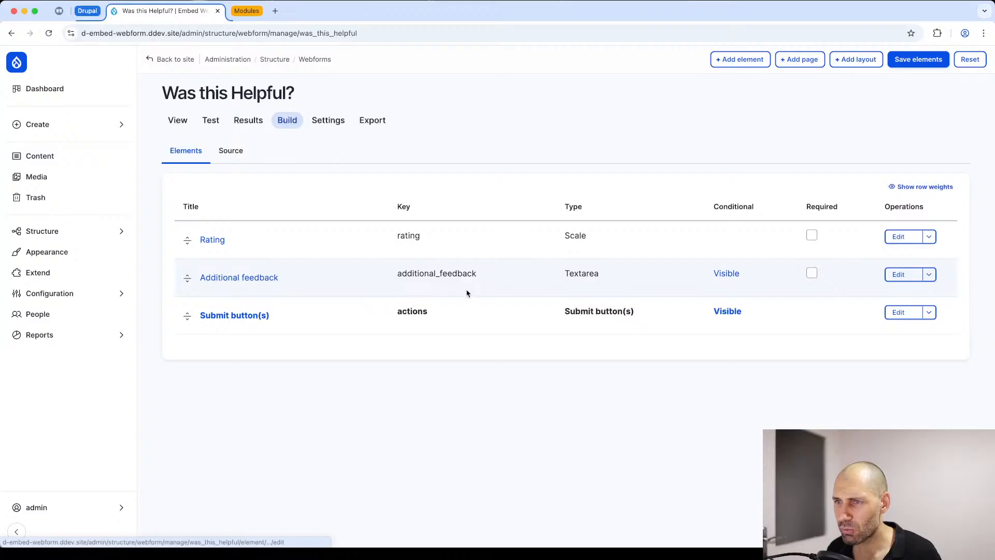
Step: Add a Basic HTML element to the Was this Helpful? webform with the markup text "Was this helpful?"
left_click(736, 59)
type("html")
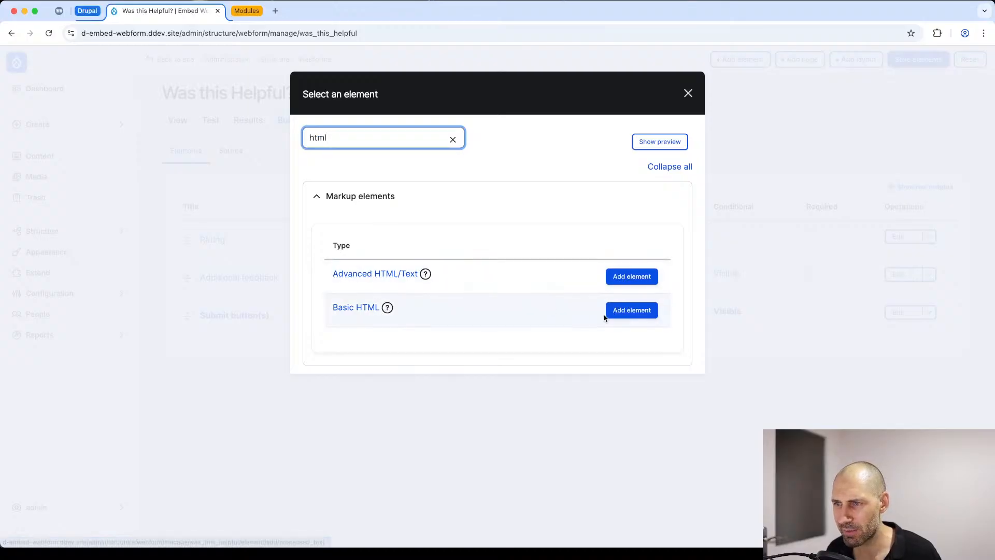
left_click(648, 311)
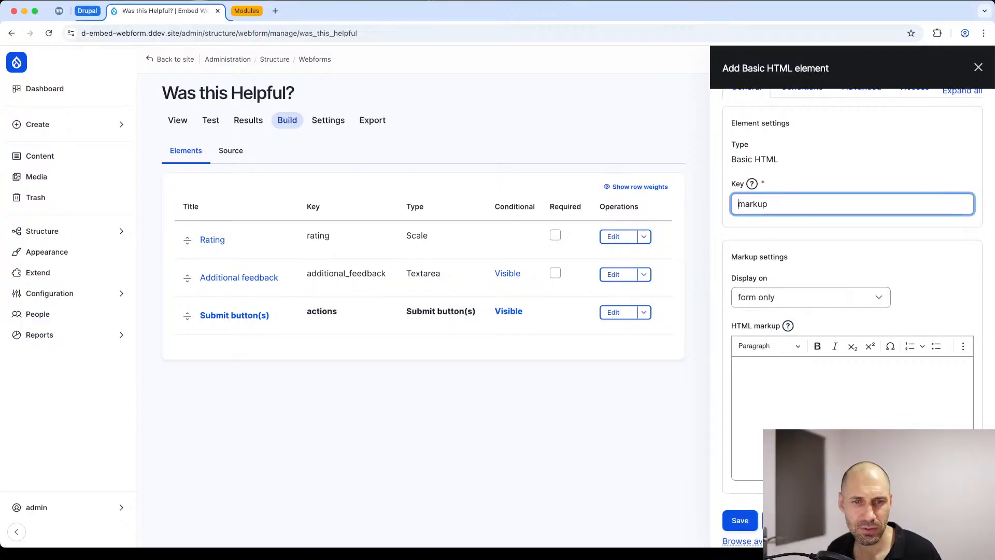
key("super+Tab")
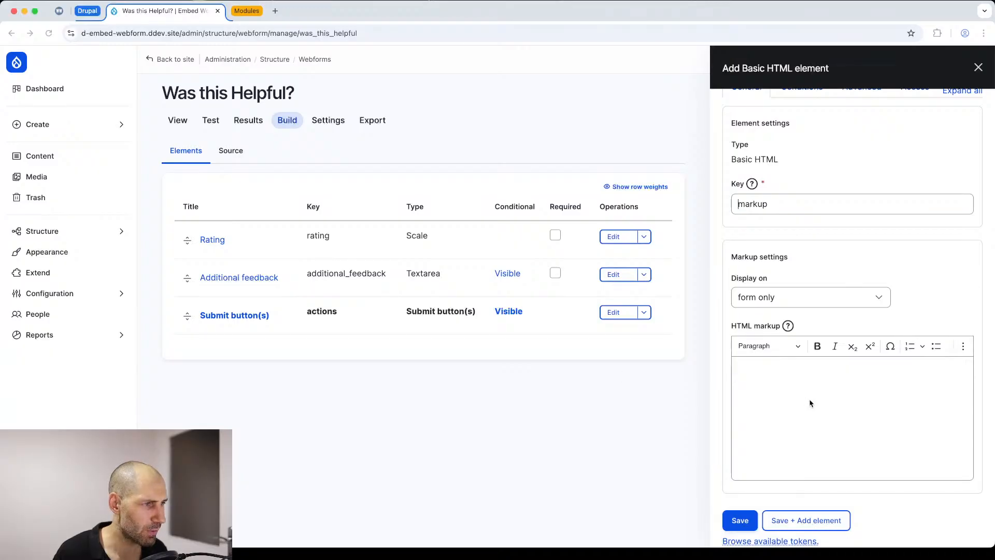
left_click(806, 393)
type("Wa")
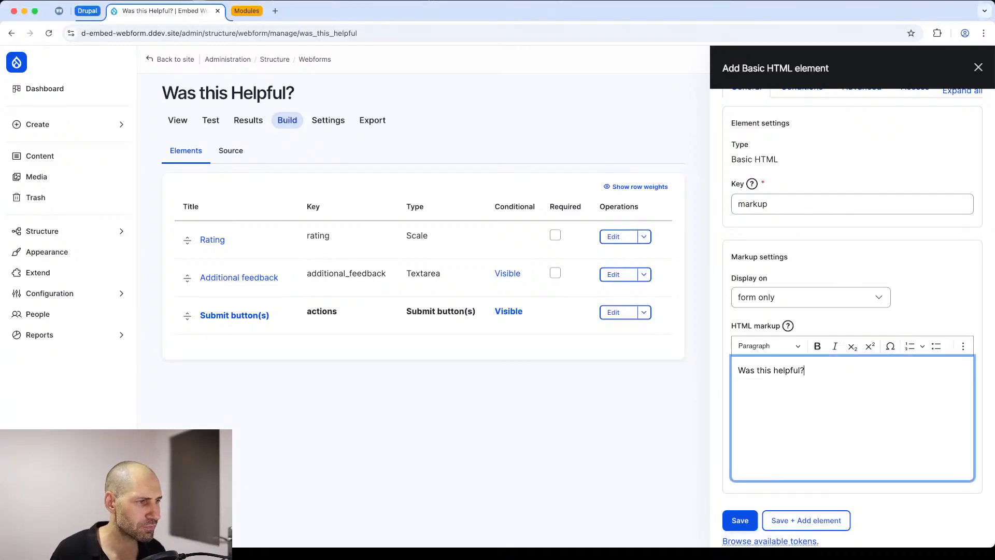
Step: Format the "Was this helpful?" markup text as Heading 2 and save the element
key("super+a")
left_click(769, 345)
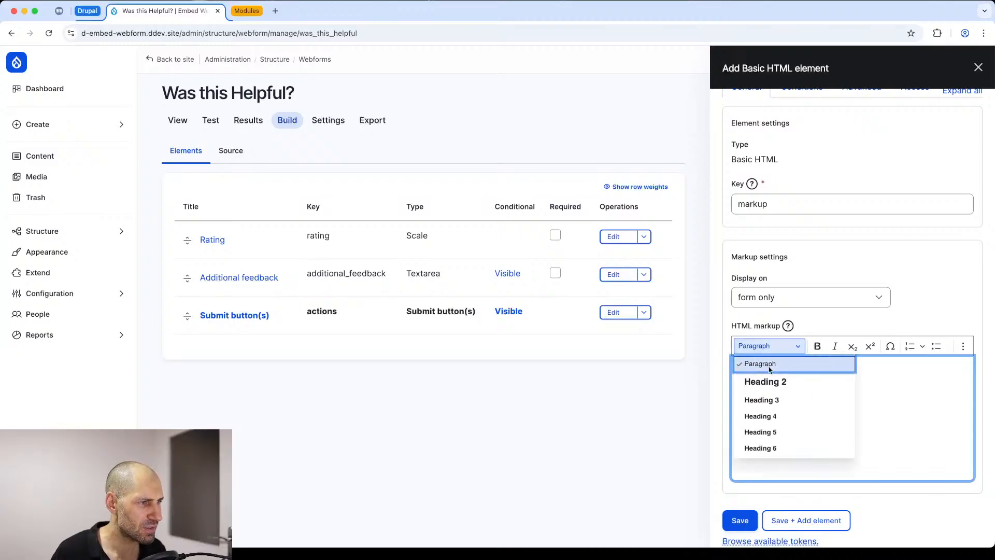
left_click(757, 380)
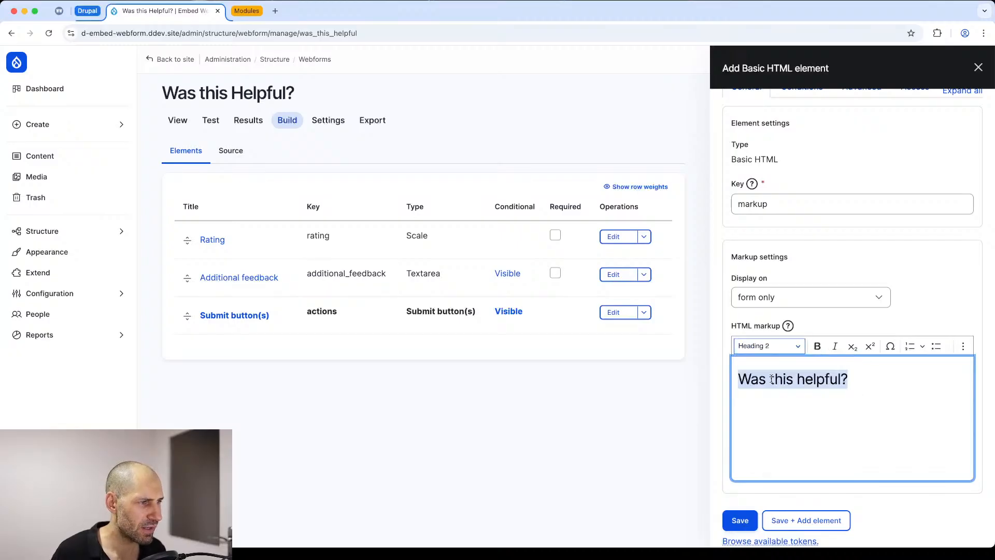
left_click(744, 517)
Step: Move the "Was this helpful?" element above Rating and save the webform's elements
left_click_drag(188, 320, 179, 243)
left_click(919, 60)
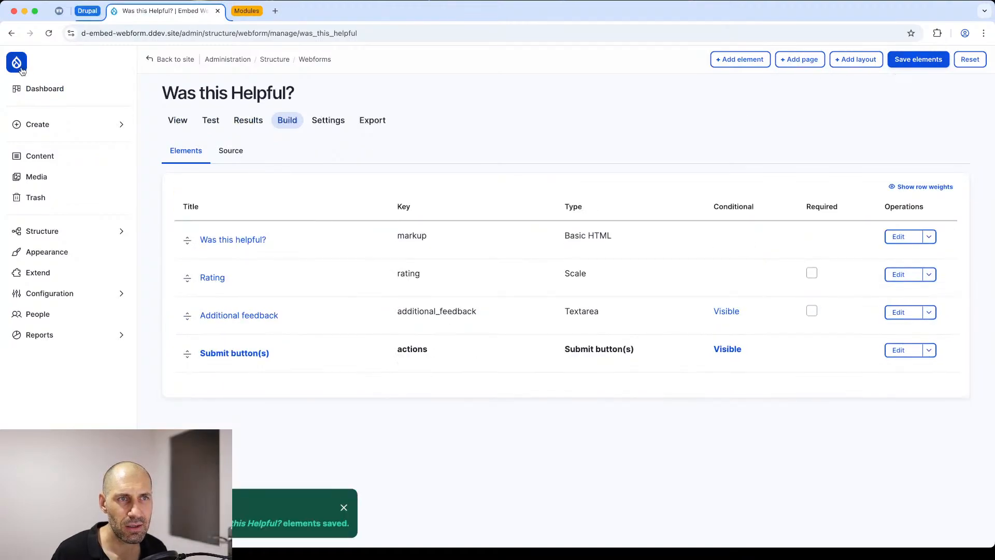
Step: Set the webform's confirmation type to Inline with the confirmation message "Thanks for the feedback." and save the settings
left_click(324, 123)
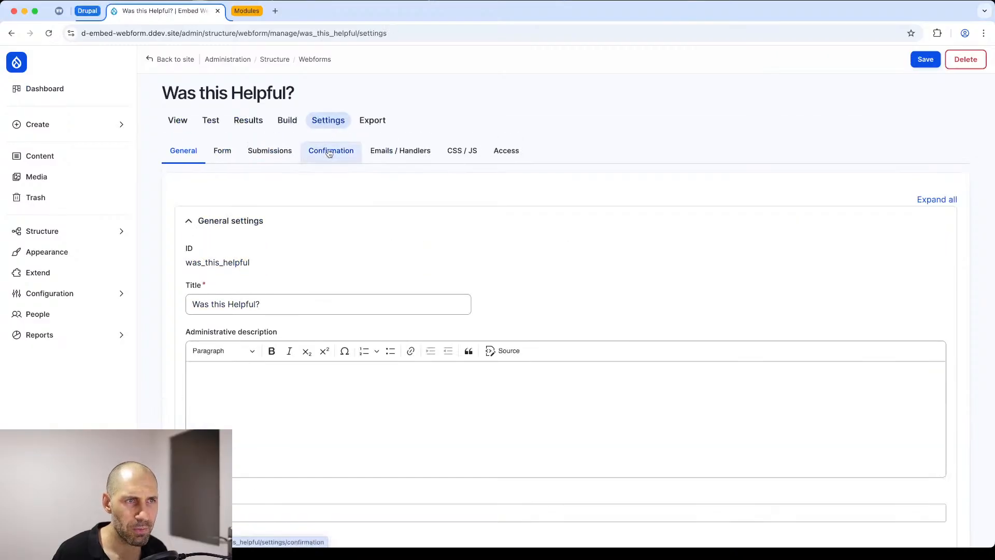
left_click(332, 155)
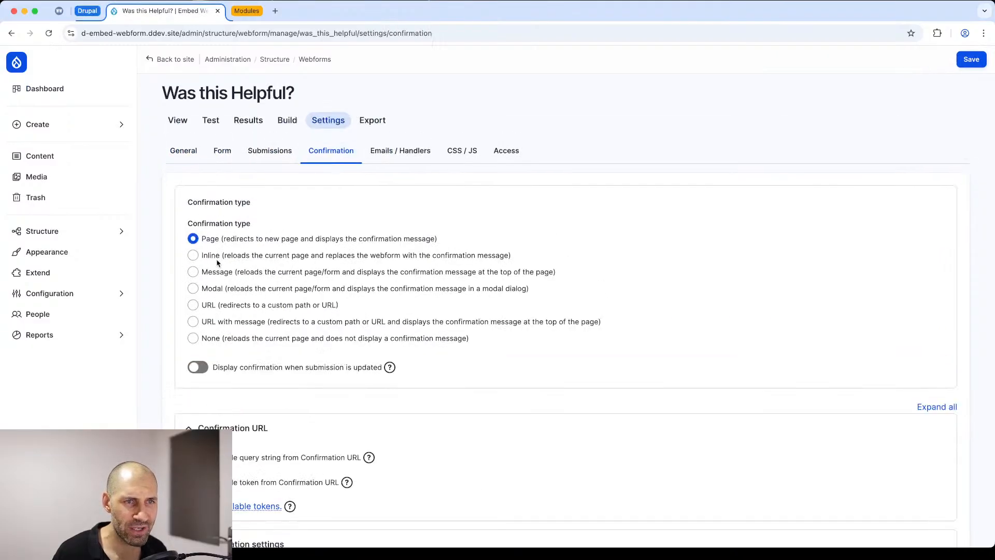
left_click(217, 259)
scroll(217, 259, "down", 6)
left_click(229, 280)
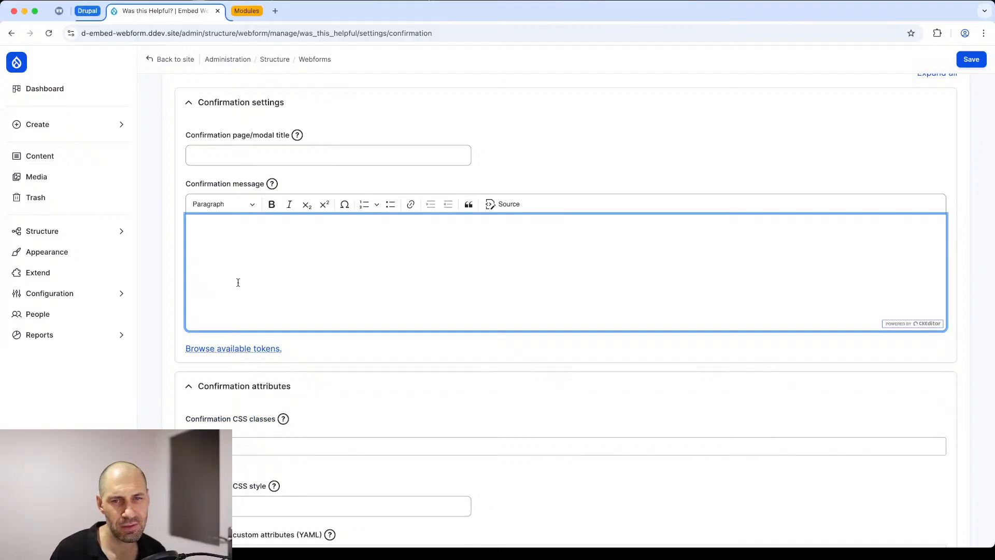
type("Thanks for the ")
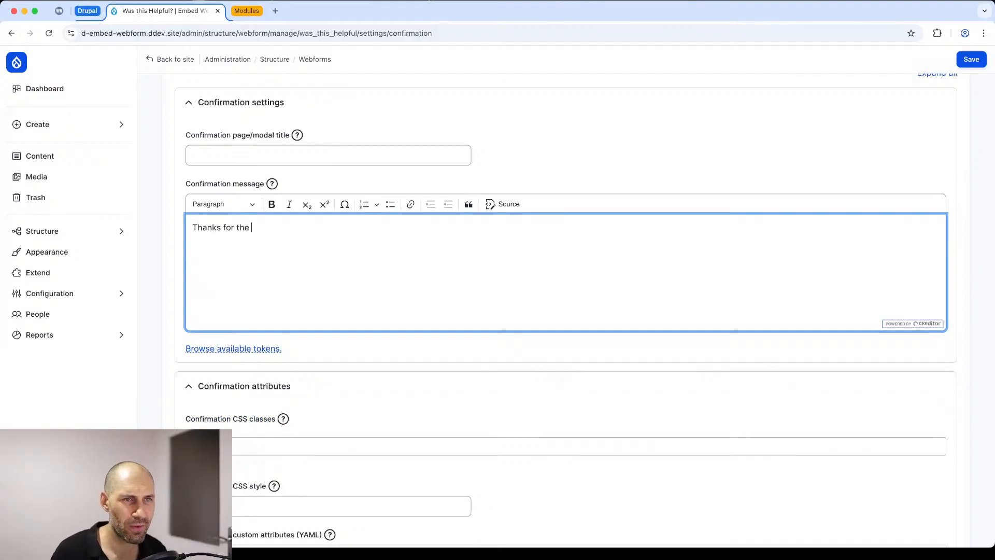
type("feedback.")
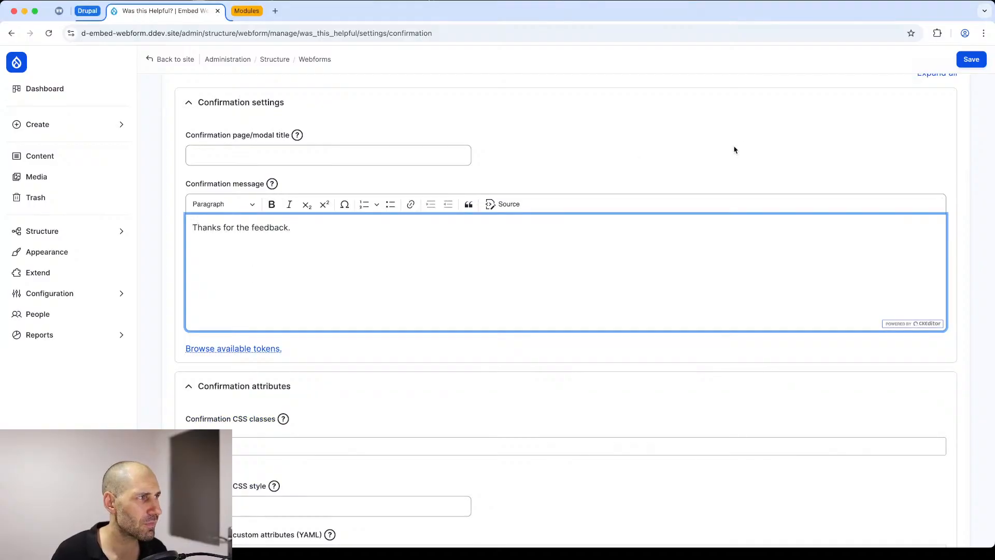
left_click(971, 59)
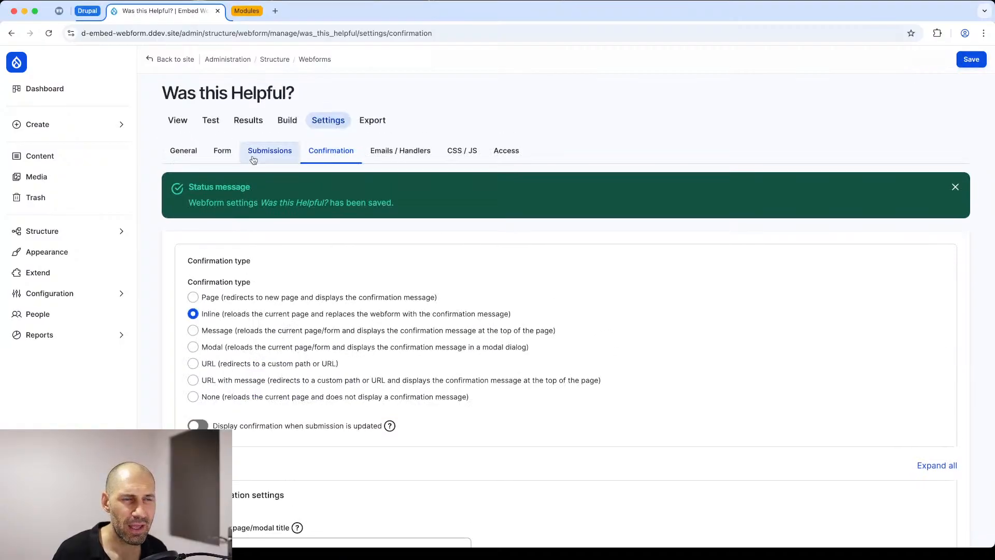
Step: Enable Use Ajax in the webform's general settings and save
left_click(184, 150)
scroll(197, 208, "down", 5)
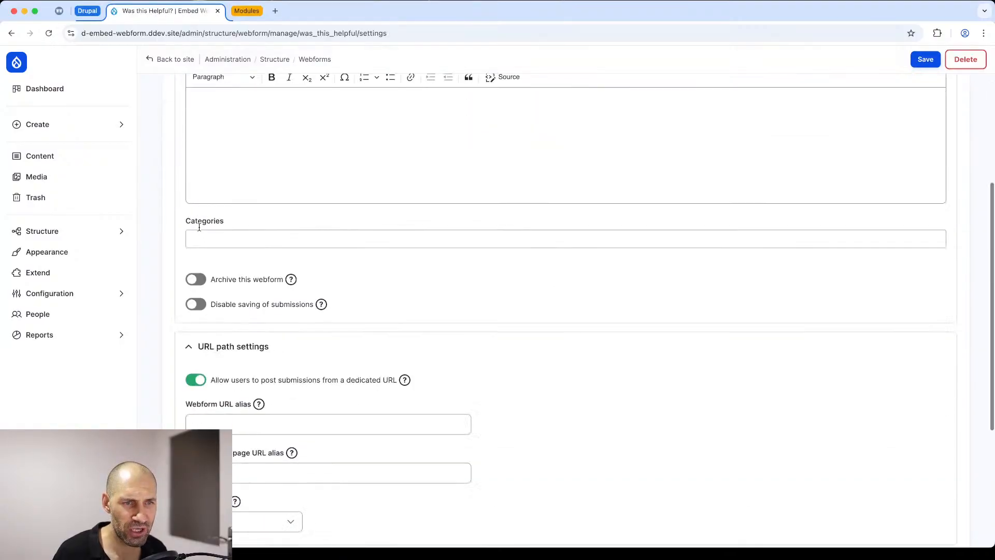
scroll(198, 227, "down", 5)
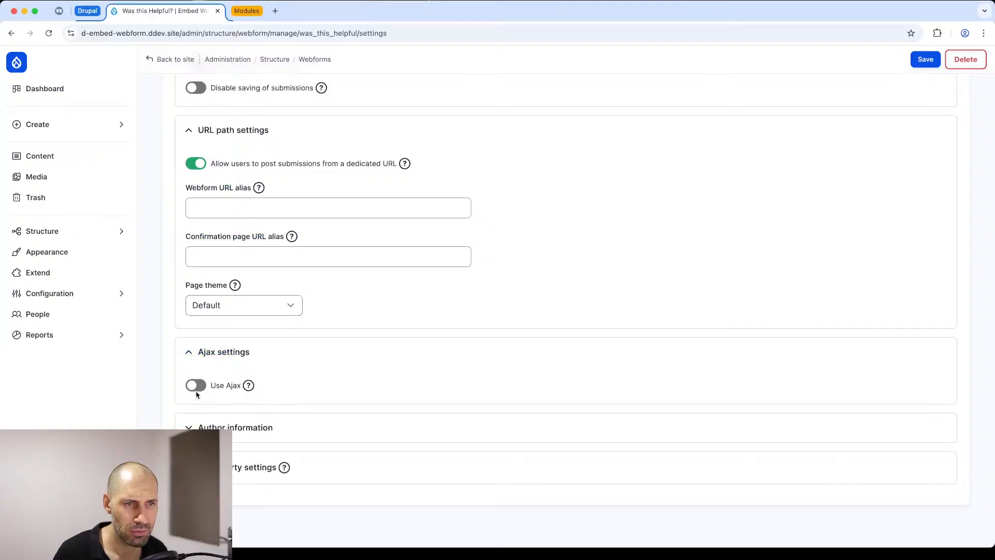
left_click(196, 386)
left_click(937, 58)
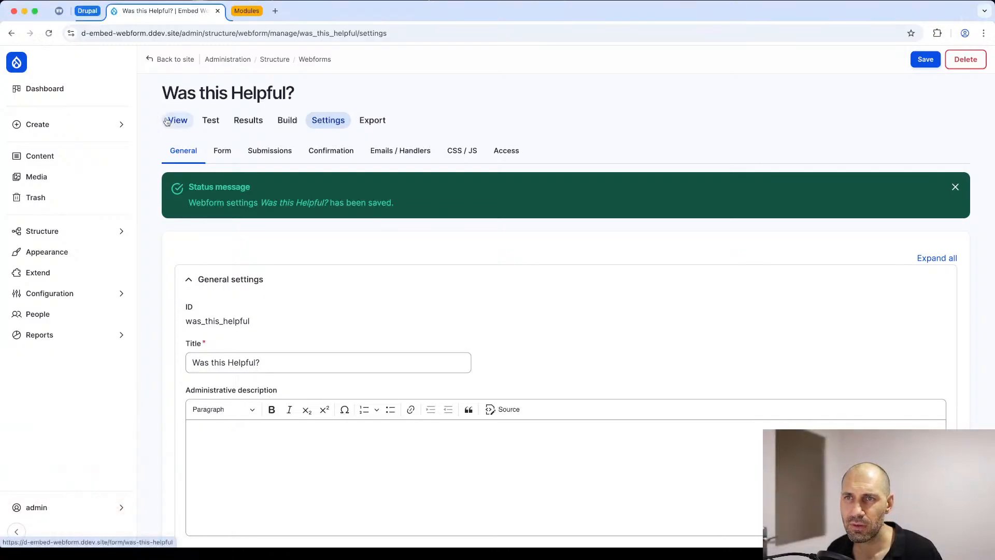
Step: Open the blog post "A celebration of Drupal and open-source contributions" at its embedded rating form
left_click(60, 157)
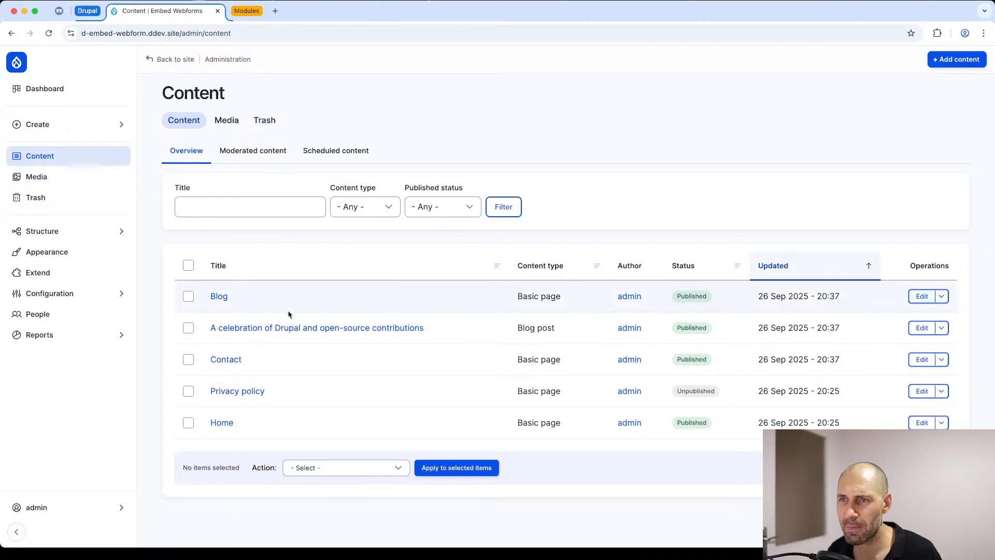
left_click(282, 328)
scroll(277, 328, "down", 15)
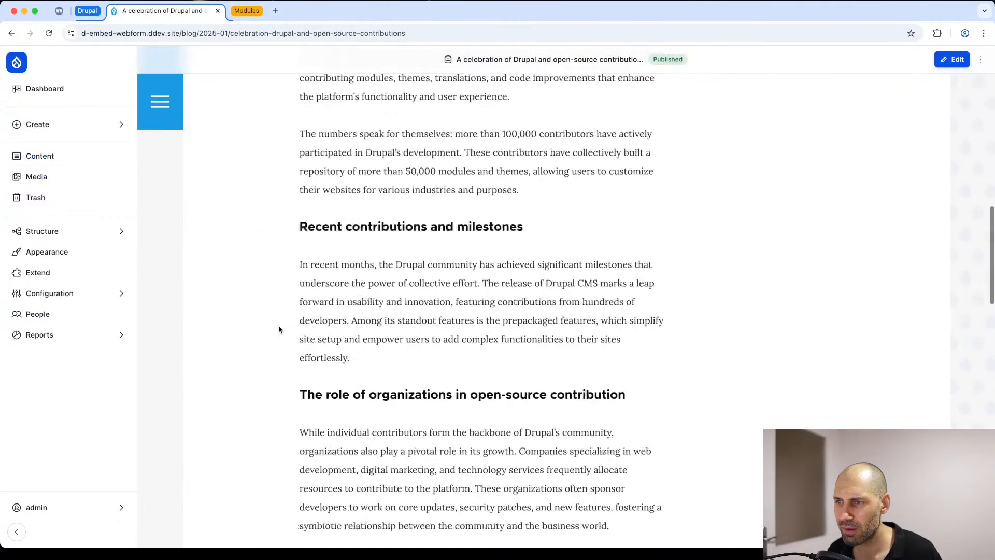
scroll(276, 328, "down", 10)
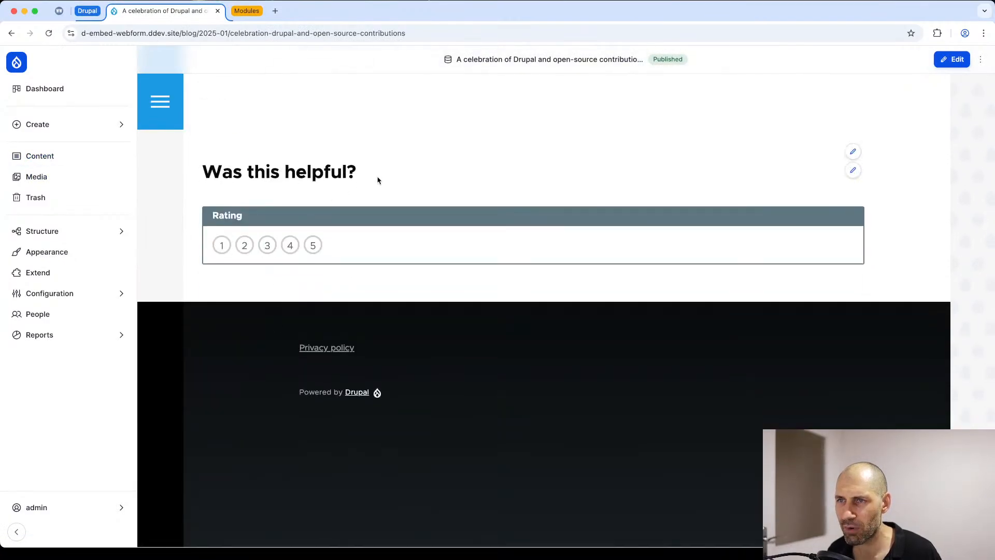
Step: Examine the "Was this helpful?" heading on the post and the webform's element list, and return to the blog post
left_click_drag(378, 178, 401, 181)
left_click(260, 174)
left_click(384, 177)
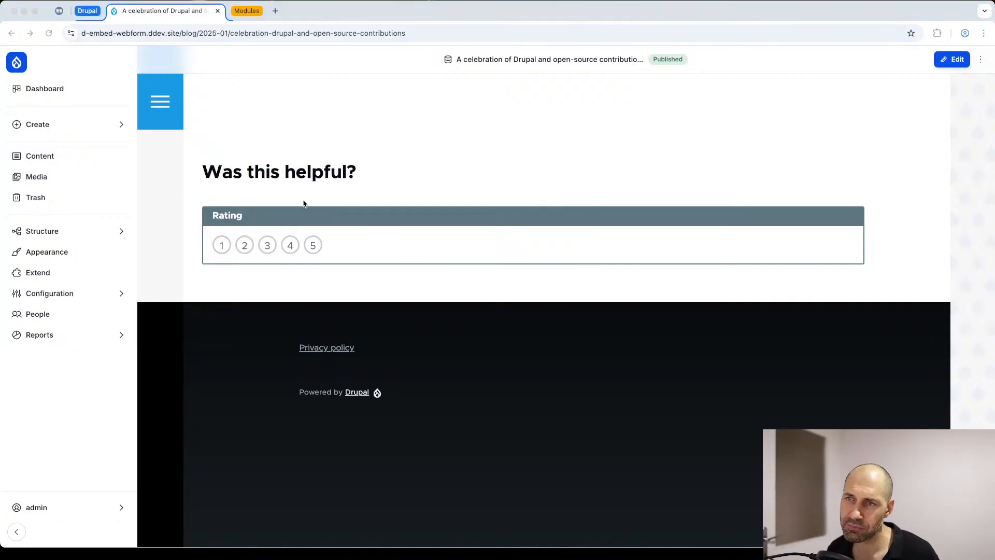
left_click(373, 176)
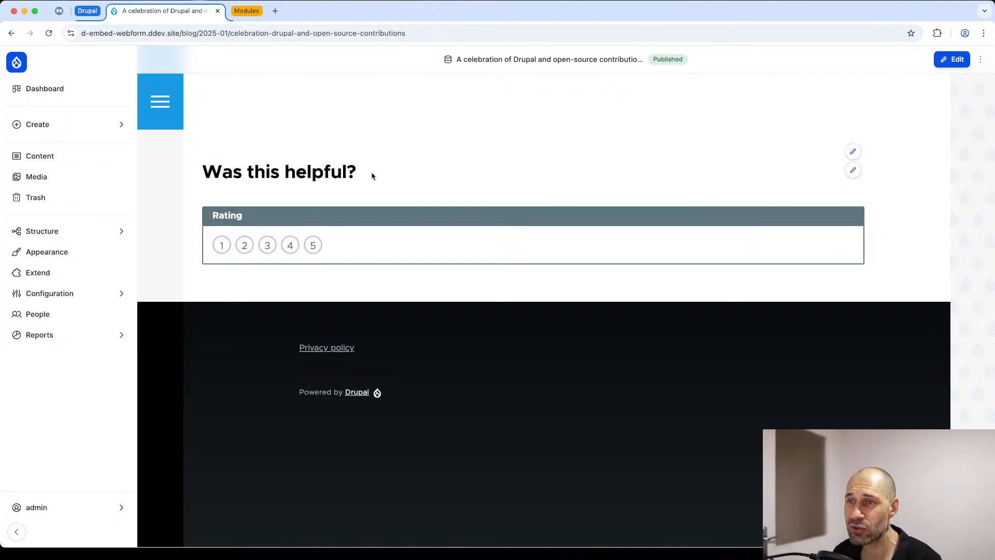
mouse_move(371, 173)
left_mouse_down()
mouse_move(193, 177)
mouse_move(353, 173)
left_mouse_up()
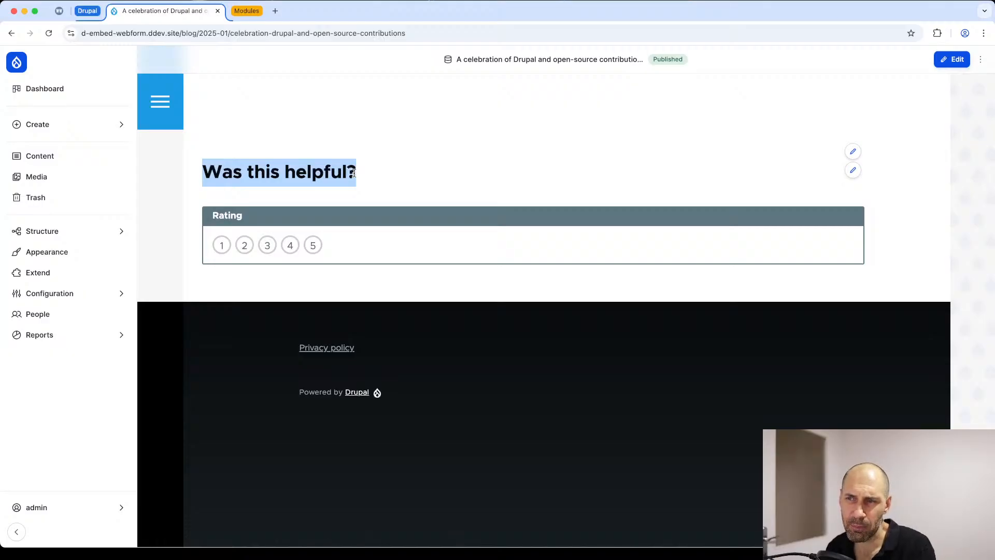
left_click(853, 170)
left_click(829, 218)
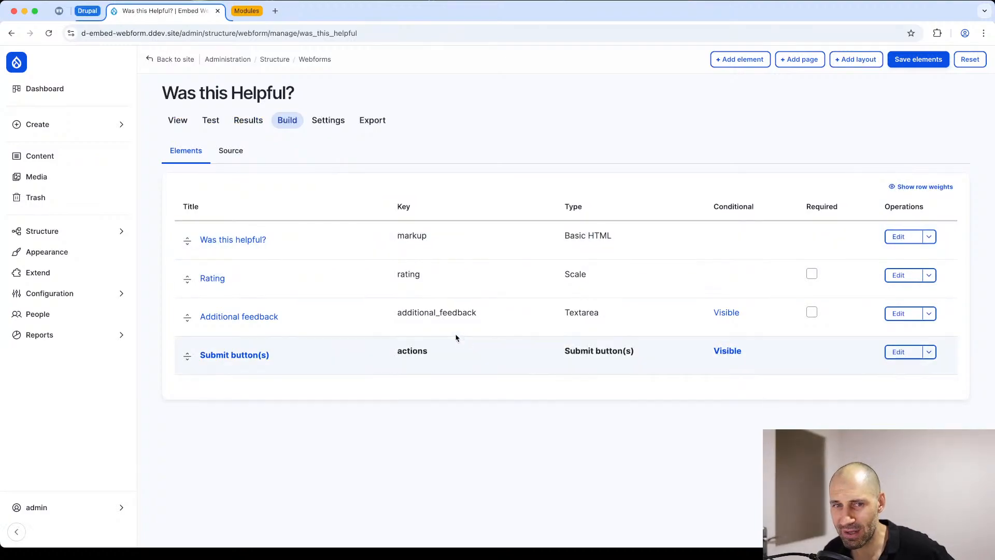
key("super+Left")
left_click(438, 297)
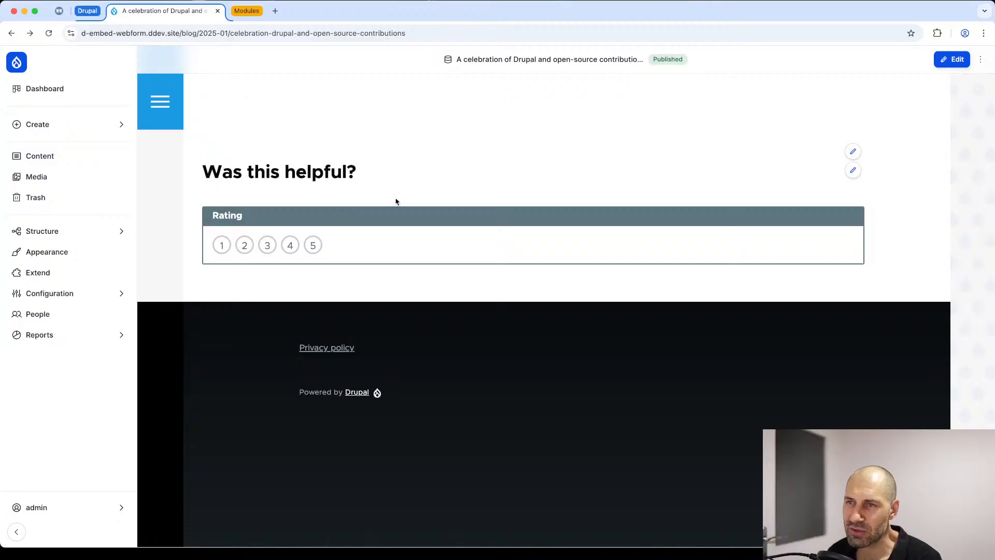
Step: Submit the embedded form with rating 5 and the feedback "astnoehusnt oeut hsano utnoaeu naoeu", and check the confirmation message
scroll(388, 208, "up", 5)
scroll(388, 212, "down", 4)
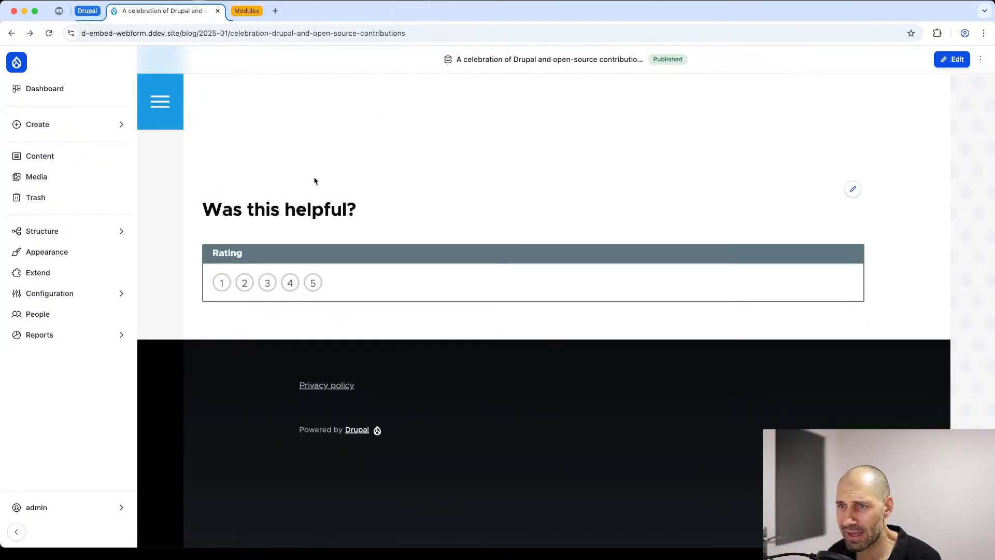
left_click(313, 282)
left_click(301, 343)
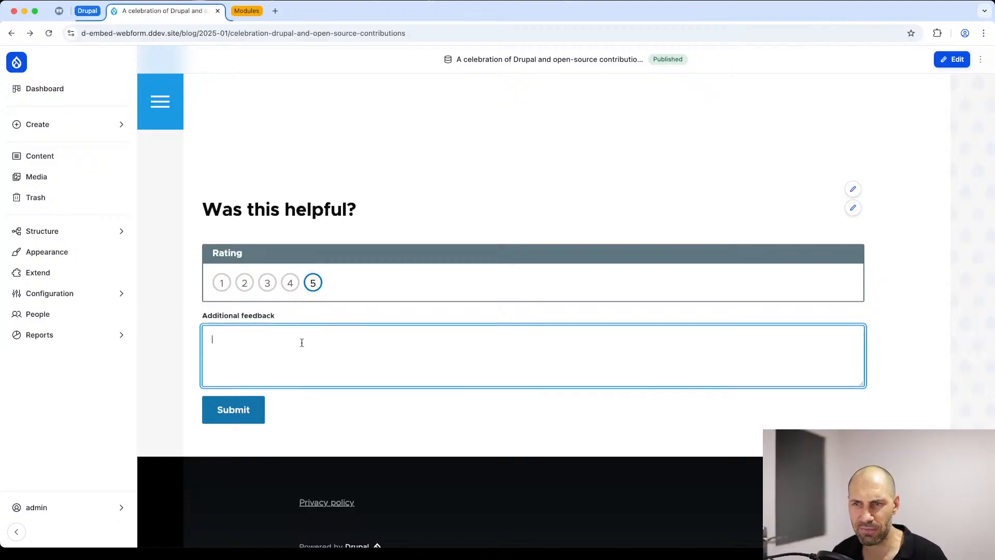
type("astnoehusnt oeut hsano utnoaeu naoeu")
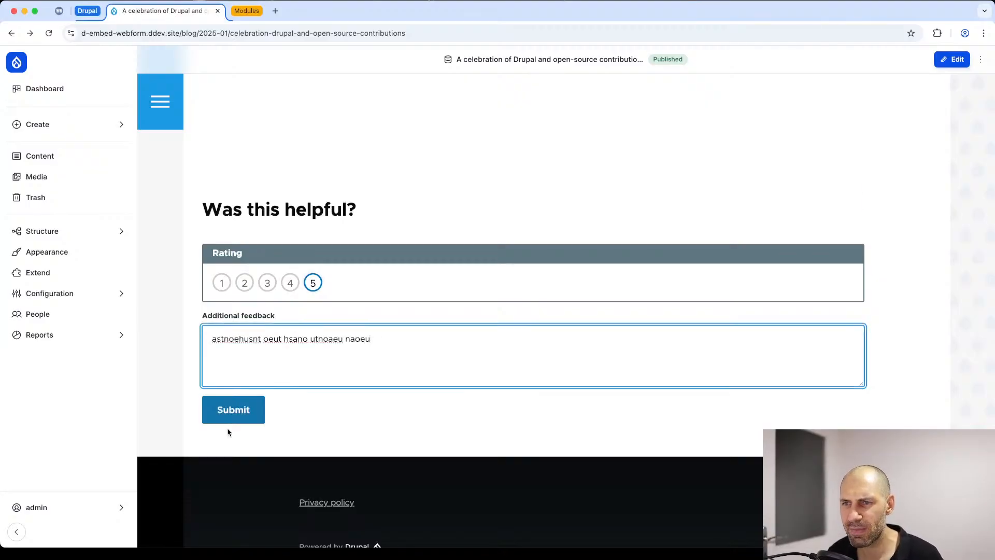
left_click(226, 418)
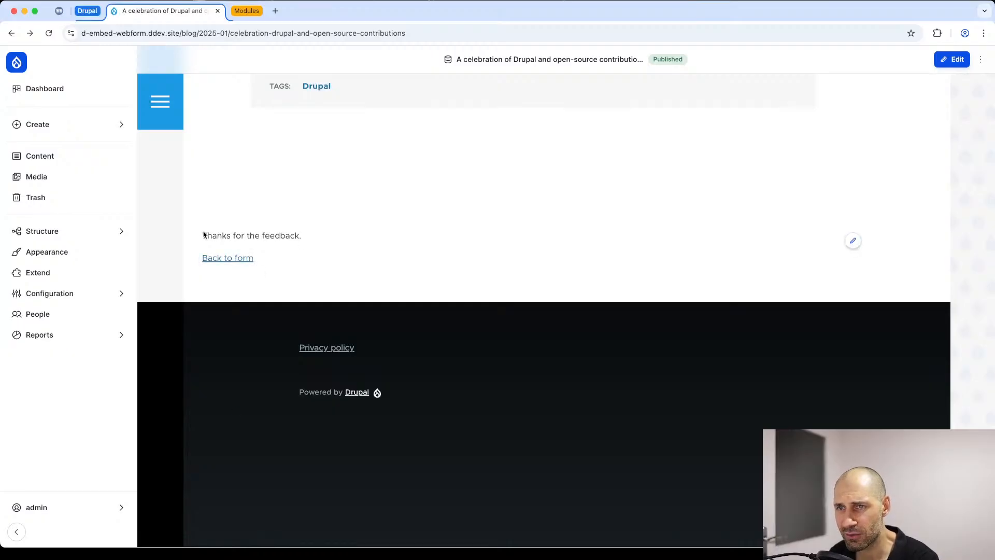
left_click_drag(203, 232, 300, 235)
left_click(317, 235)
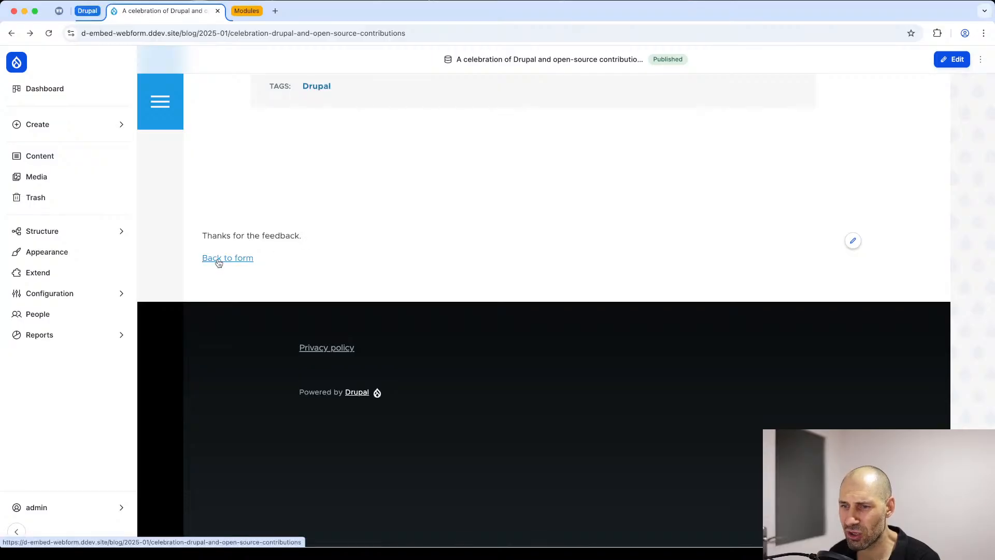
Step: Open the webform's confirmation settings, starting from its block on the blog post
left_click(852, 240)
left_click(819, 293)
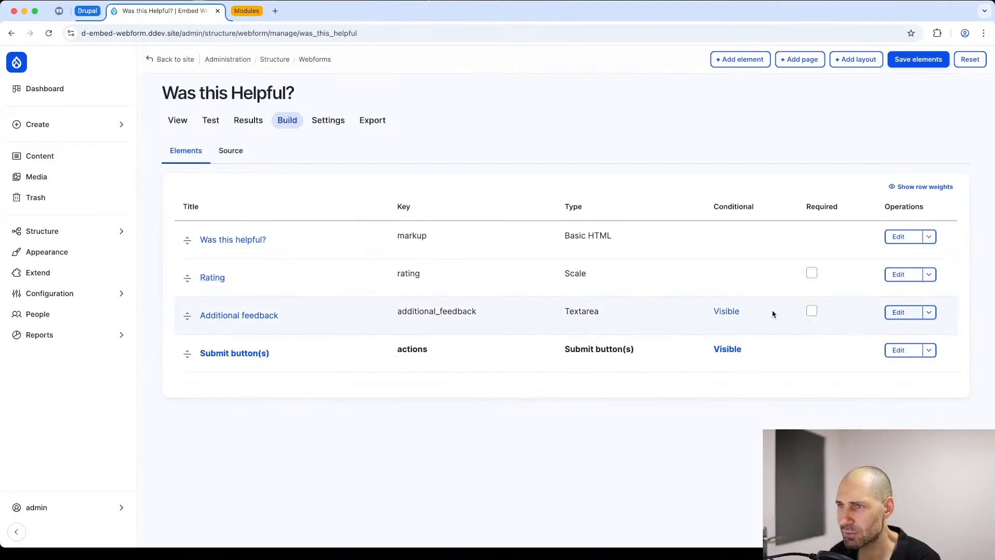
left_click(318, 127)
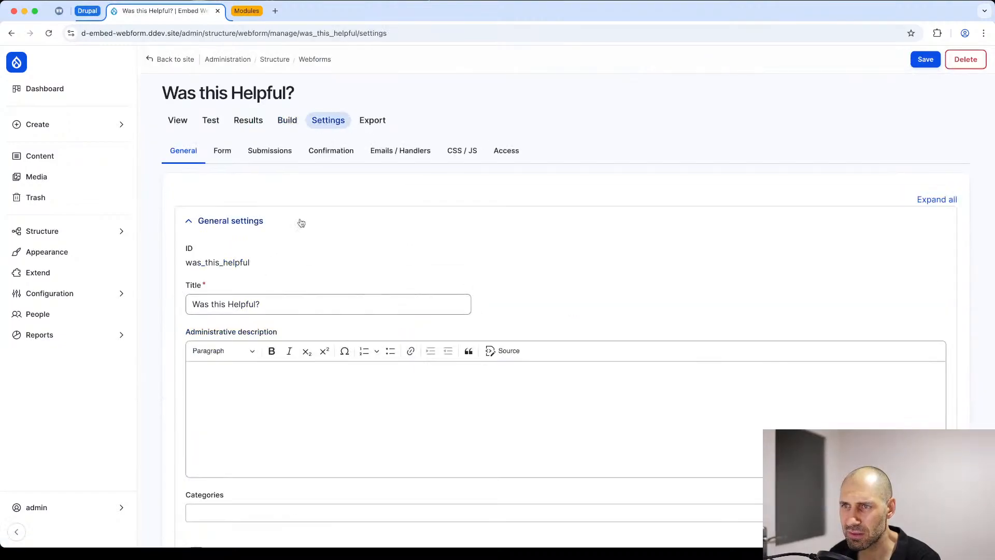
left_click(333, 151)
Step: Turn off the display of the back to webform link in the confirmation back link settings and save
scroll(236, 302, "down", 5)
scroll(189, 305, "down", 4)
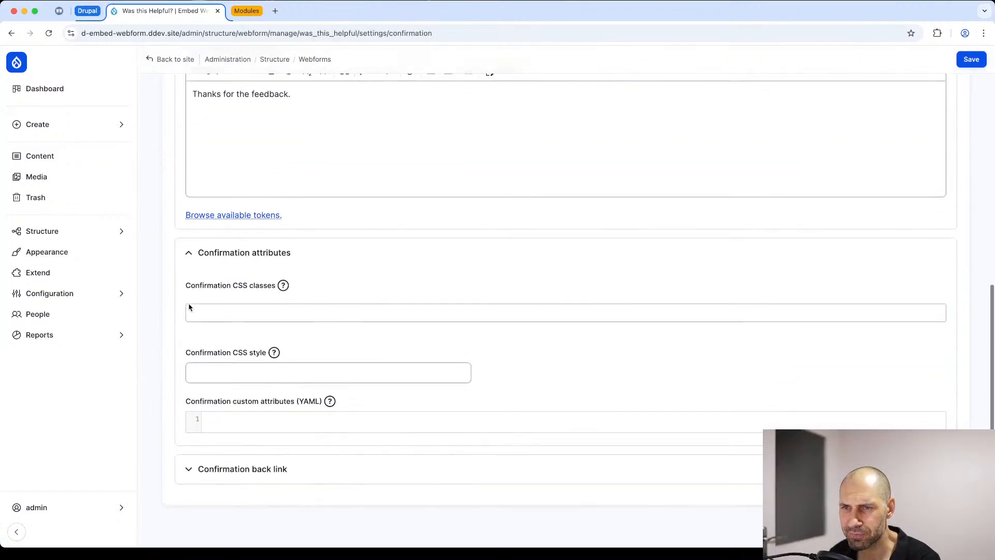
scroll(189, 305, "up", 4)
scroll(189, 303, "up", 4)
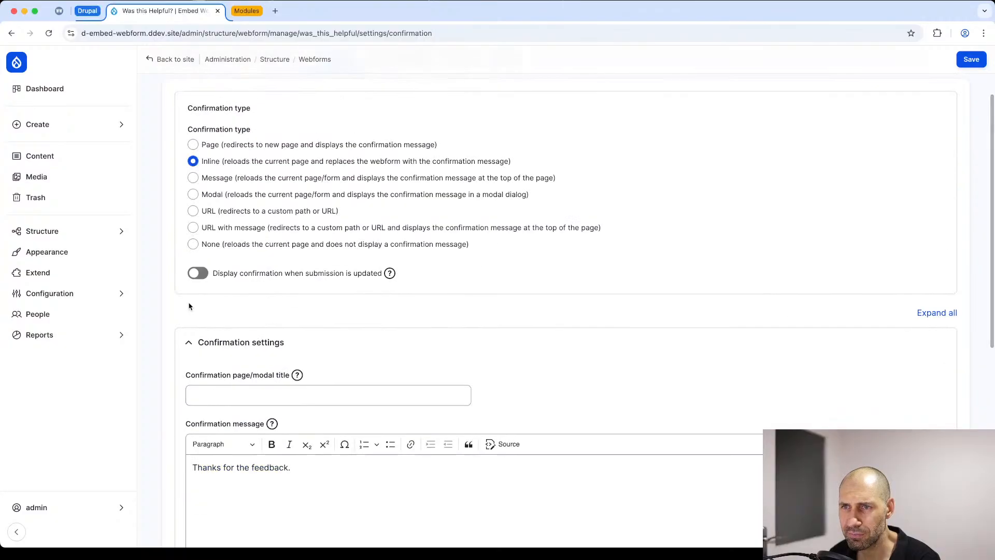
scroll(188, 306, "down", 6)
scroll(216, 313, "down", 2)
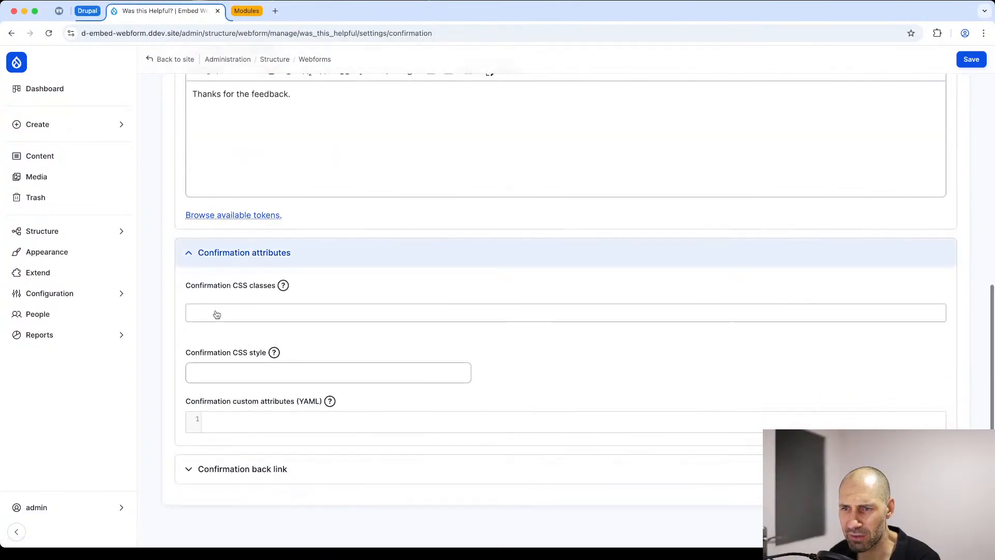
left_click(246, 476)
scroll(246, 463, "down", 1)
scroll(245, 464, "down", 2)
left_click(197, 358)
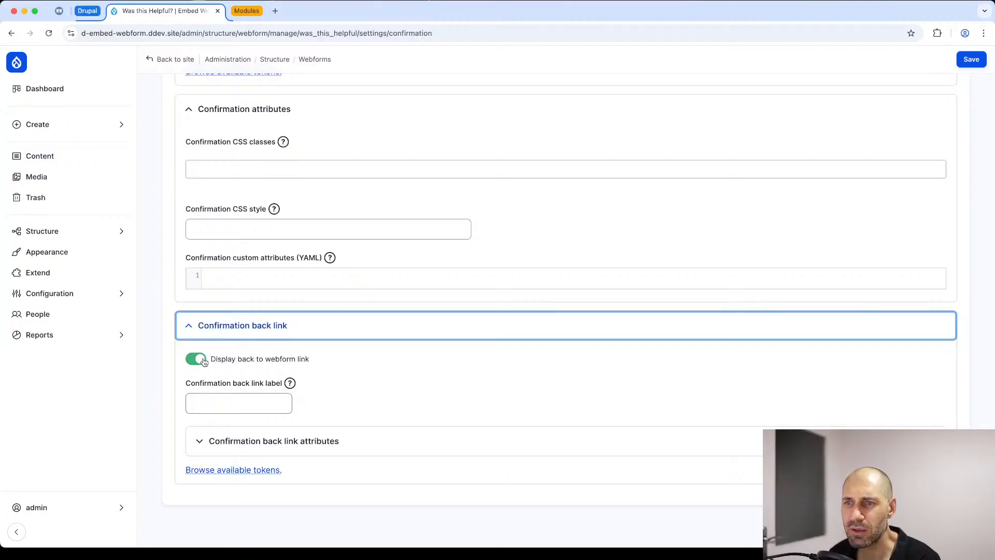
scroll(202, 421, "up", 4)
scroll(202, 421, "up", 5)
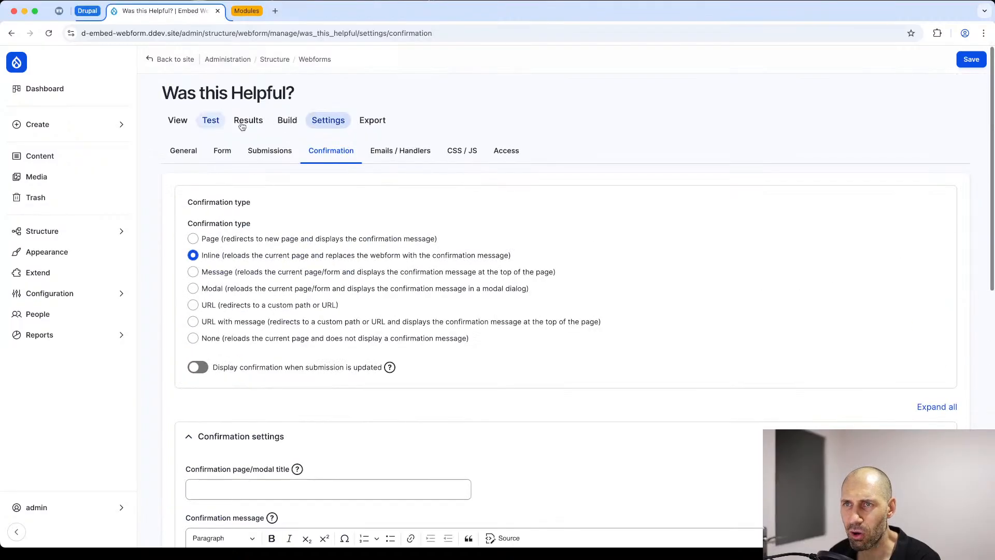
left_click(972, 60)
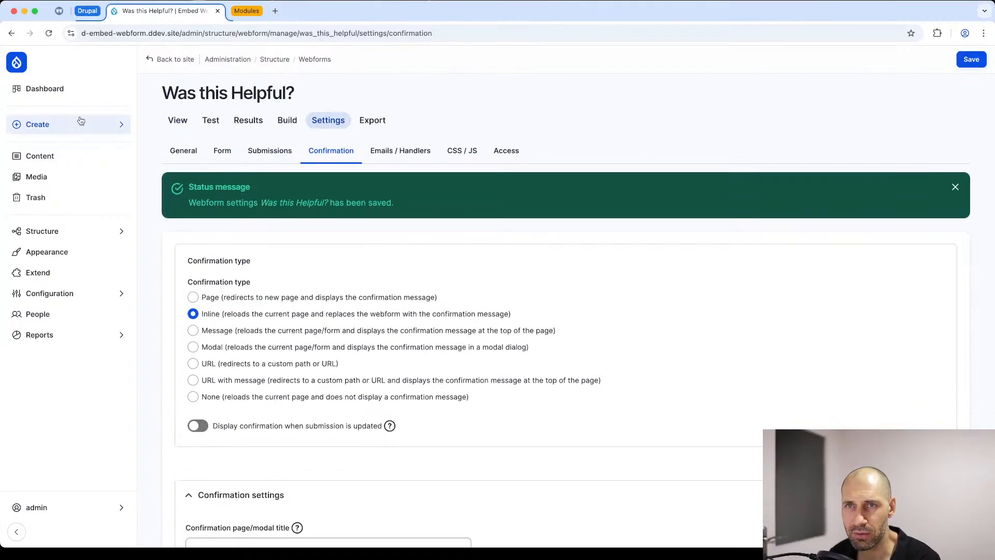
Step: Return to the rating form on the blog post "A celebration of Drupal and open-source contributions"
left_click(66, 157)
left_click(288, 326)
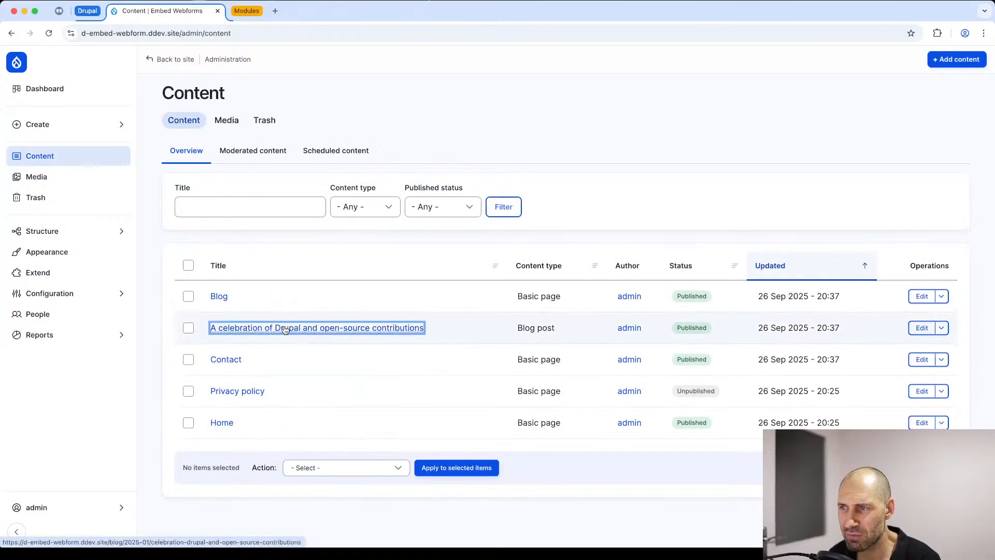
scroll(288, 331, "down", 10)
scroll(291, 340, "down", 10)
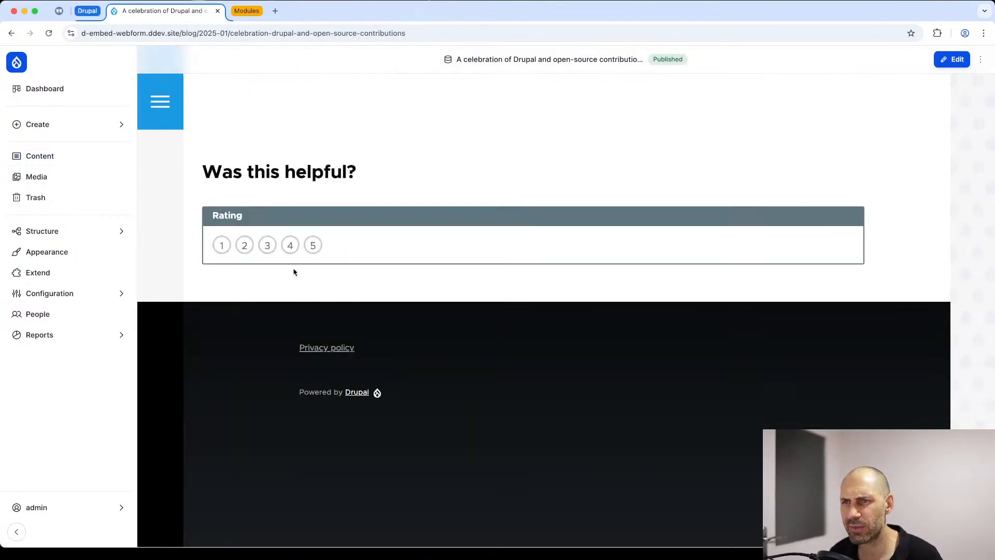
Step: Submit the form with rating 5 and the additional feedback "aoeuaeouaoe", and review the confirmation beneath the post
left_click(313, 245)
type("asdfasdfasdf")
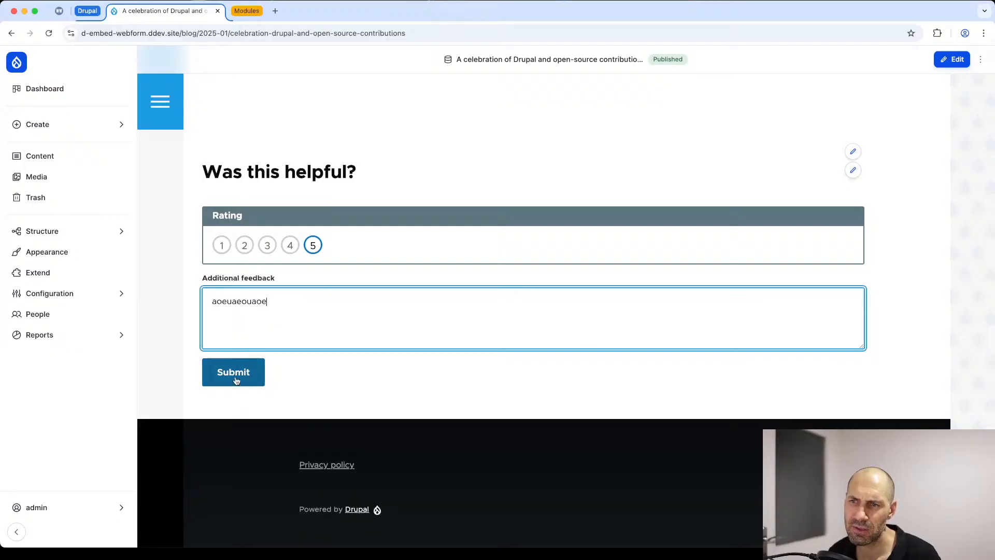
left_click(238, 378)
scroll(327, 280, "up", 4)
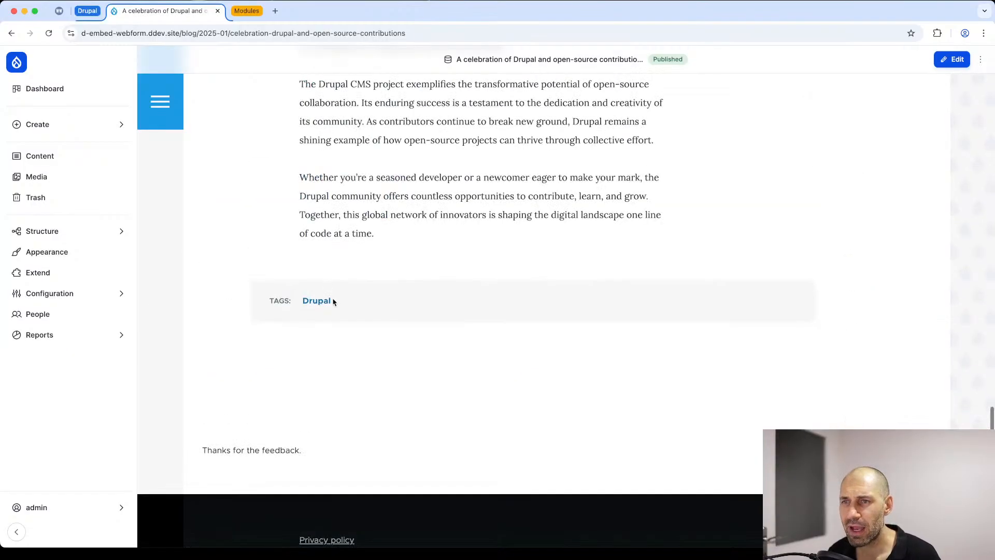
scroll(333, 300, "down", 2)
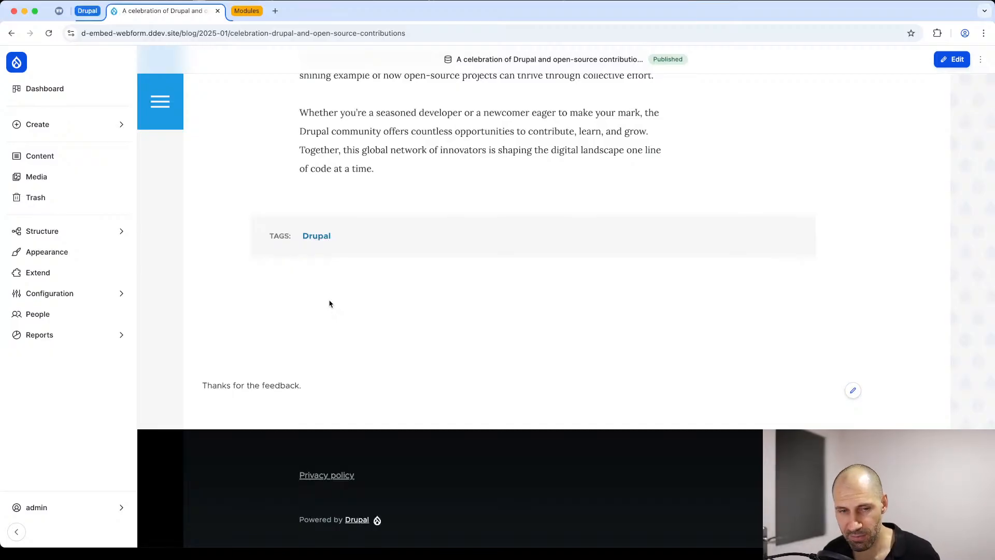
Step: Open the overview of all webform submissions from the site's webforms list
scroll(327, 298, "up", 1)
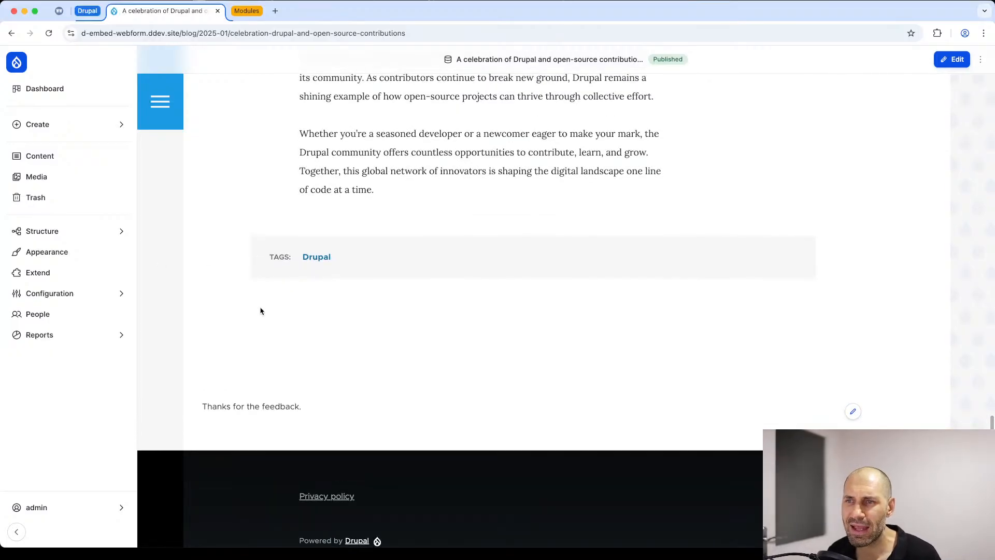
left_click(24, 231)
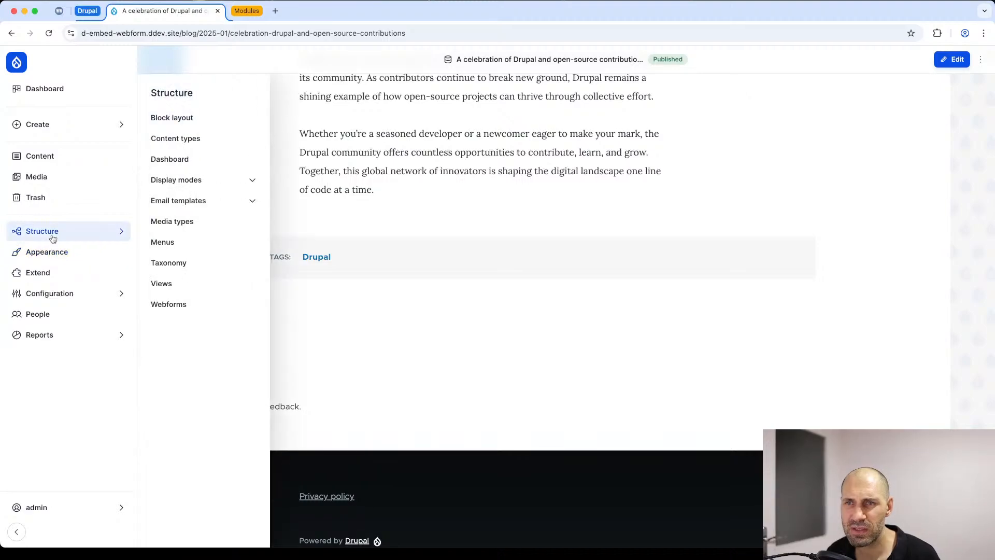
left_click(198, 299)
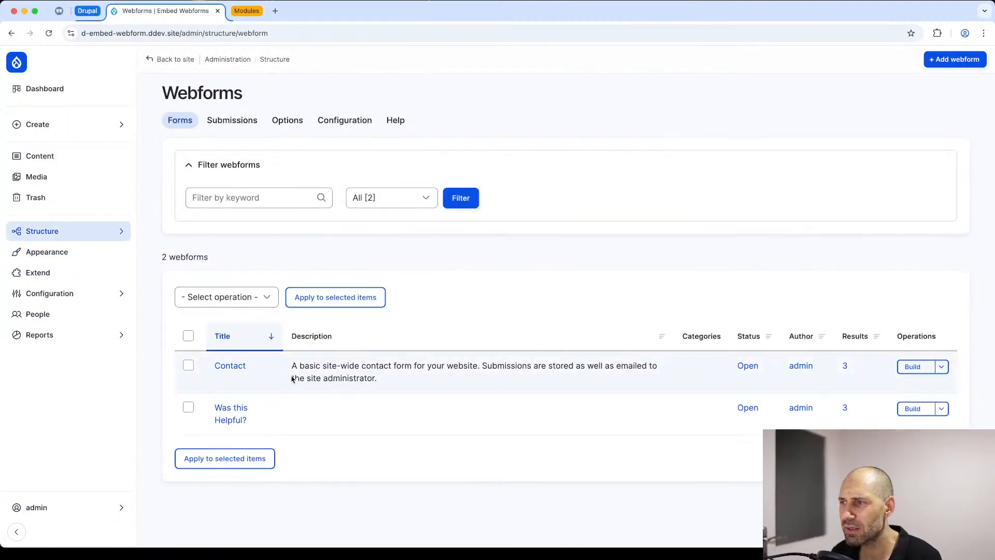
left_click(216, 418)
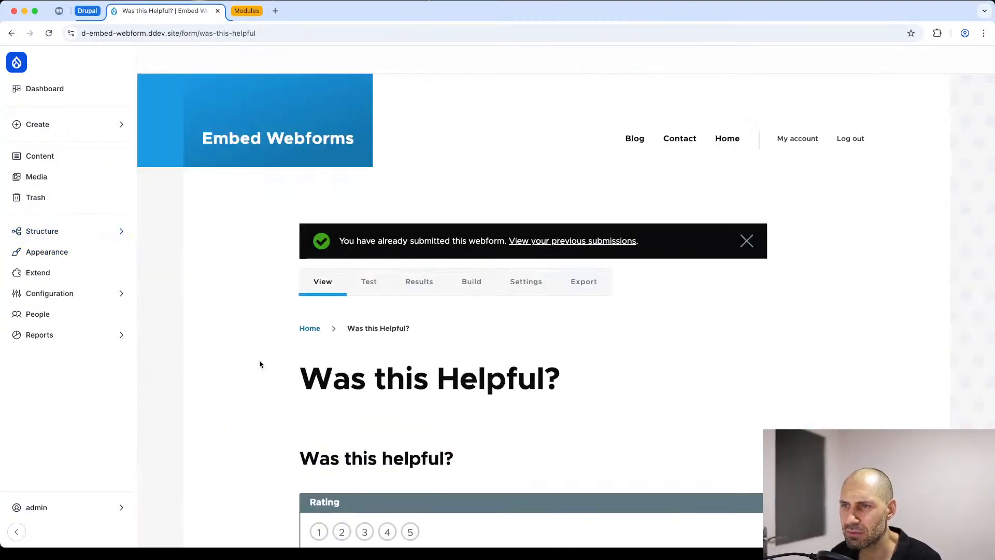
key("super+bracketleft")
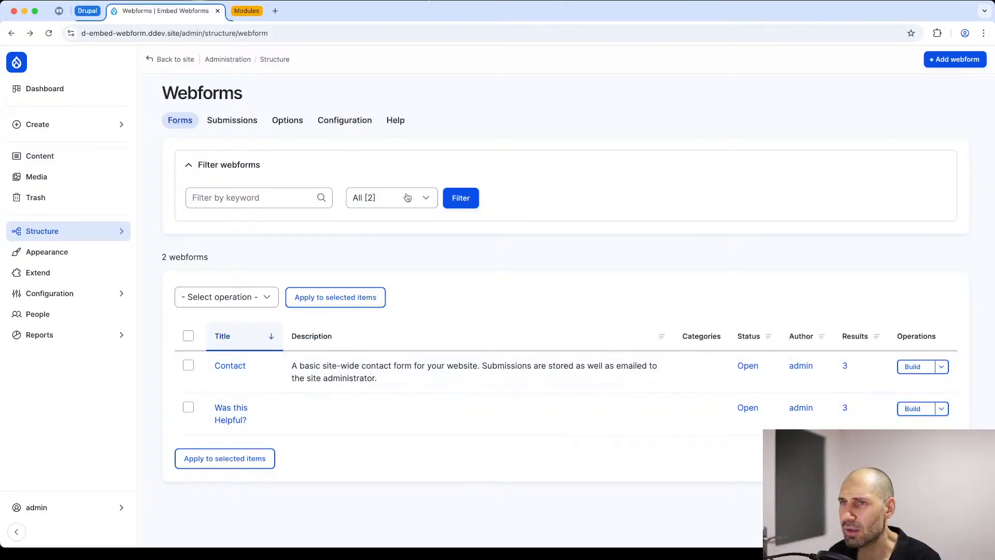
left_click(237, 125)
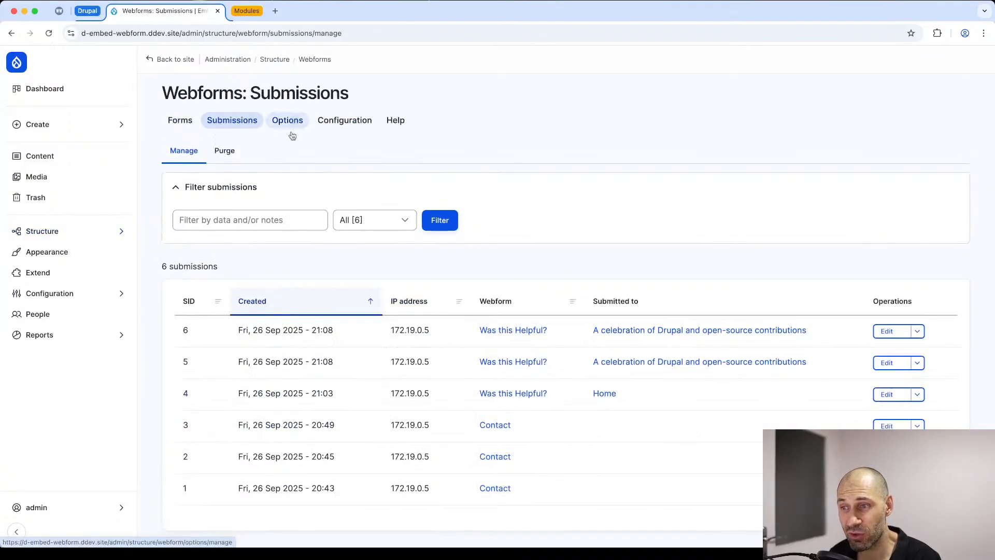
Step: Check the Submitted to column of the submissions overview and open the newest "Was this Helpful?" submission
left_click_drag(654, 301, 589, 302)
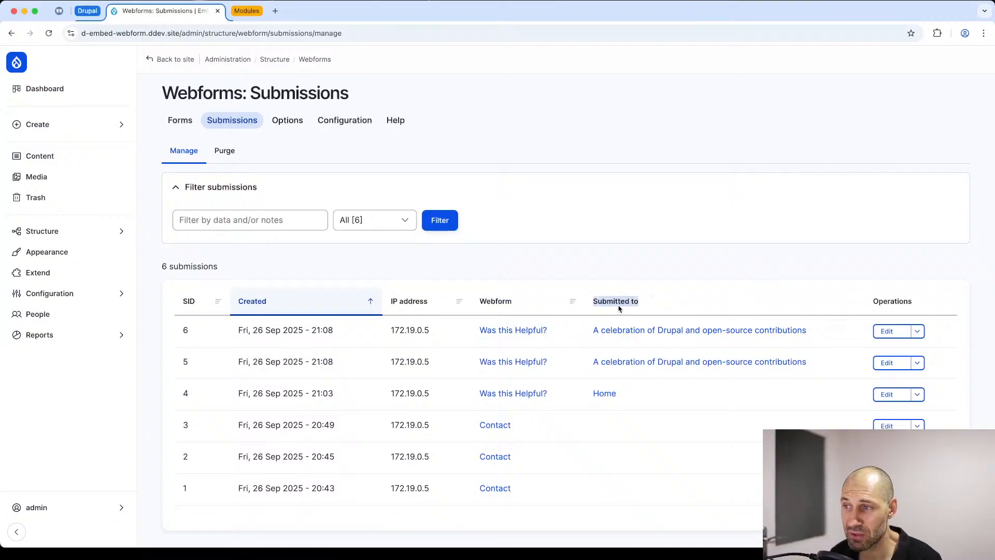
left_click(647, 309)
left_click_drag(815, 338, 598, 335)
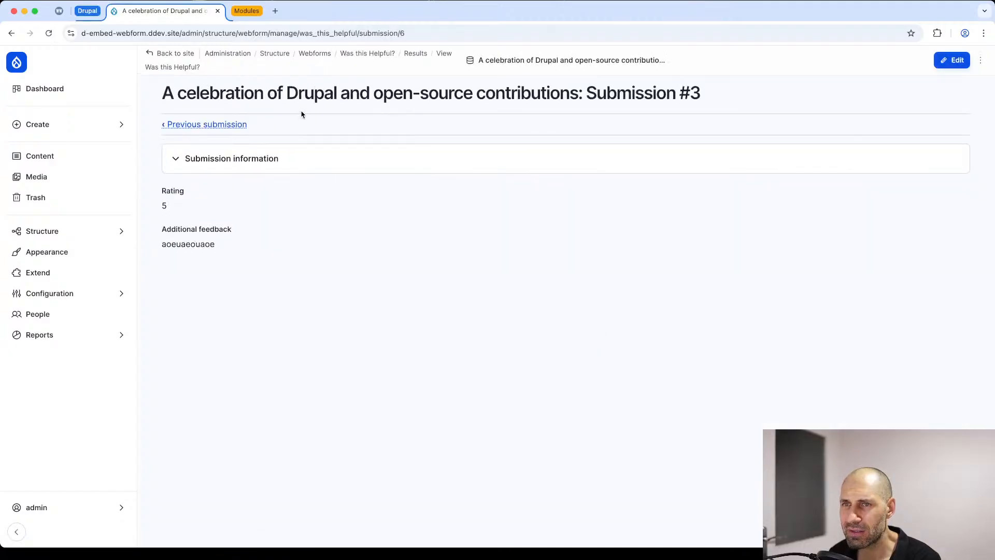
Step: Return to the webforms list and open the submission results of the "Was this Helpful?" webform
key("super+Left")
key("super+Left")
key("super+Left")
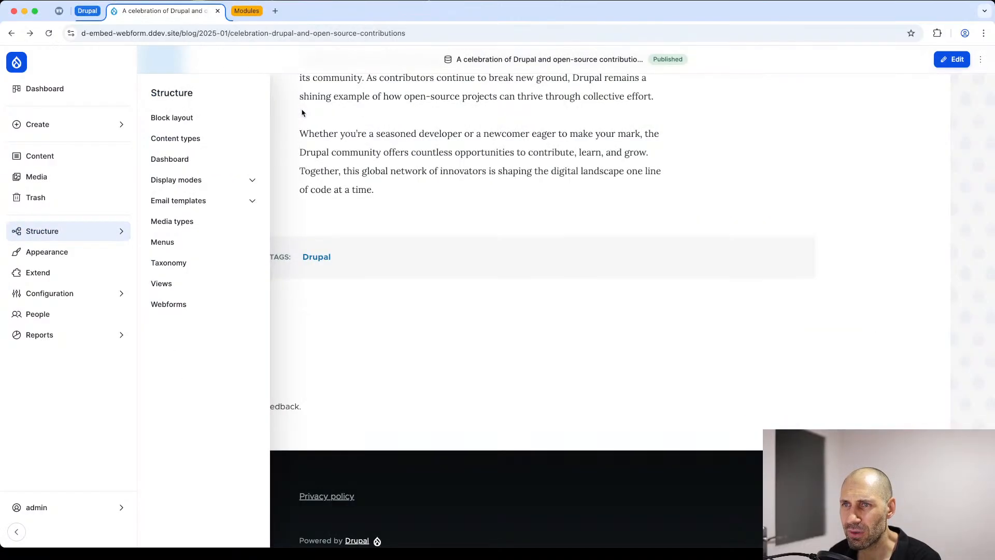
key("super+Right")
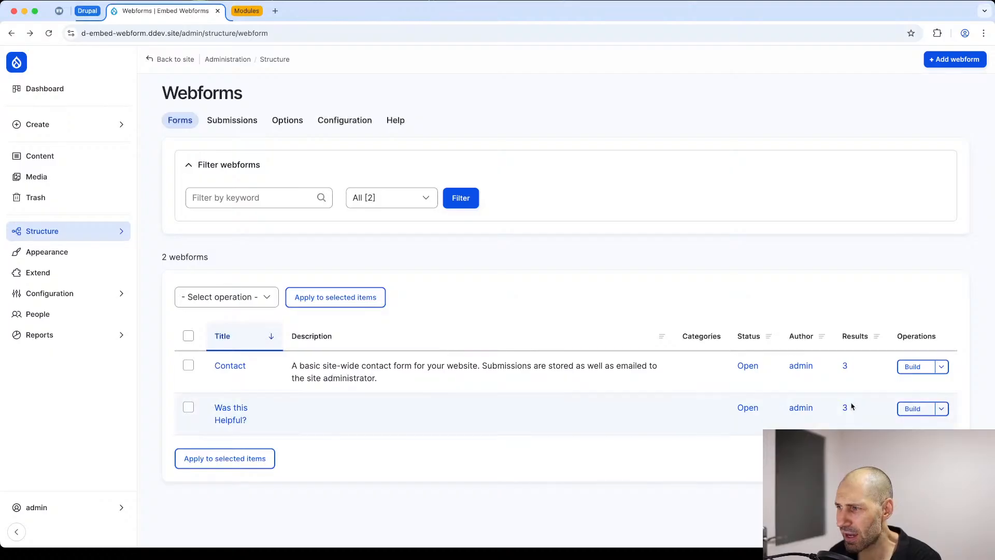
left_click(944, 411)
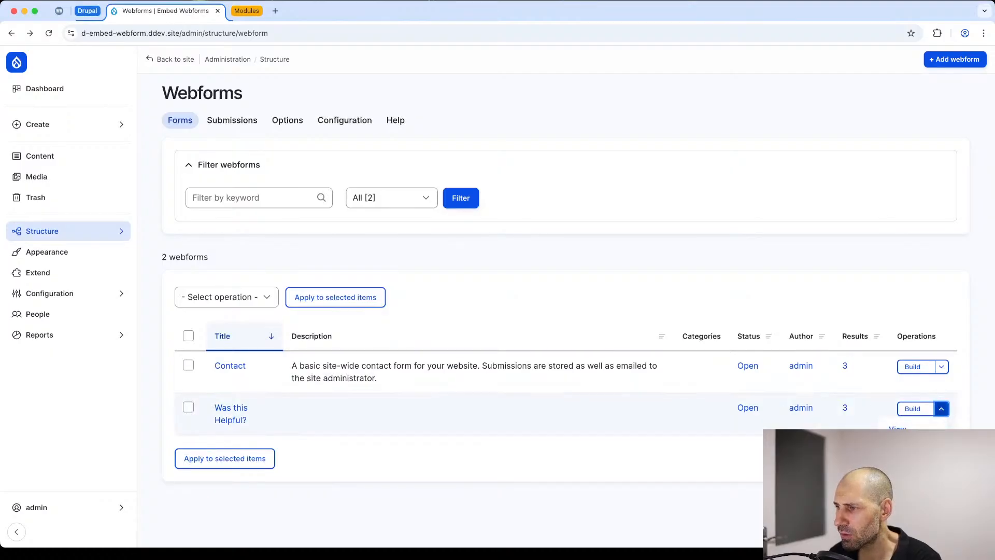
left_click(902, 463)
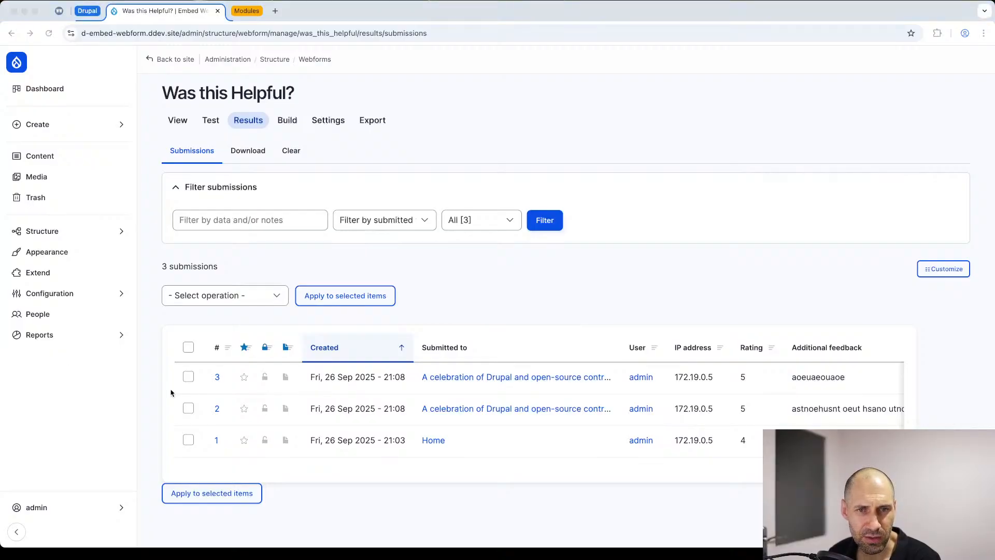
key("super+Left")
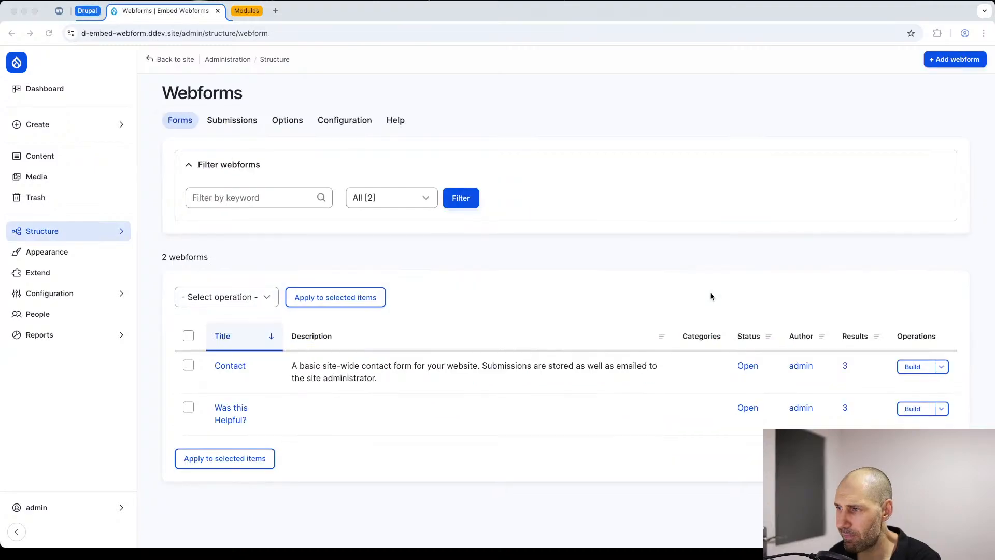
left_click(941, 408)
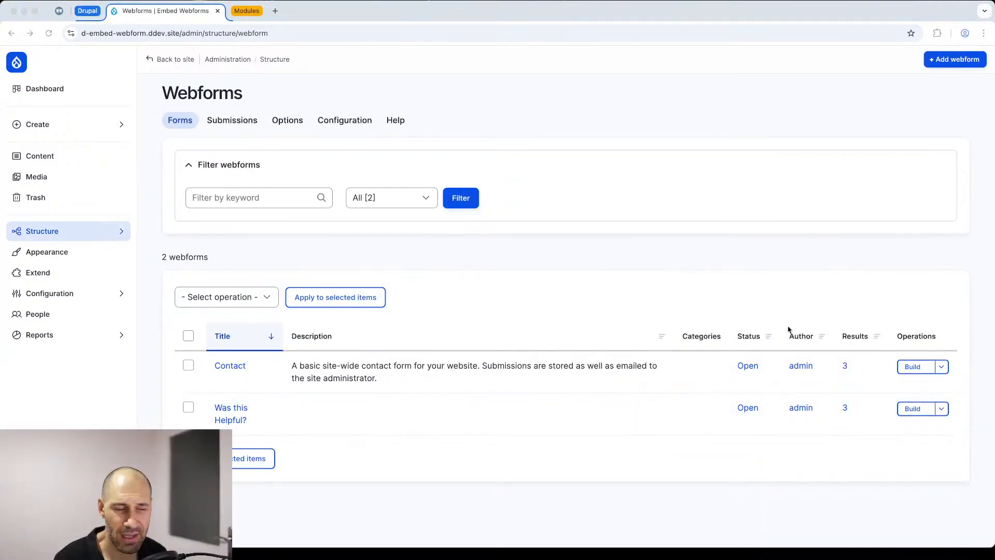
left_click(941, 409)
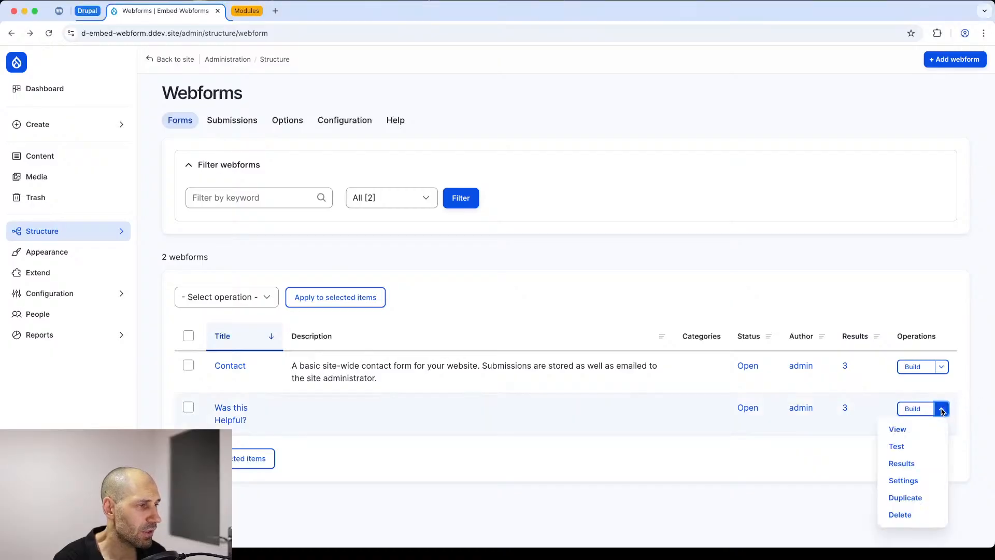
left_click(921, 468)
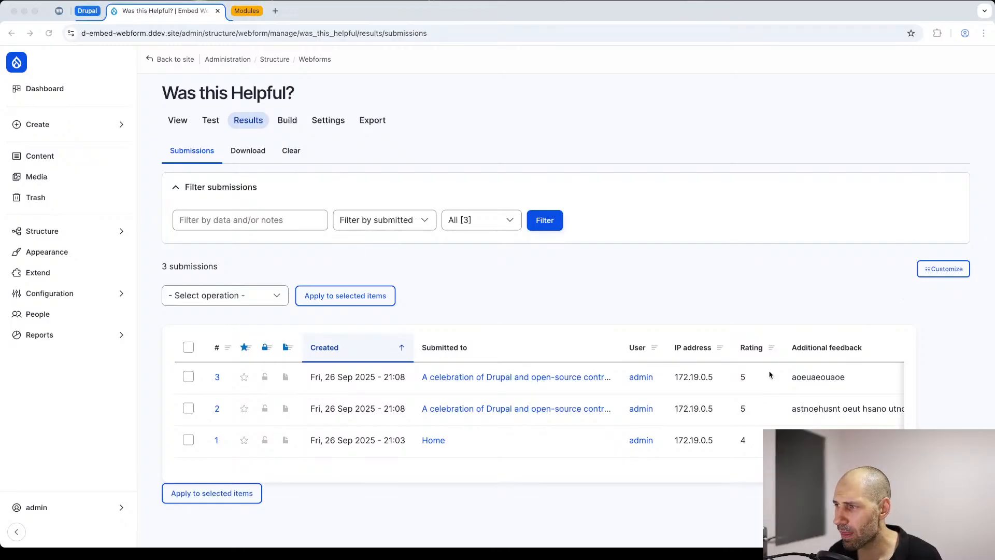
Step: Review the column, sorting and paging options for customizing the submissions table, and close them without saving
left_click(950, 269)
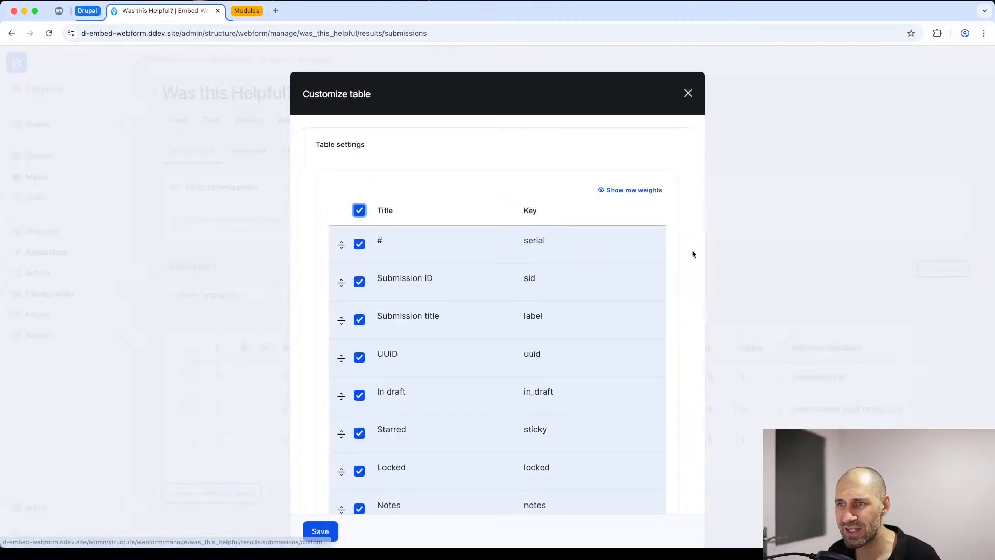
scroll(455, 304, "down", 10)
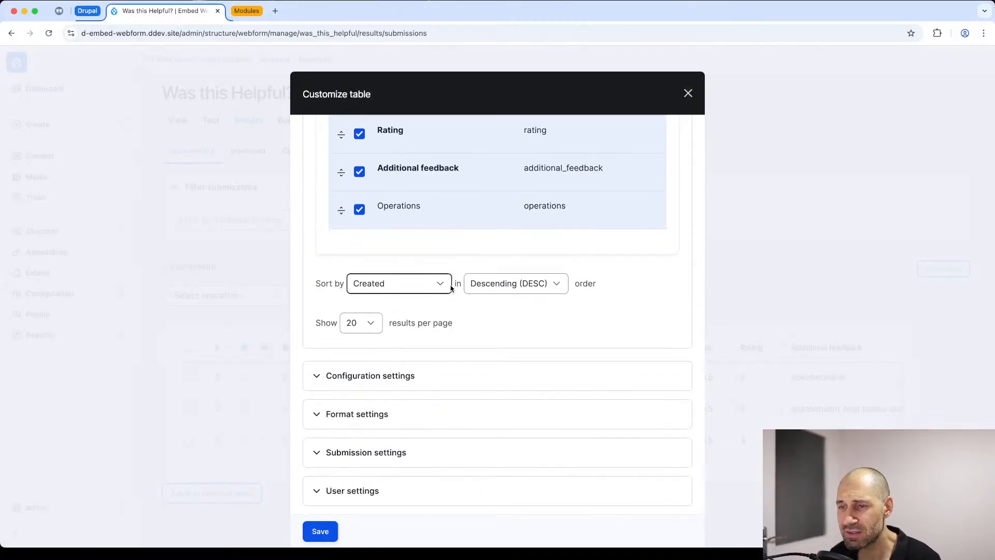
scroll(450, 287, "up", 15)
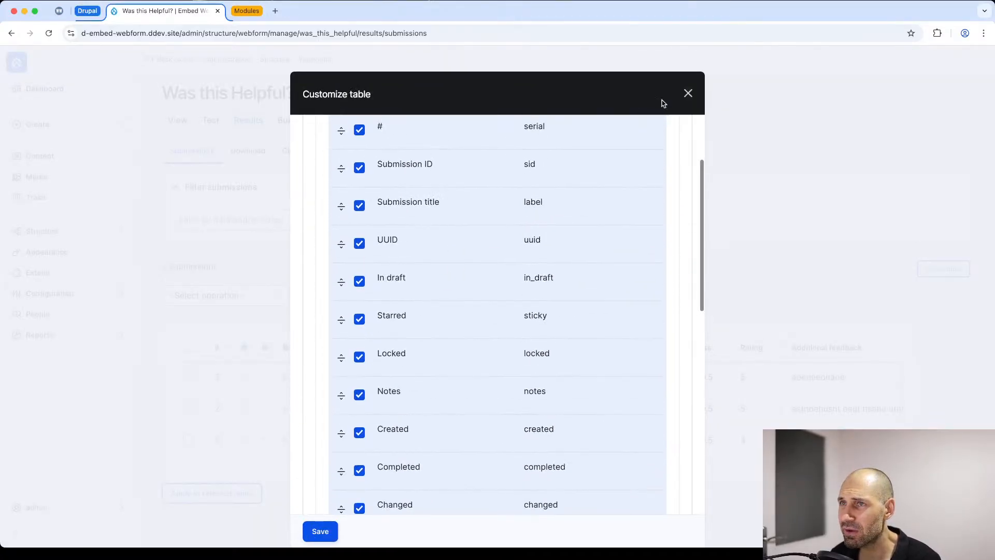
left_click(689, 94)
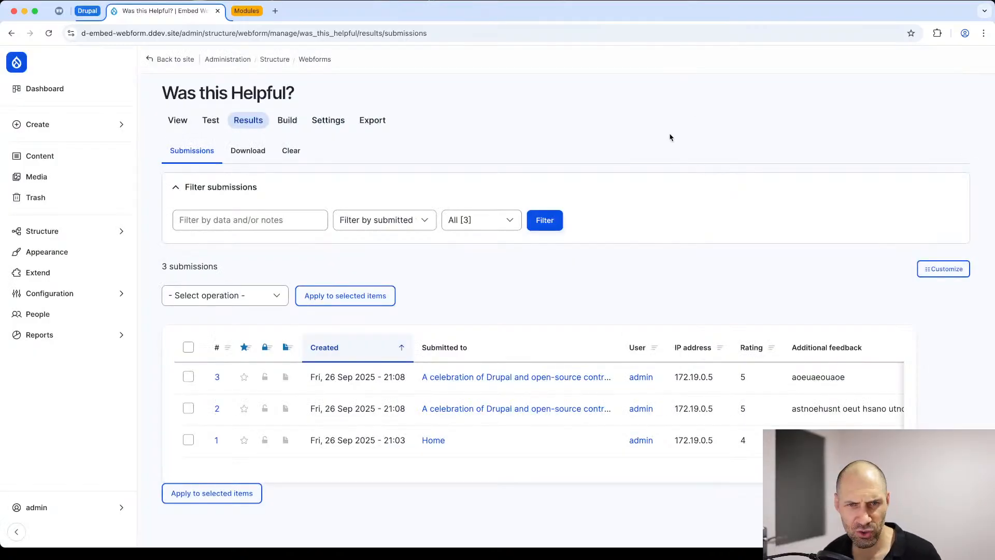
key("super+equal")
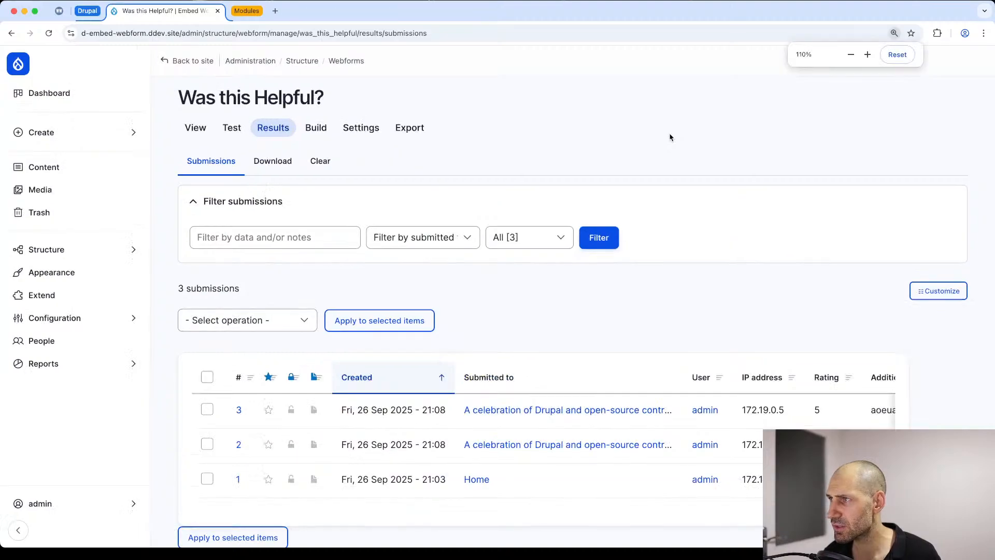
key("super+equal")
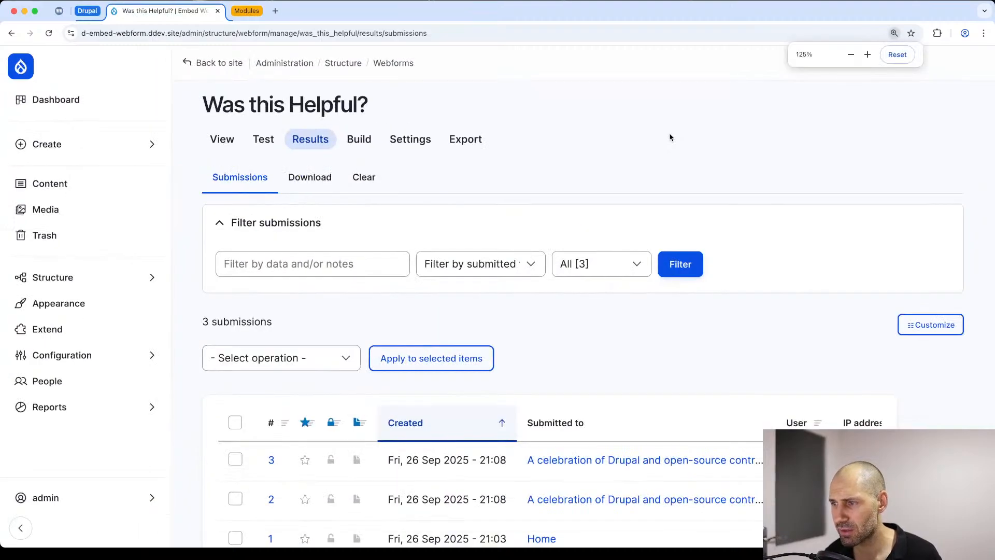
key("super+minus")
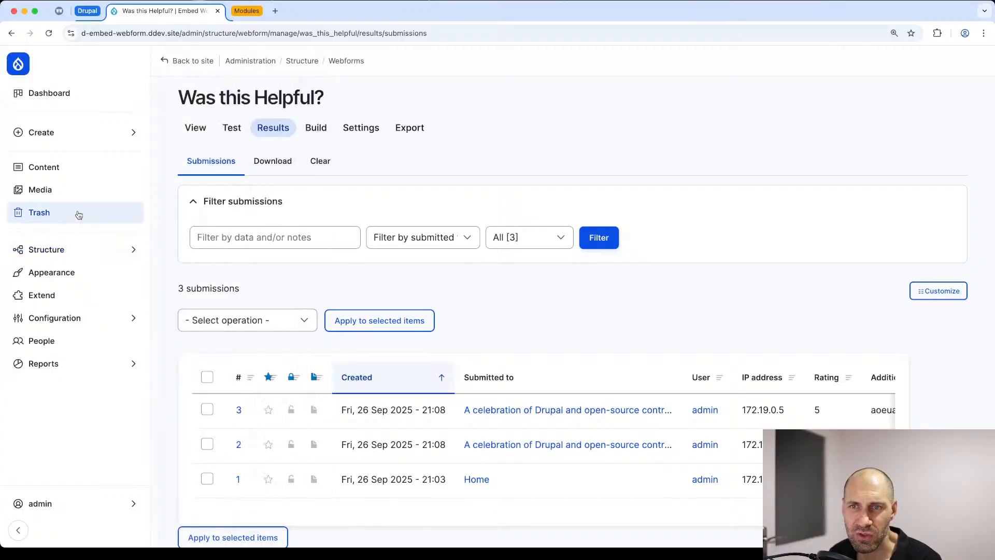
Step: Open the blog post "A celebration of Drupal and open-source contributions" and configure the rating webform block beneath it
left_click(59, 172)
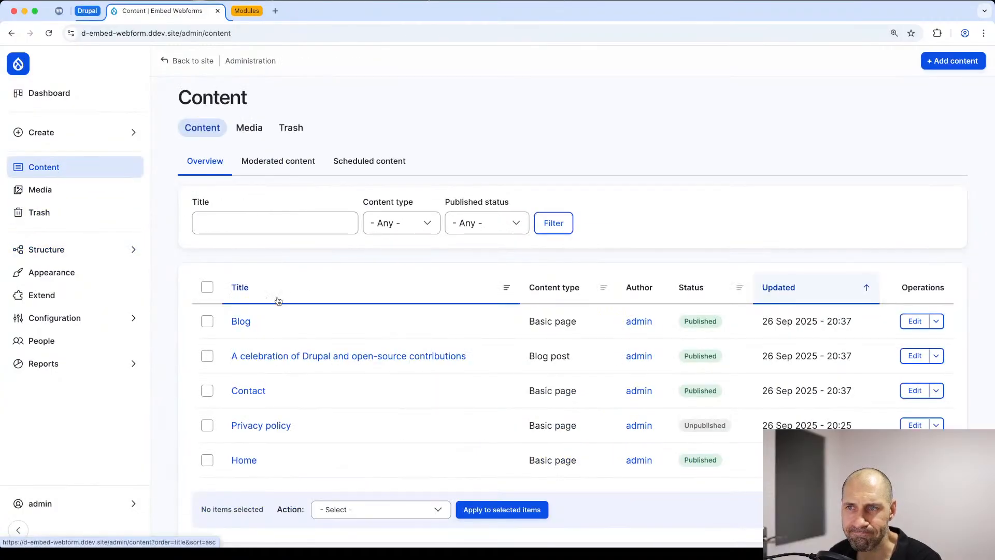
left_click(289, 358)
scroll(431, 306, "down", 10)
scroll(431, 306, "down", 15)
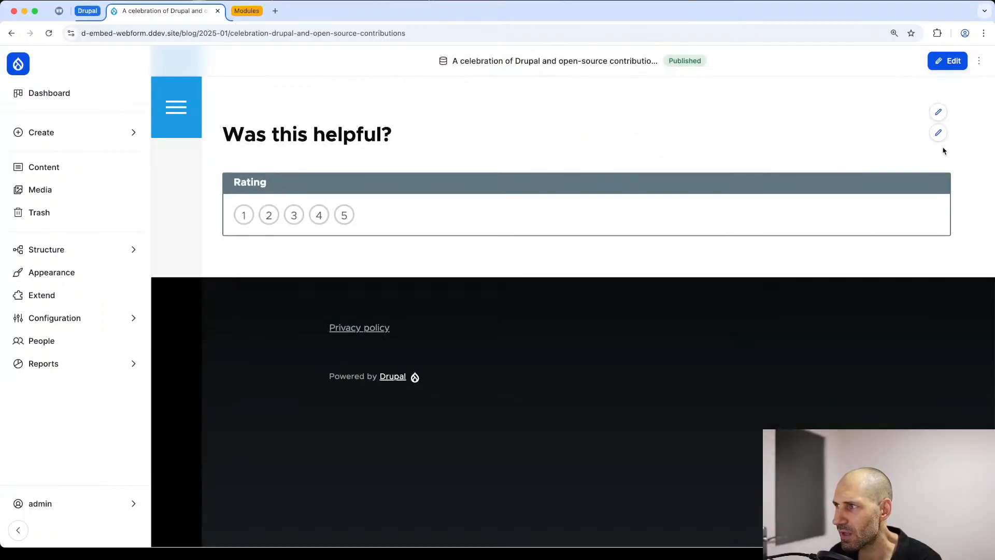
left_click(938, 112)
left_click(920, 135)
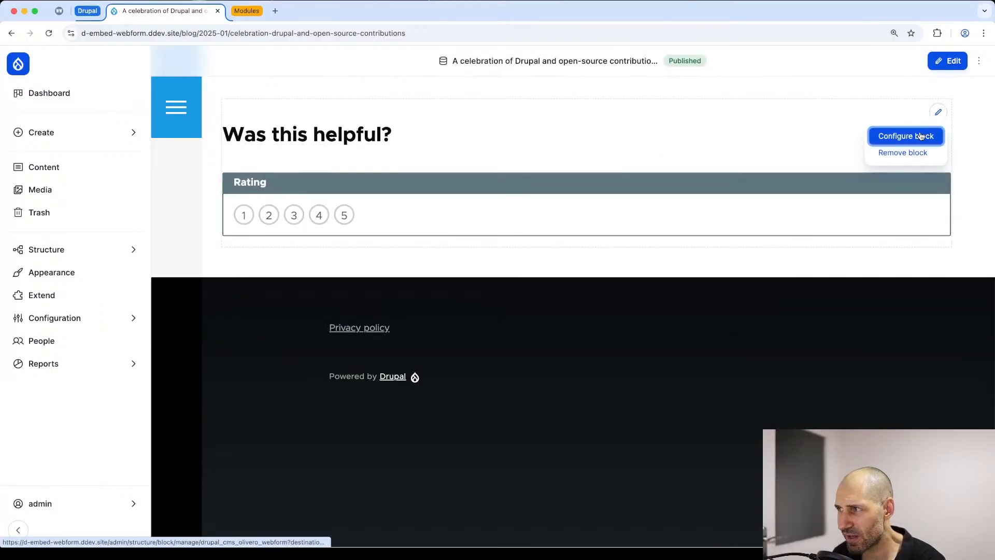
Step: Expand the block's webform settings and examine the element key and value format in the default submission data (YAML) example
scroll(282, 264, "down", 4)
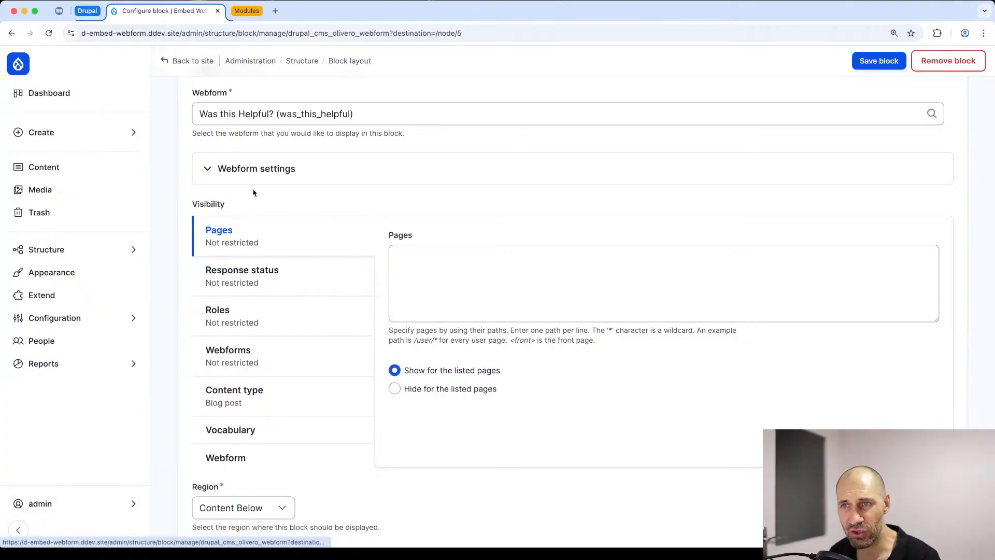
left_click(259, 171)
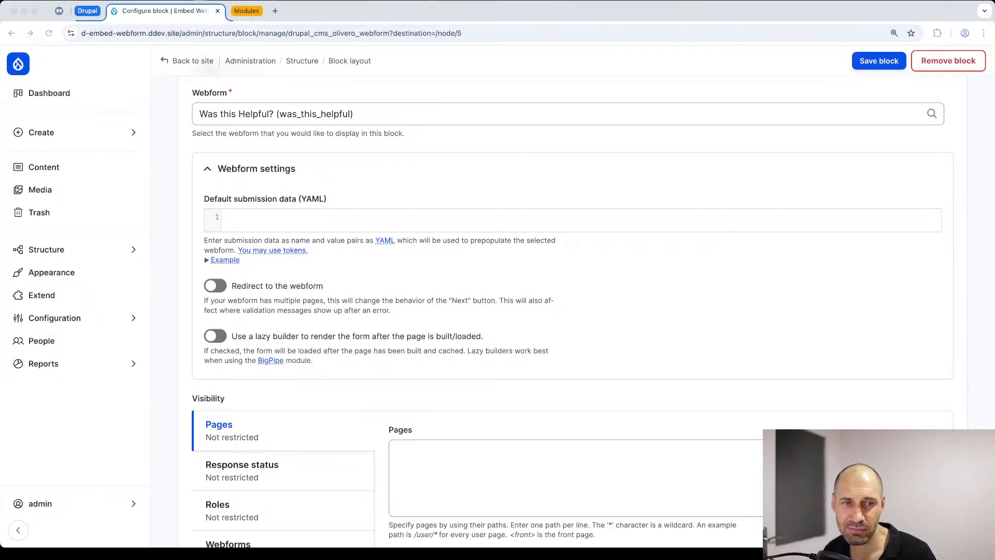
left_click(208, 262)
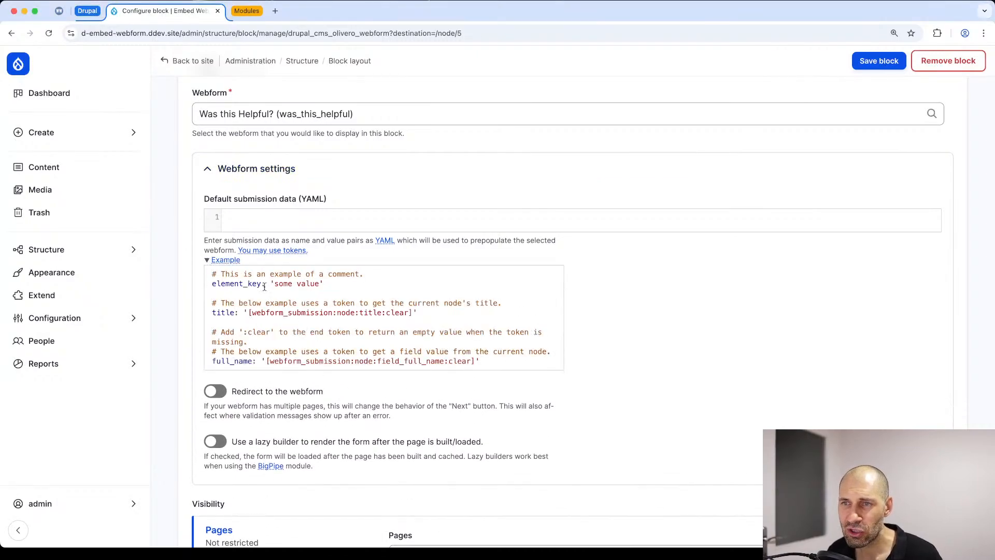
left_click_drag(262, 285, 208, 290)
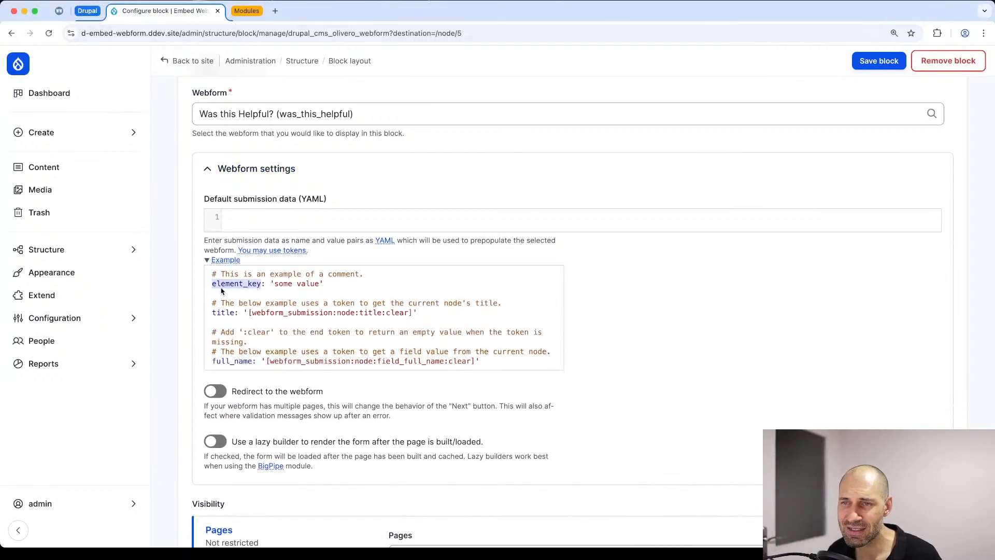
left_click(212, 291)
left_click_drag(317, 286, 275, 285)
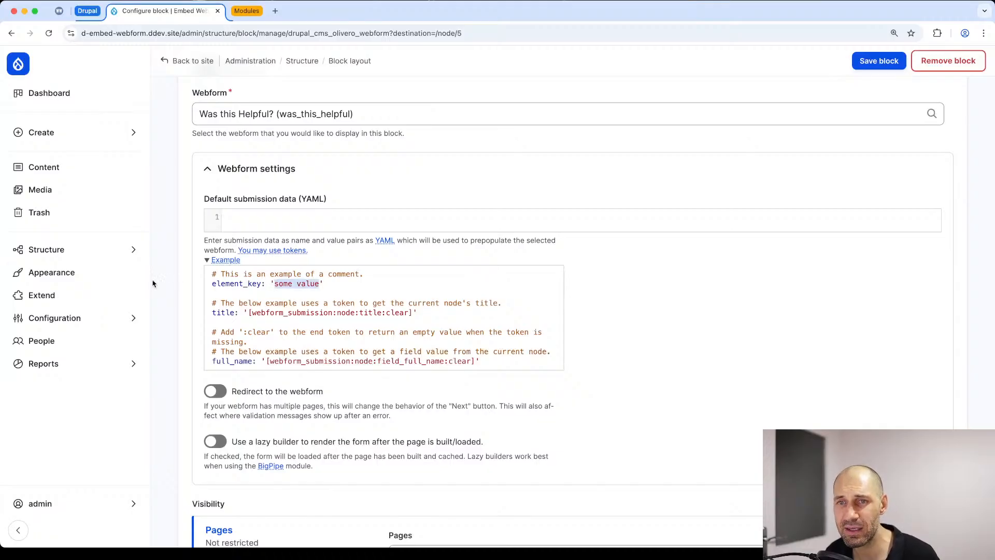
Step: Open the "Was this Helpful?" webform's elements in a separate browser tab and select the key additional_feedback
mouse_move(71, 251)
left_click(199, 329, "super")
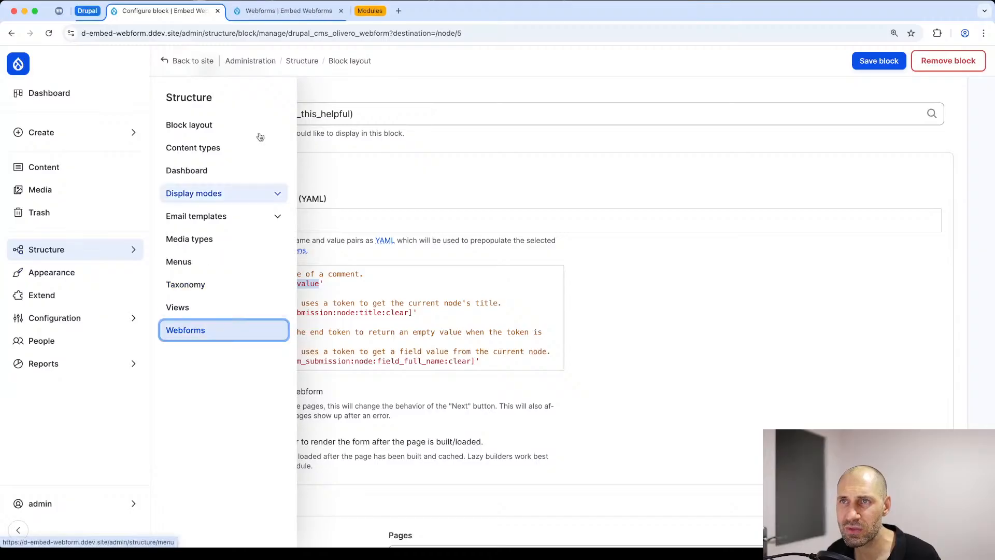
key("ctrl+Tab")
scroll(394, 300, "down", 1)
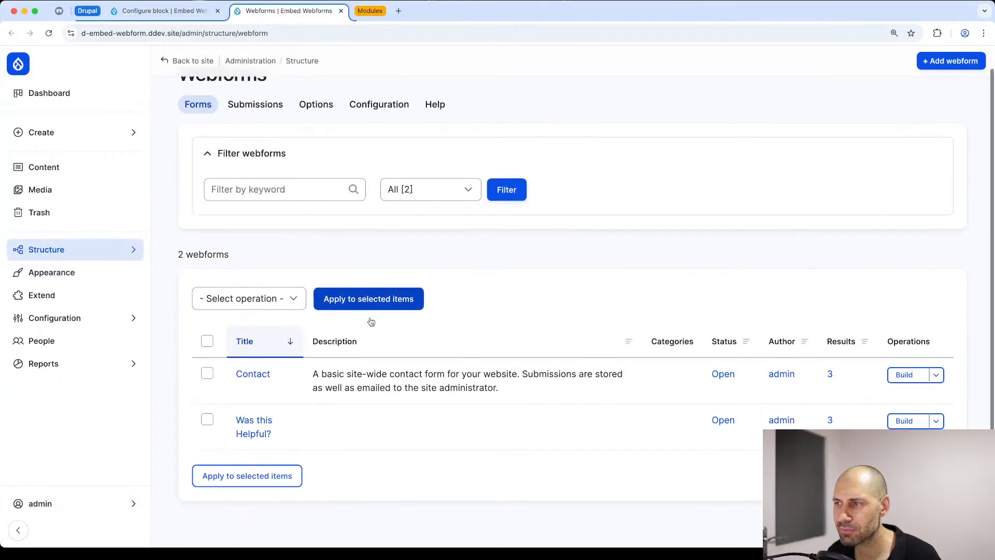
left_click(887, 419)
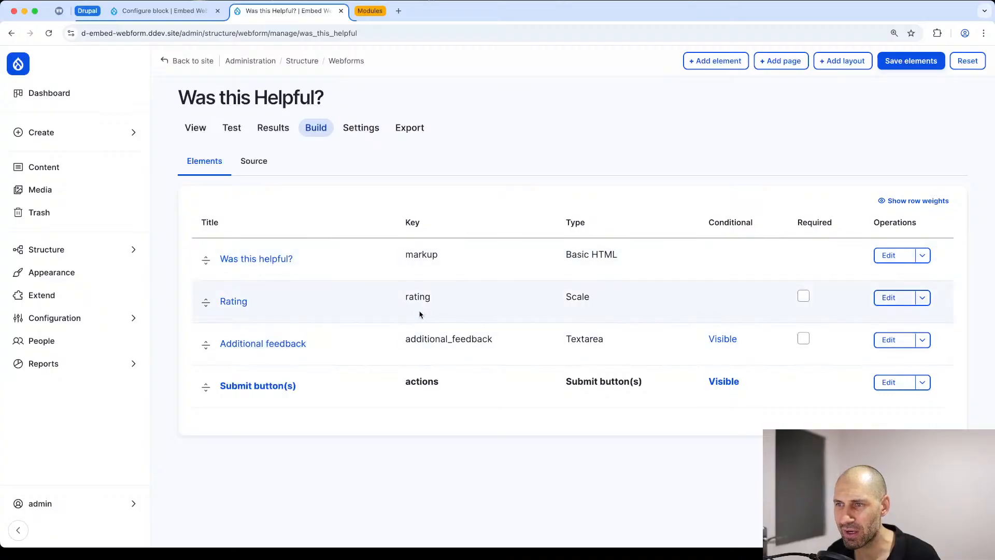
double_click(432, 337)
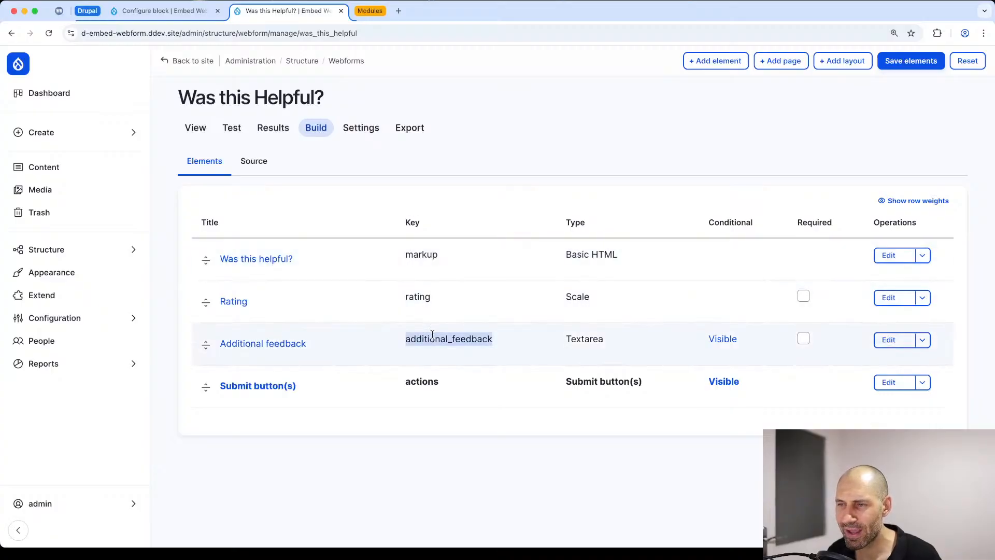
Step: Copy the additional_feedback key into the block's default submission data (YAML) and give it the value 'Add details here'
left_click(413, 340)
left_click_drag(406, 339, 497, 341)
key("super+c")
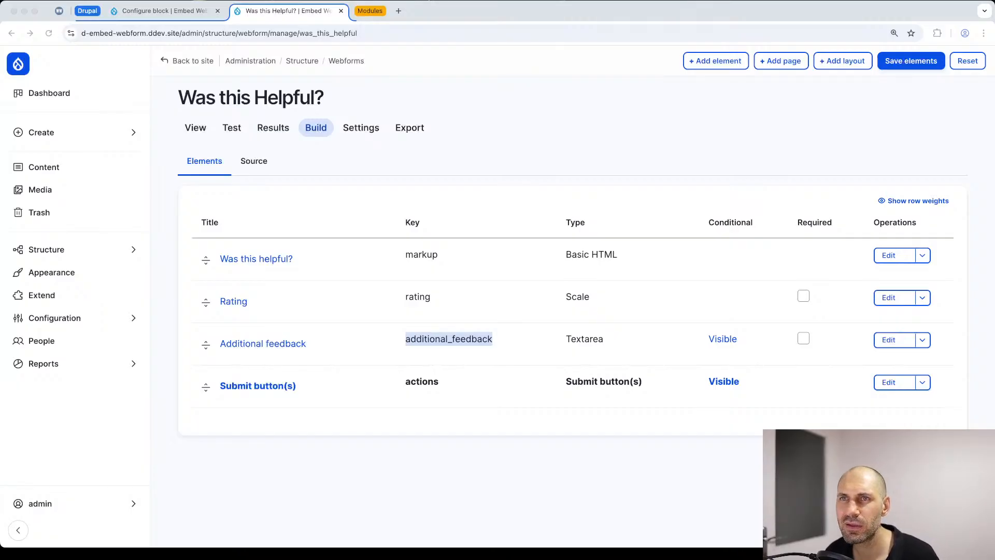
left_click(222, 15)
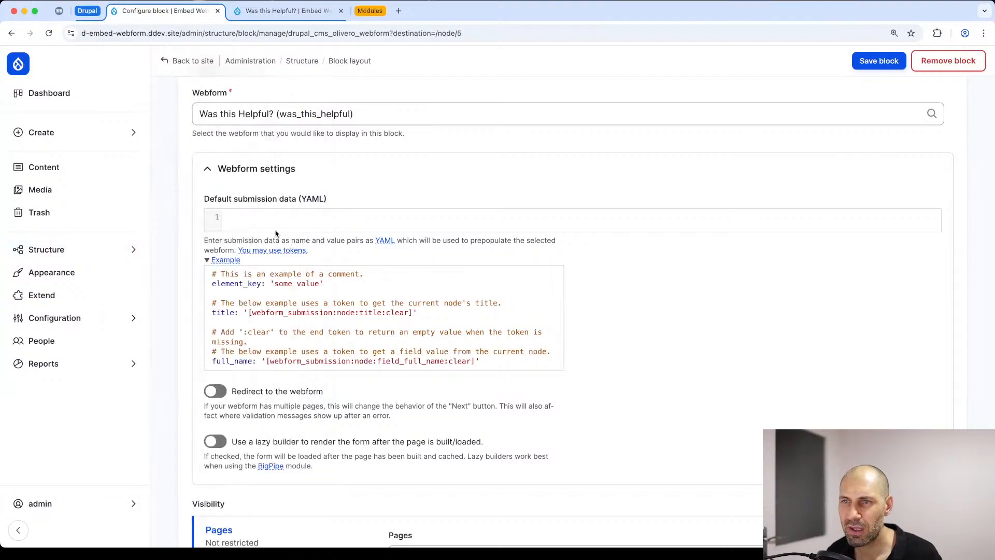
key("super+v")
type(":")
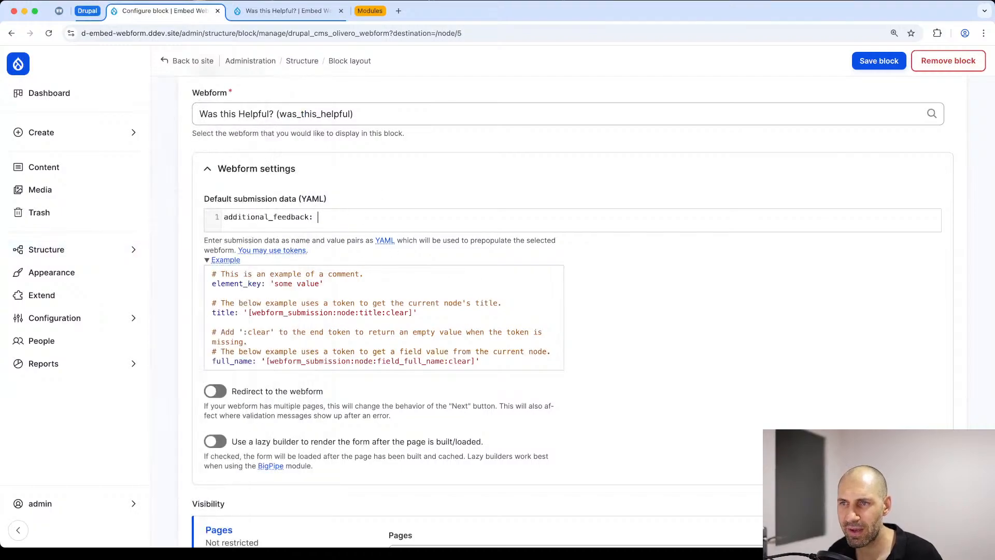
type(" '")
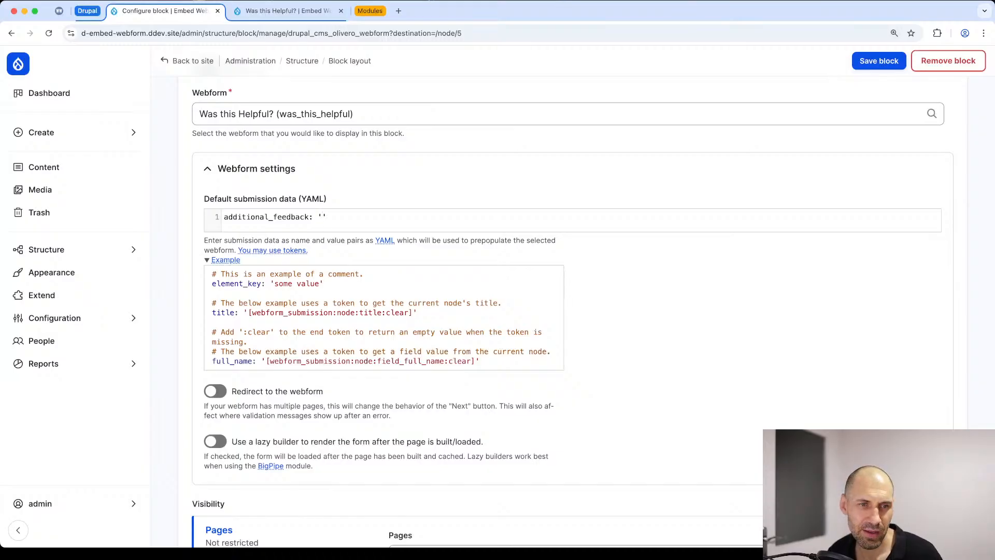
type("Add ")
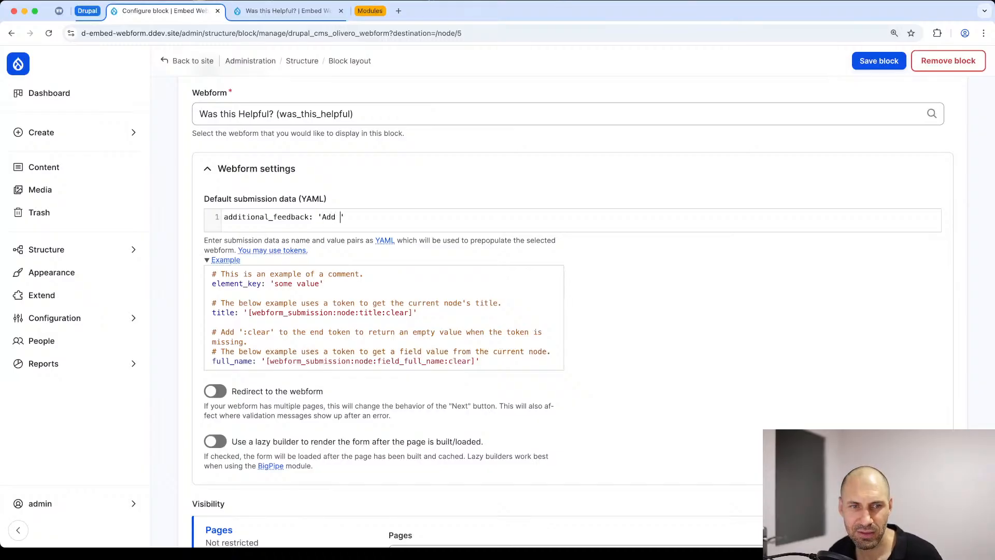
type("details here")
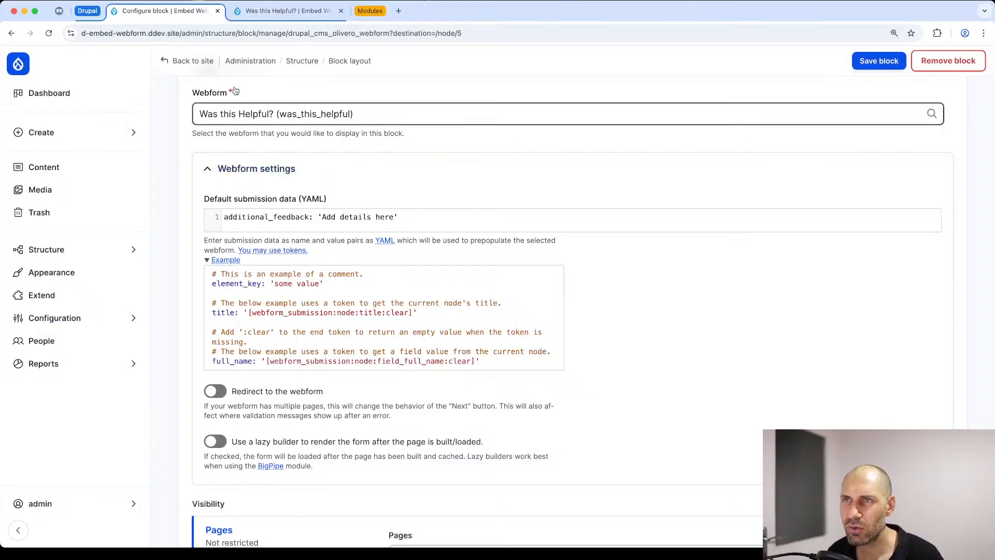
Step: Copy the additional_feedback key again from the webform's elements, replace the key in the block's YAML with it, and save the block
left_click(287, 11)
right_click(466, 336)
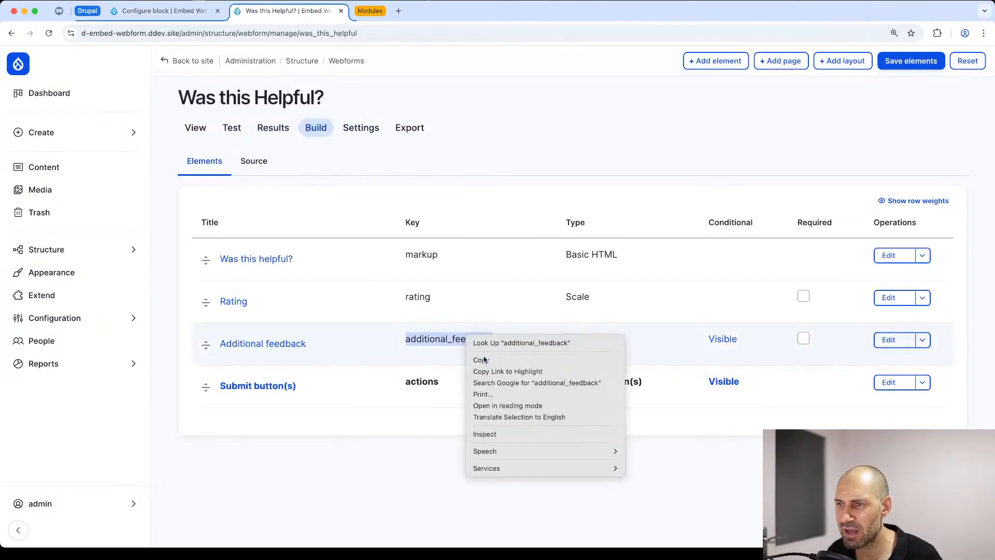
left_click(484, 360)
left_click(164, 11)
double_click(259, 217)
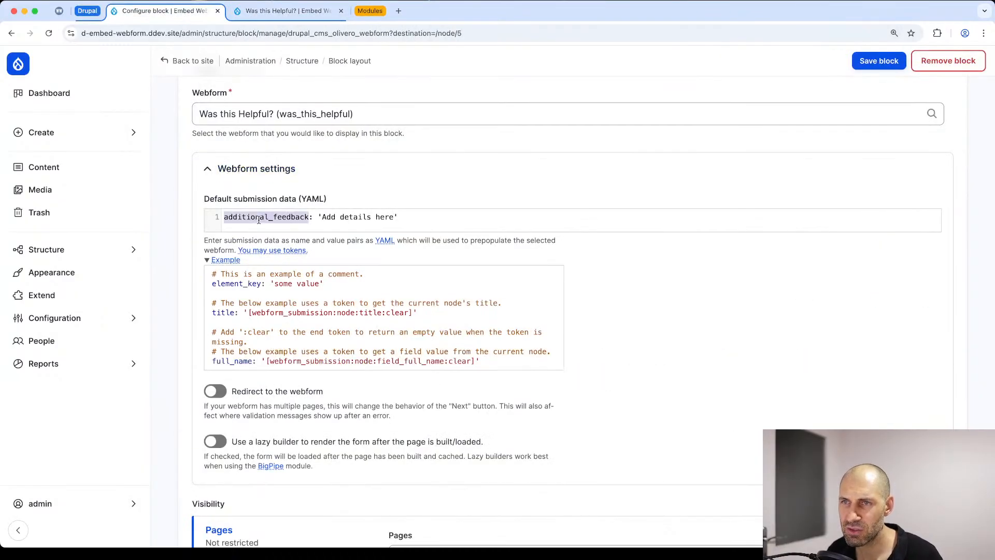
key("super+v")
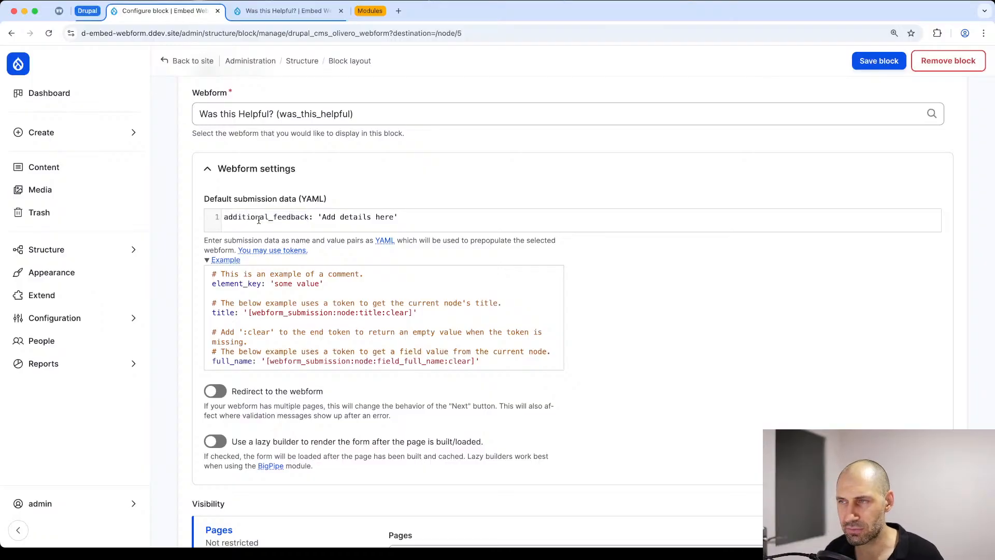
left_click(879, 60)
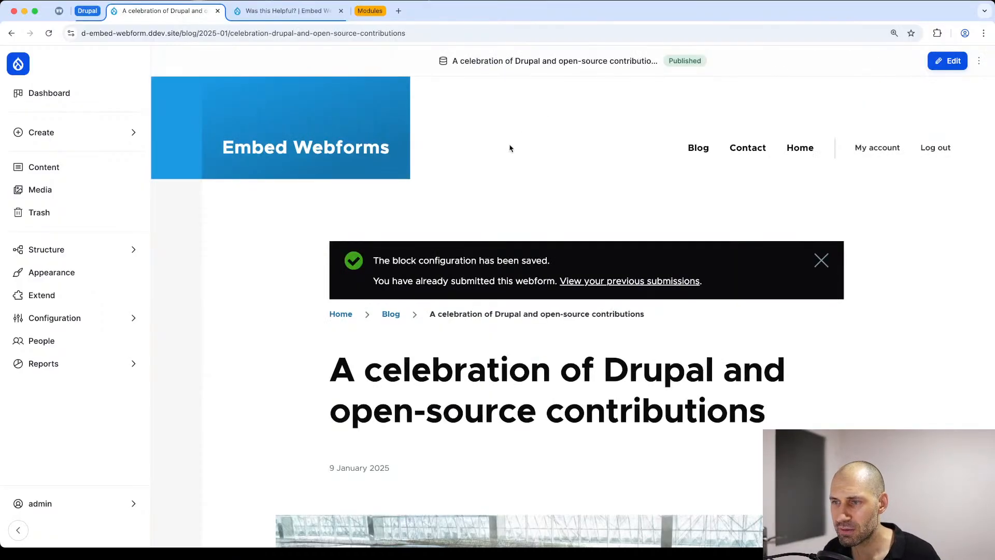
Step: Choose rating 3 in the form beneath the blog post and check the prepopulated text in Additional feedback
scroll(509, 148, "down", 20)
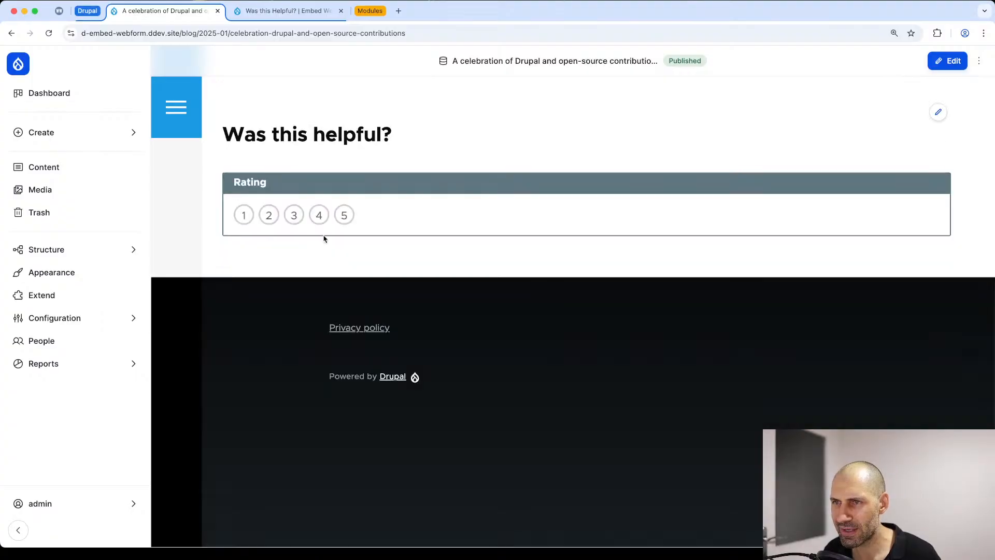
left_click(318, 214)
left_click(294, 215)
triple_click(287, 271)
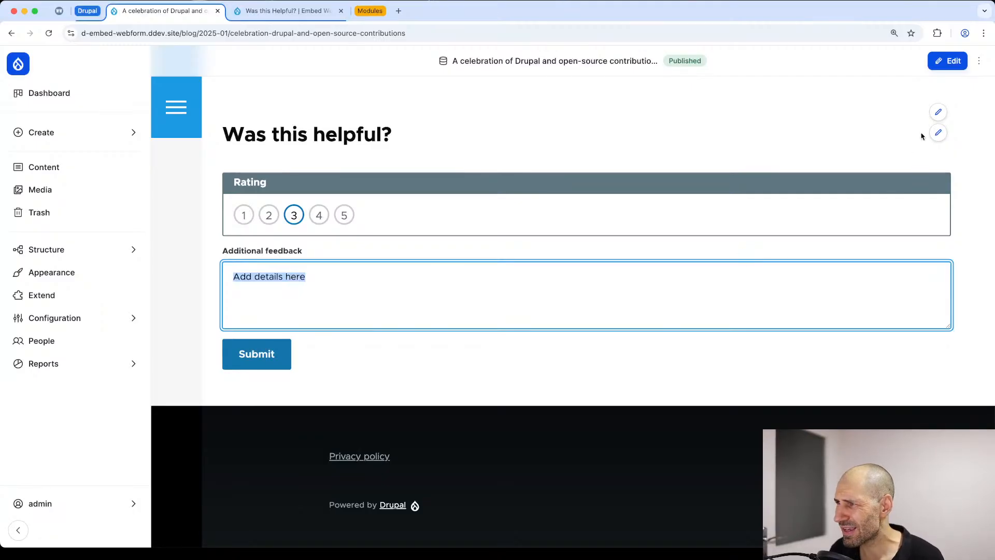
Step: Reopen the rating block's configuration and expand its webform settings and the default submission data example
left_click(938, 111)
left_click(905, 136)
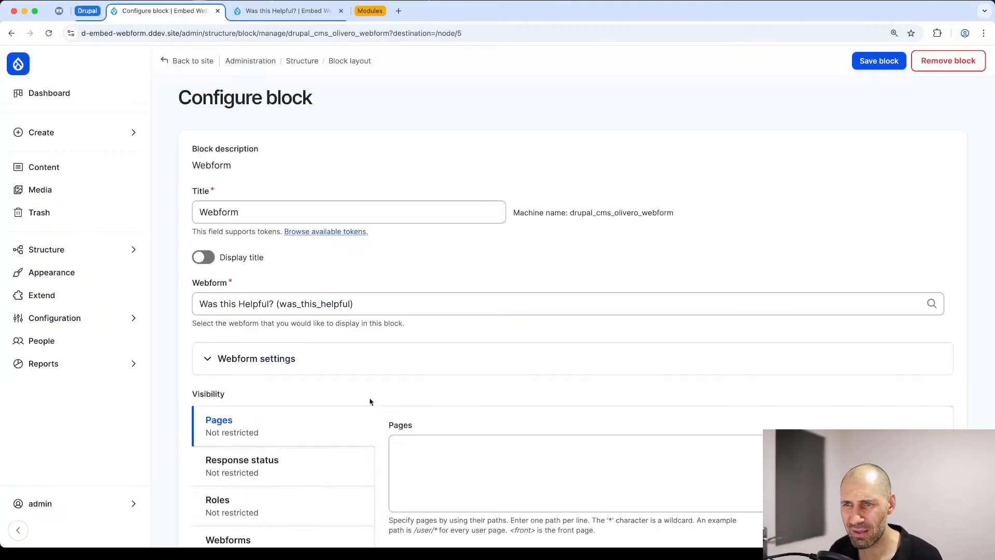
left_click(289, 372)
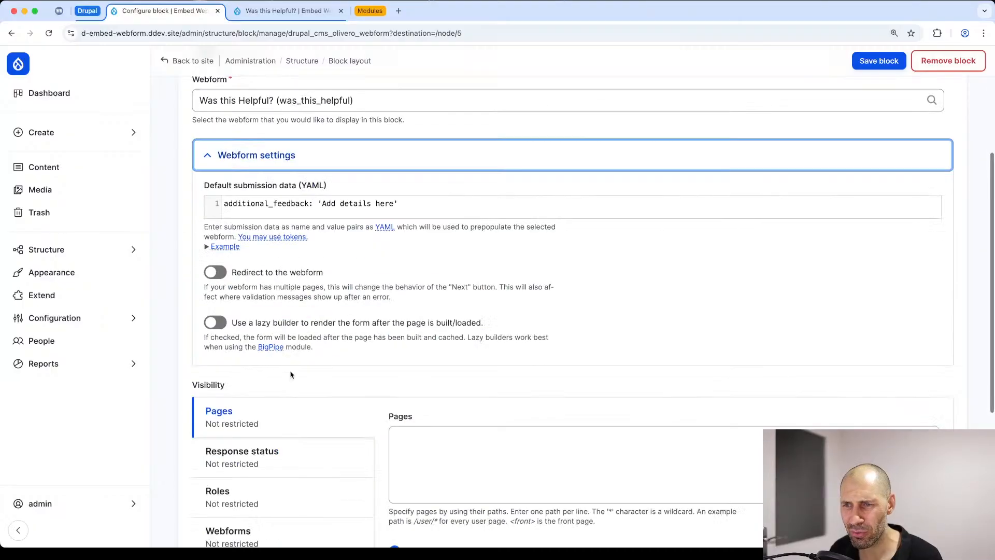
left_click(211, 248)
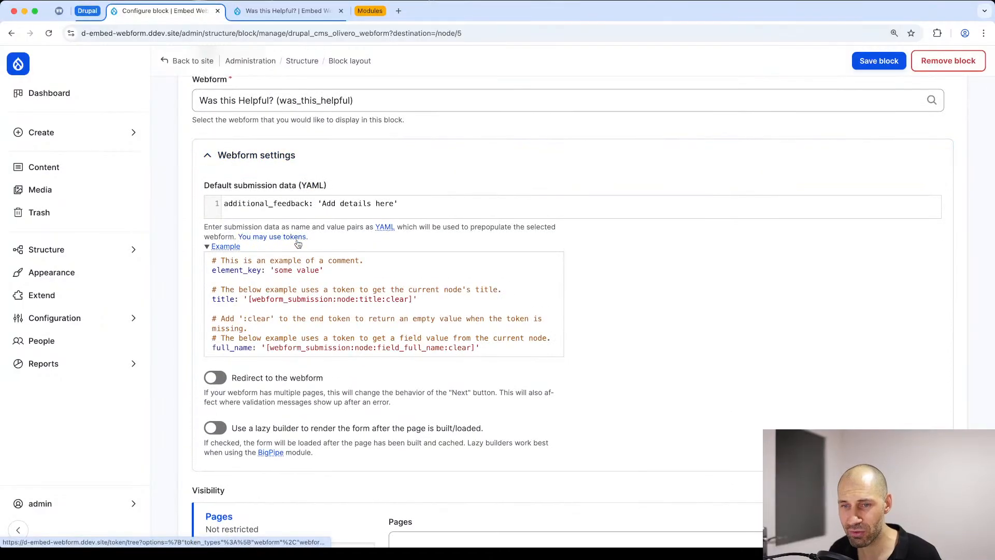
Step: Browse the available tokens for default submission data, examining the current date and current page groups, and close the token list
left_click(298, 242)
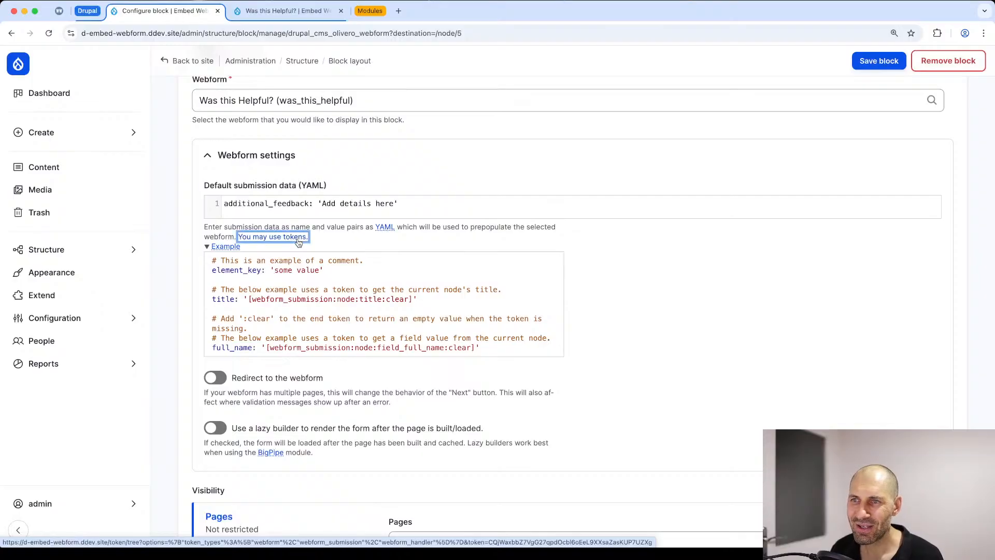
left_click_drag(734, 333, 546, 98)
scroll(584, 125, "up", 1)
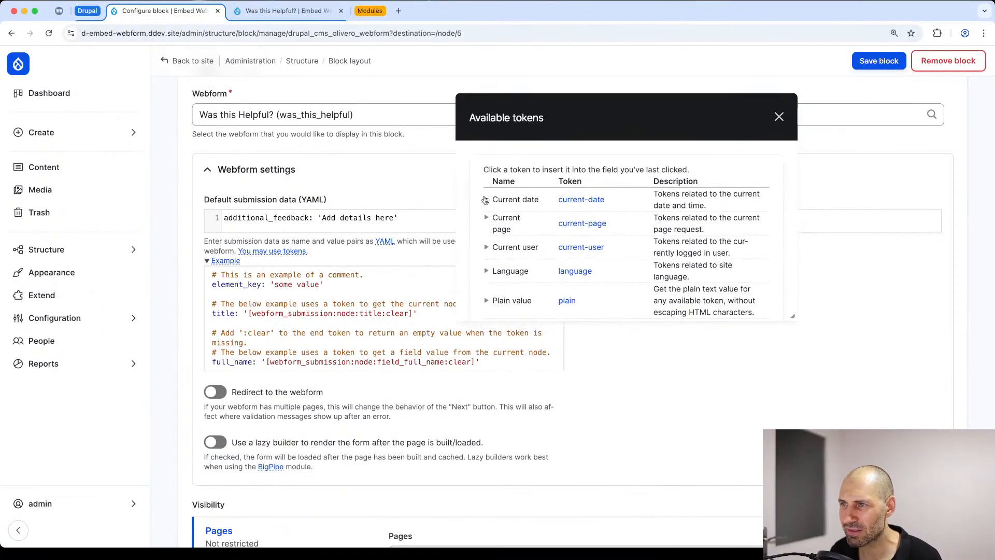
left_click(485, 200)
left_click(485, 200)
left_click(487, 222)
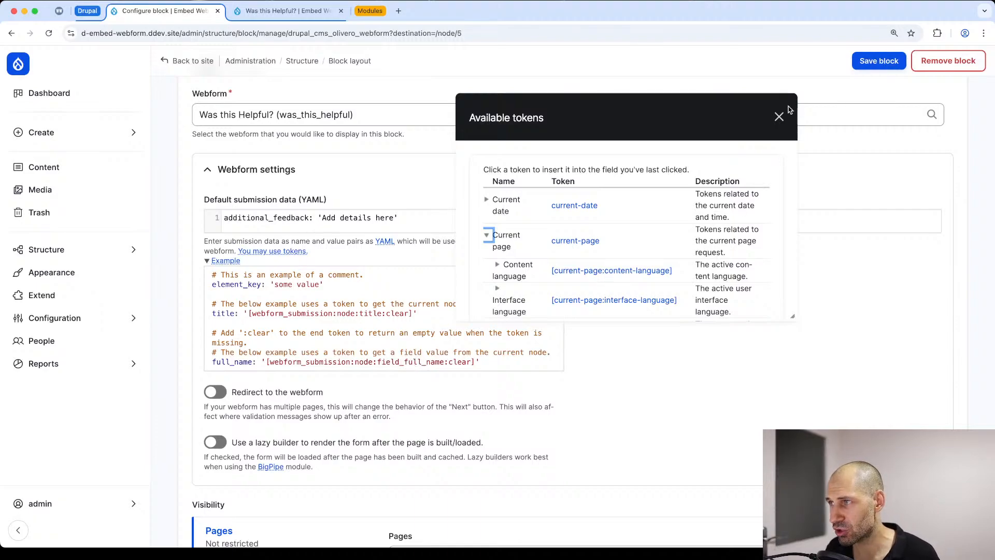
left_click(779, 119)
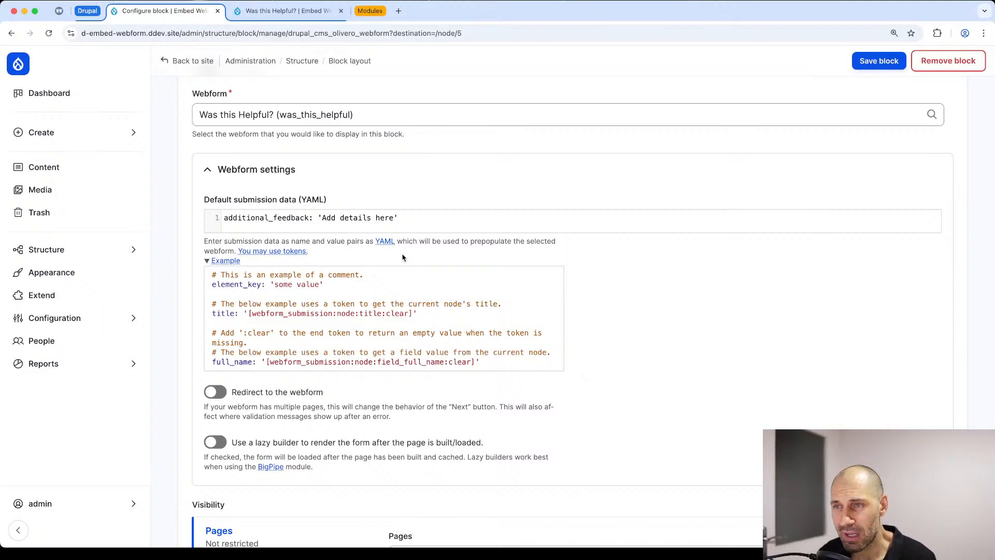
Step: Collapse the webform settings, leave the block unsaved, and view the rating form on the post "A celebration of Drupal and open-source contributions"
scroll(308, 191, "up", 3)
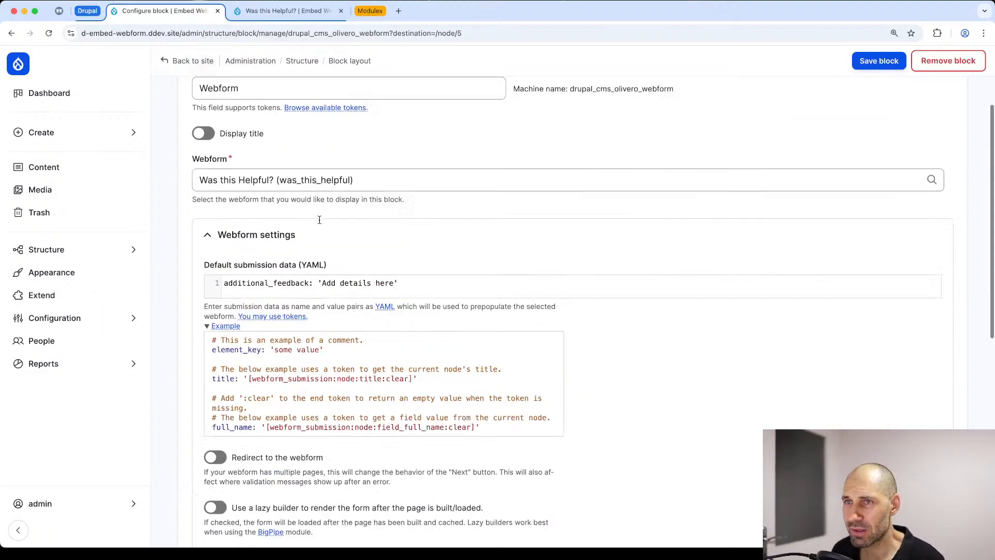
left_click(212, 261)
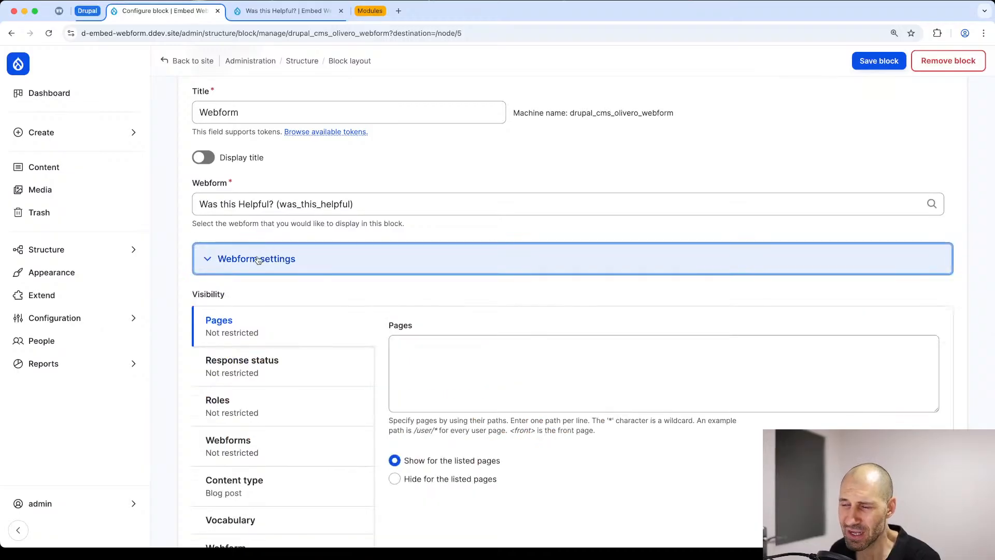
left_click(55, 170)
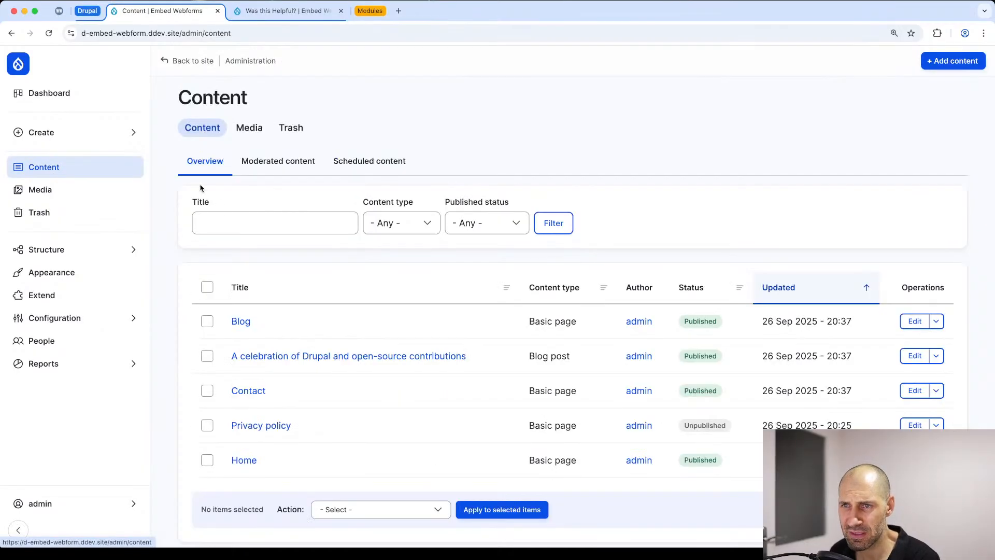
left_click(284, 356)
scroll(280, 355, "down", 20)
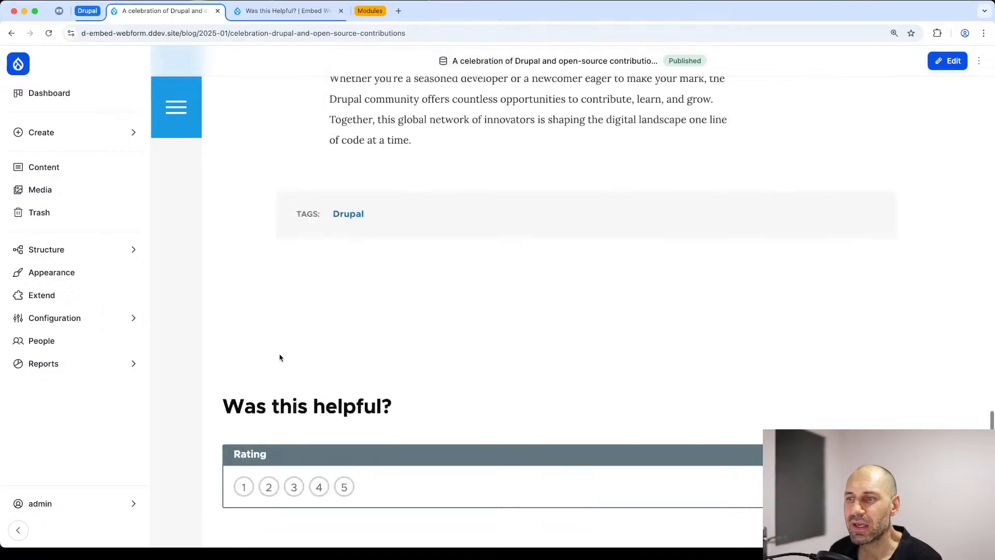
scroll(274, 337, "down", 2)
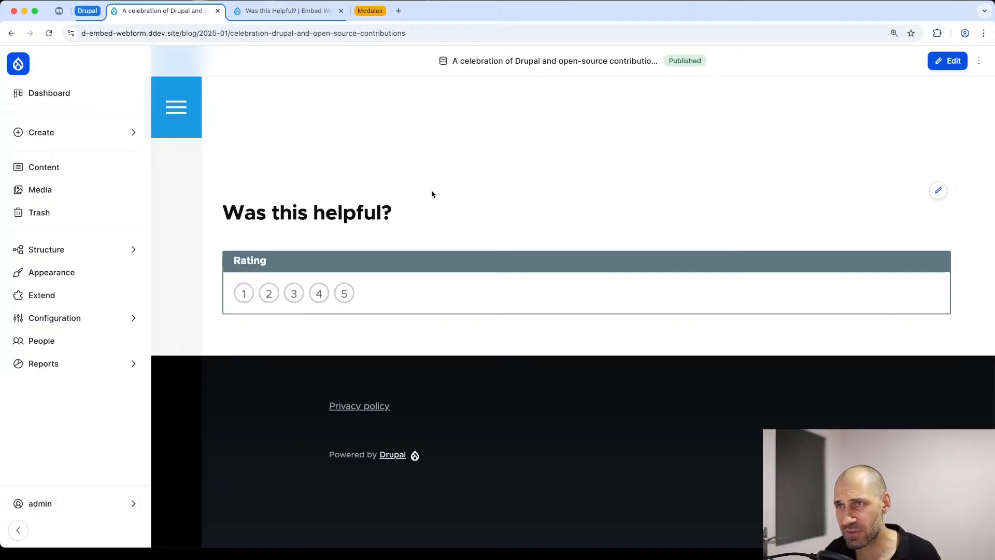
Step: Review the Paragraphs module's project page on Drupal.org, including its overview, features and Composer install command
left_click(369, 10)
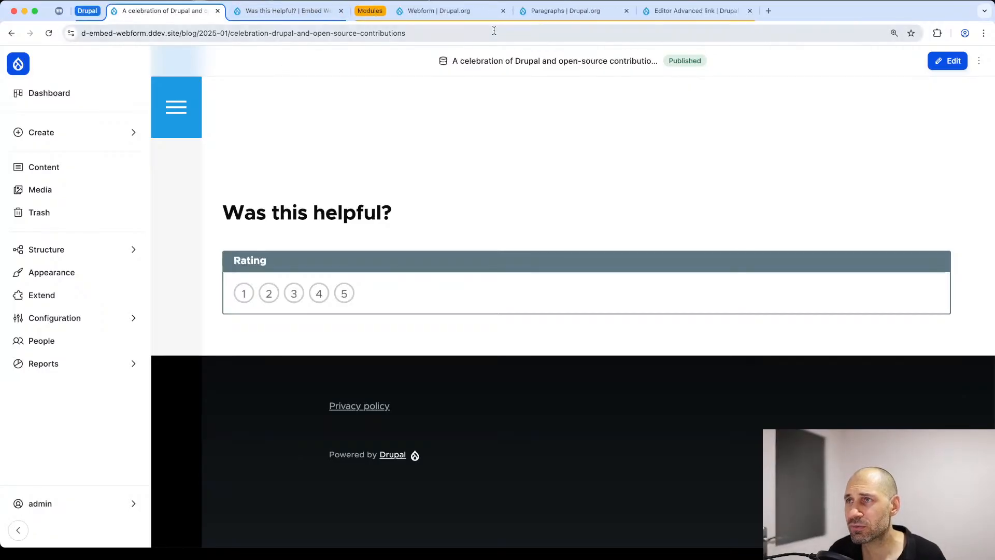
left_click(552, 15)
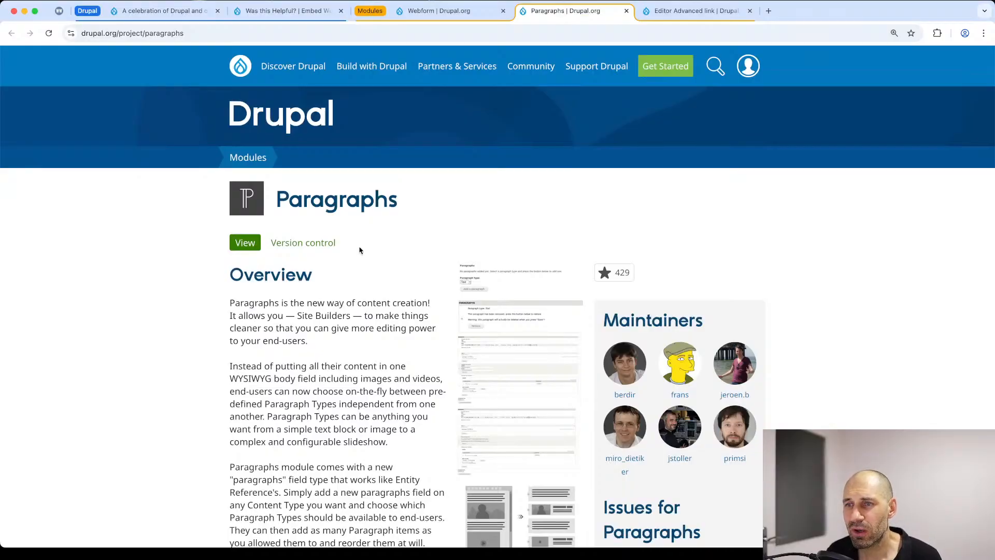
scroll(361, 253, "down", 5)
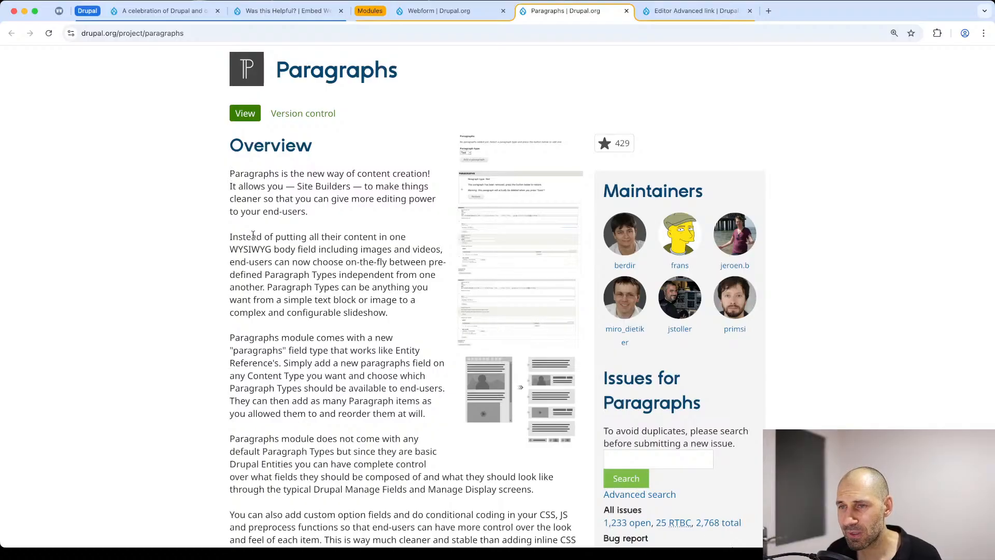
scroll(253, 235, "down", 3)
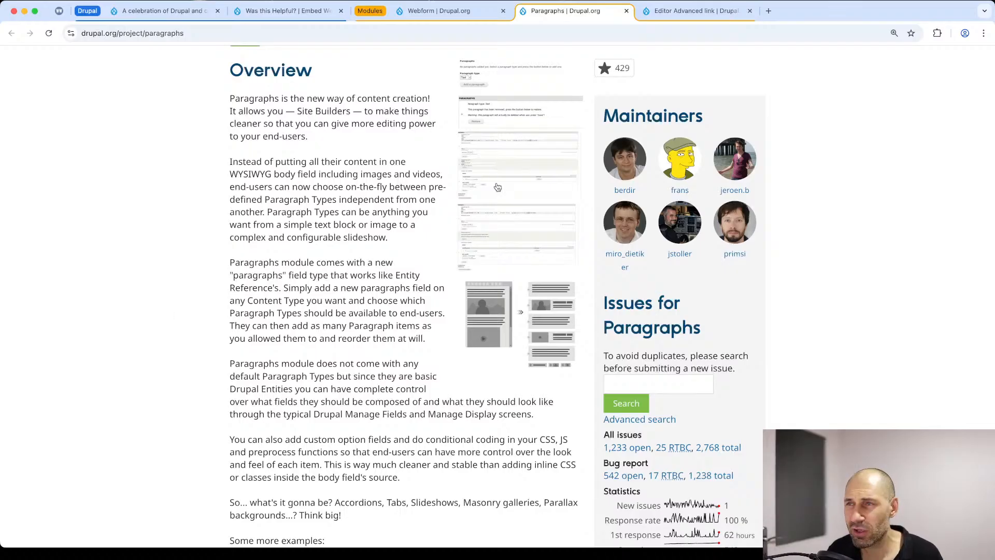
scroll(468, 280, "down", 20)
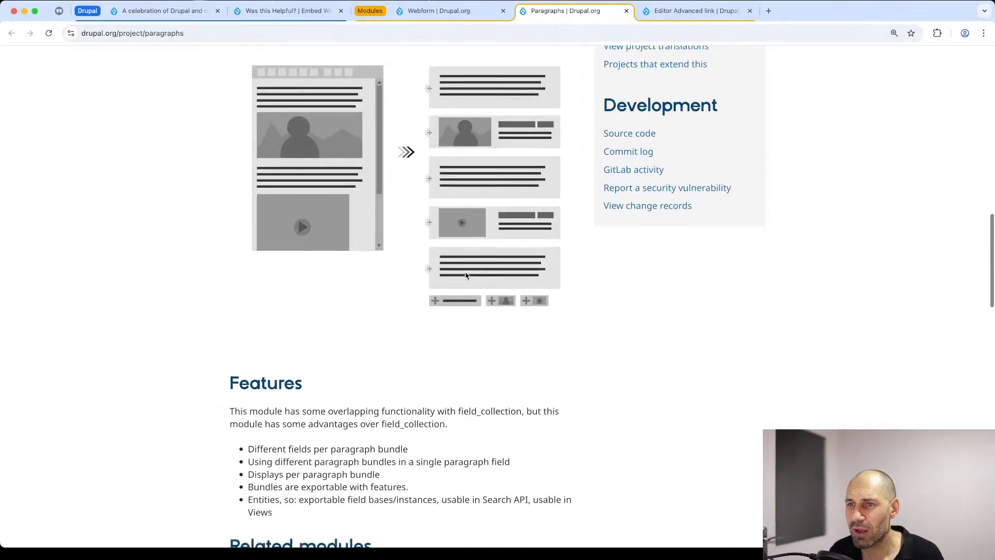
scroll(464, 276, "down", 3)
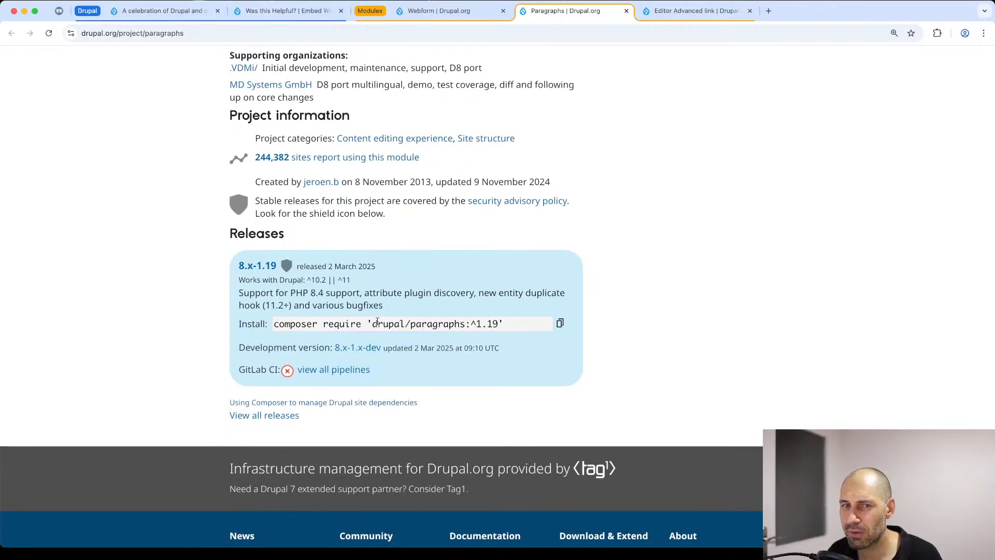
Step: Return to the Drupal site and install the Paragraphs module together with its required Entity Reference Revisions module
left_click(163, 11)
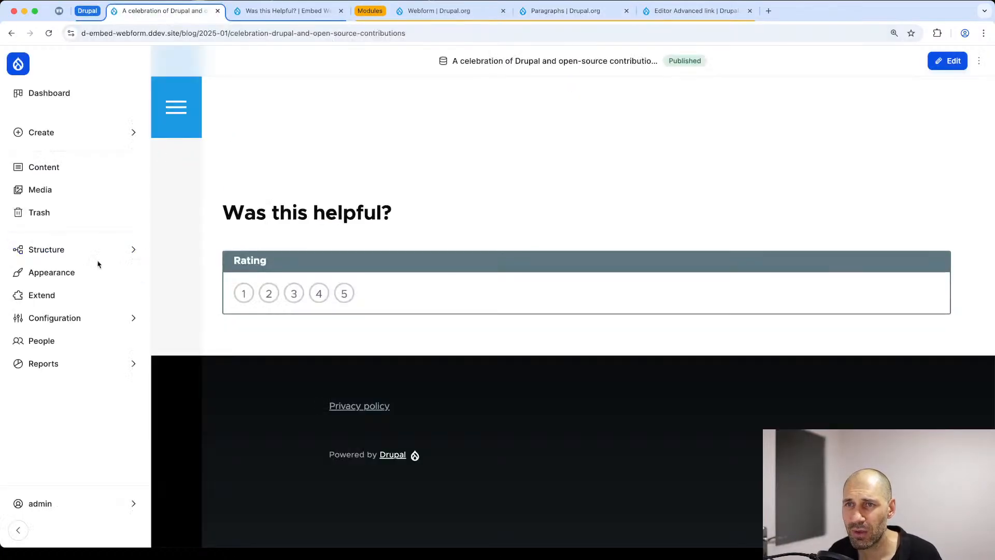
left_click(23, 296)
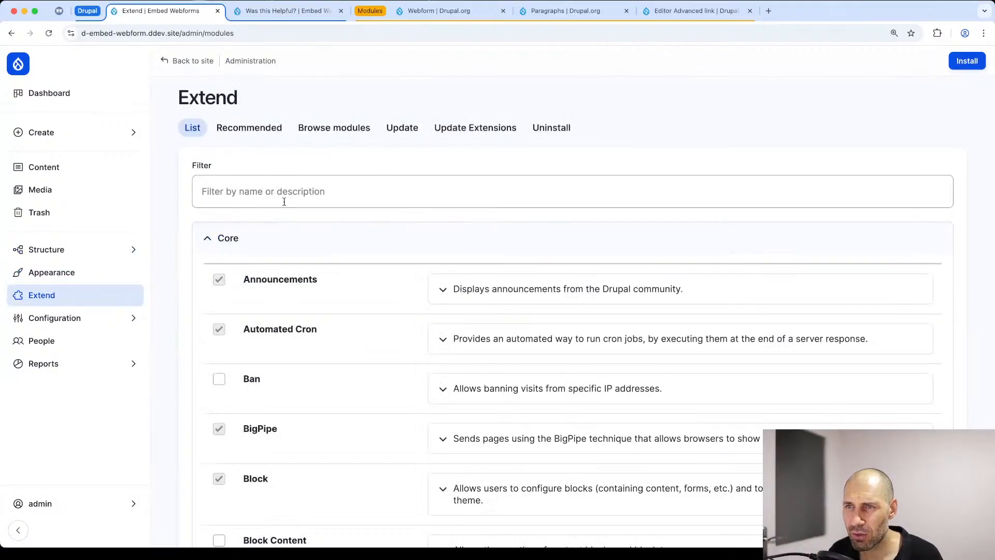
left_click(284, 201)
type("prag")
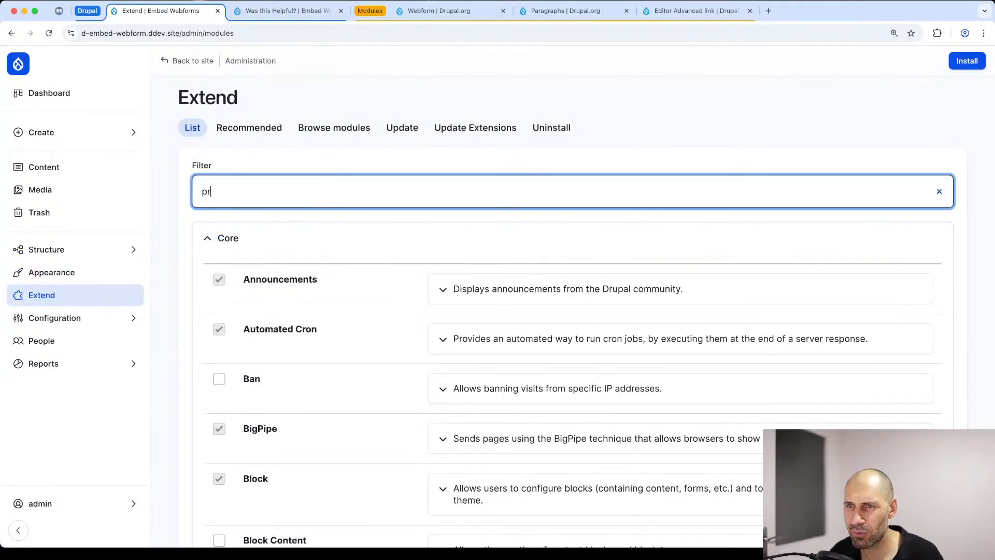
key("BackSpace")
key("BackSpace")
key("BackSpace")
key("BackSpace")
type("graphs")
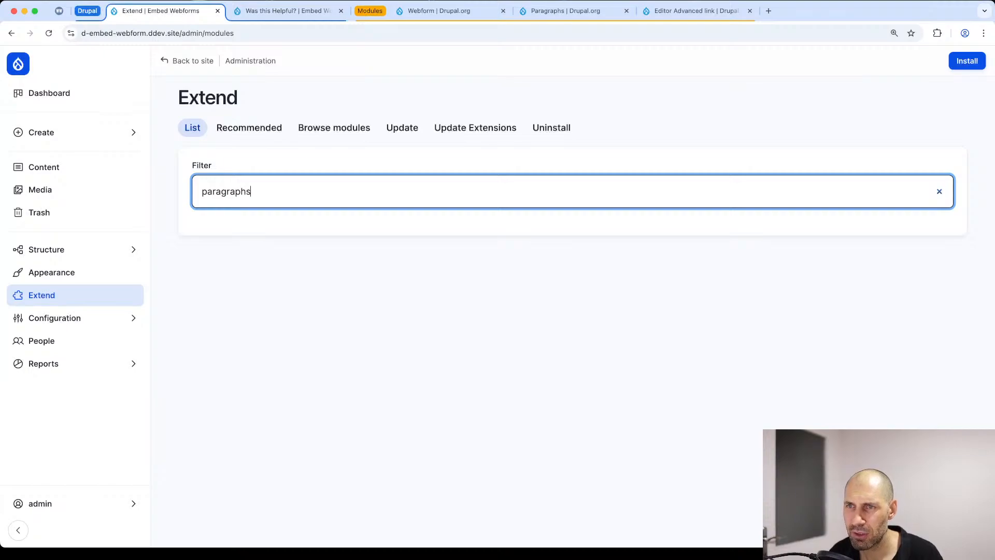
left_click(219, 280)
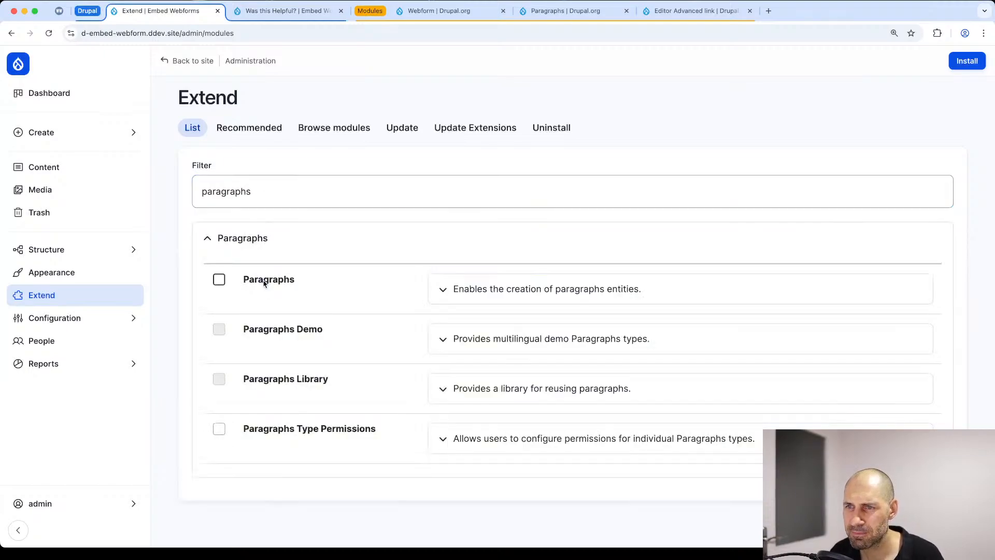
left_click(966, 60)
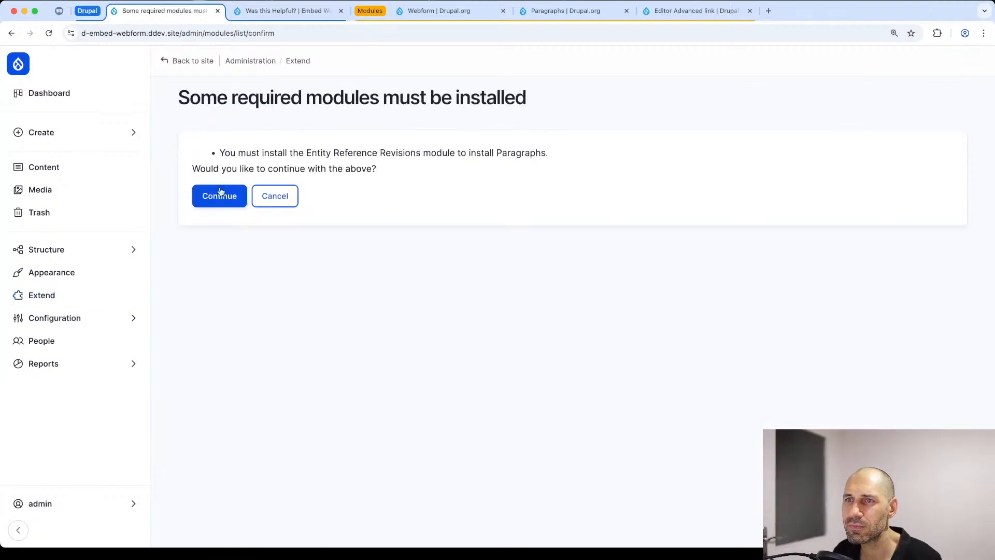
left_click(221, 199)
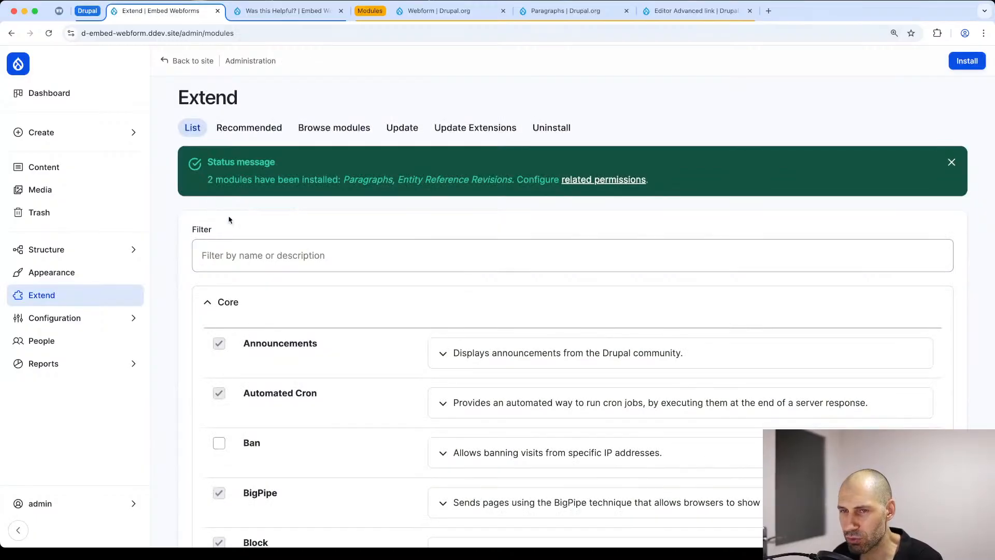
Step: Create a paragraph type labelled "Webform" and save it to continue to its field management
left_click(68, 254)
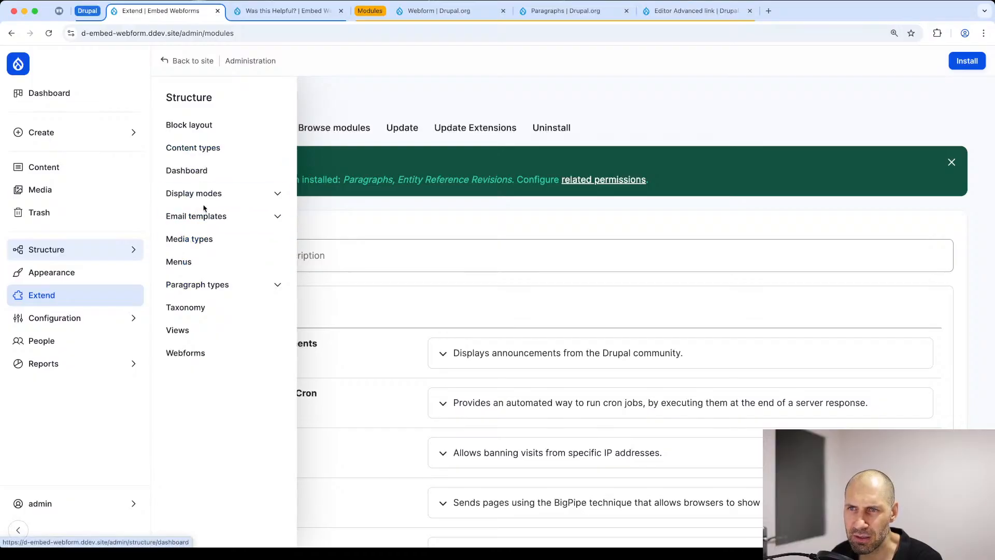
left_click(207, 288)
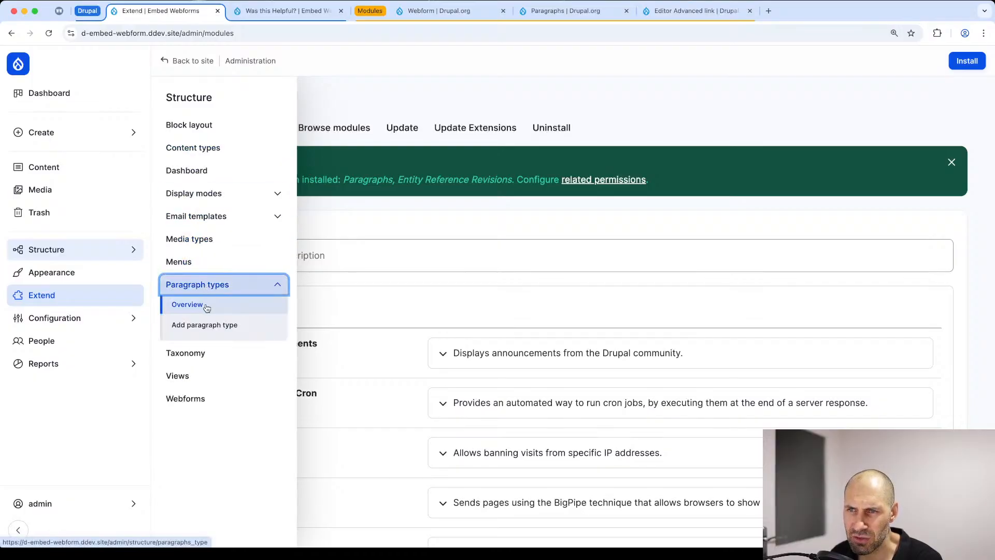
left_click(205, 325)
left_click(258, 178)
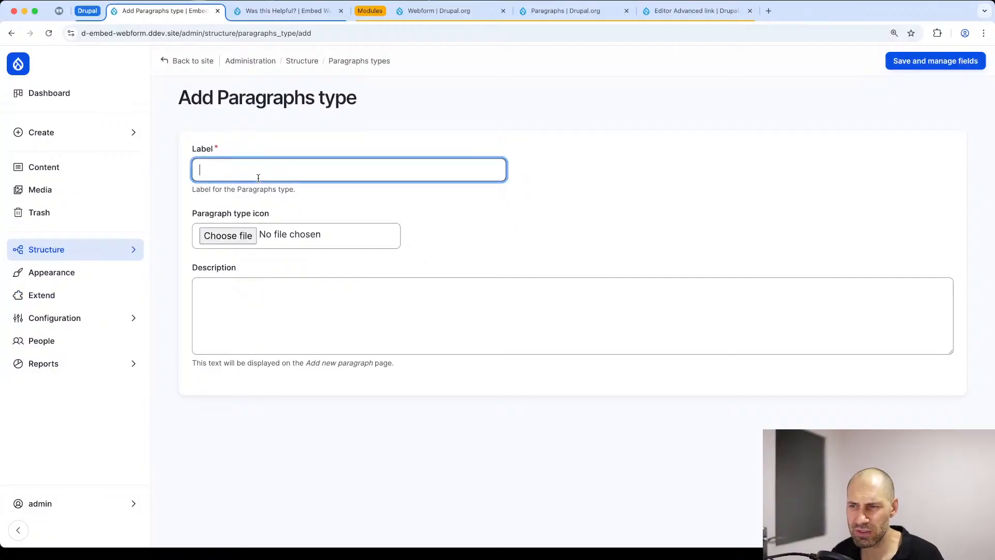
type("Webof")
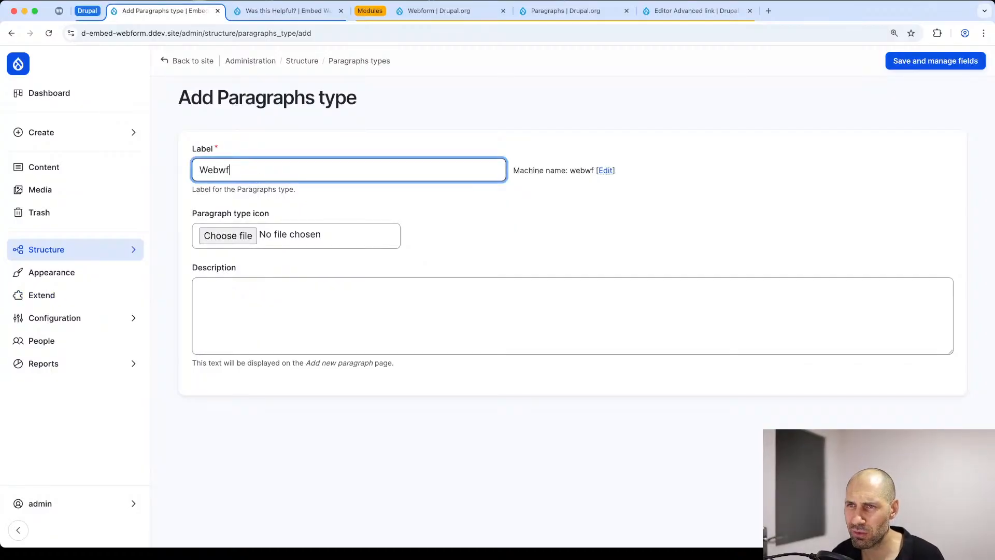
key("BackSpace")
type("r")
key("BackSpace")
key("BackSpace")
type("form")
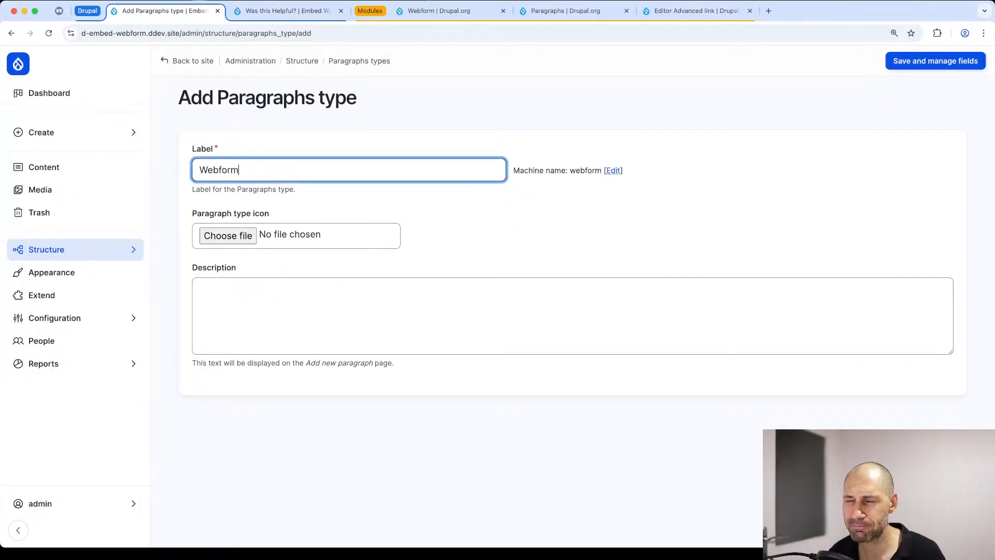
left_click(941, 64)
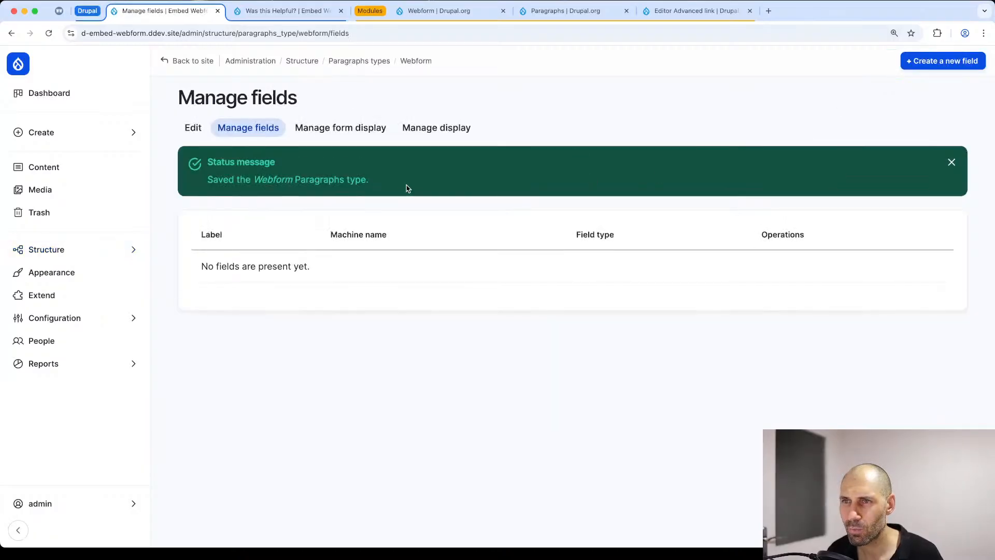
Step: Start a new reference field on the Webform paragraph type and choose Webform as its field type
left_click(929, 64)
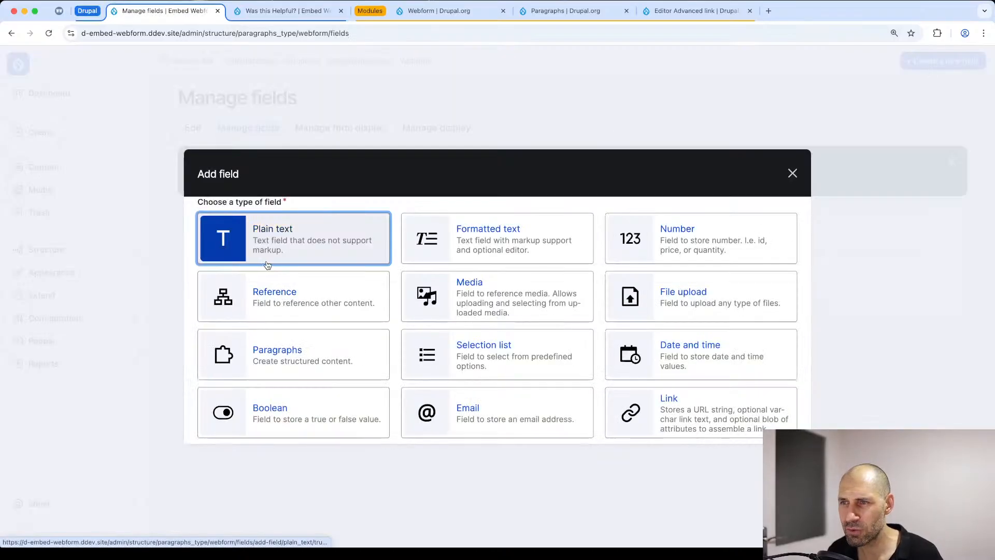
left_click(270, 304)
scroll(239, 409, "down", 1)
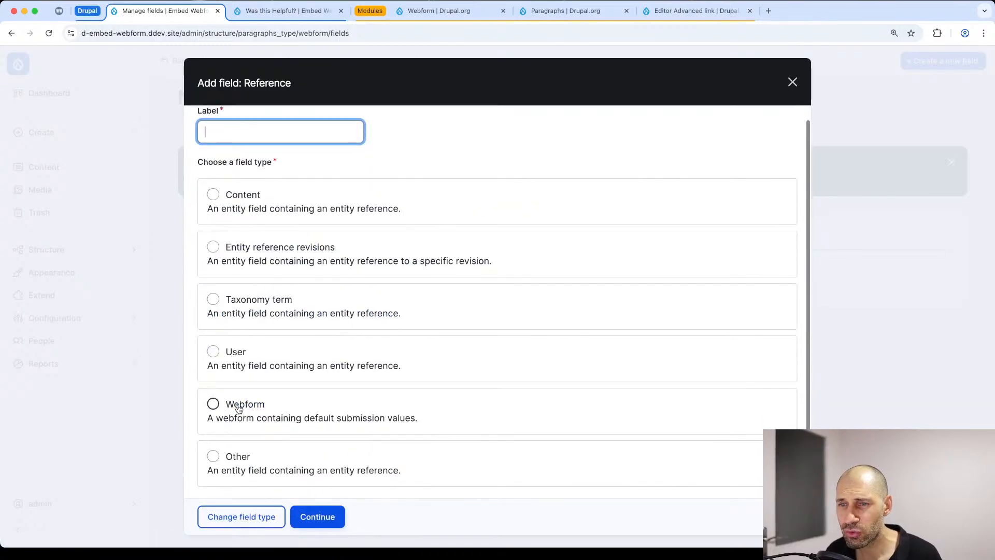
left_click(239, 410)
Step: Label the new reference field "Webform" and save it with its default settings
left_click(250, 140)
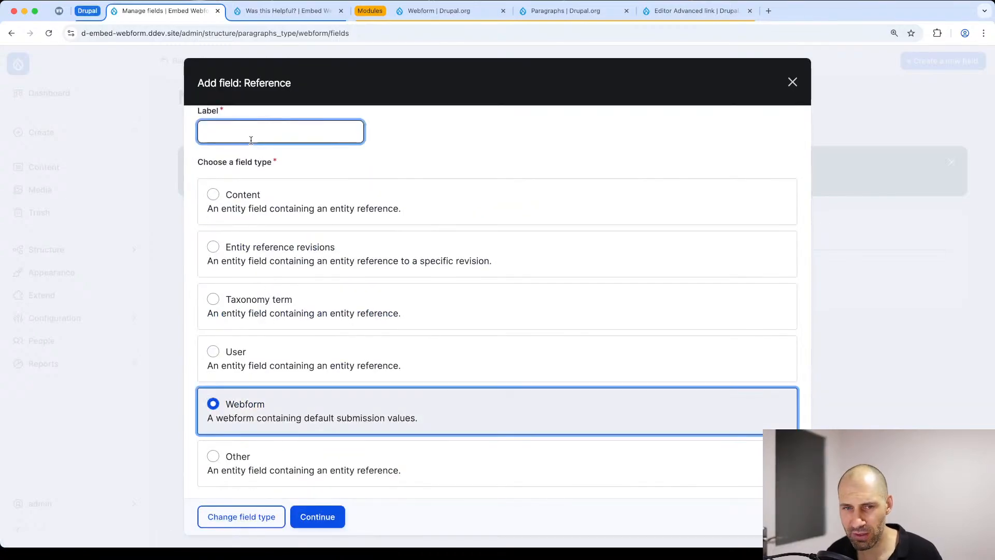
type("V")
key("BackSpace")
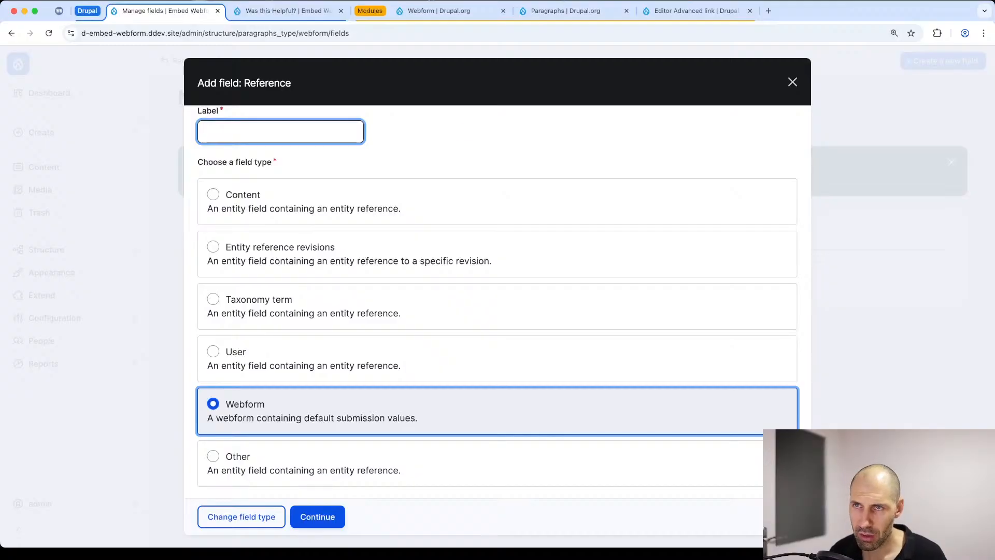
type("Webform")
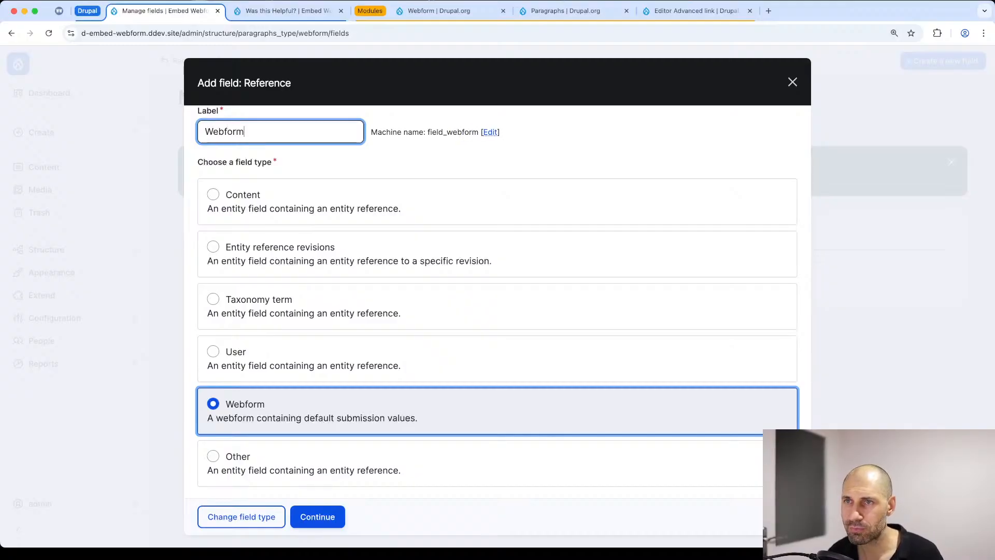
left_click(318, 518)
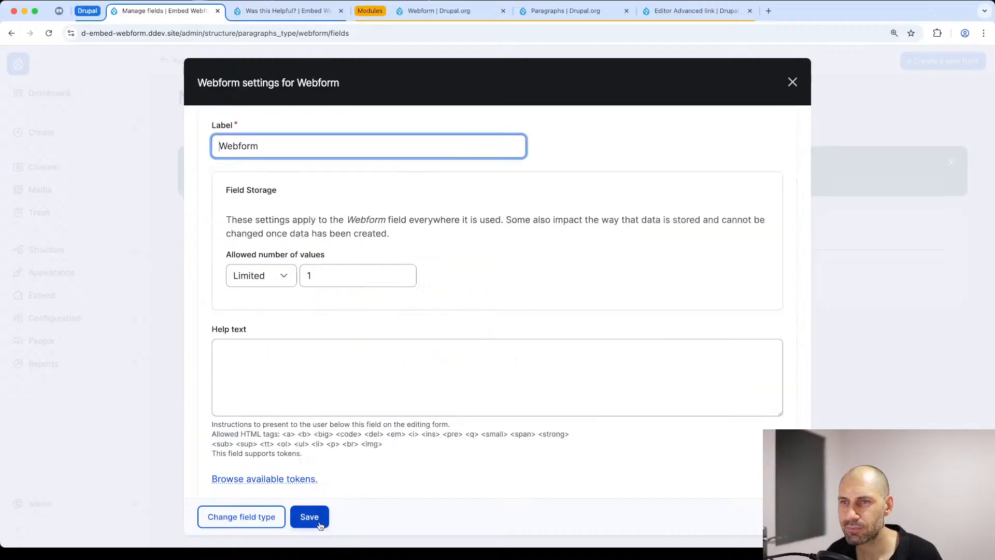
scroll(311, 373, "down", 4)
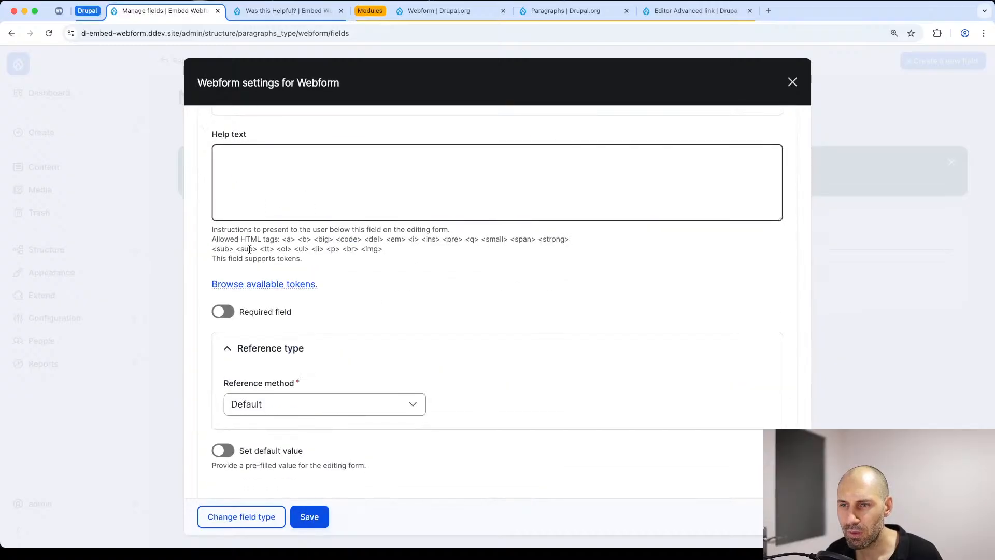
left_click(304, 518)
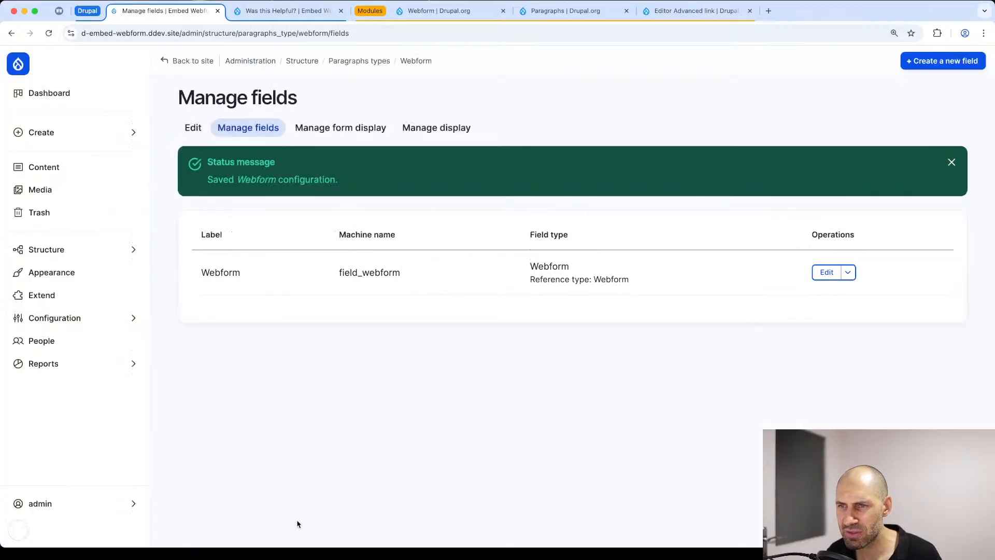
Step: Check the paragraph type's form display, then hide the Webform field's label in its display, keep the Webform format and save
left_click(343, 129)
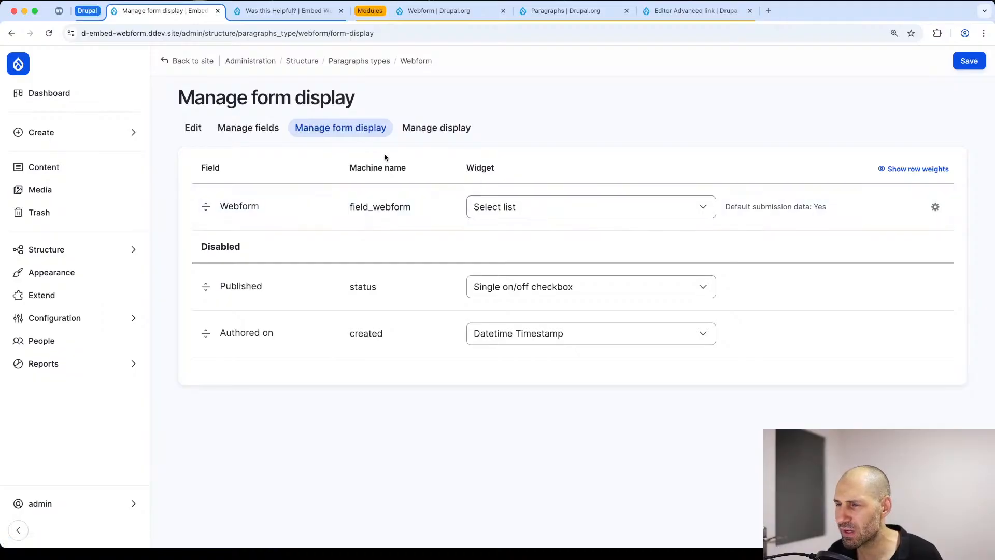
left_click(420, 138)
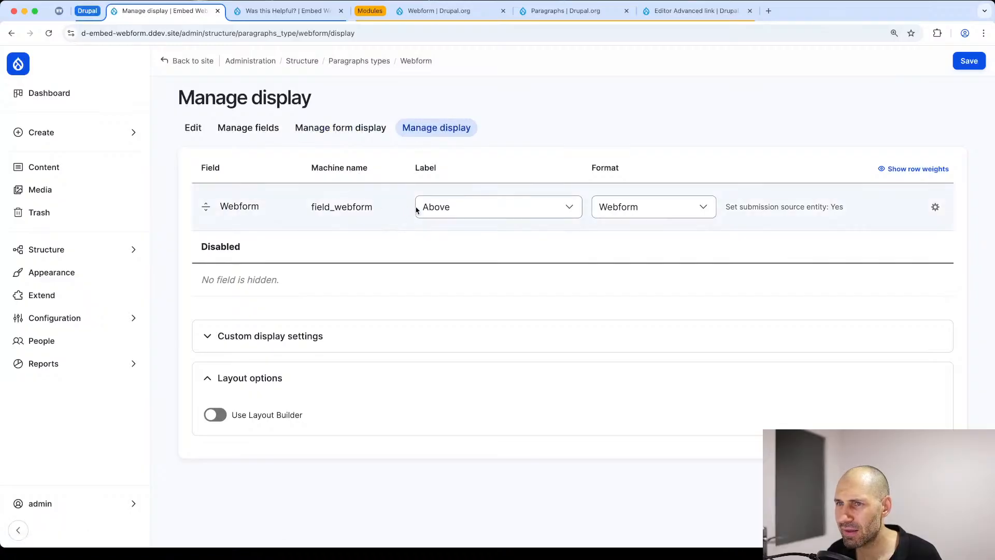
left_click(417, 207)
left_click(458, 237)
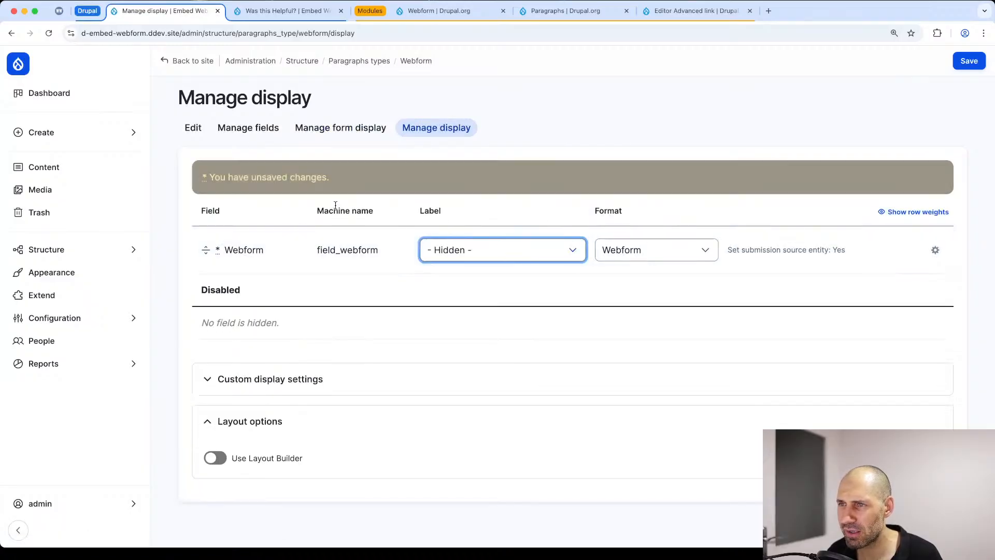
left_click(660, 246)
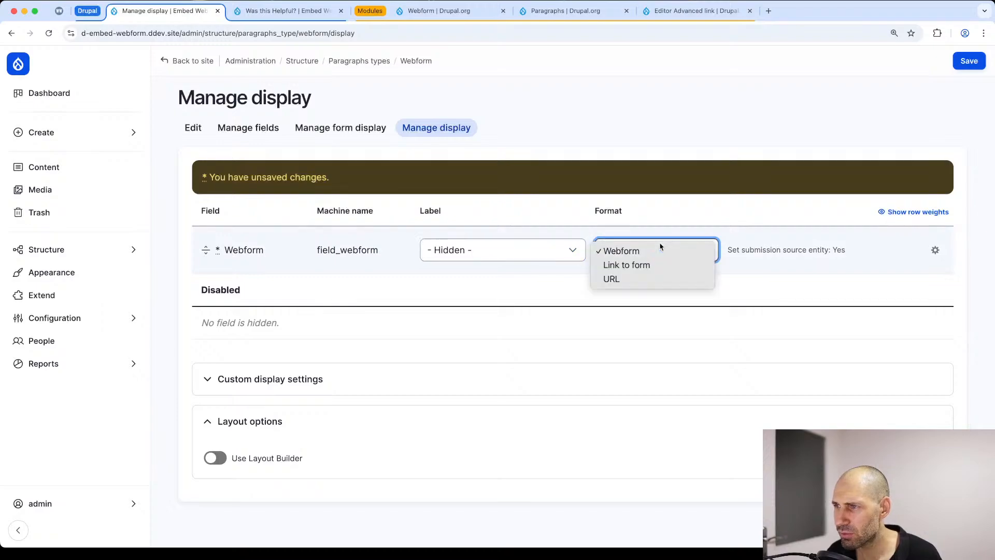
left_click(627, 251)
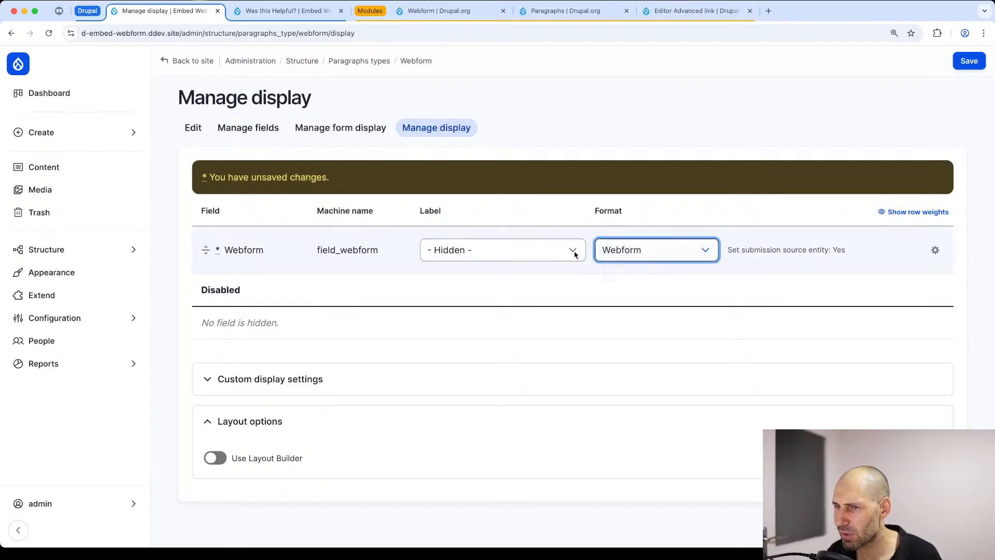
left_click(974, 66)
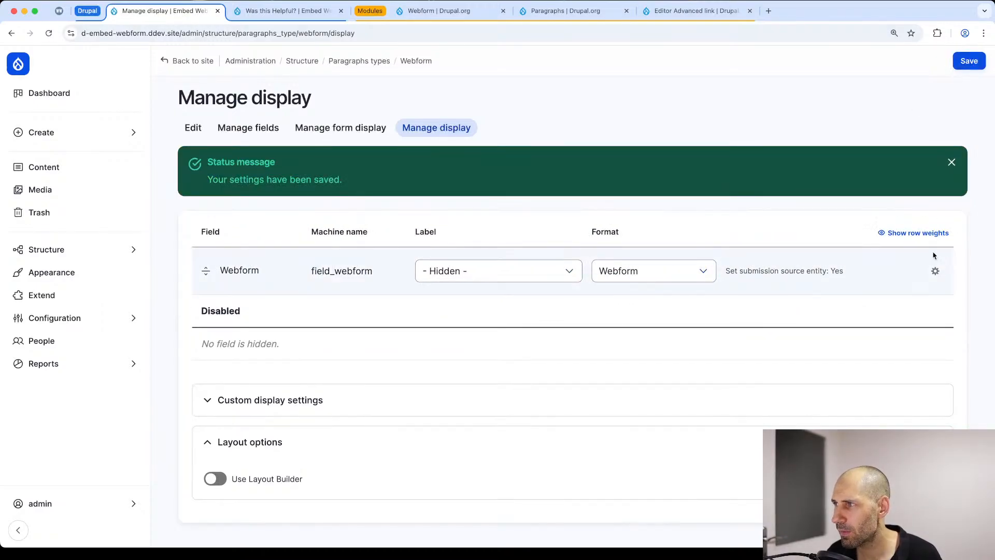
left_click(951, 163)
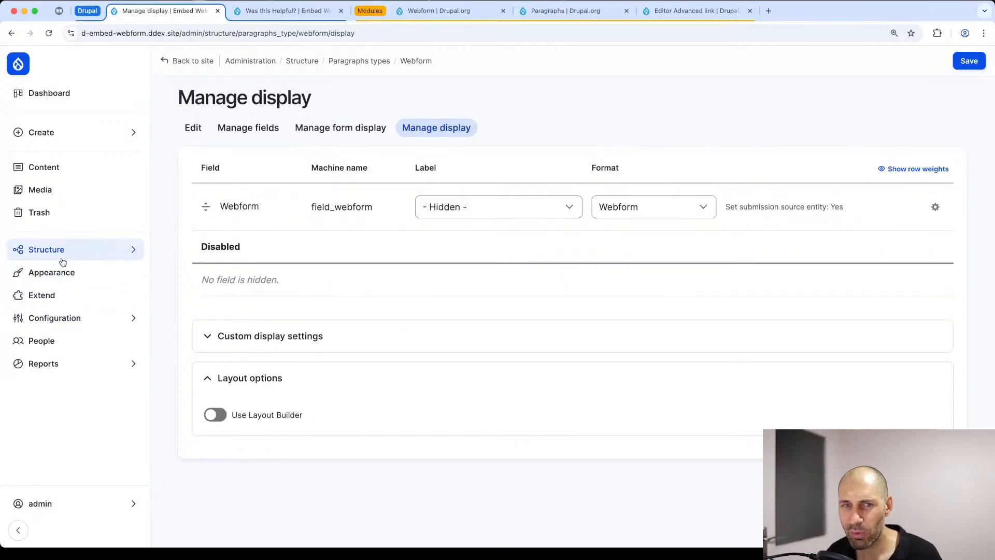
Step: Open the Basic page content type's fields and start a new field of type Paragraphs
mouse_move(78, 328)
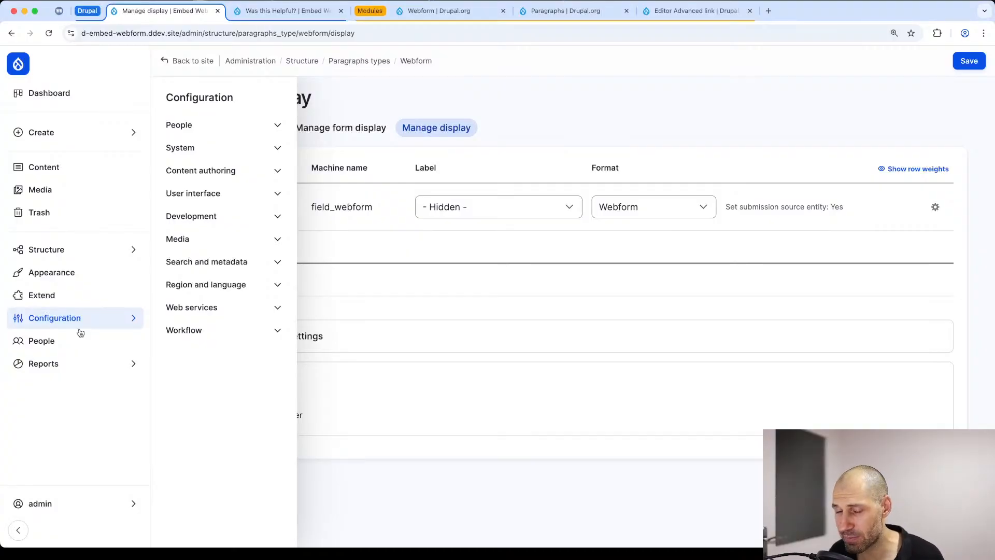
mouse_move(74, 255)
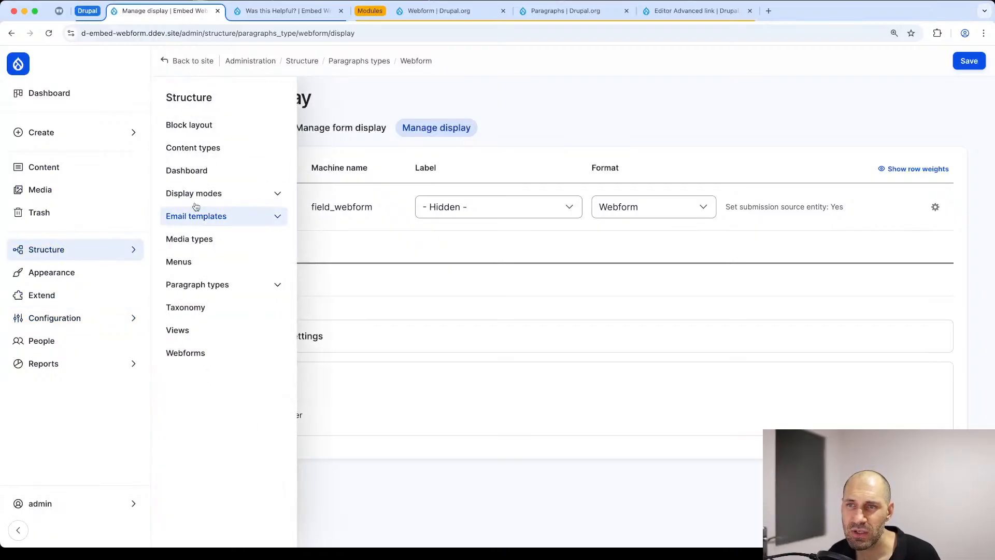
left_click(222, 154)
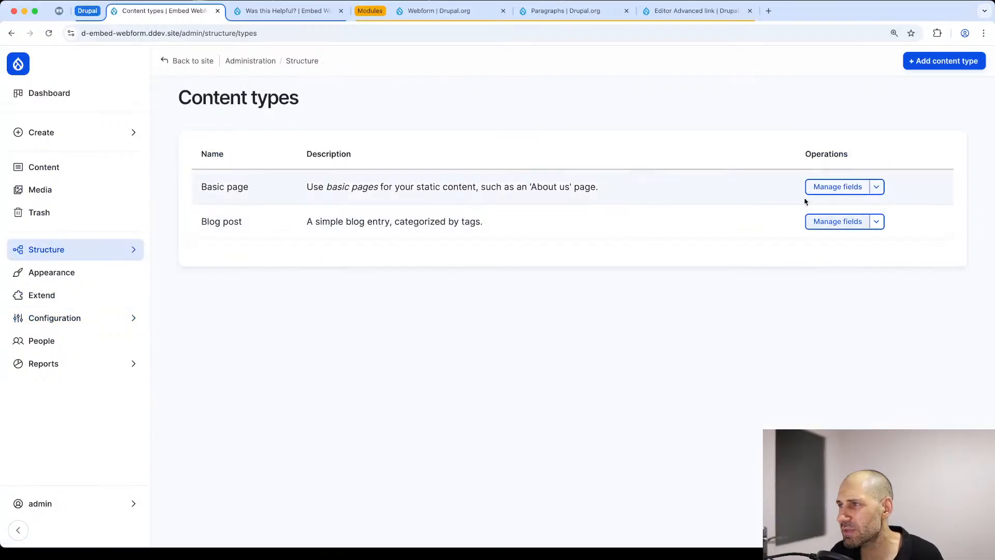
left_click(817, 189)
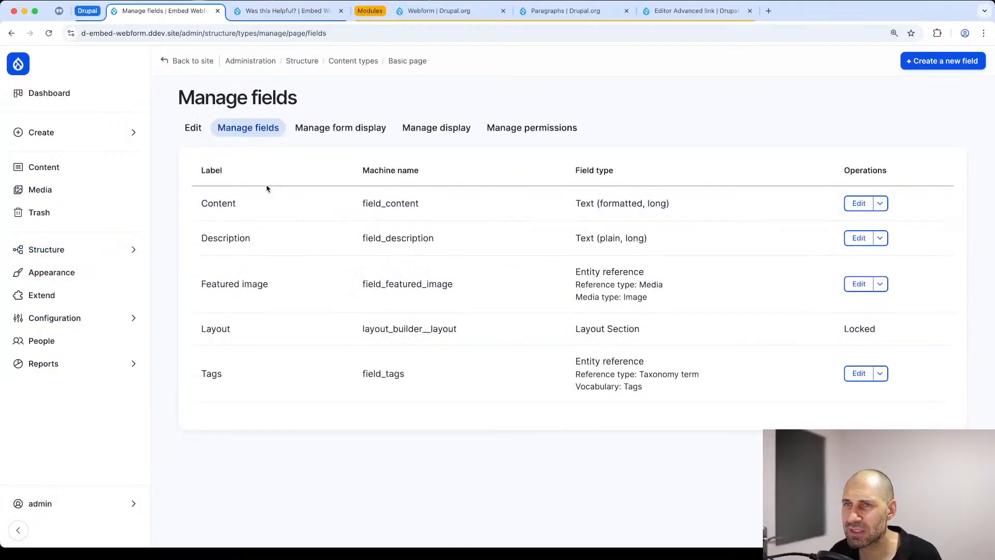
left_click(978, 59)
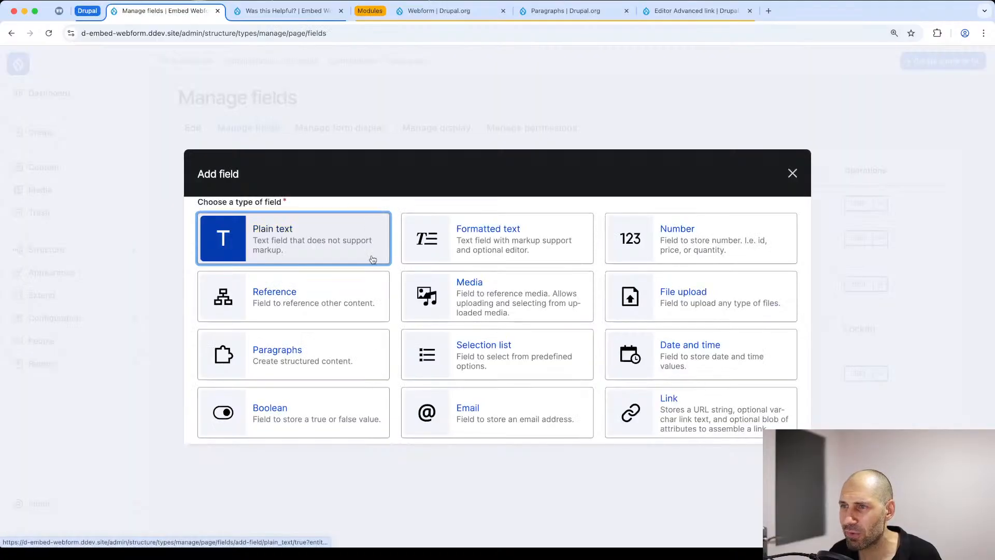
left_click(357, 356)
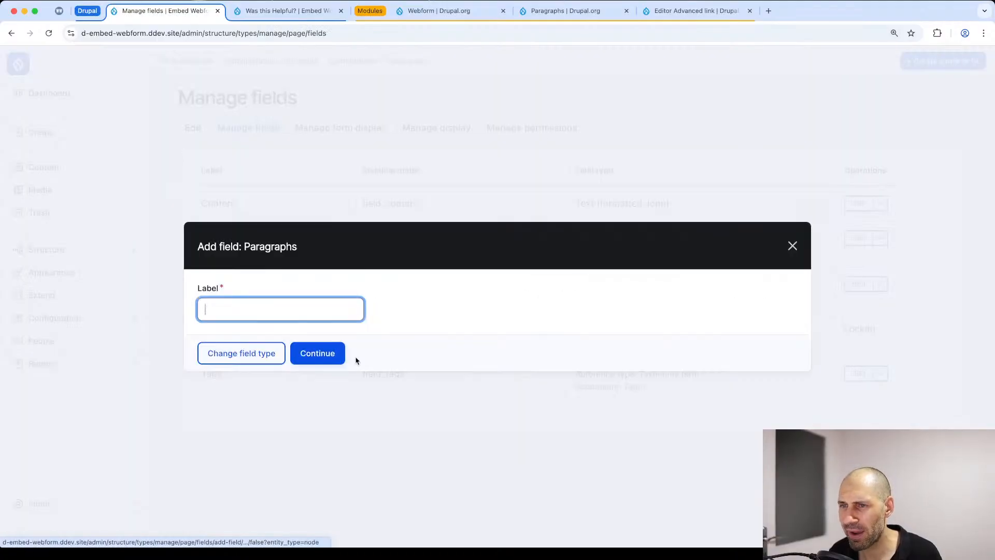
type("Comp")
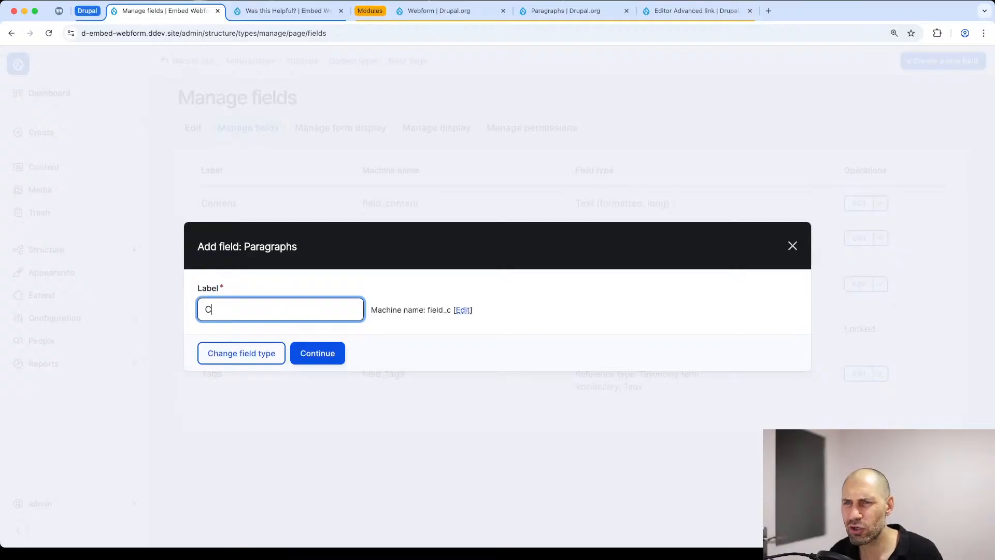
key("BackSpace")
key("BackSpace")
key("BackSpace")
key("BackSpace")
type("parag")
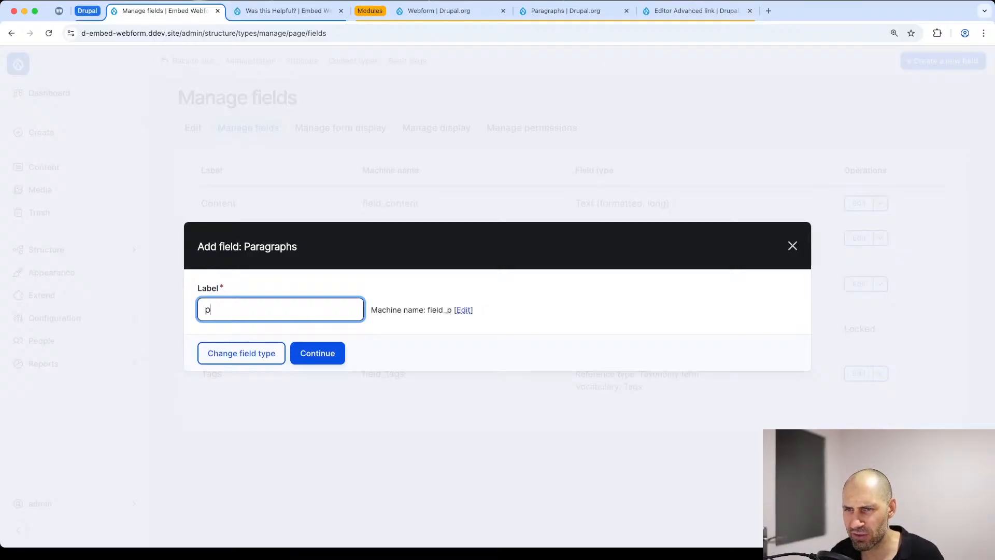
key("BackSpace")
key("BackSpace")
key("BackSpace")
key("BackSpace")
key("BackSpace")
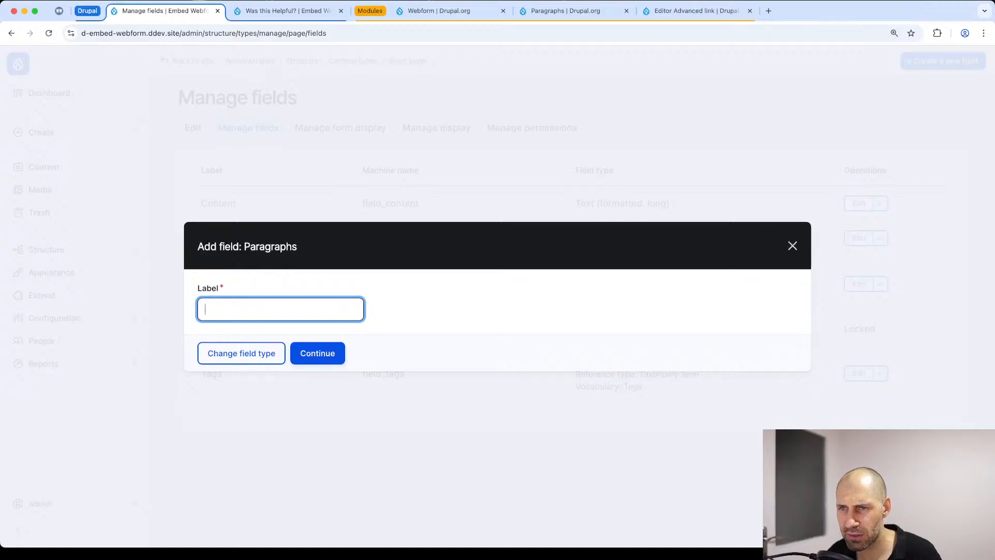
Step: Label the new field "Paragraphs" and save it with unlimited values and its default settings
type("Paragraphs")
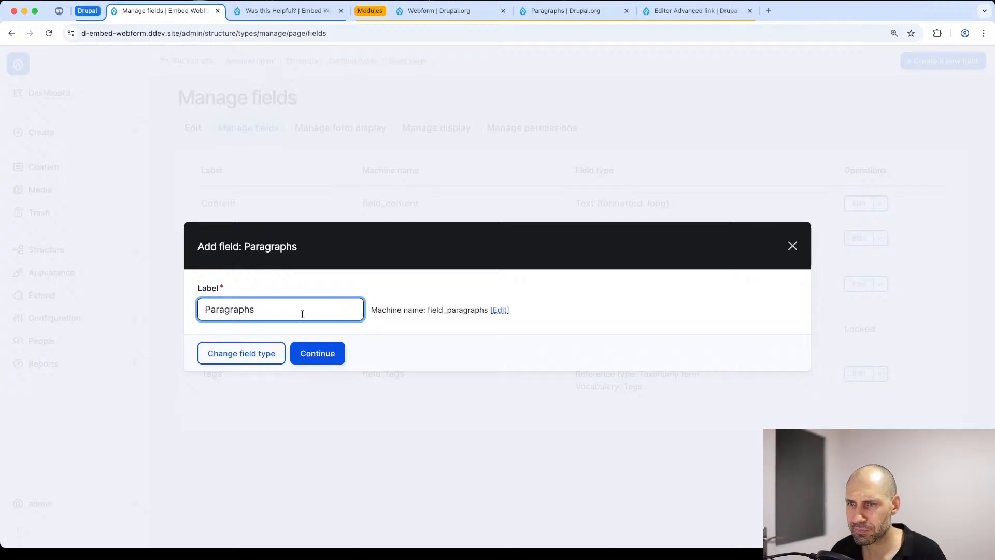
left_click(327, 352)
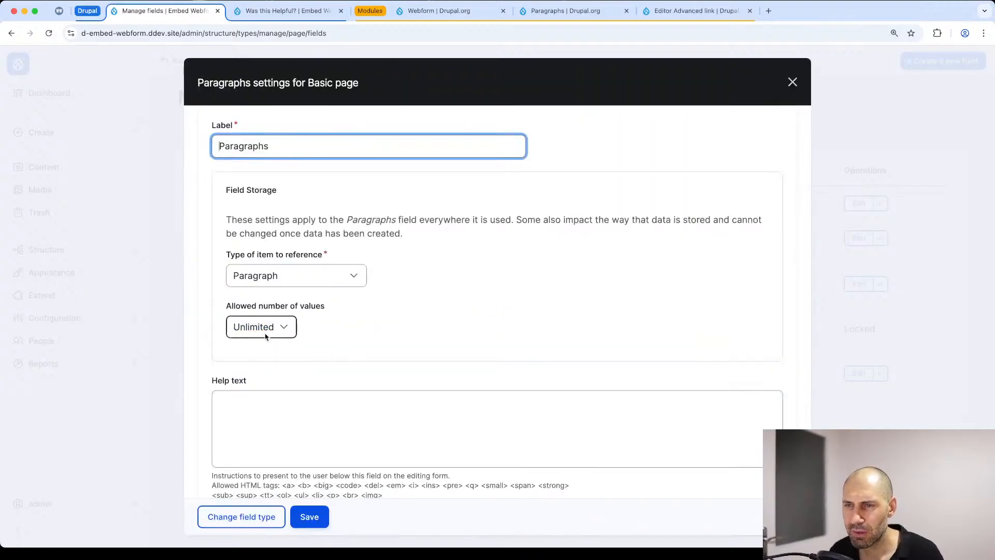
scroll(264, 334, "down", 3)
scroll(289, 258, "down", 10)
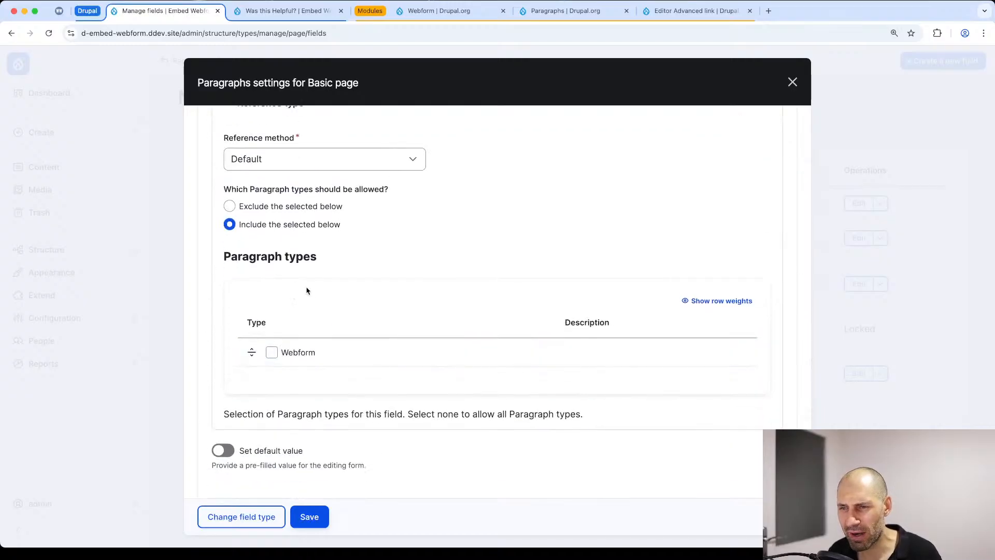
left_click(321, 517)
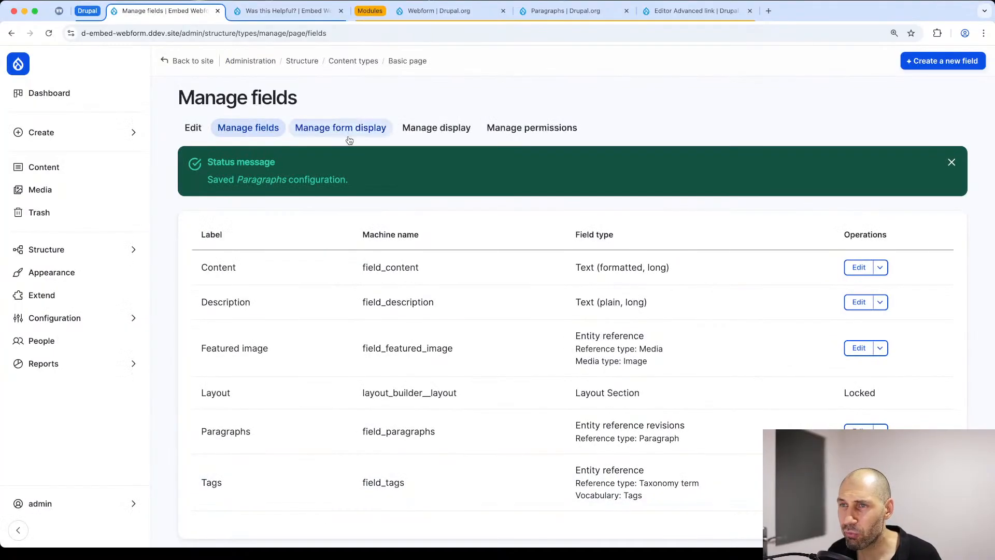
Step: In the Basic page form display, move the Paragraphs field to directly below the Content field
left_click(349, 138)
scroll(224, 332, "down", 10)
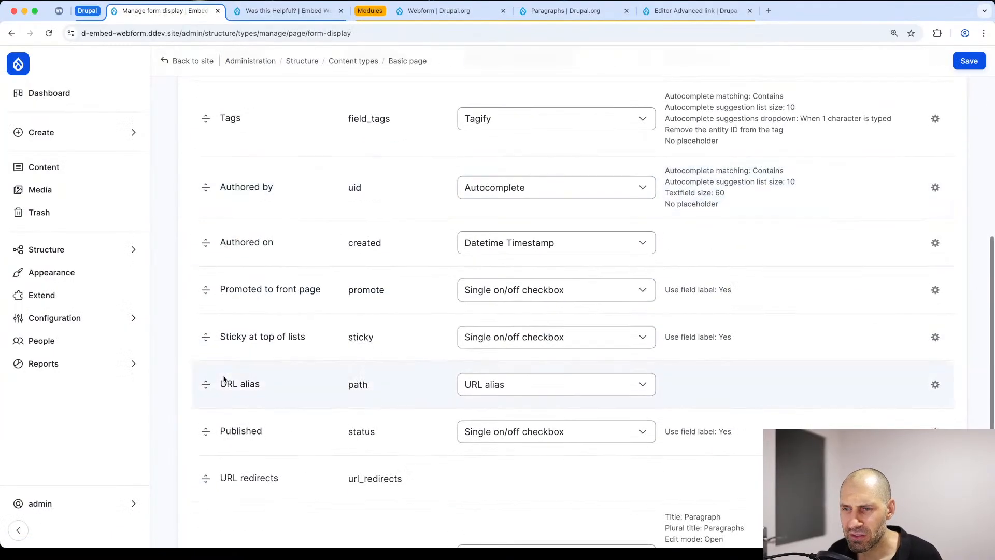
scroll(224, 380, "down", 5)
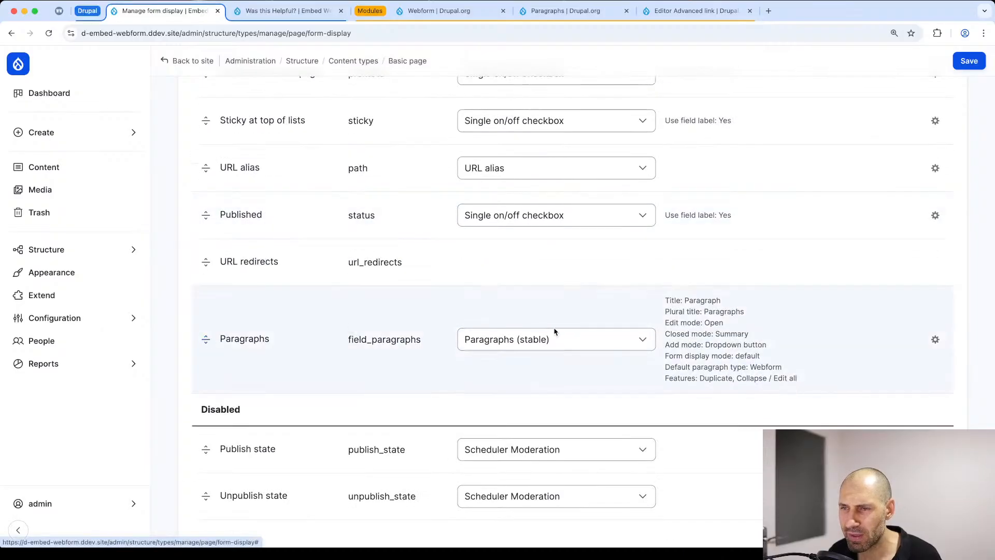
left_click_drag(205, 339, 193, 293)
left_click_drag(191, 351, 199, 391)
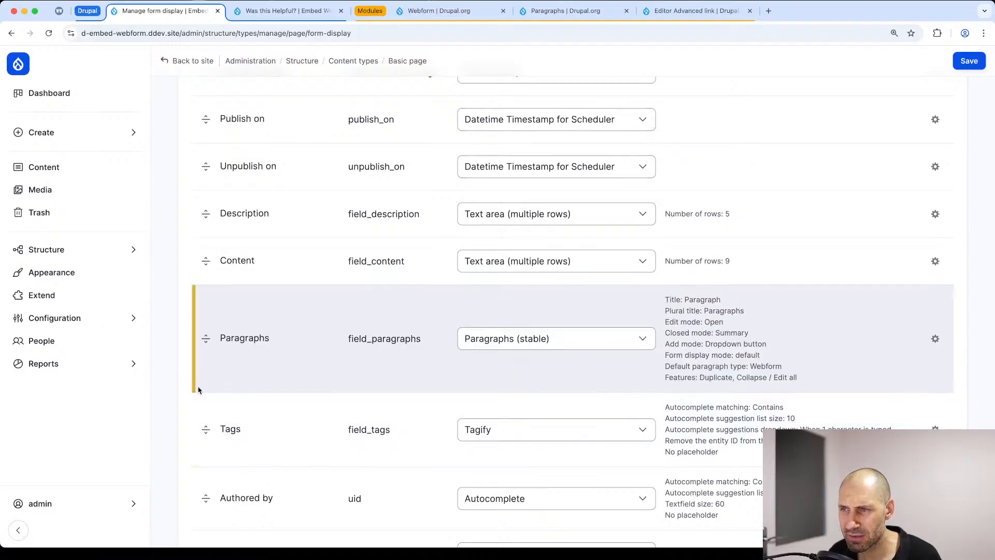
Step: Set the Paragraphs widget's default paragraph type to "- None -" and save the form display
left_click(934, 340)
scroll(695, 295, "down", 10)
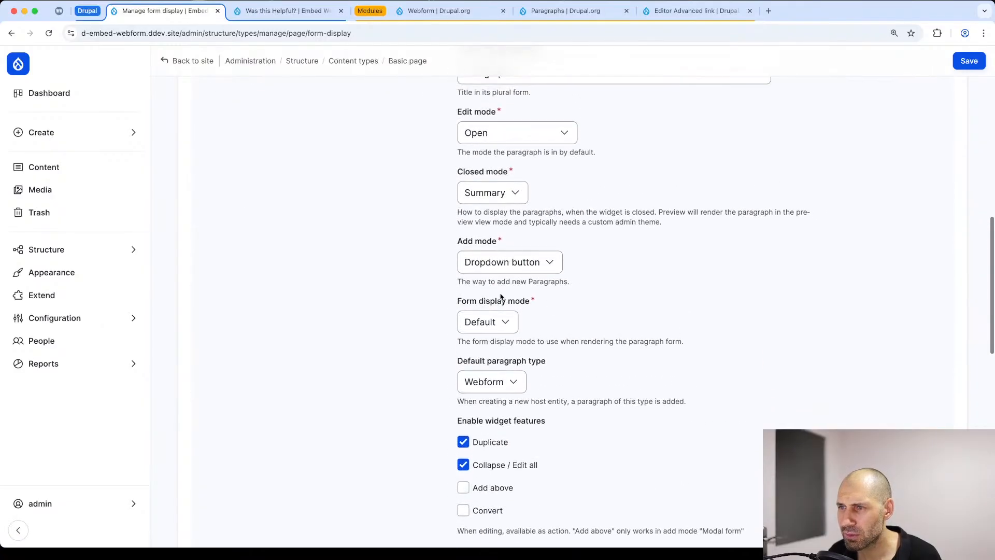
left_click(488, 381)
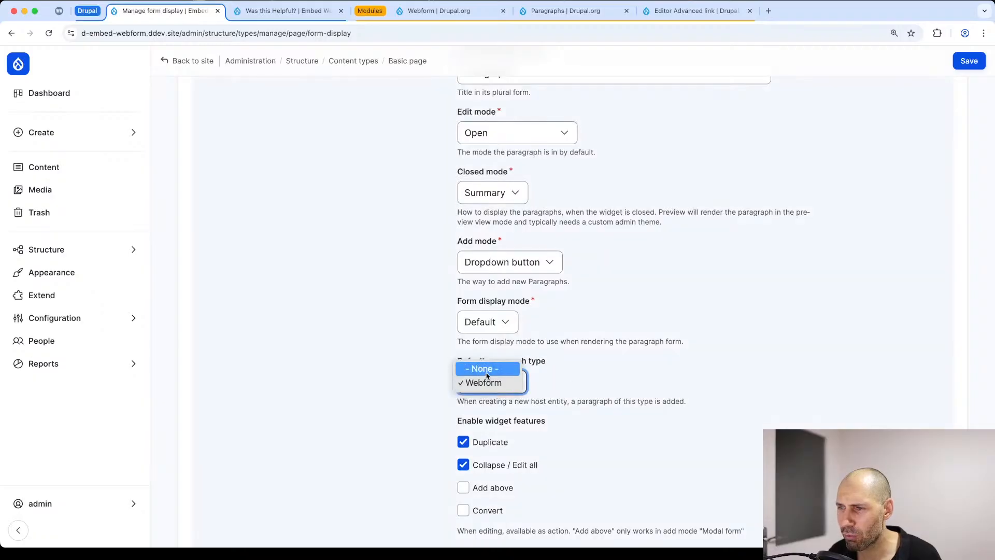
left_click(487, 368)
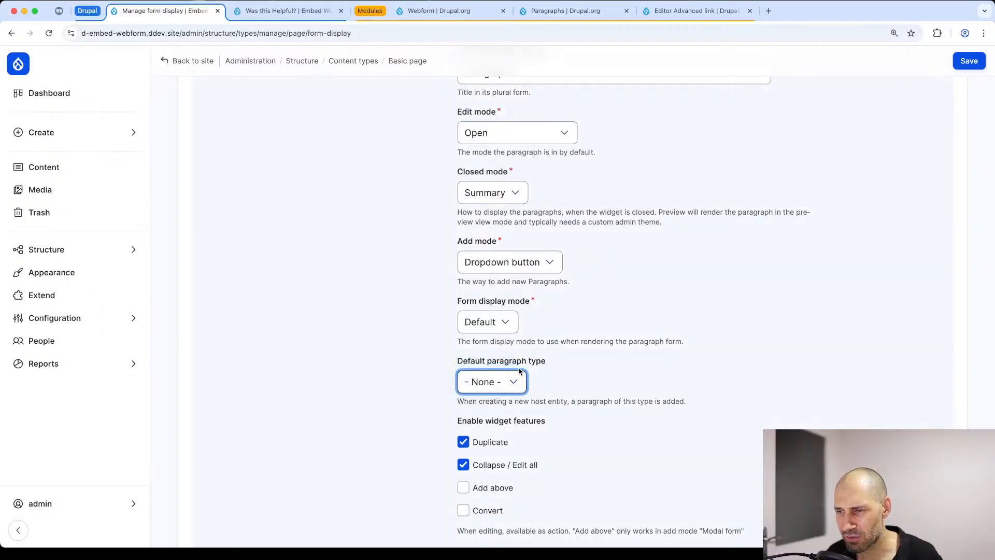
left_click(506, 389)
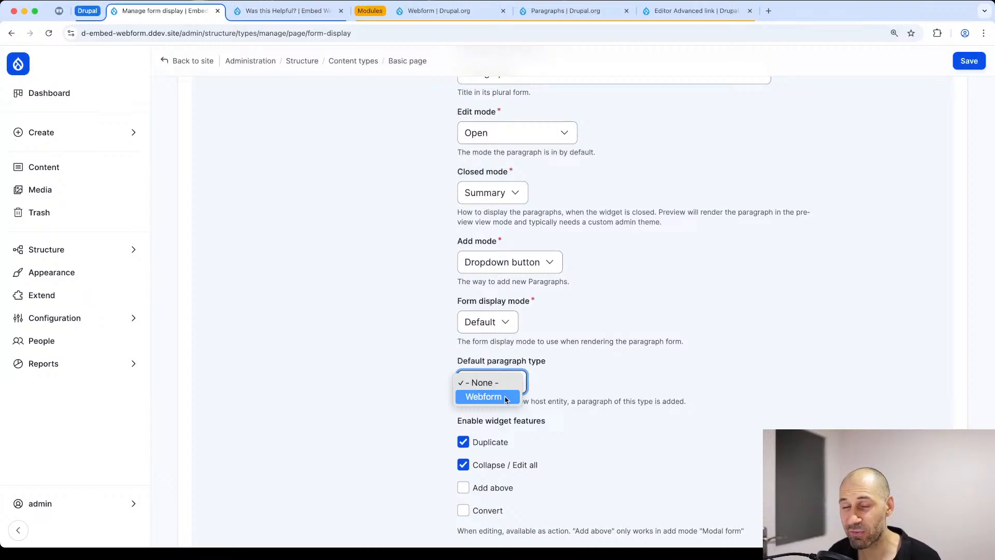
left_click(506, 398)
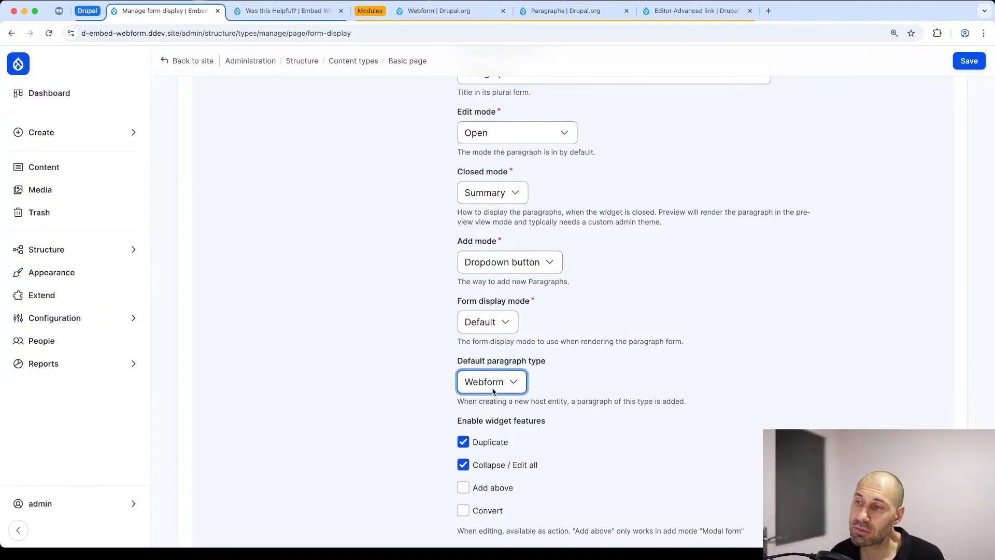
left_click(493, 386)
left_click(484, 367)
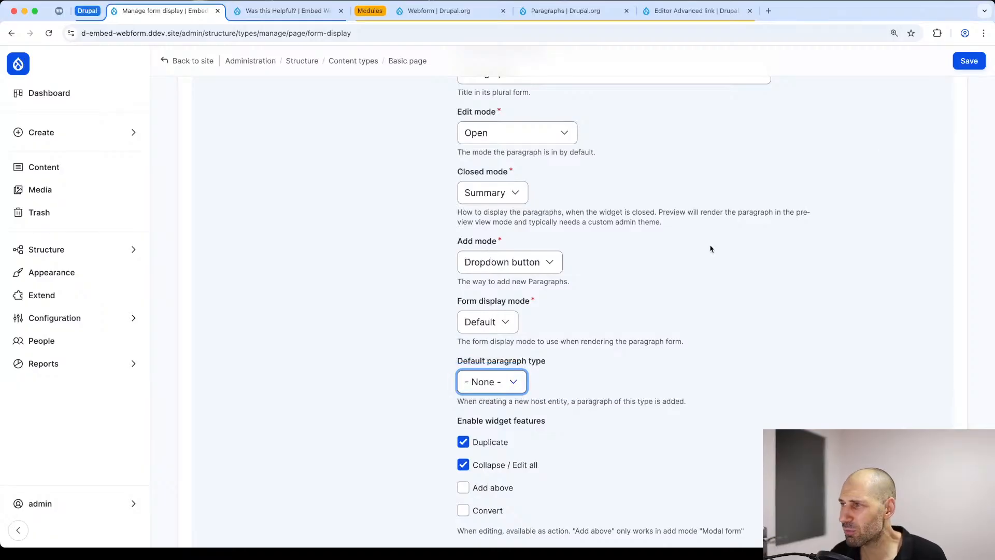
left_click(972, 56)
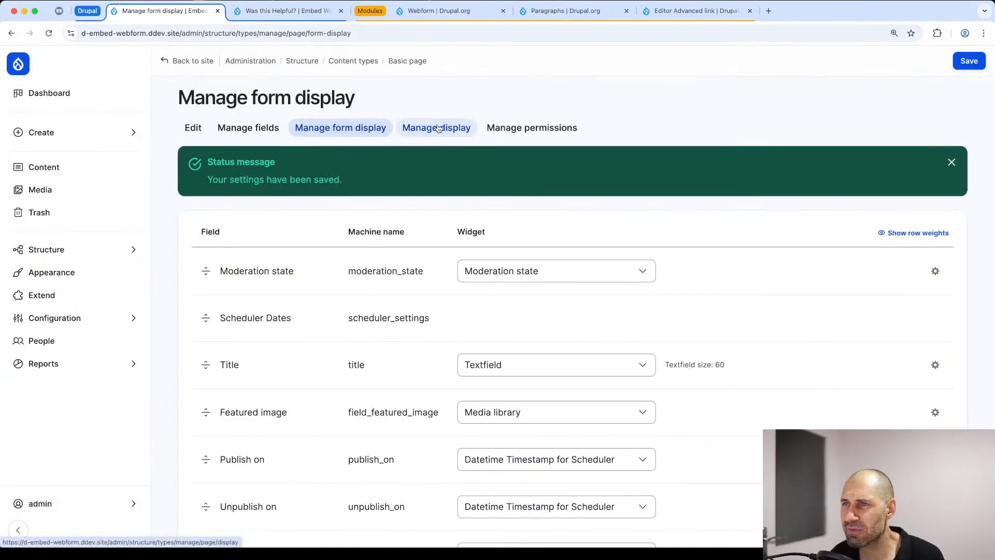
Step: In the Basic page's default display layout, set the Paragraphs field block's label to "- Hidden -" and save the layout
left_click(439, 128)
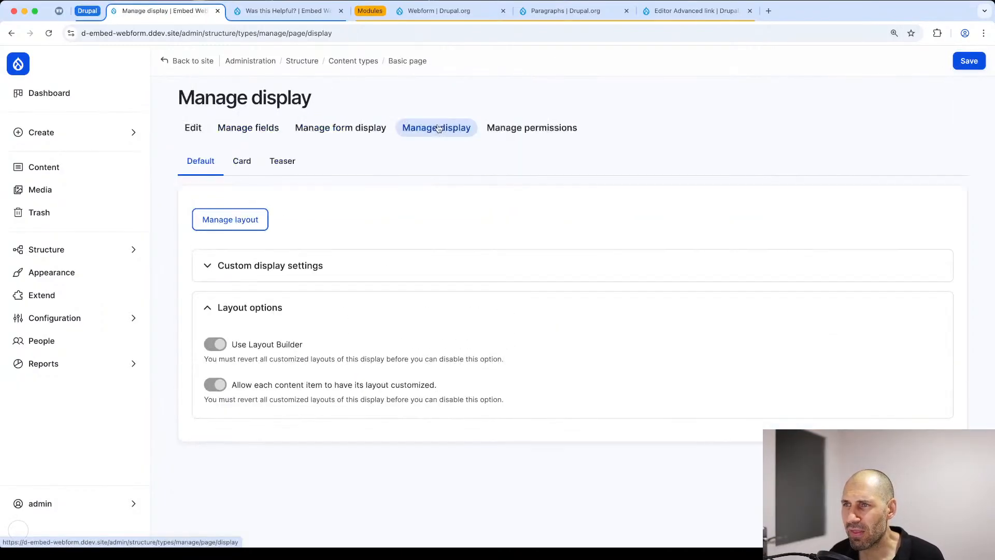
left_click(258, 214)
scroll(434, 260, "down", 3)
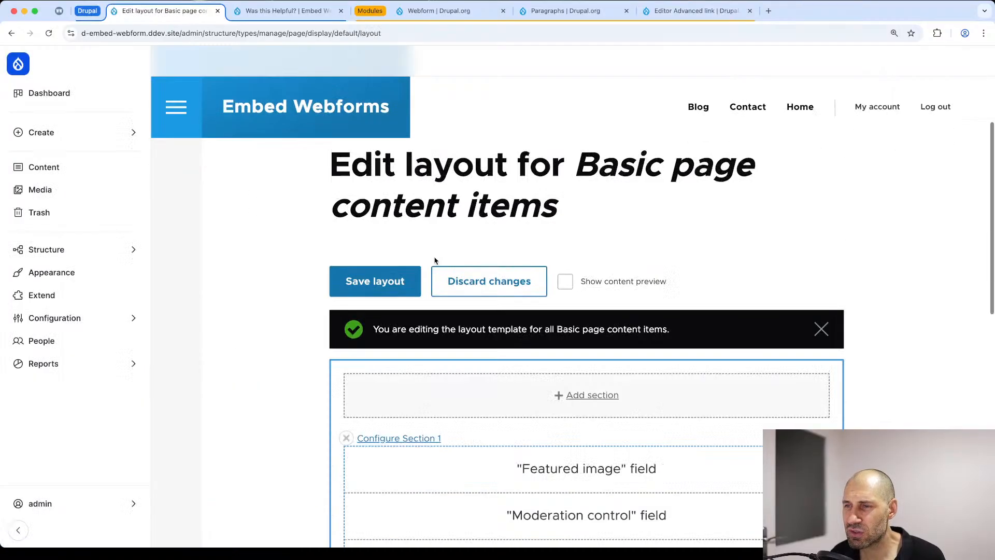
scroll(333, 254, "down", 6)
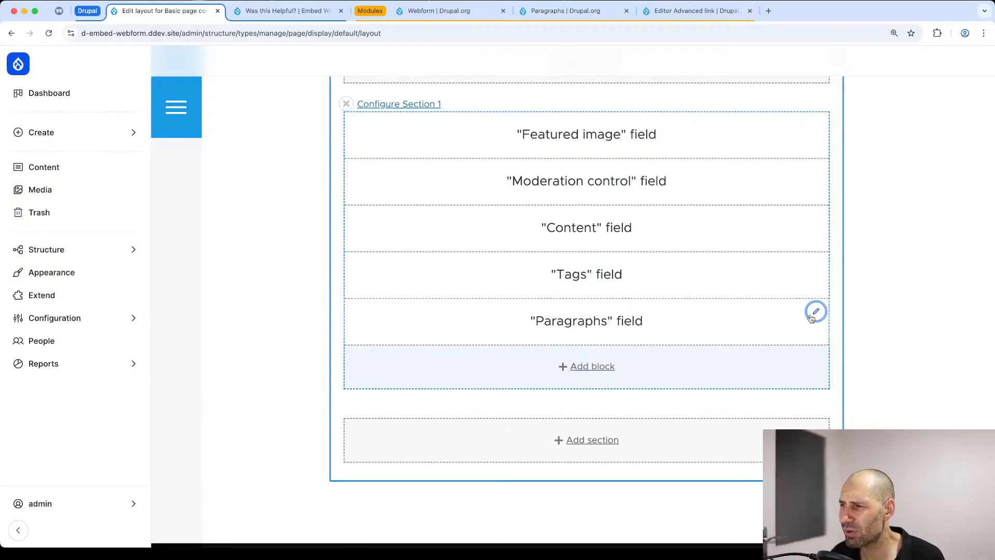
left_click(814, 316)
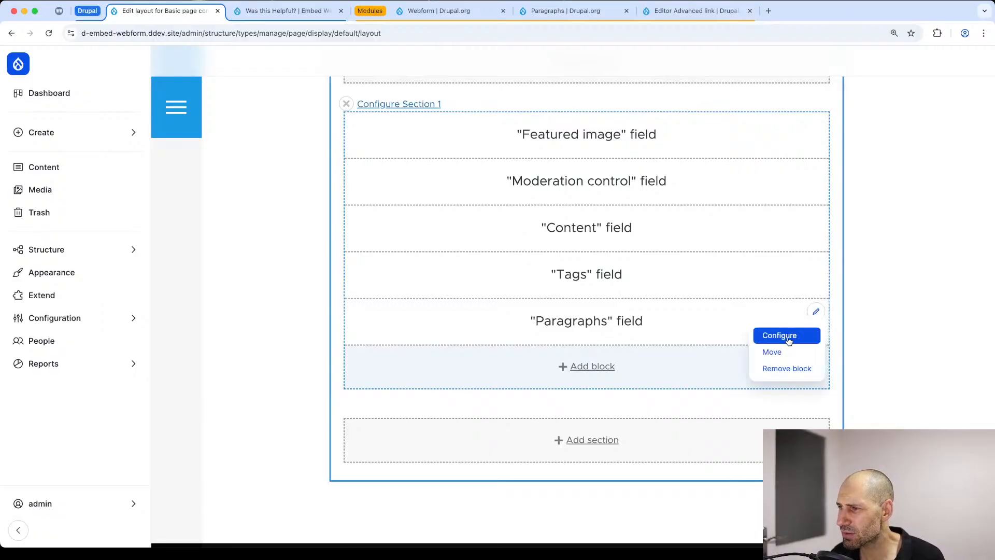
left_click(787, 337)
left_click(855, 223)
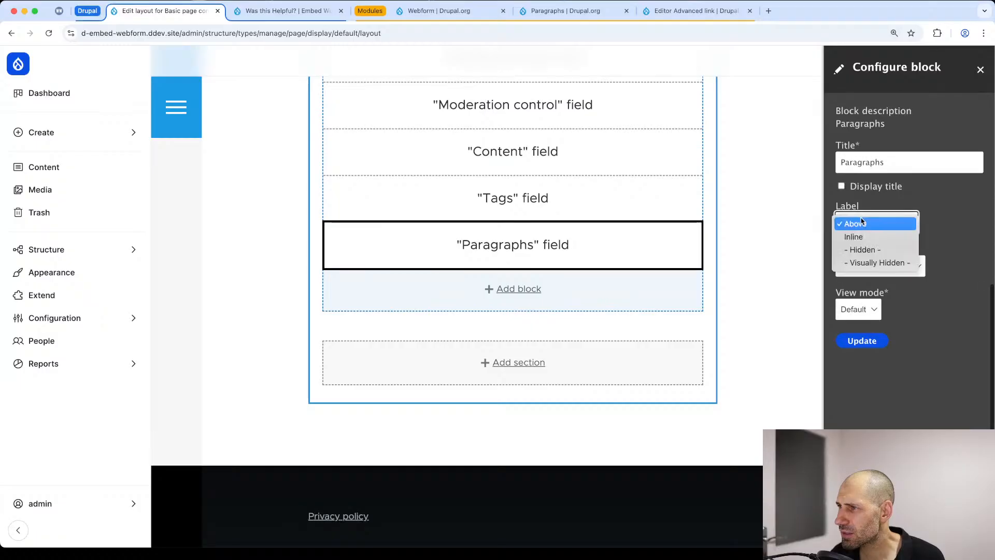
left_click(865, 250)
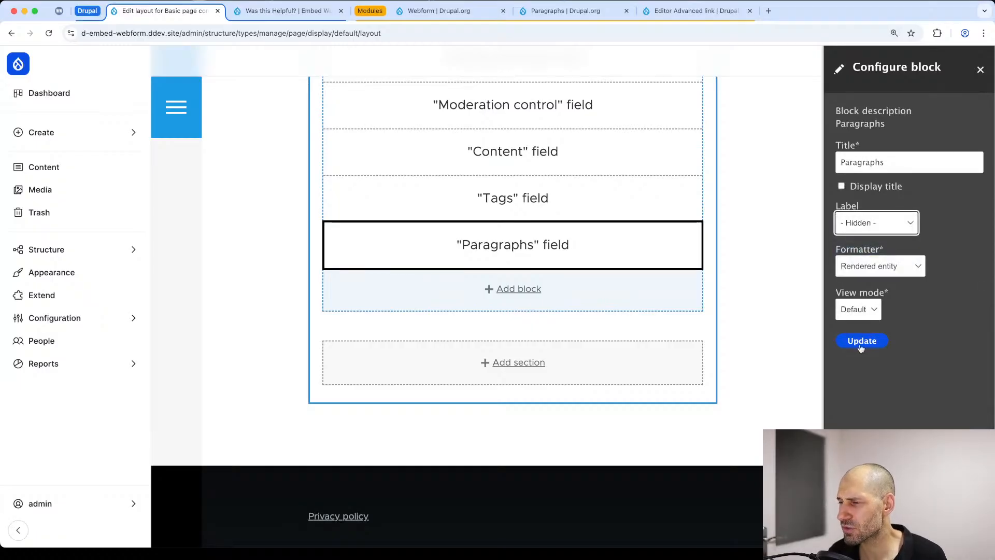
left_click(861, 341)
scroll(480, 186, "up", 5)
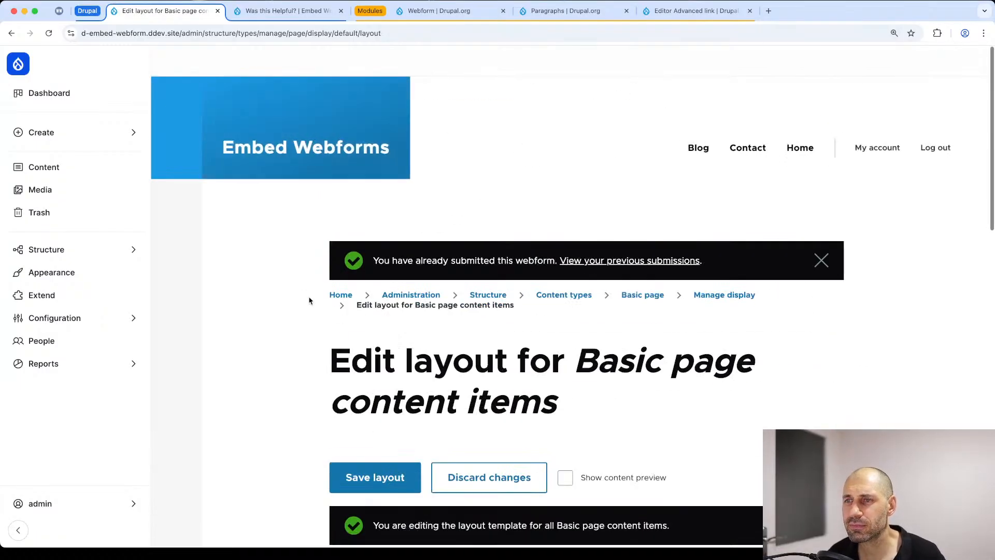
left_click(375, 478)
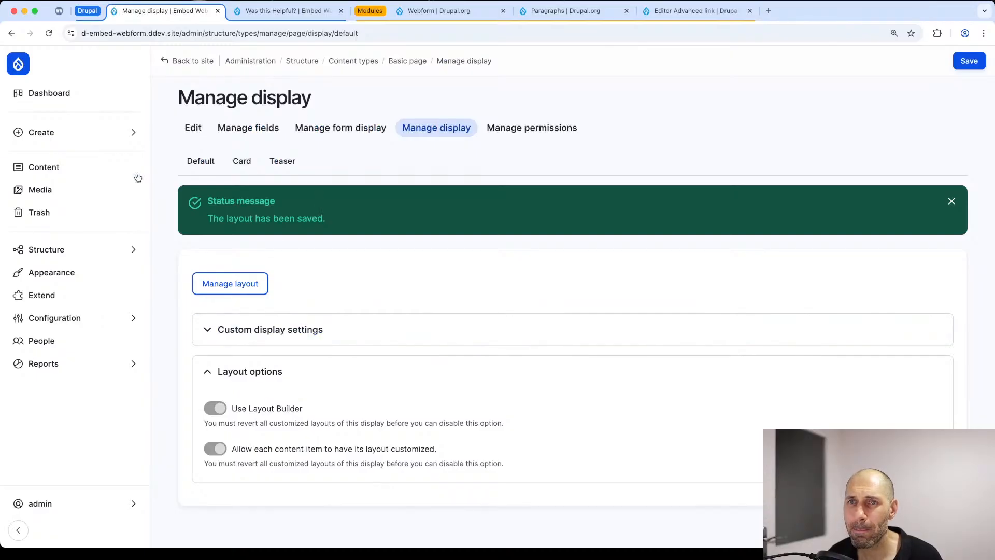
Step: Start a new Basic page and title it "Test page"
left_click(86, 134)
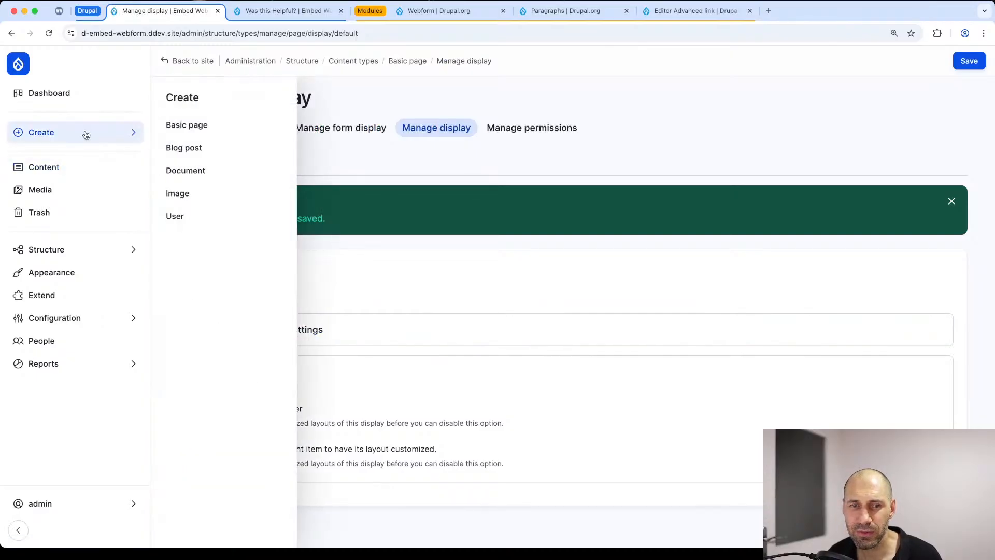
left_click(190, 130)
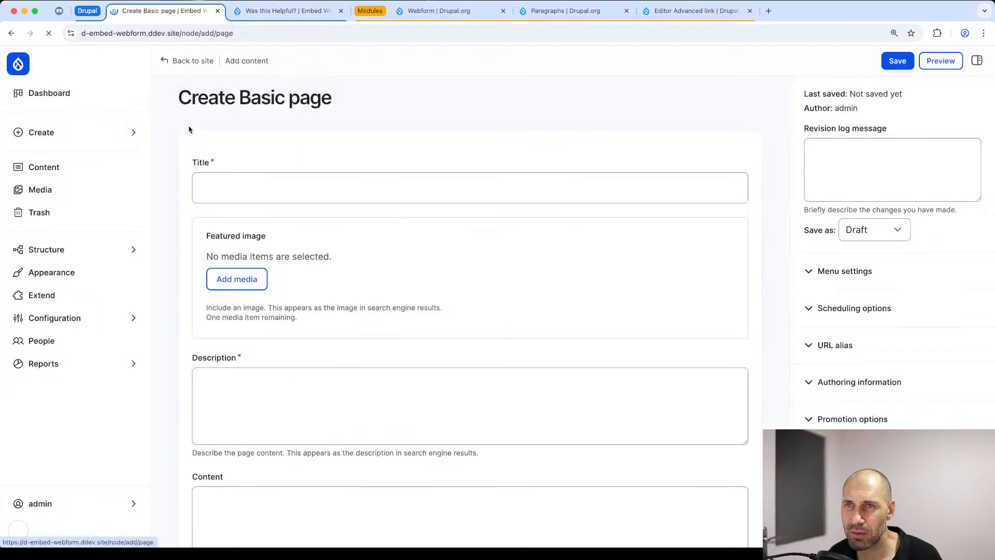
left_click(224, 189)
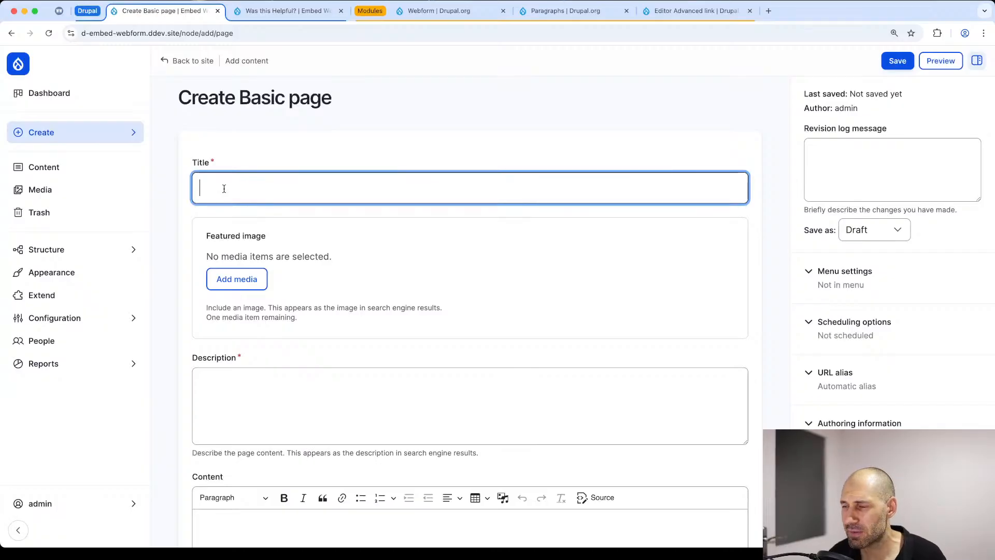
type("Test page")
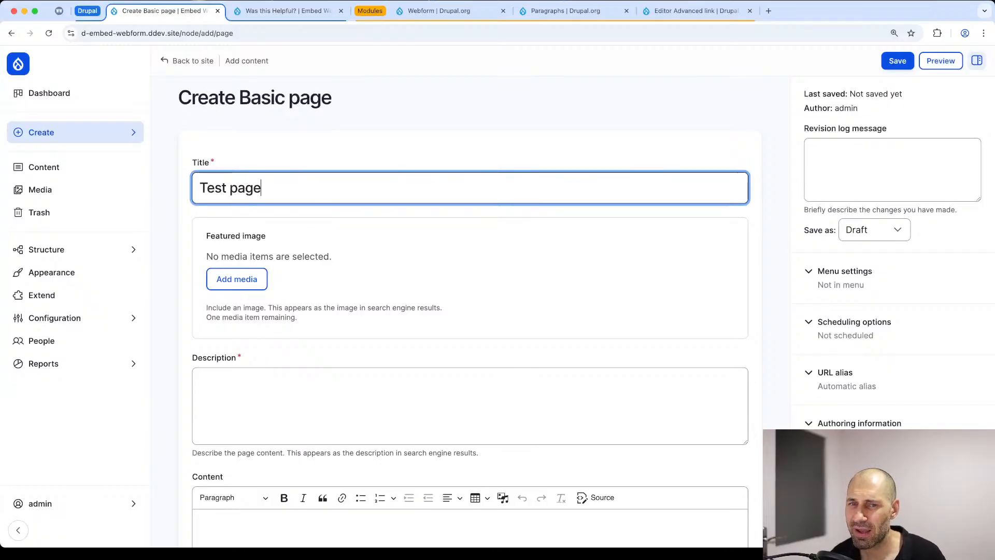
Step: Add a Webform paragraph to the Paragraphs field and expand its Webform settings
scroll(218, 174, "down", 2)
scroll(218, 174, "down", 7)
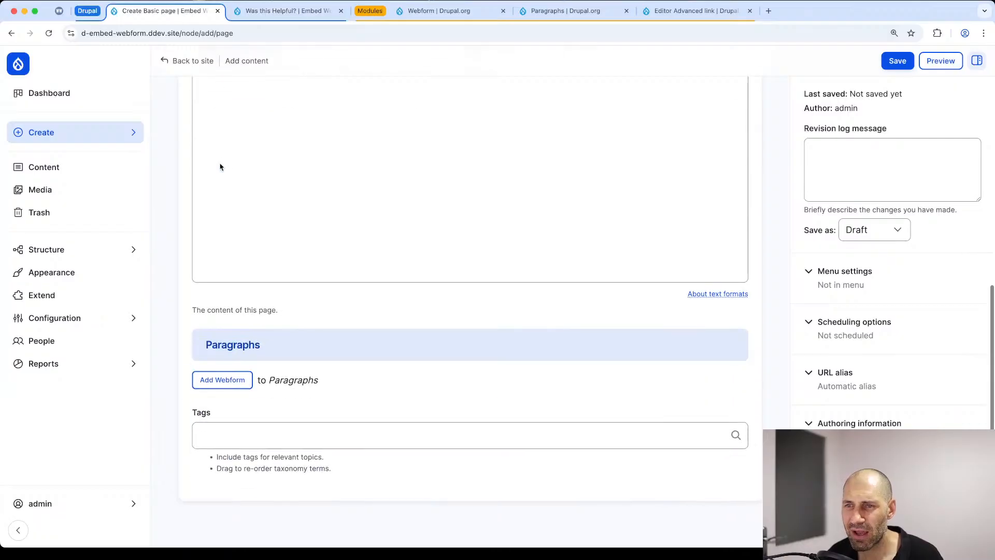
left_click(235, 383)
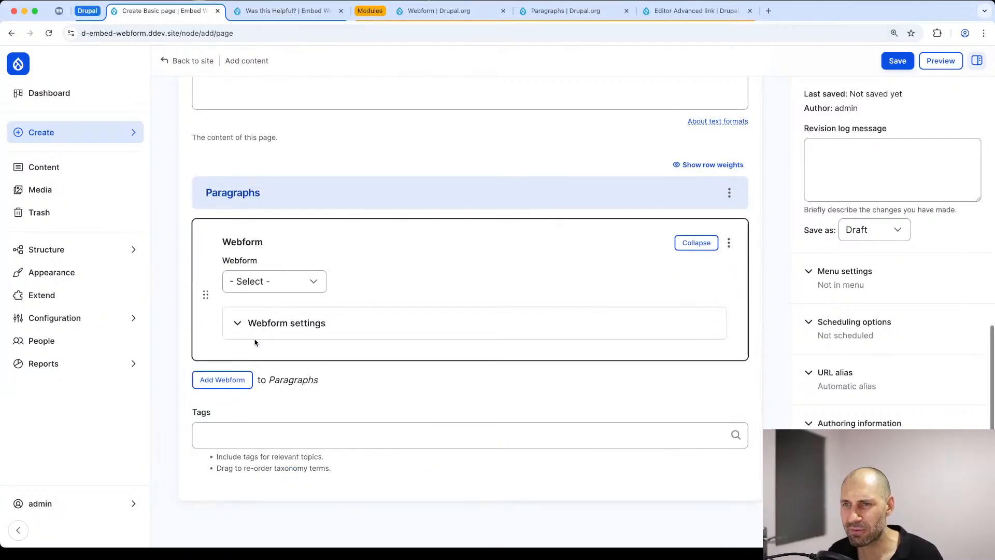
left_click(273, 323)
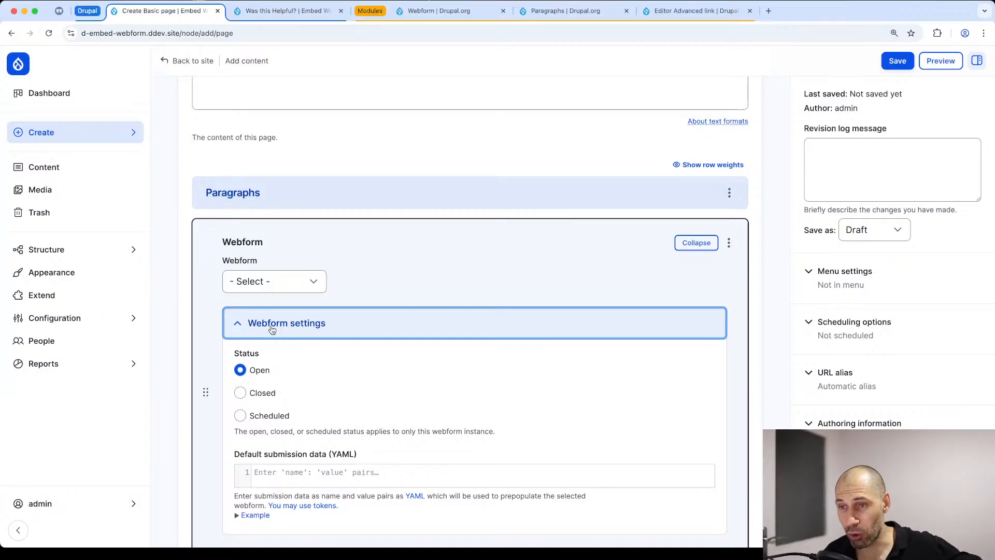
Step: Try the Scheduled status in the Webform paragraph's settings and set the status back to Open
scroll(267, 330, "down", 2)
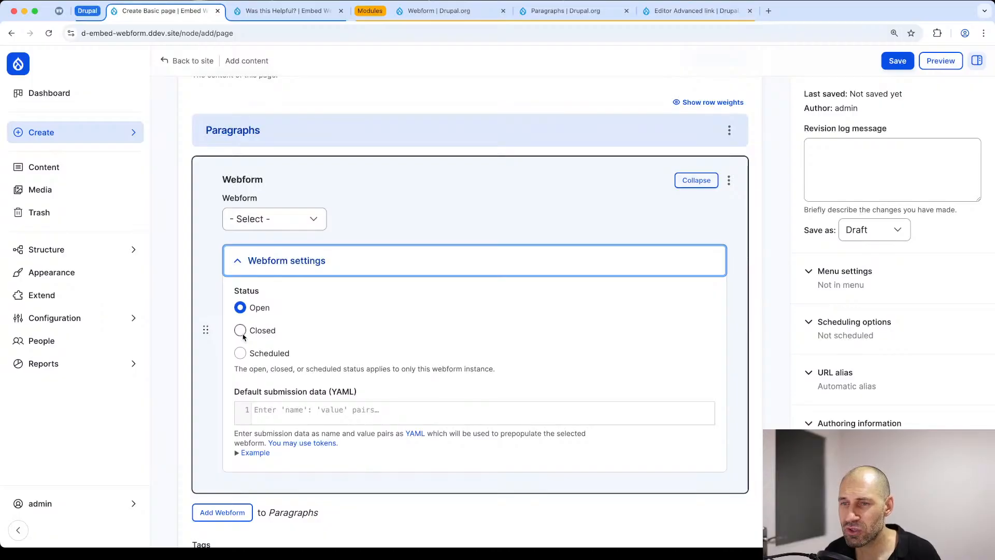
left_click(240, 353)
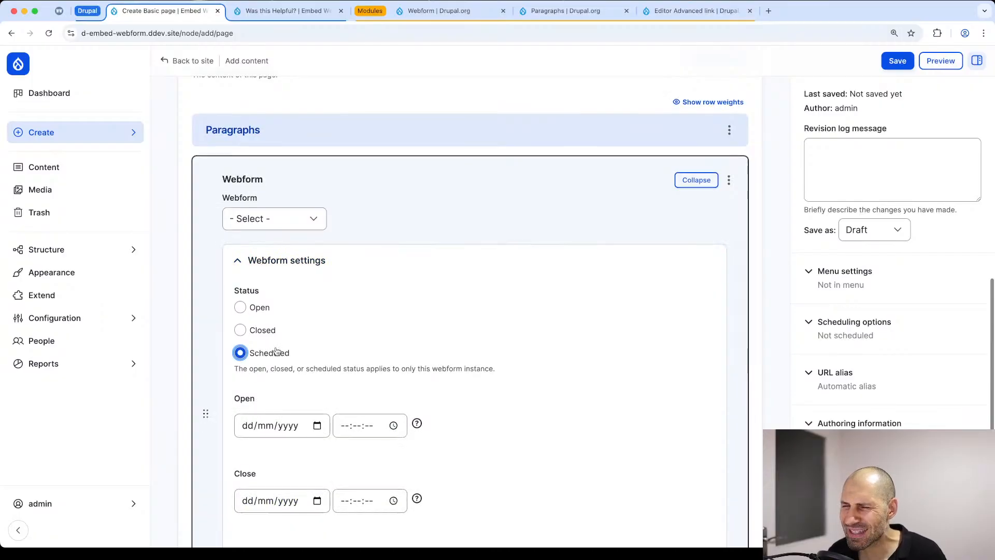
scroll(278, 350, "down", 2)
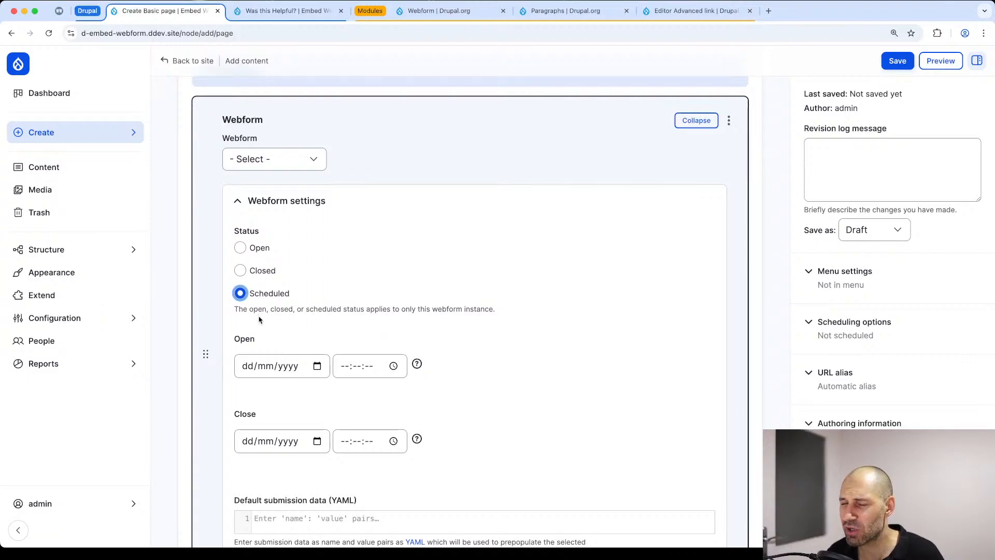
left_click(239, 247)
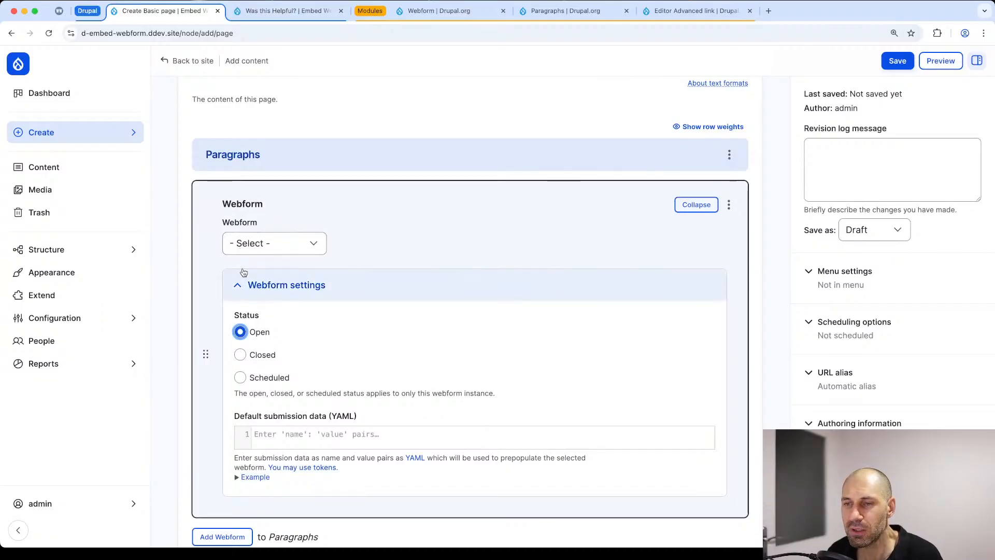
Step: Choose the Contact webform for the paragraph and set the page to be saved as Published
scroll(243, 273, "down", 2)
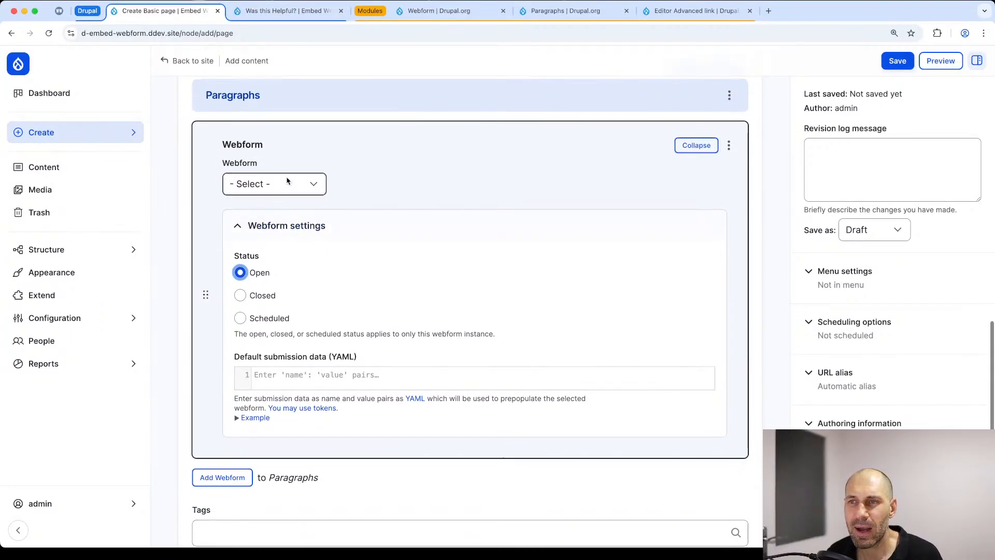
left_click(286, 185)
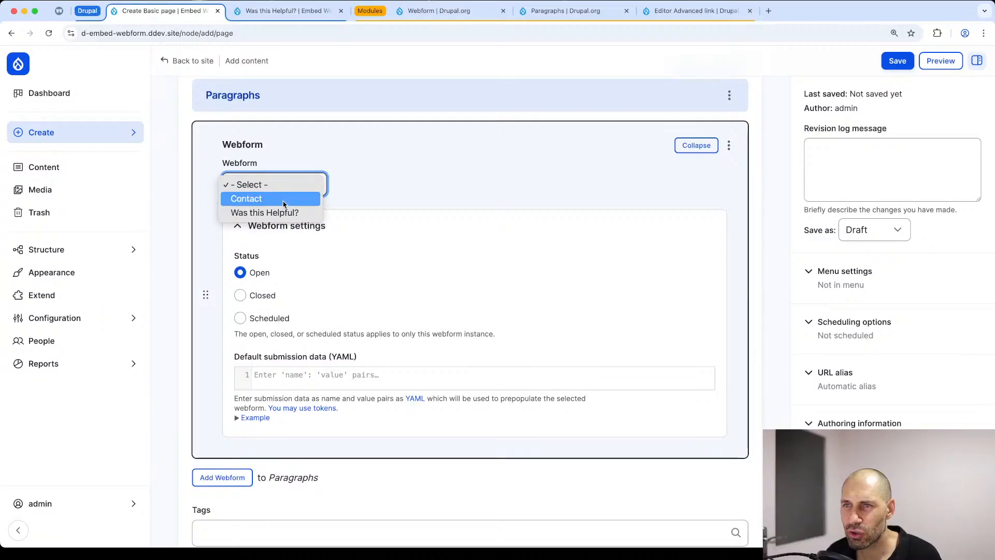
left_click(283, 200)
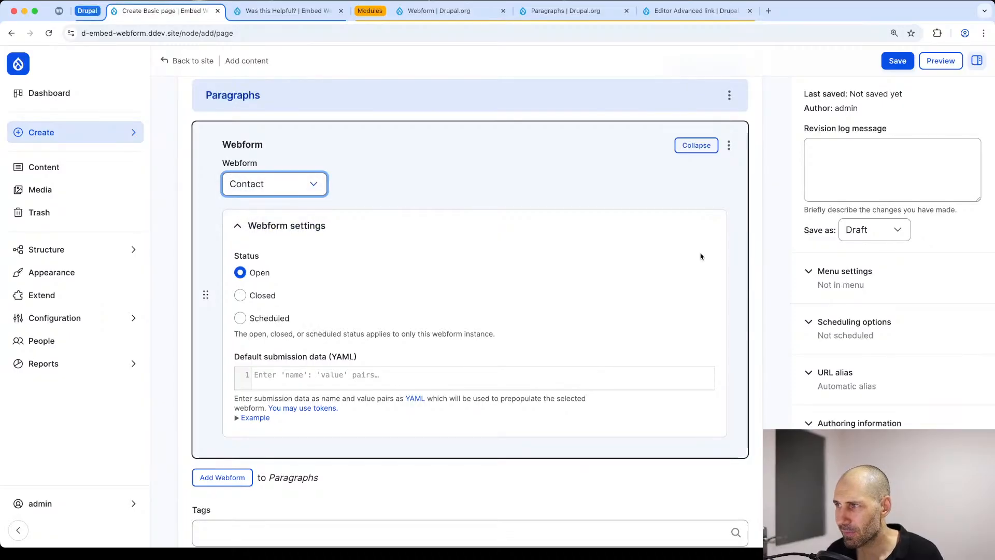
left_click(861, 230)
left_click(866, 245)
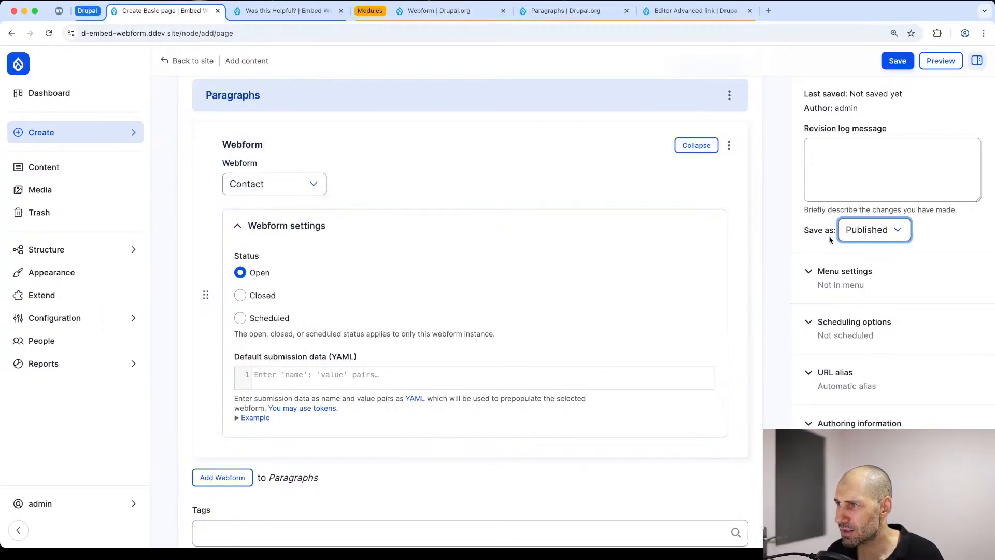
Step: Enter "Test page" as the required description and save the page
left_click(895, 60)
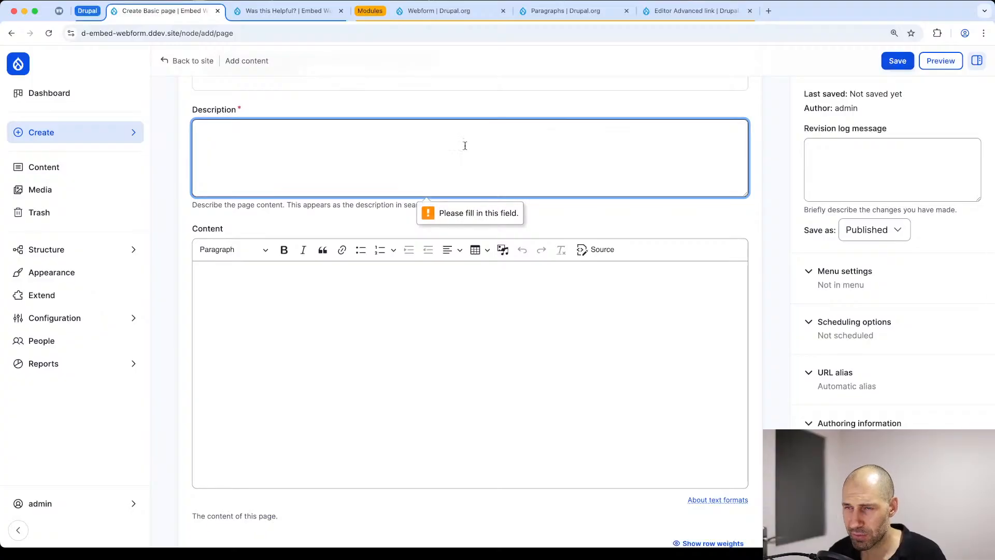
type("Test page")
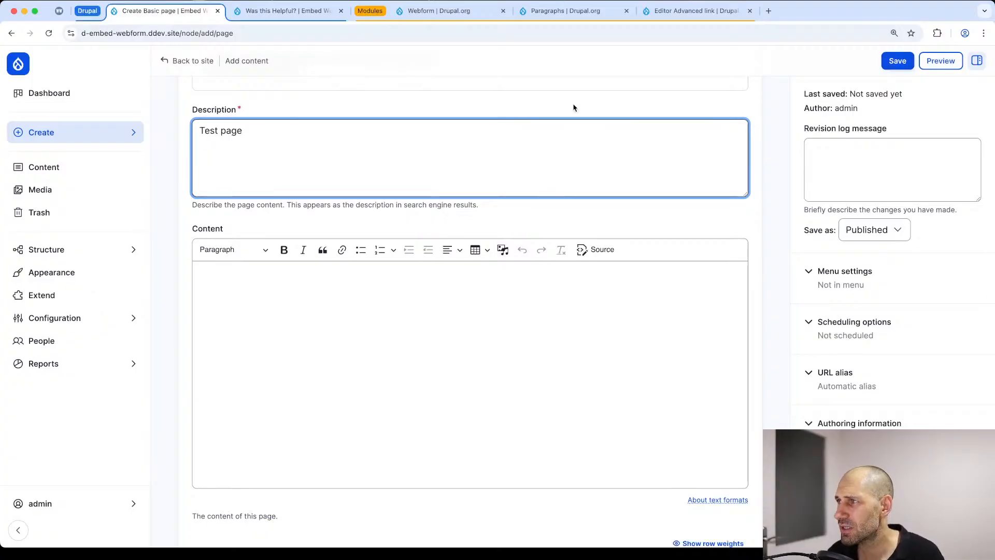
left_click(906, 61)
scroll(352, 321, "down", 6)
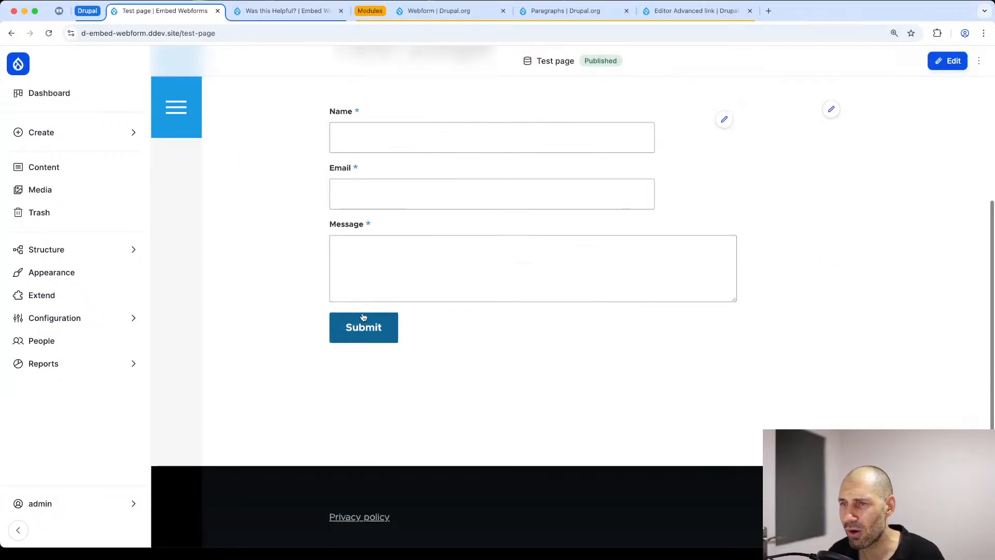
scroll(484, 169, "up", 2)
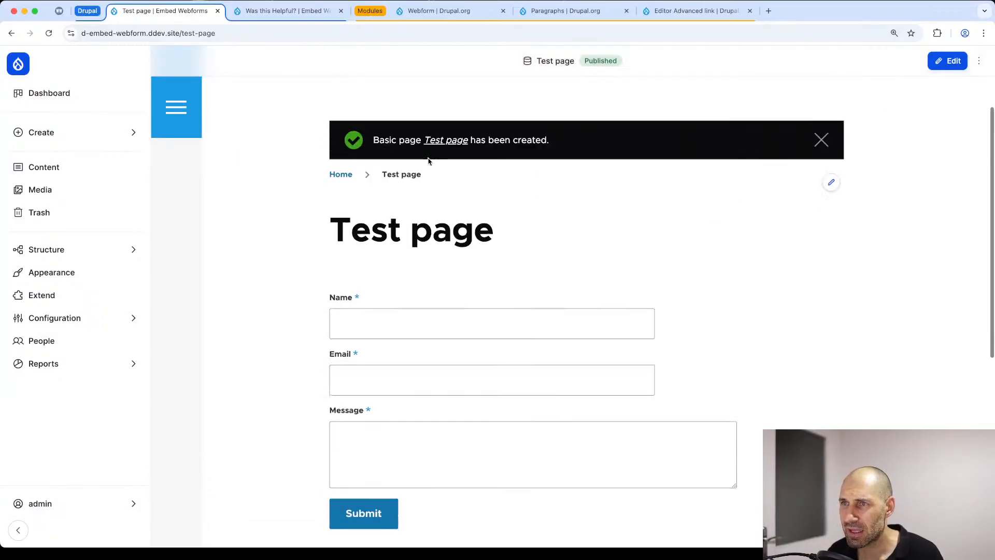
Step: Edit the saved Test page, set its Webform paragraph's status to Closed, and save the page
left_click(947, 61)
scroll(222, 330, "down", 10)
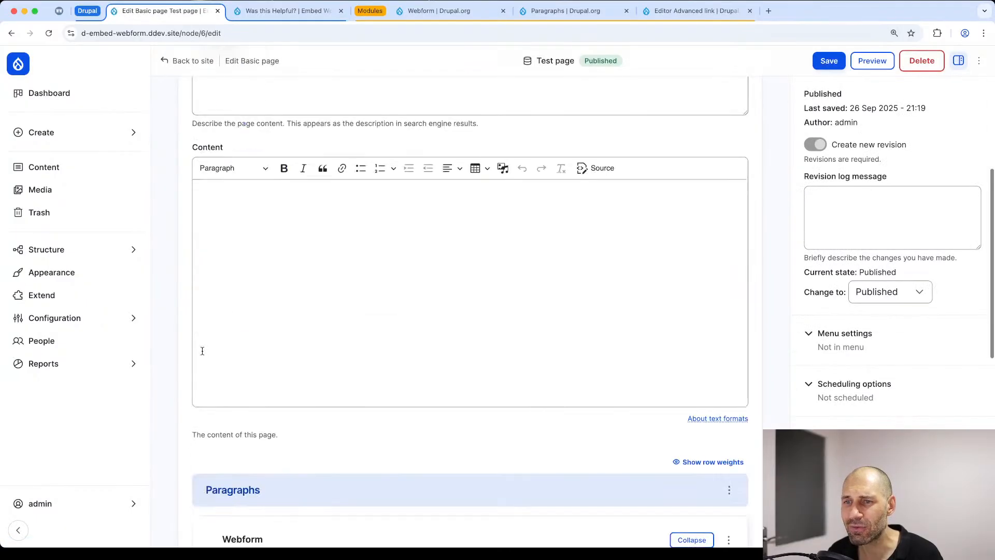
scroll(233, 217, "up", 3)
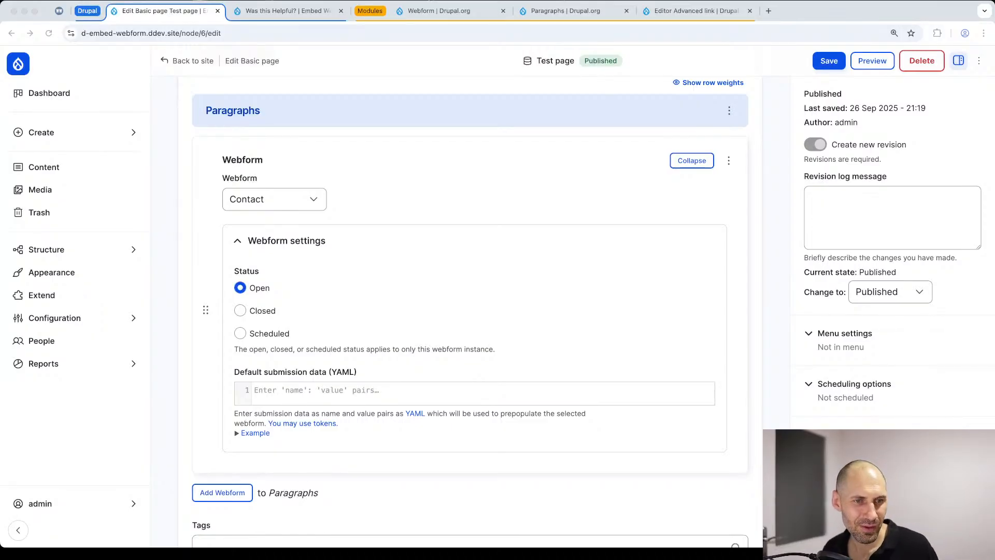
left_click(402, 184)
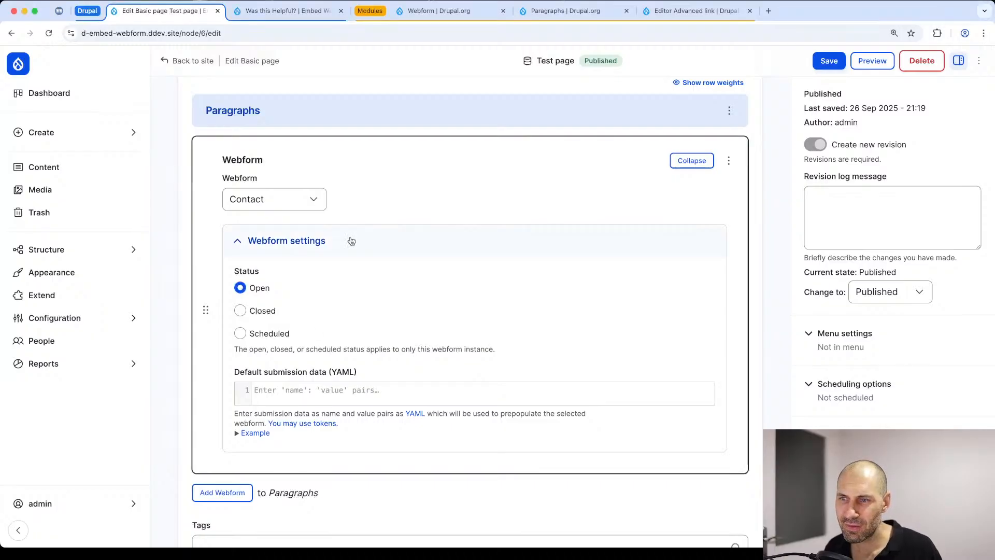
scroll(287, 420, "down", 3)
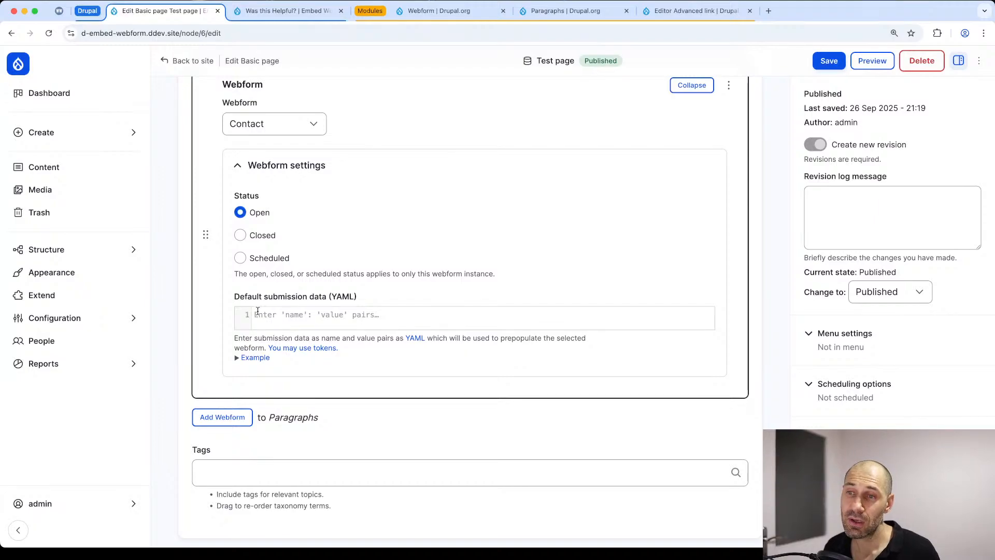
scroll(343, 310, "down", 1)
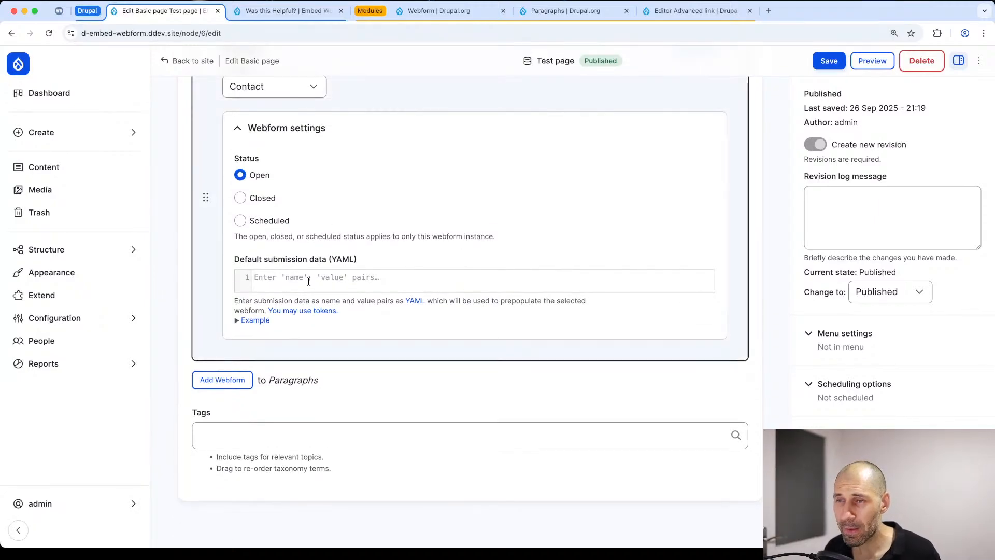
scroll(309, 280, "up", 2)
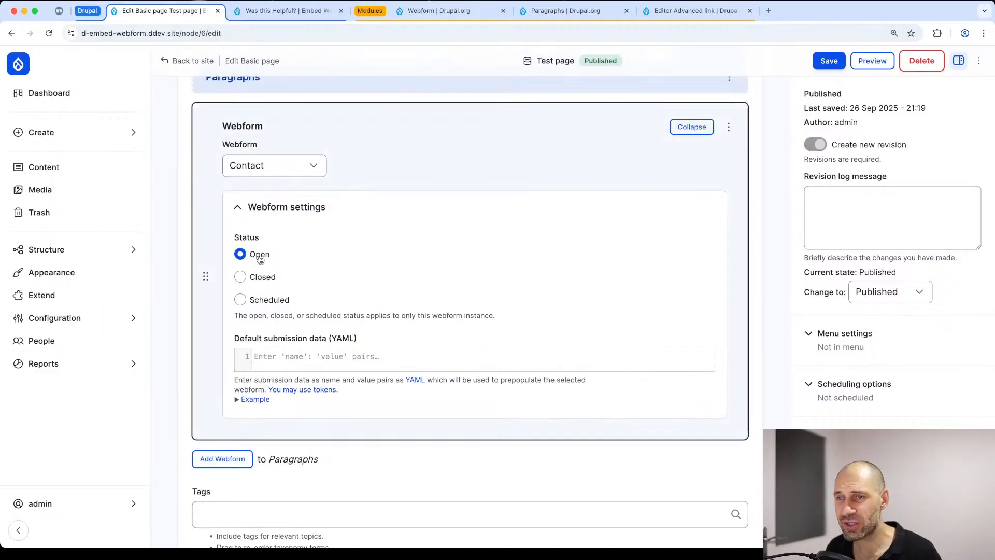
left_click(258, 279)
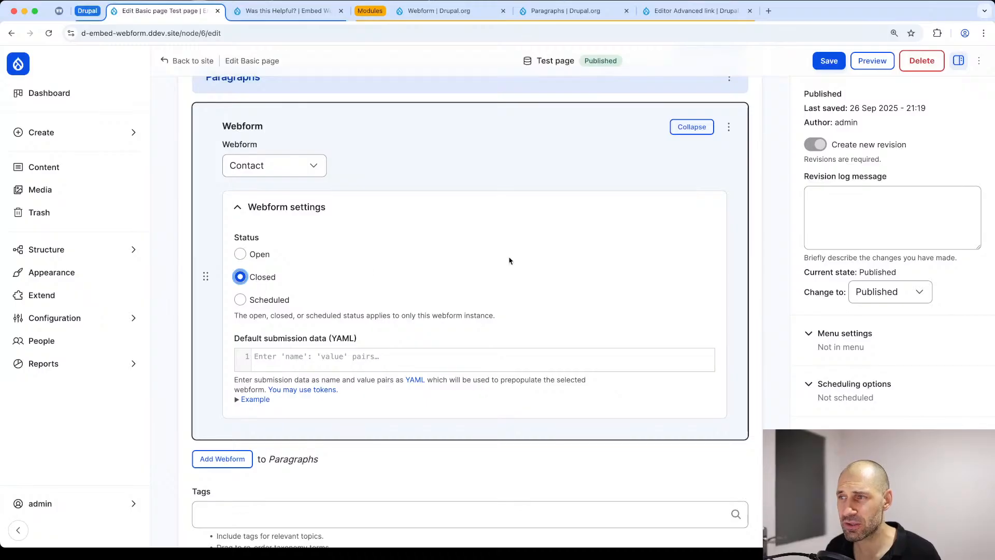
left_click(829, 61)
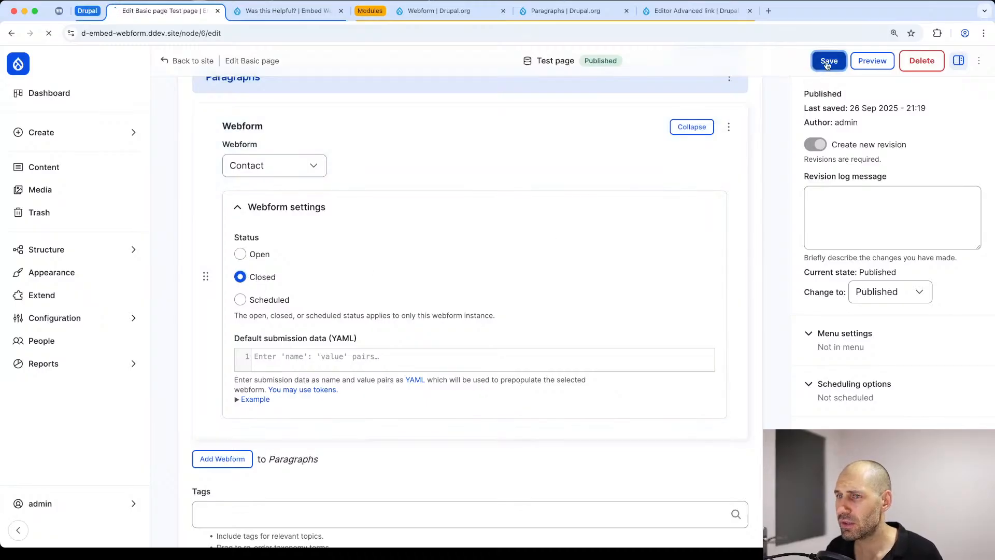
Step: Examine the notice shown above the contact form on the saved Test page
scroll(239, 363, "down", 4)
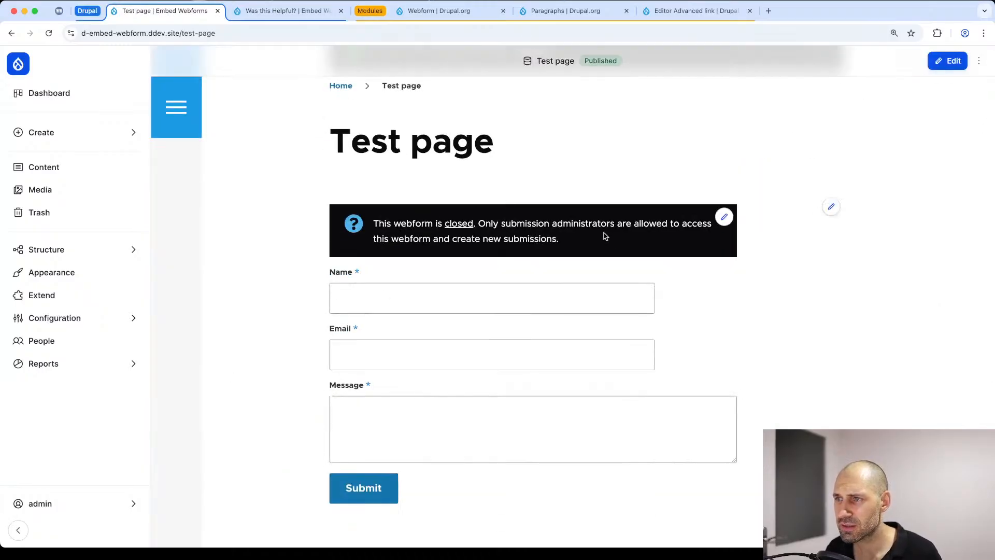
left_click_drag(601, 235, 347, 230)
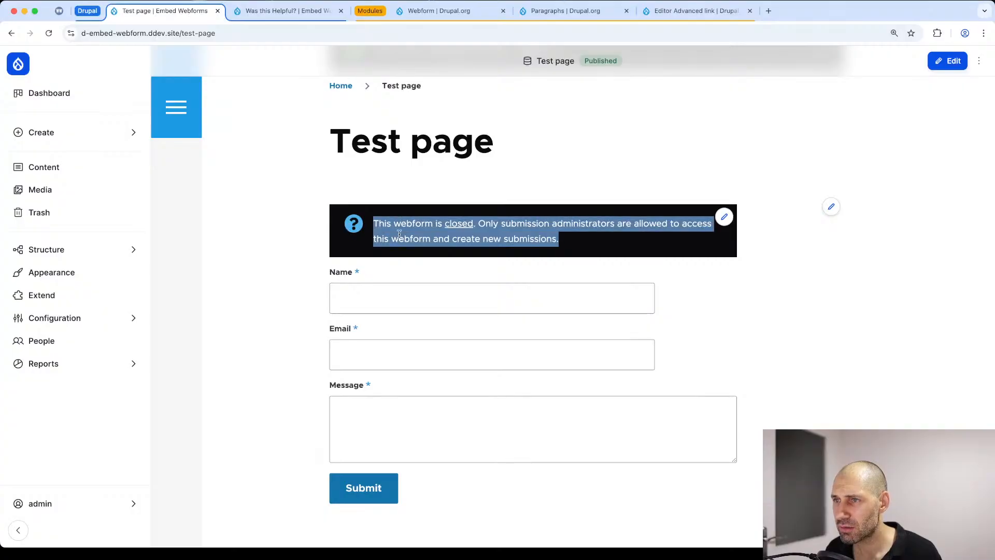
left_click(414, 232)
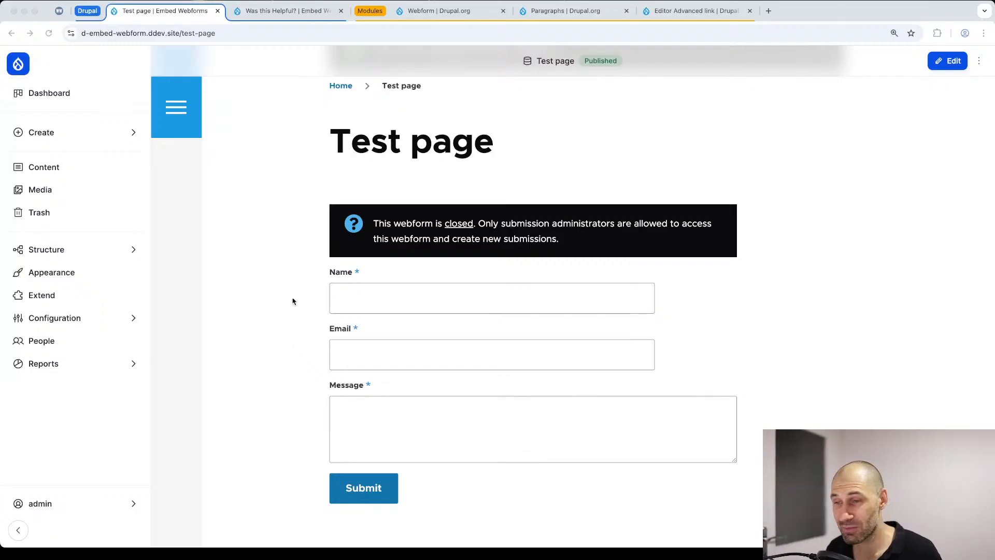
left_click(473, 300)
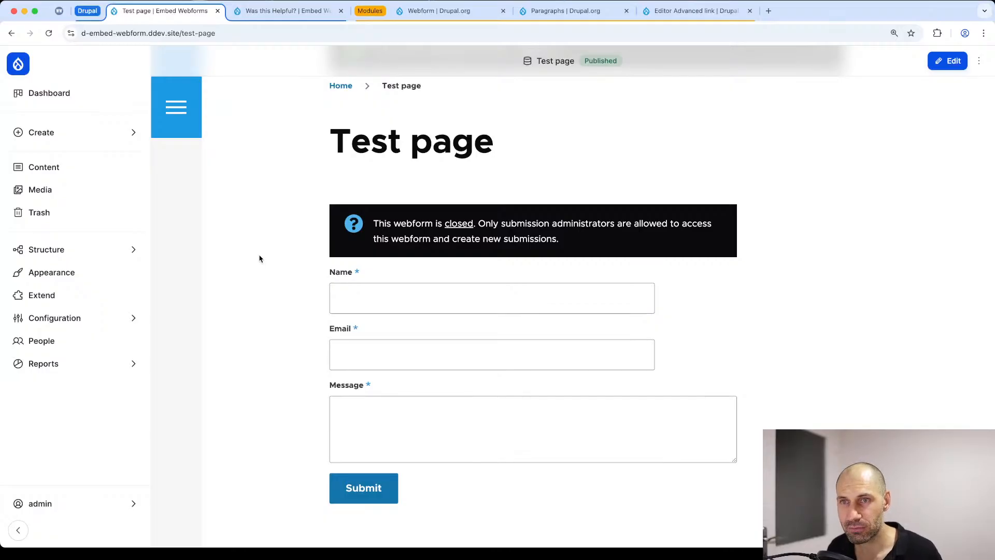
Step: Start a new Basic page with "Test page layout builder" as its title, and copy the title into the Description field
left_click(139, 252)
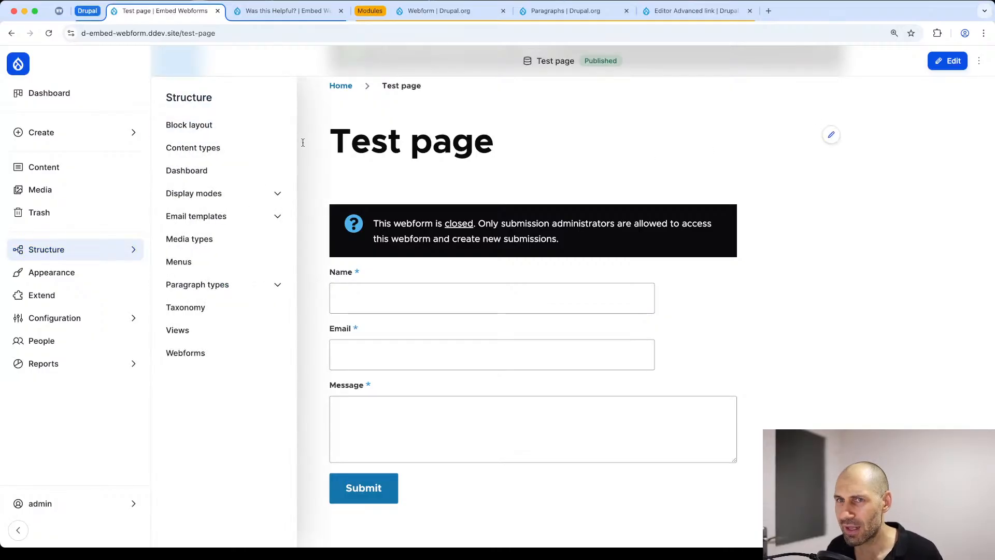
left_click(93, 134)
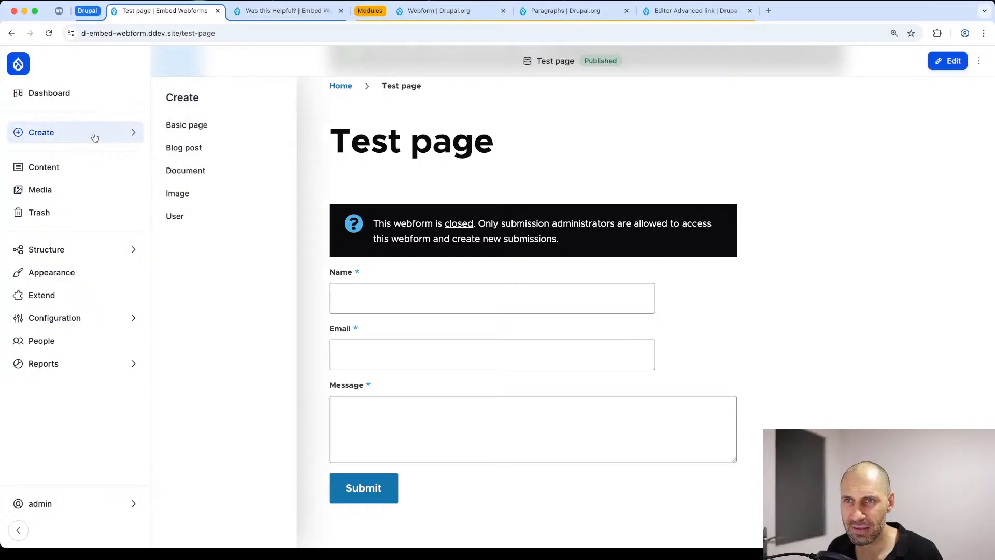
left_click(200, 129)
left_click(362, 184)
type("T")
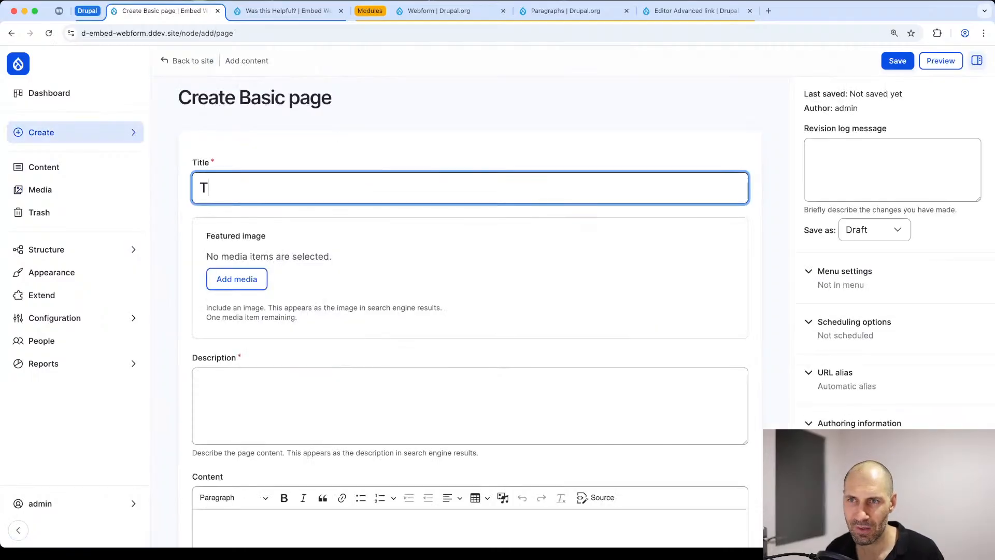
type("est page la")
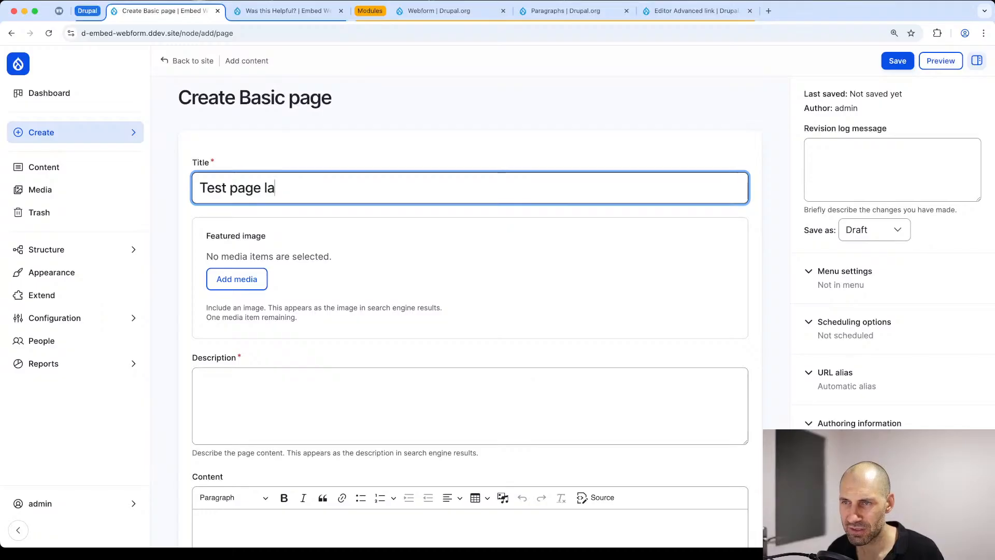
key("BackSpace")
type("ayout builder")
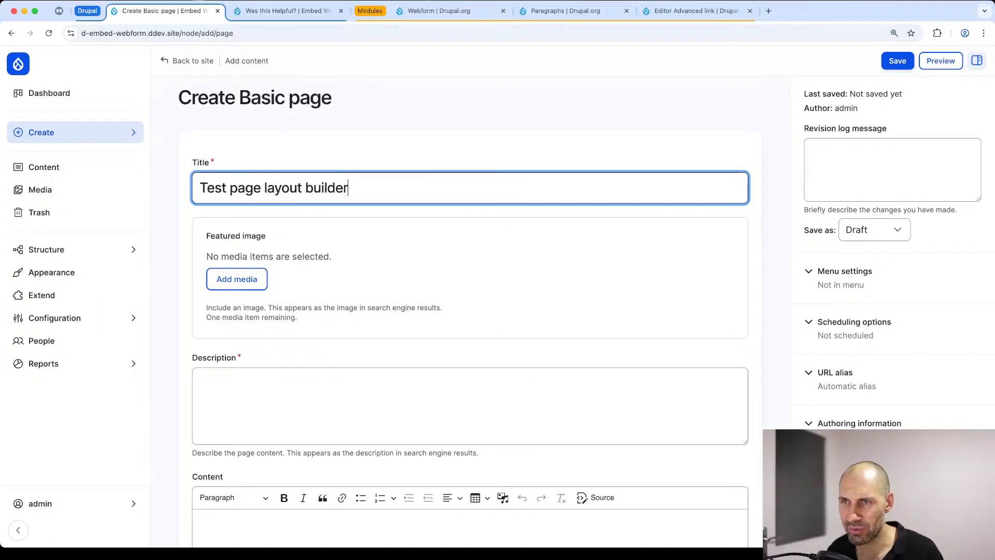
key("cmd+a")
key("super+c")
left_click(408, 373)
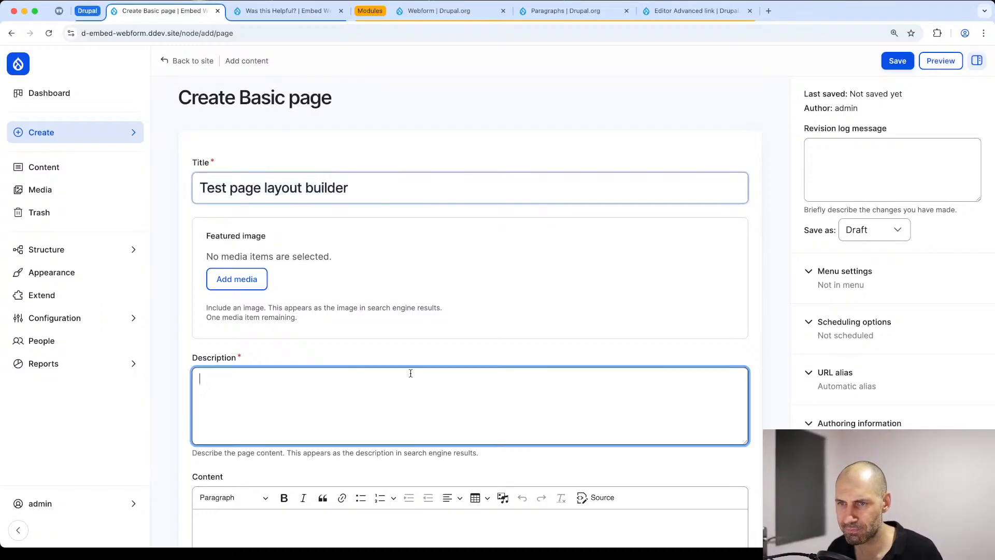
key("super+v")
Step: Save the new page and change its moderation state to Published
left_click(907, 61)
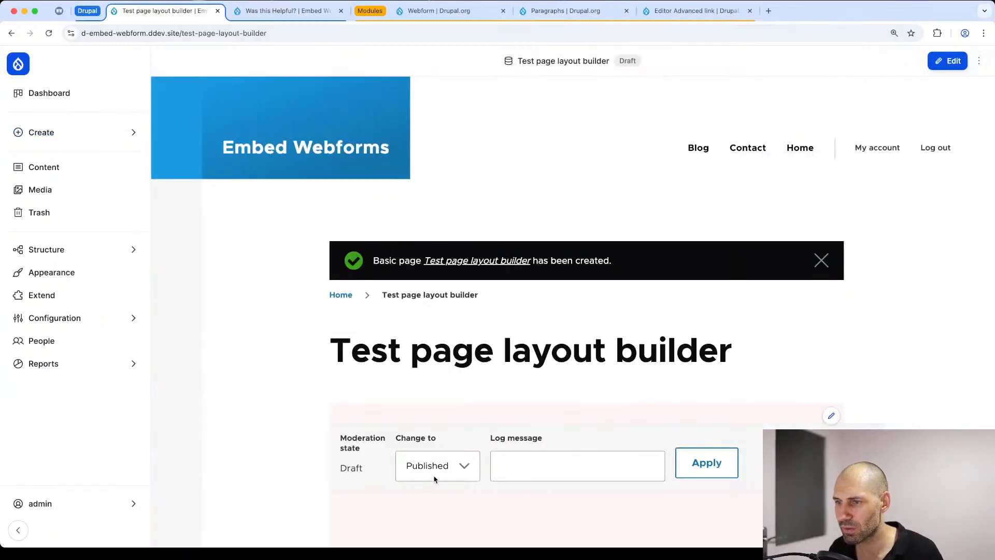
left_click(685, 462)
scroll(911, 142, "down", 3)
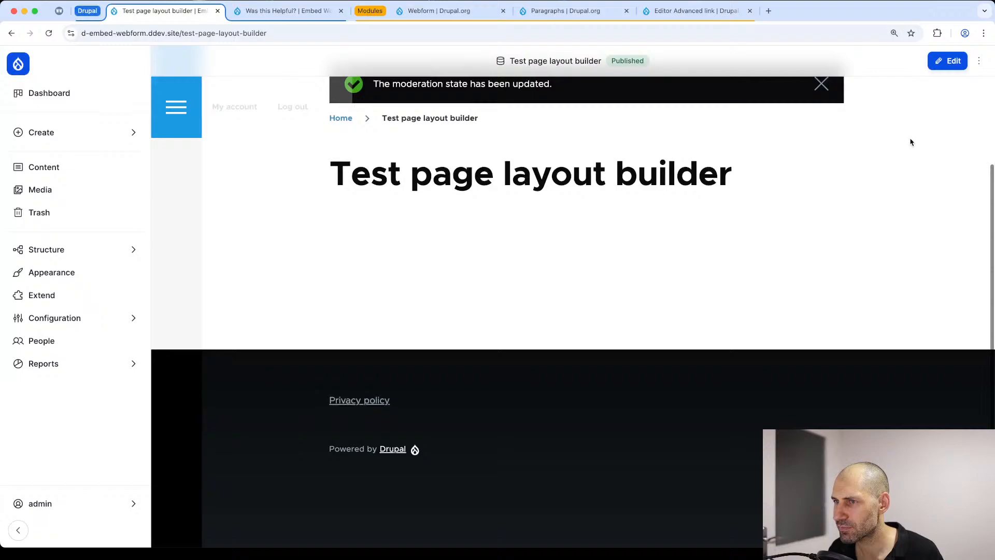
Step: Open the Basic page content type's display management in a separate browser tab and examine its Layout Builder options
left_click(978, 60)
left_click(601, 143)
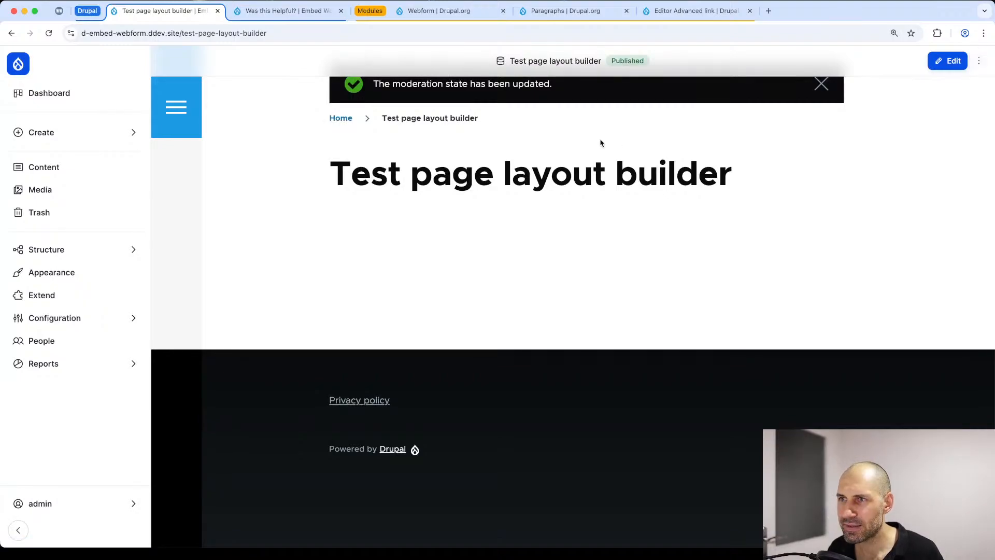
mouse_move(81, 258)
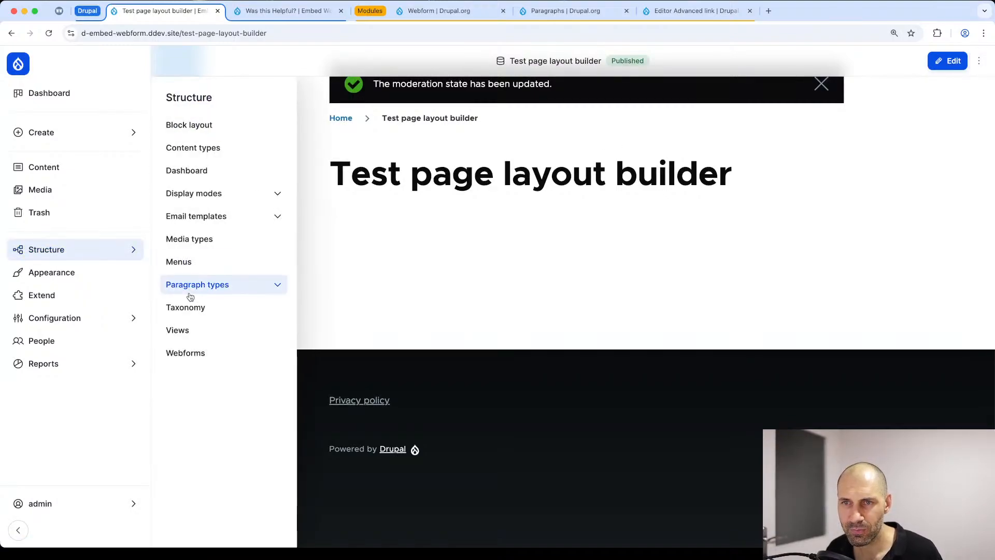
left_click(210, 152, "super")
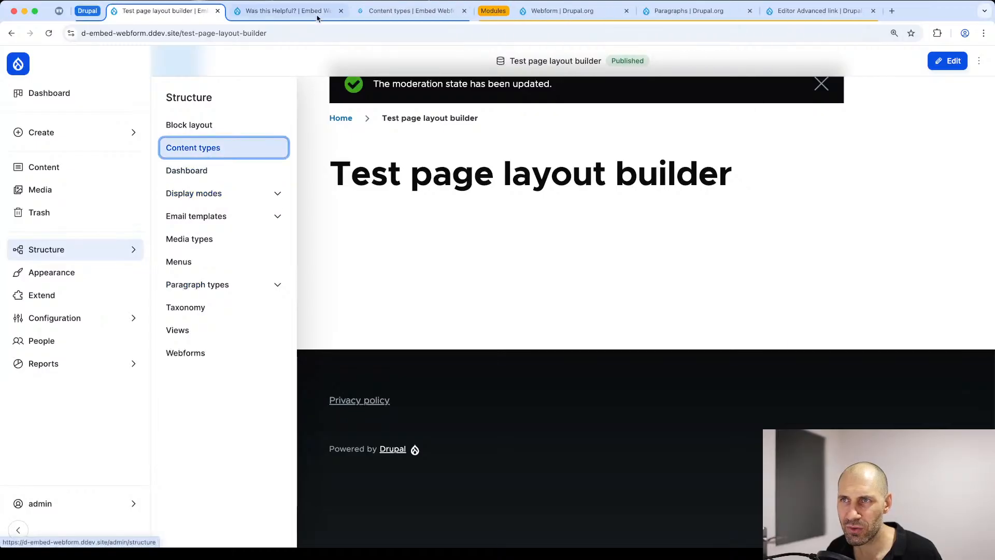
left_click(379, 17)
left_click(828, 187)
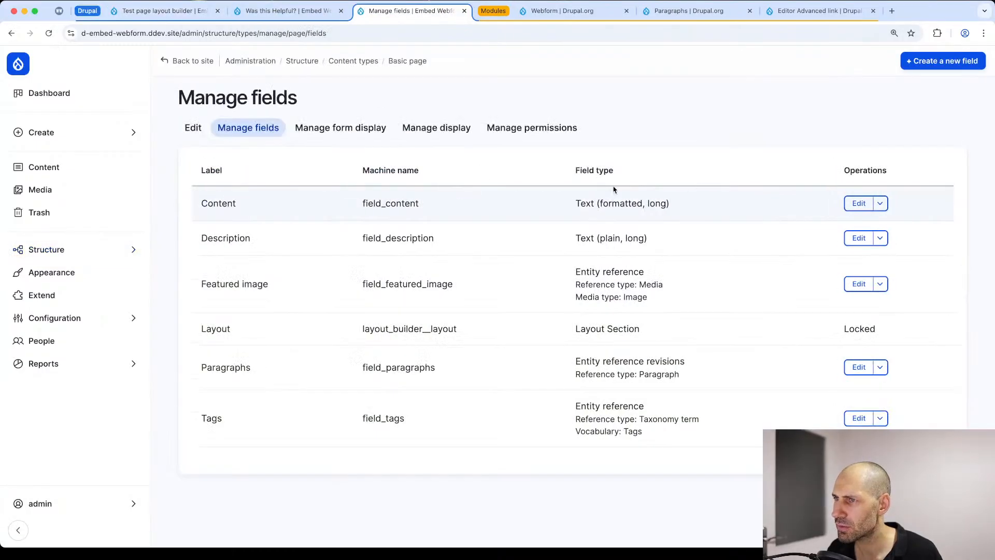
left_click(420, 128)
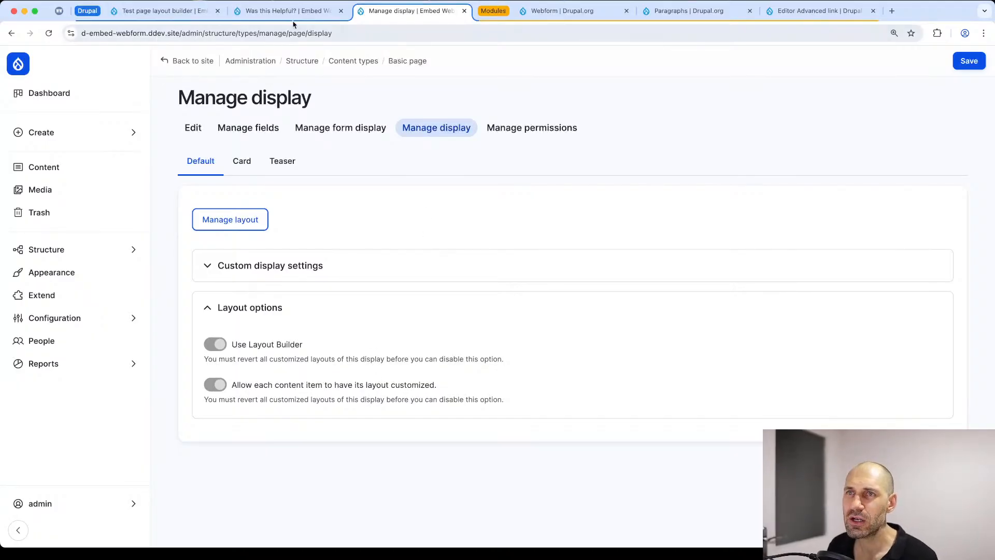
Step: Return to the Test page layout builder page, dismiss its status message, and open the page's own layout for editing
left_click(183, 11)
left_click(390, 173)
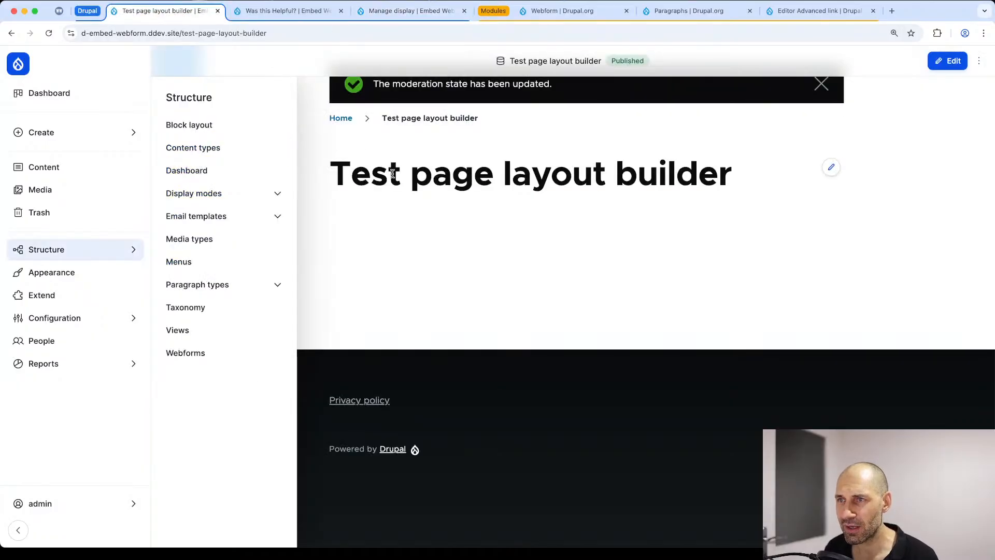
scroll(725, 202, "up", 4)
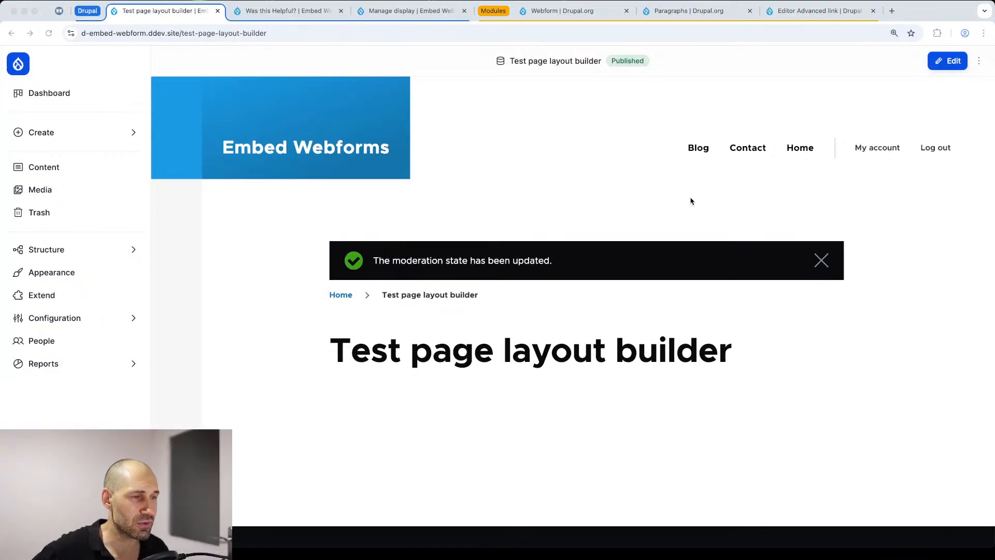
left_click(884, 224)
left_click(823, 260)
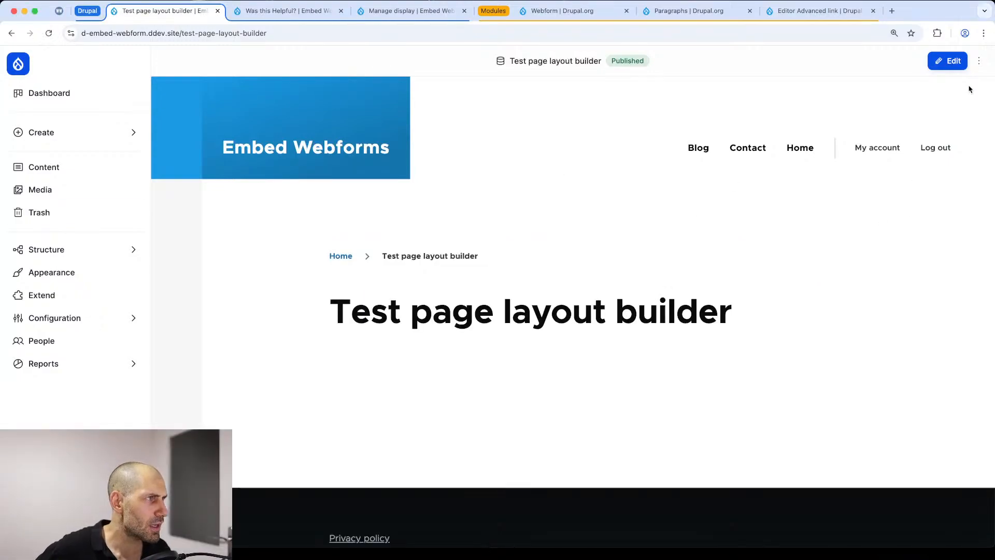
left_click(979, 61)
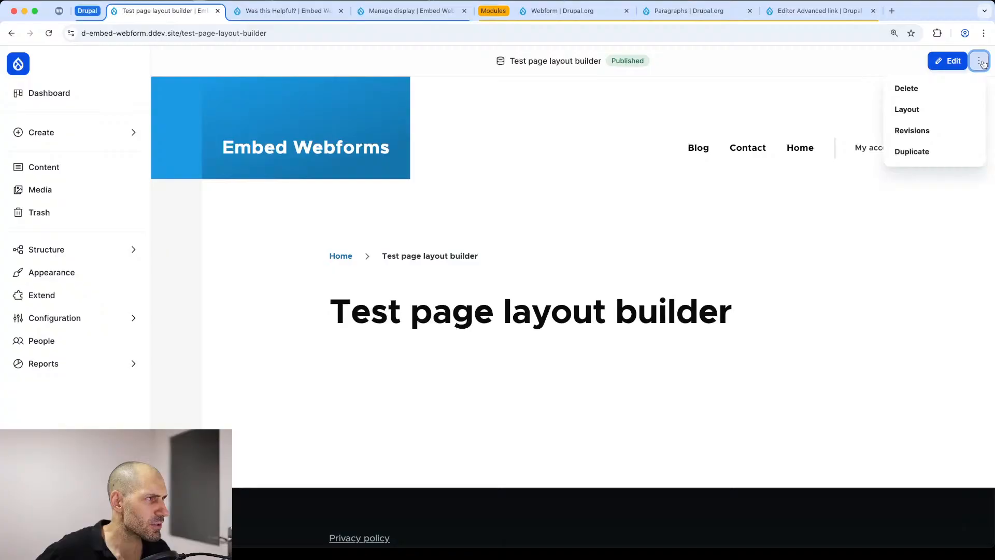
left_click(931, 110)
scroll(488, 224, "down", 5)
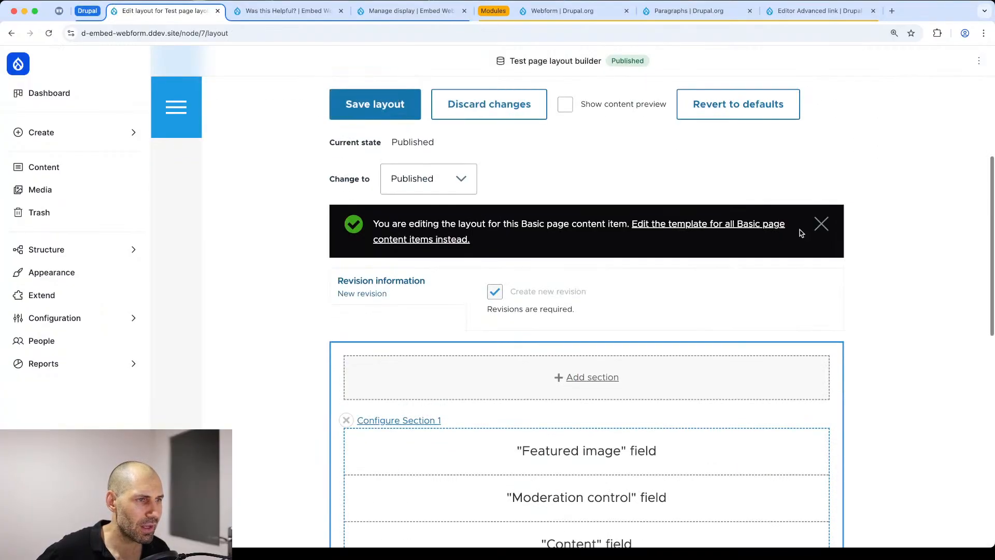
left_click(821, 224)
Step: Add a Webform block to Section 1 with its title display turned off and Contact (contact_form) as the webform
scroll(605, 242, "down", 2)
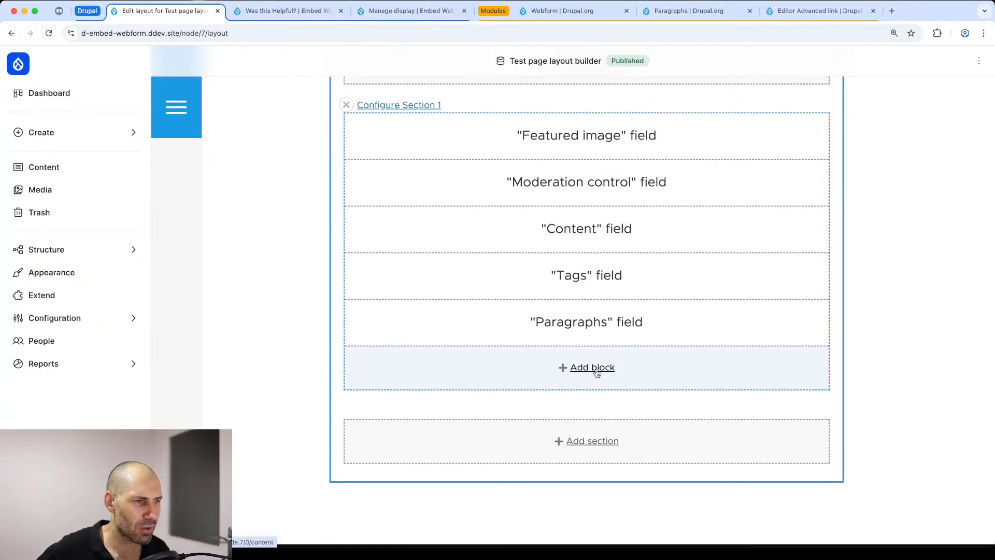
left_click(597, 373)
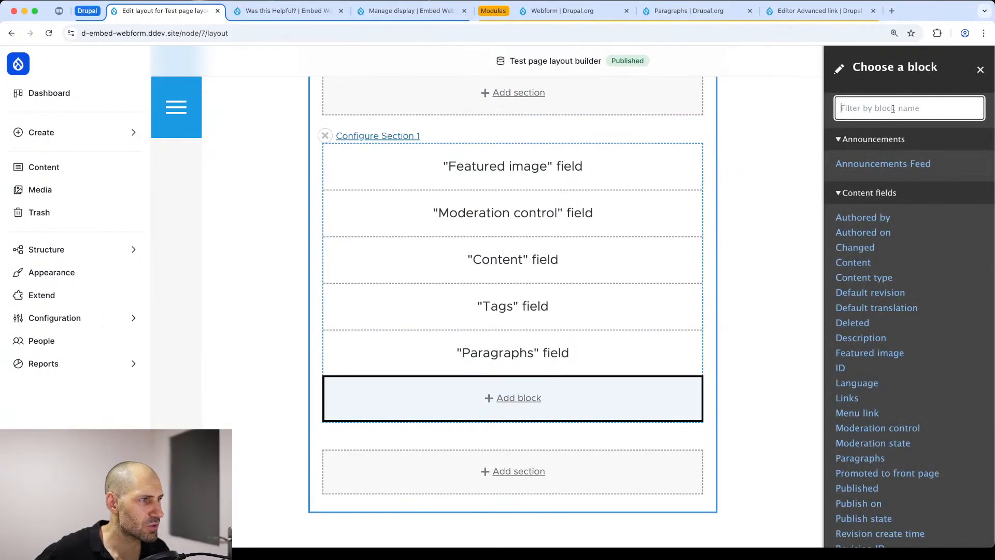
type("web")
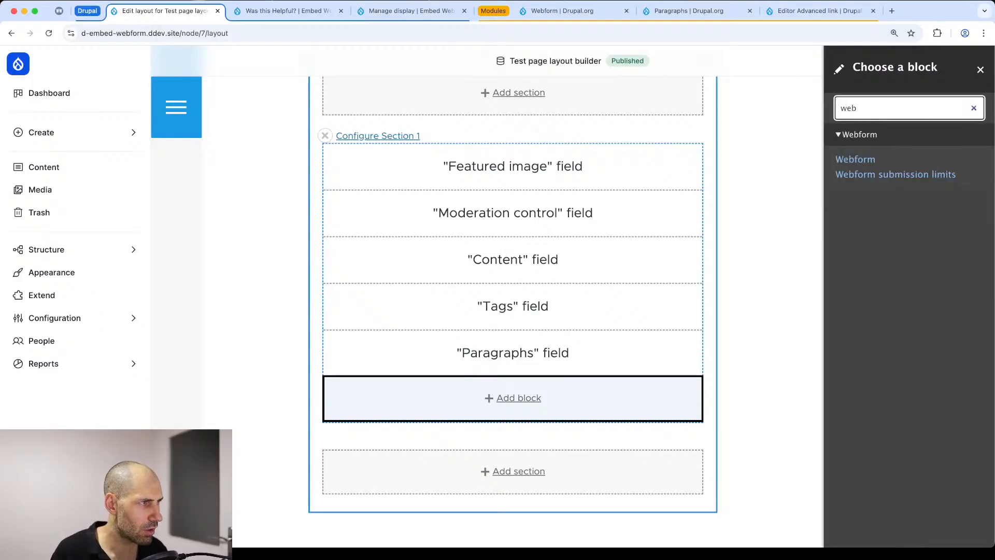
left_click(862, 160)
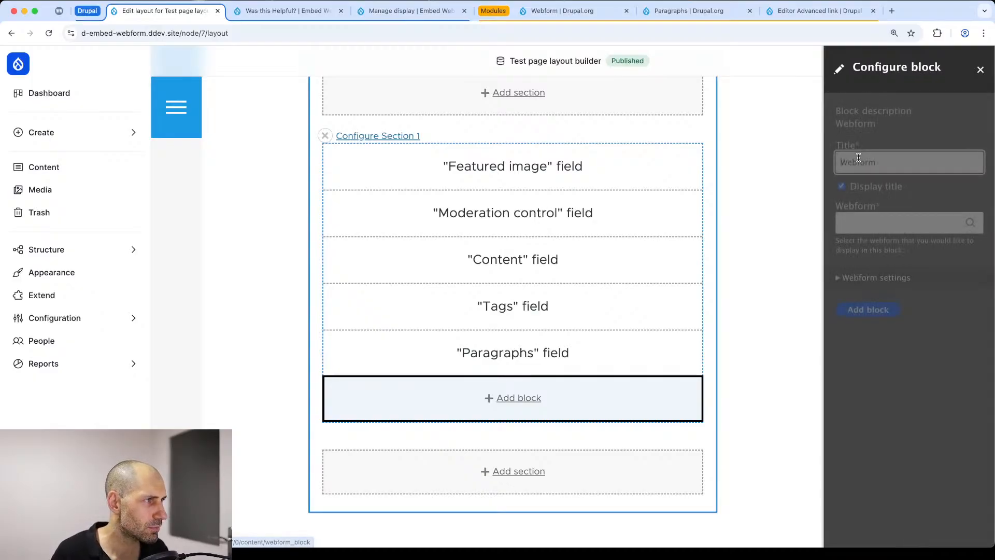
left_click(865, 188)
left_click(863, 220)
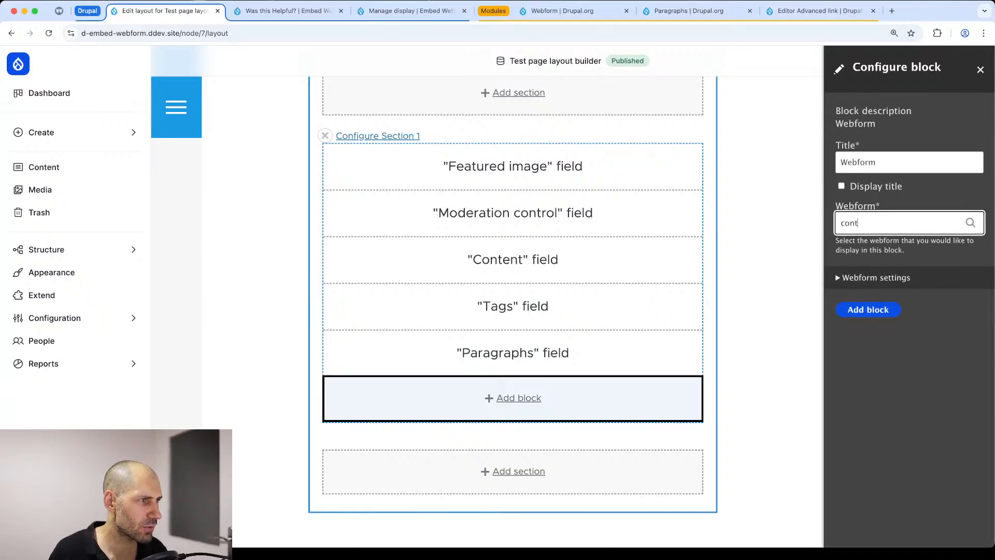
left_click(871, 242)
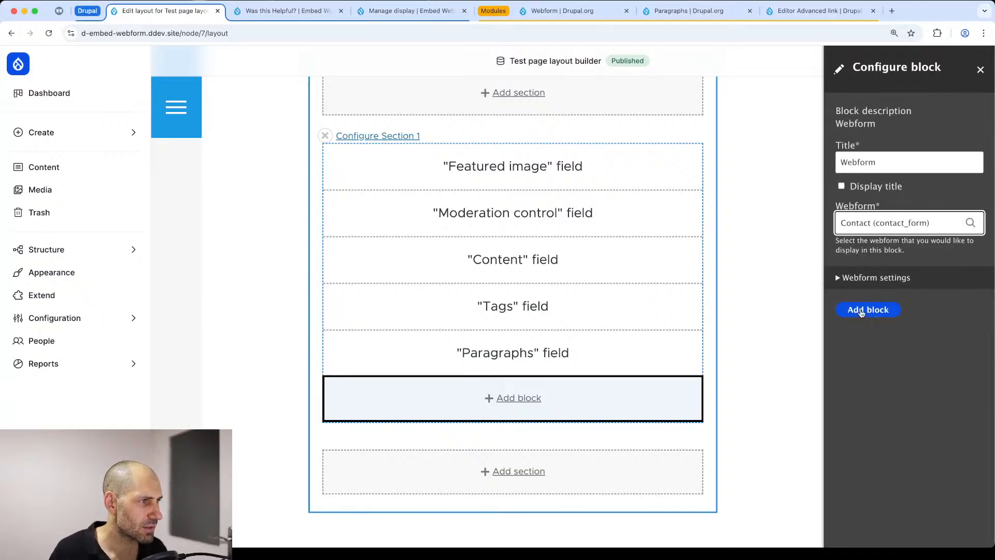
left_click(863, 313)
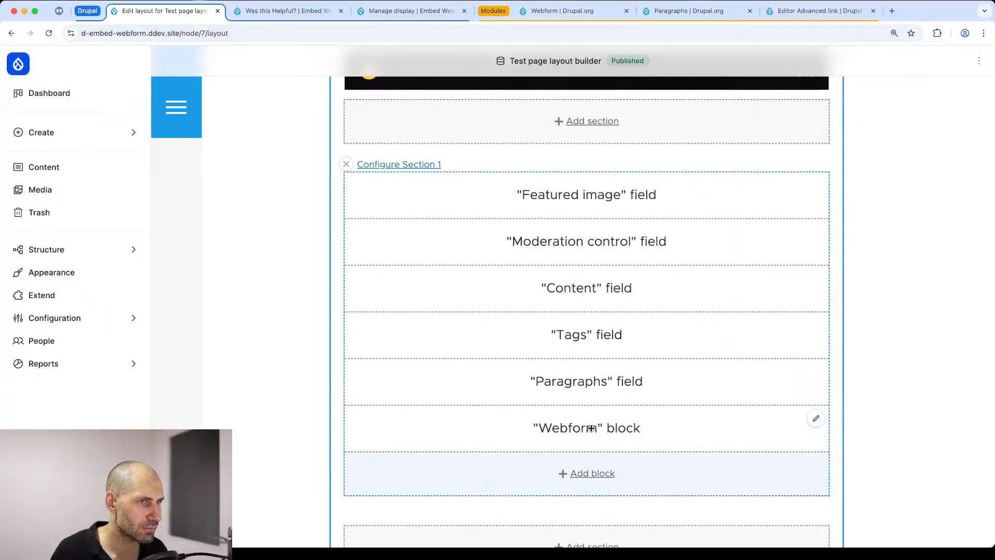
Step: Move the Webform block above the Content field in Section 1, save the layout, and review the contact form on the page
left_click_drag(591, 428, 589, 291)
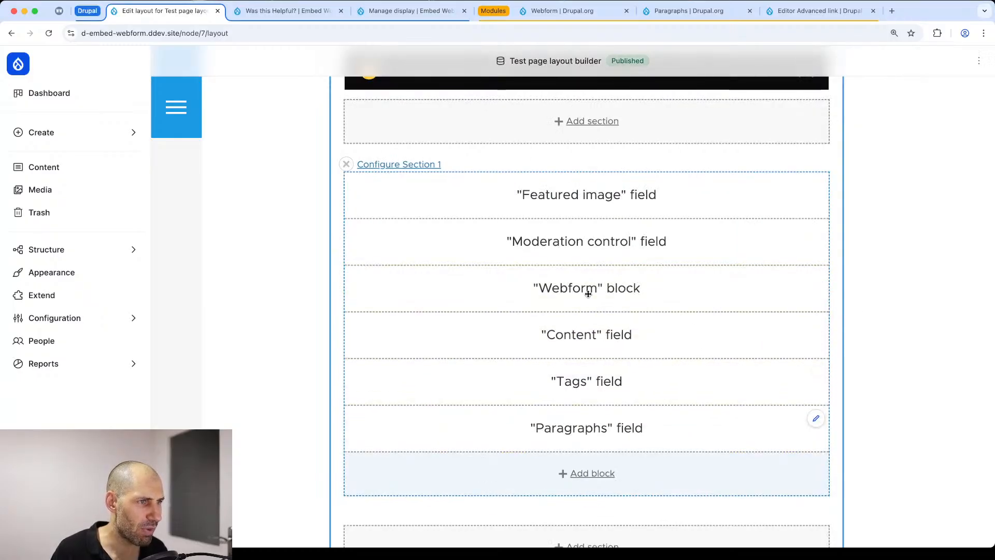
scroll(478, 178, "up", 4)
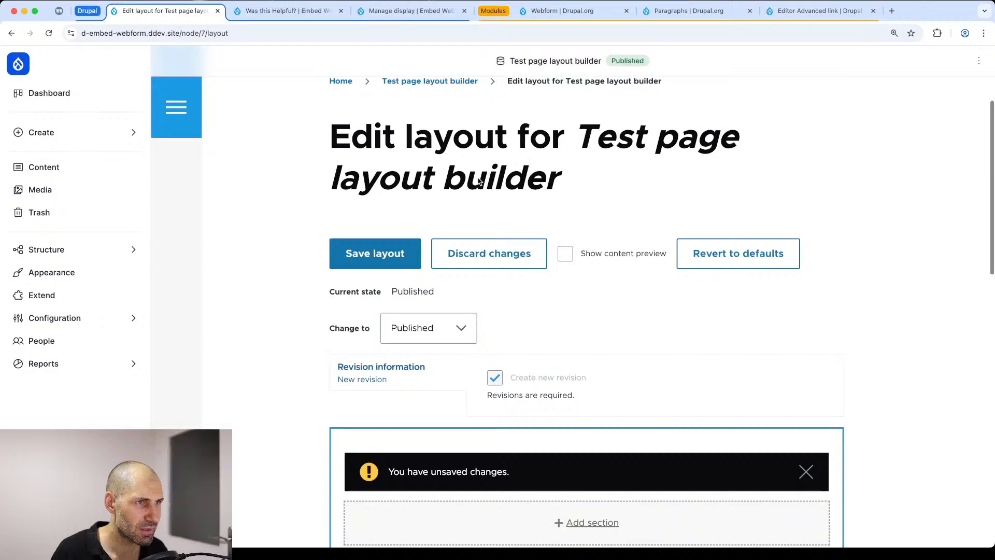
left_click(403, 252)
scroll(432, 296, "down", 4)
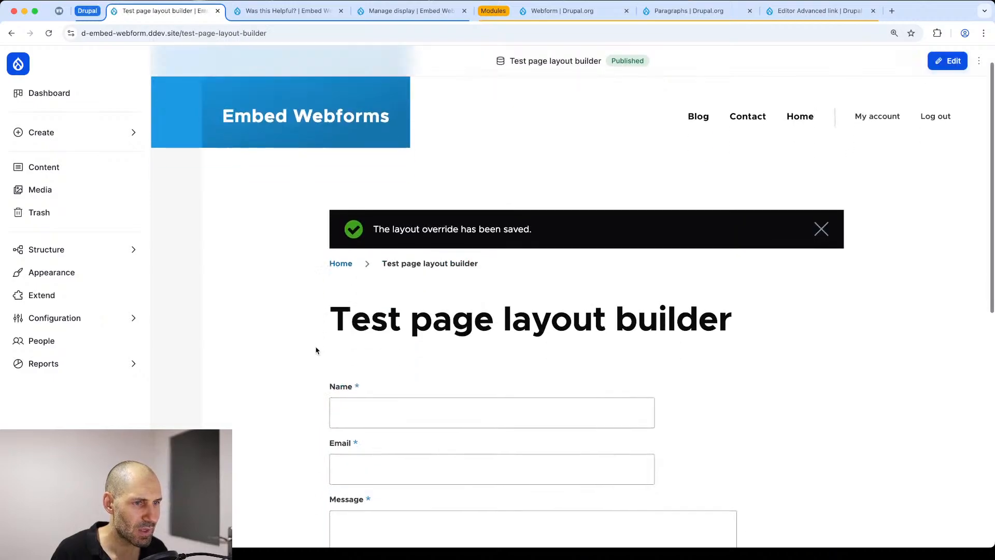
scroll(432, 297, "down", 2)
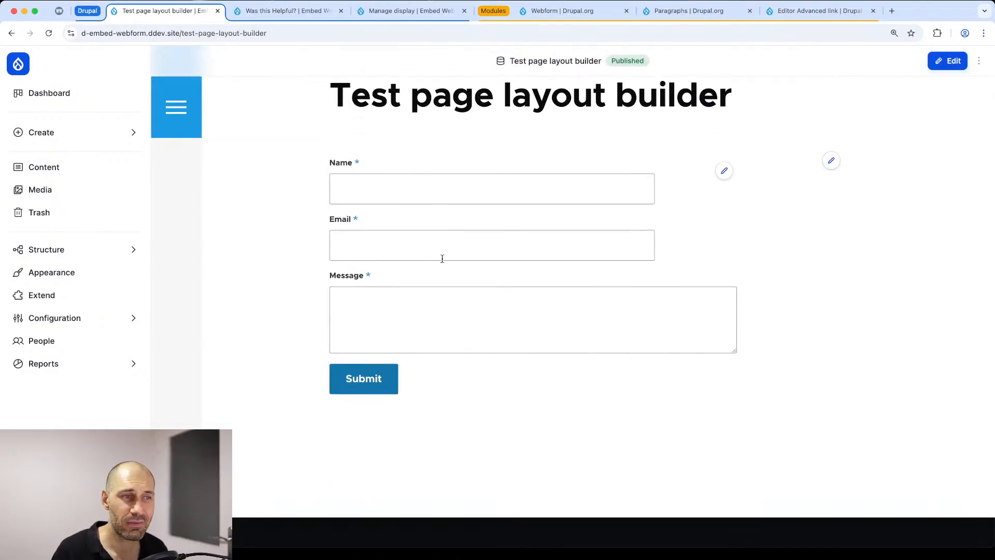
scroll(436, 233, "up", 3)
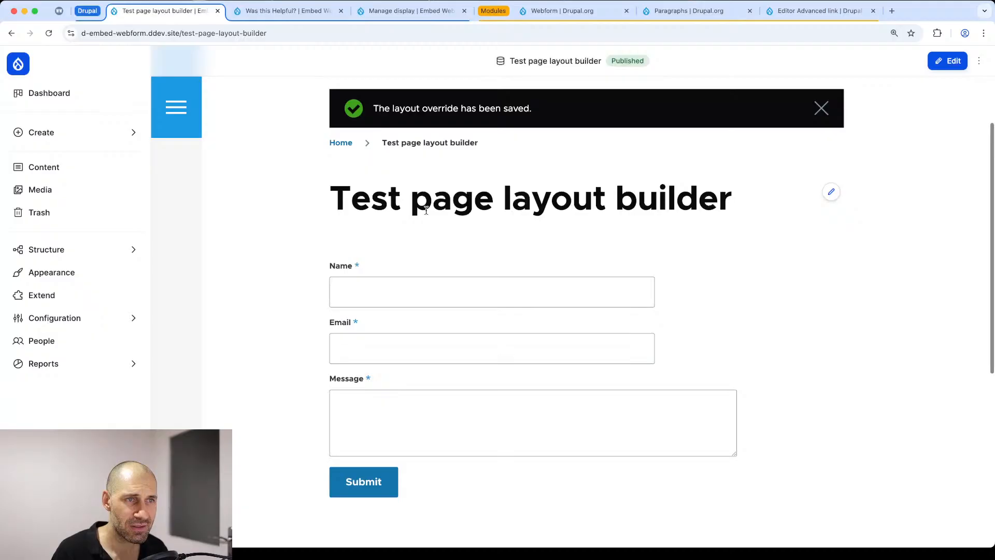
left_click(831, 107)
Step: Edit the page and fill its Content field with several pasted copies of the sample text "staounoeu thasnoeu"
scroll(829, 213, "up", 3)
left_click(939, 60)
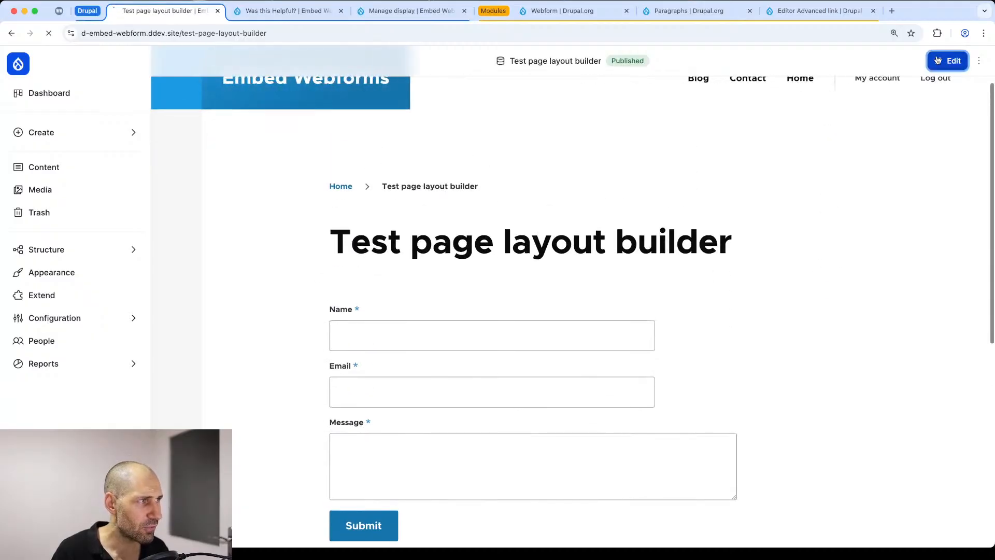
scroll(267, 382, "down", 5)
left_click(270, 373)
type("sta")
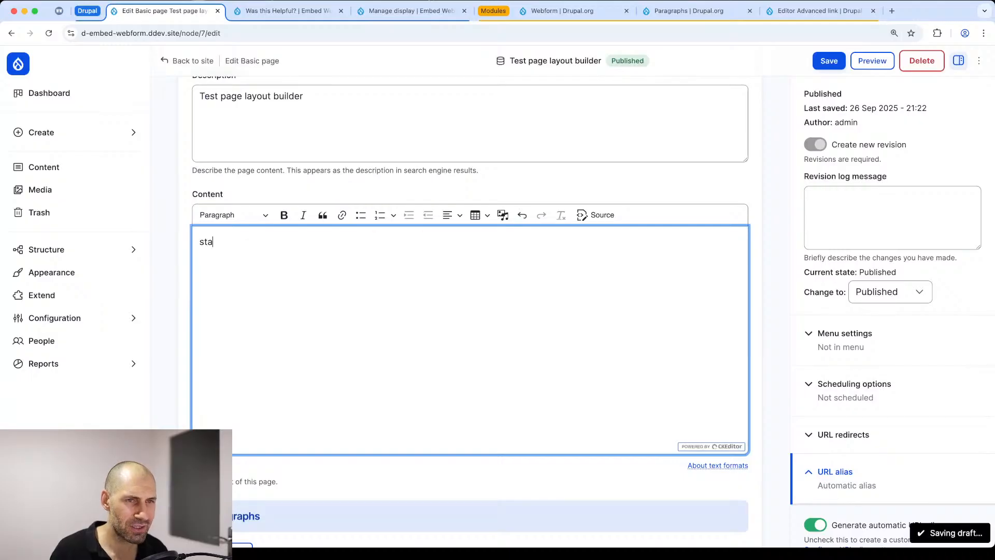
type("ounoeu thasnoeu")
key("super+a")
key("super+c")
key("super+v")
key("super+v")
key("super+v")
key("super+v")
key("super+v")
key("super+v")
key("super+v")
key("super+v")
key("super+v")
key("super+v")
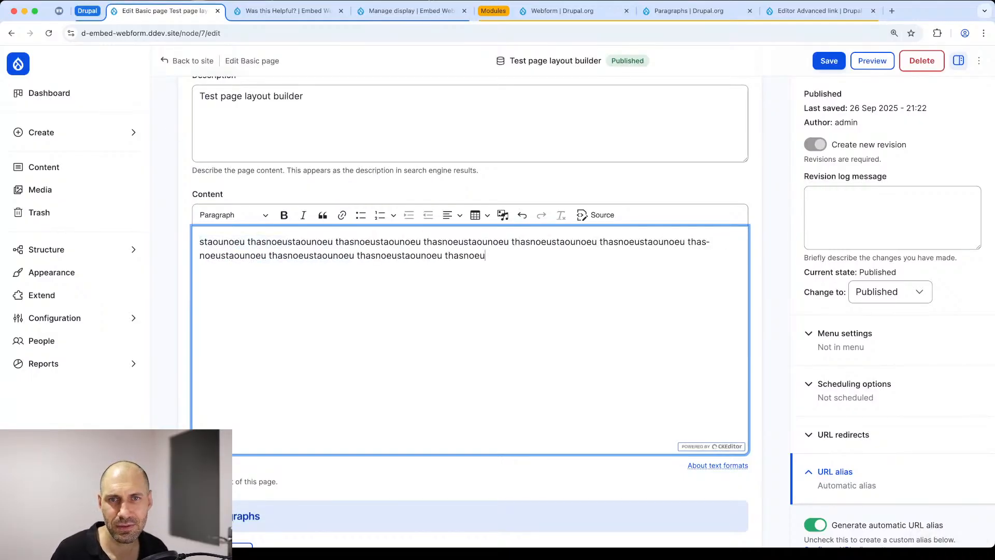
key("super+Tab")
key("super+Tab")
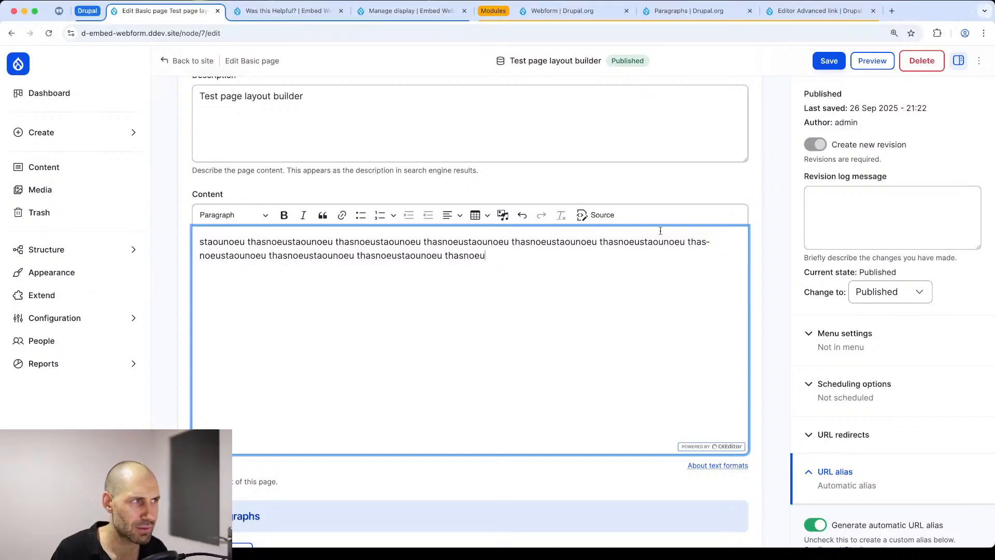
Step: Save the page and check the position of the sample text relative to the contact form
left_click(829, 61)
scroll(414, 327, "down", 10)
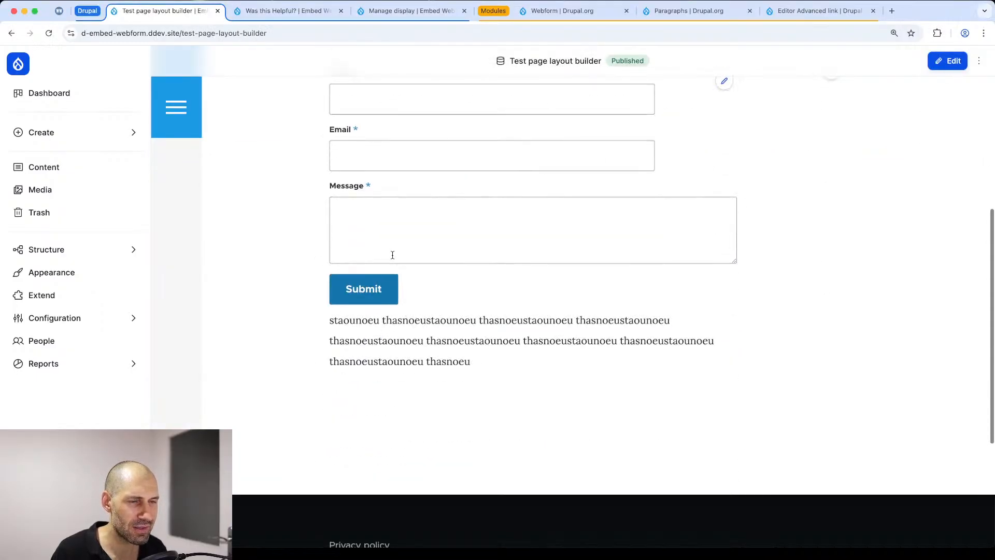
scroll(489, 138, "up", 2)
scroll(489, 138, "up", 1)
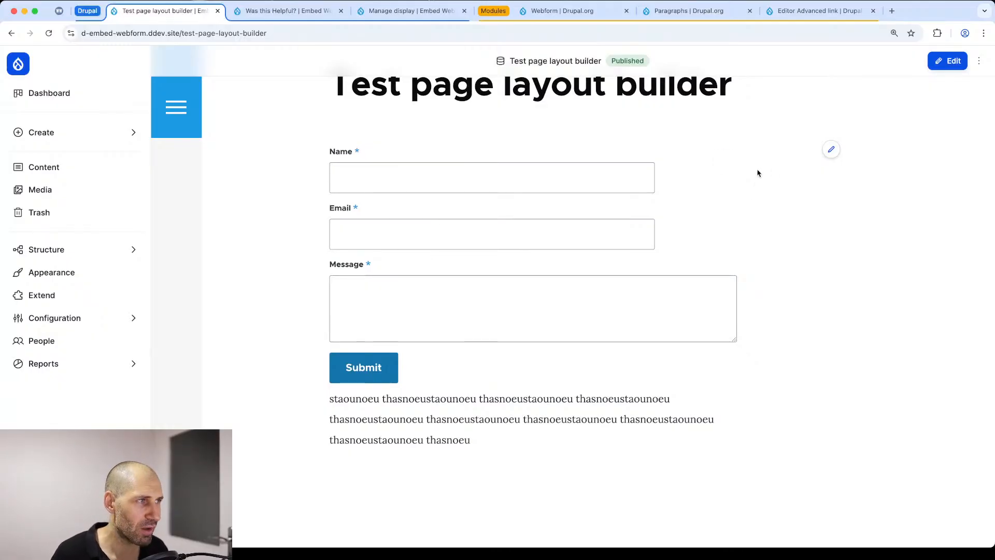
Step: Reopen the page's layout, move the Webform block directly below the Content field, and save the layout
left_click(975, 62)
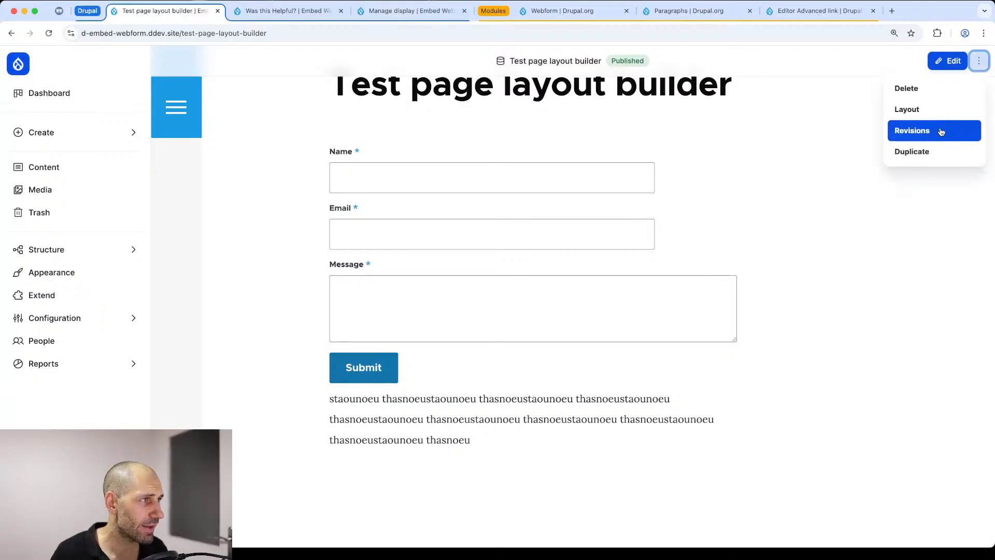
left_click(941, 108)
scroll(462, 264, "down", 12)
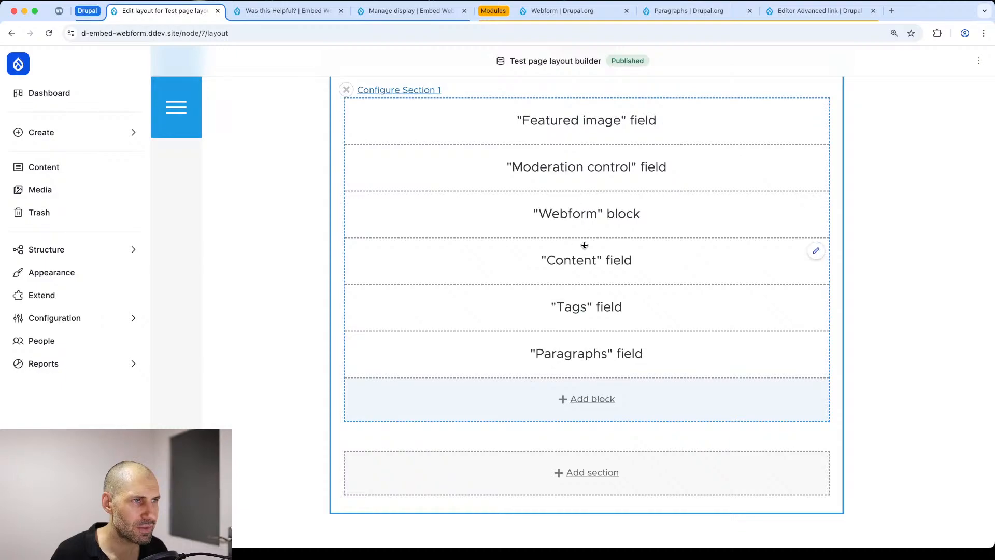
left_click_drag(556, 225, 563, 270)
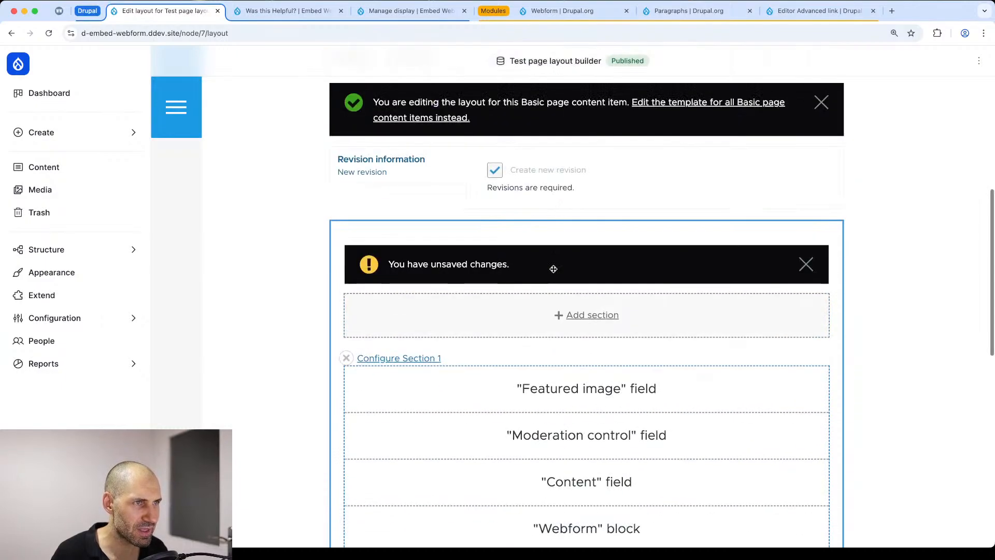
scroll(518, 223, "up", 4)
left_click(399, 200)
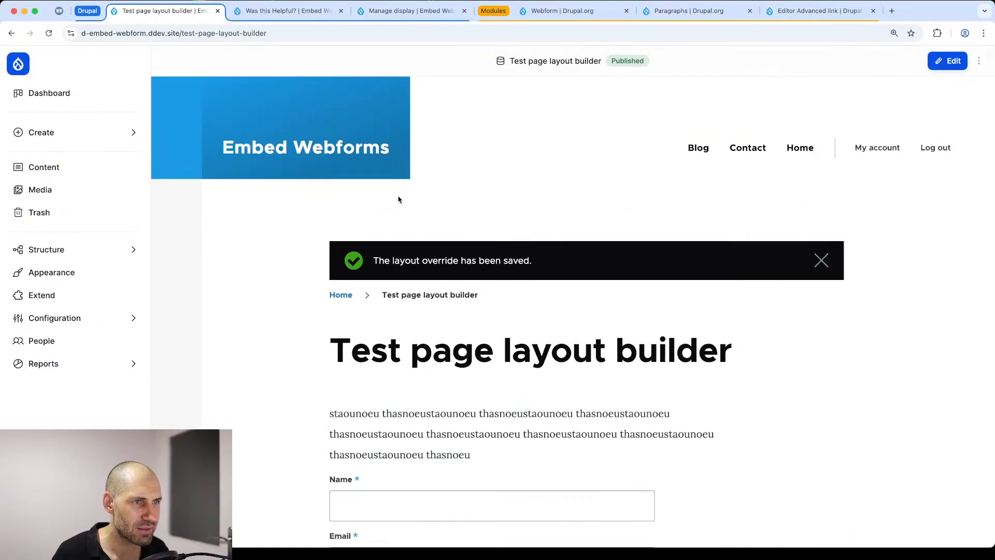
scroll(435, 268, "down", 4)
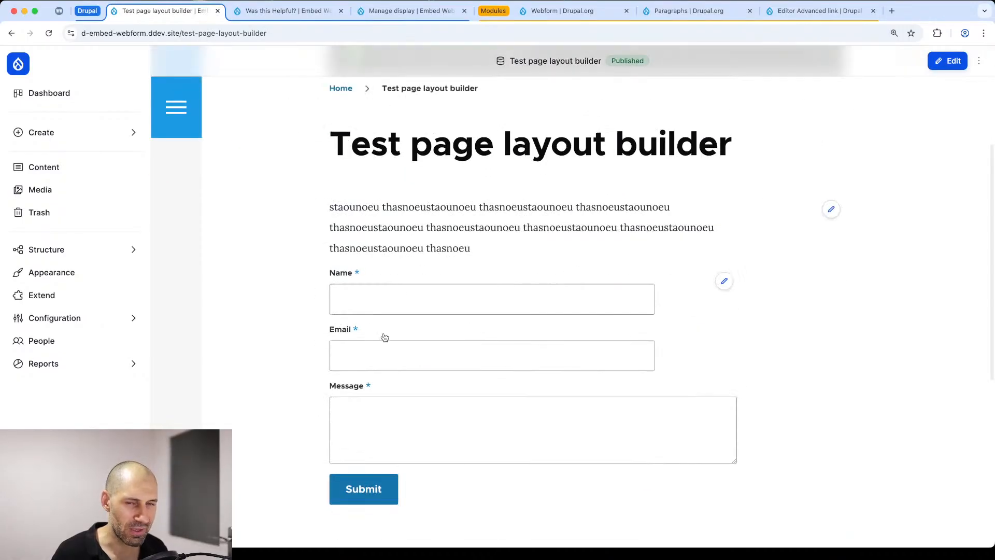
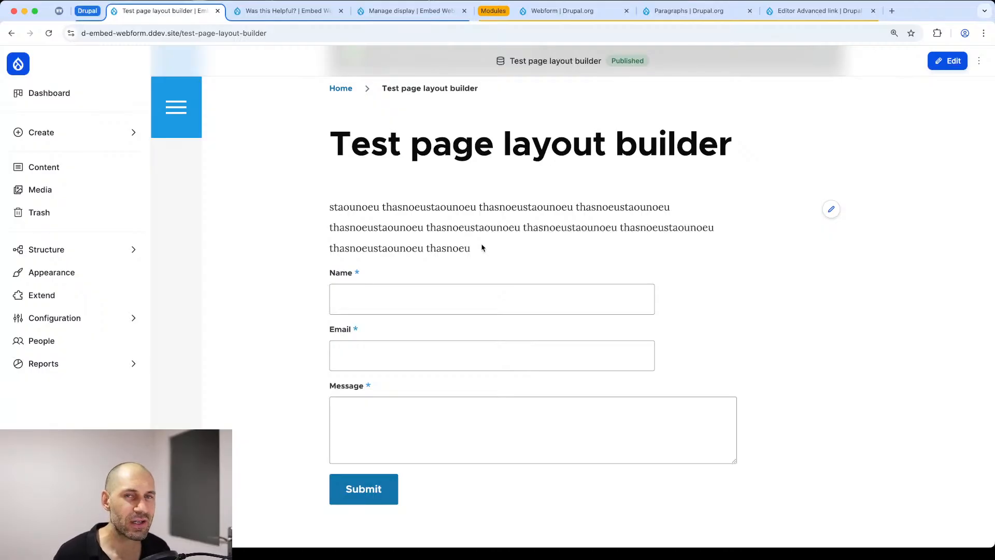
Step: Open the layout of the "Test page layout builder" page and examine the block order in Section 1
left_click(978, 61)
left_click(943, 117)
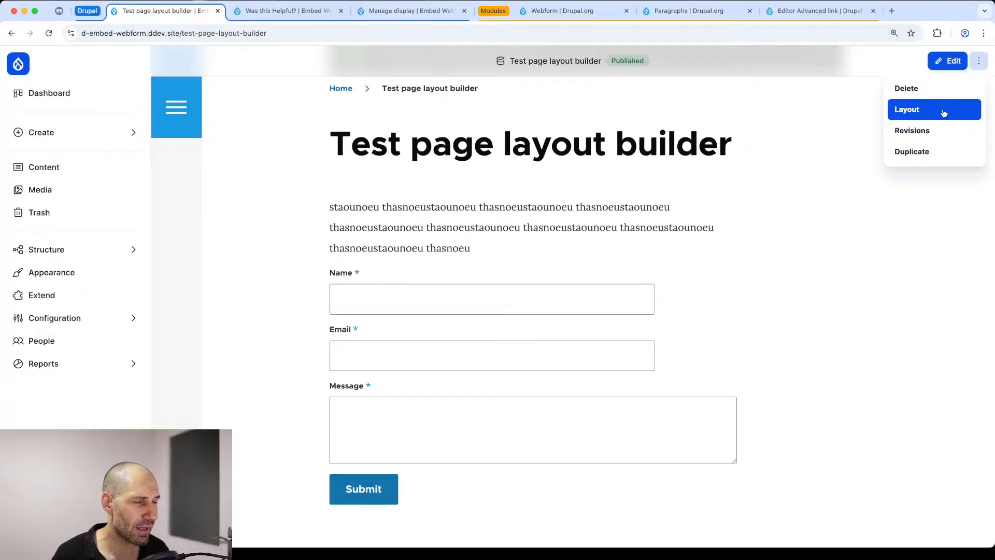
scroll(340, 249, "down", 7)
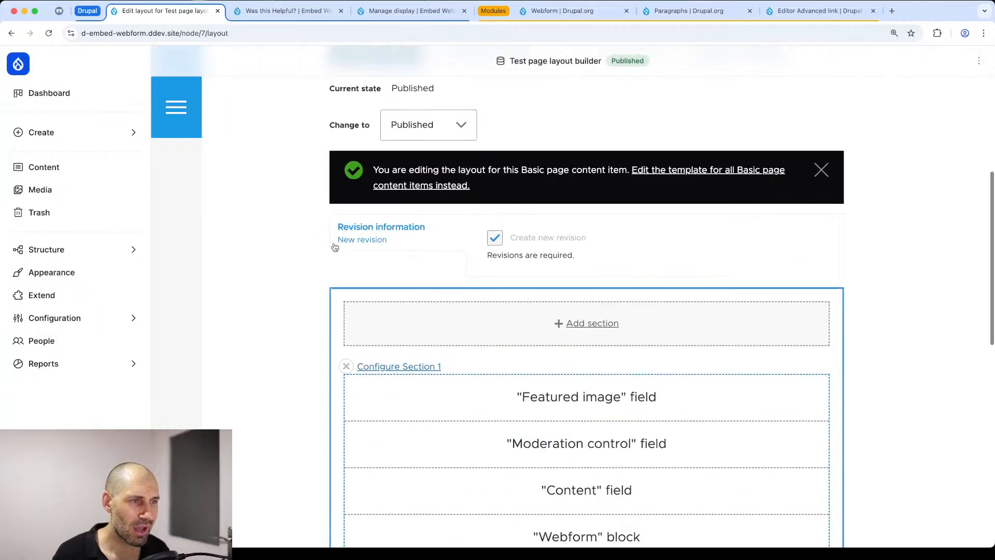
scroll(309, 295, "down", 4)
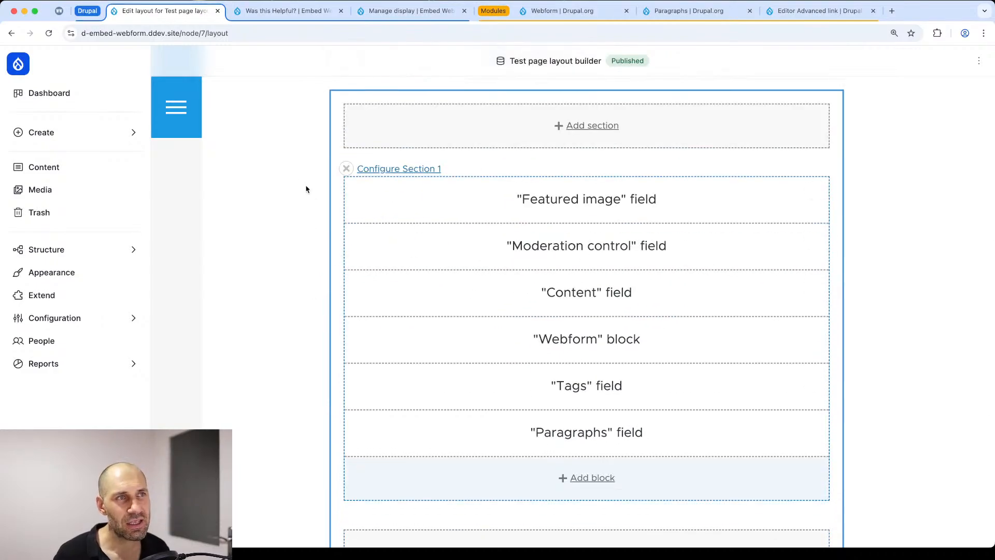
Step: Open the layout template for all Basic page items and compare its Section 1 with the individual page's layout
left_click(410, 11)
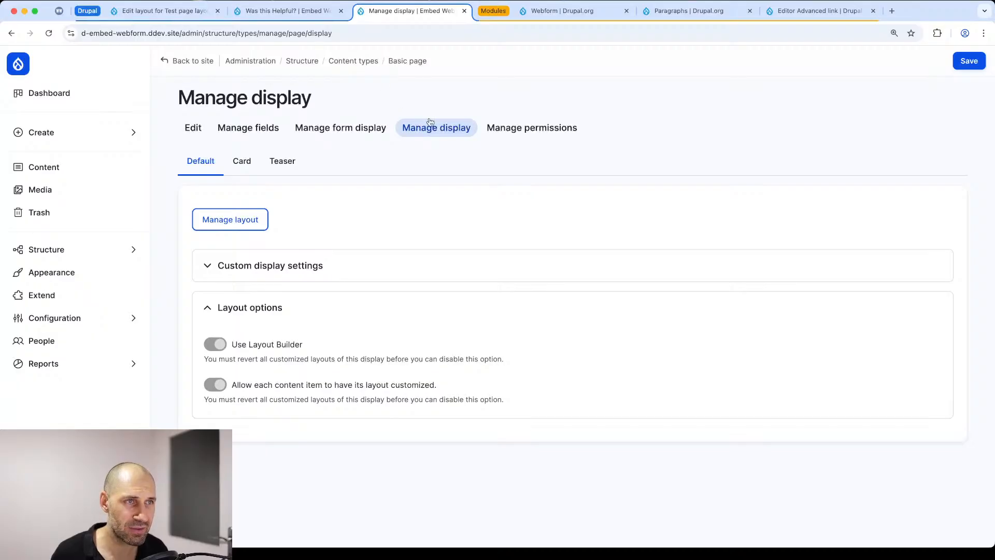
left_click(230, 219)
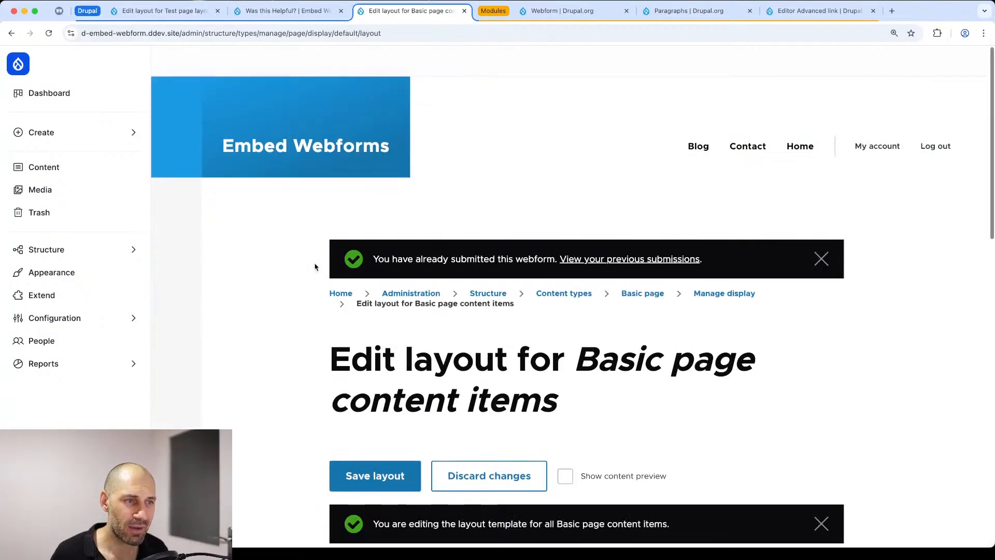
scroll(315, 266, "down", 10)
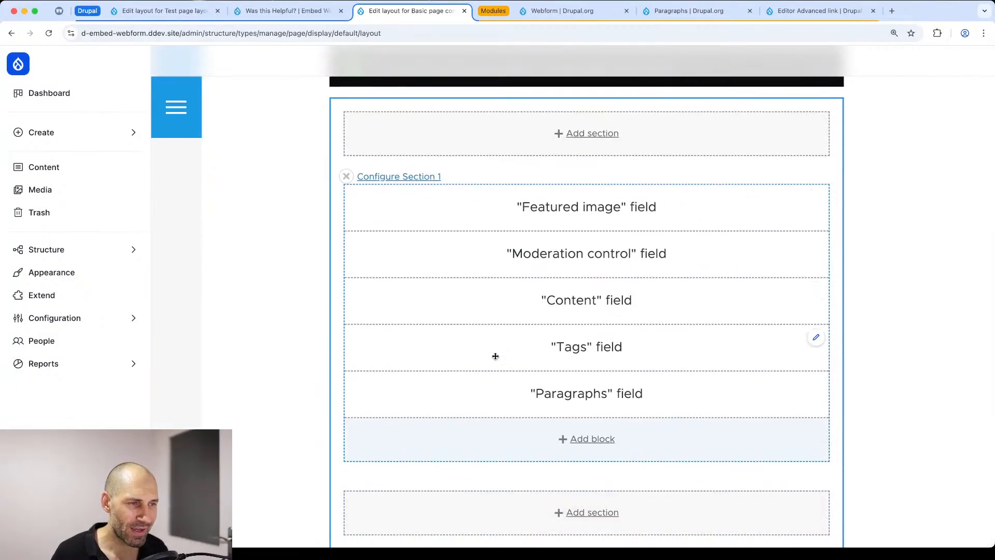
left_click(189, 13)
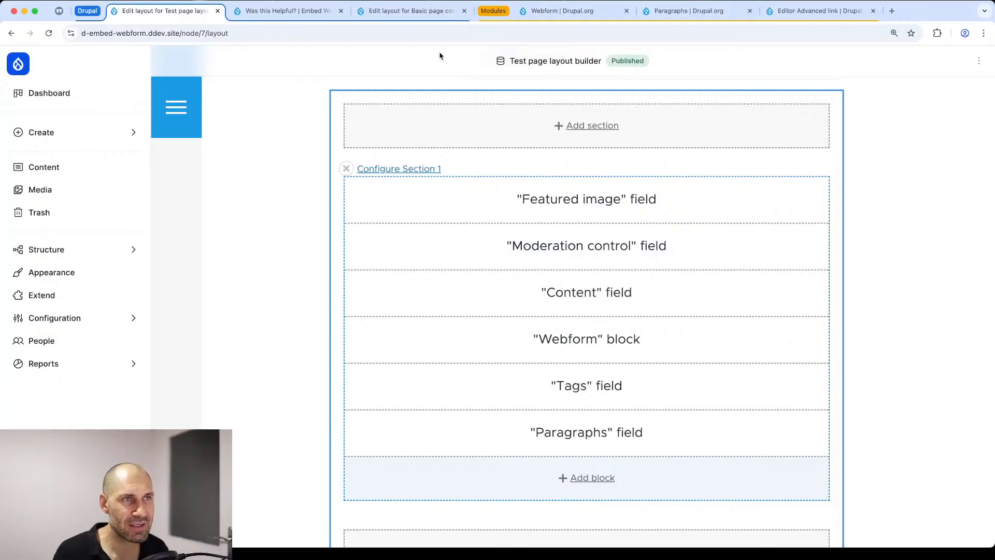
left_click(421, 14)
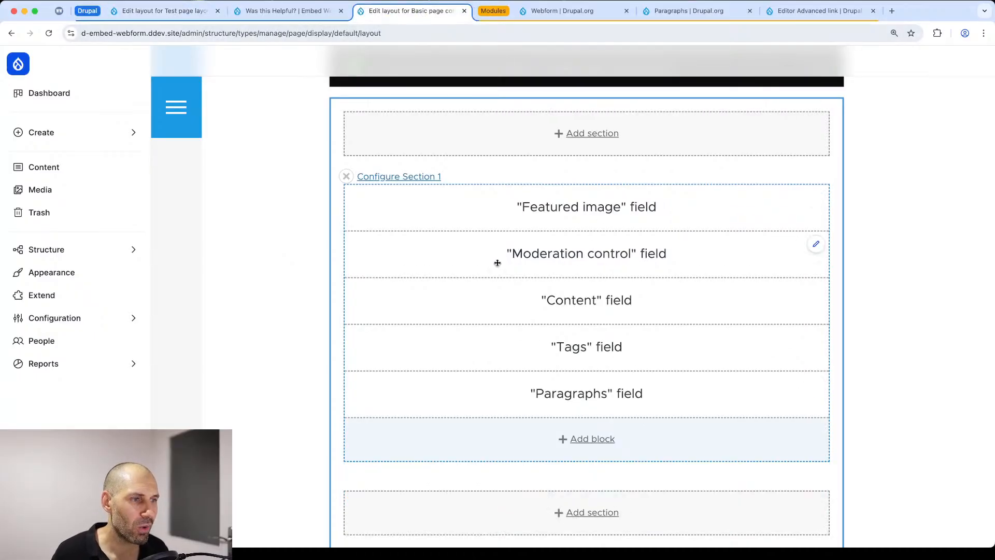
Step: Move the Paragraphs field above the Tags field in the Basic page layout template and save the layout
left_click_drag(566, 396, 560, 348)
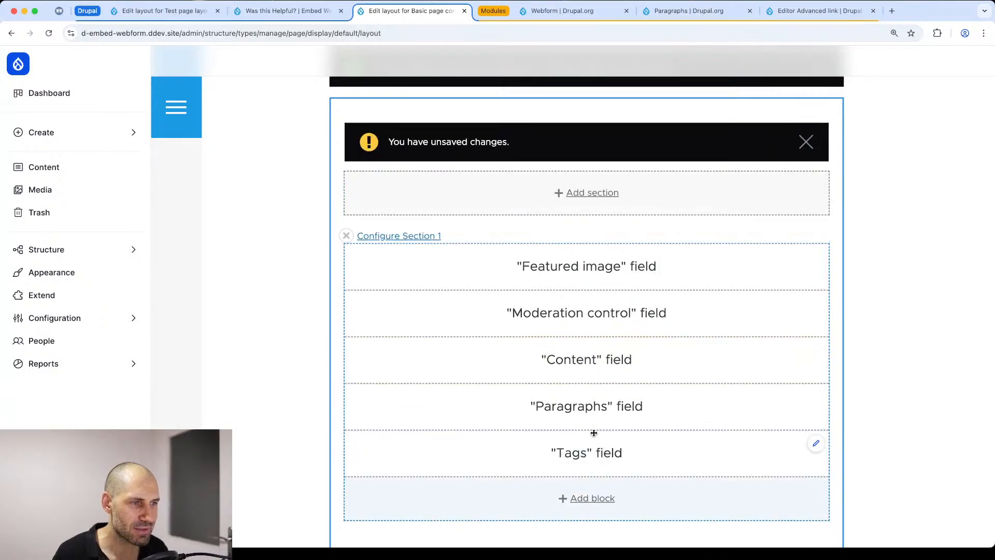
scroll(617, 169, "up", 6)
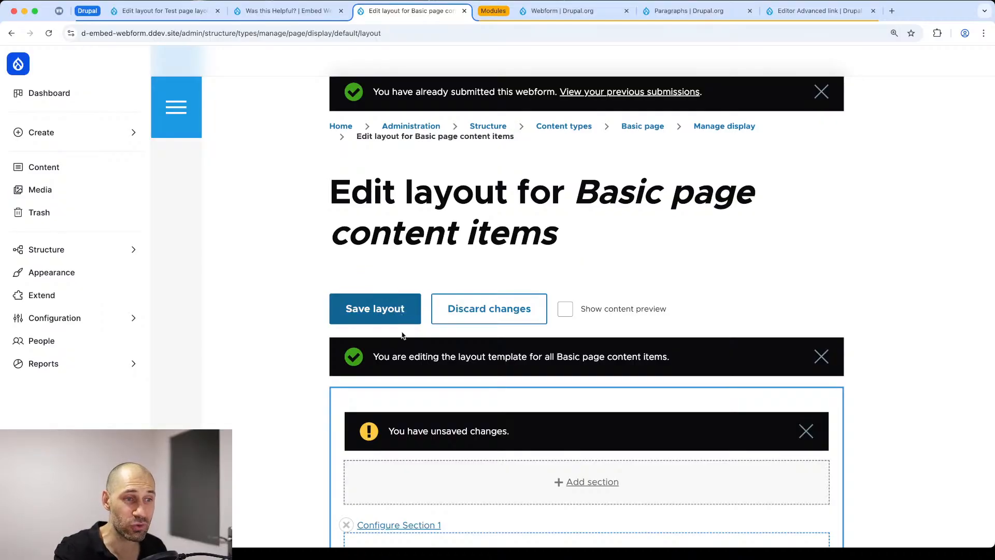
scroll(387, 306, "down", 3)
left_click_drag(372, 277, 685, 282)
left_click(688, 285)
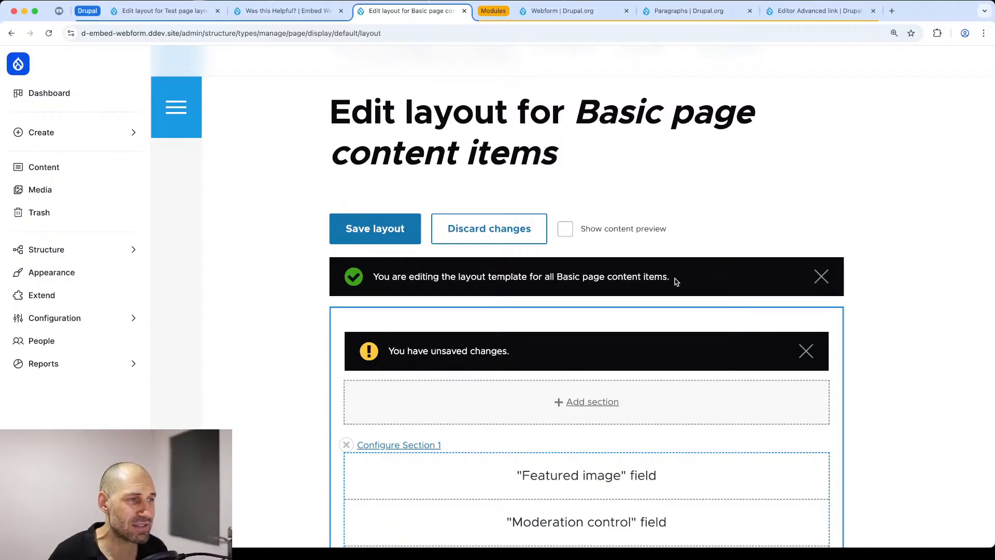
left_click(337, 232)
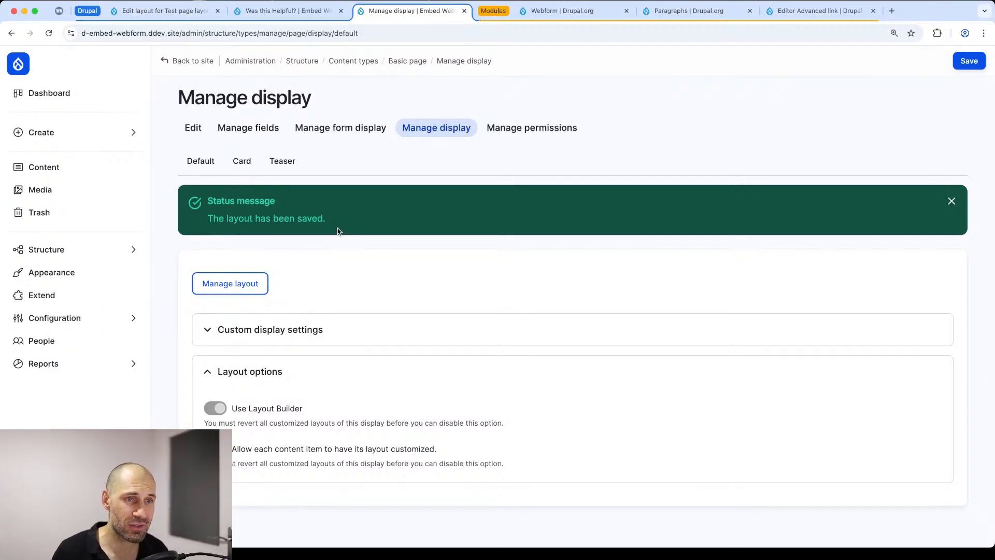
Step: Open "Test page" from the content list and review its embedded contact form
left_click(85, 167)
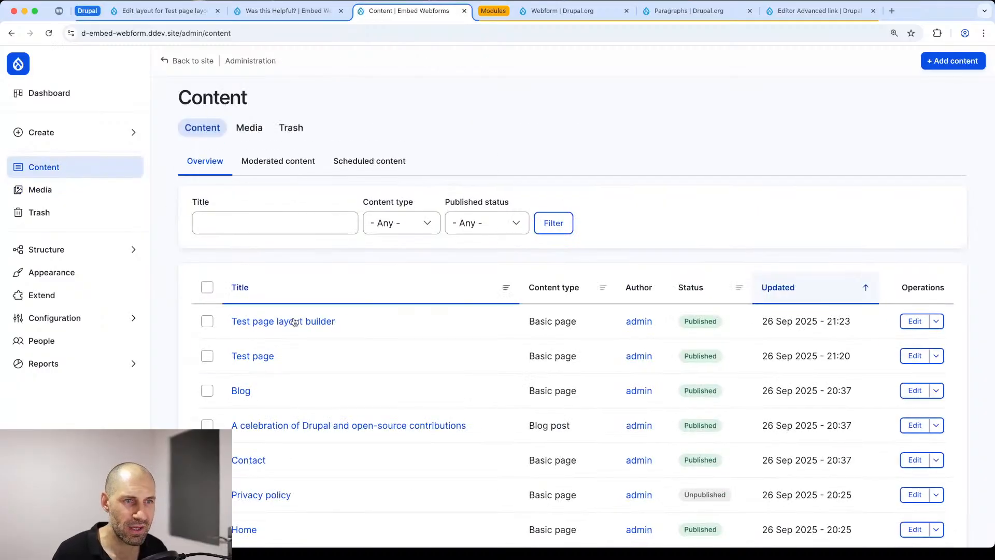
left_click(263, 361)
scroll(340, 271, "down", 10)
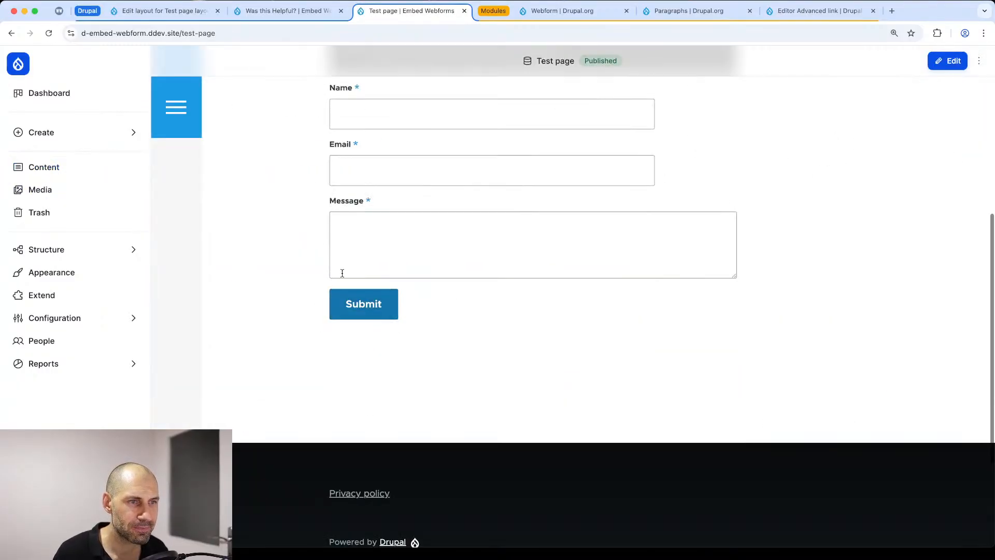
scroll(347, 234, "up", 10)
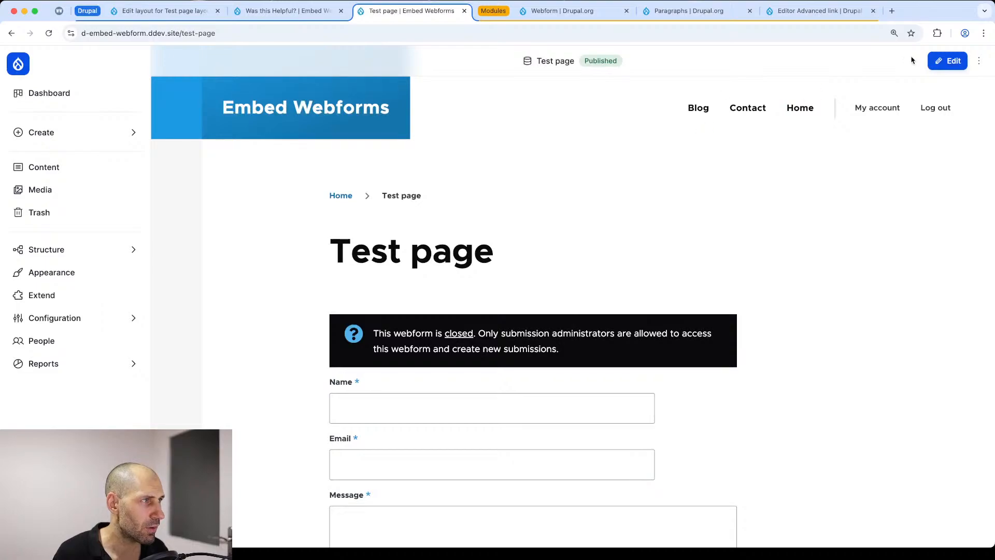
Step: Edit "Test page", add the tags "test", "test2" and "test3", and save the page
left_click(942, 62)
scroll(221, 334, "down", 10)
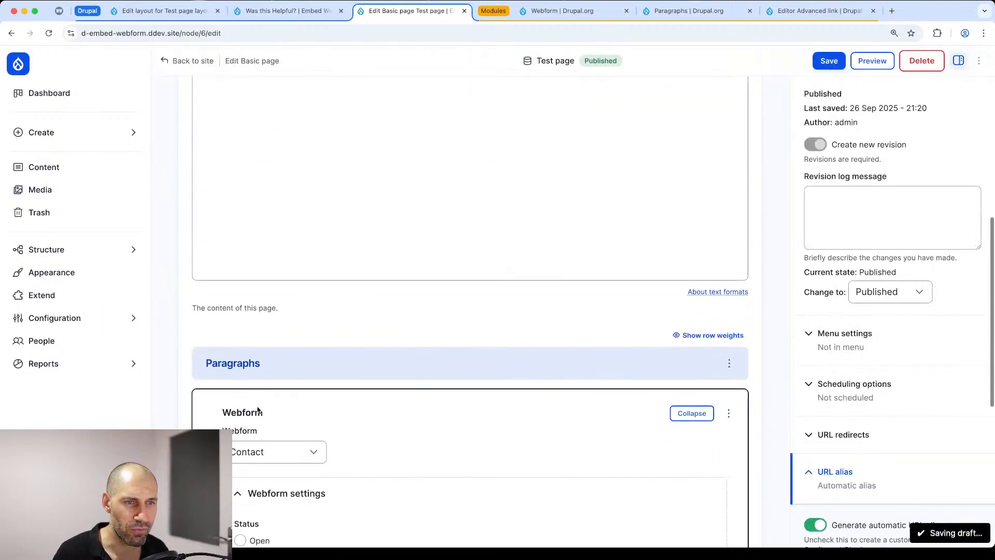
scroll(264, 435, "down", 3)
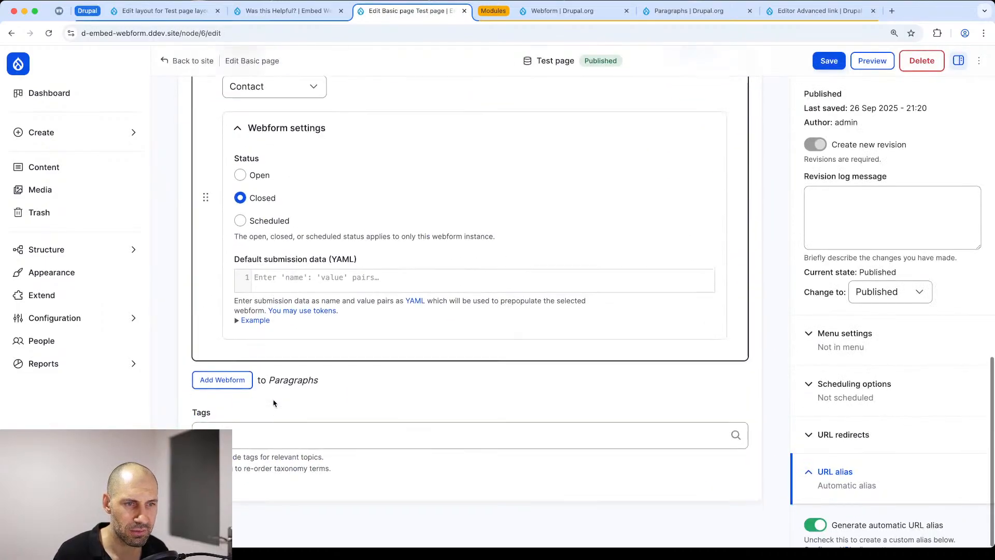
left_click(265, 427)
type("test")
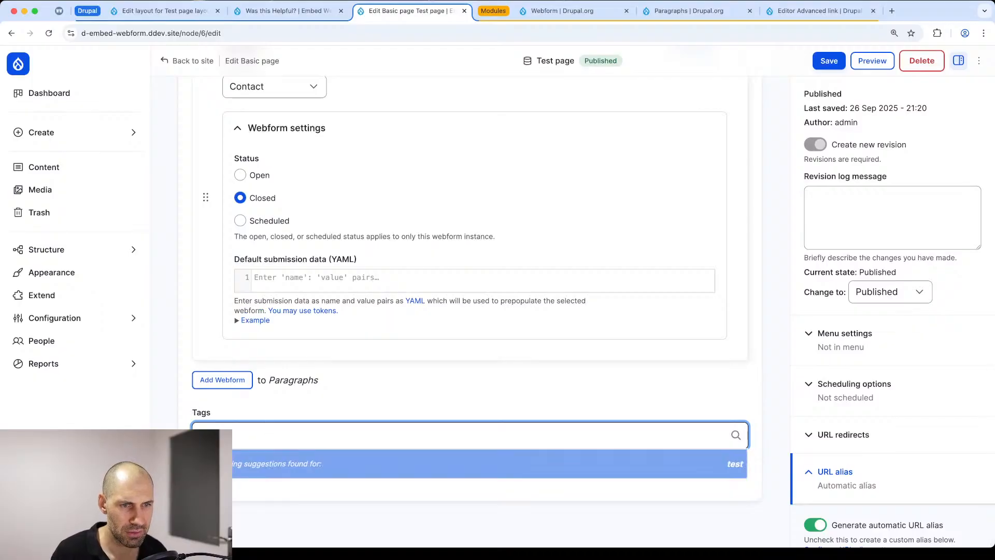
key("Return")
type("test")
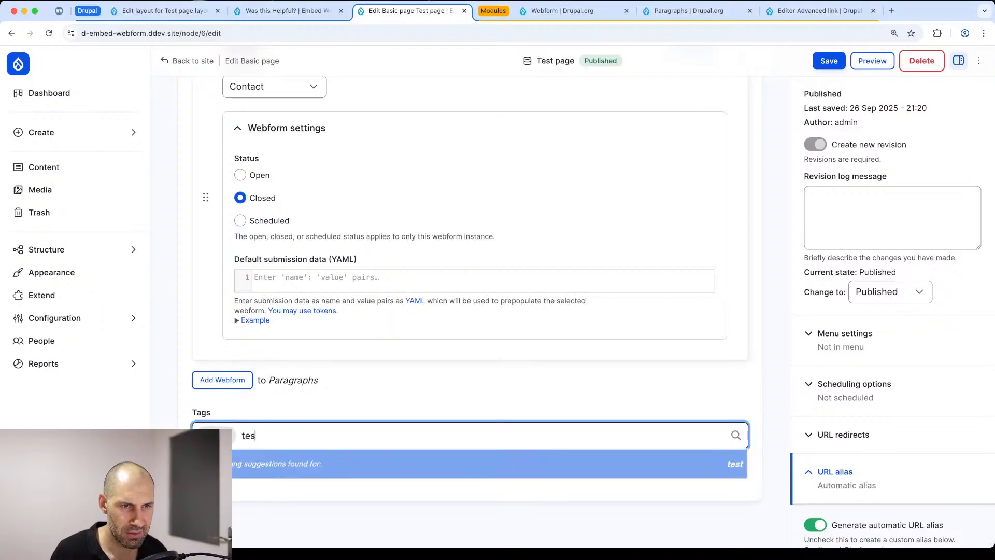
key("Return")
type("t")
key("BackSpace")
type("test2")
key("Return")
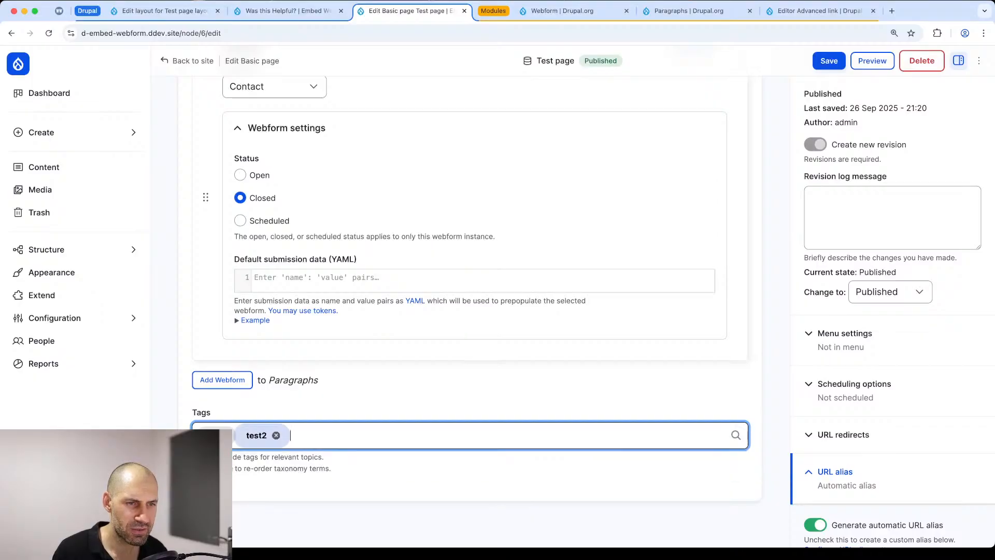
type("test3")
key("Return")
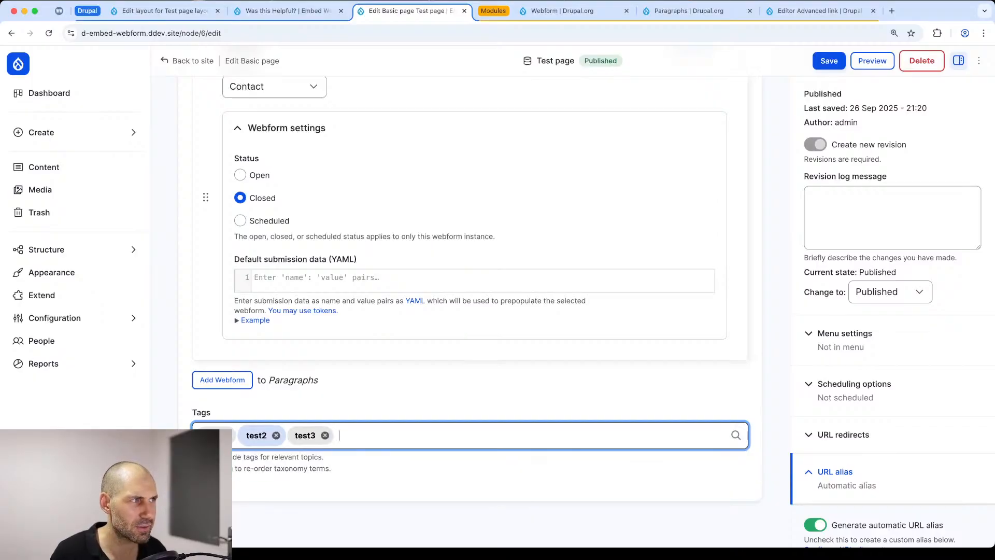
left_click(828, 61)
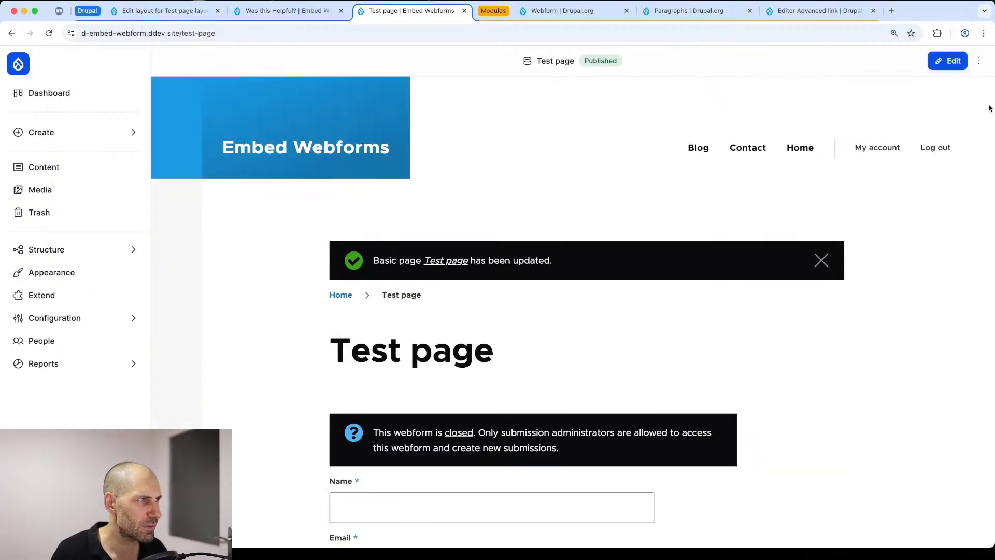
Step: Revert the layout of "Test page" to the Basic page defaults and check the position of its tags
left_click(979, 61)
left_click(922, 108)
scroll(315, 322, "down", 15)
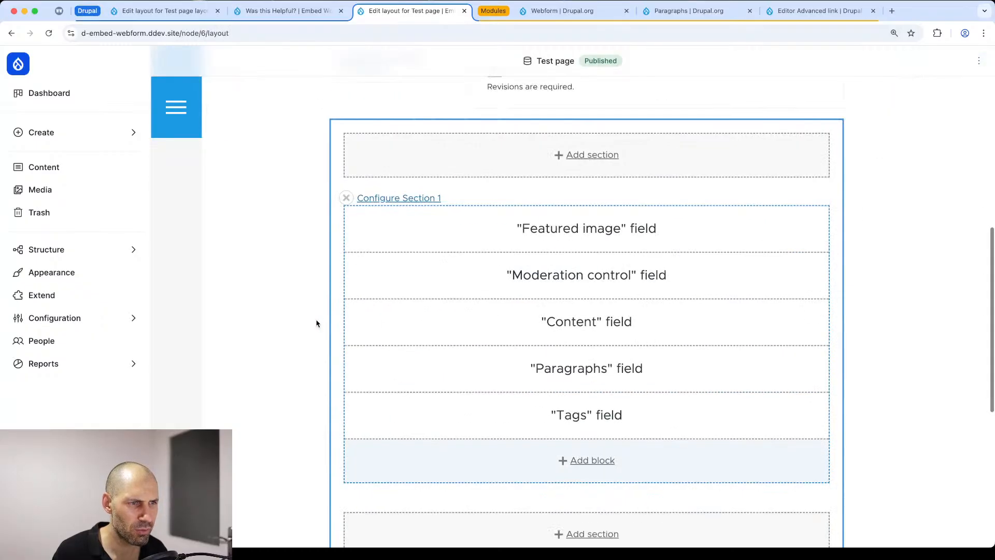
scroll(700, 157, "up", 2)
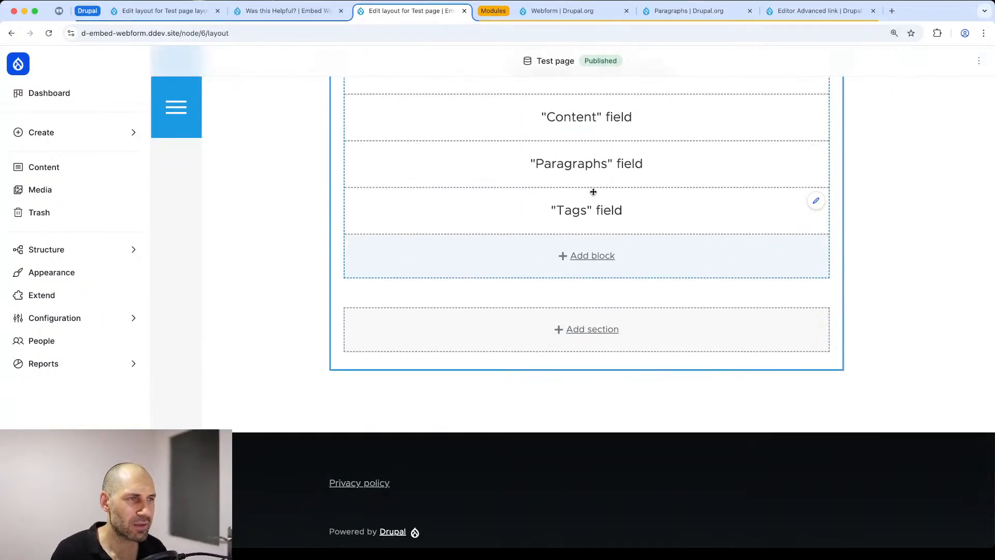
scroll(591, 192, "up", 15)
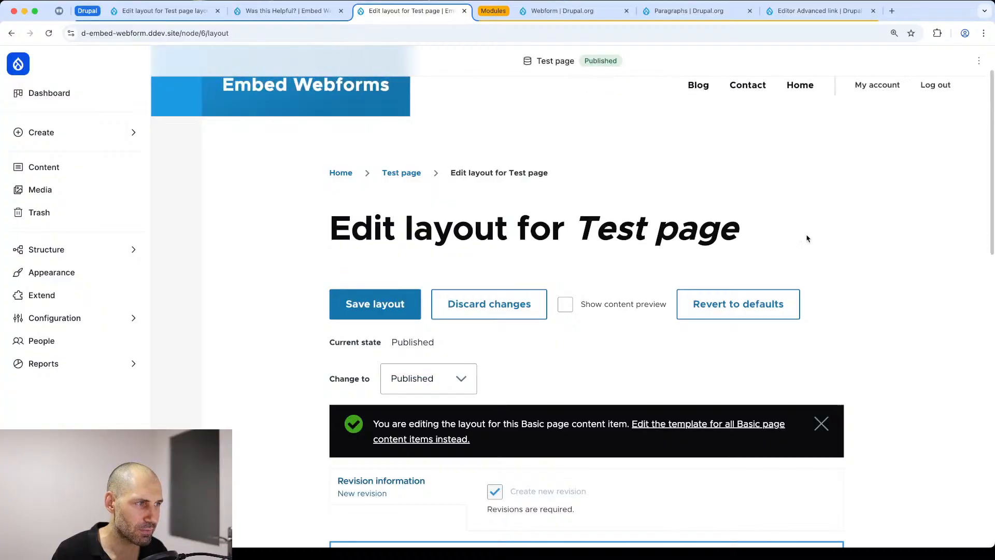
left_click(751, 304)
left_click(380, 422)
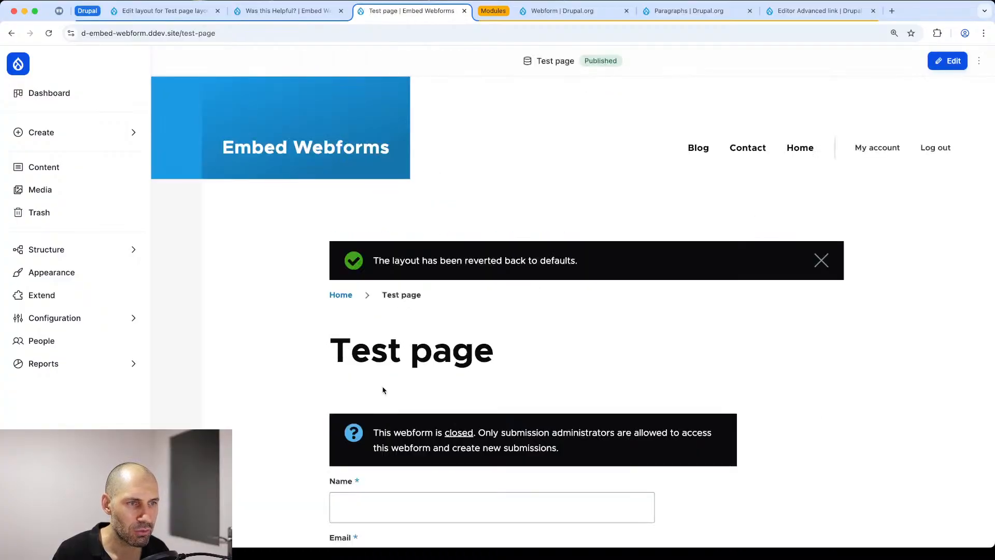
scroll(275, 317, "down", 10)
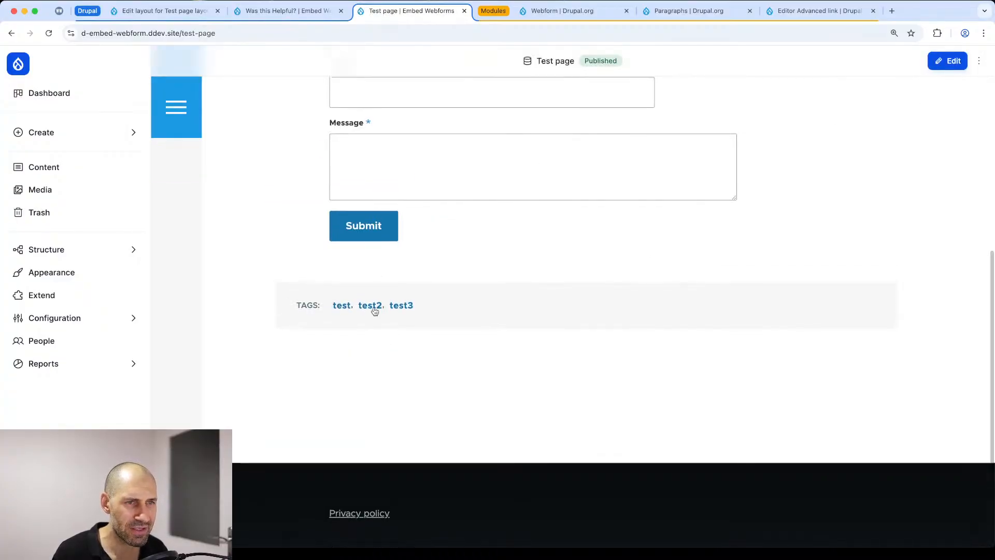
left_click_drag(324, 310, 440, 309)
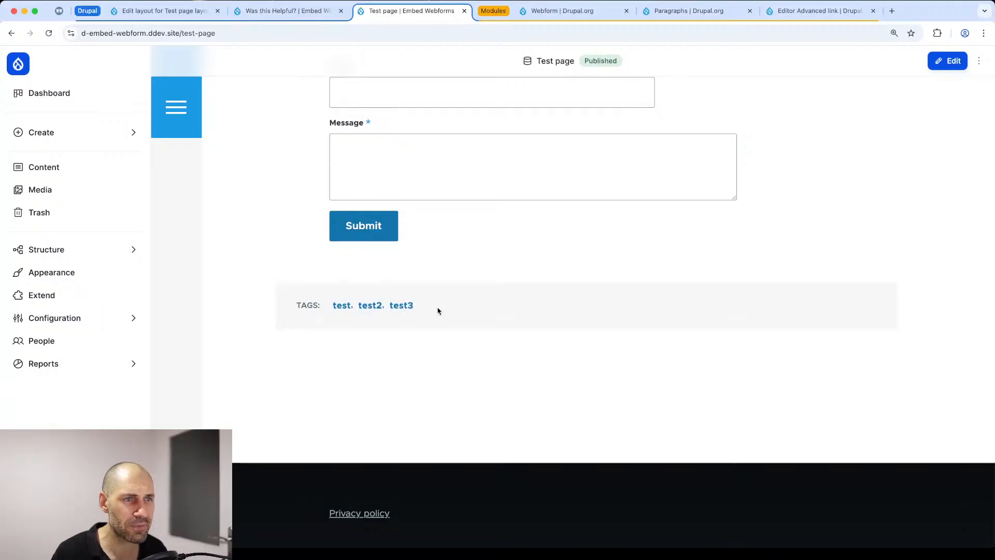
Step: Go back from the layout editor to the "Test page layout builder" page and review its content and contact form
left_click(165, 12)
scroll(302, 204, "up", 6)
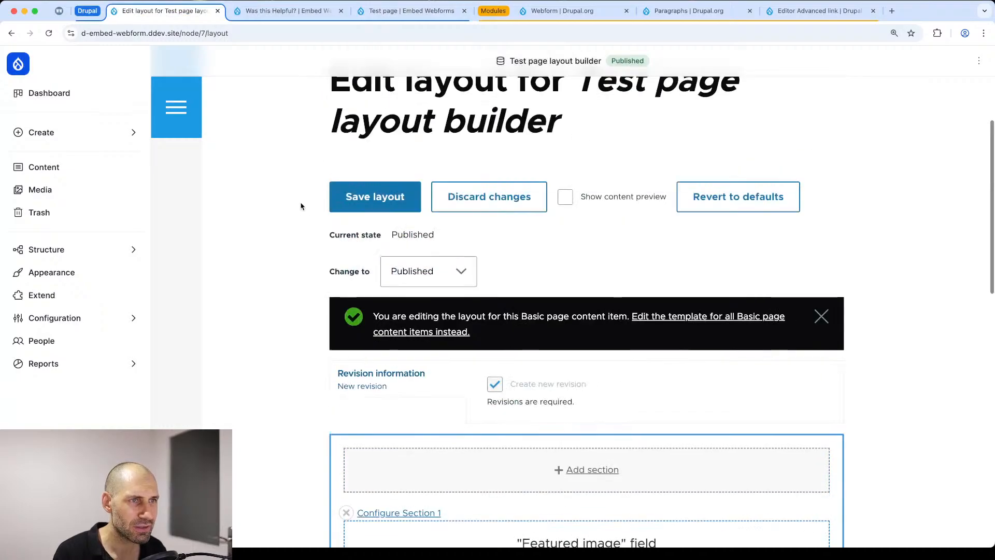
scroll(360, 237, "up", 4)
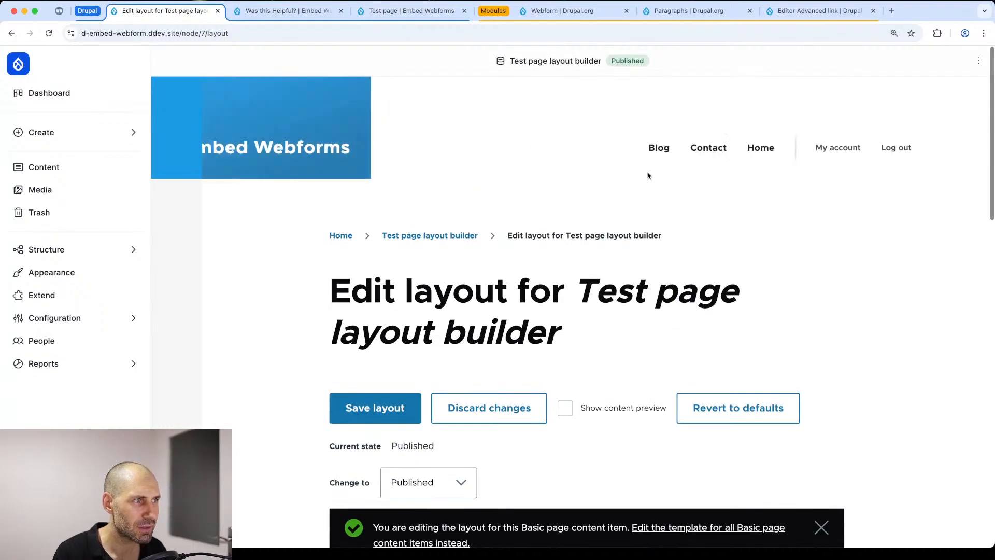
left_click(465, 235)
scroll(271, 295, "down", 3)
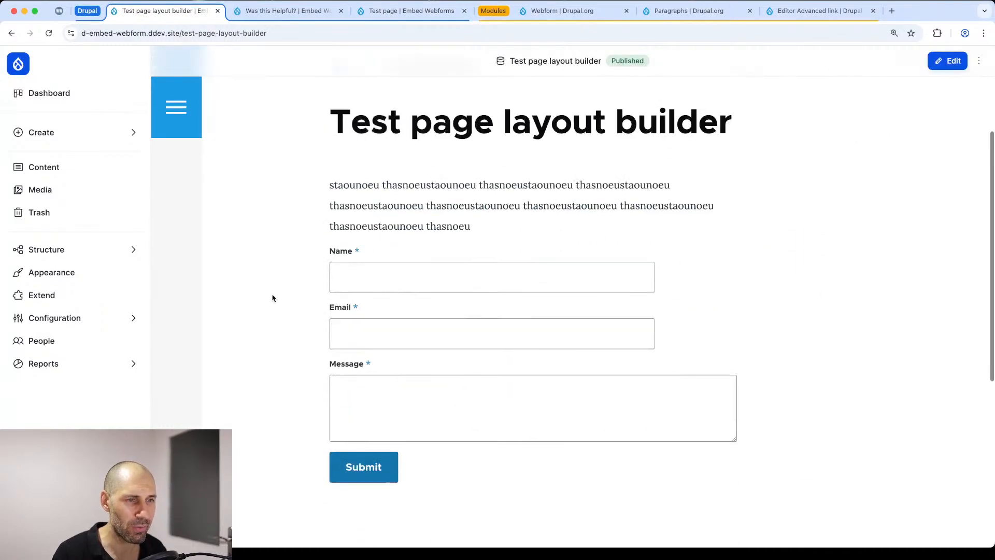
scroll(778, 208, "up", 3)
Step: Add the tags "Drupal" and "a" to the "Test page layout builder" page, save it, and check where they appear
left_click(954, 61)
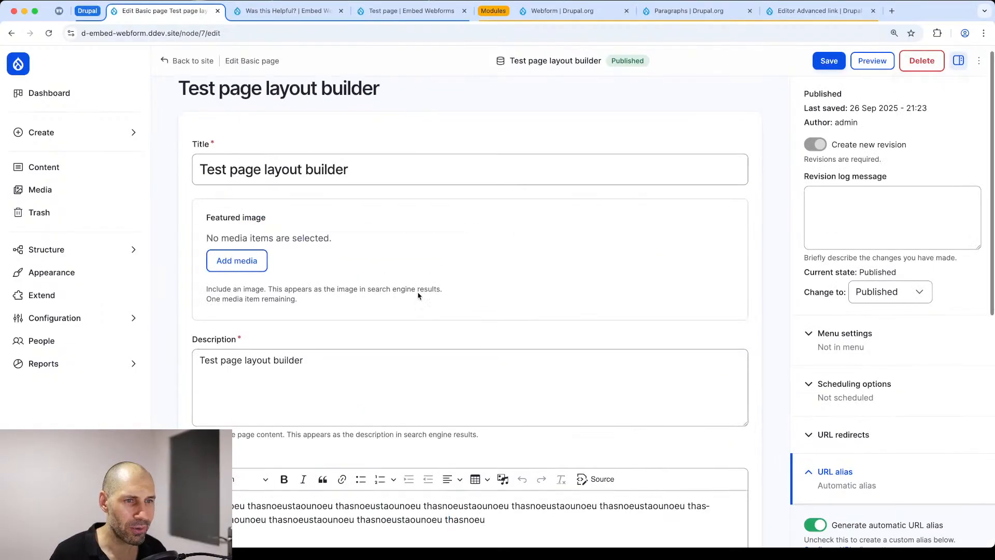
scroll(318, 346, "down", 8)
left_click(251, 427)
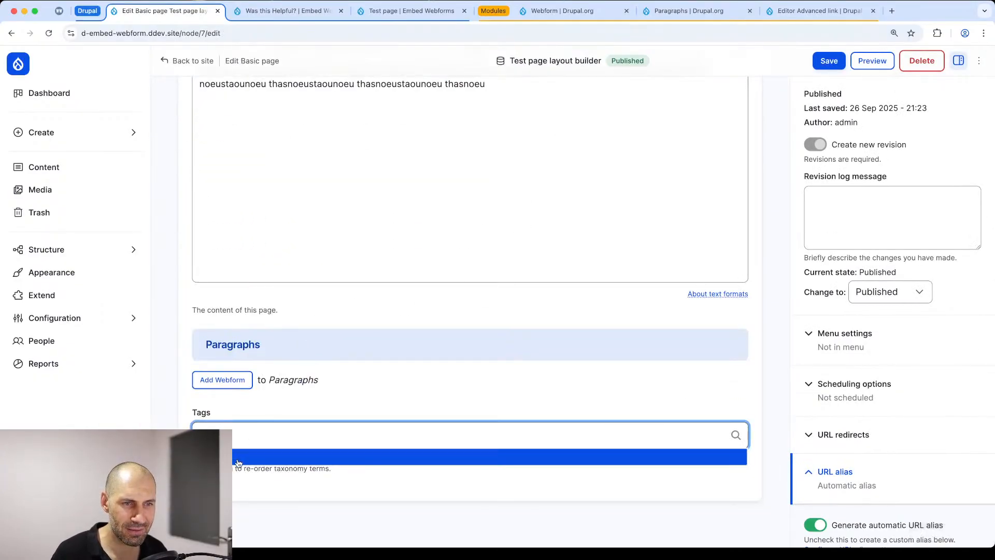
left_click(238, 461)
type("a")
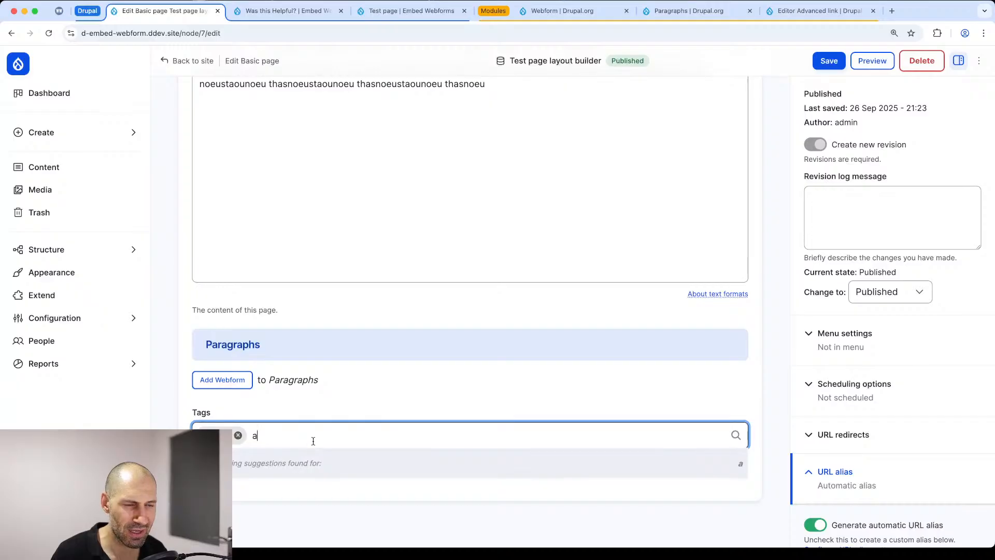
left_click(829, 61)
scroll(356, 291, "down", 10)
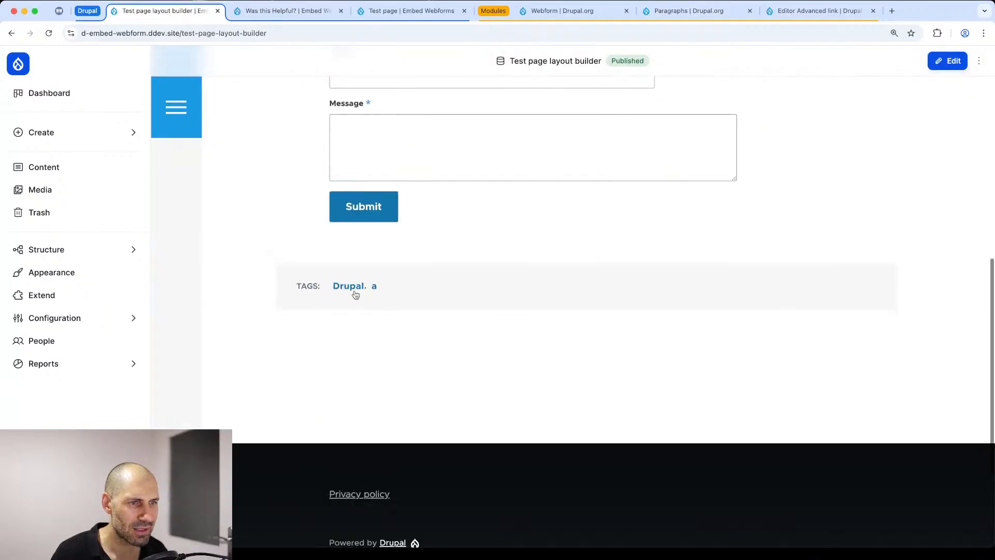
Step: Open the layout editor of the "Test page layout builder" page and examine the order of its fields and blocks
scroll(435, 190, "up", 4)
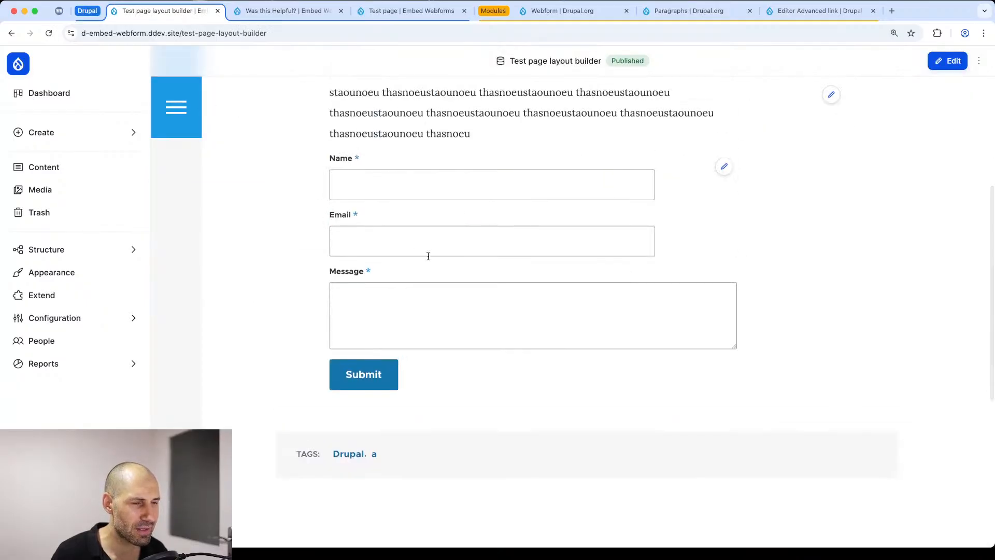
scroll(464, 295, "up", 4)
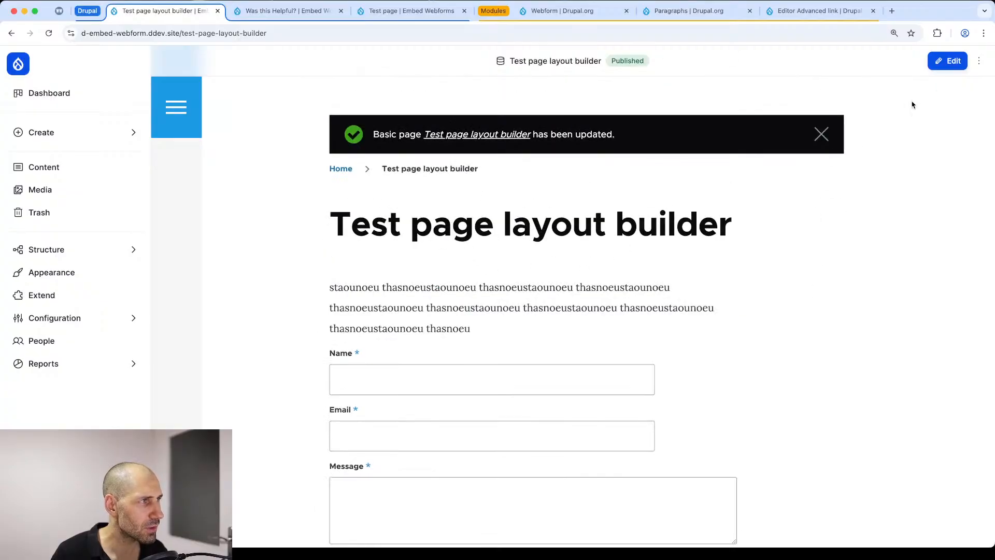
left_click(978, 61)
left_click(914, 112)
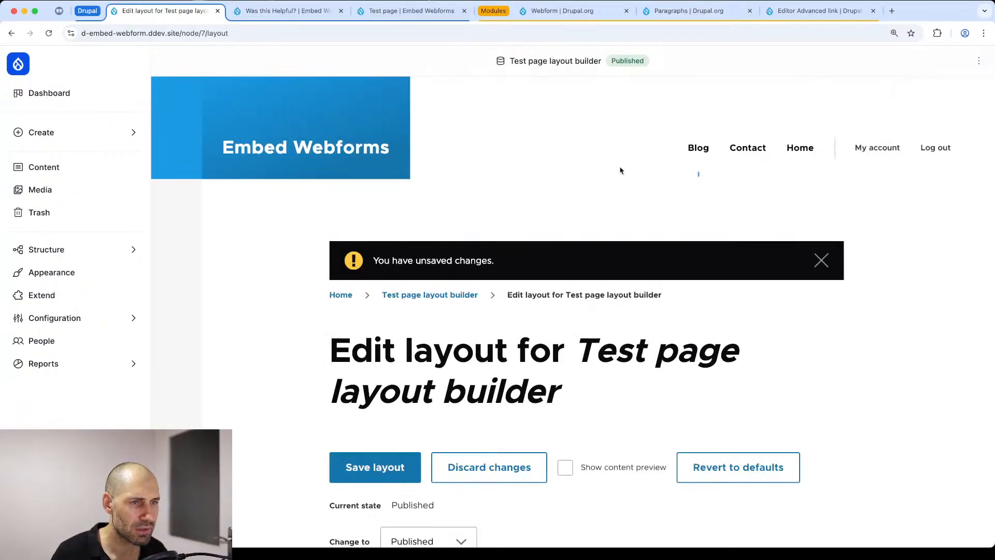
scroll(262, 380, "down", 13)
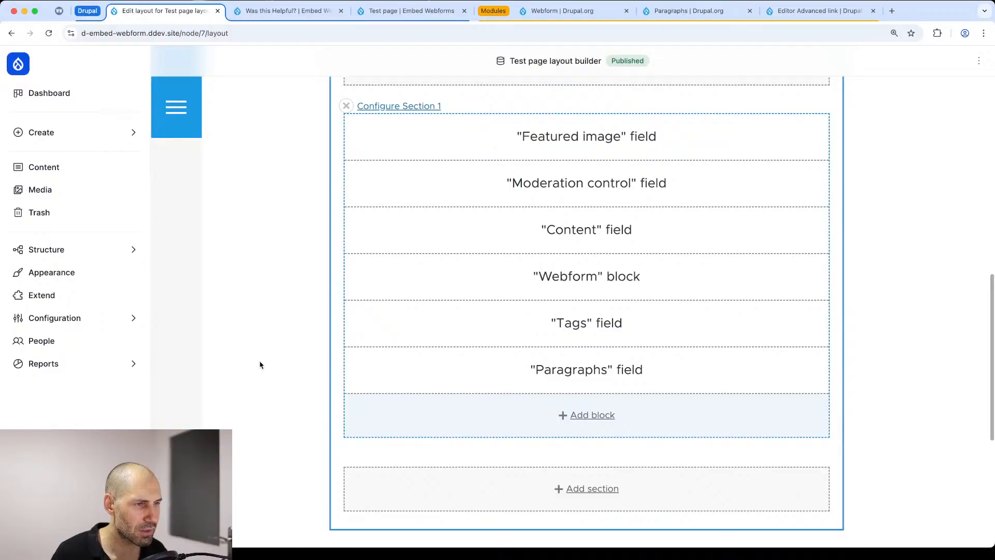
scroll(595, 350, "up", 6)
scroll(594, 352, "up", 3)
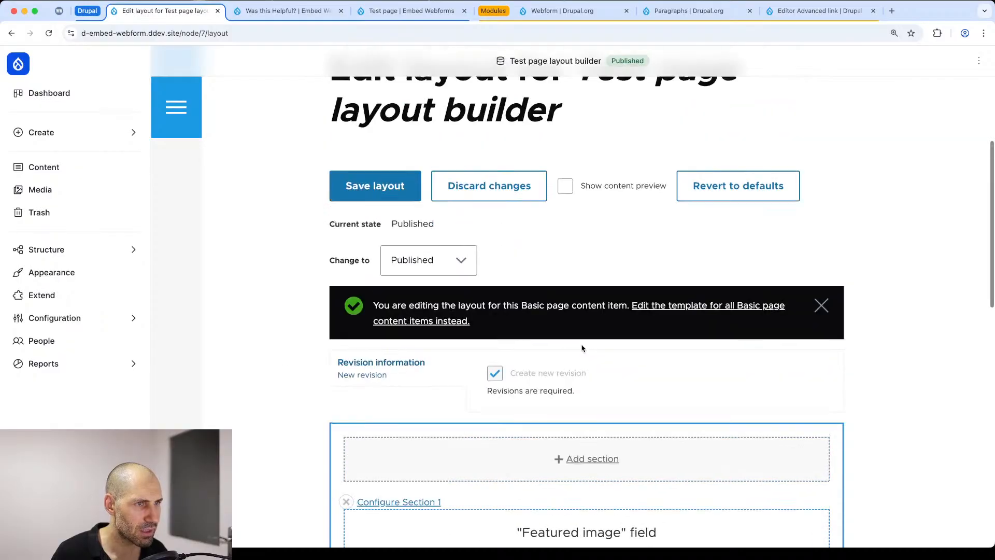
scroll(580, 334, "down", 5)
scroll(580, 334, "down", 4)
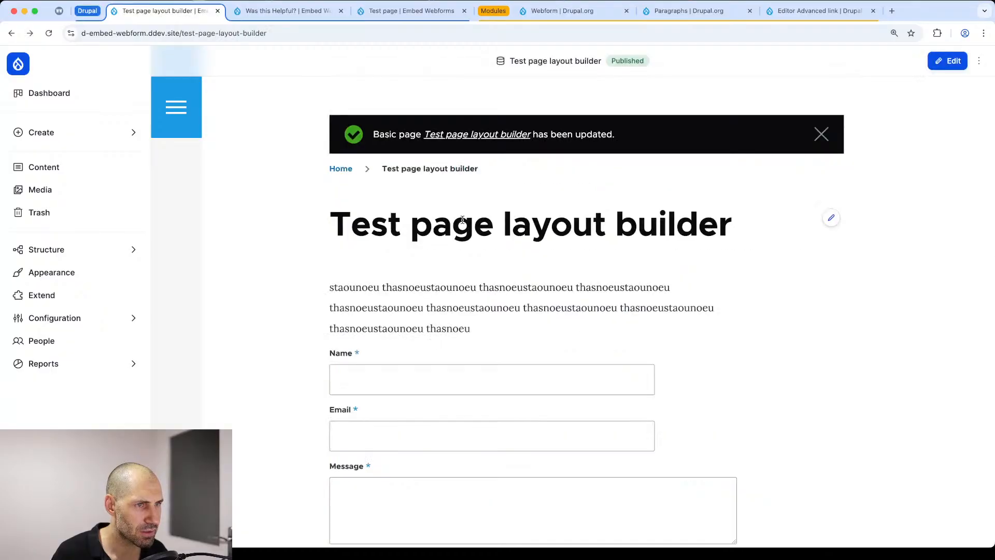
left_click(947, 60)
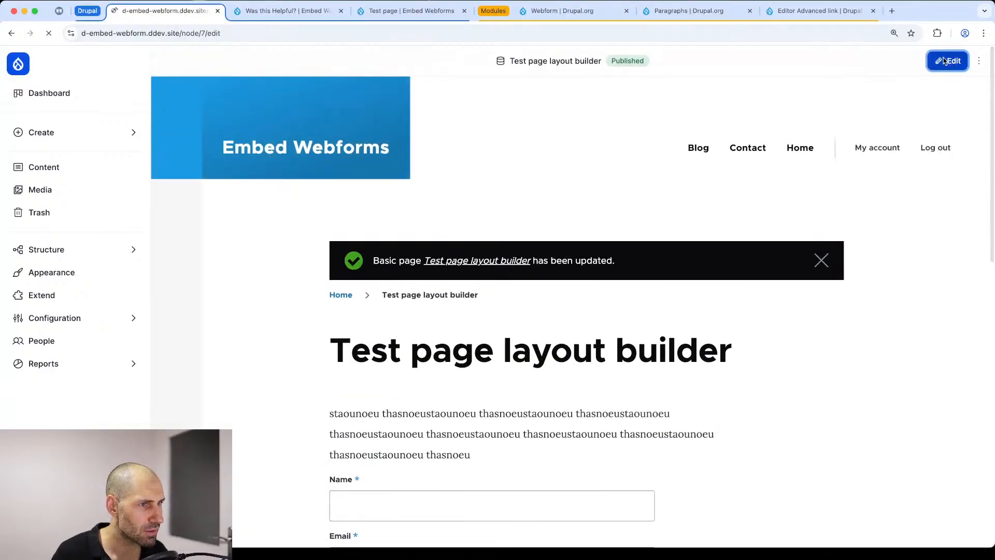
scroll(205, 283, "down", 4)
scroll(201, 279, "down", 2)
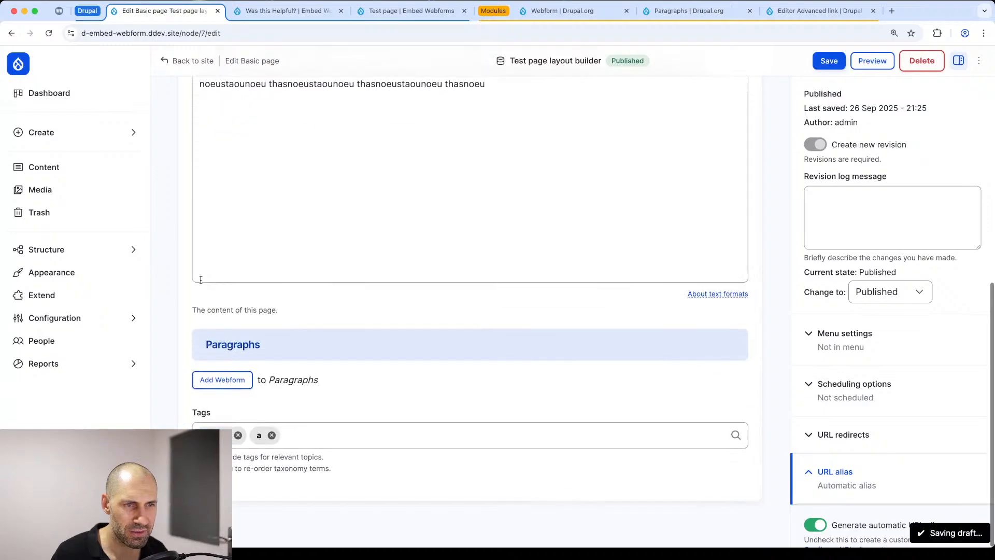
key("super+[")
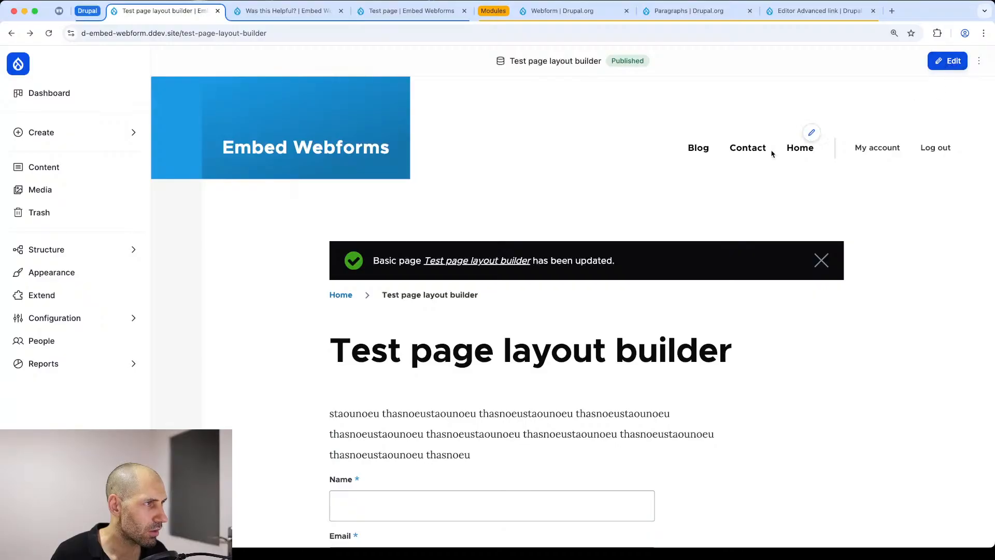
left_click(821, 260)
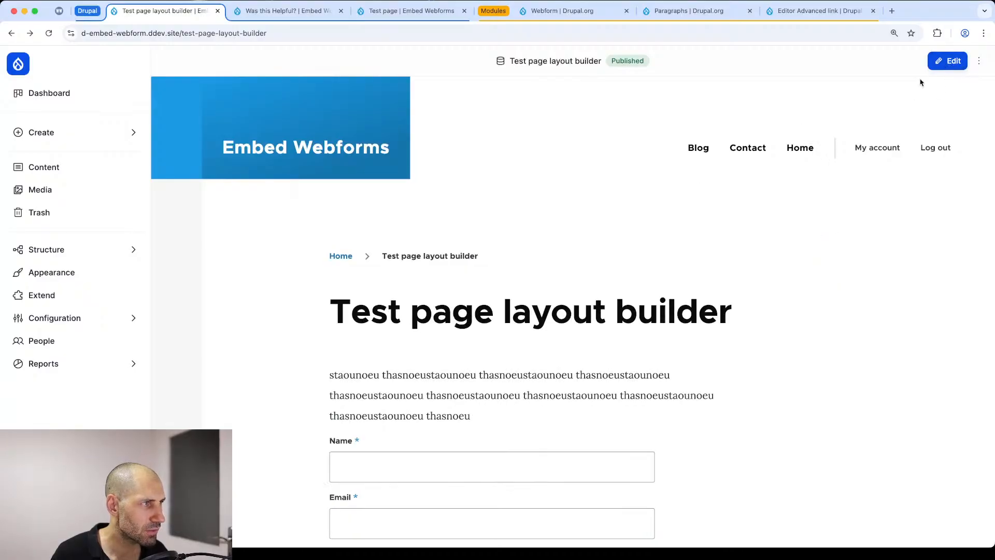
Step: Add a Webform paragraph with the Contact form to "Test page layout builder", save the page, and check where the form appears
left_click(948, 61)
scroll(274, 307, "down", 6)
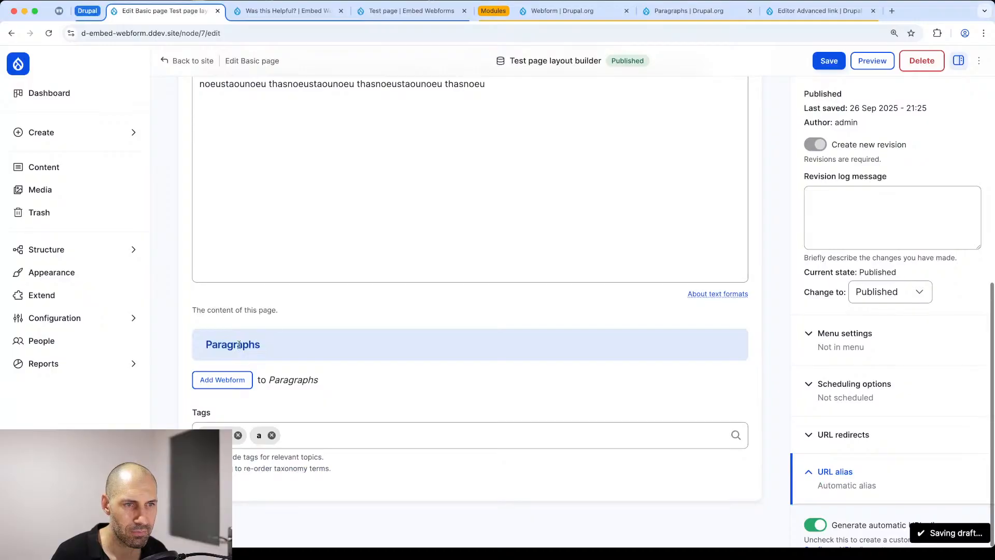
left_click(236, 380)
left_click(286, 434)
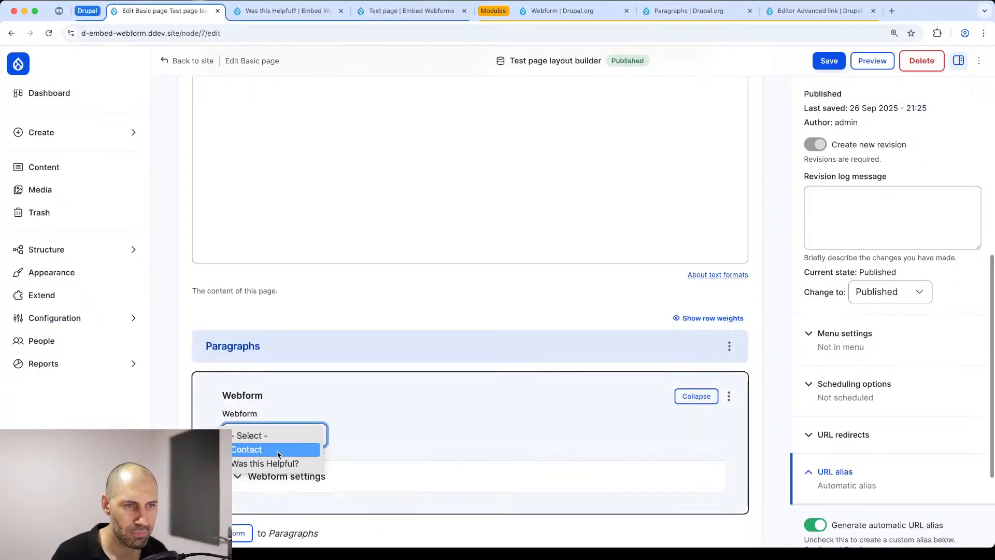
left_click(260, 446)
left_click(829, 61)
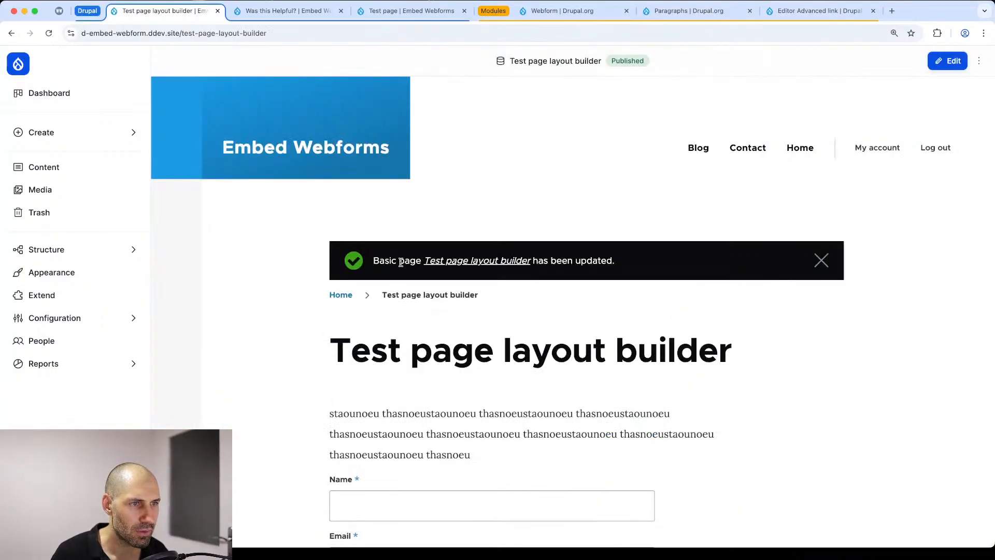
scroll(347, 274, "down", 10)
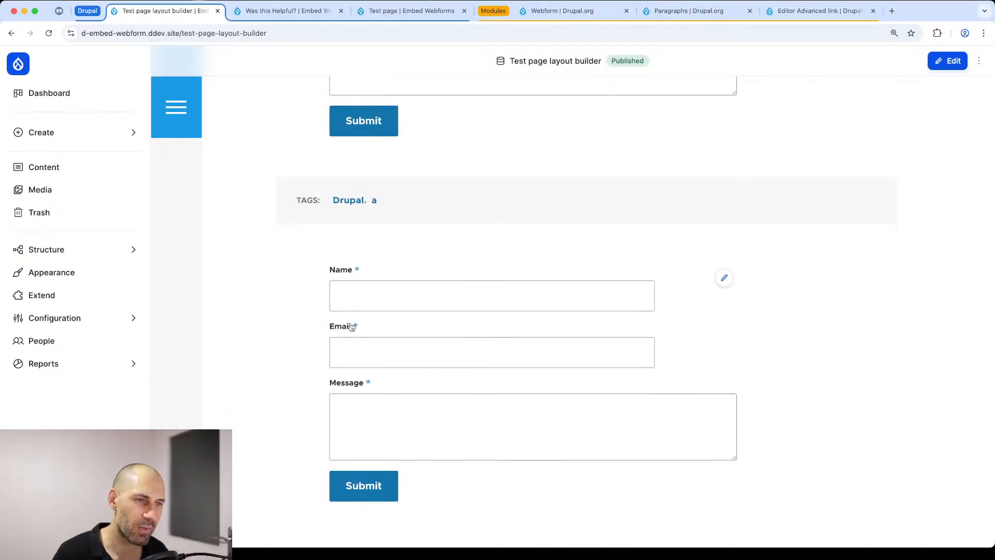
scroll(382, 324, "down", 1)
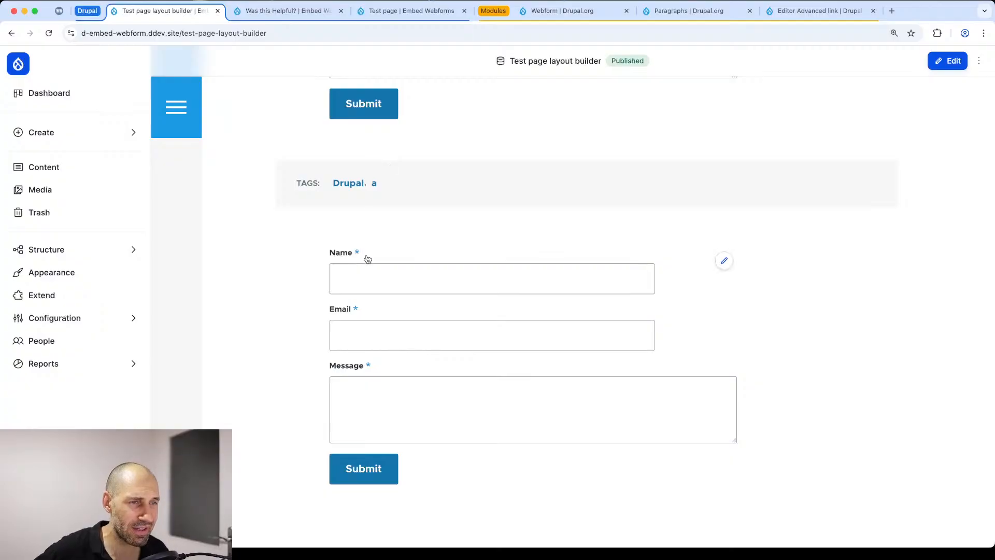
Step: Inspect the HTML markup of the contact form below the tags in the browser's developer tools, then close the tools
right_click(398, 226)
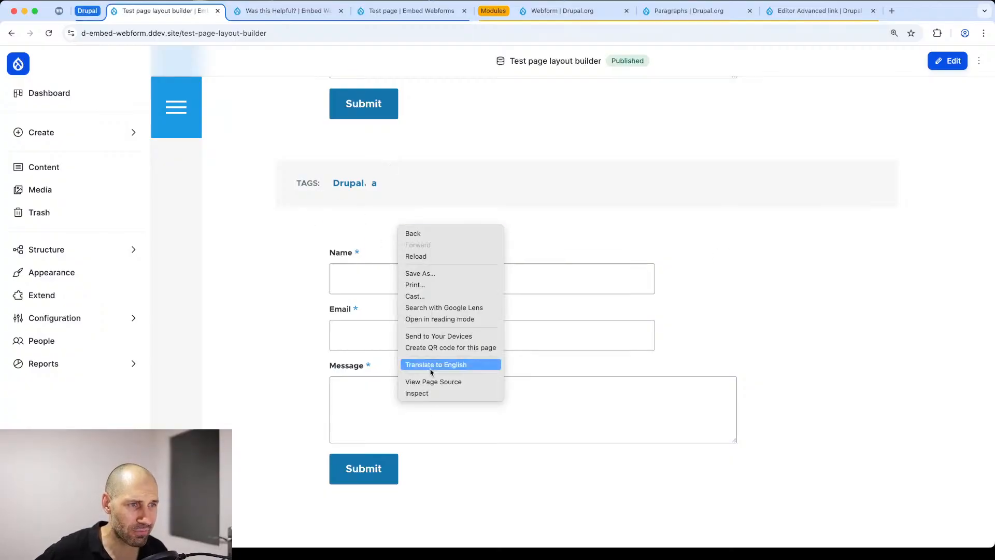
left_click(432, 395)
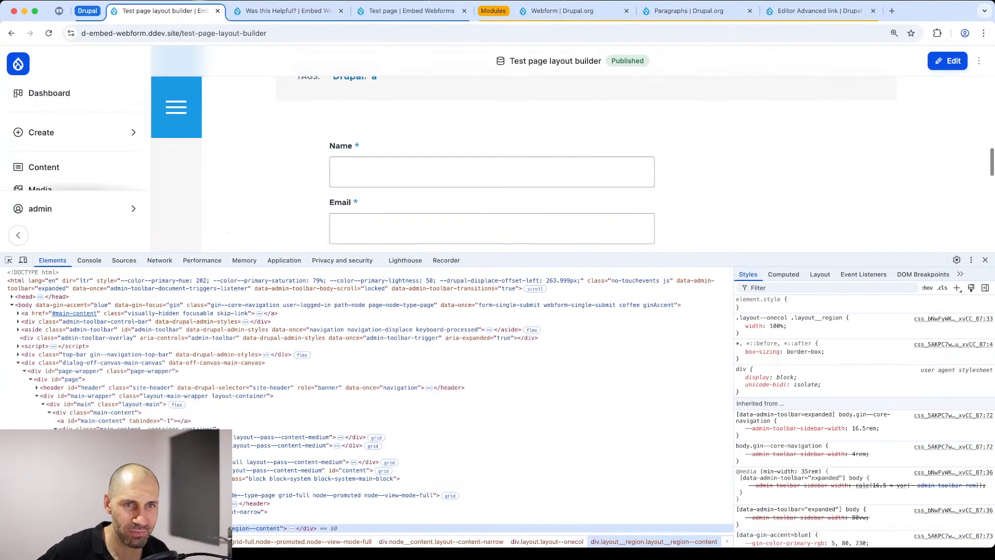
left_click(10, 260)
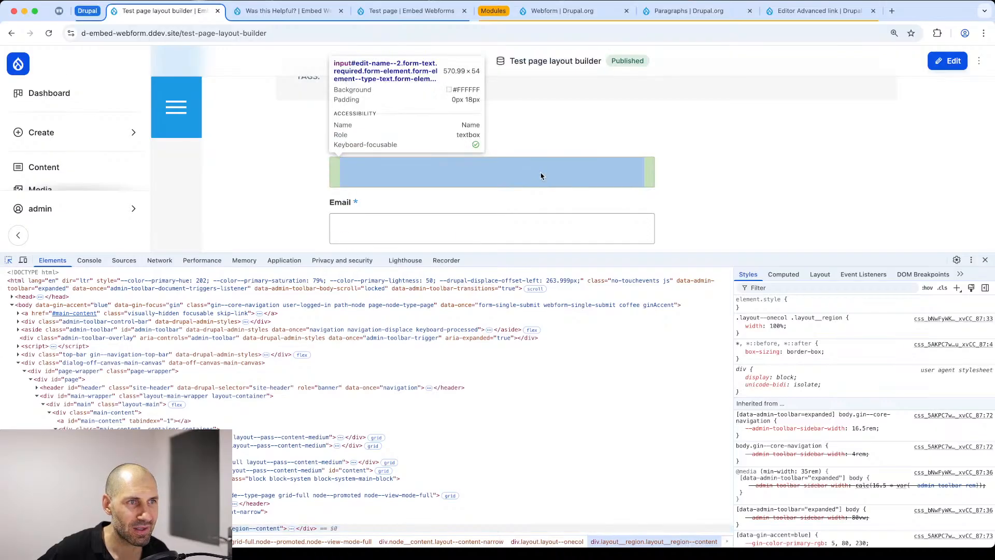
left_click(682, 154)
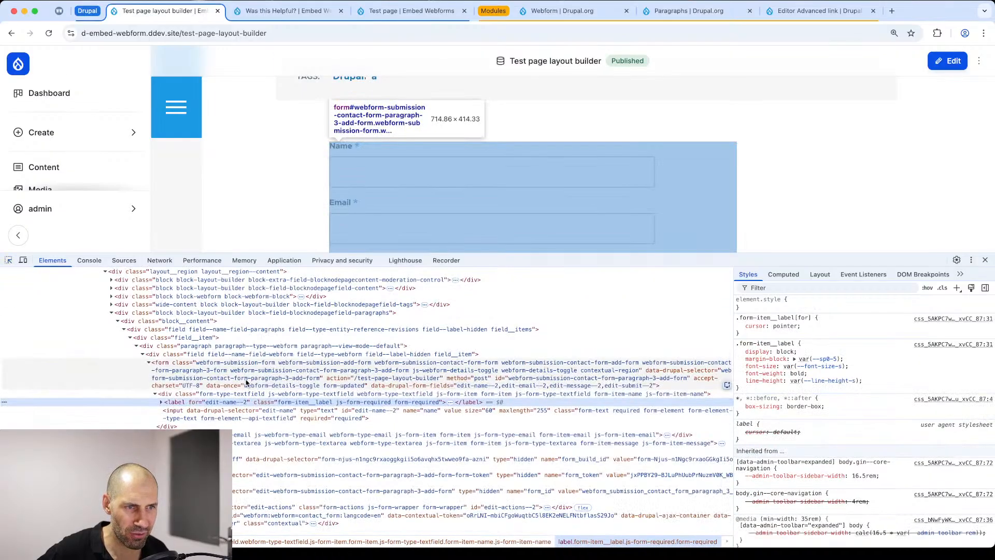
left_click(246, 381)
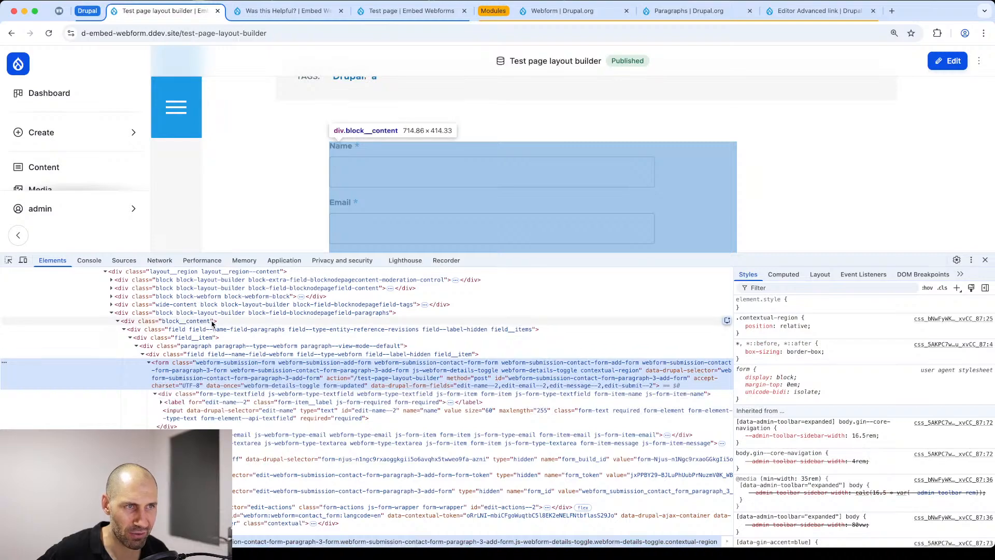
scroll(674, 176, "up", 1)
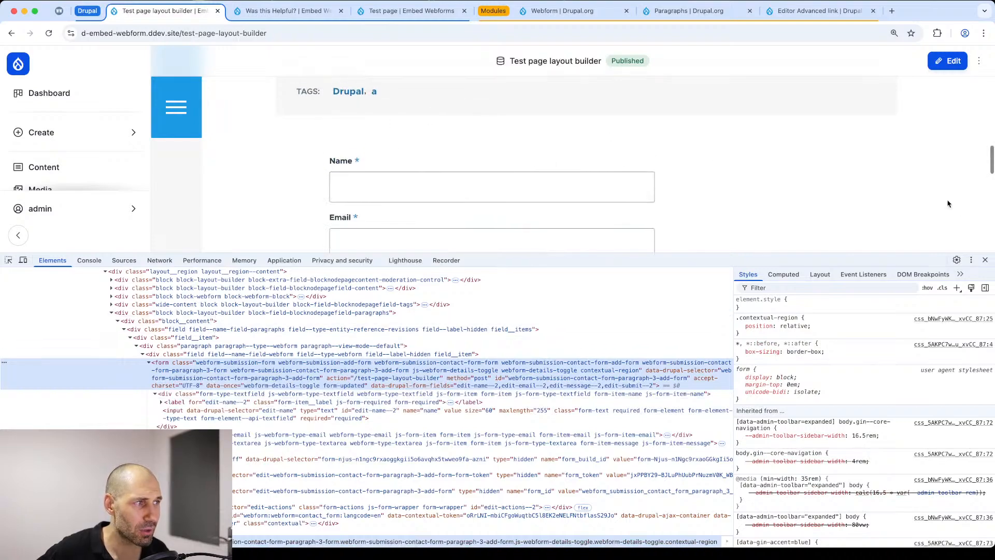
left_click(985, 260)
Step: Revert the layout of "Test page layout builder" to the defaults and check the resulting page content
scroll(335, 214, "up", 3)
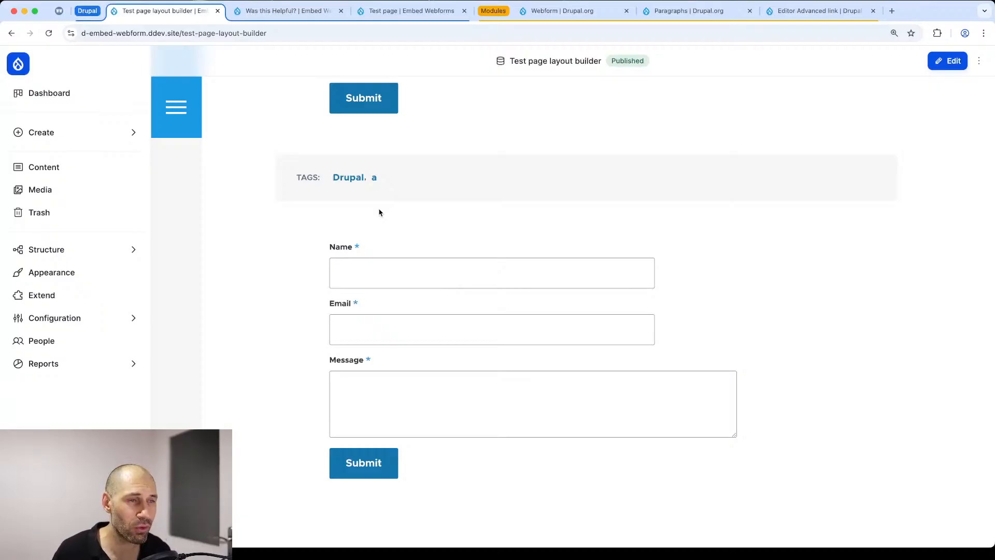
scroll(379, 213, "up", 15)
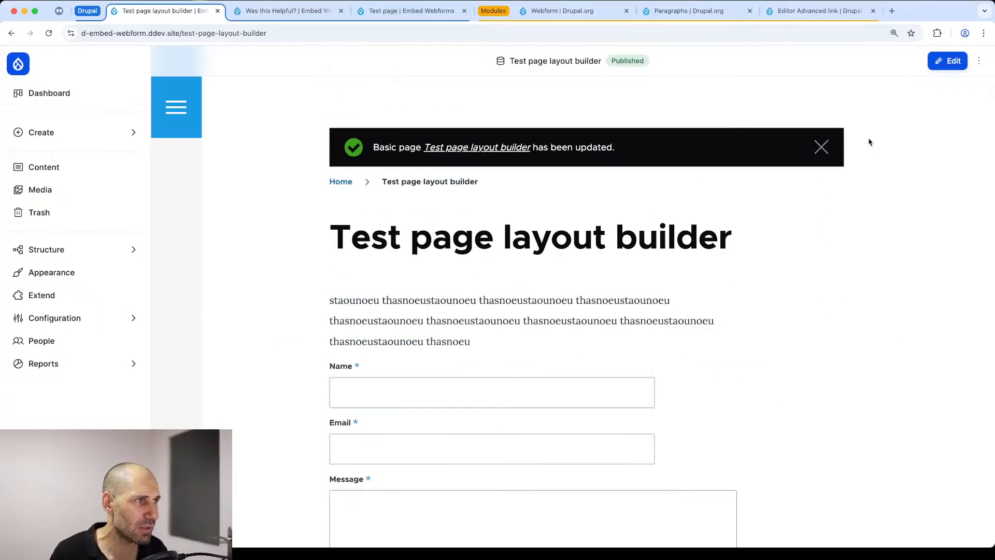
left_click(988, 68)
left_click(940, 107)
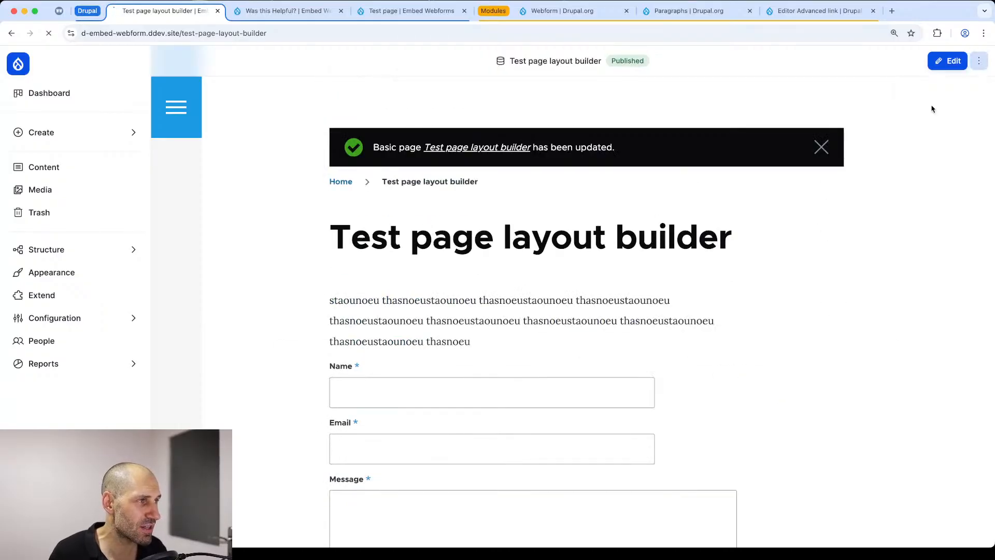
scroll(488, 214, "down", 5)
right_click(685, 204)
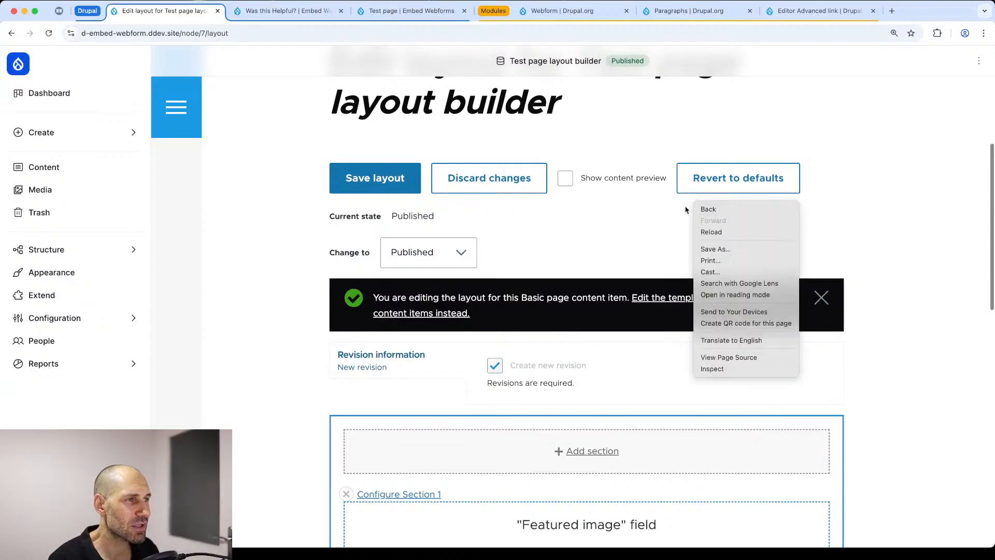
left_click(683, 203)
left_click(729, 176)
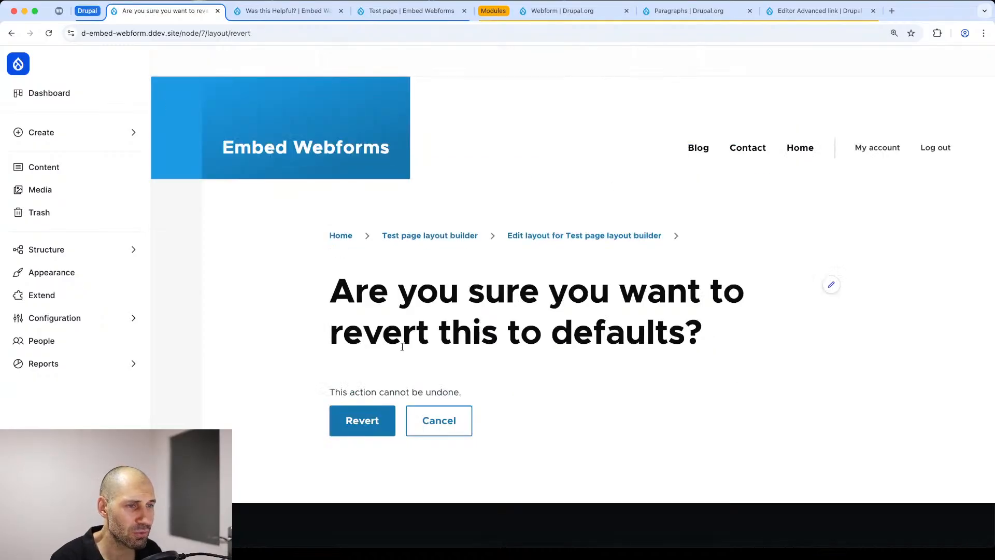
left_click(367, 423)
scroll(295, 387, "down", 5)
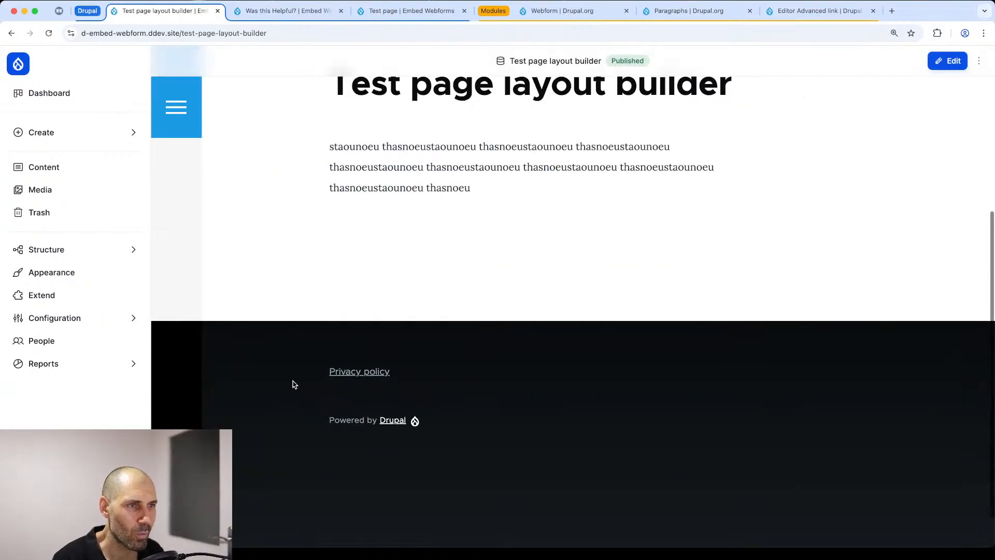
scroll(349, 223, "up", 3)
scroll(350, 221, "up", 3)
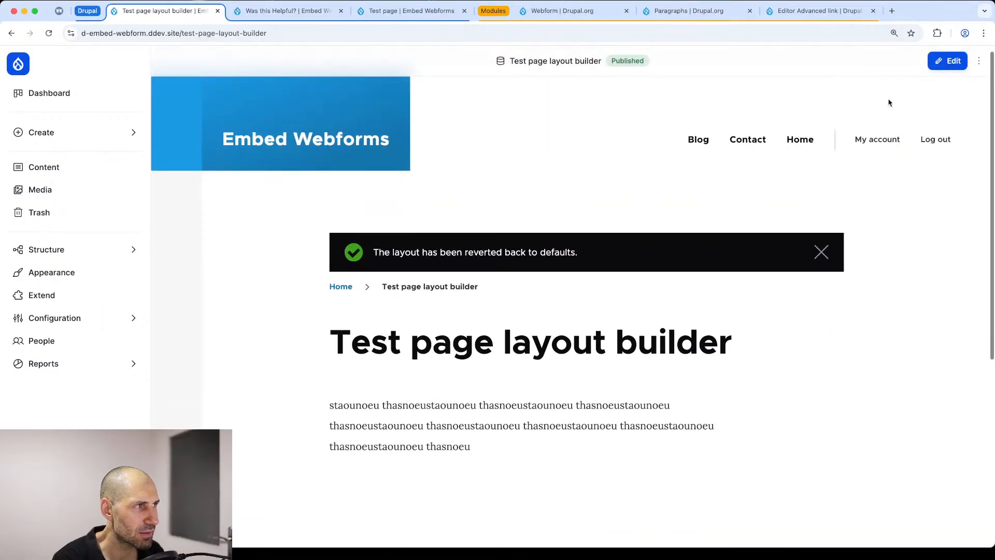
Step: Edit "Test page layout builder", add a Webform paragraph using the Contact form, save, and check the form's position on the page
left_click(943, 64)
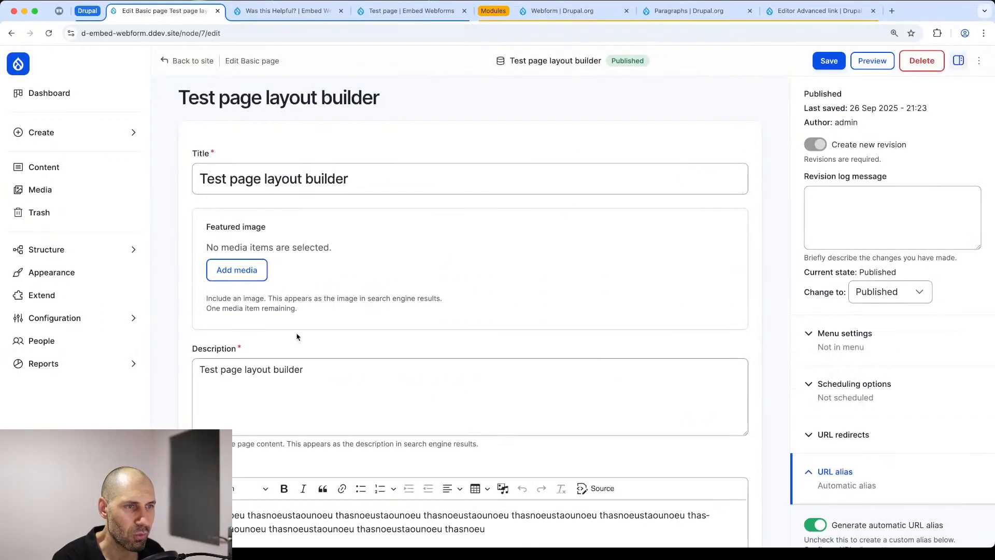
scroll(282, 339, "down", 10)
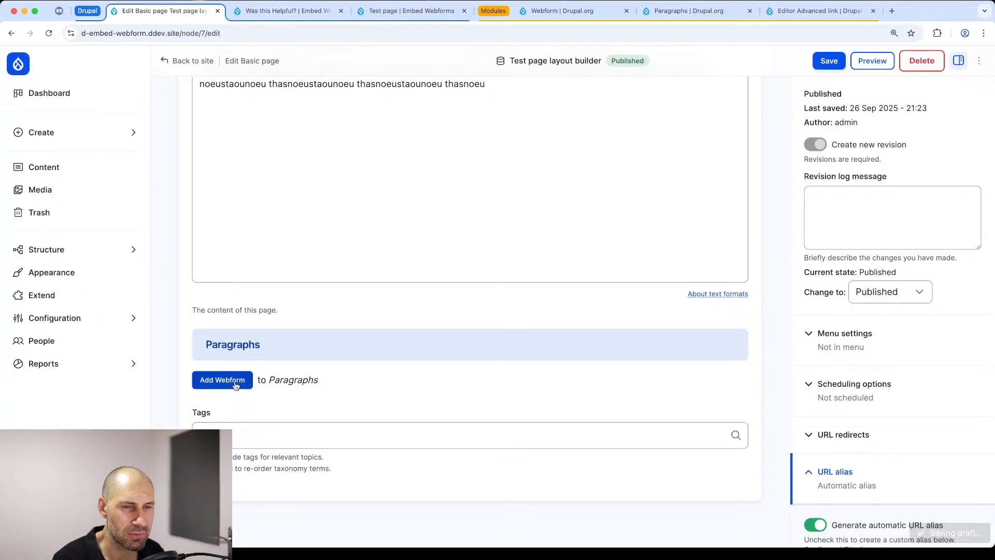
left_click(235, 383)
left_click(277, 454)
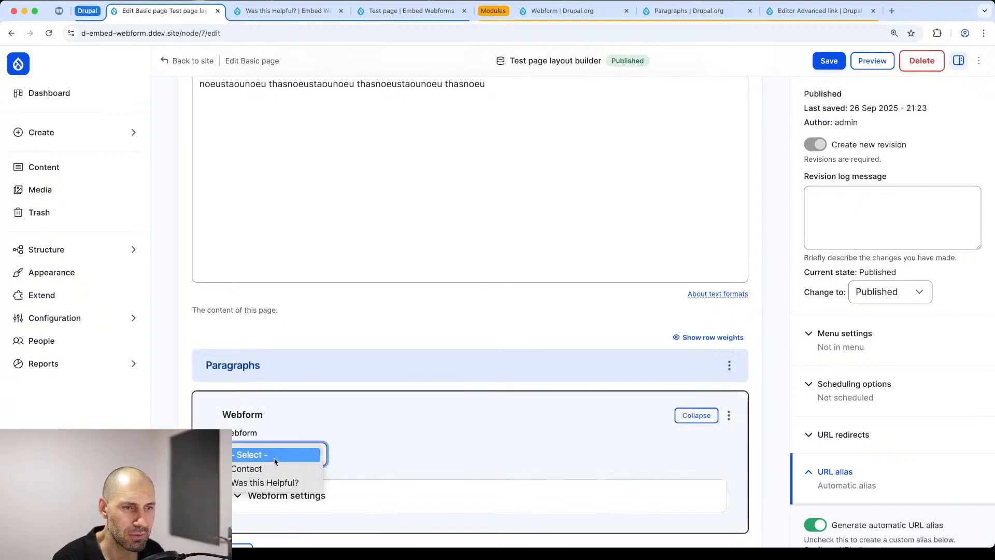
left_click(247, 467)
left_click(829, 62)
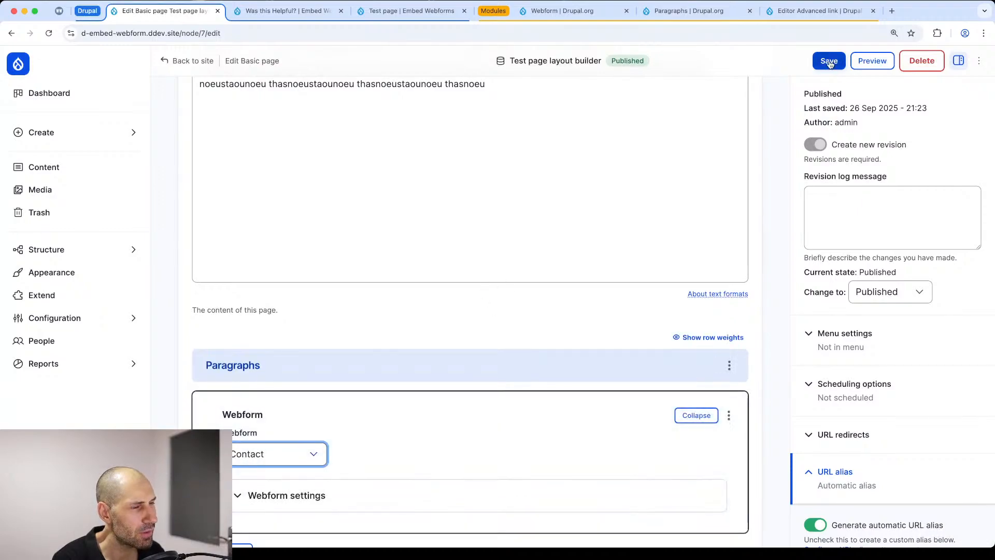
scroll(255, 318, "down", 6)
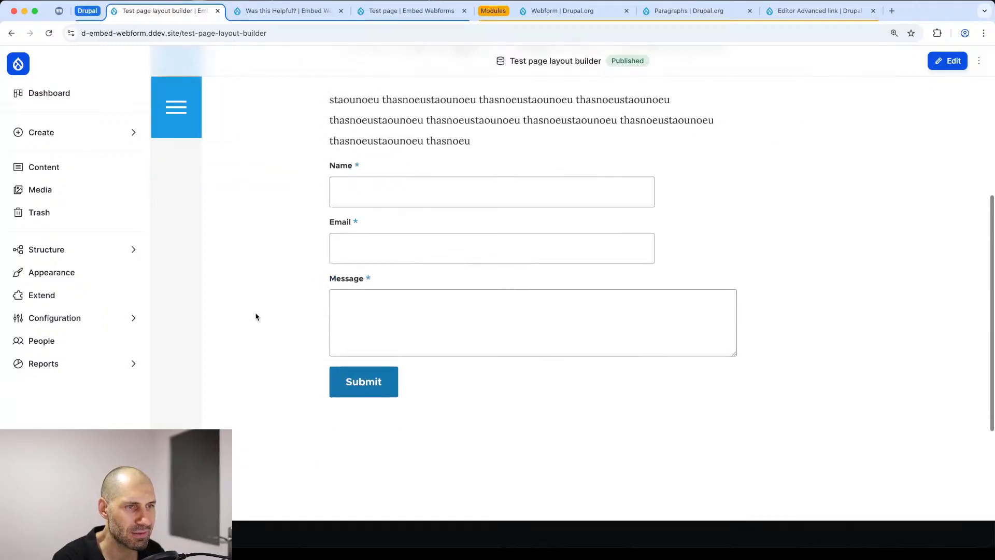
scroll(256, 318, "up", 4)
Step: Add the Drupal tag to "Test page layout builder", save the page, and check the tag's position relative to the contact form
left_click(947, 60)
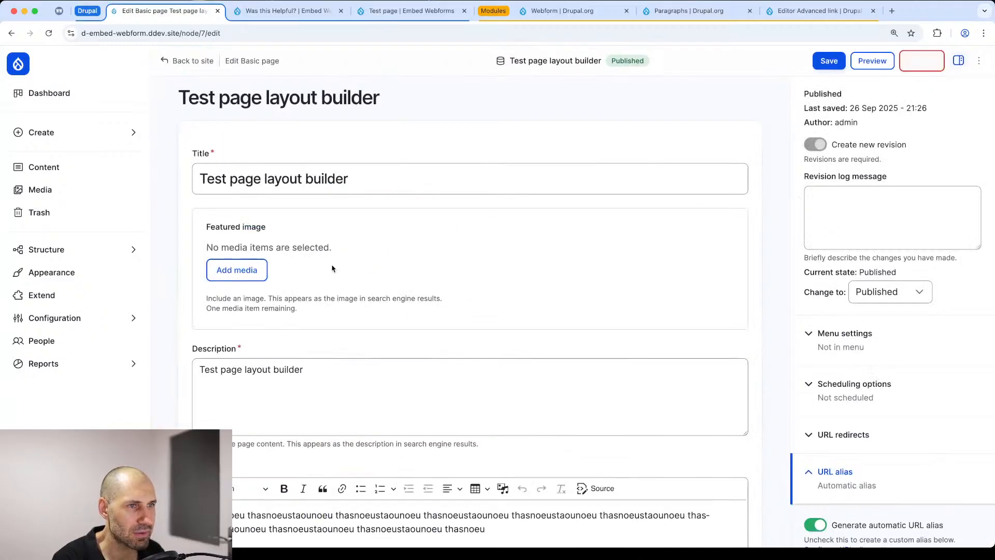
scroll(304, 300, "down", 8)
scroll(290, 315, "down", 8)
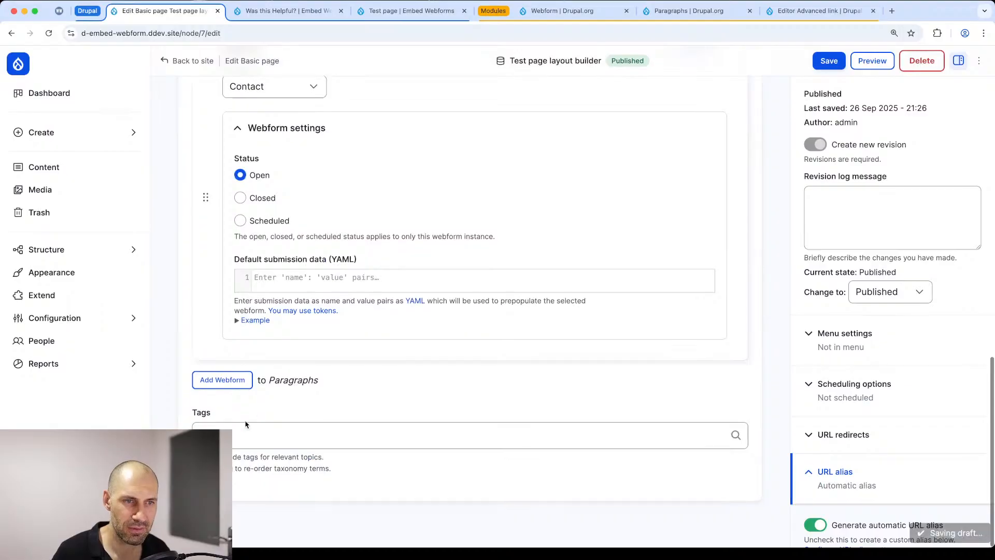
left_click(240, 437)
left_click(244, 457)
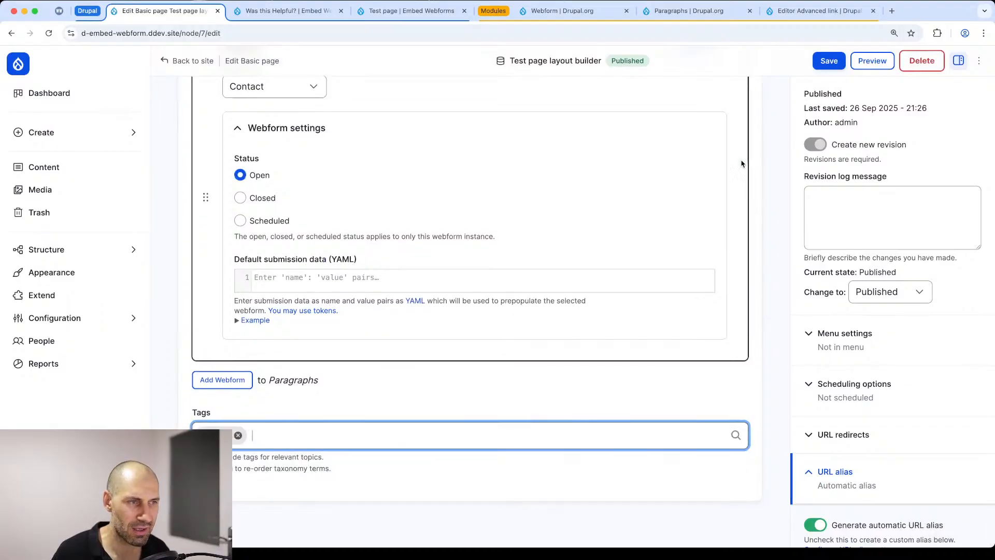
left_click(828, 60)
scroll(295, 233, "down", 7)
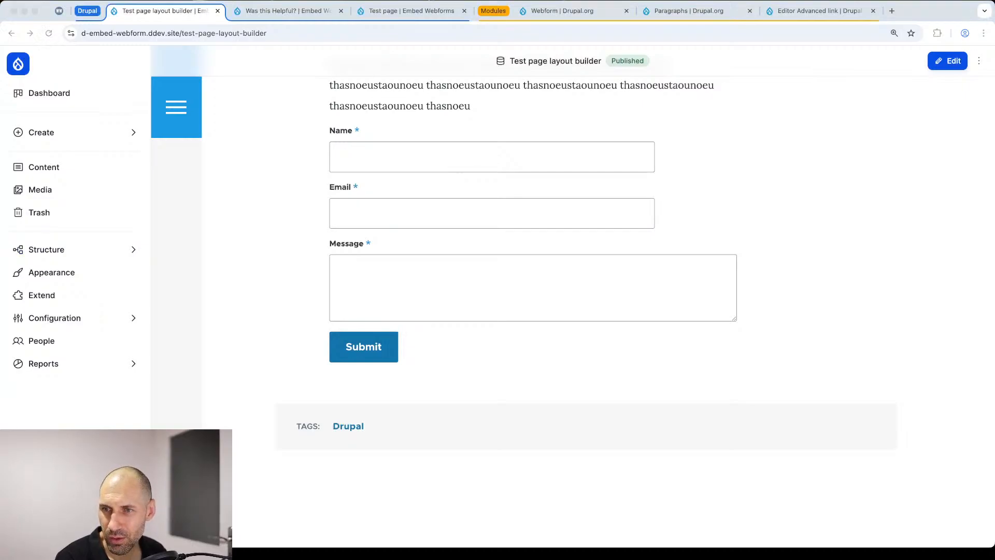
left_click(260, 227)
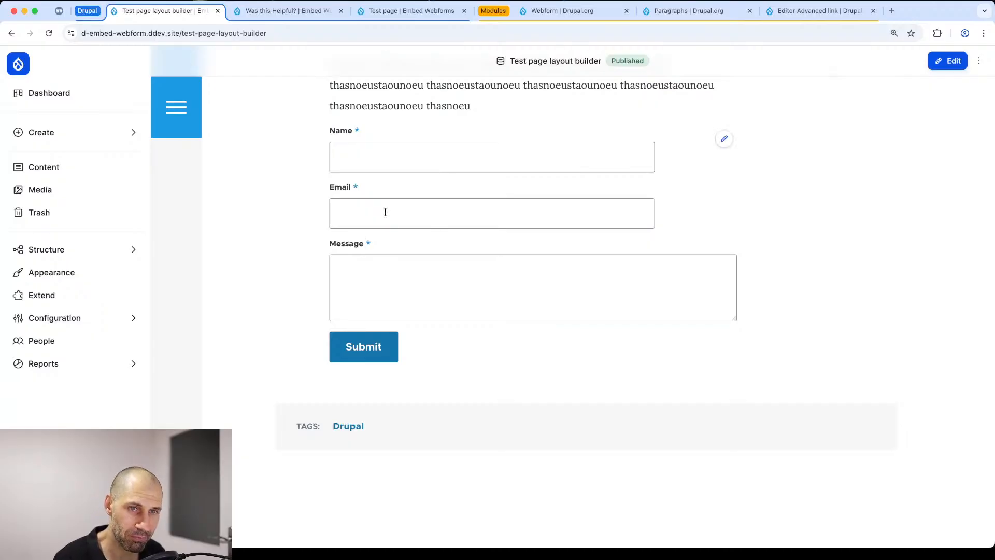
Step: Open the site's module list and close the "Was this Helpful?" and "Test page" browser tabs
left_click(76, 247)
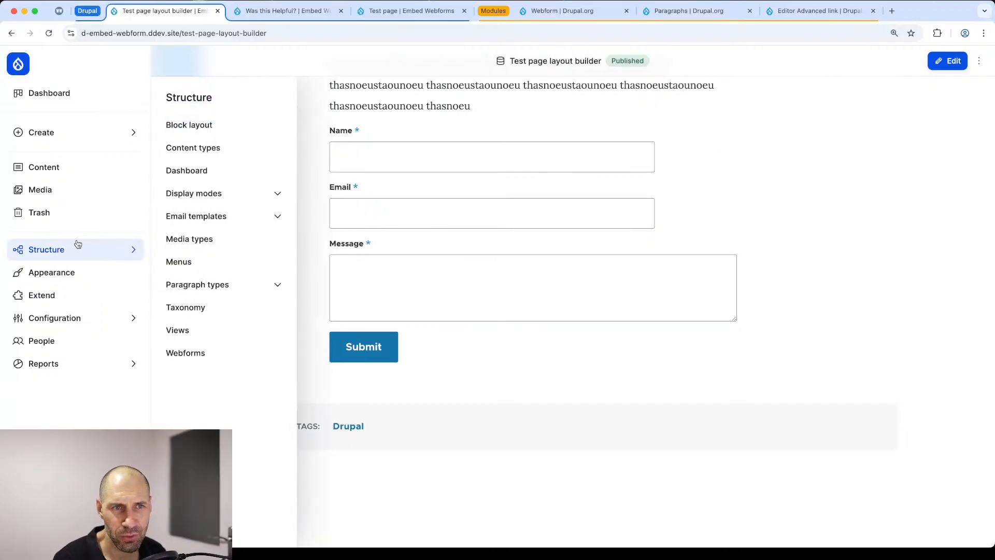
left_click(68, 298)
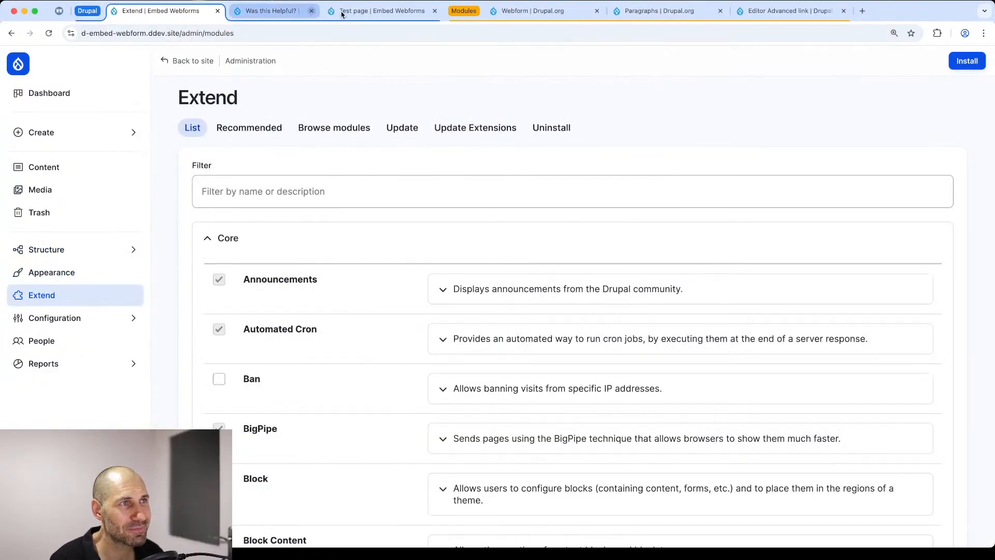
left_click(341, 12)
left_click(267, 10)
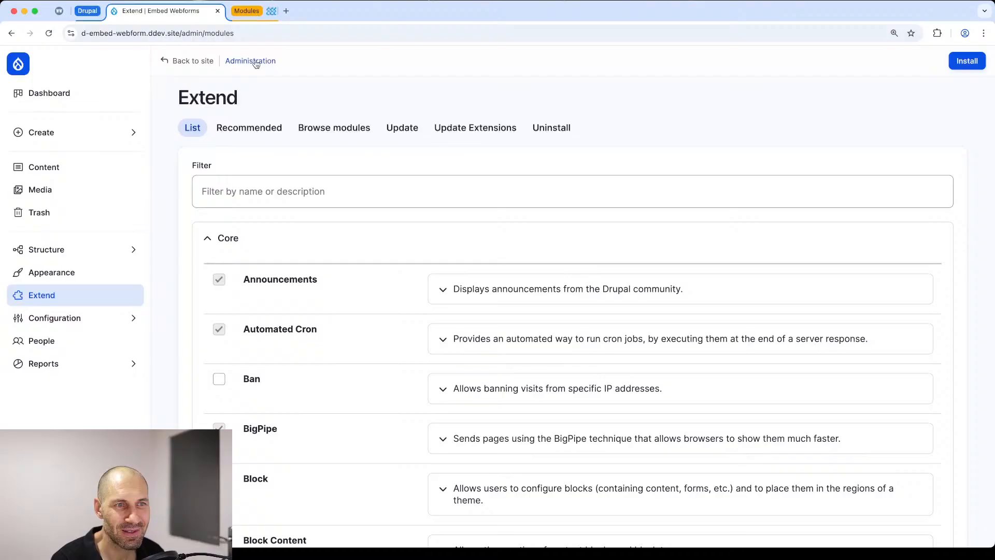
Step: Filter the modules by "webform" and install the Webform Node module
left_click(260, 194)
type("webform")
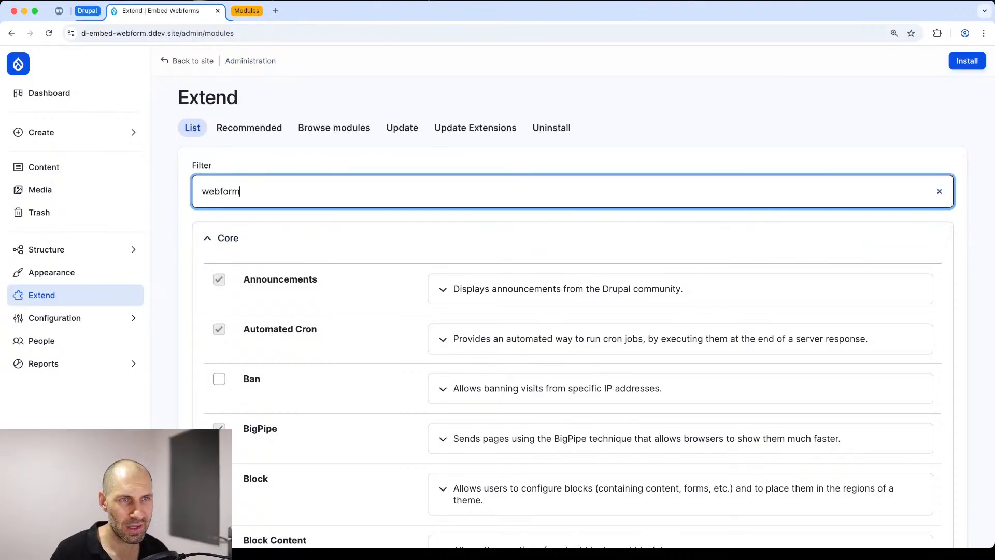
scroll(340, 340, "down", 1)
scroll(339, 340, "down", 15)
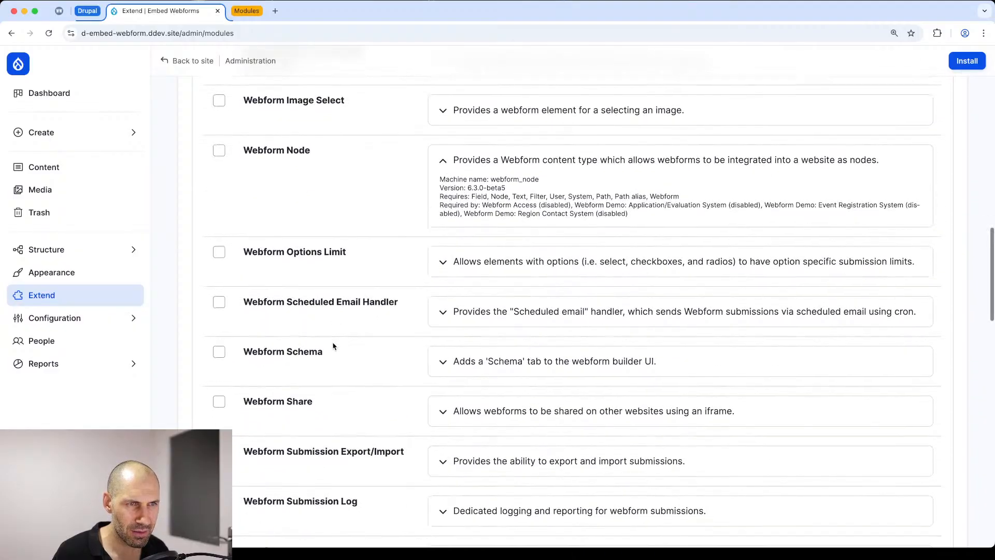
scroll(333, 345, "up", 4)
left_click(293, 331)
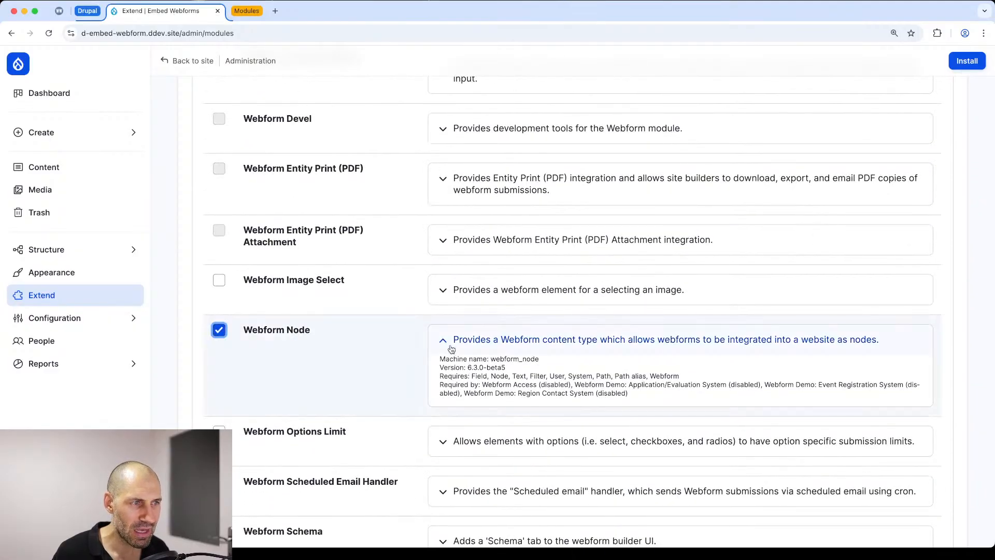
scroll(451, 348, "down", 2)
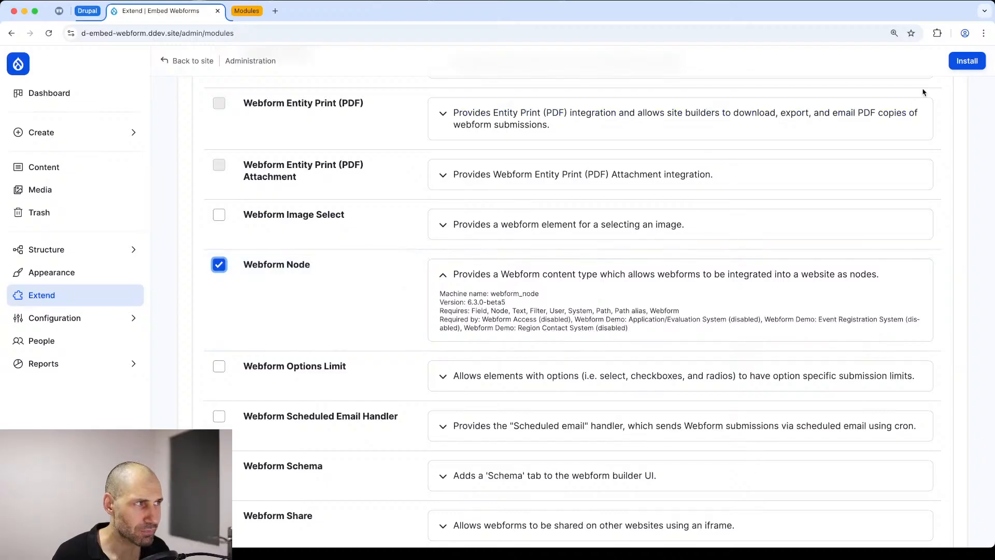
left_click(959, 60)
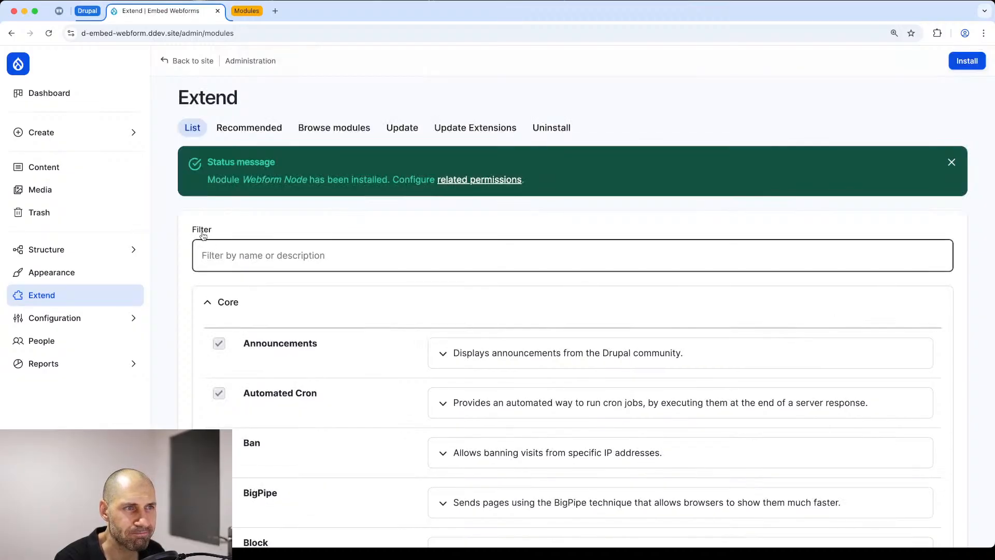
Step: Open the creation form for the Webform content type and check which fields it offers
left_click(41, 133)
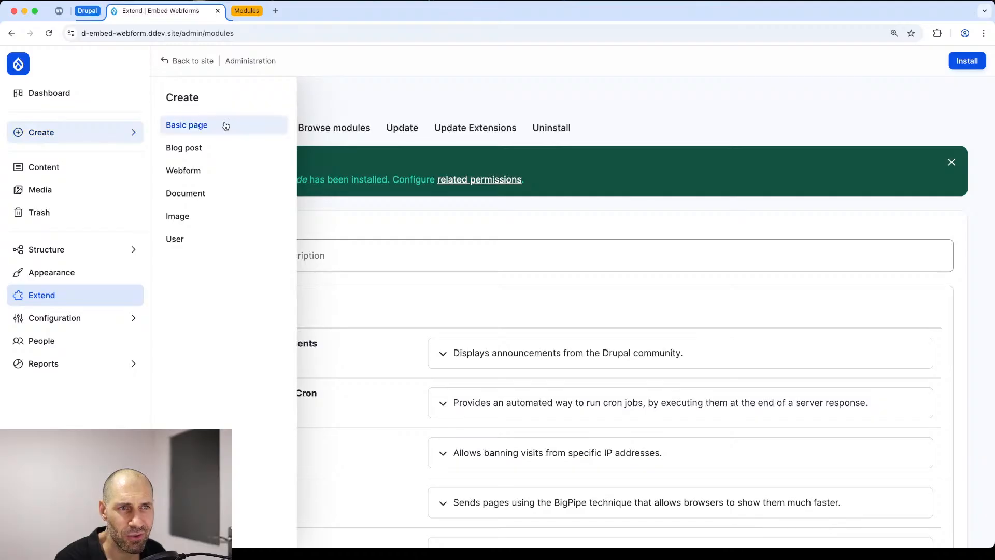
mouse_move(125, 132)
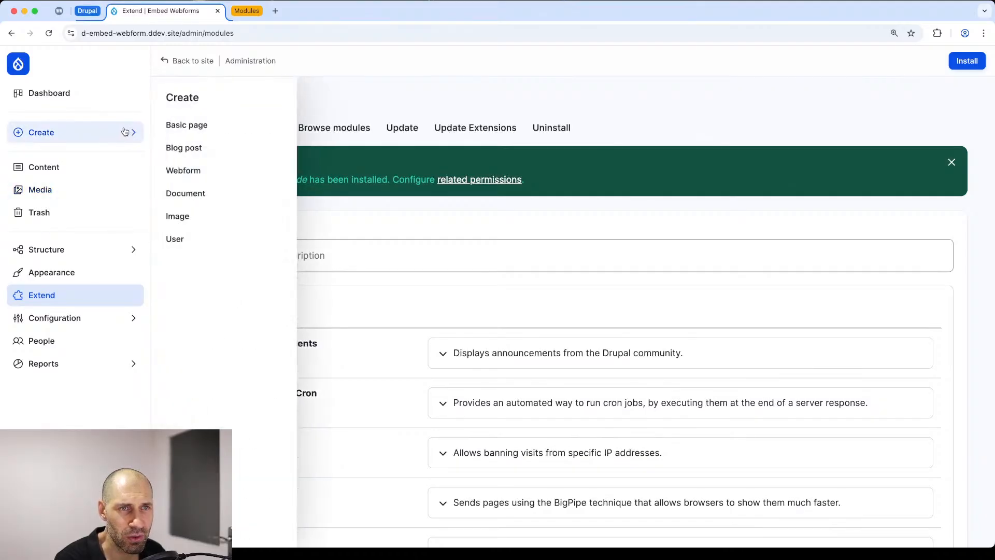
left_click(183, 171)
left_click(290, 185)
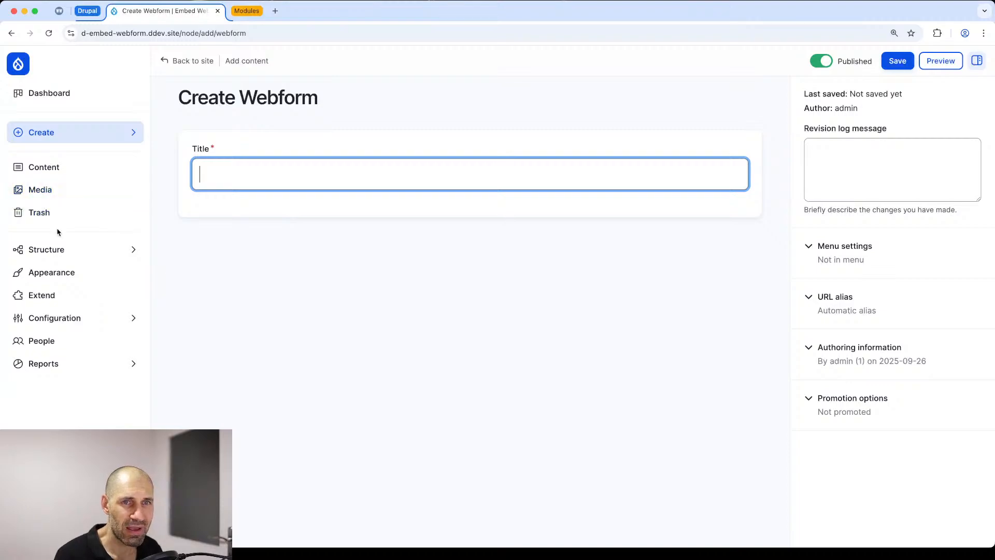
Step: Enable the Webform field in the Webform content type's form display, placing it above Published, and save
mouse_move(60, 249)
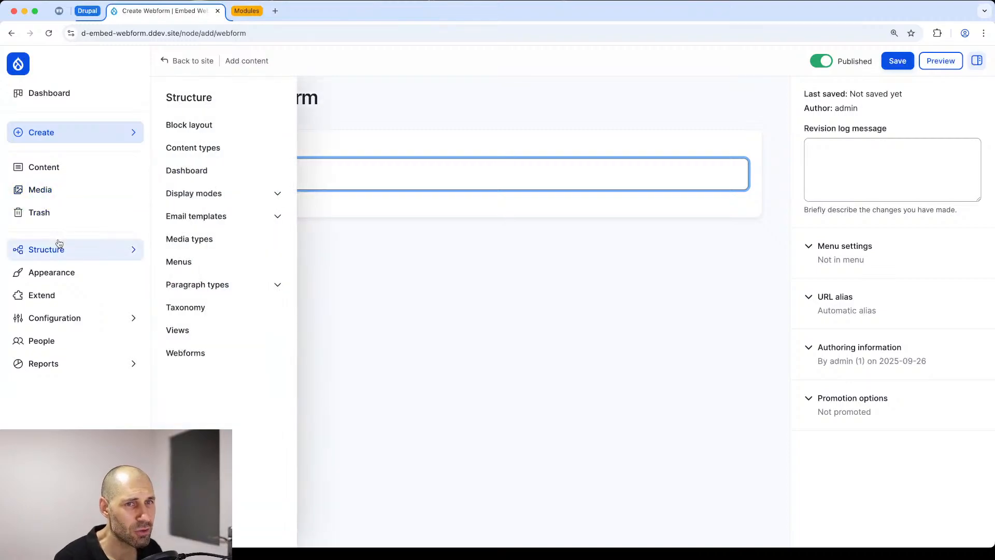
left_click(201, 152)
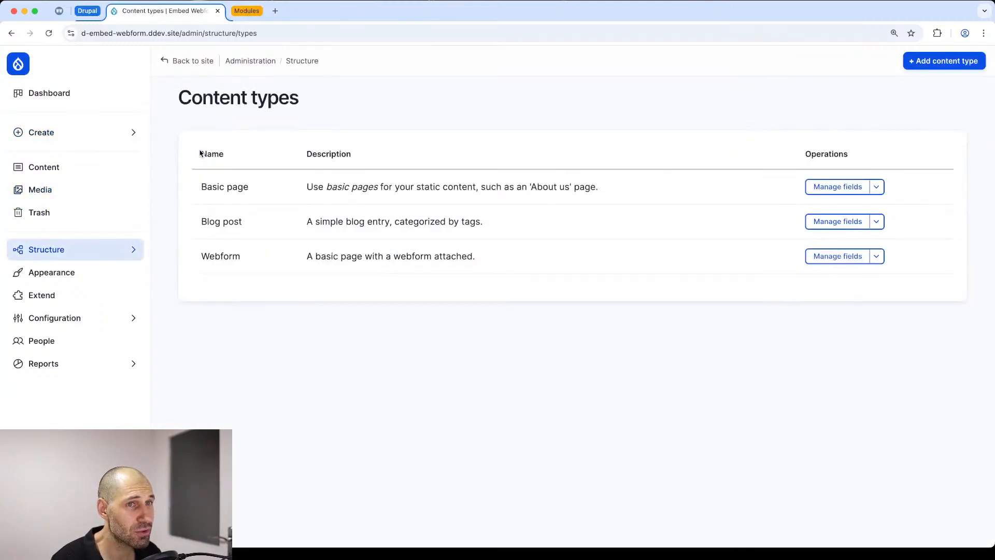
left_click(832, 256)
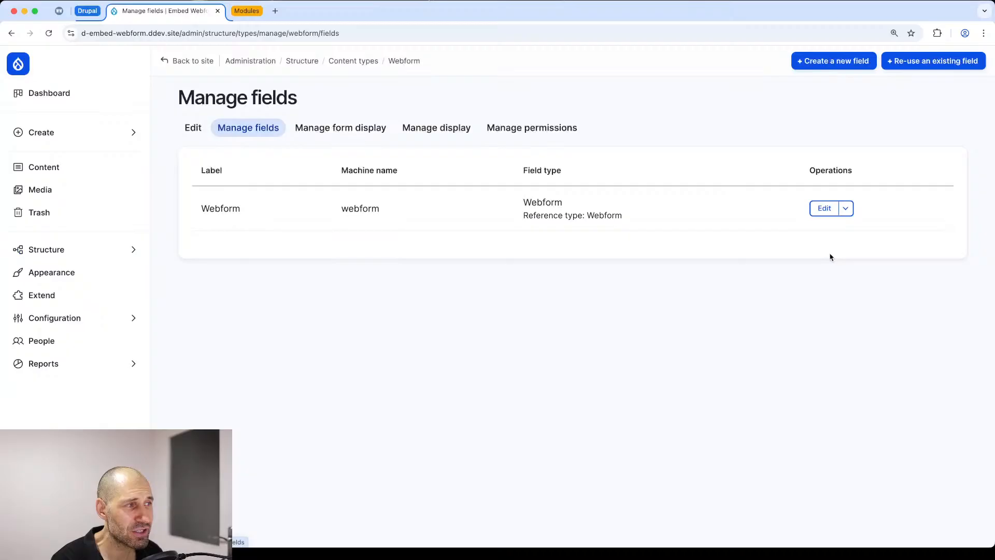
left_click(341, 127)
scroll(332, 162, "down", 10)
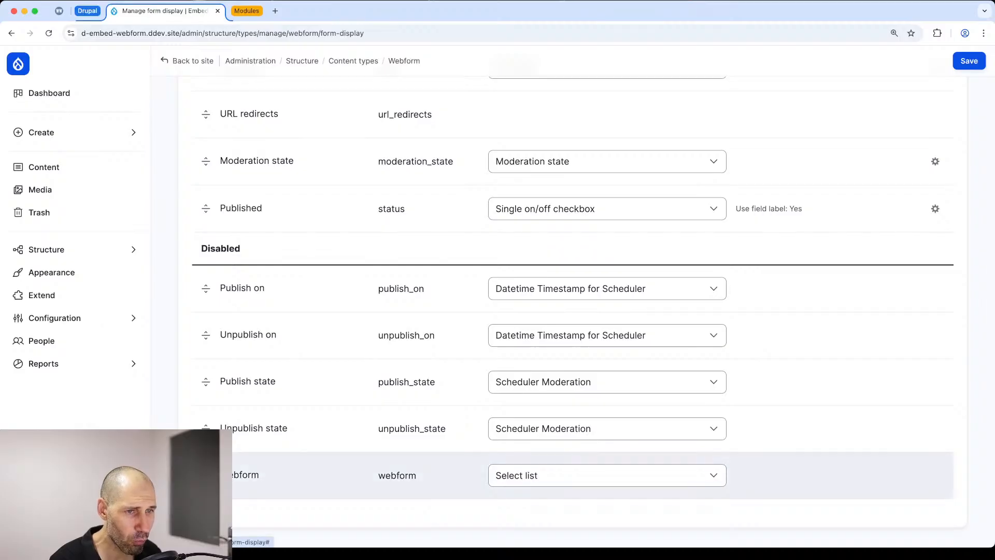
left_click_drag(206, 475, 207, 210)
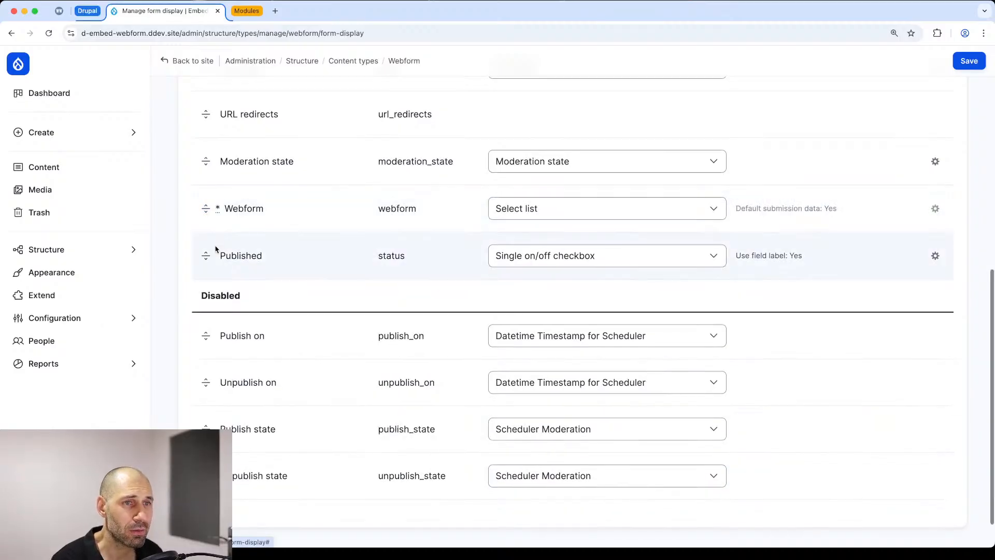
scroll(216, 218, "up", 5)
scroll(217, 221, "up", 3)
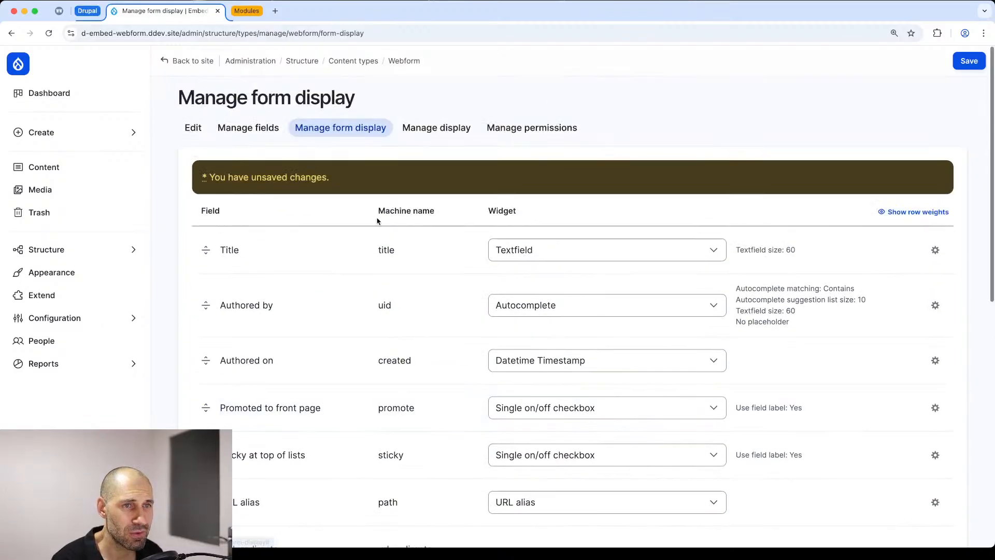
left_click(969, 60)
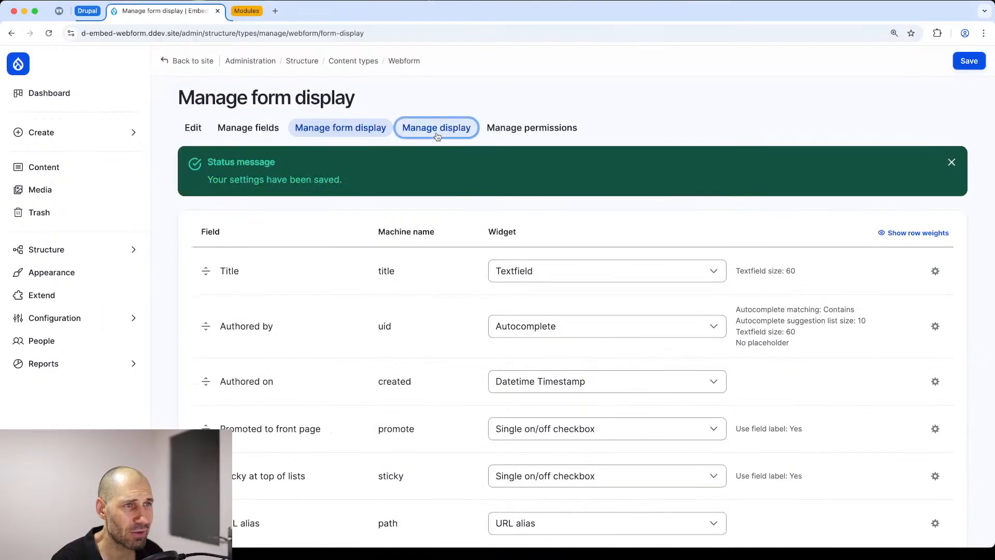
Step: Place the Webform field below Links in the Webform content type's display, set its label to Hidden, and save
left_click(436, 127)
left_click_drag(201, 285, 196, 249)
left_click(462, 297)
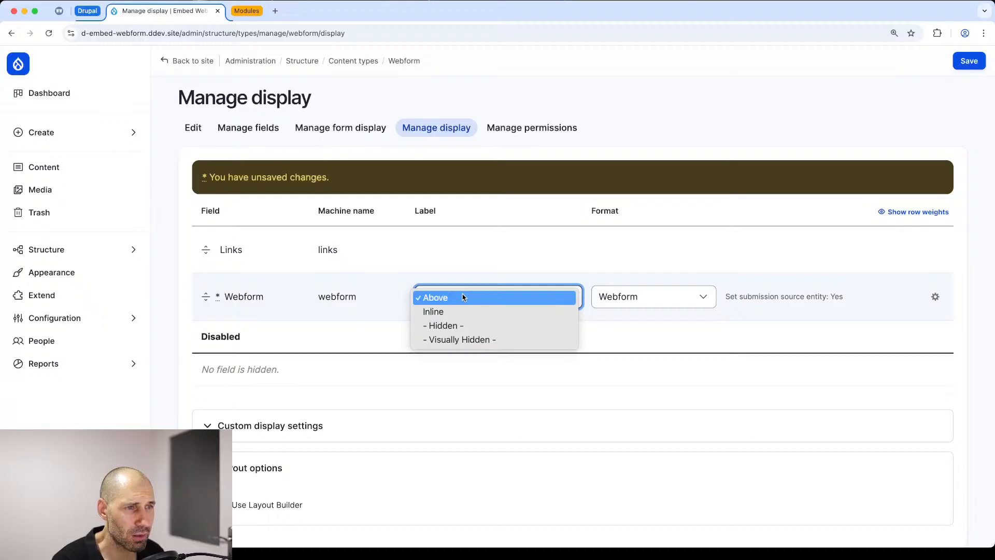
left_click(463, 325)
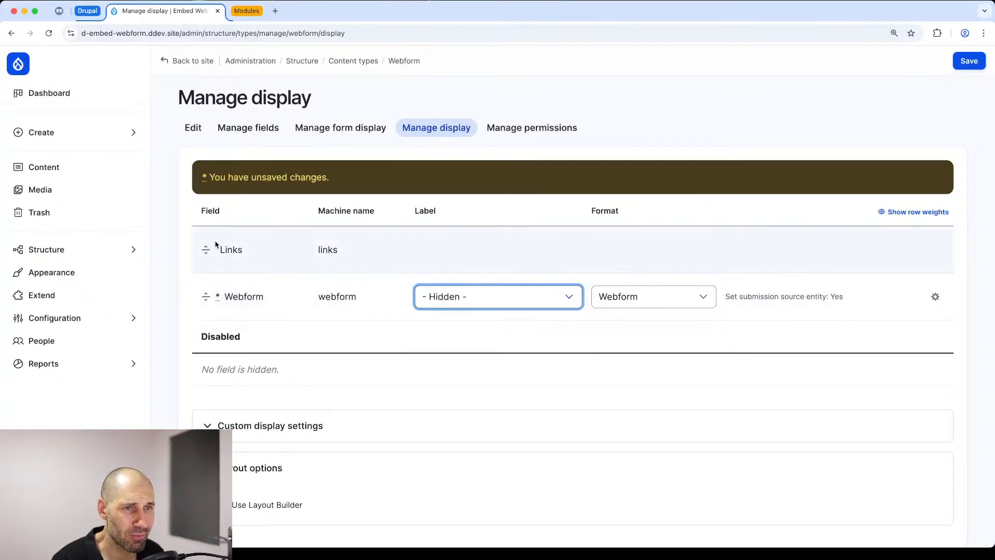
left_click(969, 61)
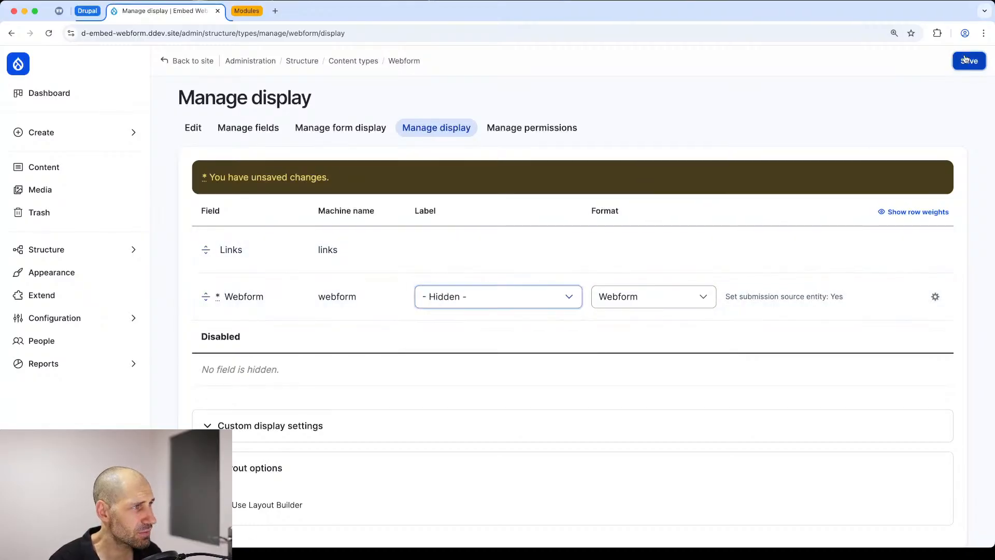
Step: Start a new Webform content item and title it "My webform"
mouse_move(106, 140)
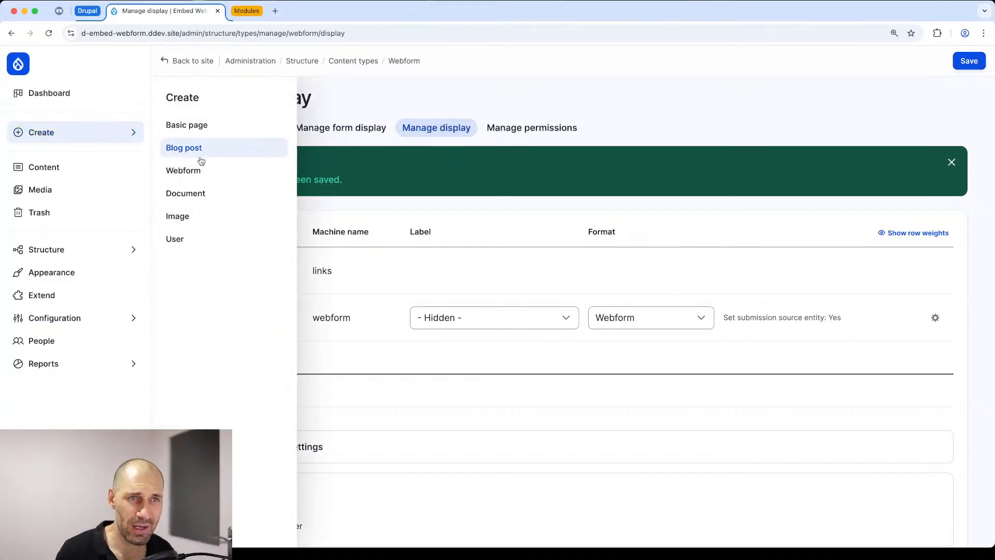
left_click(206, 172)
left_click(253, 170)
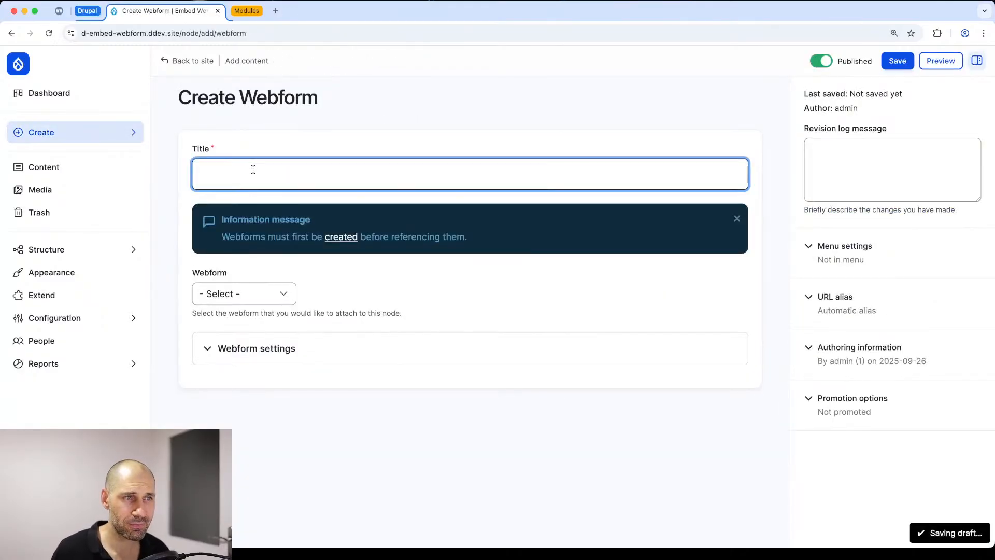
type("Te")
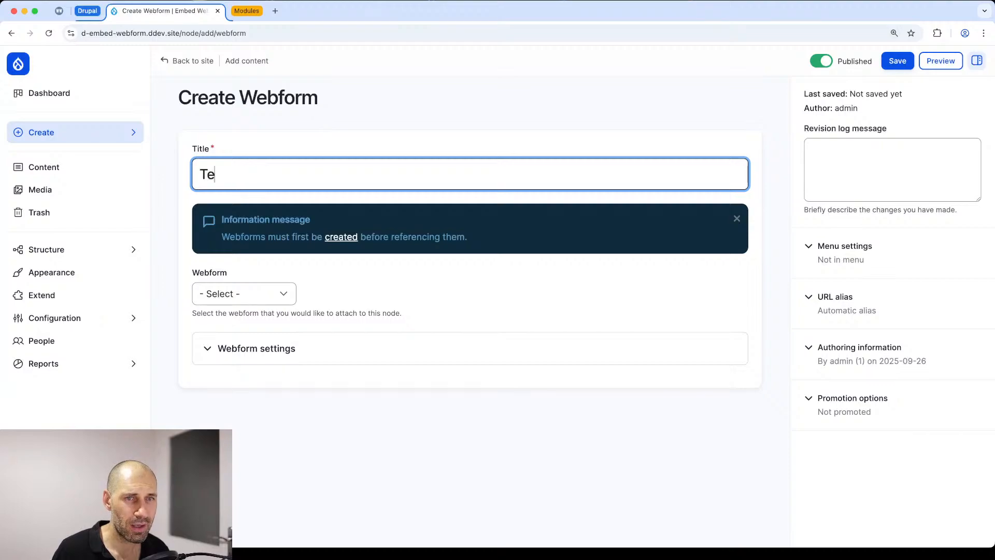
key("BackSpace")
key("BackSpace")
type("Te")
key("BackSpace")
key("BackSpace")
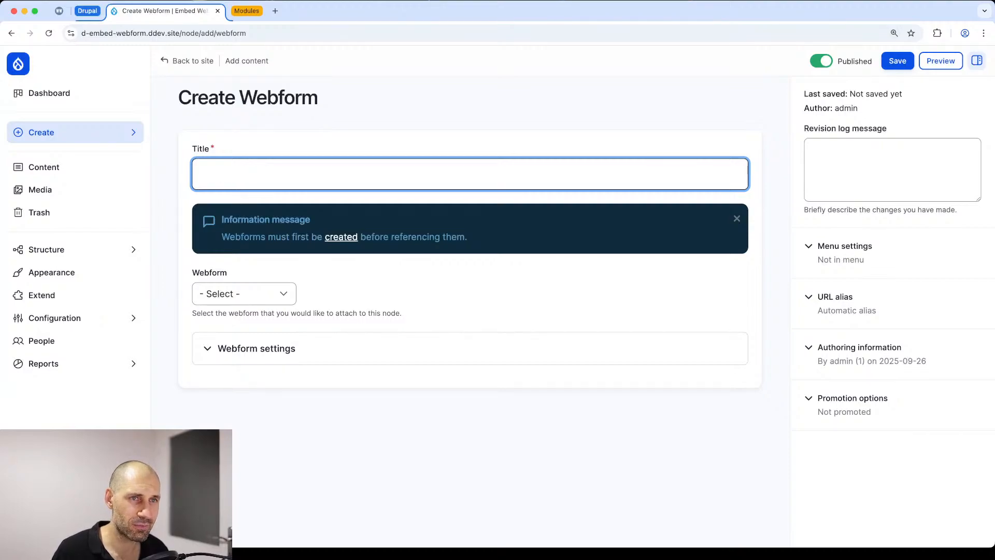
type("My webform")
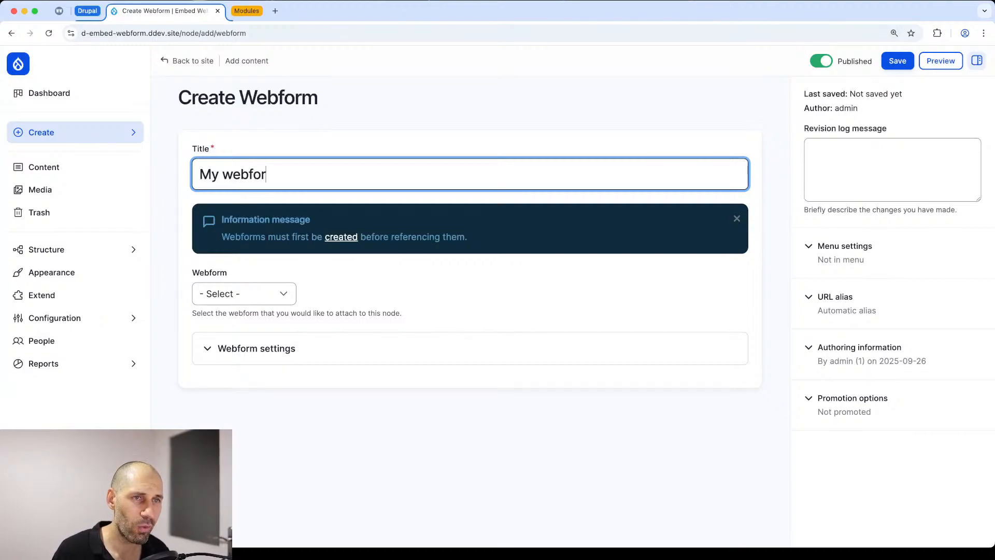
Step: Attach the "Was this Helpful?" webform to the new content item and expand its webform settings
left_click(252, 295)
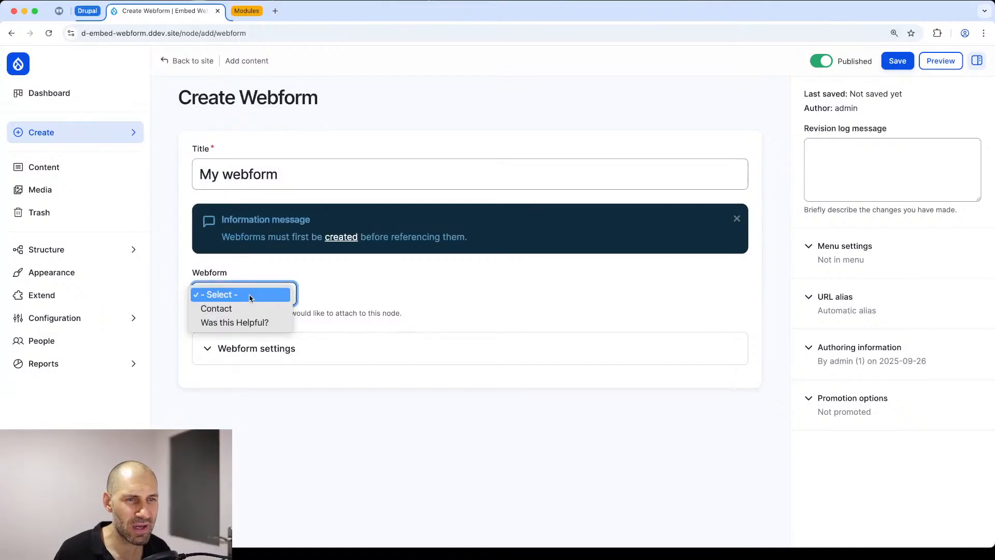
left_click(251, 323)
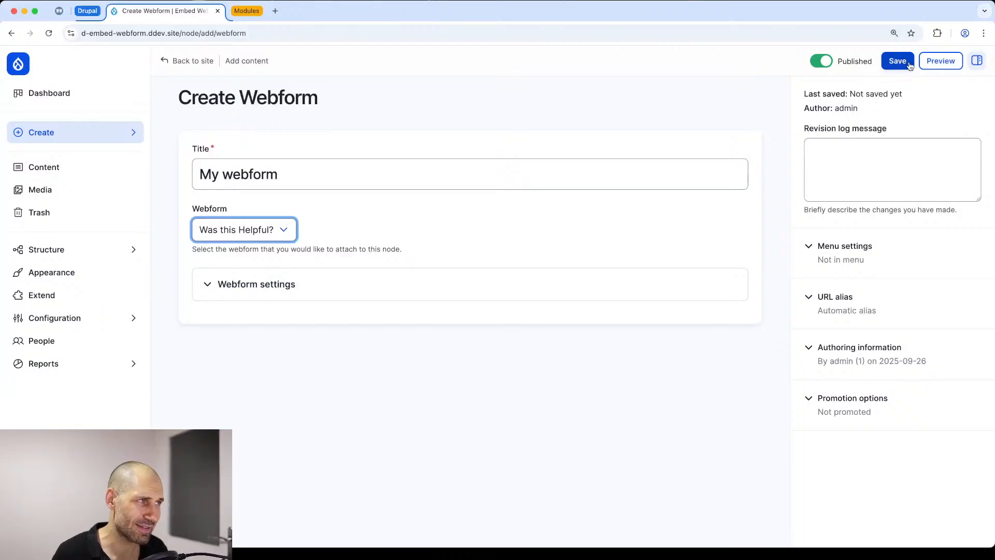
left_click(293, 289)
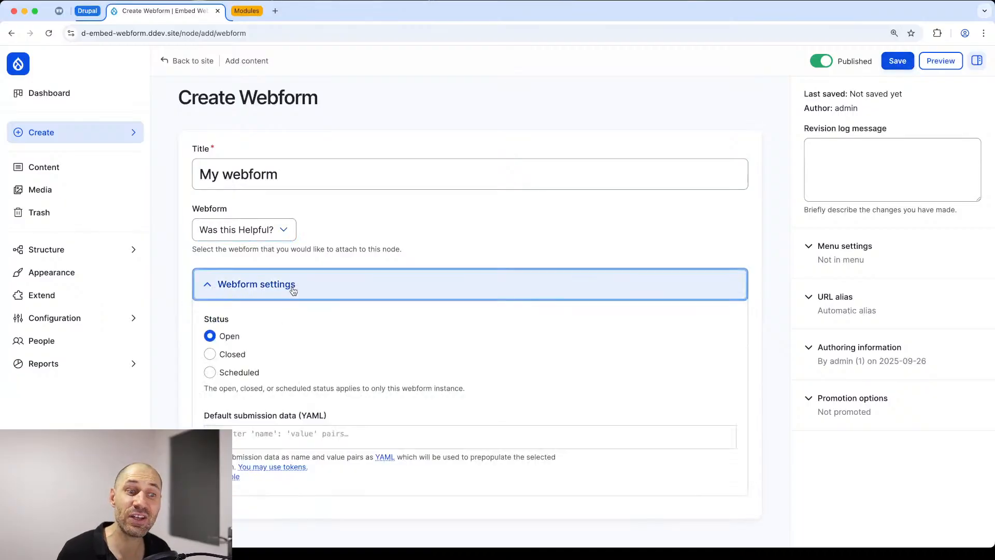
scroll(293, 307, "down", 1)
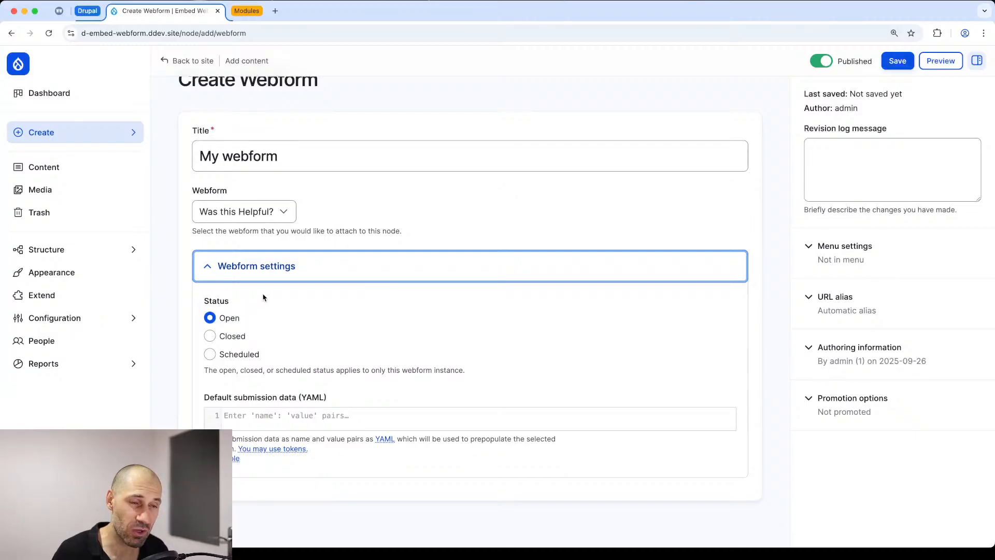
Step: Save the "My webform" content item and try the embedded form's rating options on the published page, choosing 3
left_click(896, 61)
scroll(487, 233, "down", 3)
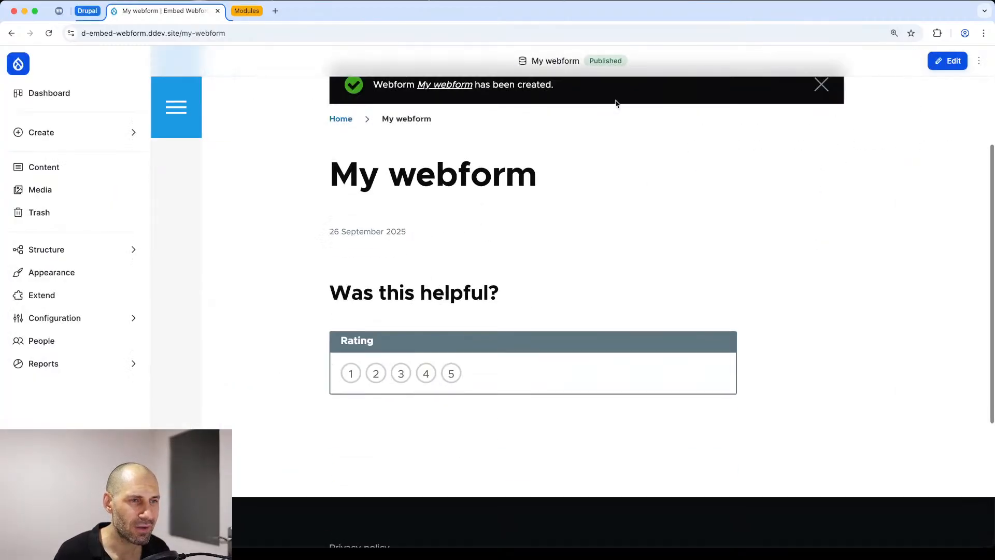
left_click(447, 380)
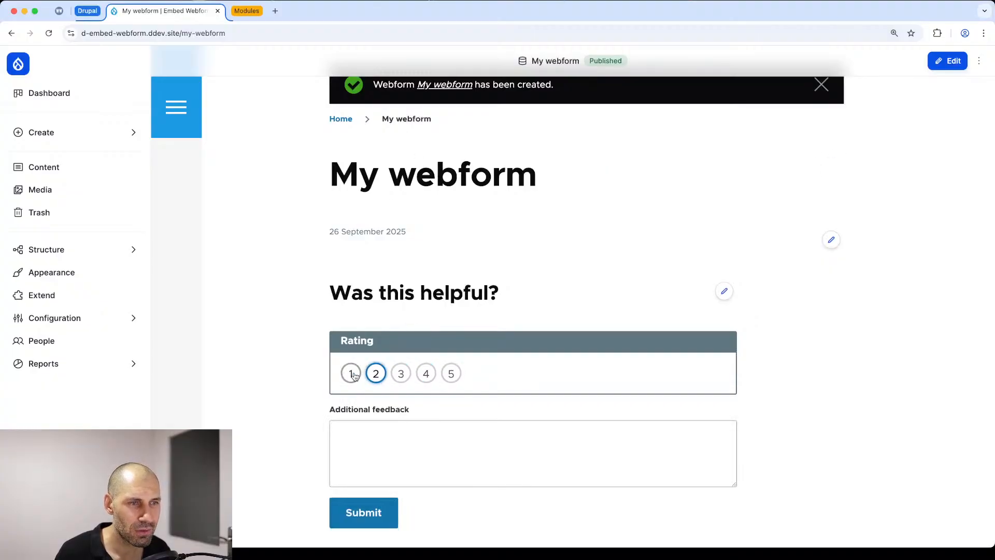
left_click(401, 373)
left_click_drag(225, 33, 189, 34)
scroll(267, 240, "up", 5)
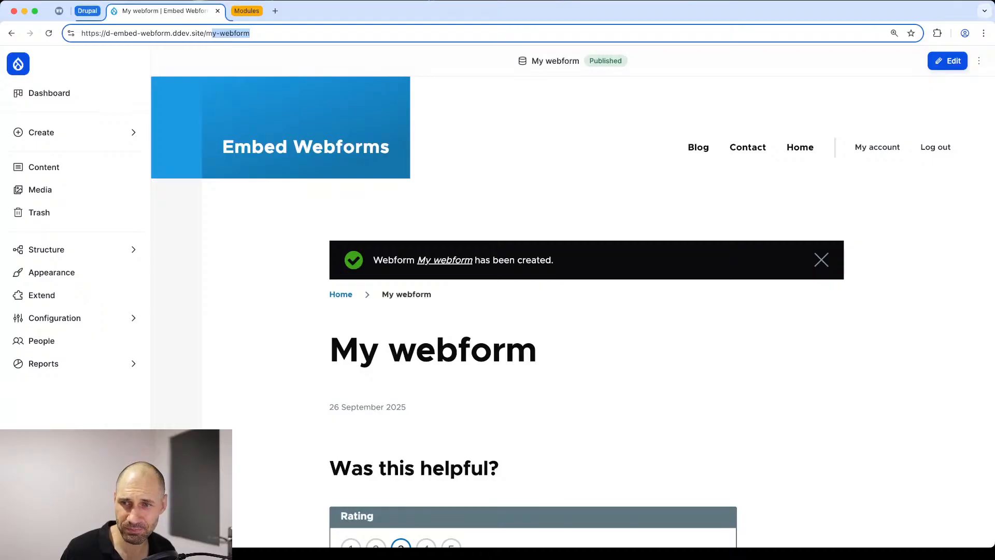
left_click(284, 334)
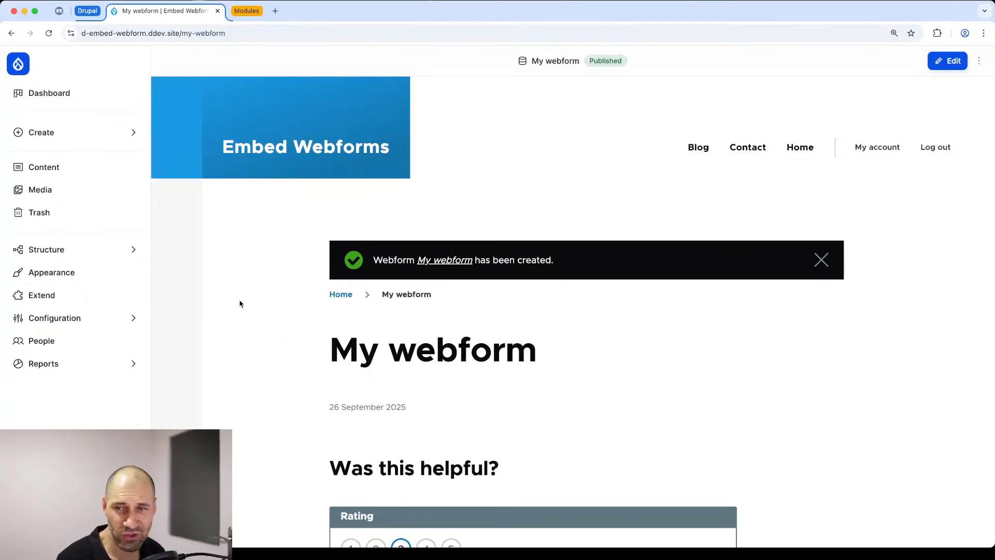
Step: Enable site-wide dialog support in the global Webforms forms configuration and save the configuration
mouse_move(104, 251)
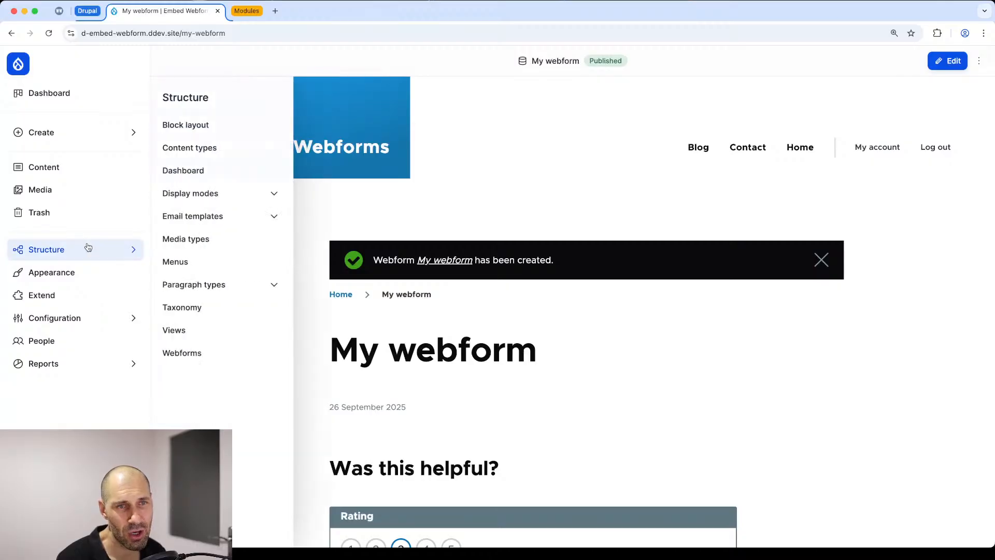
left_click(185, 352)
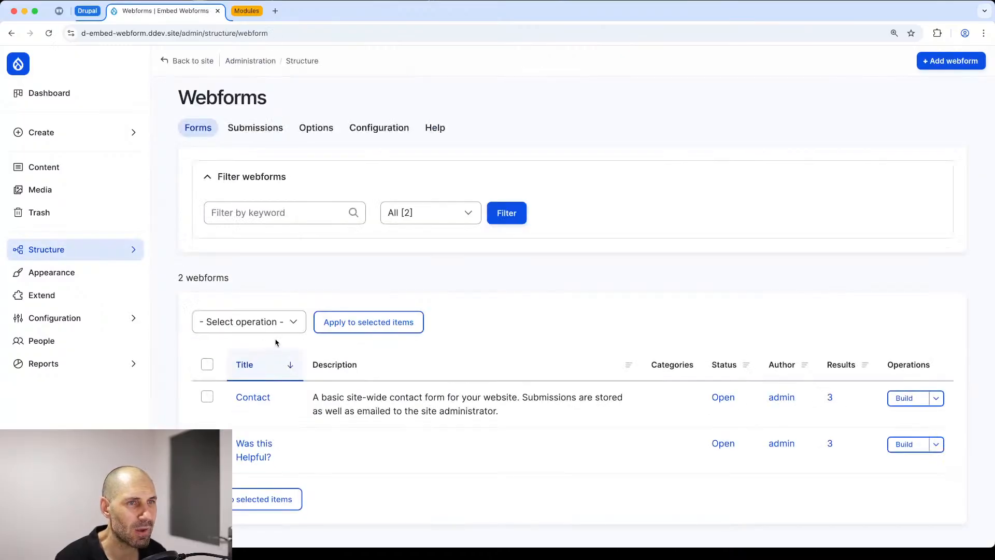
left_click(373, 136)
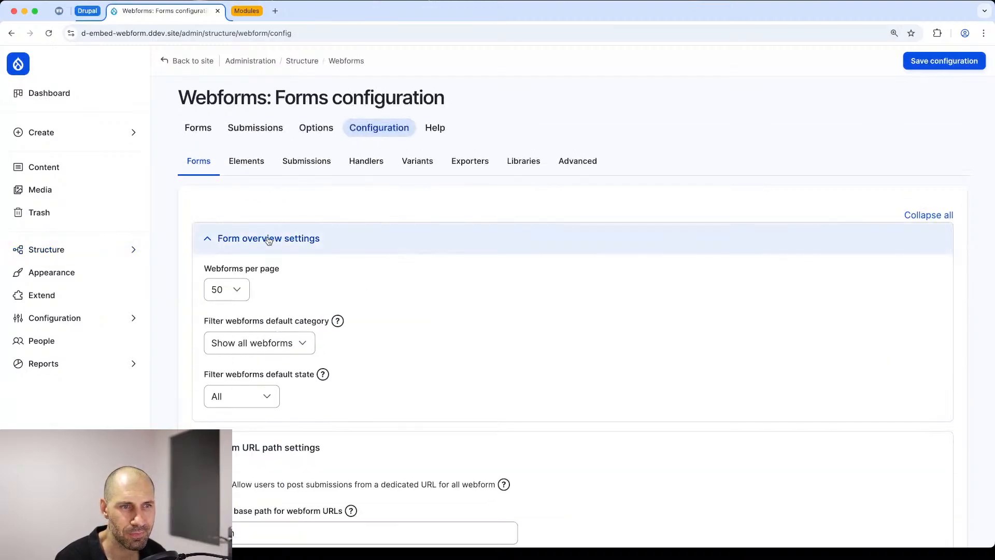
scroll(218, 199, "down", 15)
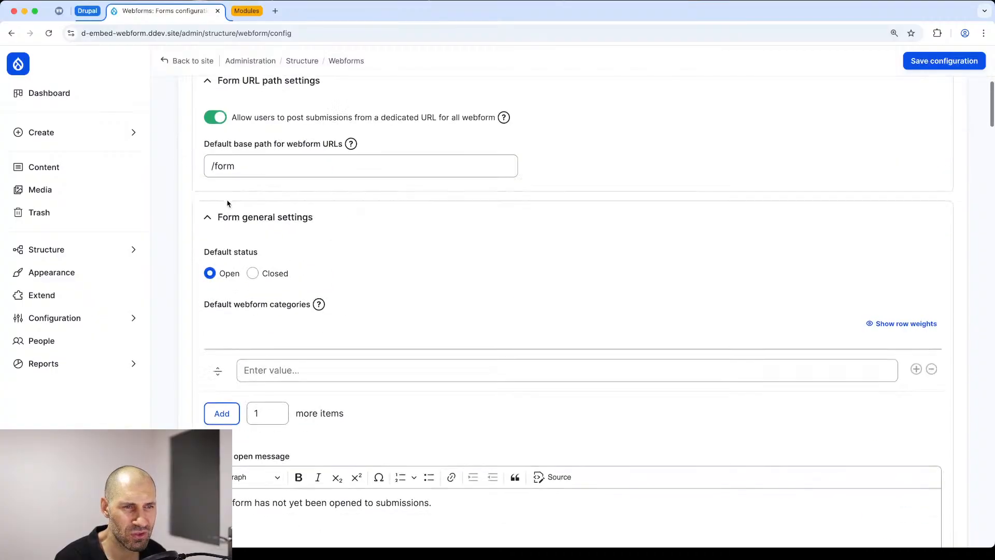
scroll(231, 209, "down", 20)
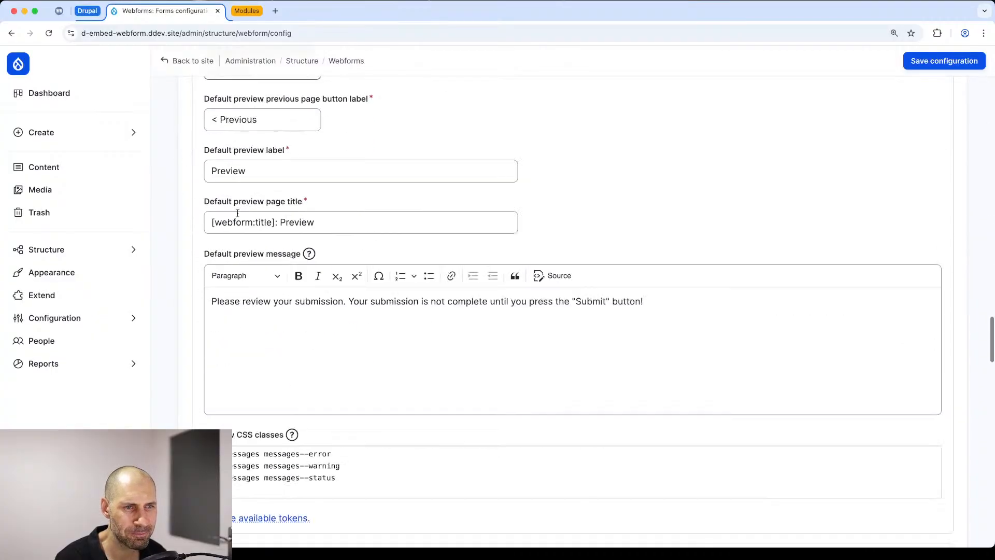
scroll(237, 214, "down", 20)
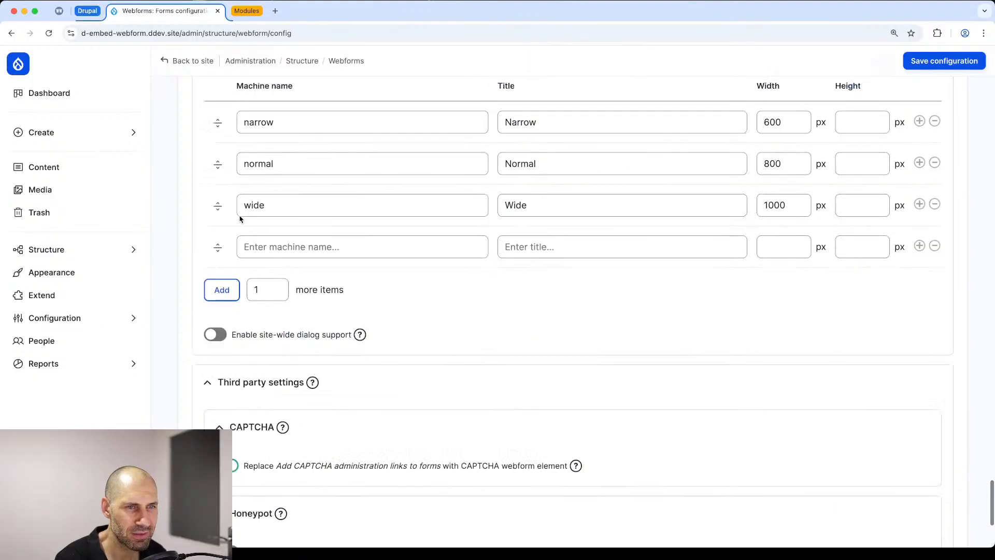
scroll(238, 213, "up", 1)
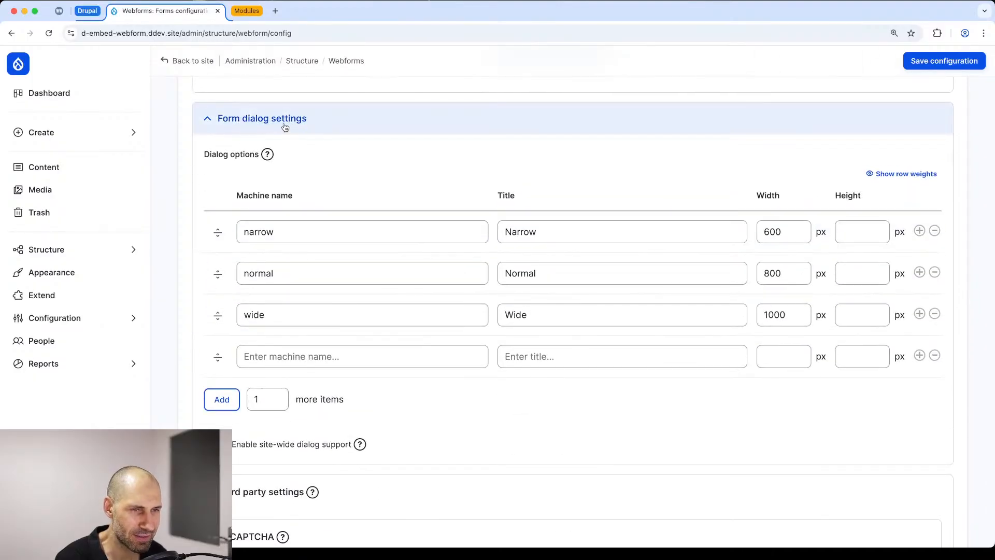
scroll(285, 127, "down", 1)
left_click(226, 411)
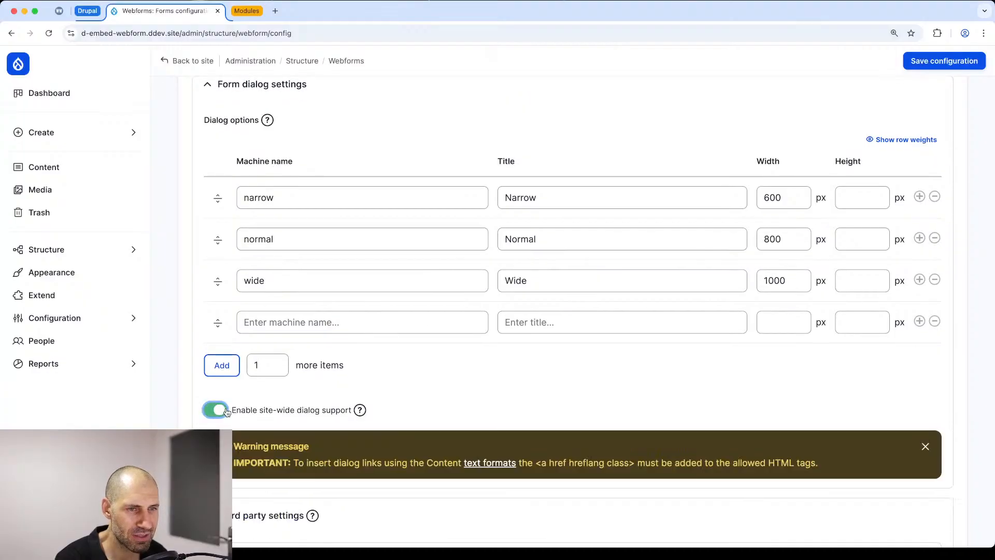
scroll(228, 408, "down", 2)
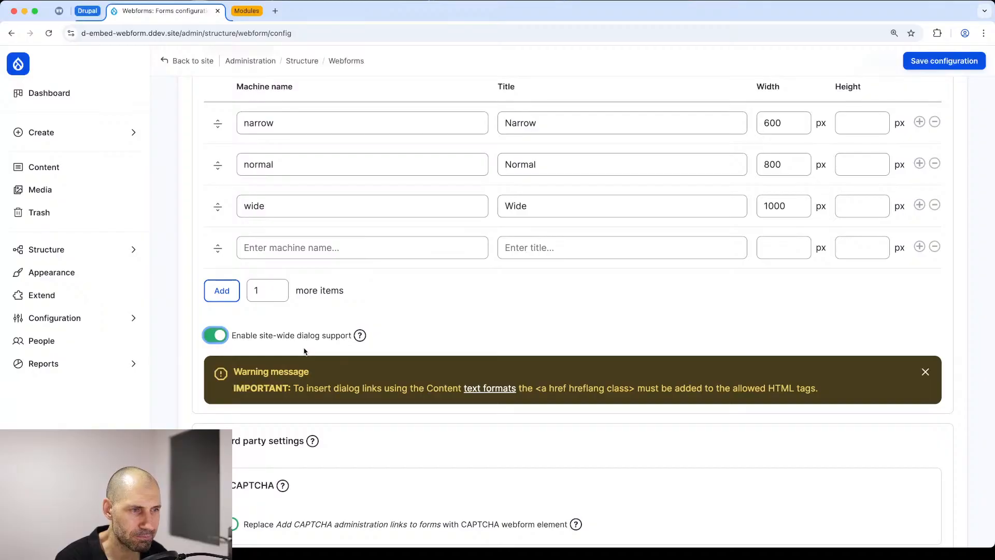
scroll(298, 259, "up", 1)
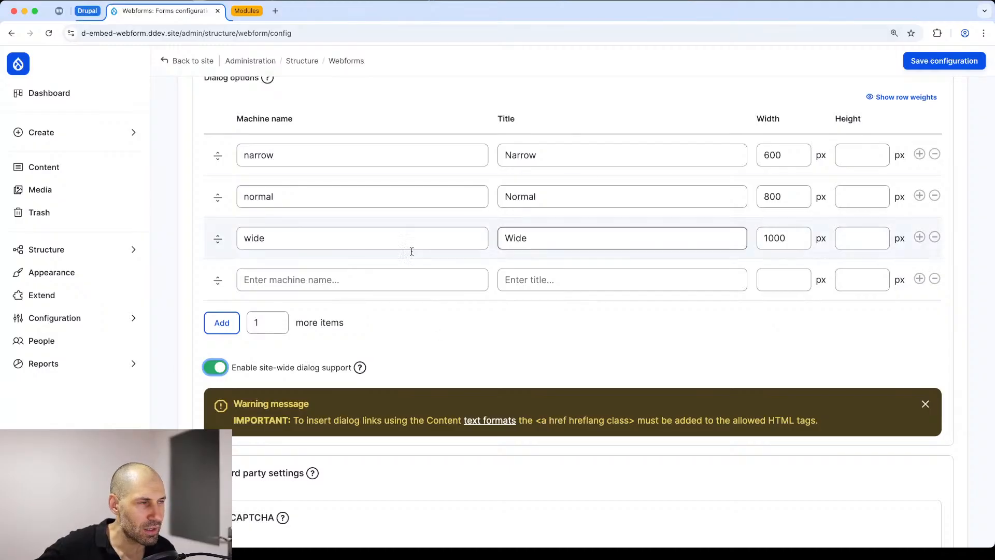
left_click(945, 61)
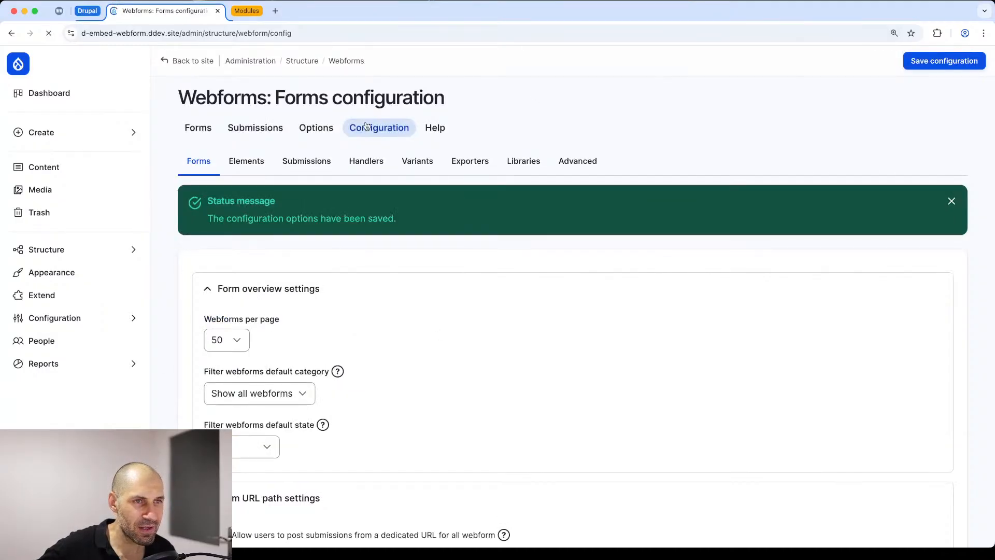
Step: Open the Contact webform's general settings and bring up its dialog settings
left_click(197, 130)
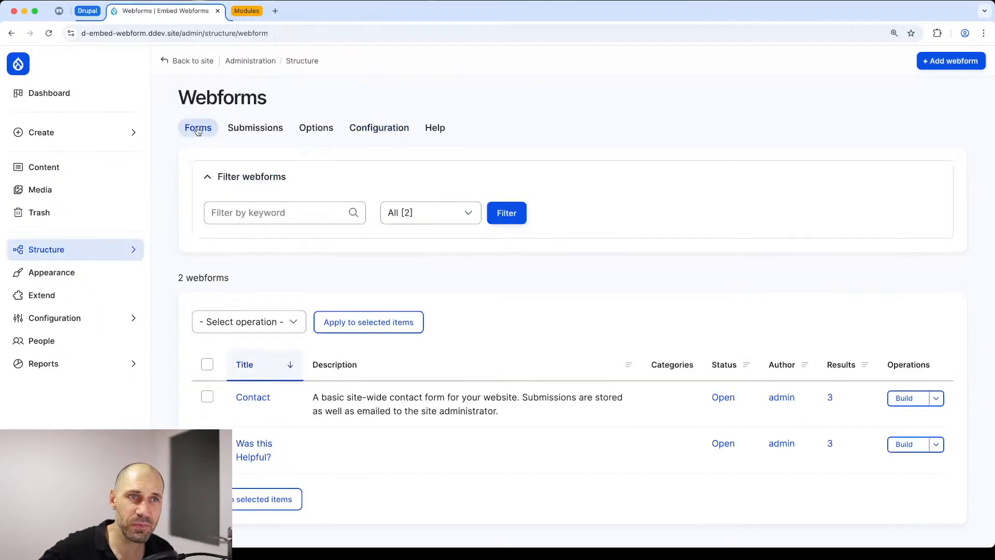
scroll(865, 357, "down", 1)
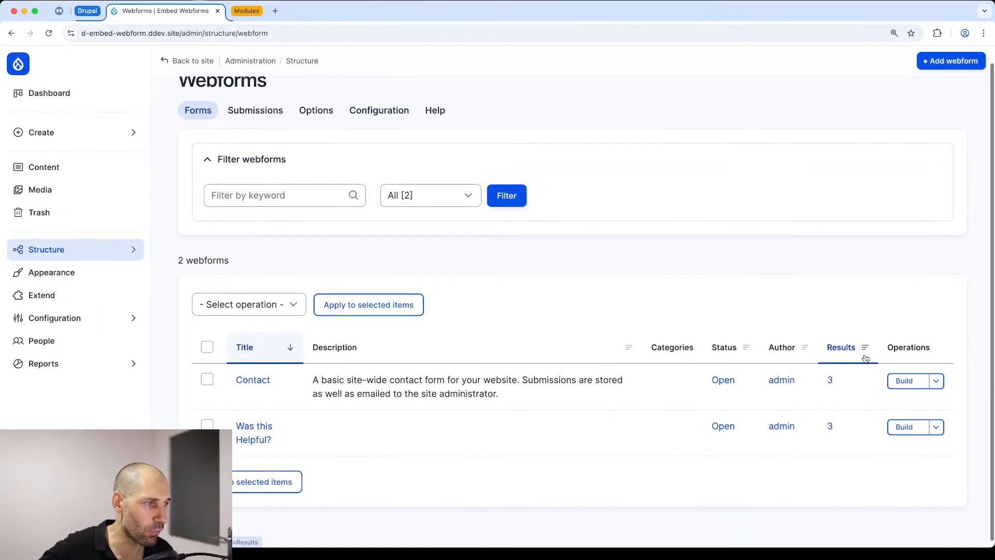
left_click(936, 375)
left_click(892, 462)
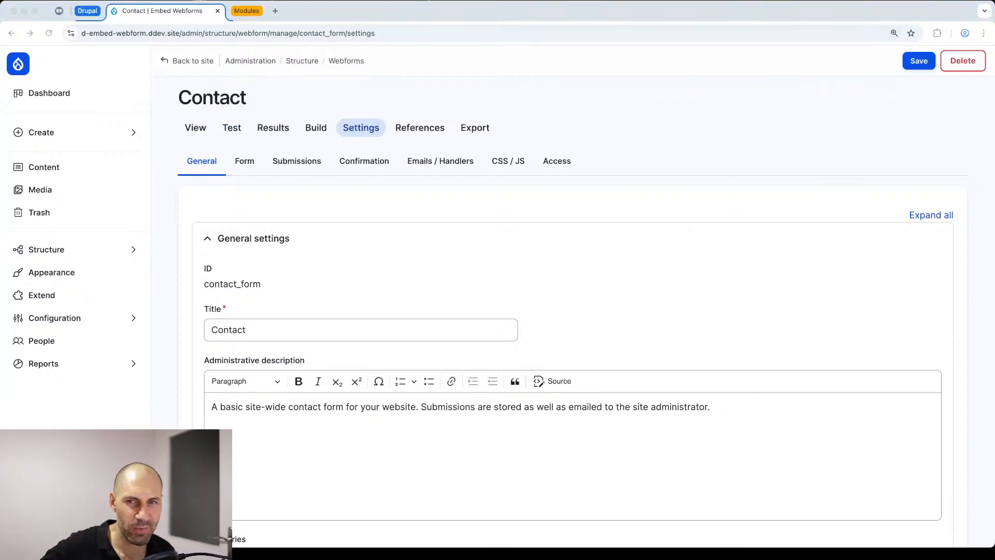
scroll(311, 244, "down", 3)
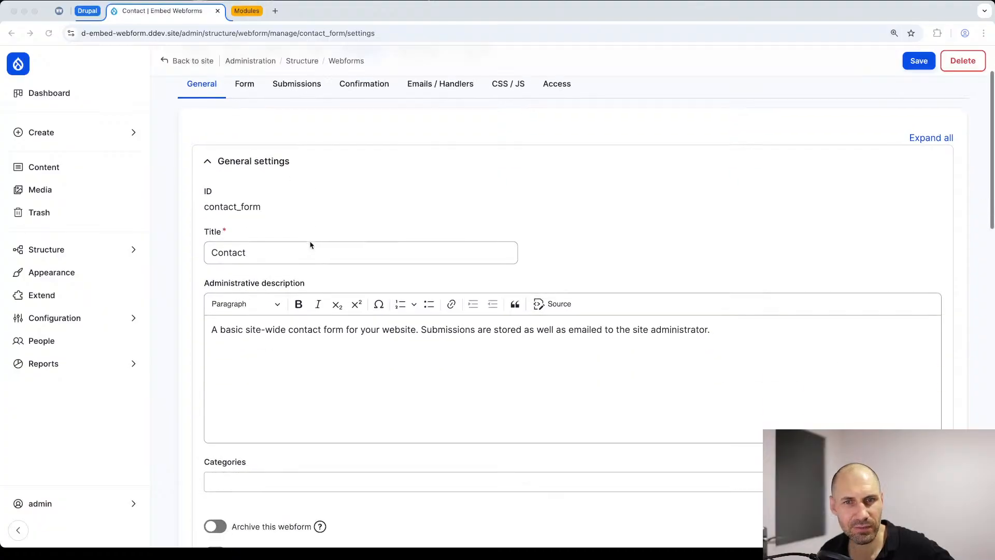
scroll(311, 213, "up", 3)
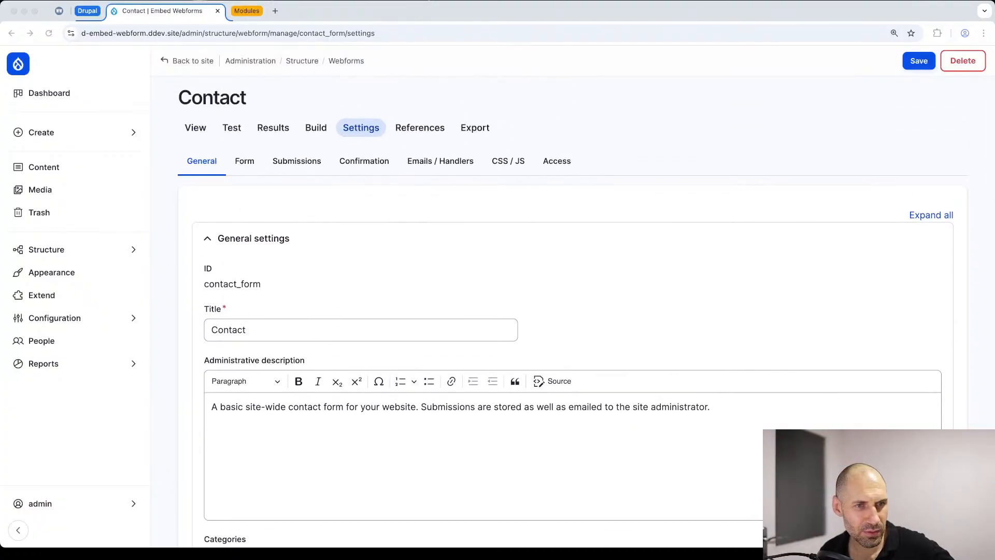
left_click(366, 126)
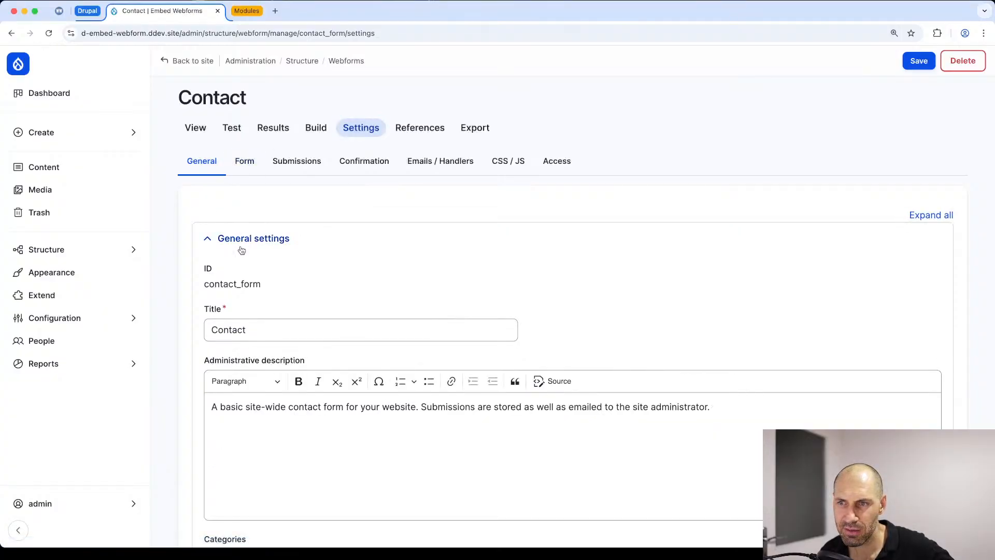
scroll(241, 251, "down", 20)
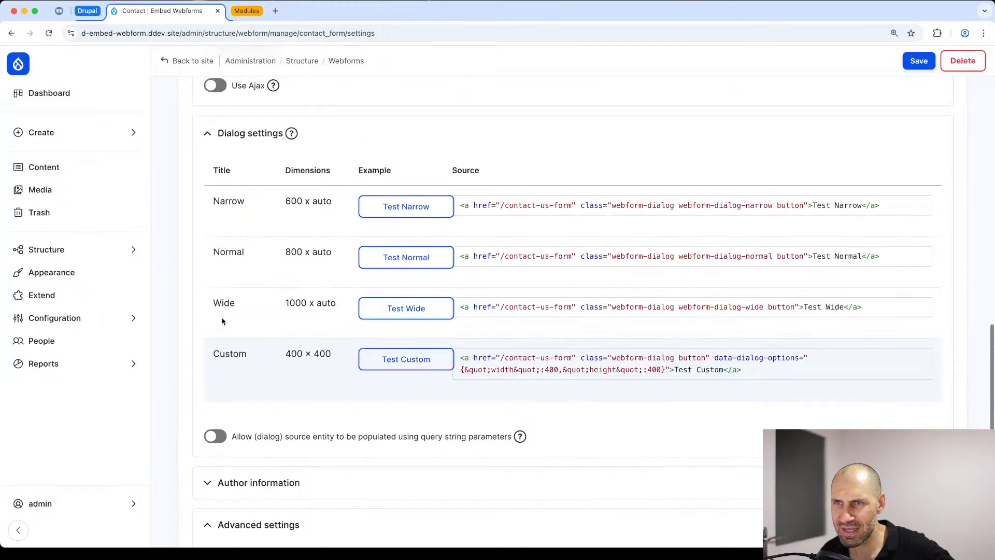
scroll(233, 178, "up", 1)
scroll(511, 211, "down", 2)
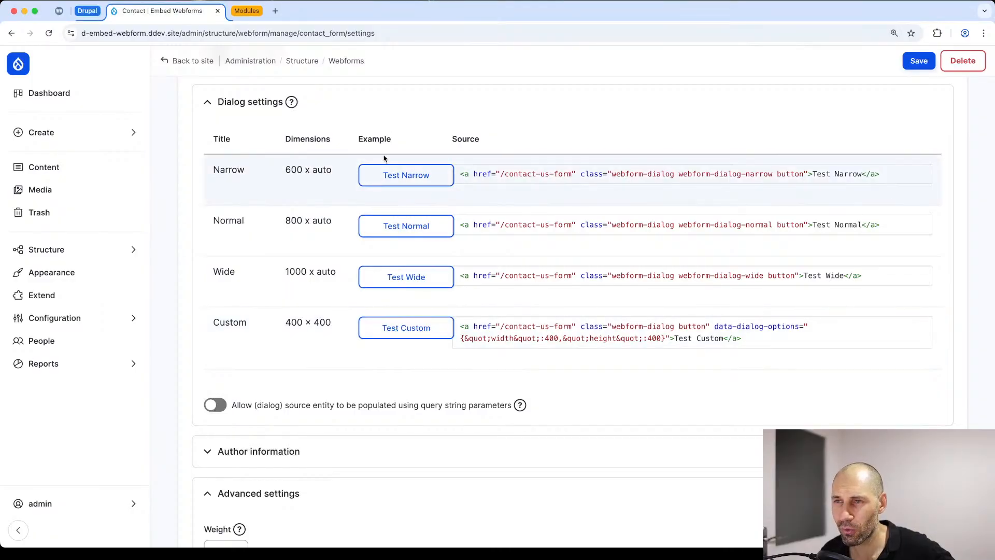
Step: Preview the Contact form in the Narrow, Normal and Wide example dialogs, closing each one, and inspect the Custom example
left_click(403, 176)
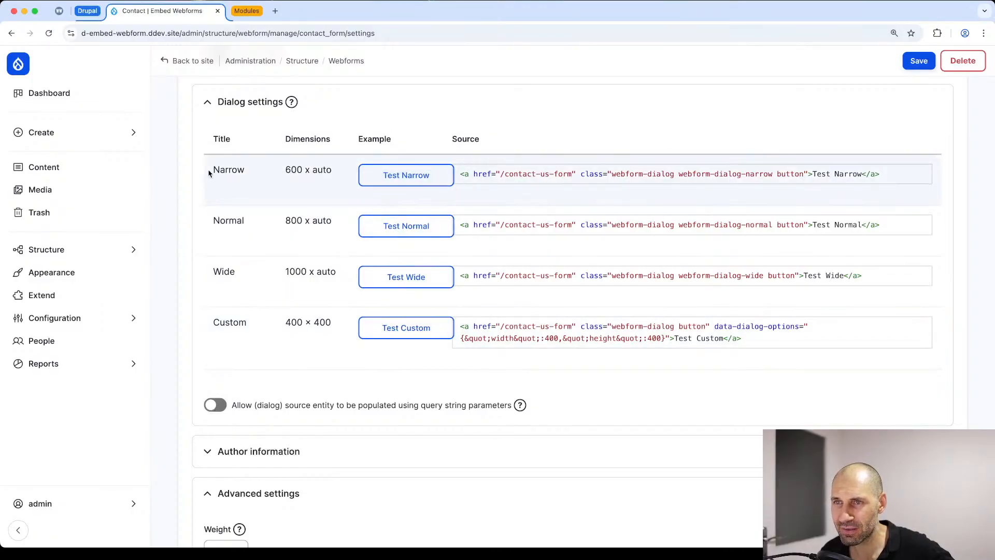
left_click(399, 178)
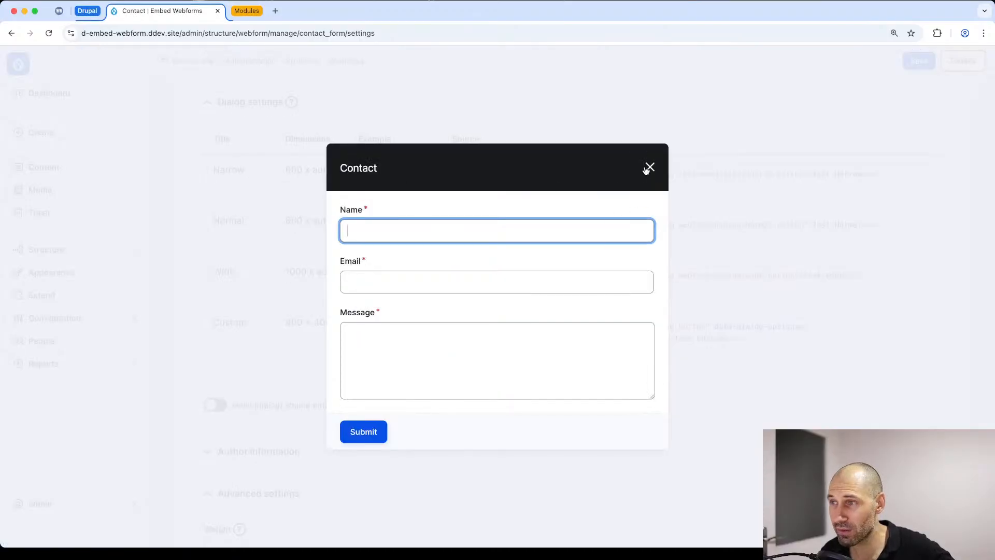
left_click(650, 167)
left_click(399, 235)
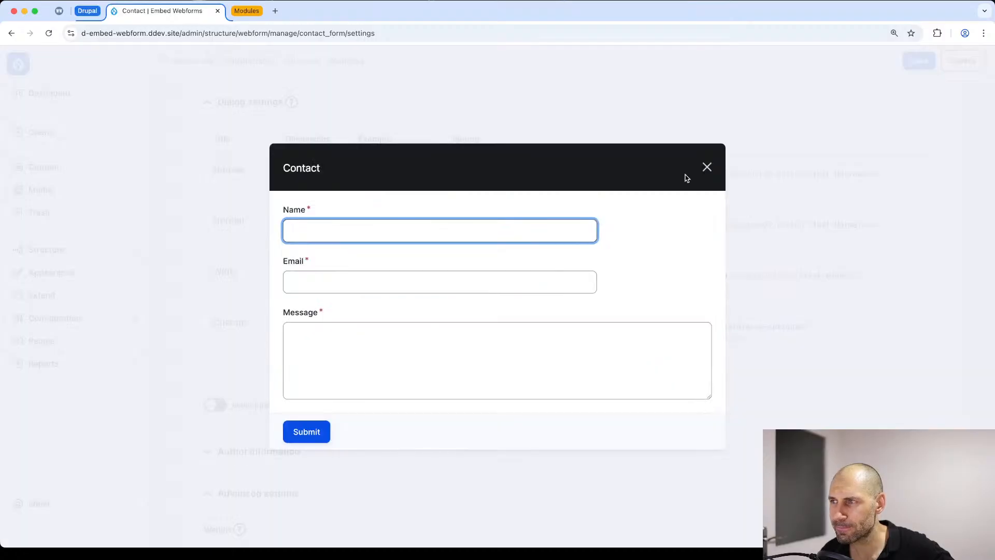
left_click(705, 168)
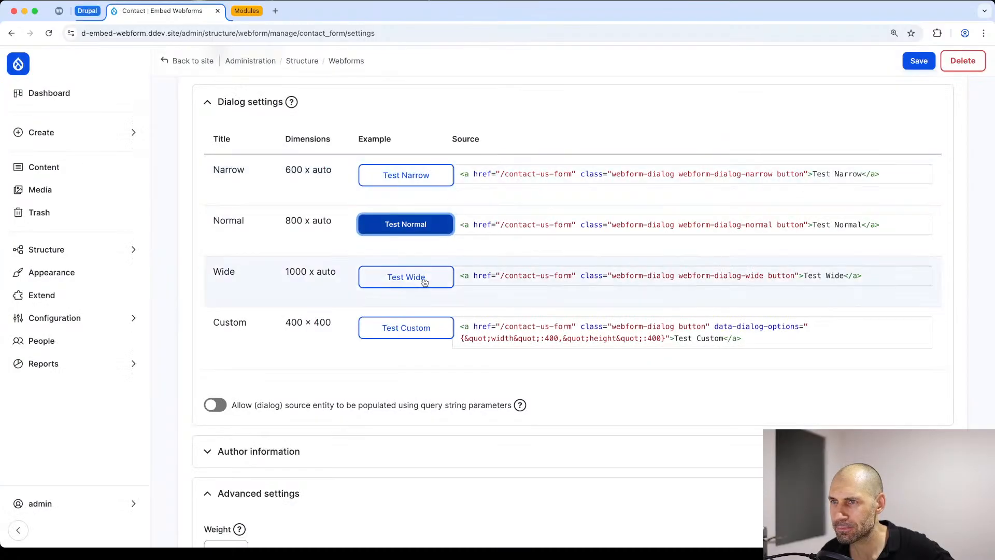
left_click(386, 289)
left_click(386, 289)
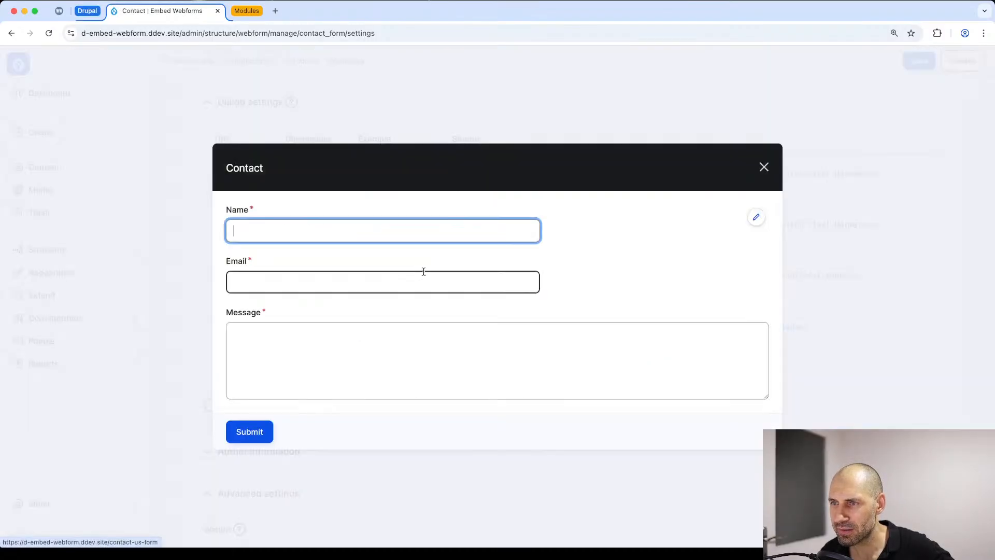
left_click(764, 167)
scroll(555, 289, "down", 2)
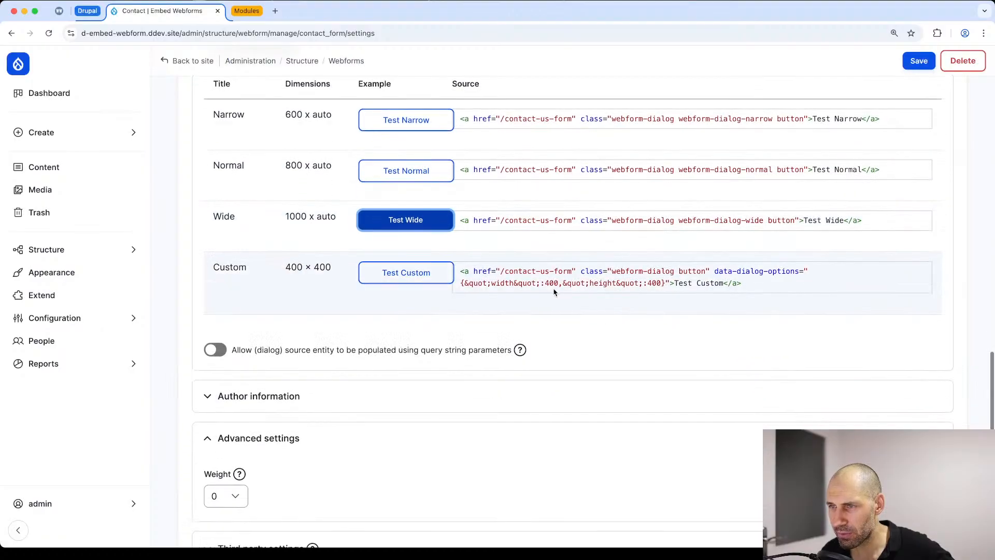
left_click(369, 267)
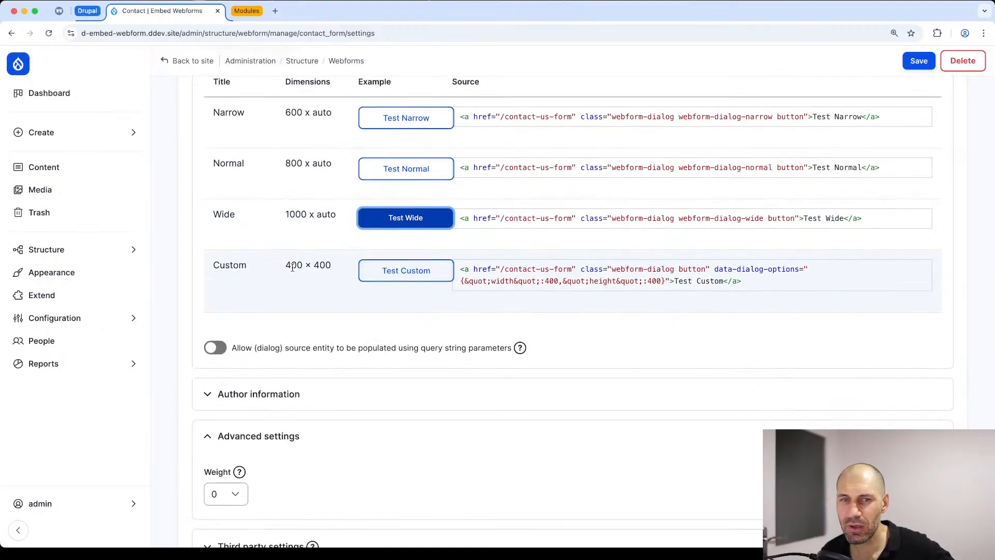
Step: Examine the Wide dialog's link source and select its classes "webform-dialog webform-dialog-wide"
key("super+Tab")
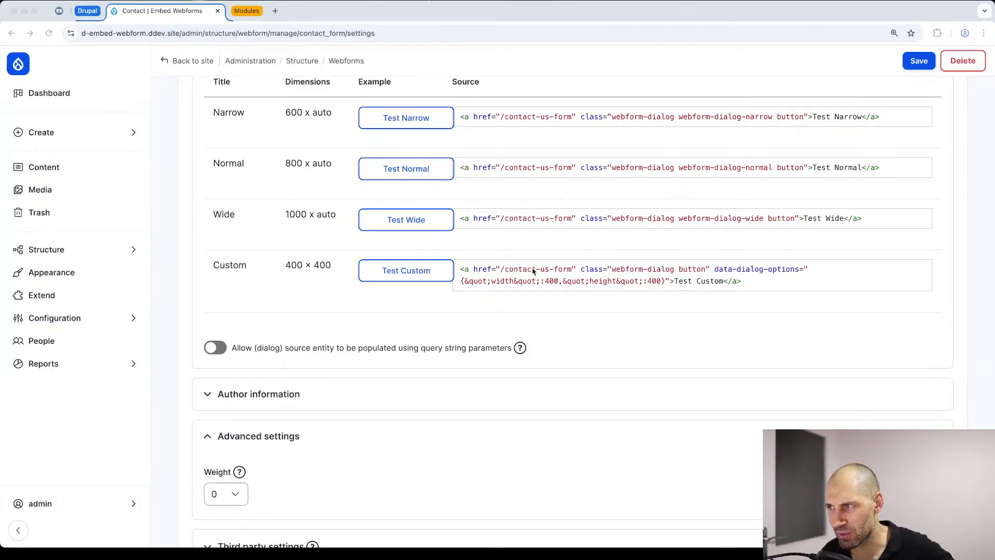
key("super+Tab")
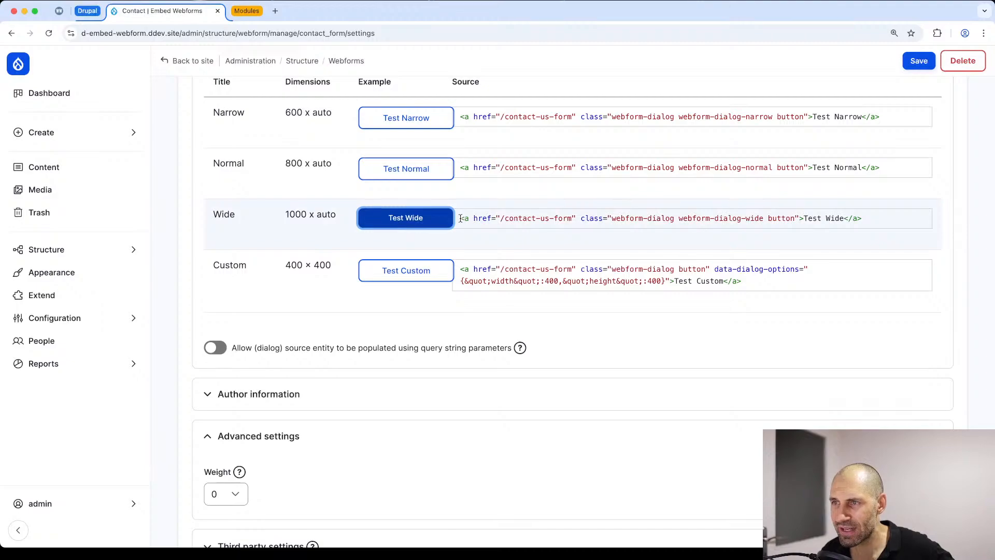
left_click_drag(460, 218, 880, 218)
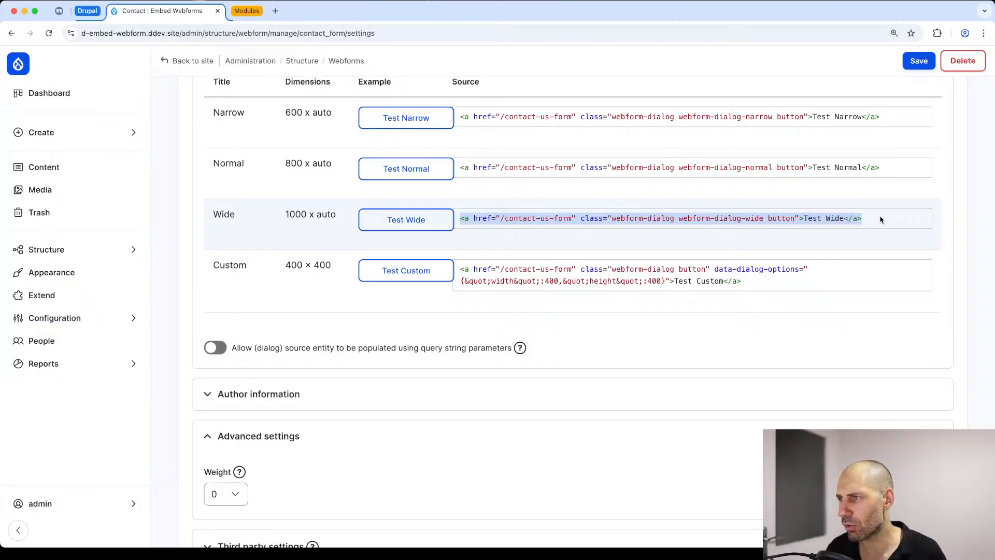
double_click(788, 218)
left_click(774, 217)
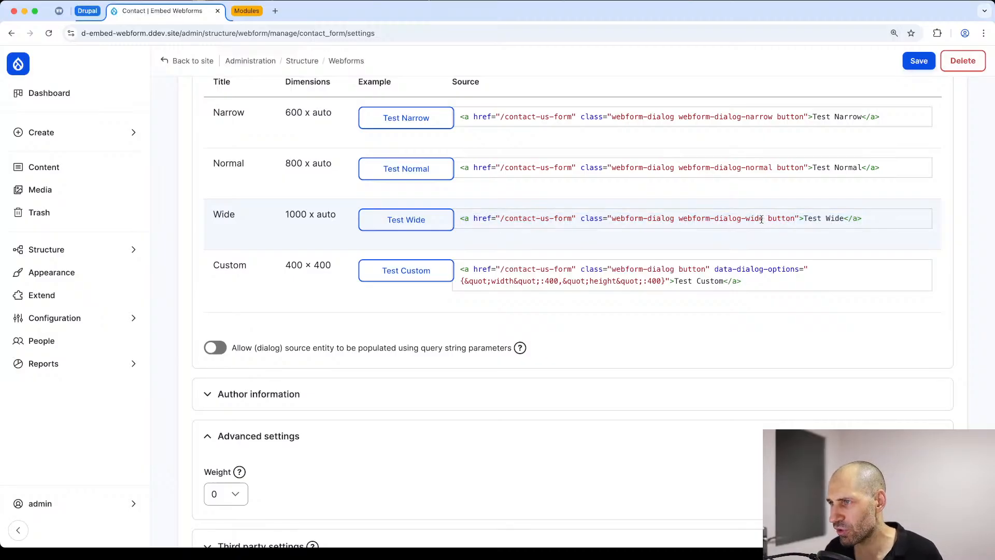
left_click_drag(763, 219, 614, 222)
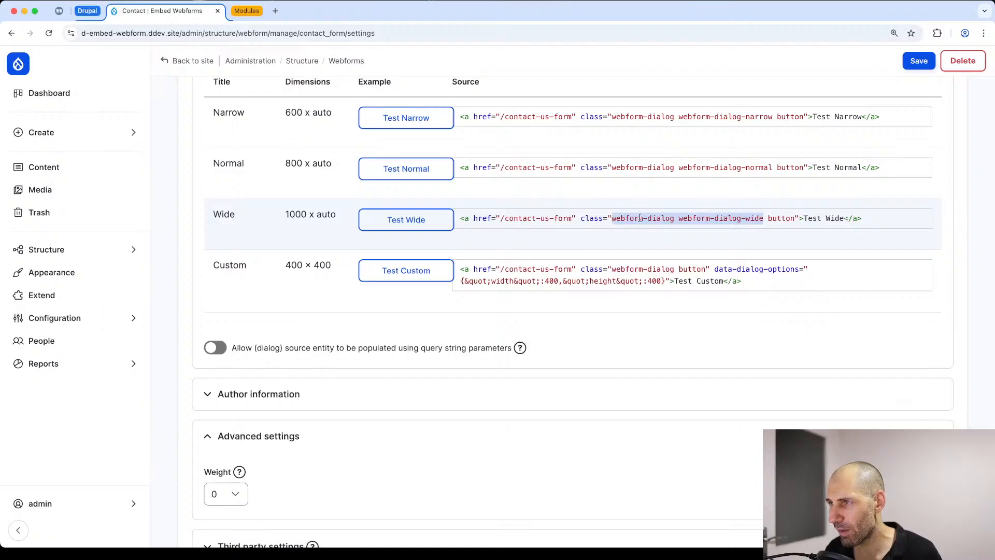
Step: Copy the complete link source code of the Wide dialog example in the Contact webform's dialog settings
left_click(691, 215)
left_click_drag(679, 222, 762, 221)
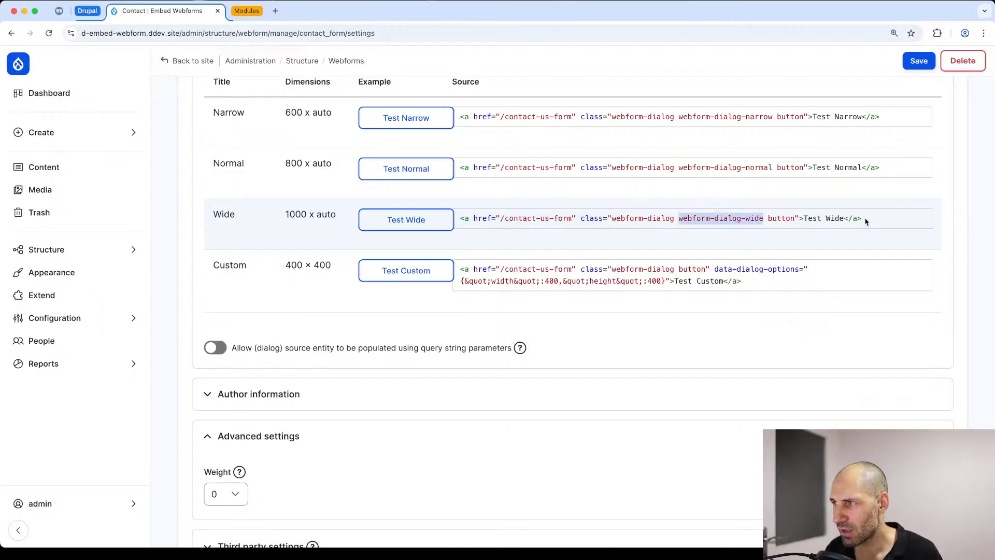
left_click(763, 217)
left_click_drag(870, 217, 462, 219)
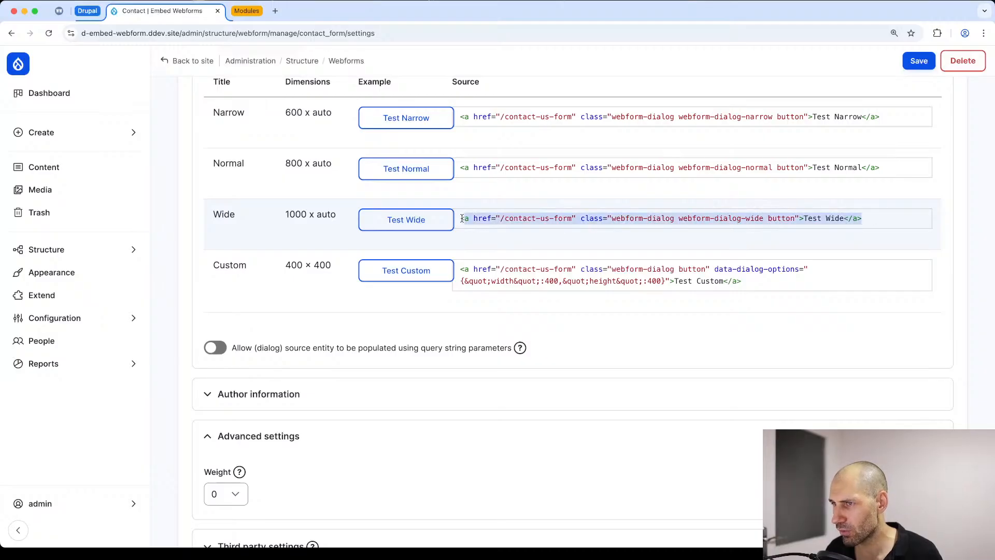
right_click(463, 218)
left_click(481, 241)
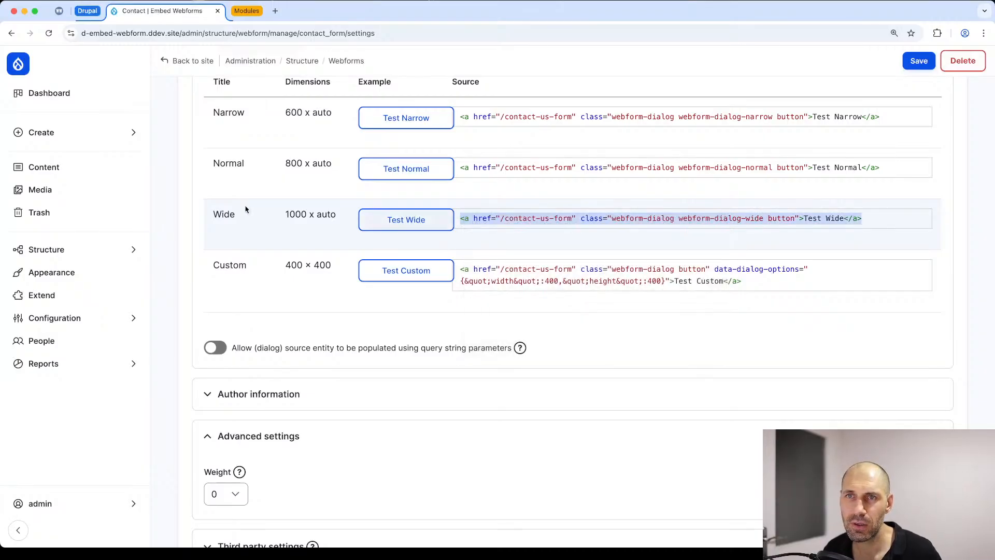
Step: Bring up the site's content overview in a separate browser tab and open the "Test page" basic page for editing
left_click(77, 167, "super")
key("ctrl+Tab")
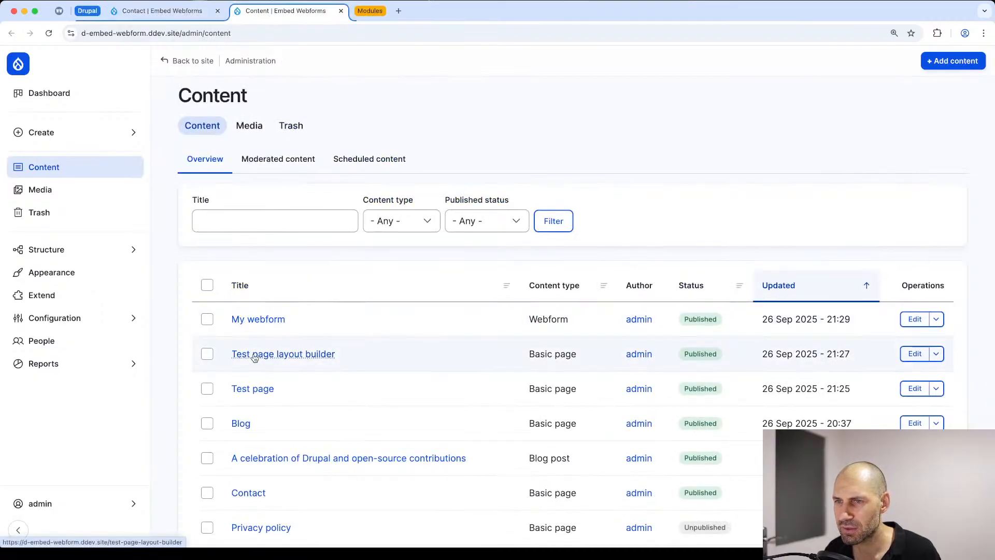
left_click(252, 390)
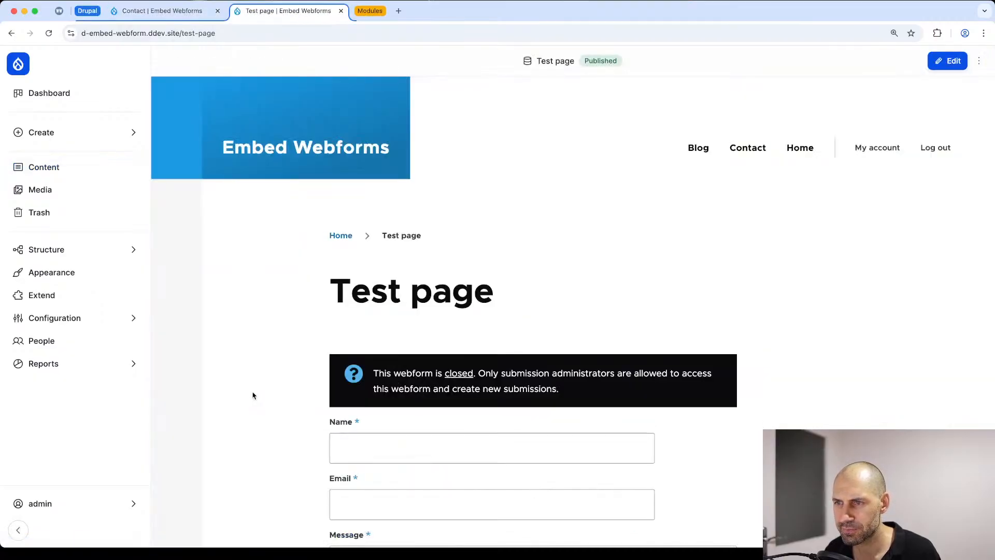
left_click(947, 61)
Step: Remove the Contact Webform paragraph from the Test page
scroll(345, 379, "down", 10)
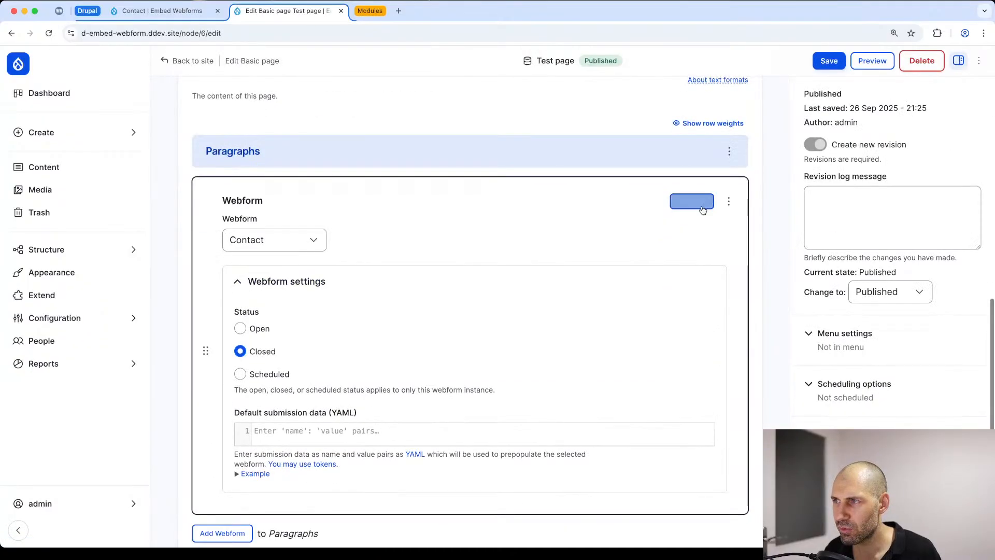
scroll(289, 386, "down", 1)
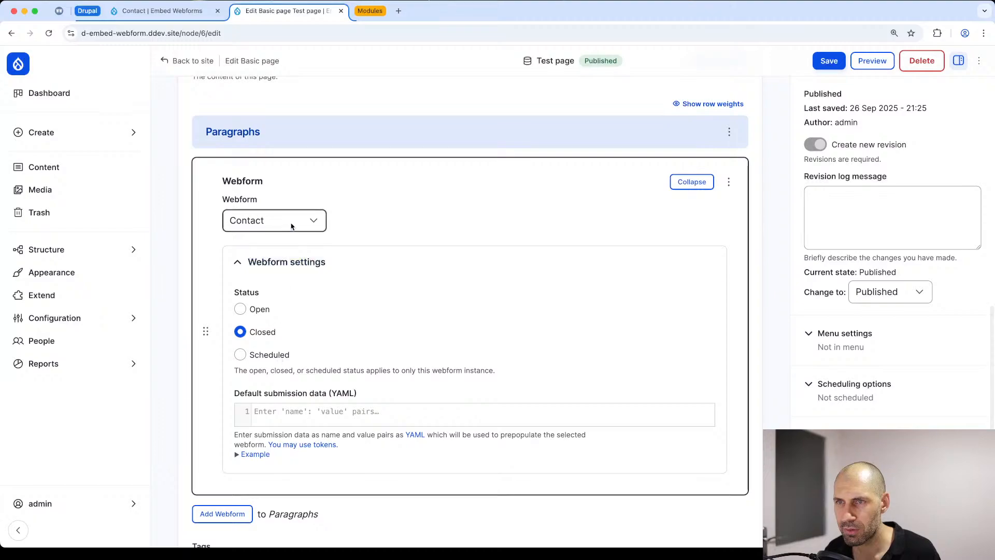
left_click(728, 182)
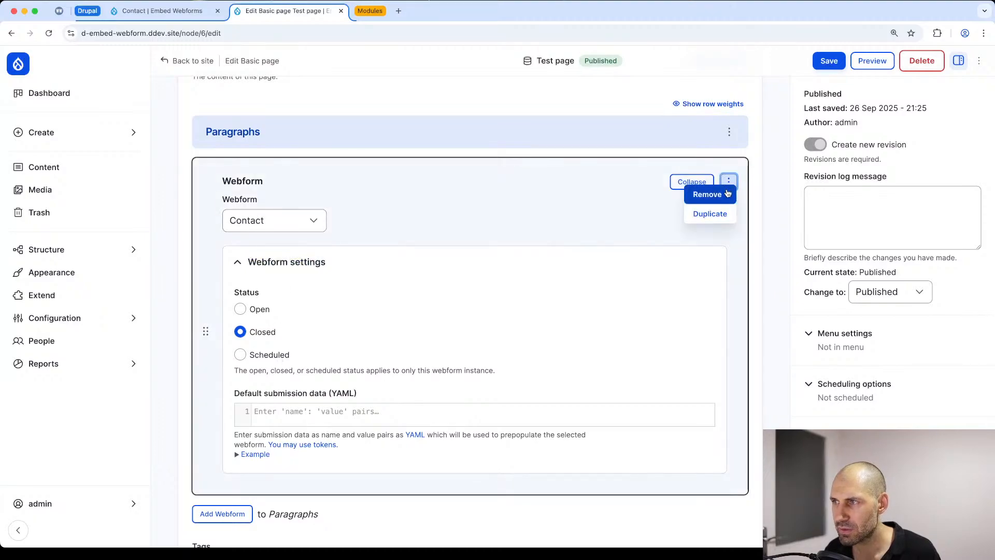
left_click(727, 194)
Step: Fill the Test page's Content field with two paragraphs of repeated "ao uethaso thanto hsnatouh" filler text and show its HTML source
scroll(293, 381, "up", 2)
left_click(313, 280)
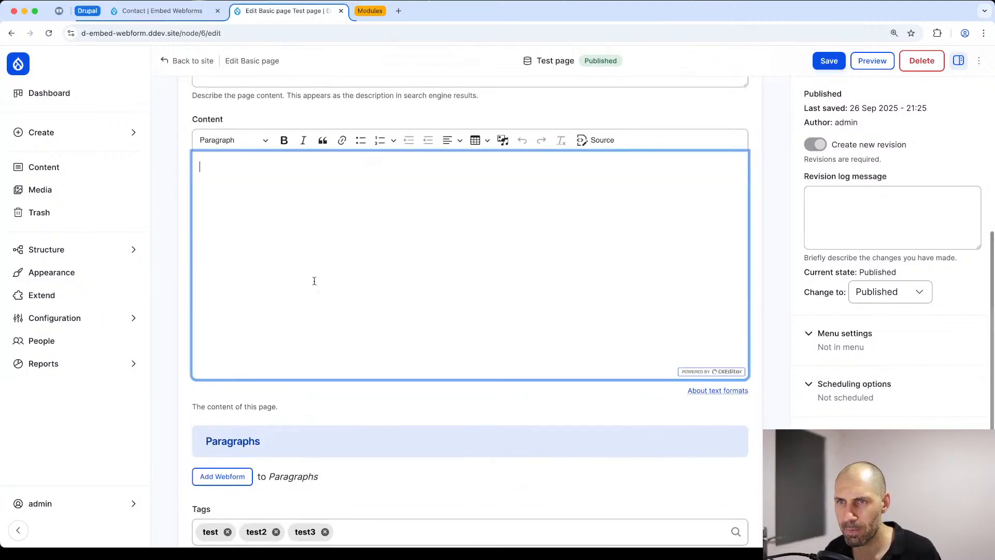
type("ao uethaso thanto hsnatouh")
key("super+a")
key("super+c")
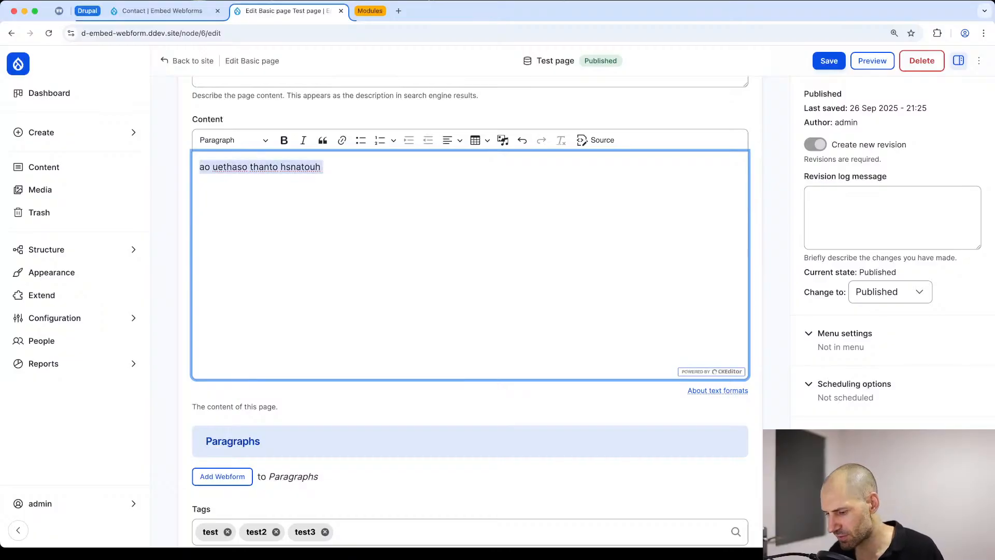
key("Right")
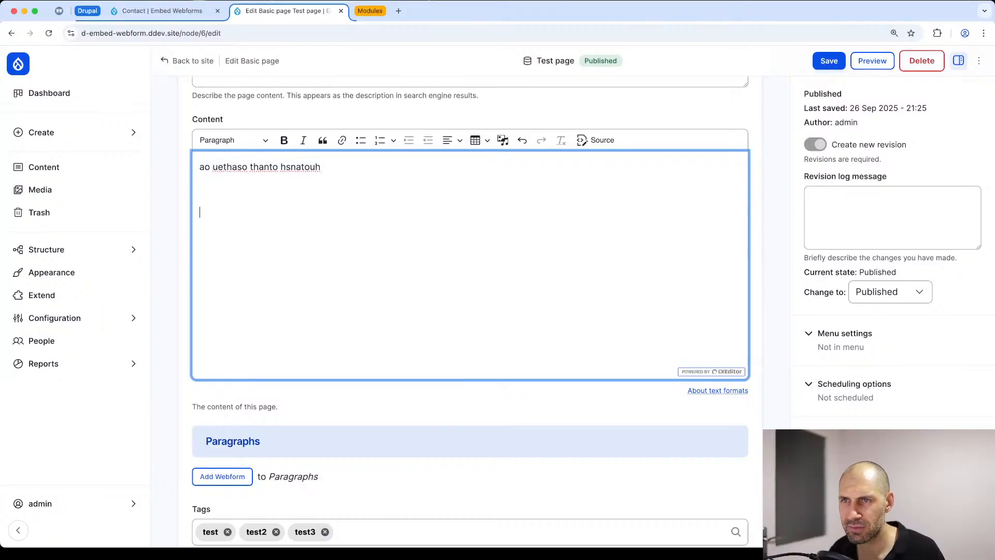
key("super+v")
key("super+v")
key("super+v")
key("super+v")
key("super+v")
key("super+v")
key("super+v")
key("super+v")
key("super+v")
key("super+v")
key("super+v")
key("super+v")
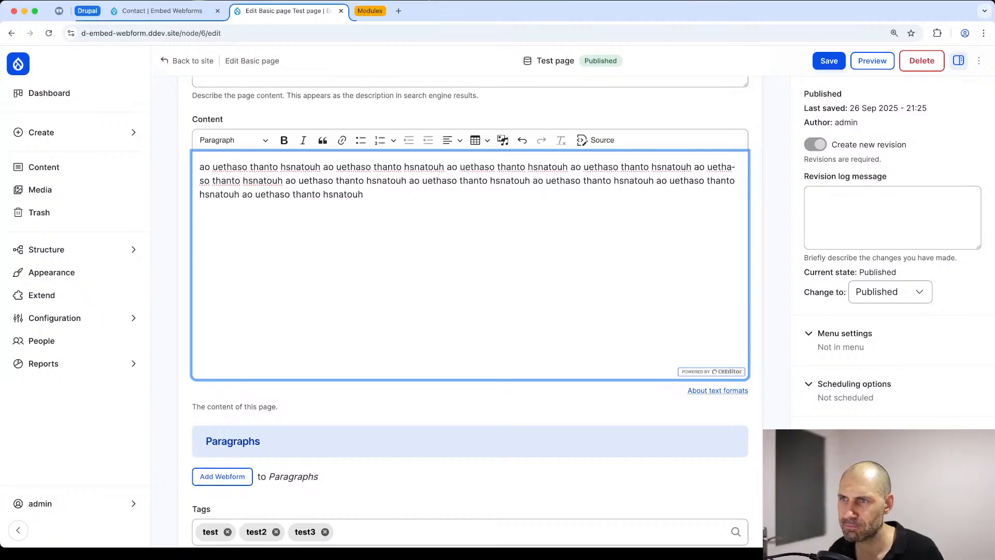
key("super+v")
key("super+v")
key("super+v")
key("super+v")
key("Return")
key("super+v")
key("super+v")
key("super+v")
key("super+v")
key("super+v")
key("super+v")
key("super+v")
key("super+v")
key("super+v")
key("super+v")
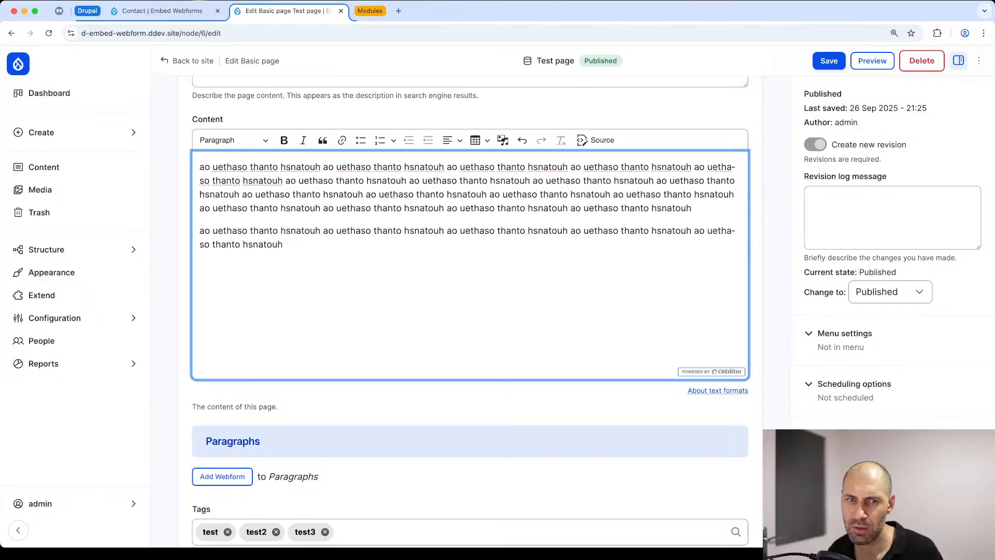
key("super+v")
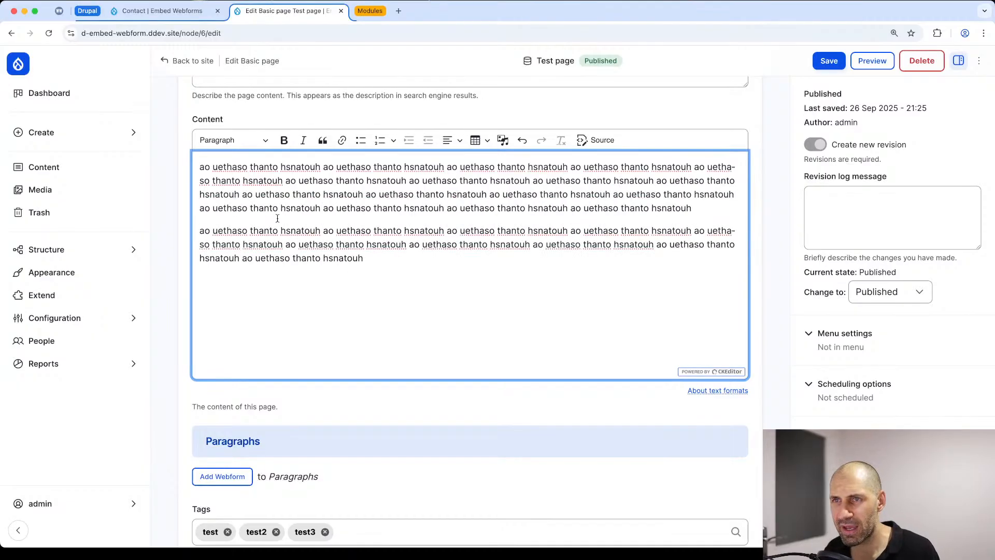
left_click(602, 137)
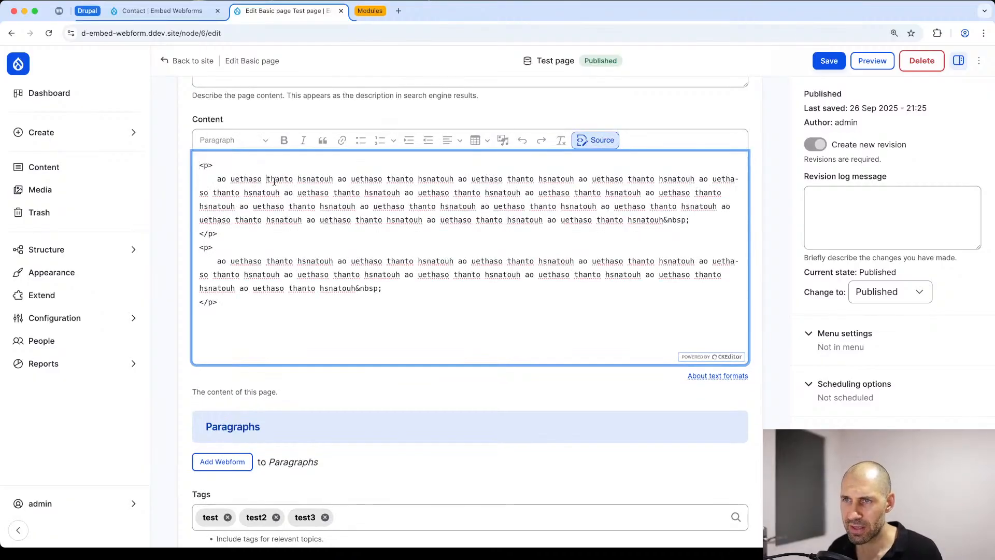
type("ao uethaso thanto hsnatouh")
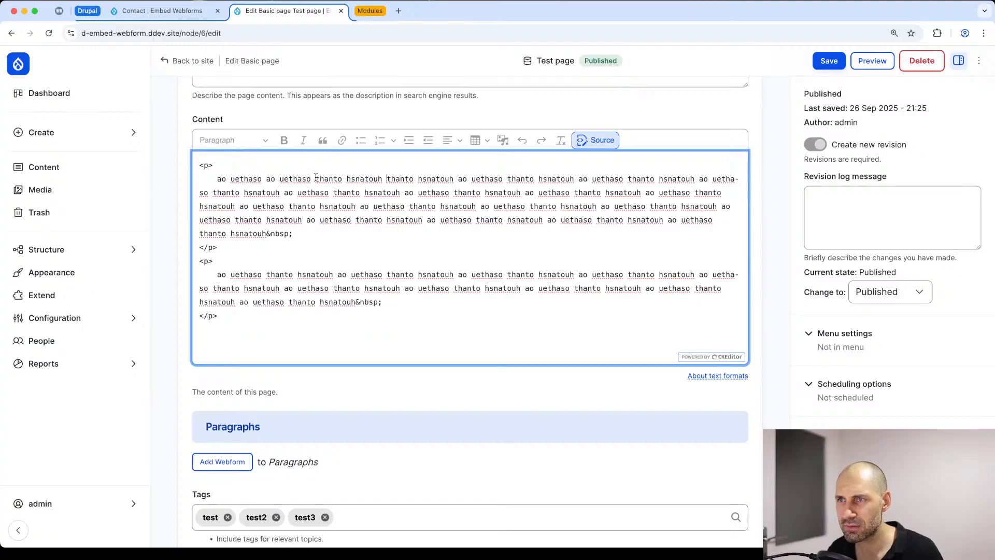
left_click_drag(383, 179, 267, 179)
key("BackSpace")
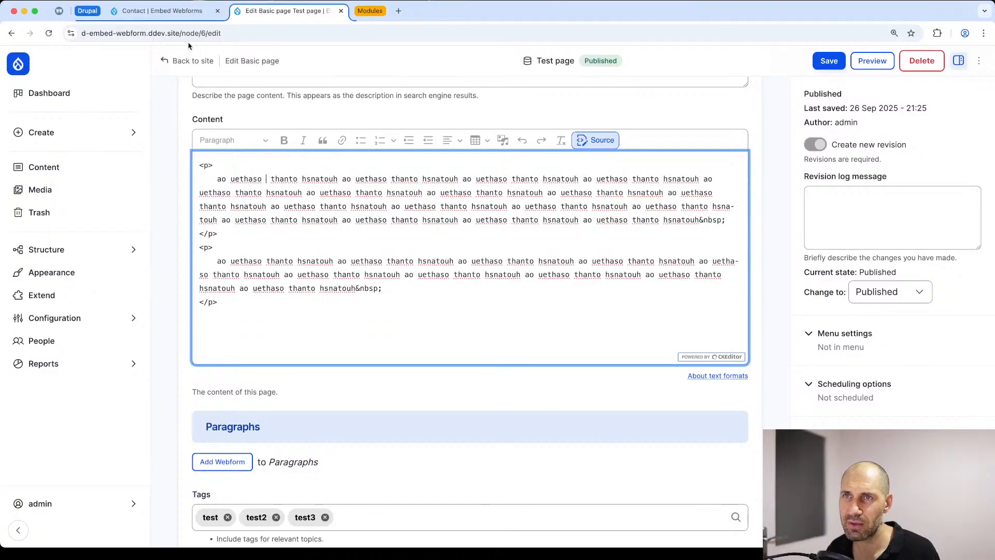
Step: Copy the Wide dialog's link source, insert it after the opening "ao uethaso" in the first paragraph's HTML, and save the Test page
left_click(158, 11)
right_click(491, 220)
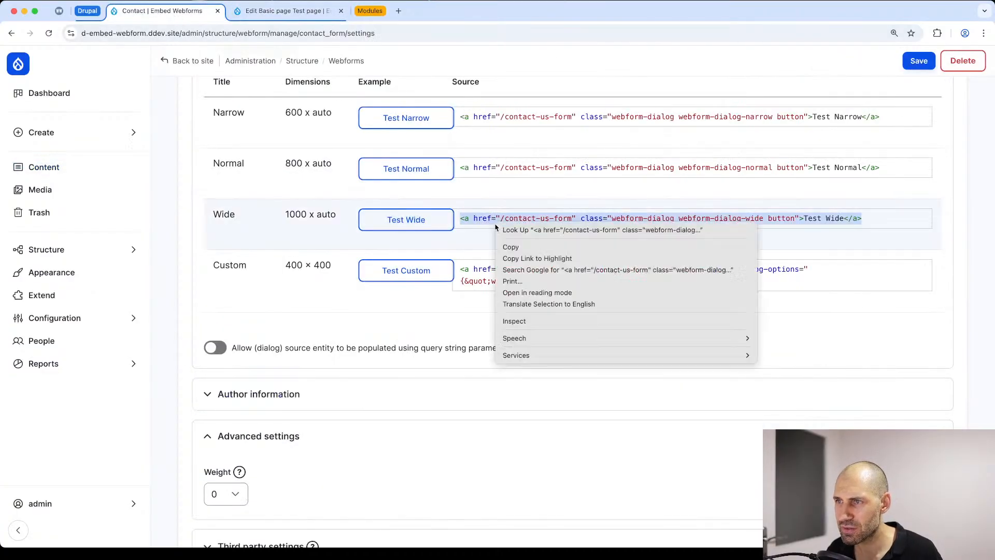
left_click(513, 251)
left_click(249, 14)
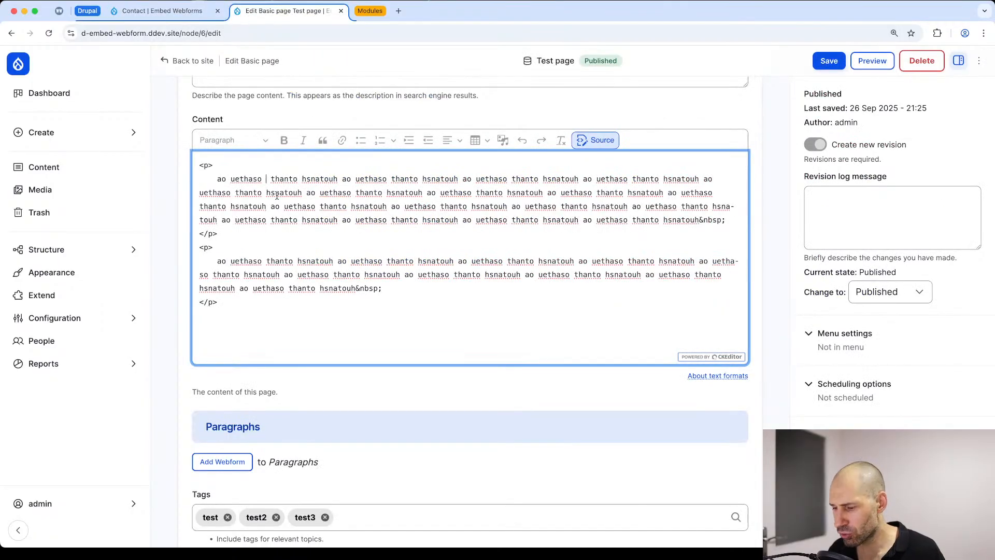
key("super+v")
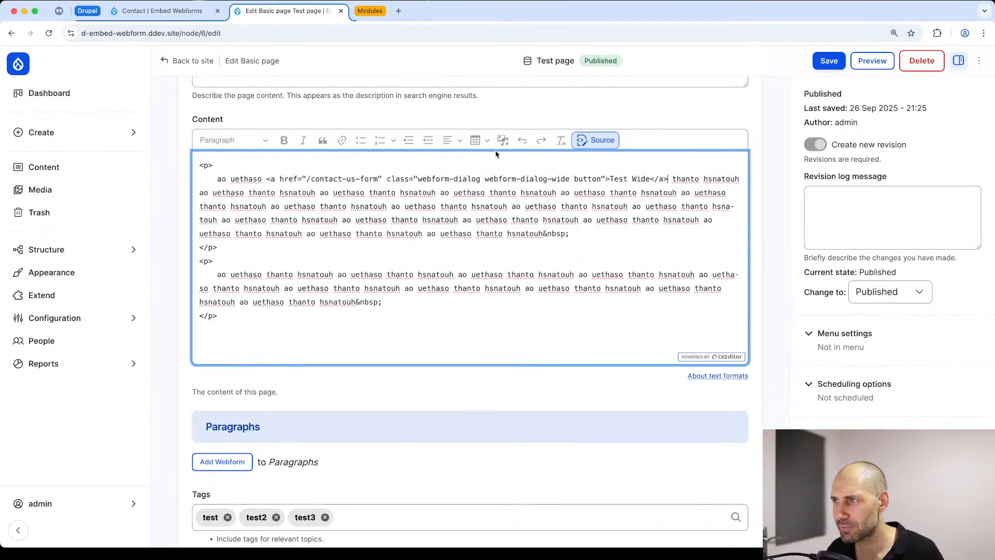
left_click(595, 140)
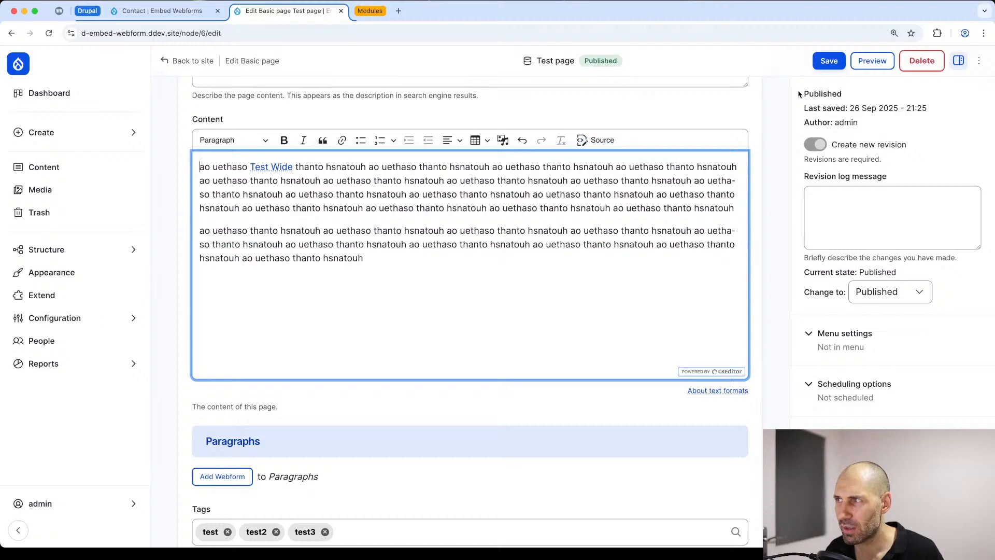
left_click(828, 60)
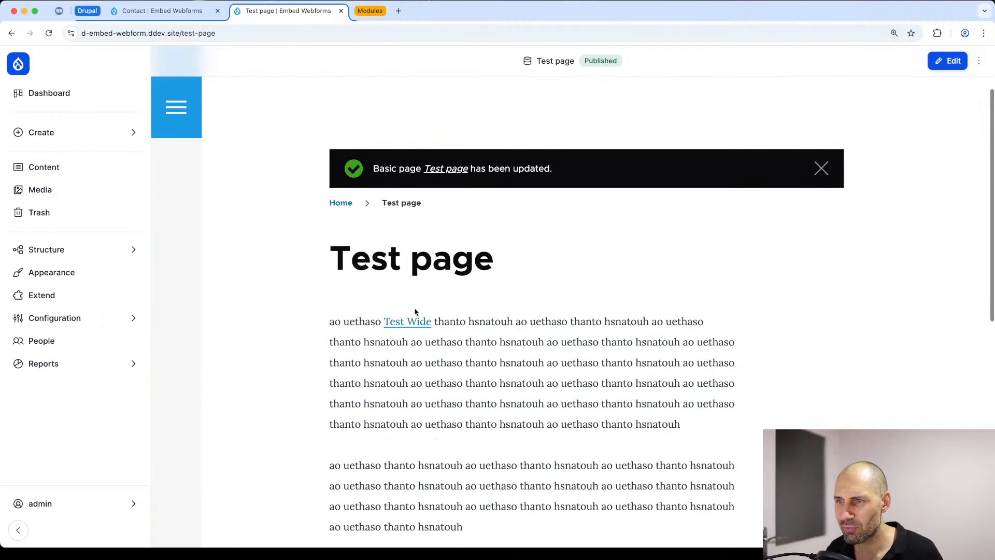
Step: Follow the "Test Wide" link on the Test page to check how the Contact form opens, and return to the page
left_click(414, 319)
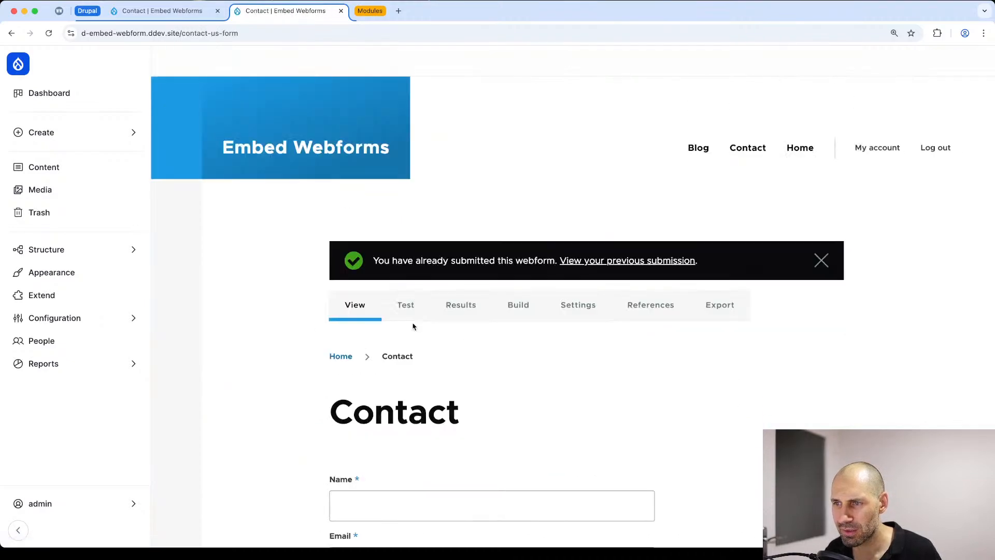
scroll(413, 326, "down", 3)
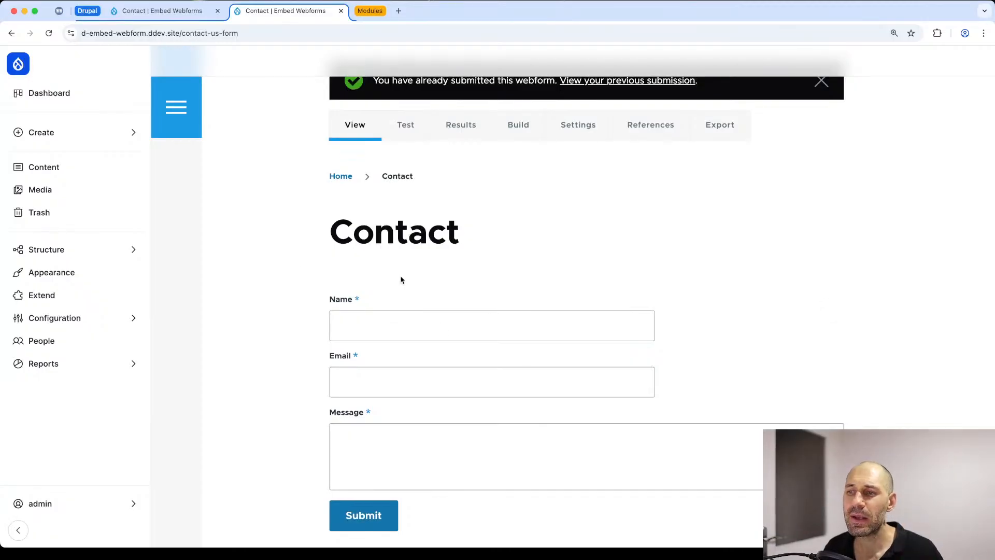
key("super+bracketleft")
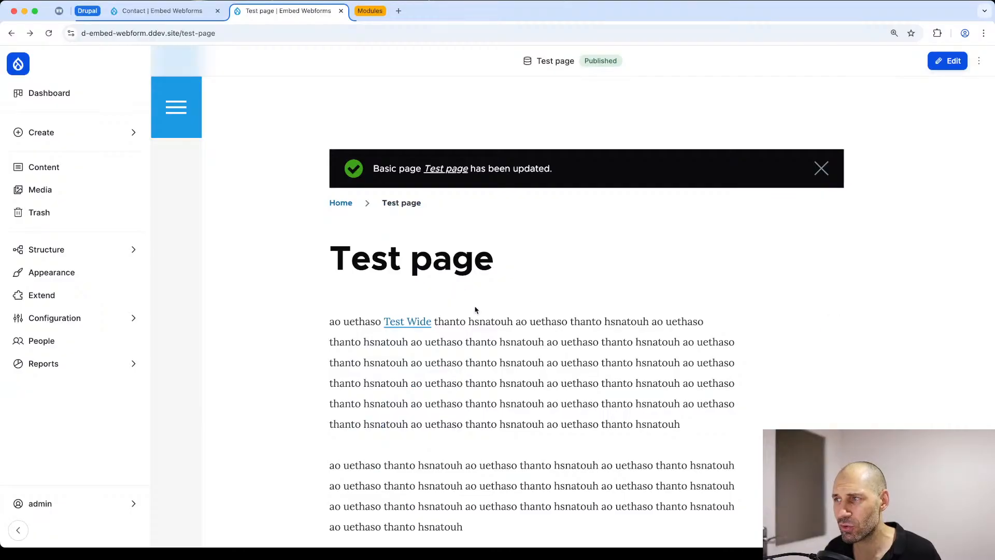
Step: Reopen the Test page for editing and examine the "Test Wide" link in its Content field
left_click(831, 252)
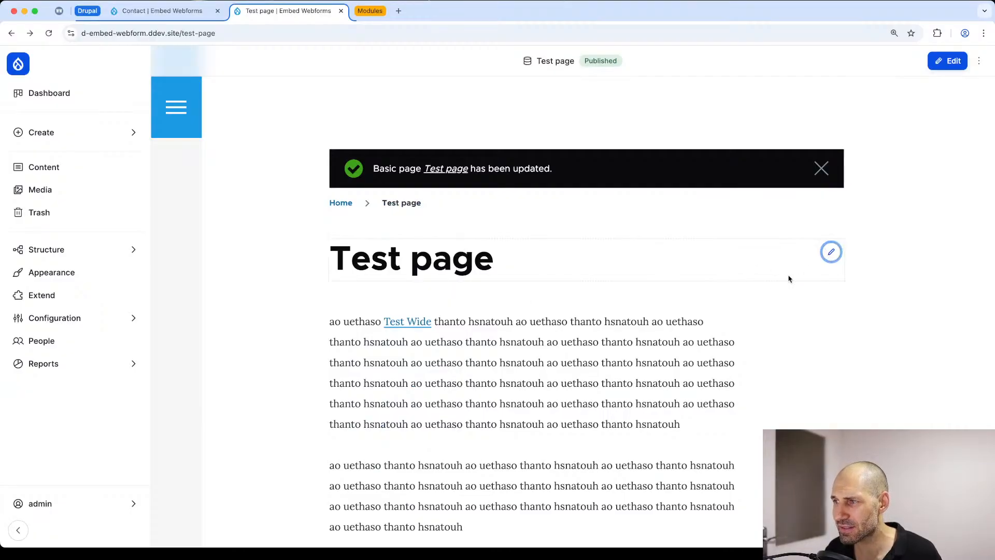
left_click(829, 325)
left_click(807, 347)
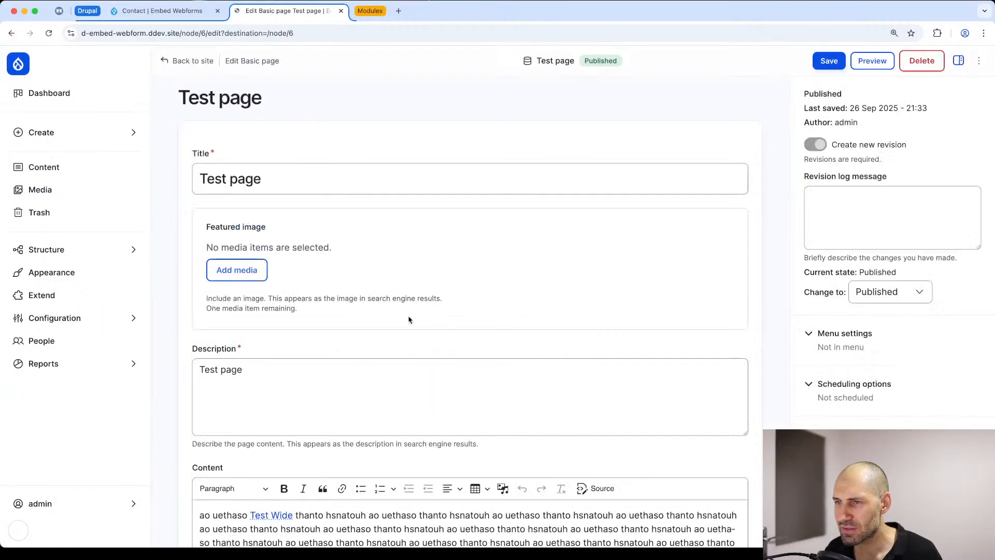
scroll(339, 348, "down", 4)
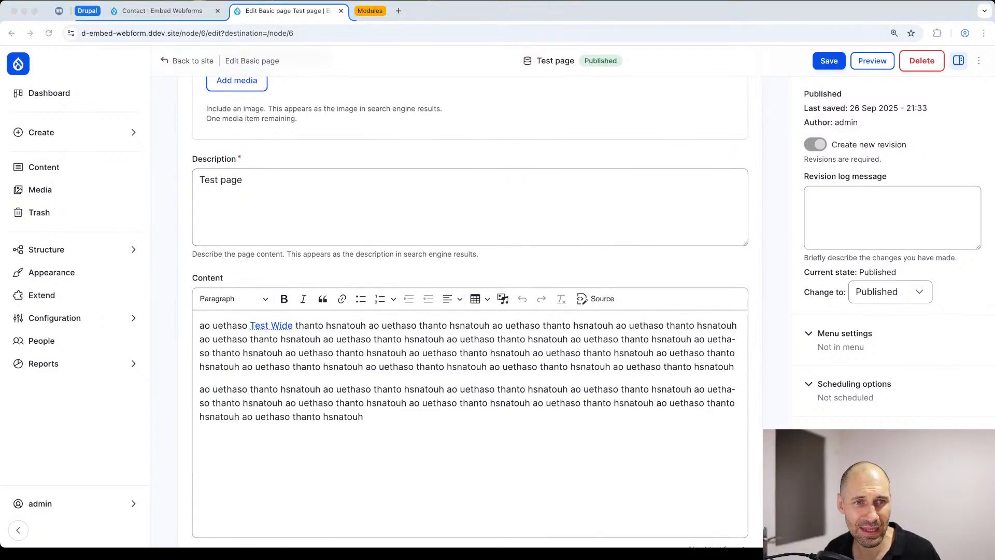
Step: Open the site's Configuration overview in a new browser tab and go to the Text formats and editors settings
left_click(206, 14)
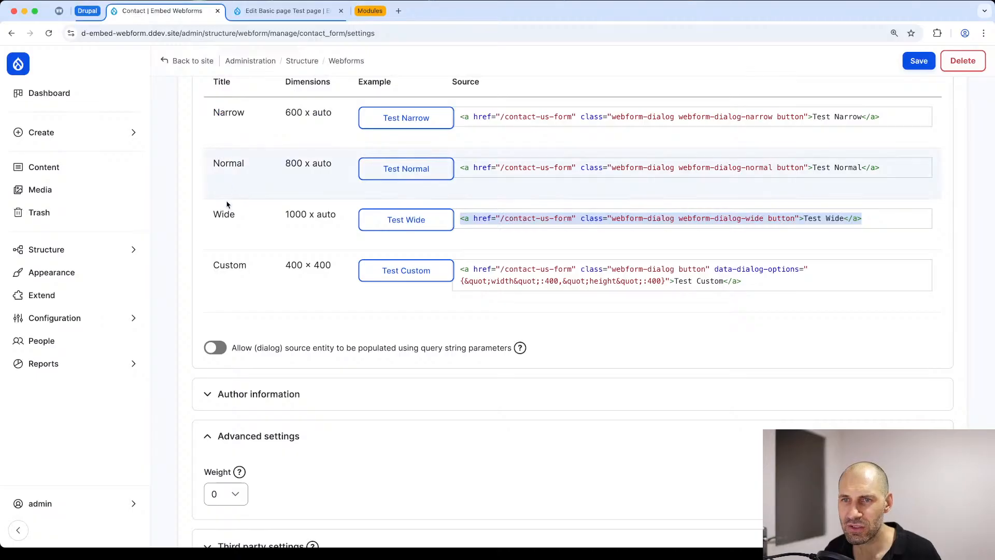
mouse_move(64, 315)
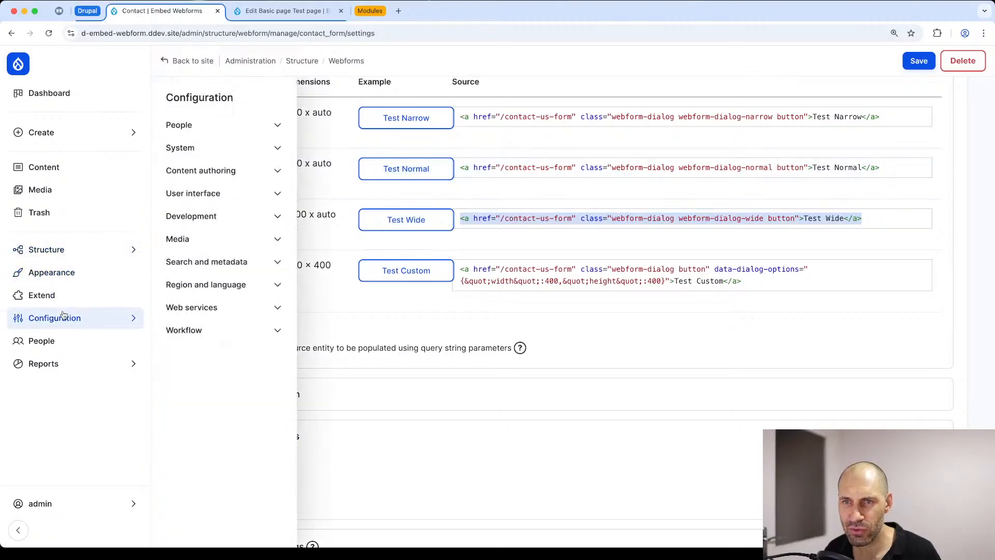
left_click(232, 100, "super")
left_click(396, 11)
scroll(309, 229, "down", 7)
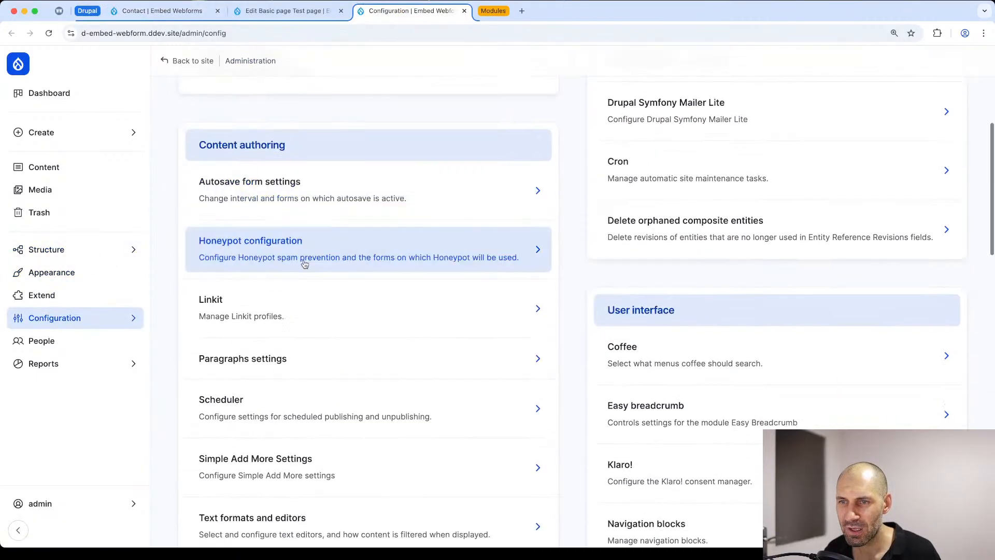
scroll(271, 399, "down", 2)
left_click(279, 344)
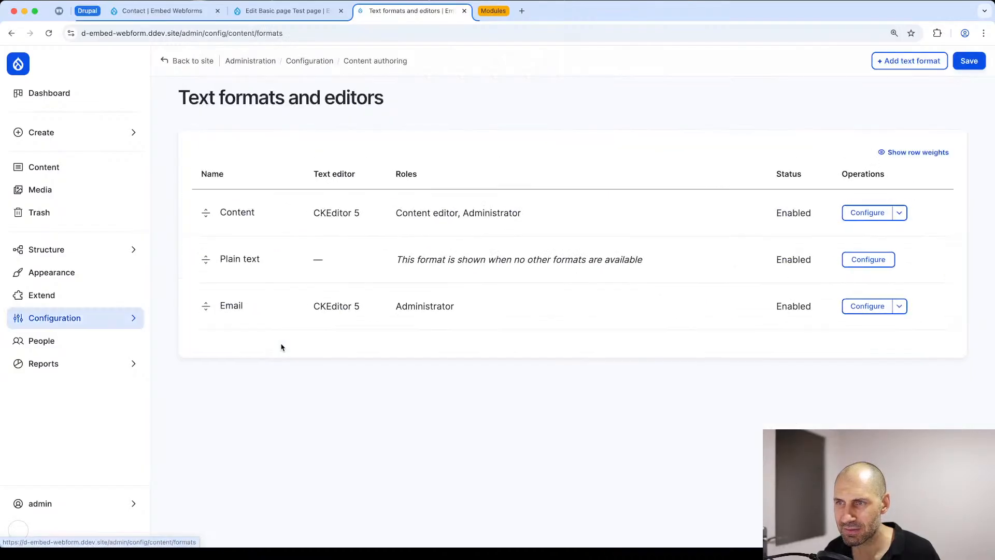
Step: Open the Content text format's configuration and examine the allowed HTML tags in its filter settings
left_click(882, 216)
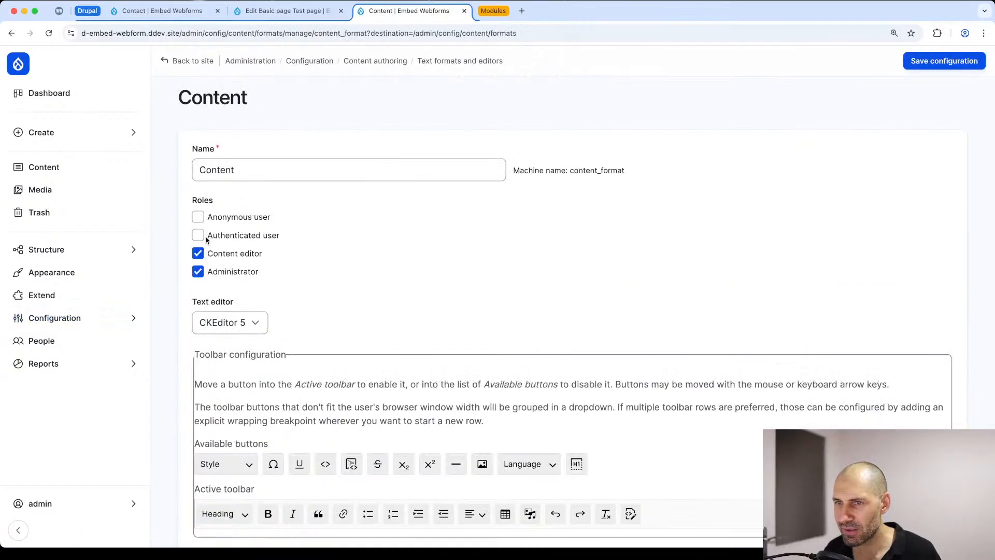
scroll(324, 256, "down", 10)
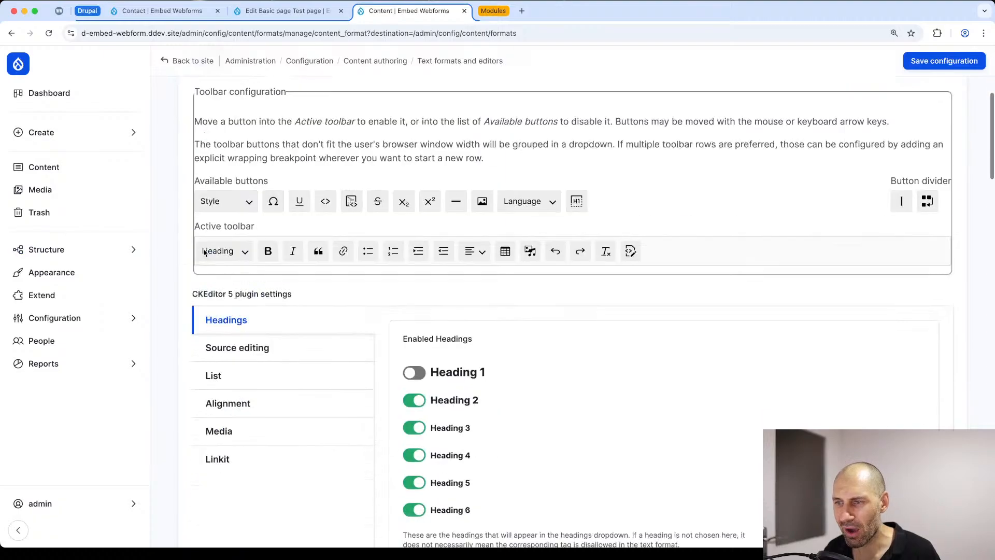
scroll(205, 254, "down", 15)
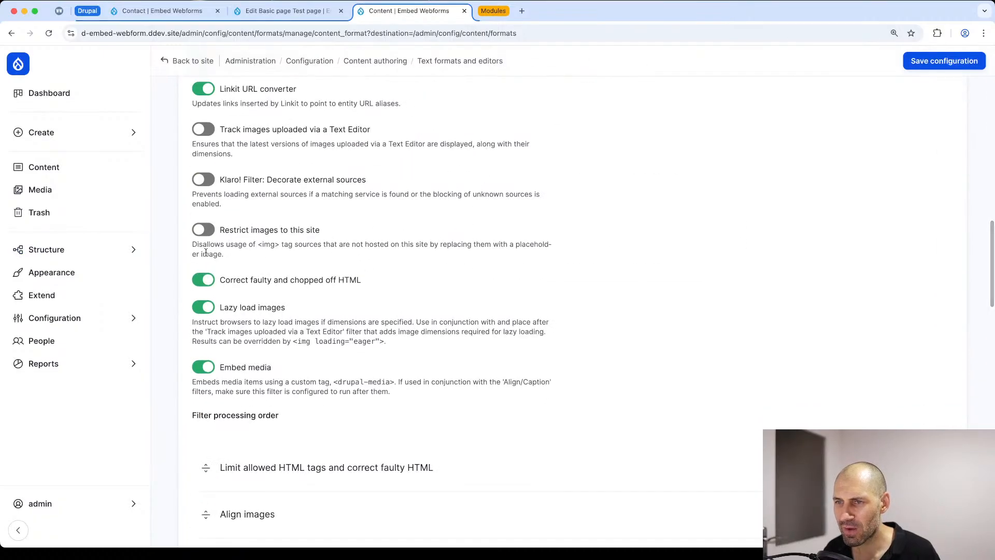
scroll(210, 256, "down", 8)
scroll(211, 246, "up", 4)
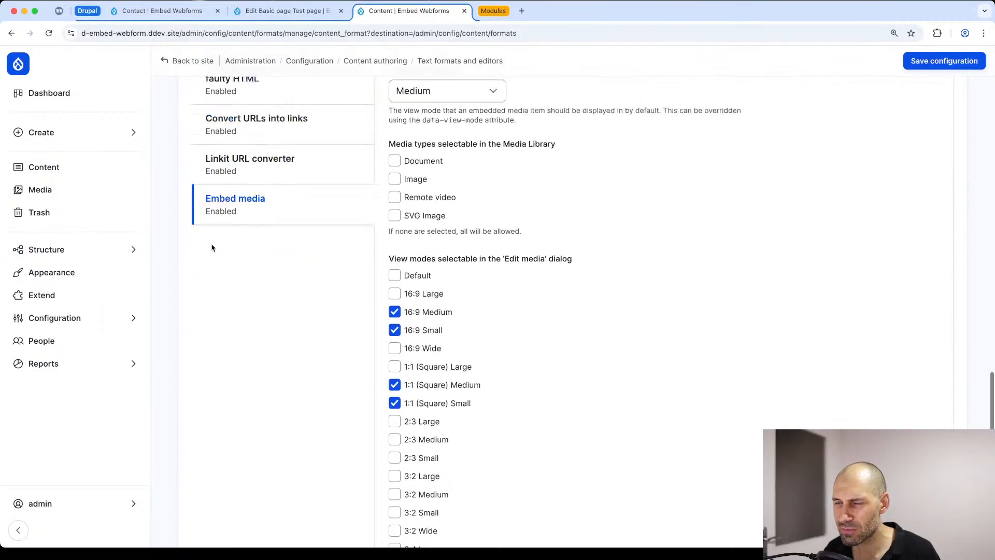
left_click(235, 228)
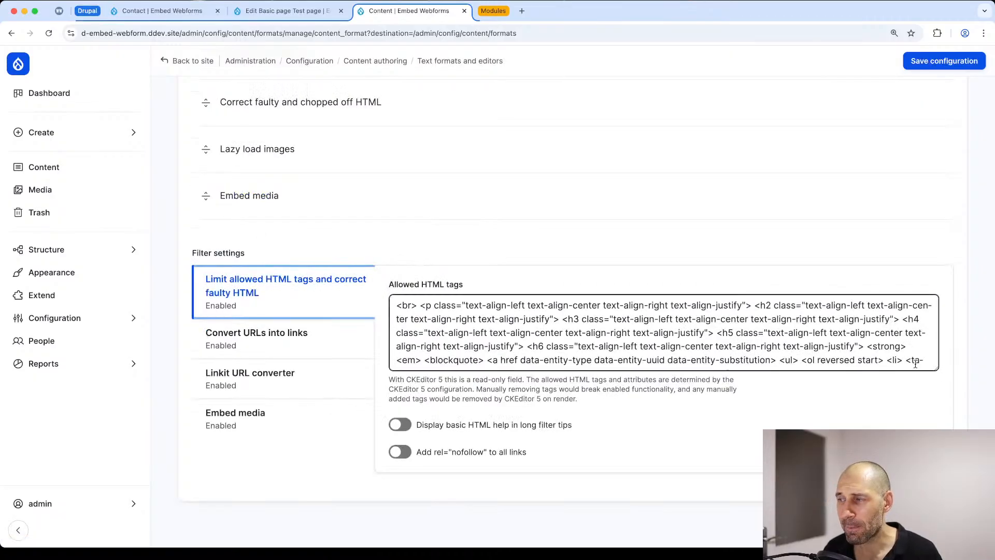
scroll(915, 364, "down", 2)
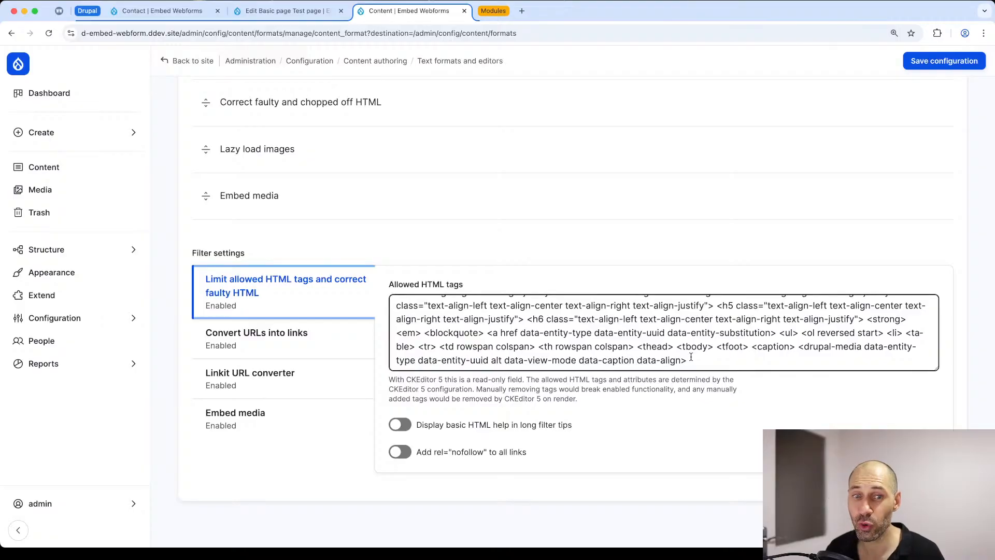
left_click_drag(692, 361, 419, 282)
left_click(741, 325)
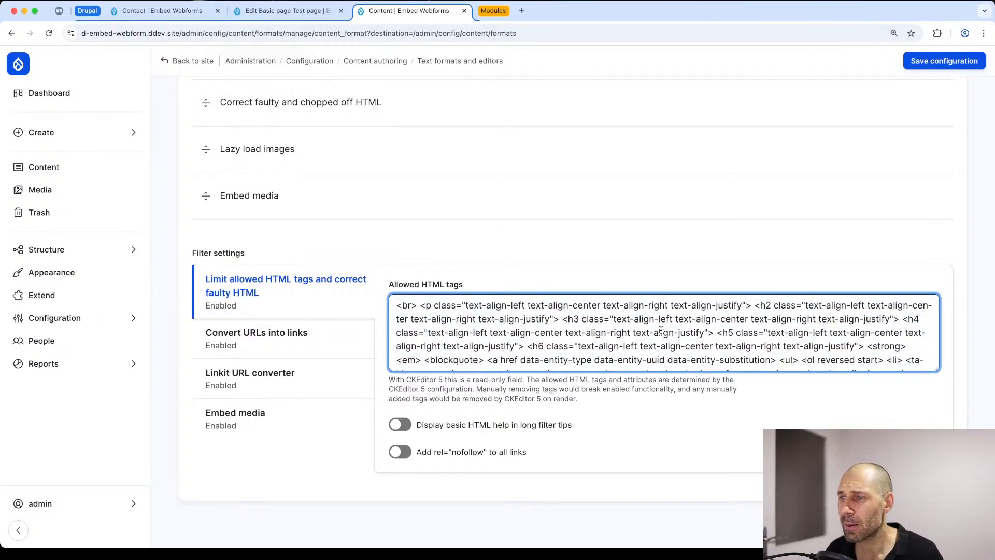
Step: Set the Content format's manually editable HTML tags for source editing to "<a hreflang class>" and save the configuration
scroll(524, 331, "up", 10)
scroll(519, 333, "up", 15)
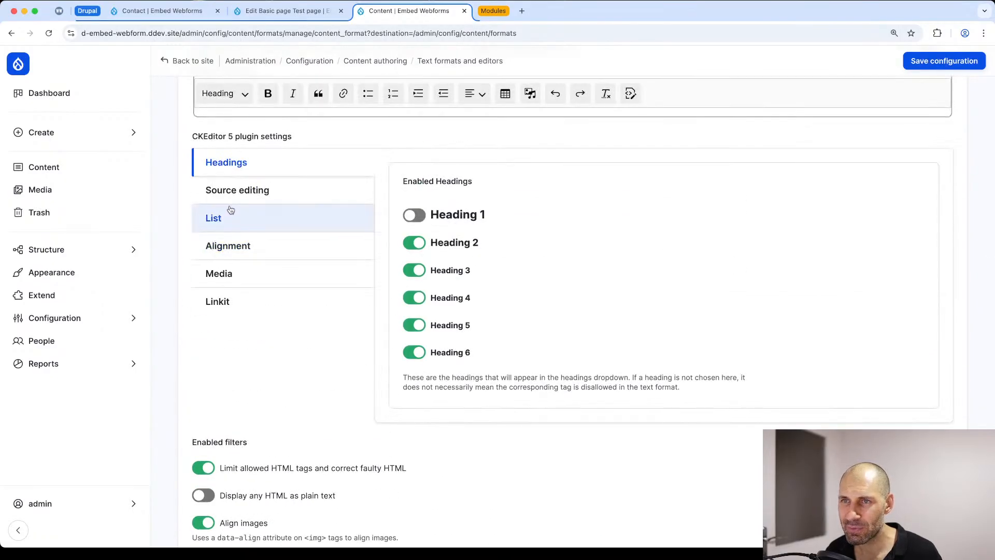
left_click(233, 191)
left_click(469, 194)
key("super+Tab")
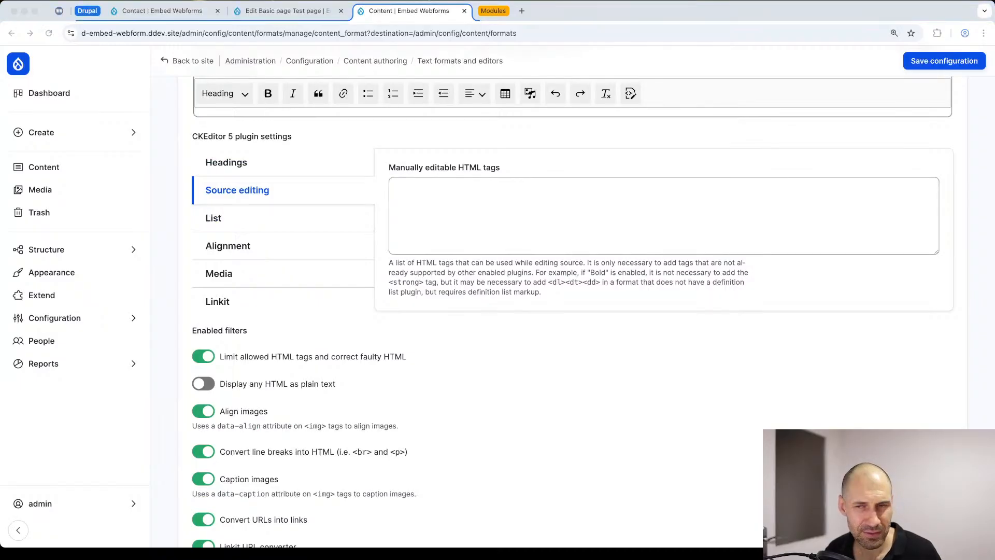
left_click(501, 218)
type("<a hreflang class>")
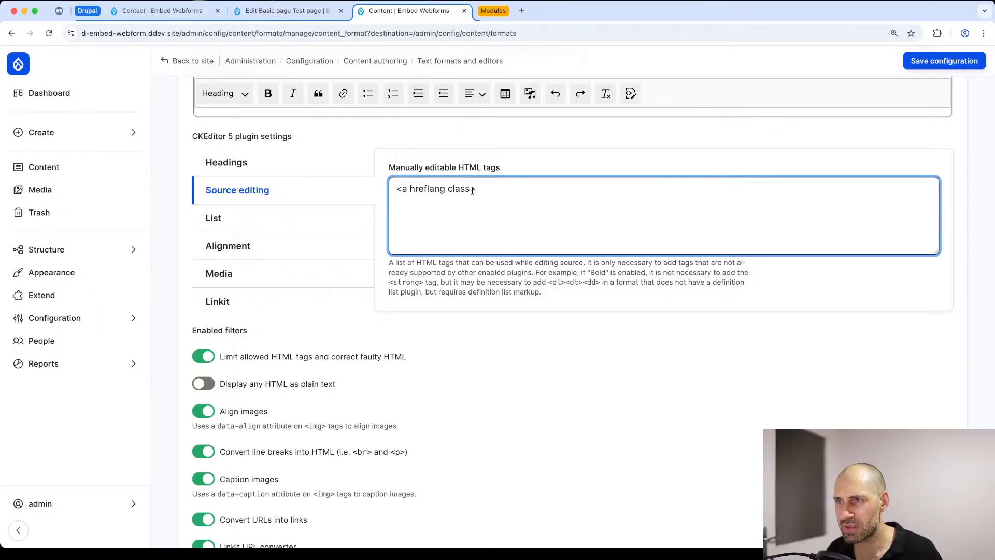
left_click_drag(472, 191, 420, 189)
left_click(409, 191)
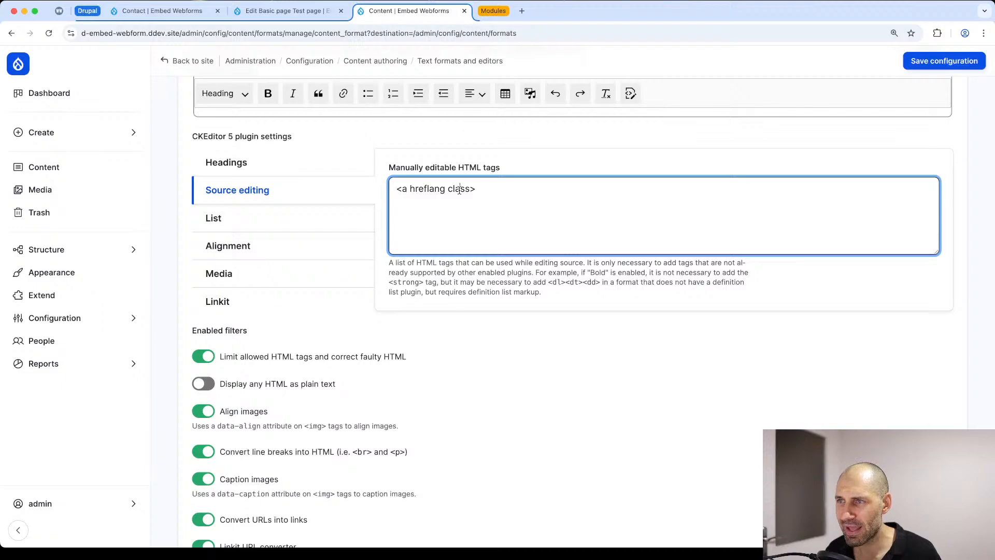
left_click_drag(471, 190, 450, 187)
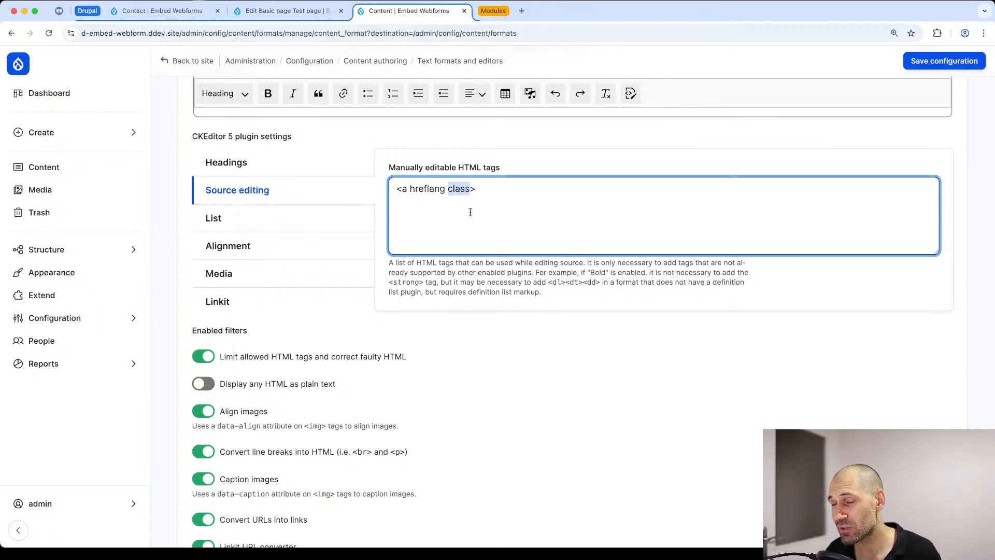
left_click(951, 66)
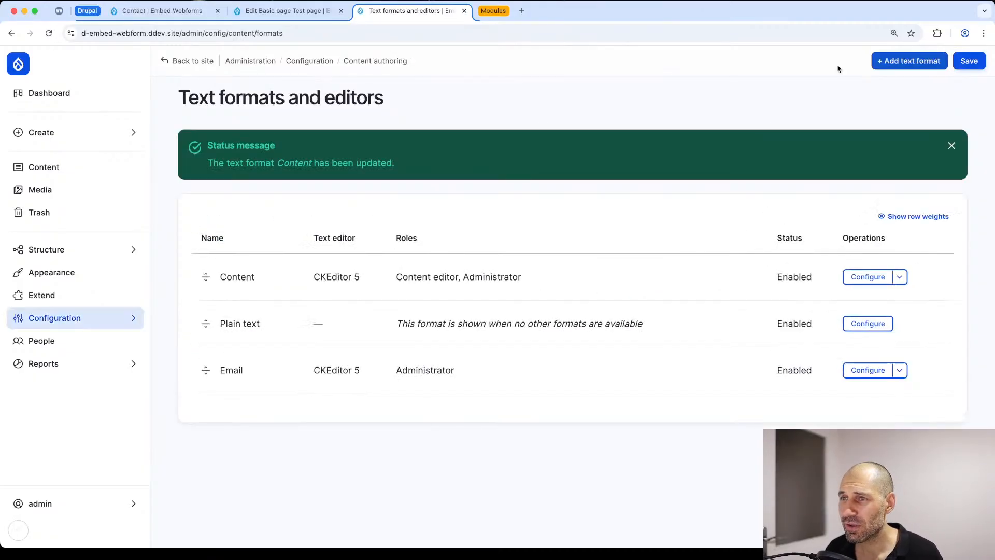
Step: Copy the Wide dialog's link source from the Contact webform's settings and return to the Test page's edit form
left_click(270, 10)
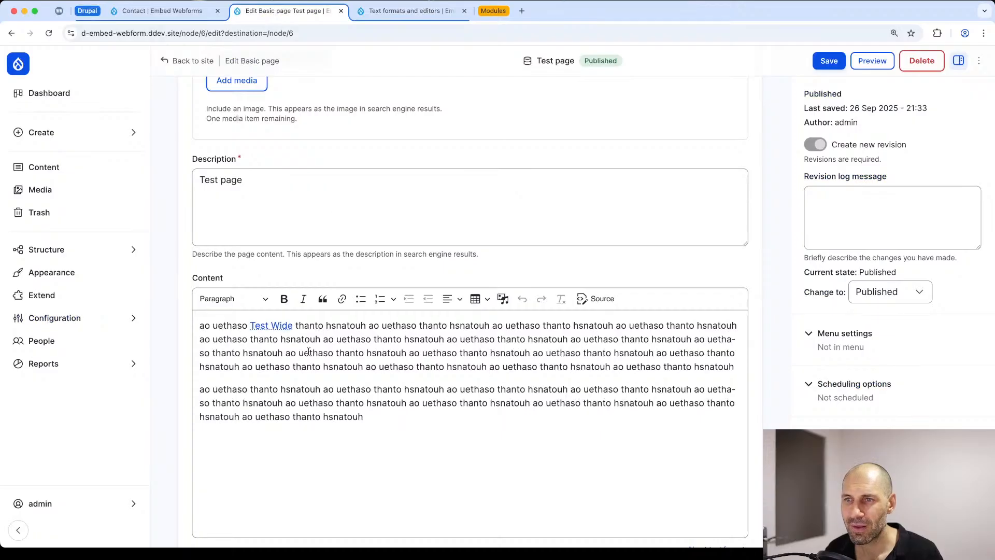
left_click(596, 298)
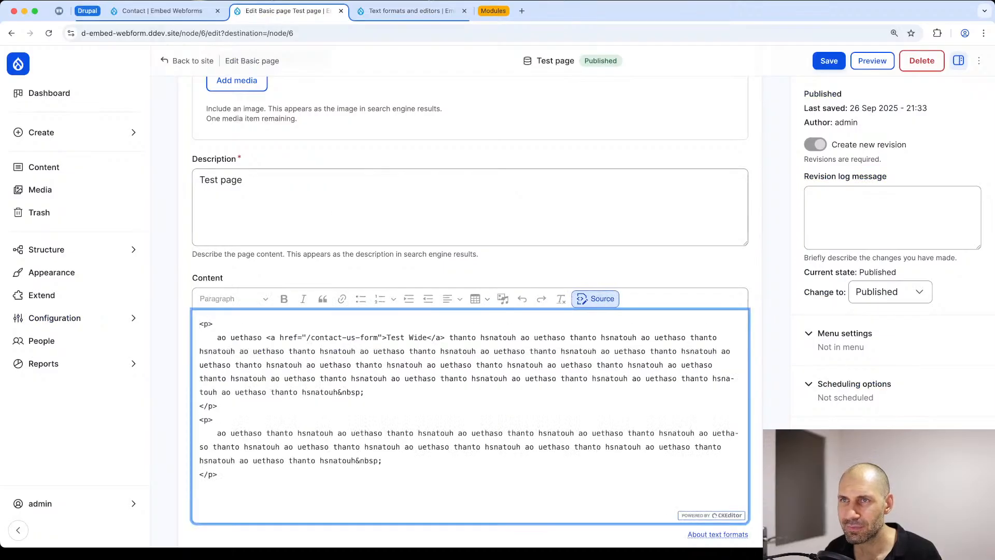
left_click(157, 10)
right_click(635, 219)
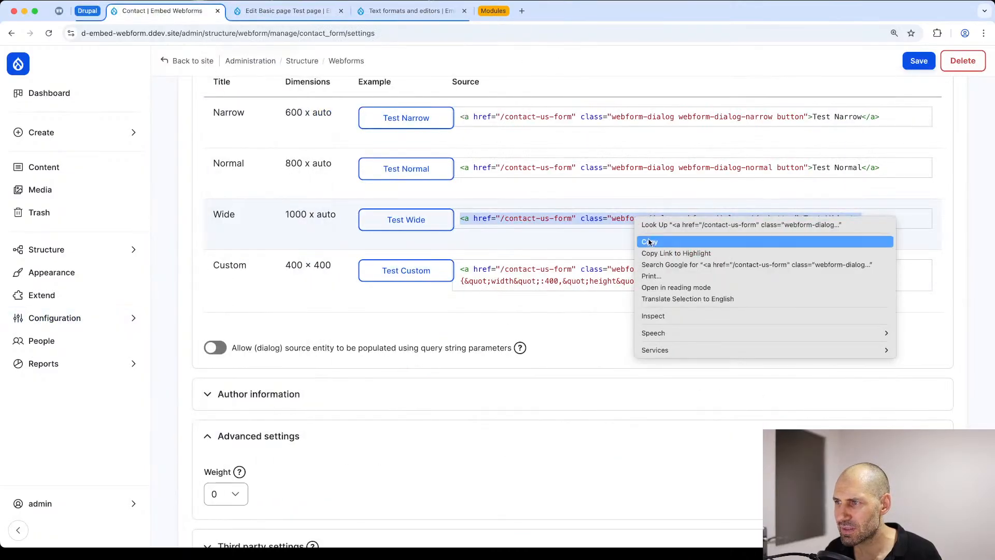
left_click(652, 244)
left_click(272, 9)
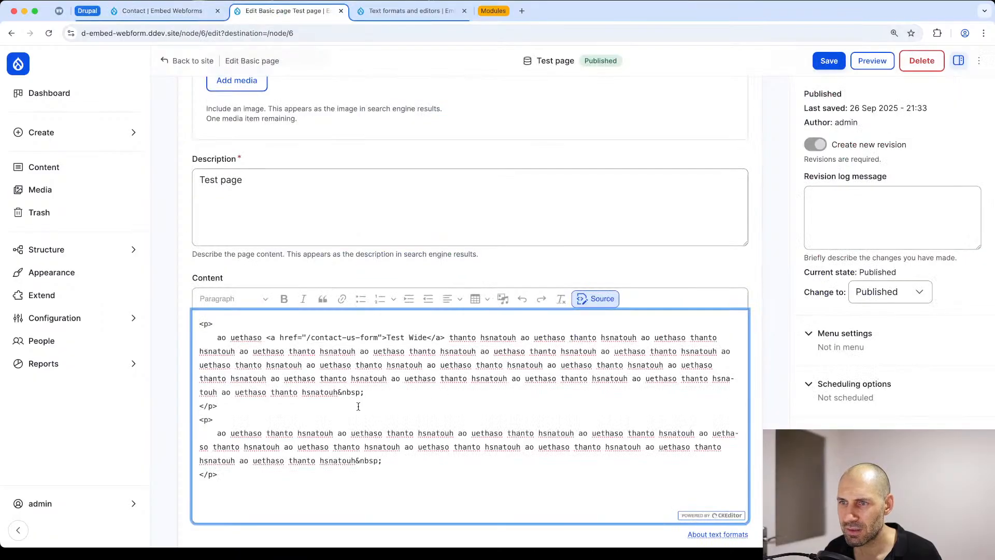
Step: Try to replace the "Test Wide" link in the first paragraph's HTML with the copied link source
left_click_drag(444, 338, 265, 342)
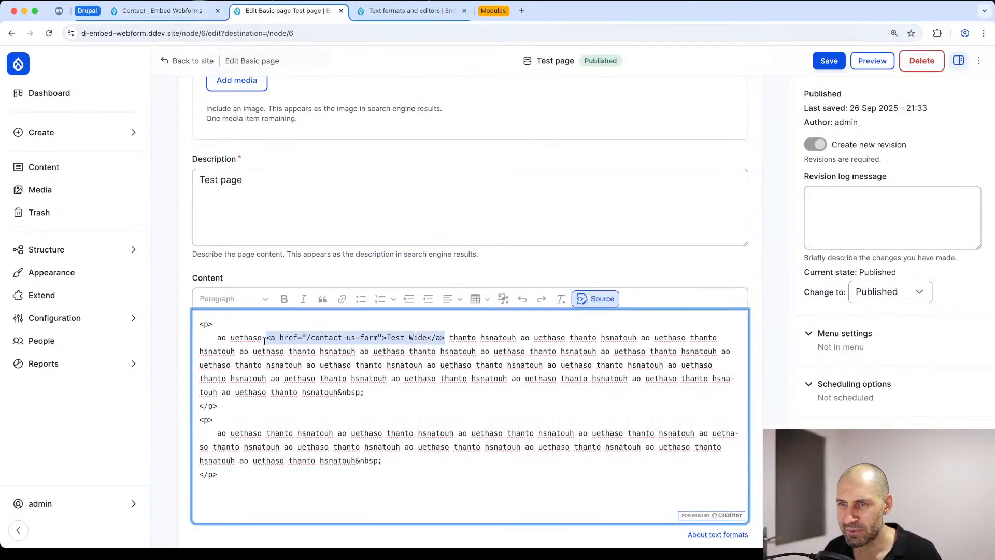
key("super+v")
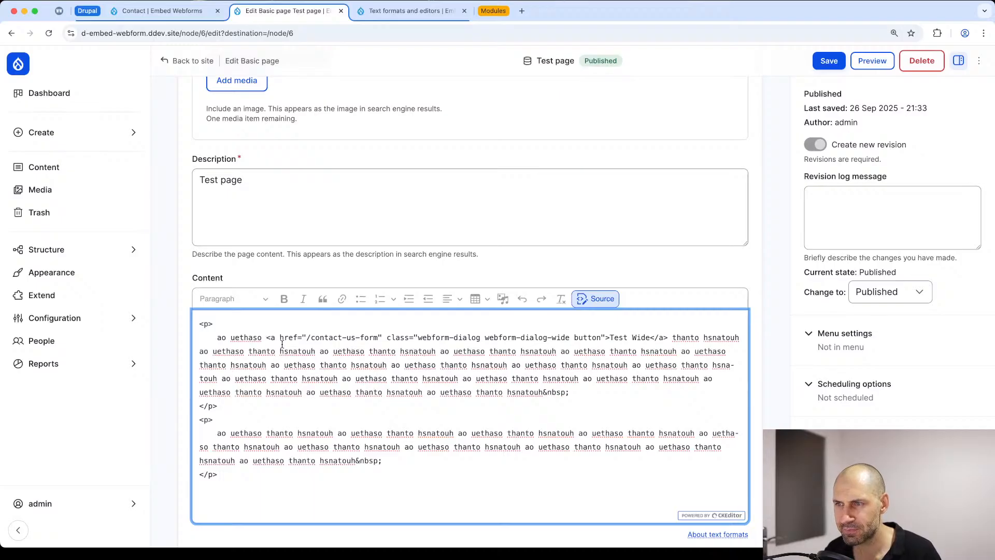
left_click(595, 300)
Step: Reload the Test page's edit form, replace the "Test Wide" link in the Content HTML with the copied Wide dialog source, and save
key("super+r")
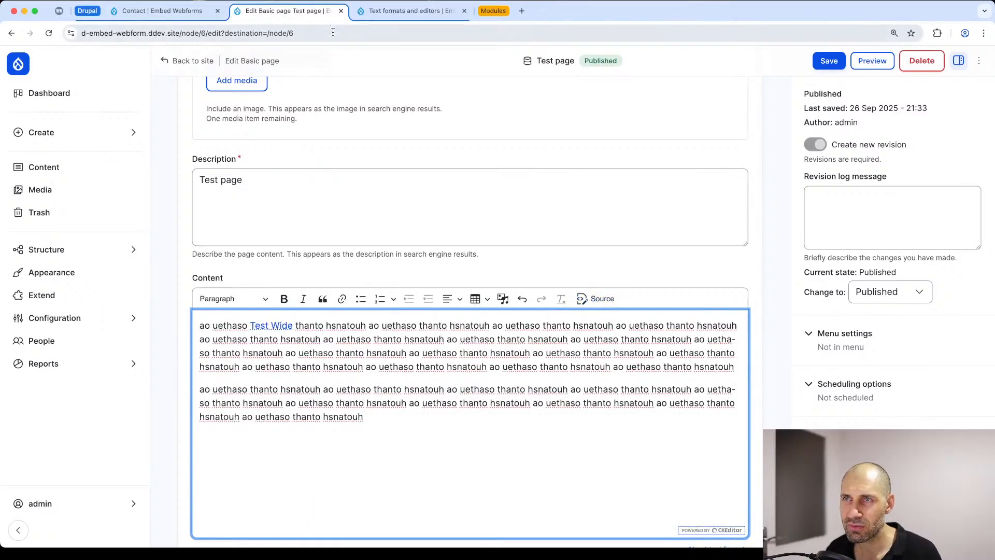
scroll(334, 280, "down", 5)
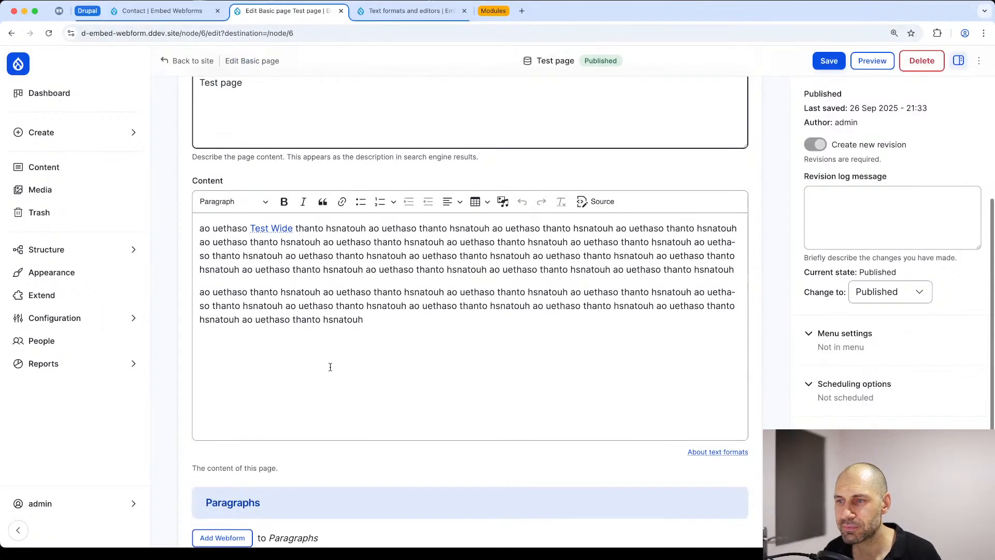
left_click(601, 200)
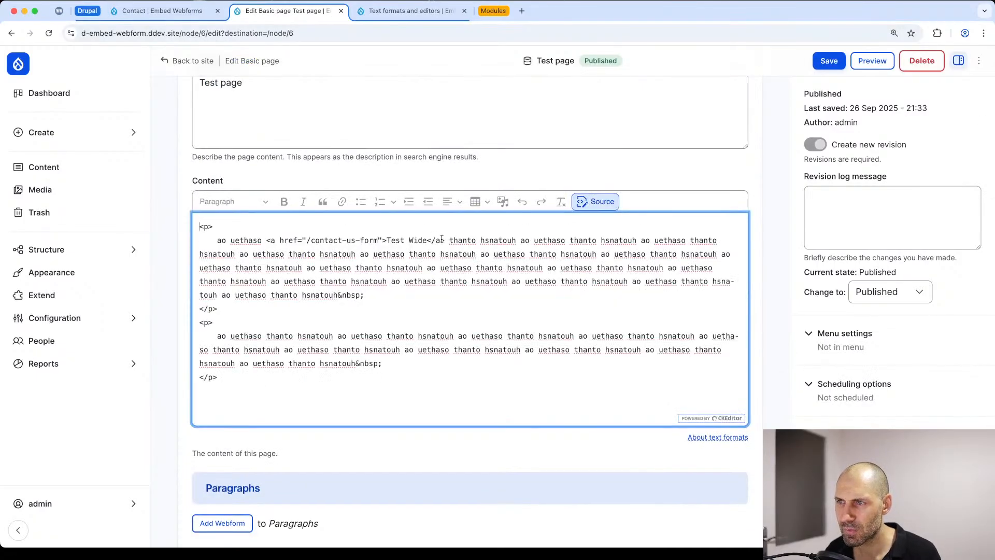
left_click_drag(444, 240, 257, 245)
key("BackSpace")
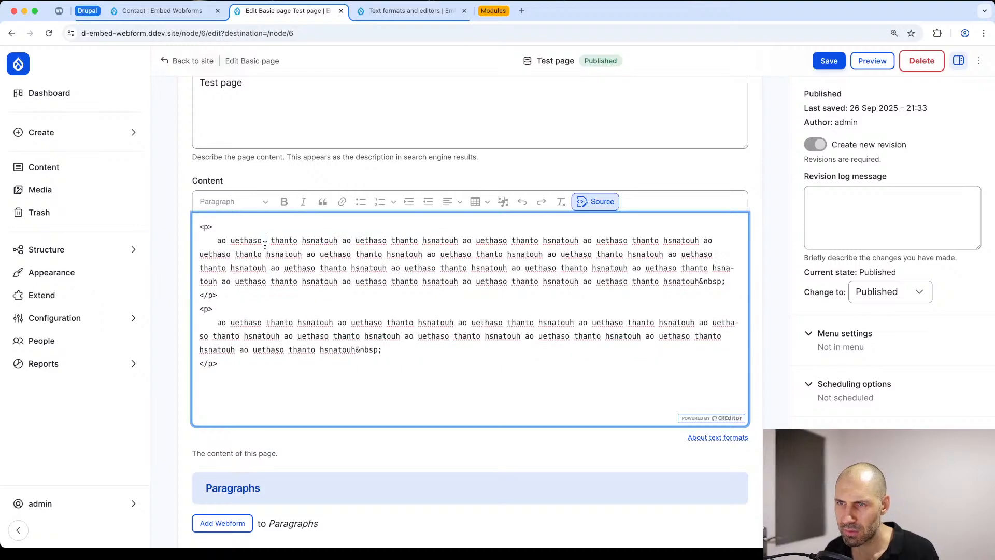
type("<a href=\"/contact-us-form\" class=\"webform-dialog webform-dialog-wide button\">Test Wide</a>")
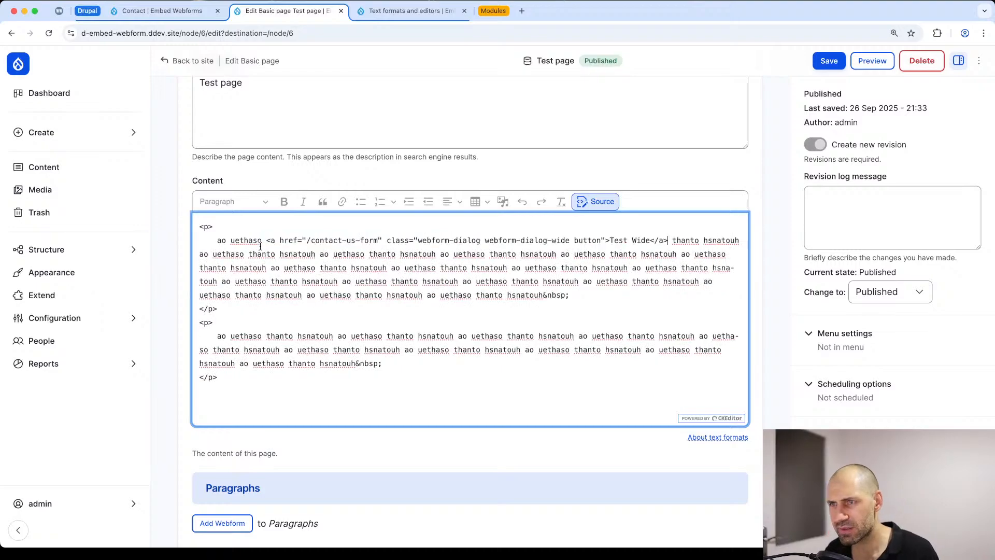
left_click(603, 204)
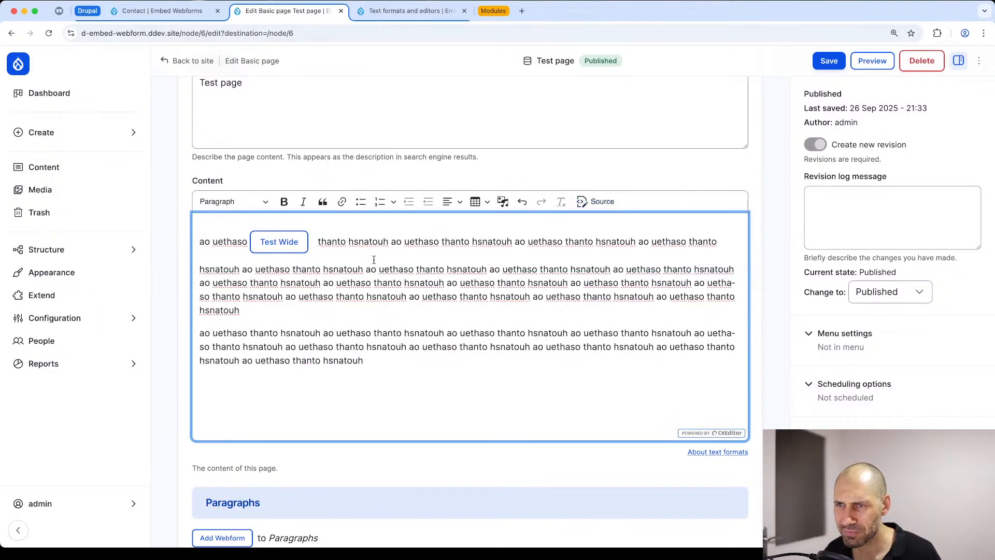
left_click(596, 201)
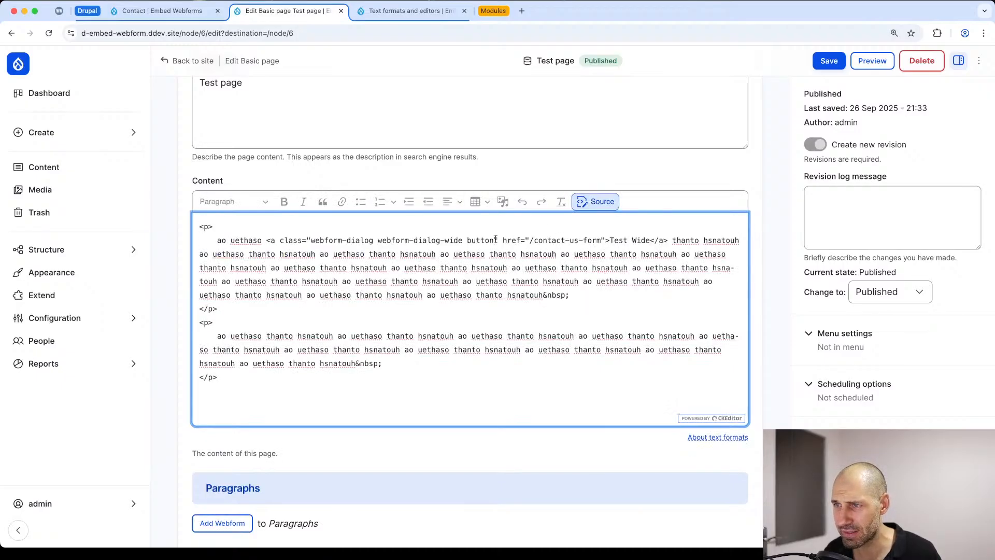
left_click(595, 202)
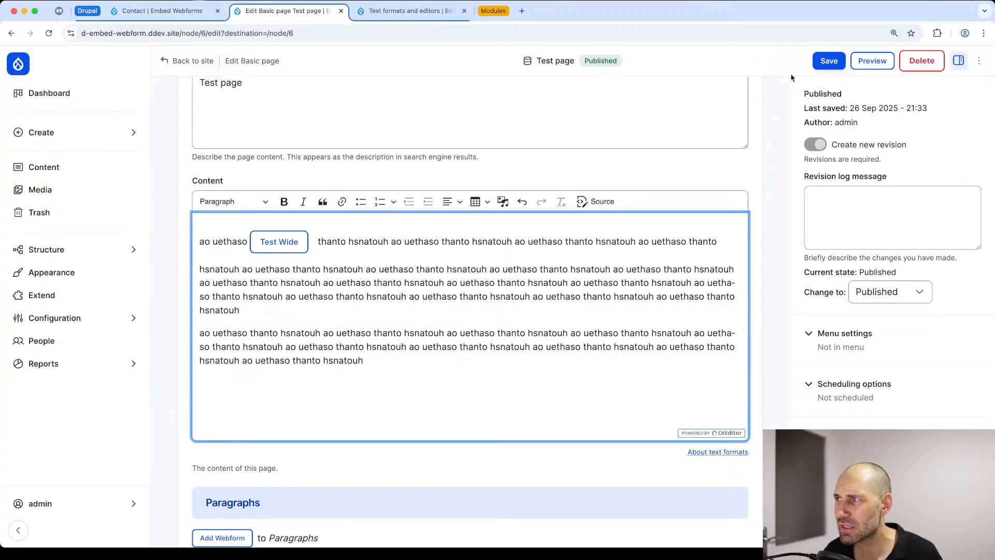
left_click(830, 62)
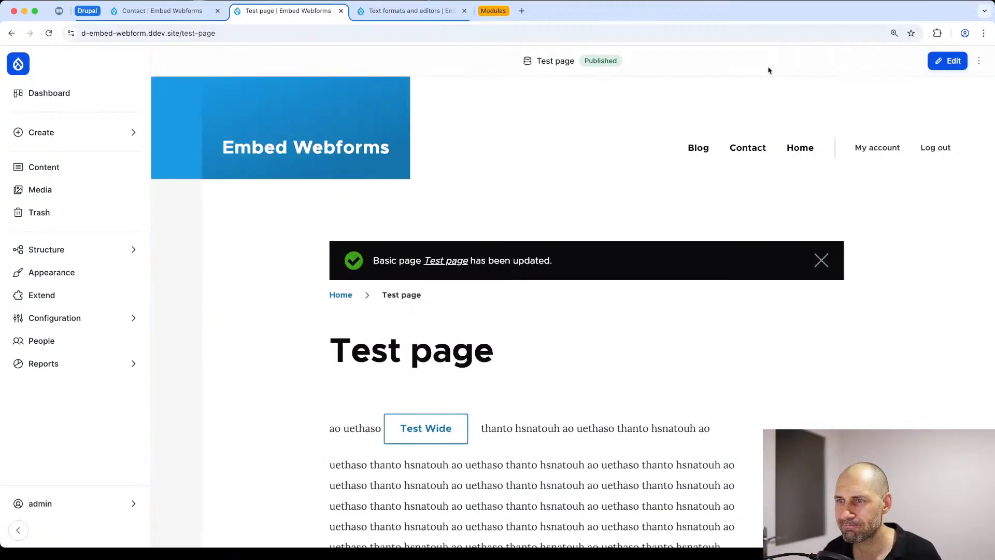
Step: Test the "Test Wide" button on the saved page by opening the Contact form dialog, and close it
scroll(508, 163, "down", 3)
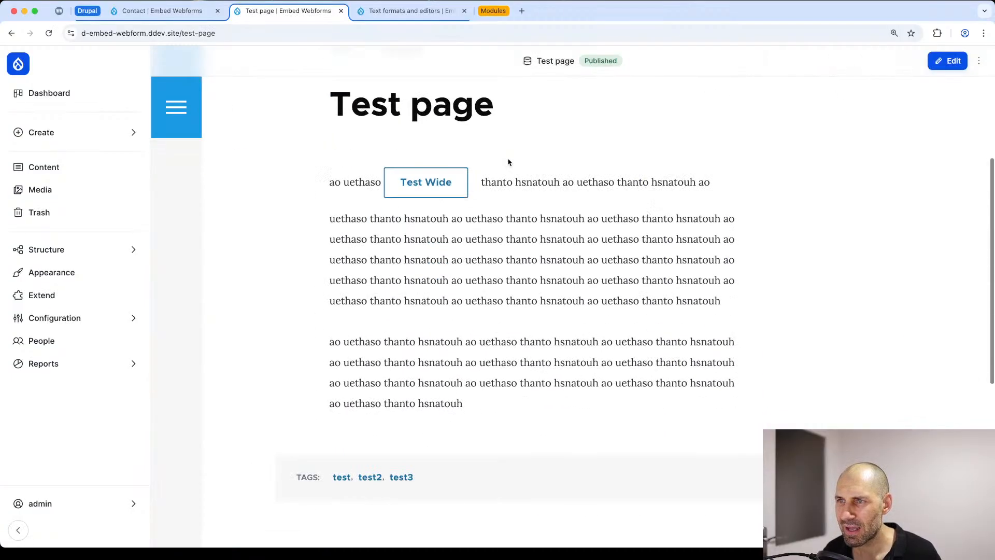
left_click(446, 184)
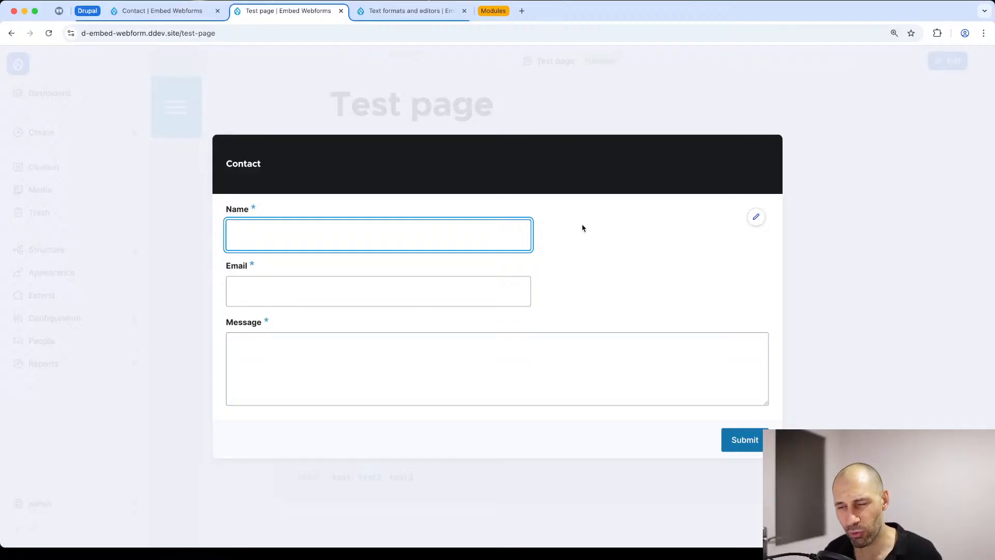
key("Escape")
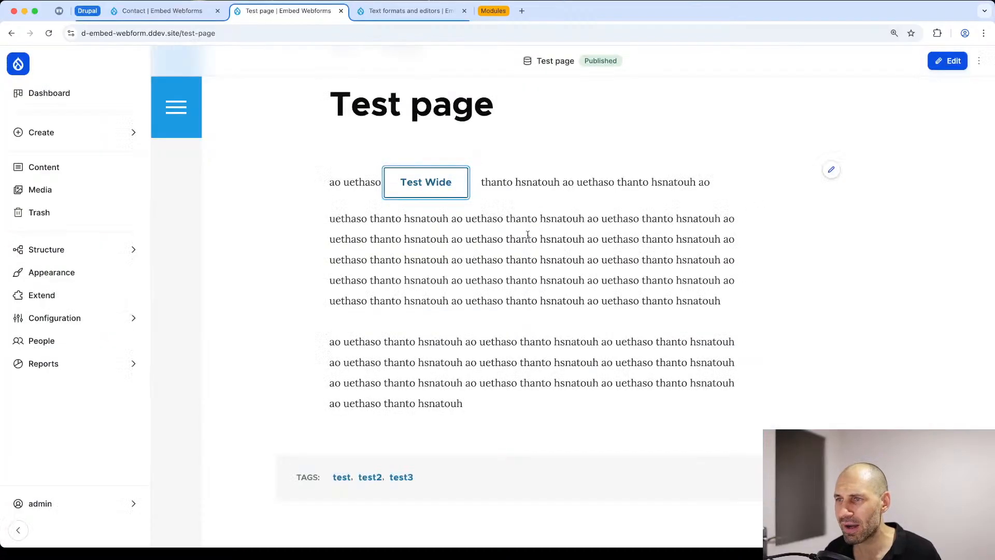
Step: Remove the "button" class from the "Test Wide" link in the Test page's Content HTML and save the page
left_click(831, 169)
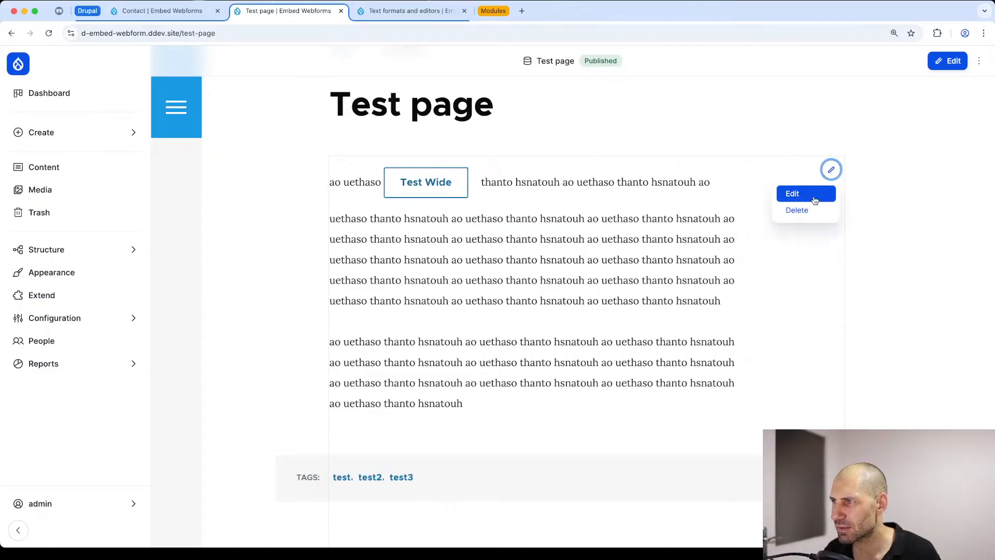
left_click(790, 192)
scroll(411, 333, "down", 6)
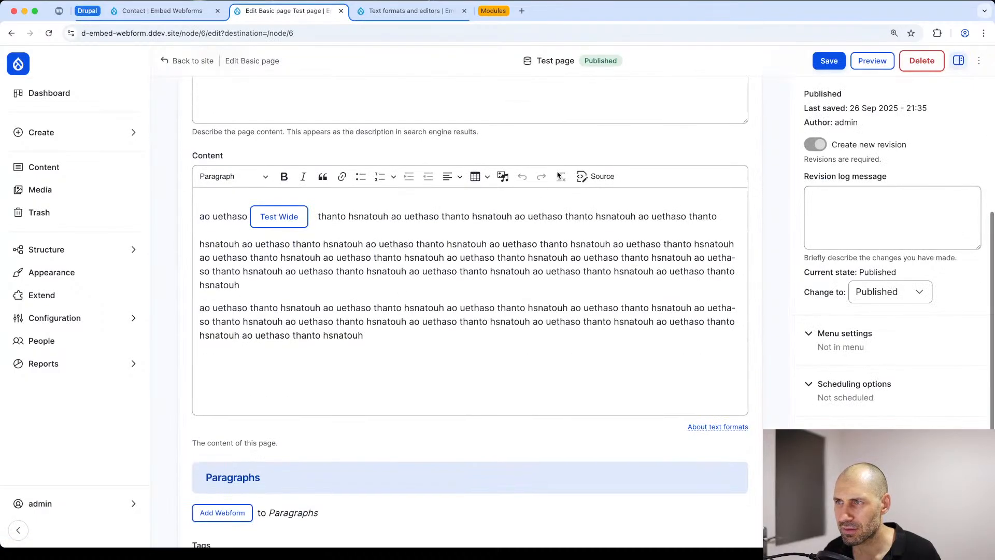
left_click(601, 177)
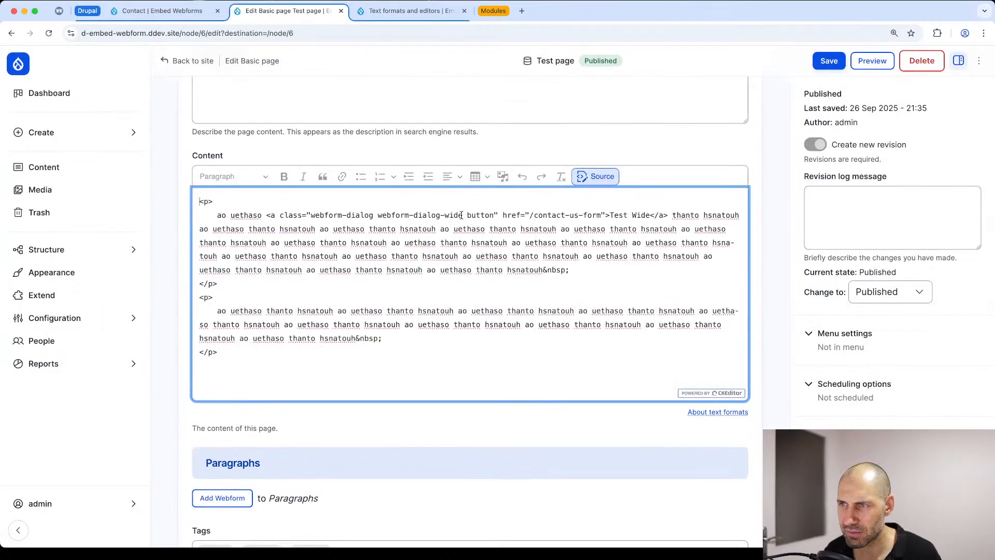
left_click_drag(462, 215, 309, 215)
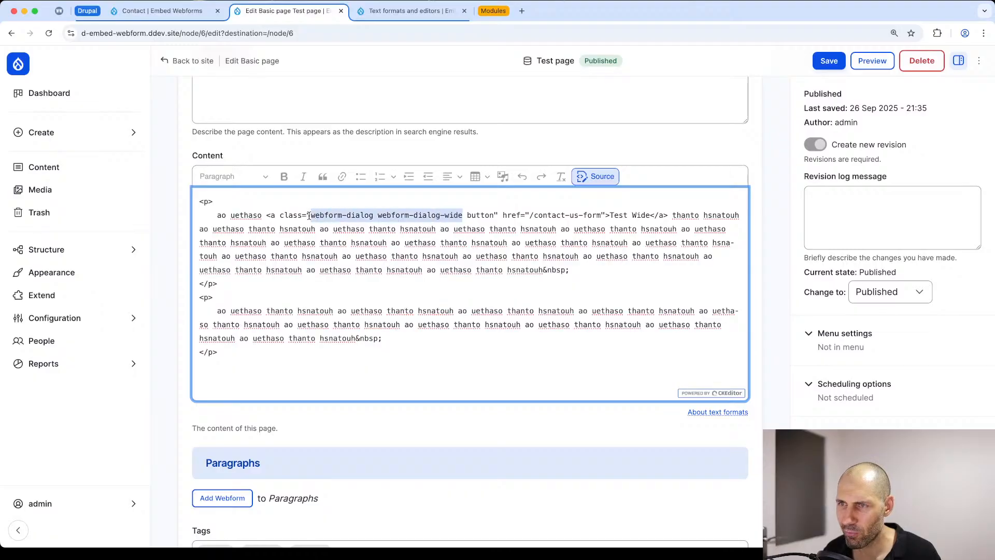
left_click(478, 215)
double_click(484, 215)
key("BackSpace")
key("BackSpace")
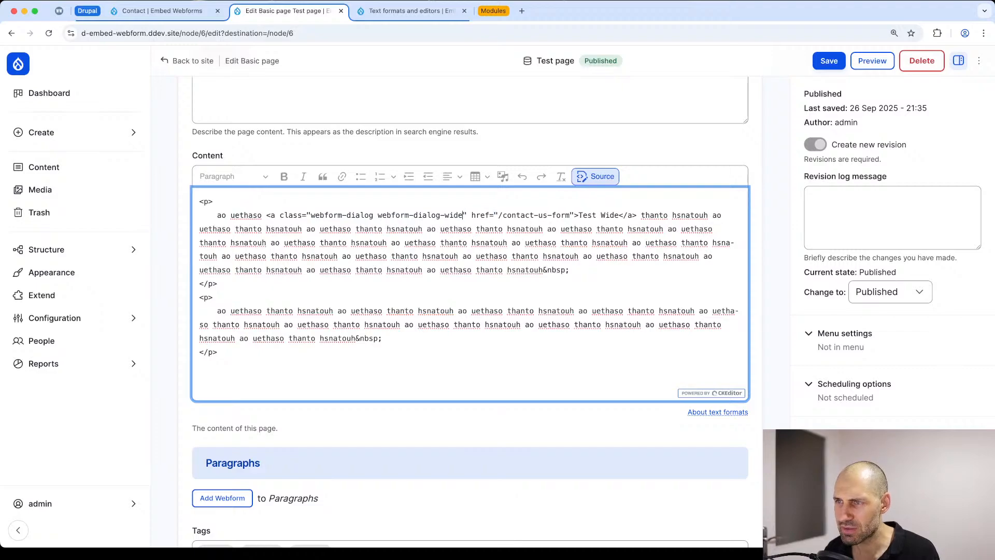
left_click(600, 176)
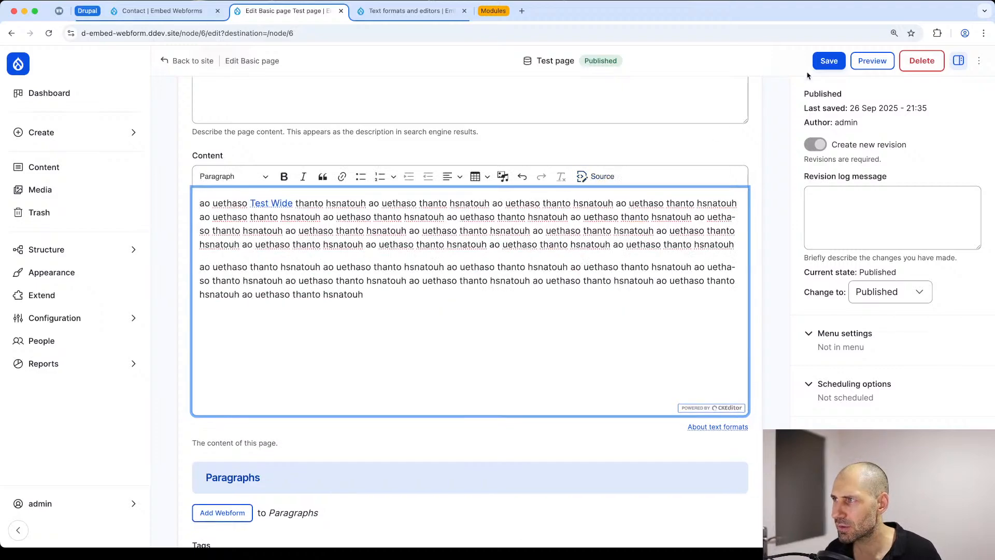
left_click(828, 61)
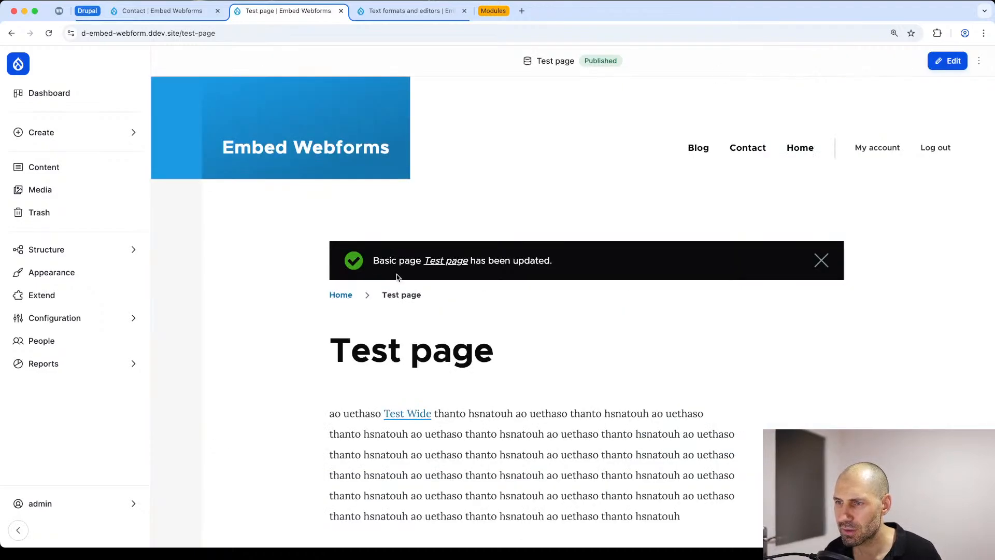
Step: Test the plain "Test Wide" text link by opening the Contact form dialog, and close it
left_click(402, 323)
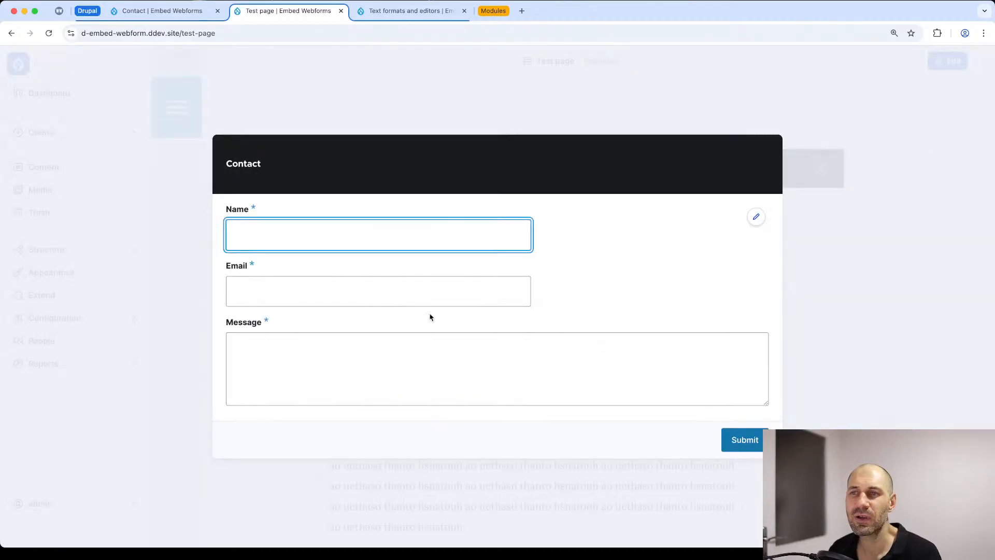
left_click(760, 154)
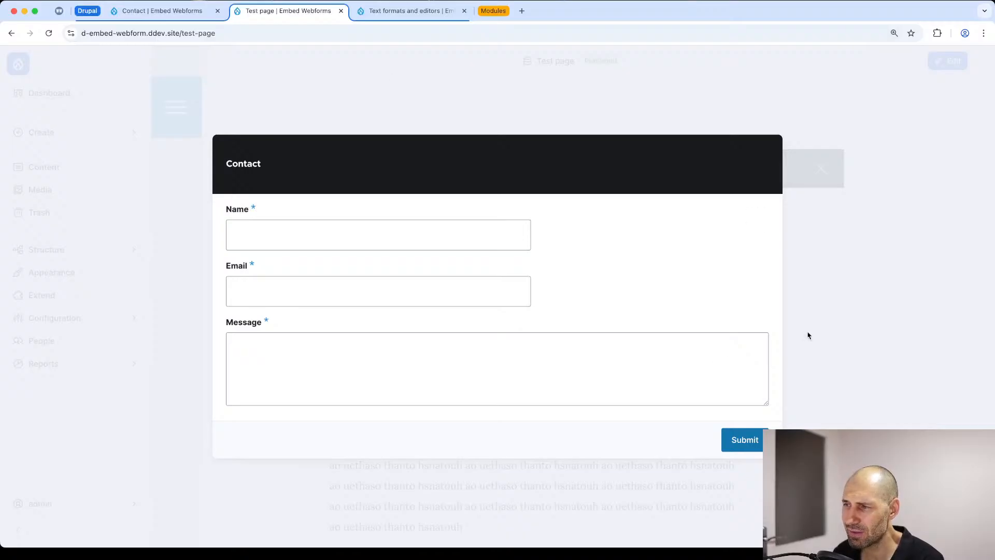
left_click(318, 135)
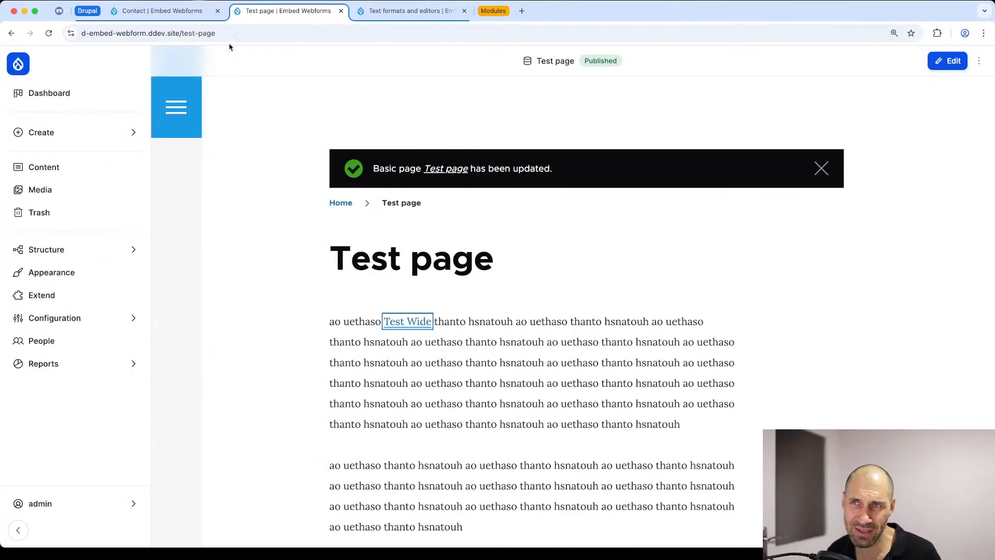
Step: Load the Test page in an incognito window and open the Contact dialog from its "Test Wide" link
left_click(226, 34)
key("super+c")
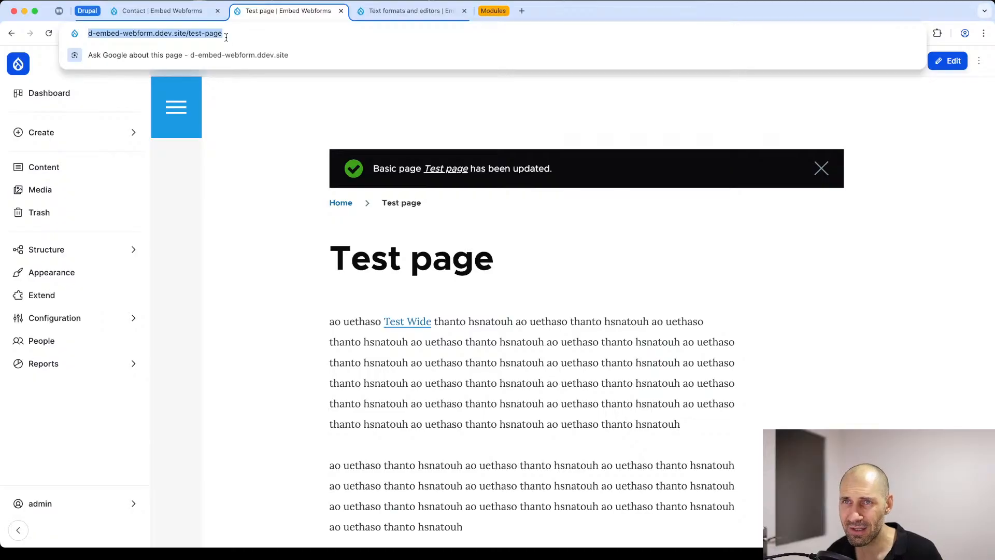
key("super+shift+n")
key("super+v")
key("Return")
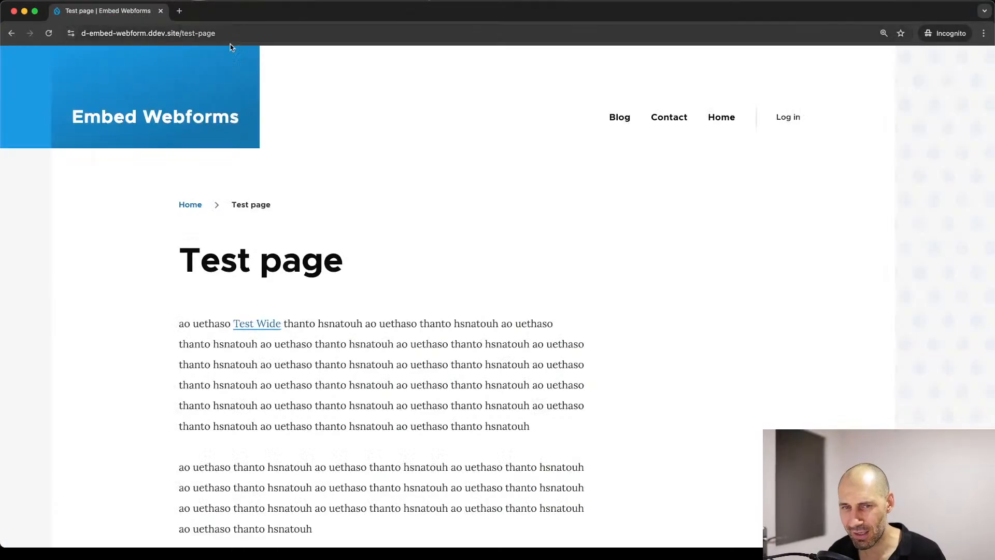
left_click(272, 329)
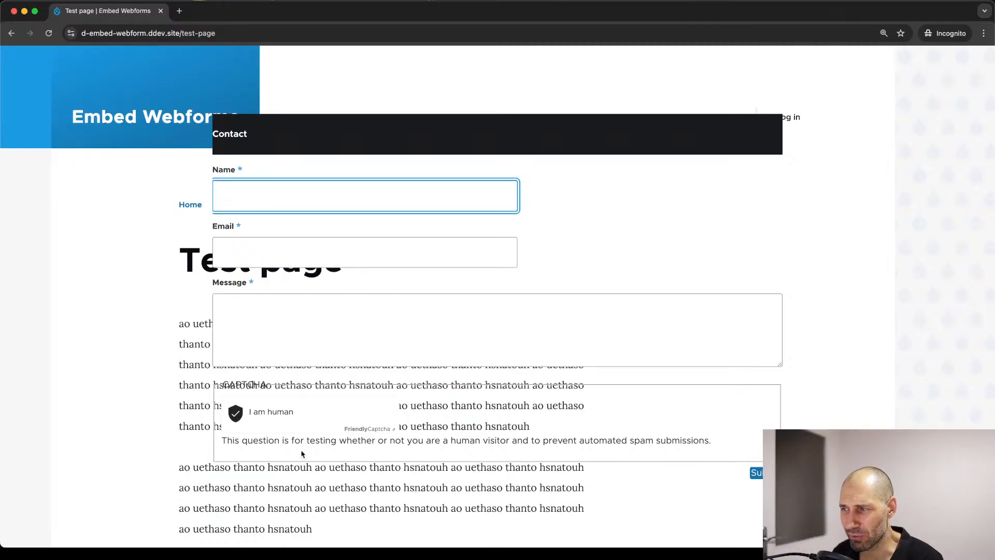
Step: Inspect the Contact dialog's markup in the developer tools and select its drupal-modal content div
right_click(654, 197)
left_click(687, 350)
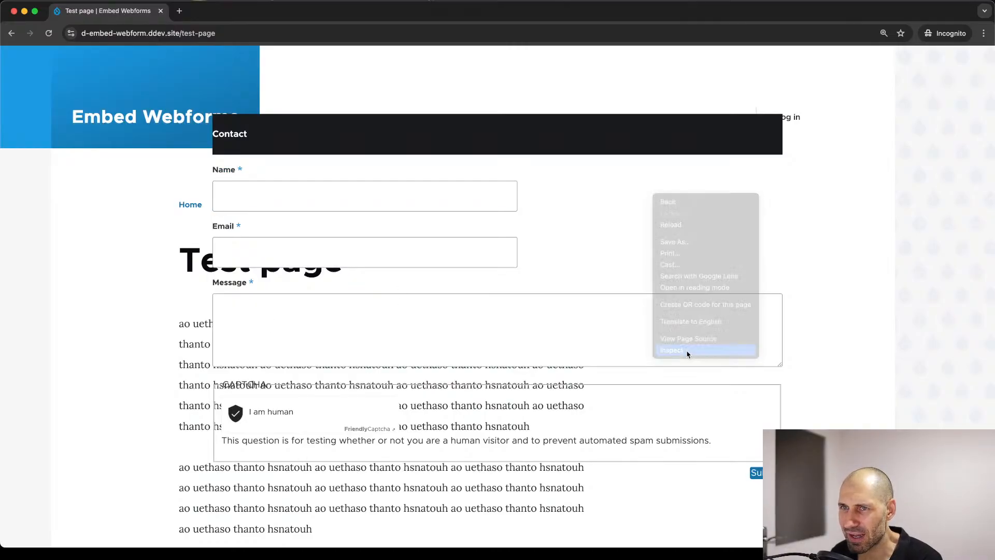
left_click(9, 260)
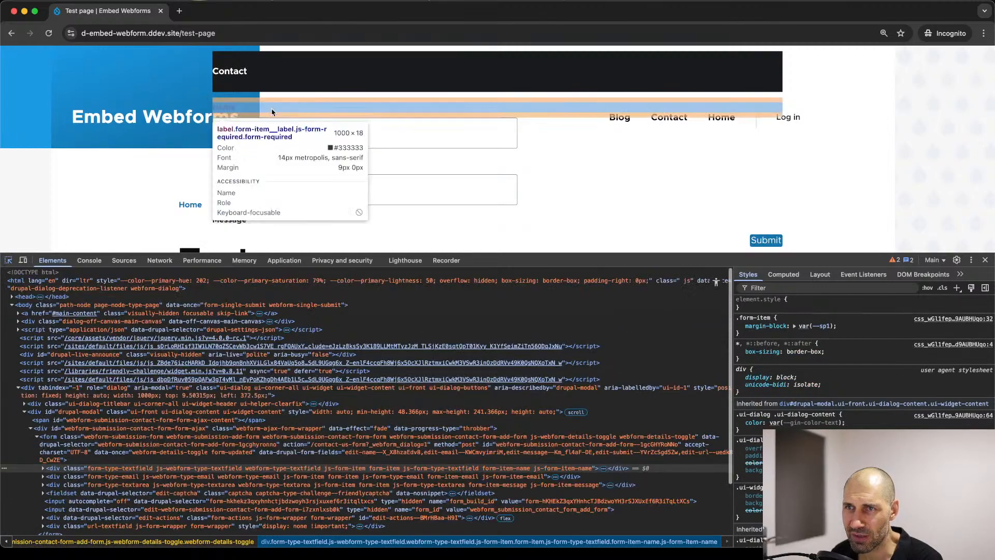
left_click(230, 71)
left_click(46, 403)
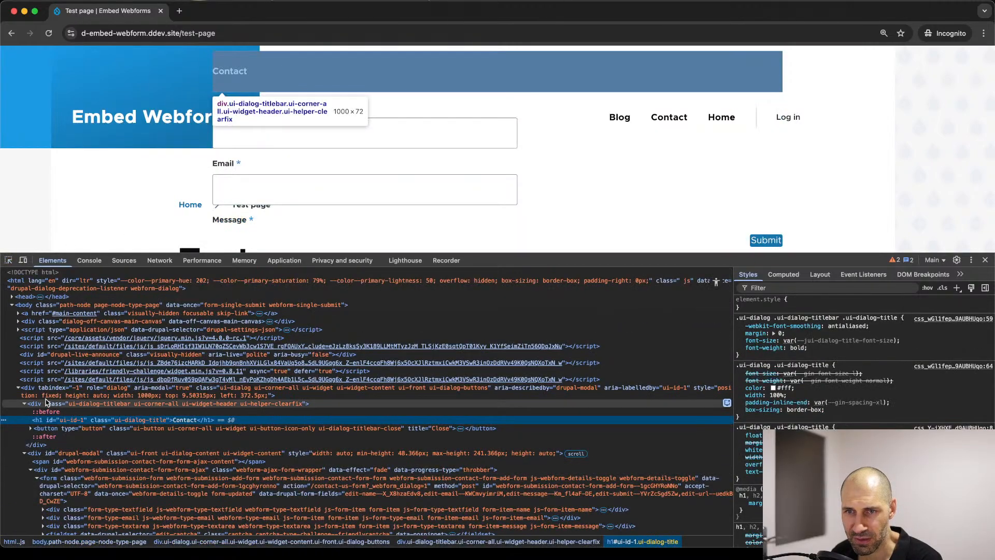
left_click(45, 393)
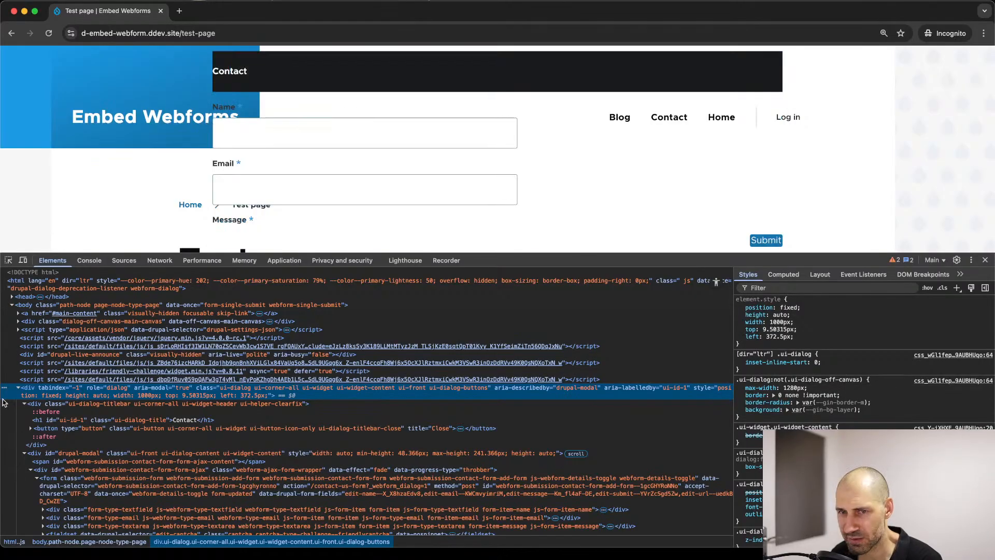
left_click(36, 453)
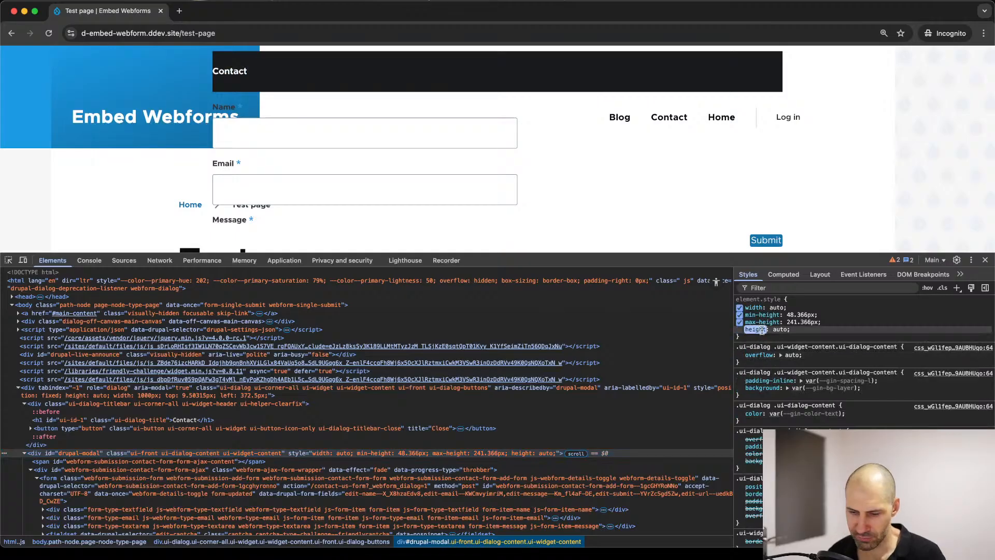
Step: Add an inline background-color of white to the drupal-modal div
left_click(780, 330)
key("Return")
type("ba")
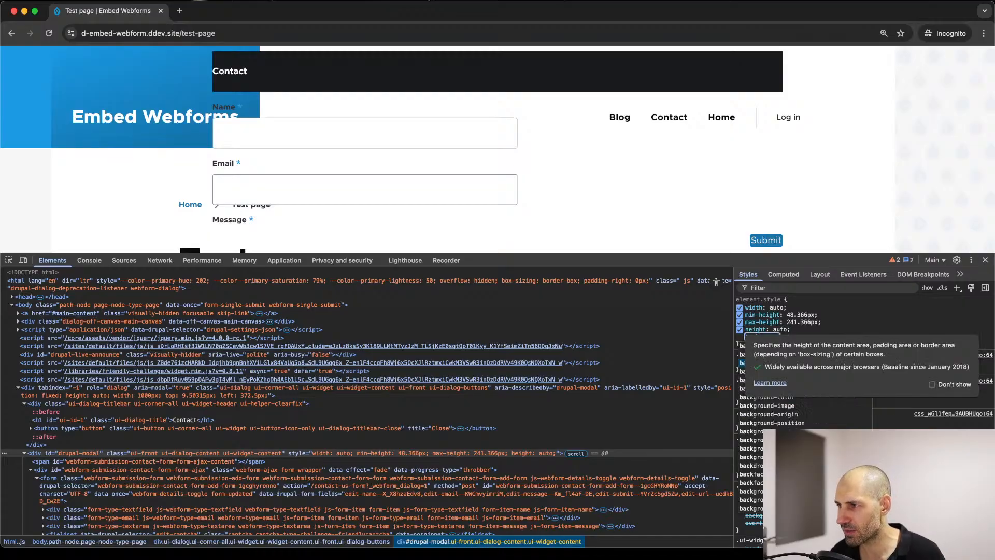
type("ck")
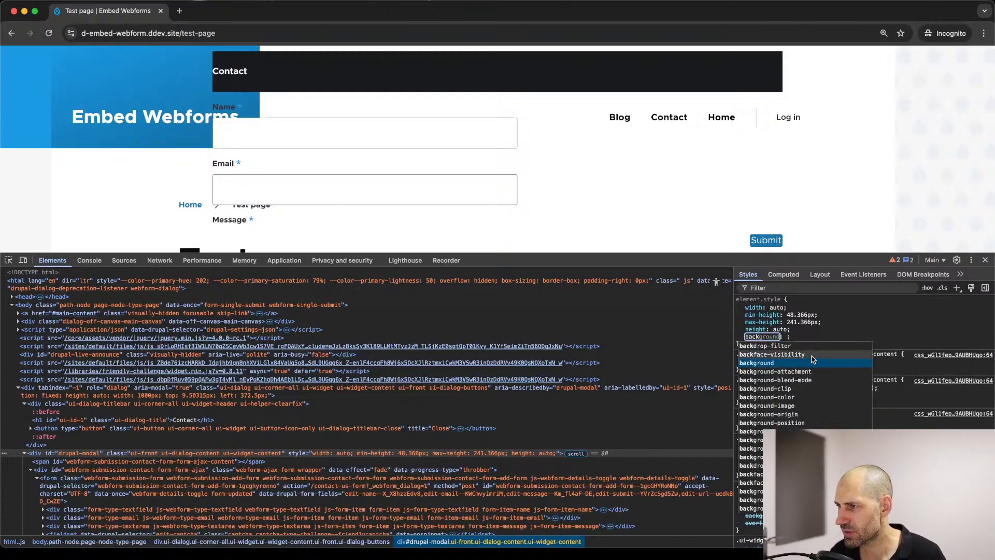
key("Down")
key("Down")
key("Down")
key("Down")
key("Return")
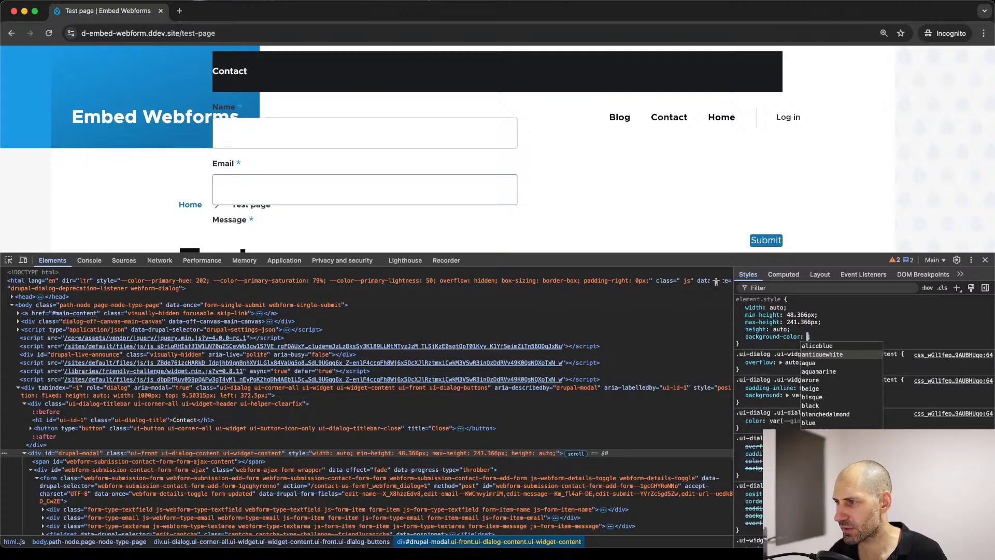
type("wh")
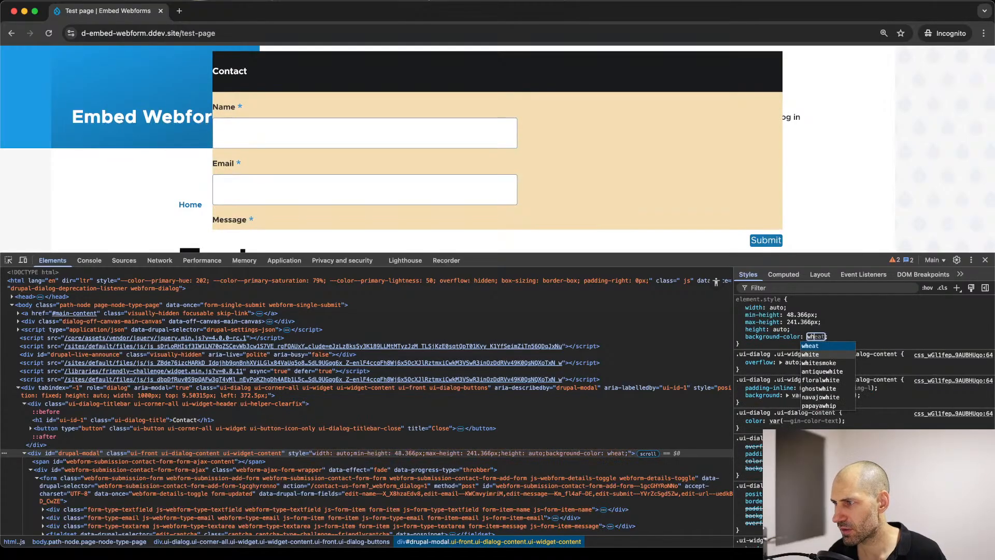
type("i")
key("Return")
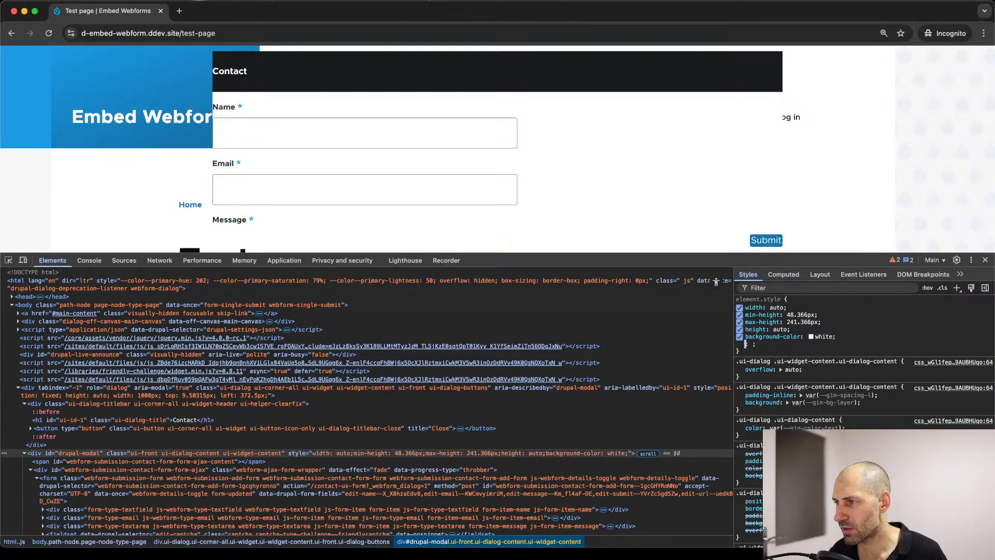
Step: Add 1rem of padding to the drupal-modal div, check the form's layout, and close the developer tools
type("padding: 1;")
key("Return")
type("1")
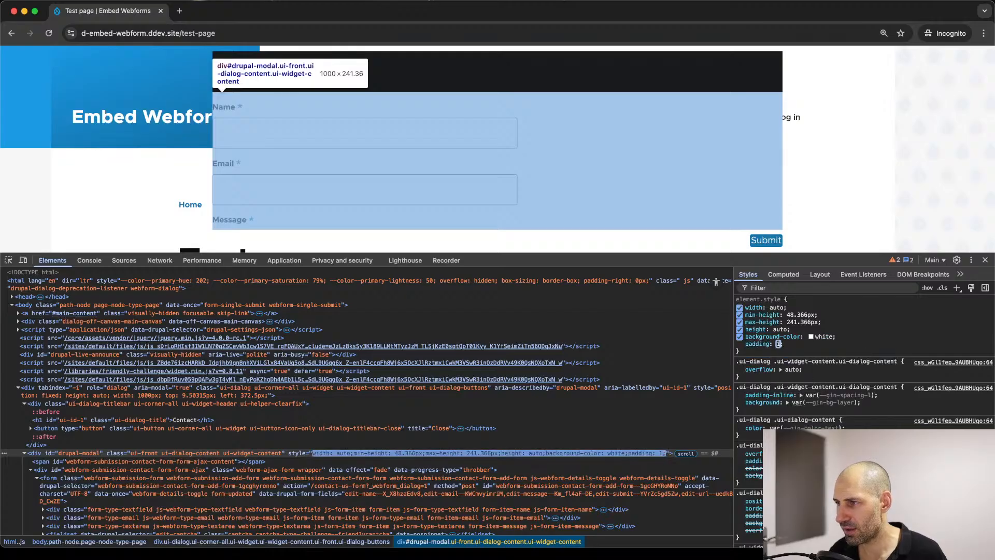
type("rem")
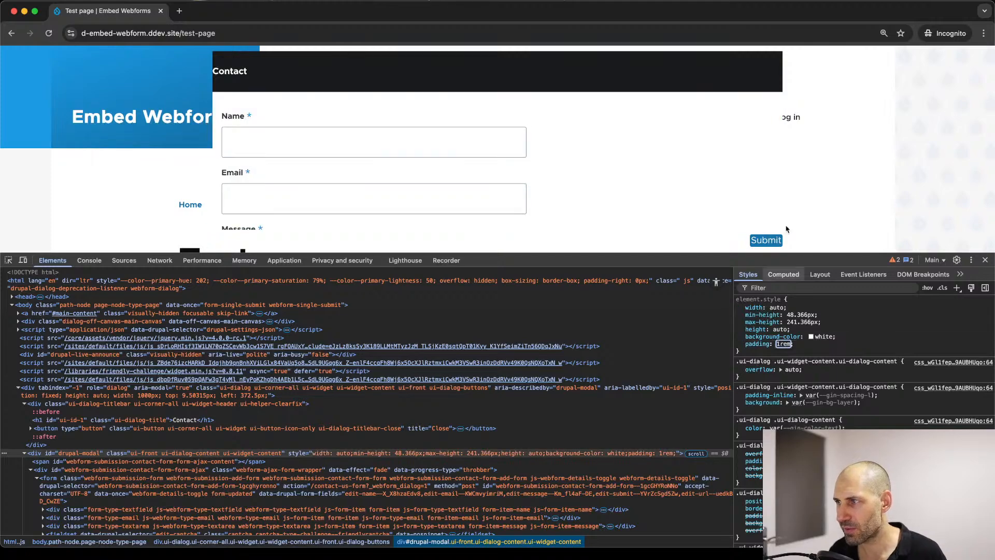
scroll(690, 98, "down", 5)
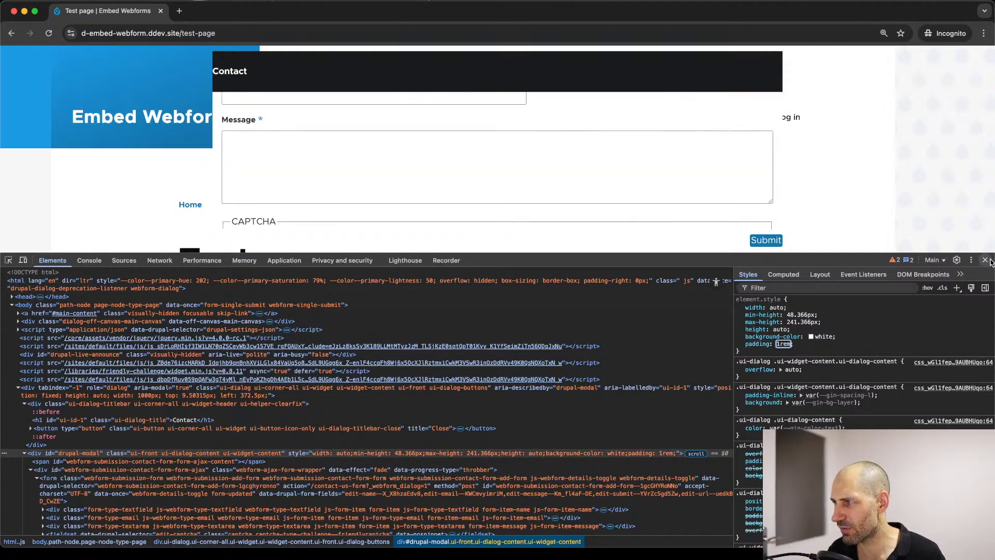
left_click(985, 260)
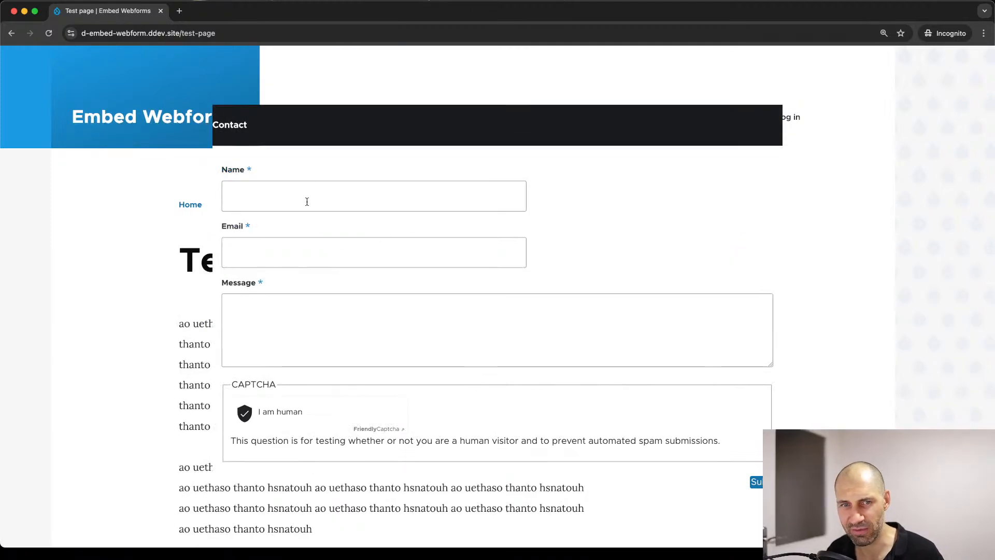
Step: Inspect the Contact dialog's title bar and select its Close button element to examine its styles
right_click(755, 135)
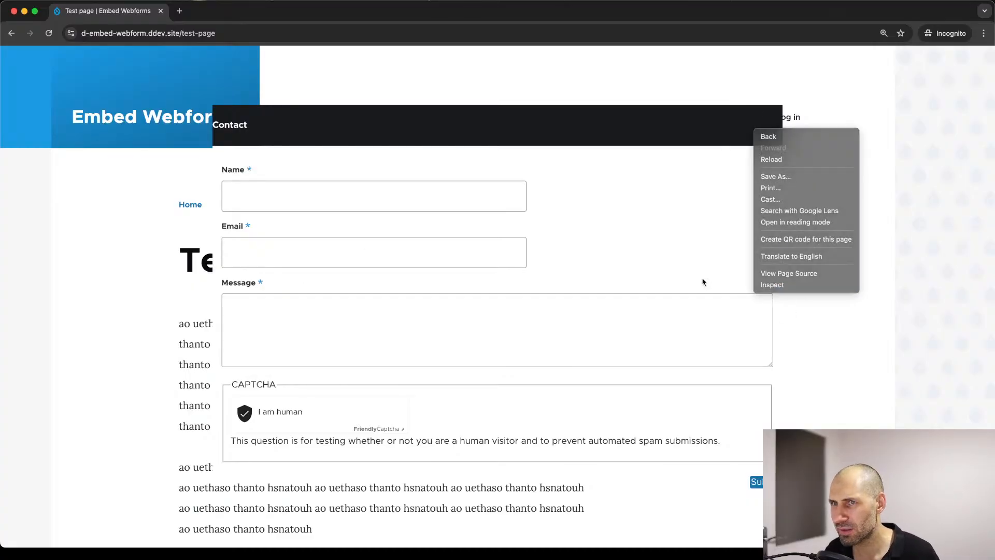
left_click(765, 285)
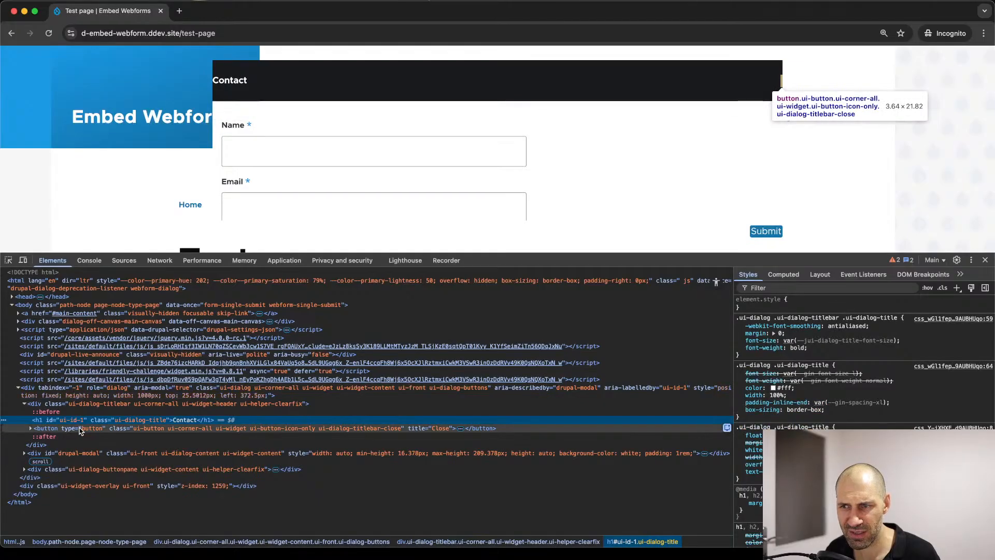
left_click(79, 429)
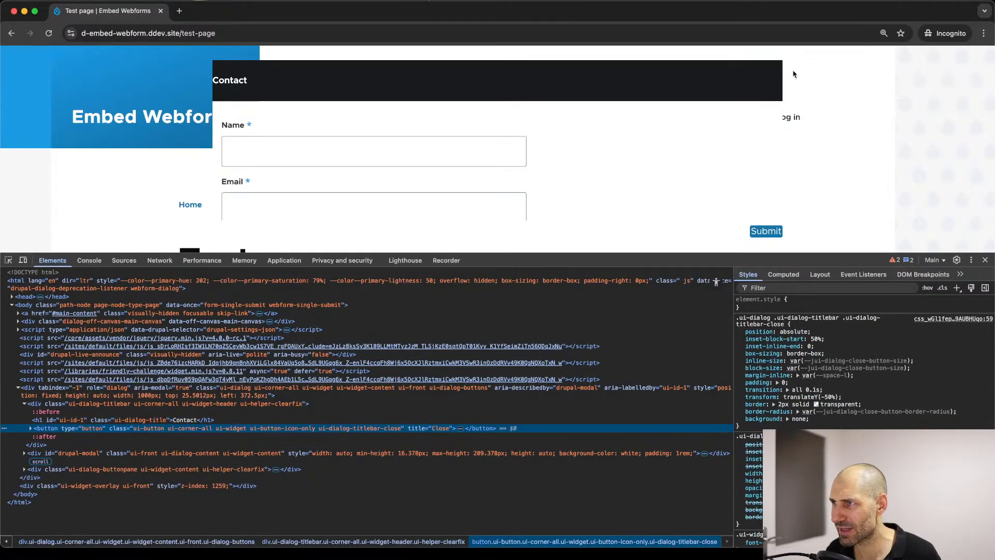
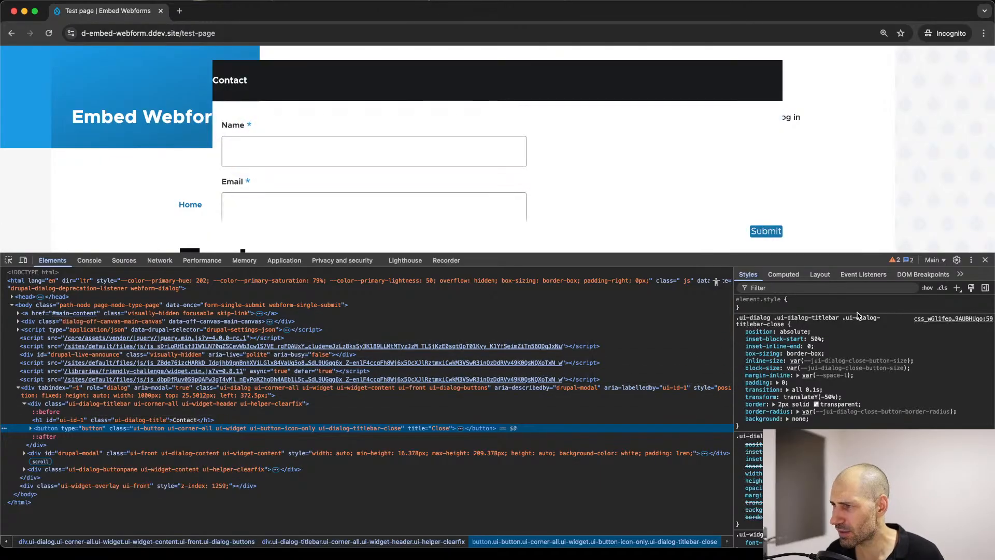
Step: Close the developer tools and the incognito window, and open the Test page for editing in the admin session
left_click(985, 261)
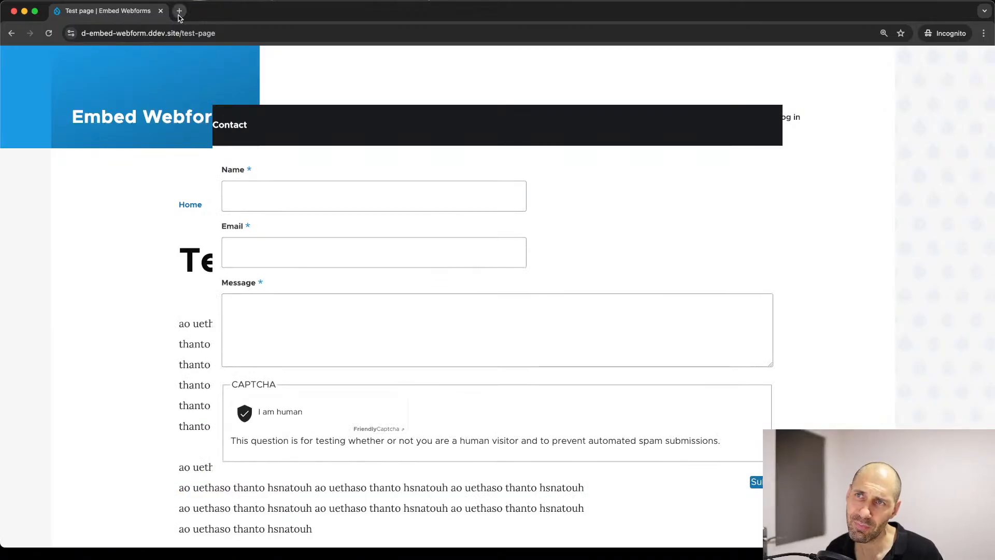
left_click(161, 11)
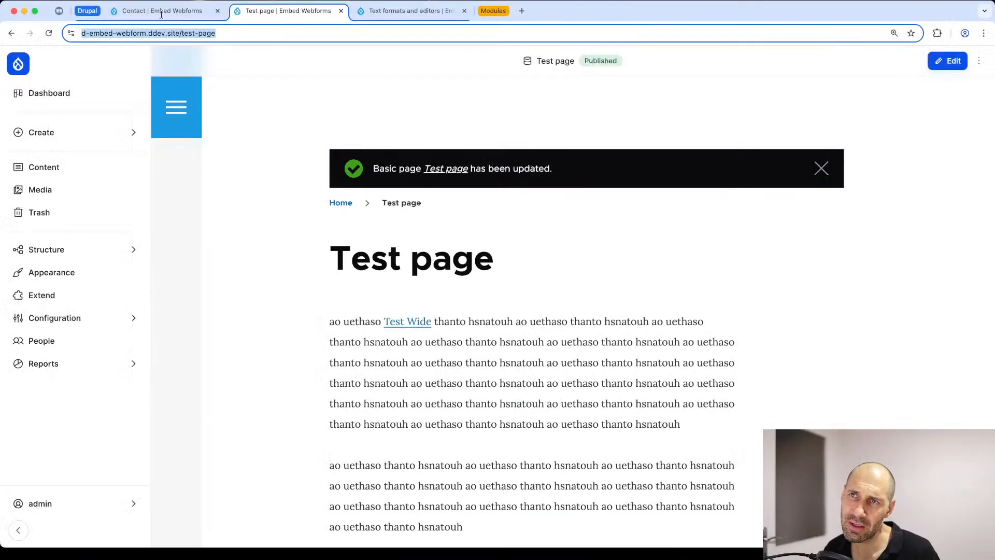
left_click(821, 169)
left_click(938, 60)
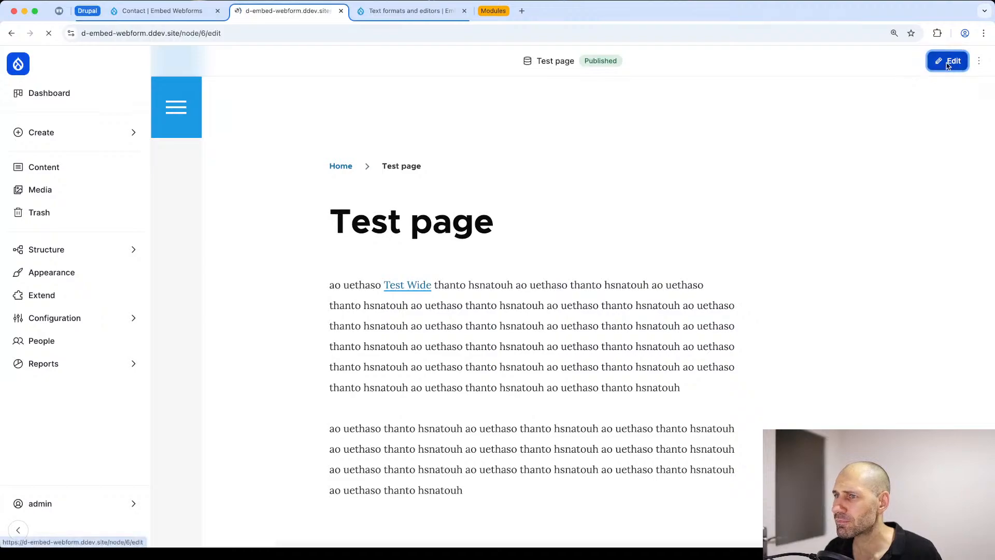
Step: Copy the contact-us-form path from the Test Wide link in the content's HTML source and return to the rich-text view
scroll(320, 393, "down", 3)
left_click(596, 309)
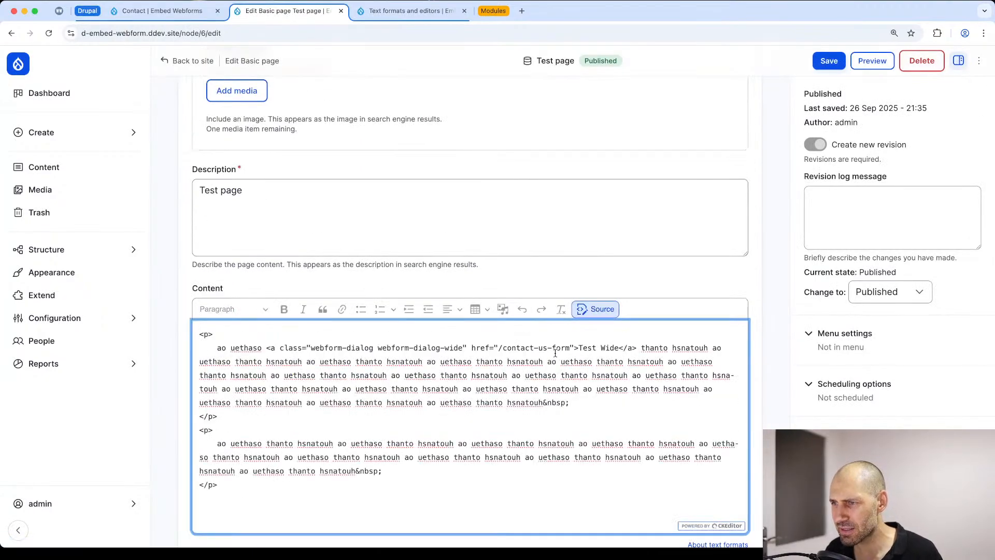
left_click_drag(568, 350, 503, 351)
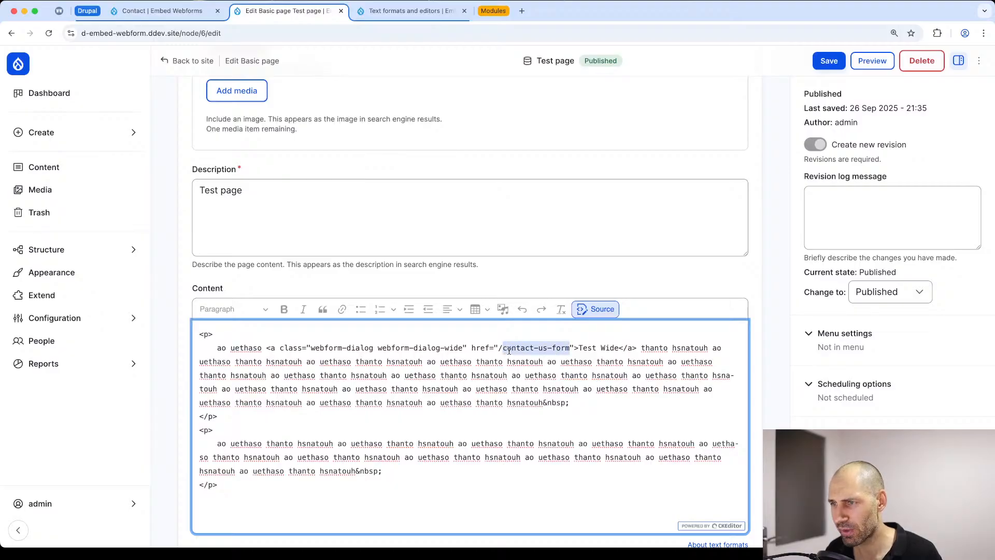
right_click(509, 350)
left_click(530, 348)
left_click(595, 309)
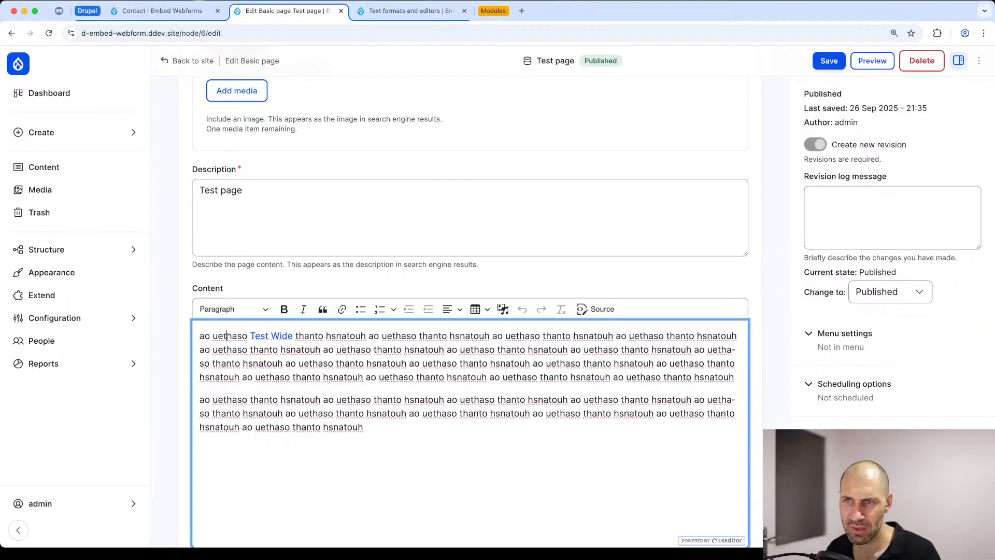
Step: Add a "Webform link" paragraph above the existing content and link its text to /contact-us-form
key("Return")
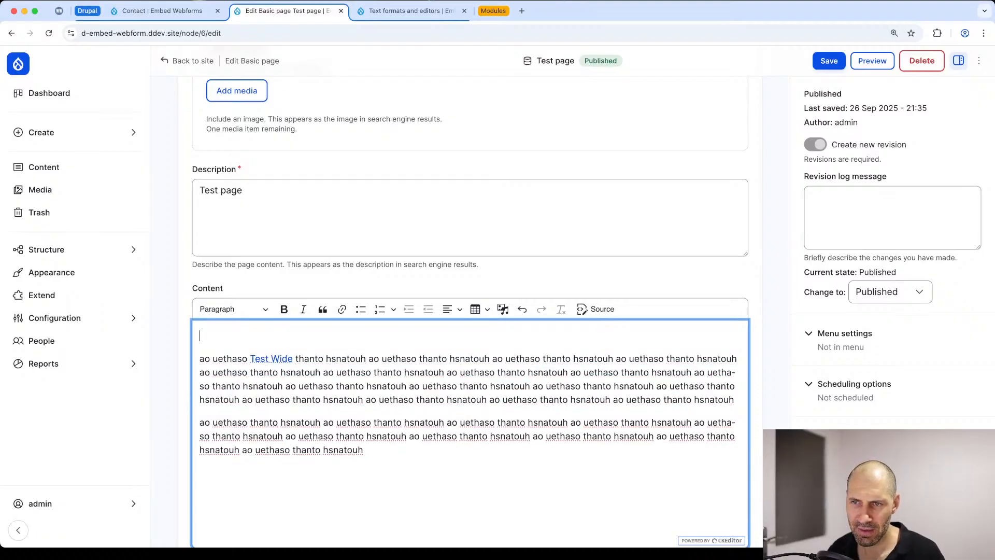
type("Webform link")
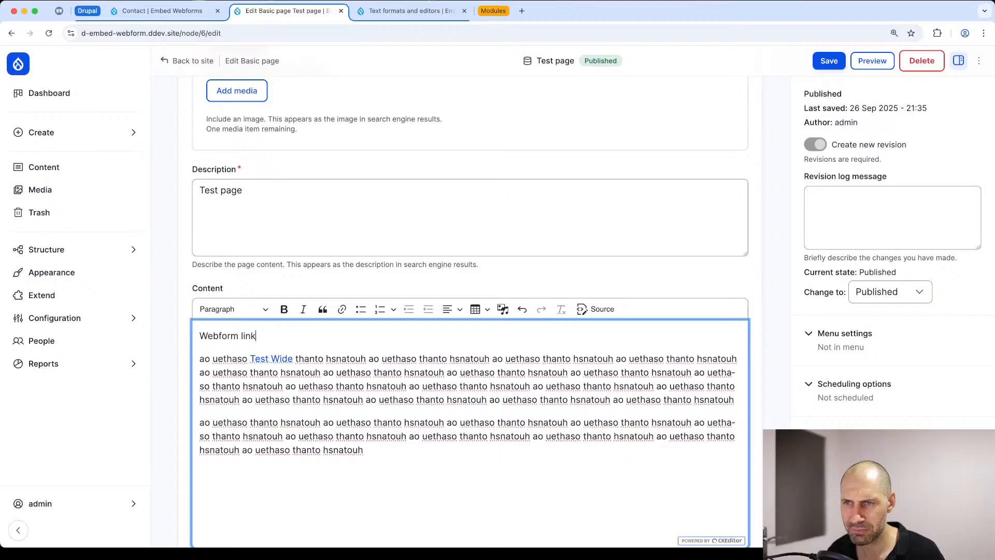
key("shift+Home")
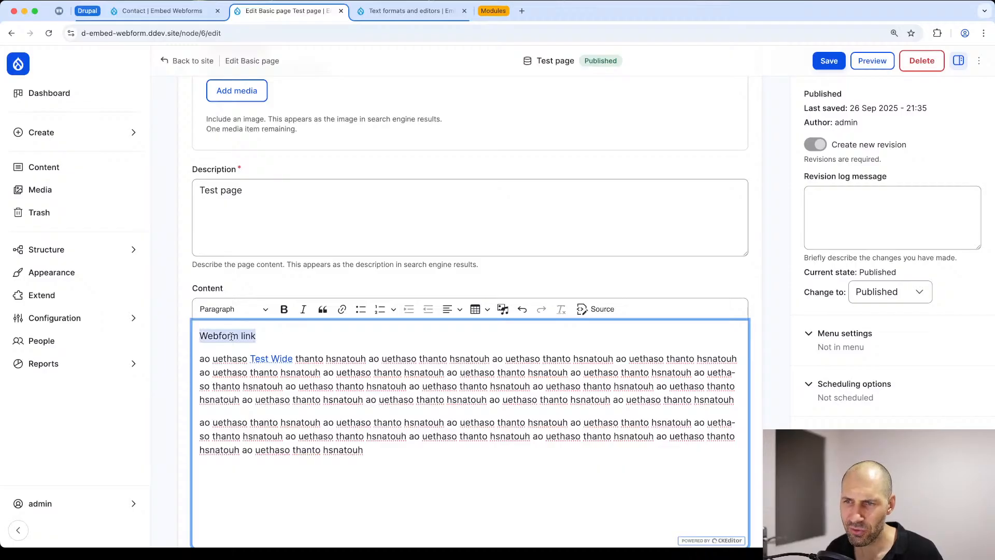
left_click(342, 309)
type("/")
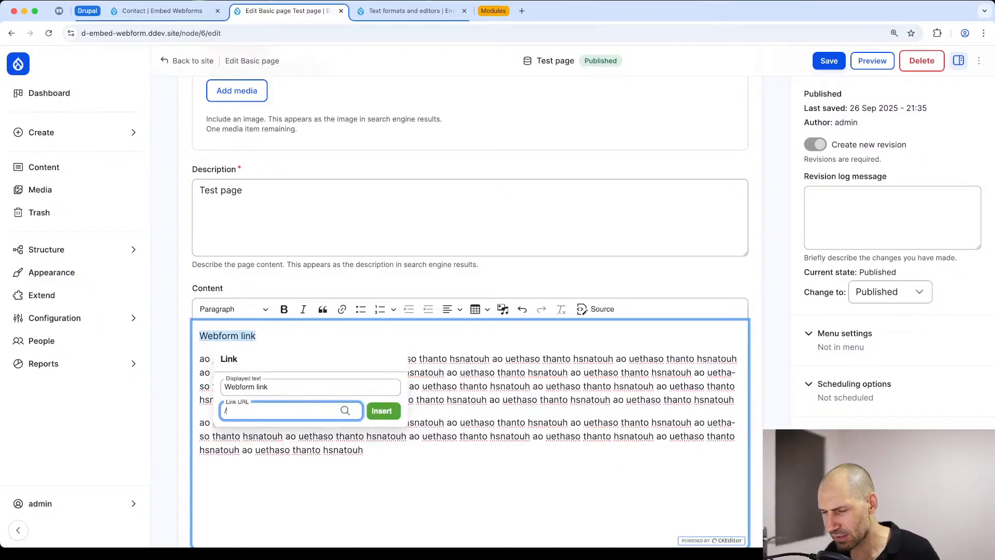
type("contact-us-form")
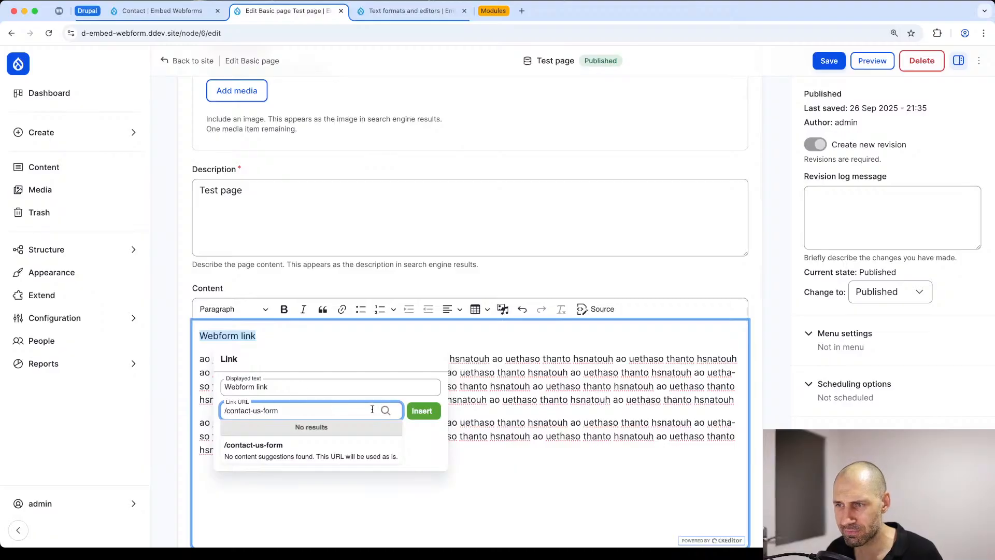
key("Return")
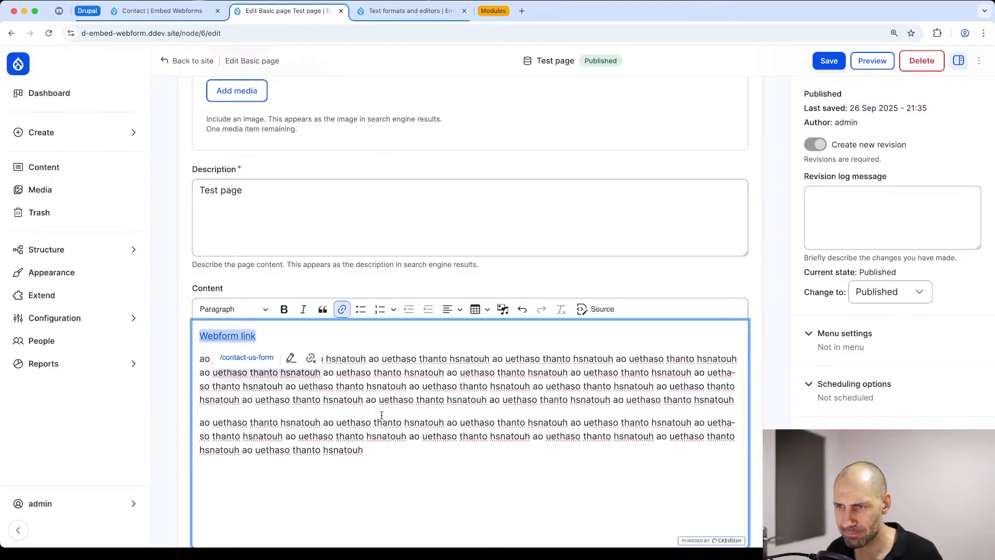
Step: Compare the new link with the Test Wide link's dialog classes in the HTML source, and save the Test page
left_click(596, 310)
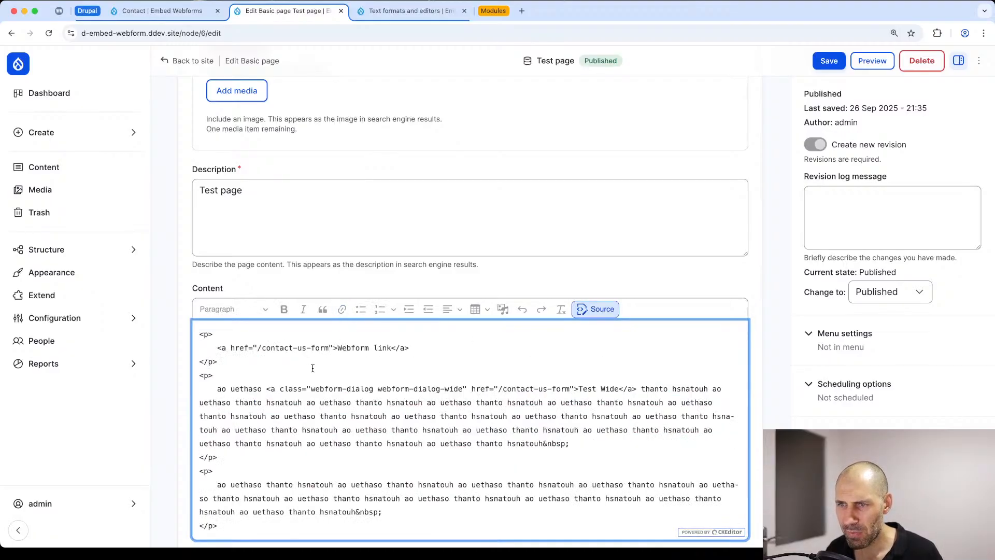
left_click_drag(462, 388, 313, 388)
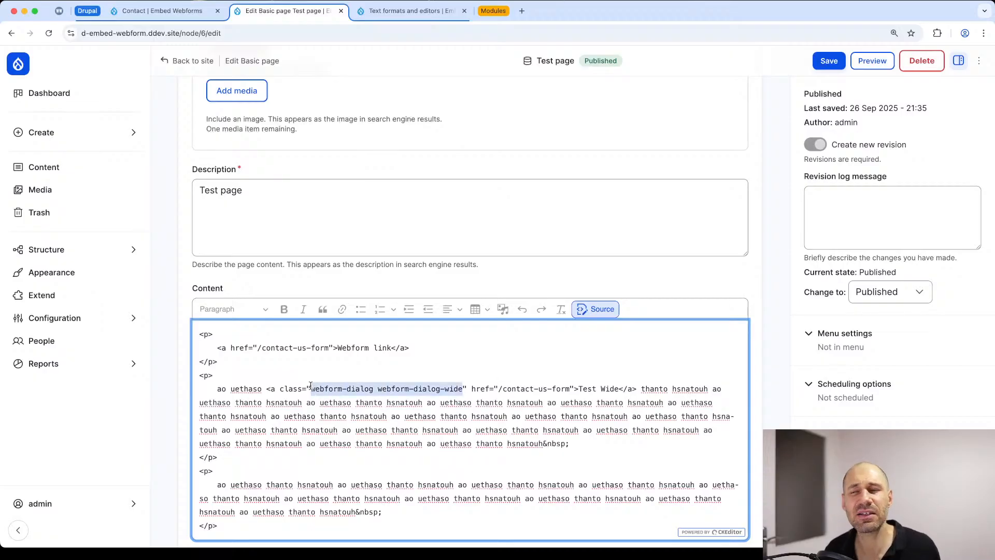
left_click(613, 309)
left_click(829, 61)
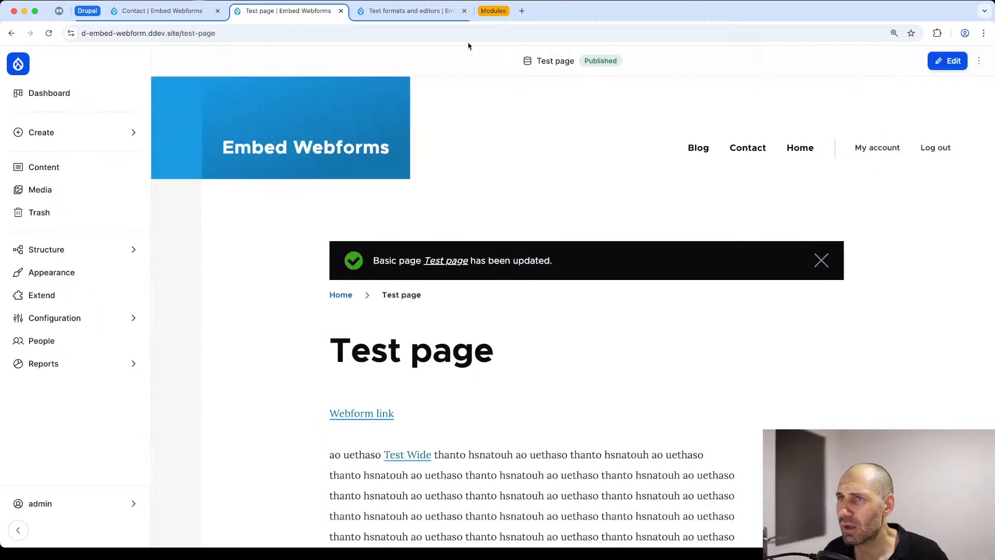
Step: Review the Editor Advanced link project page for its supported link attributes, release 2.3.1 compatibility and Composer install command
left_click(482, 17)
left_click(793, 12)
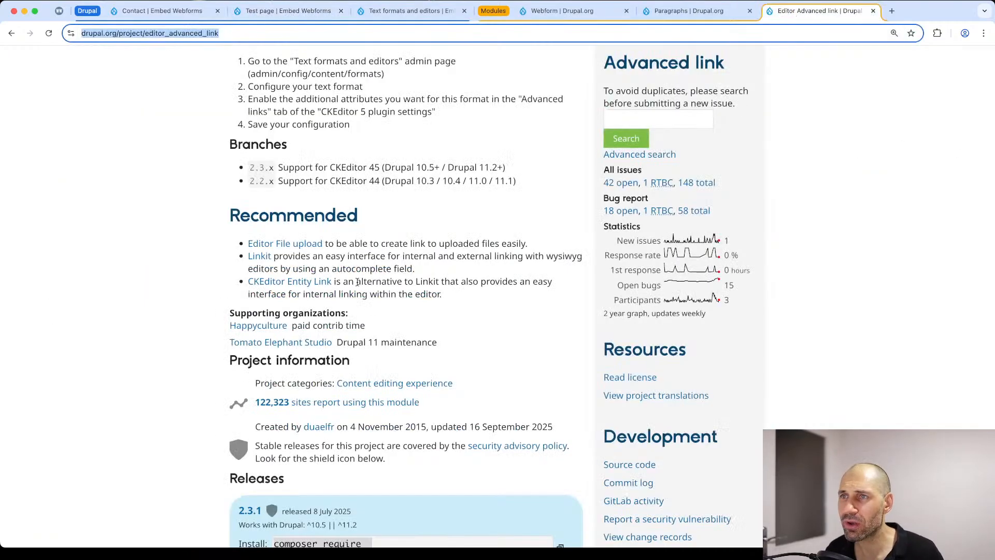
scroll(355, 282, "up", 10)
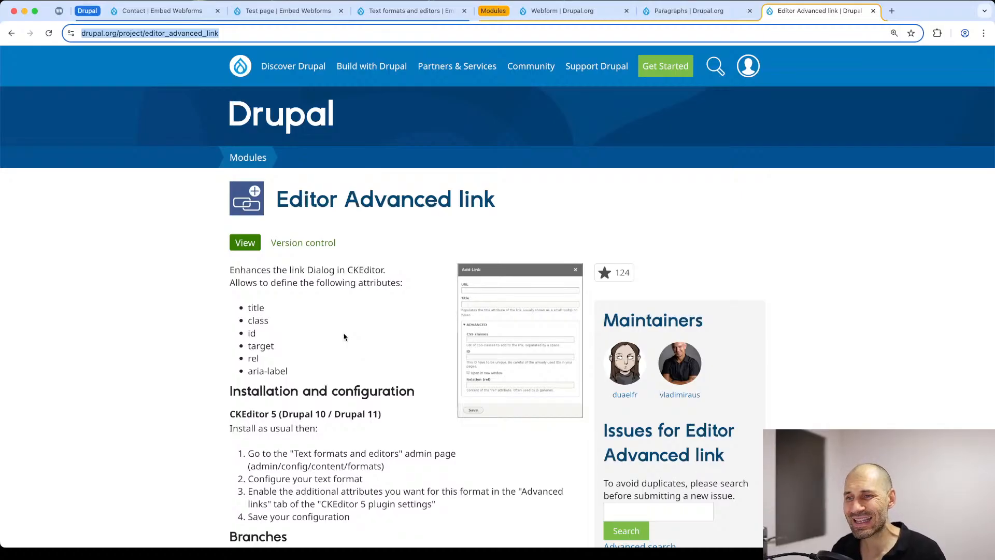
scroll(342, 369, "down", 10)
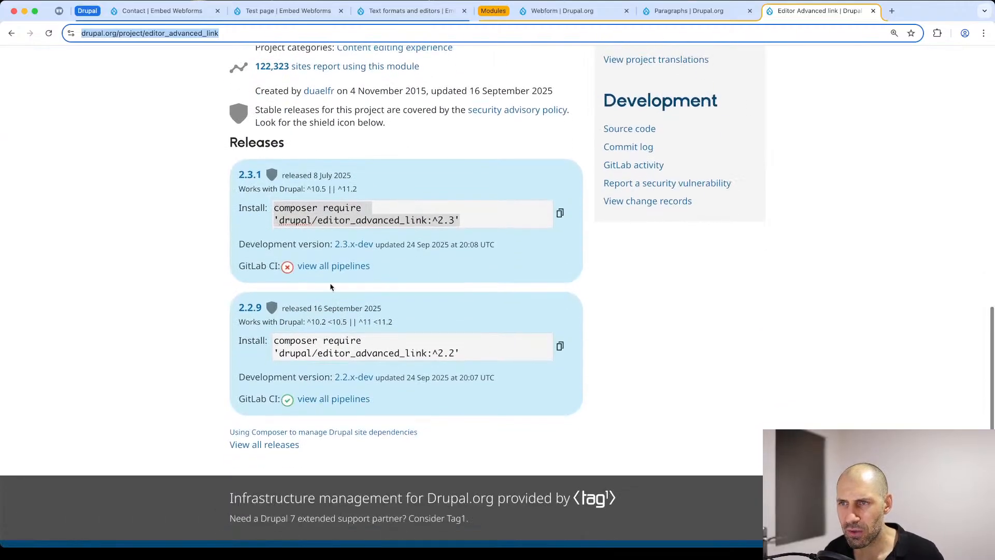
left_click(517, 223)
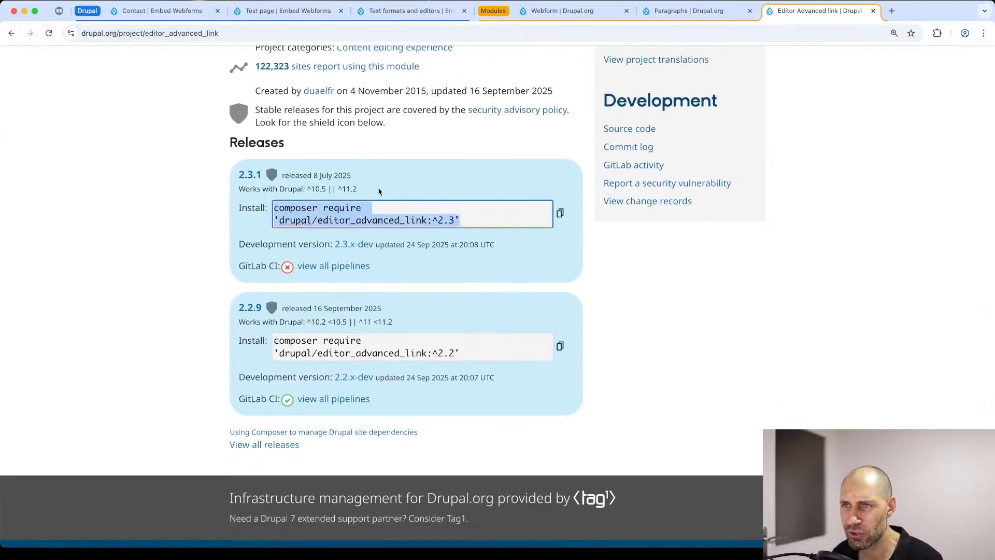
left_click_drag(378, 192, 237, 183)
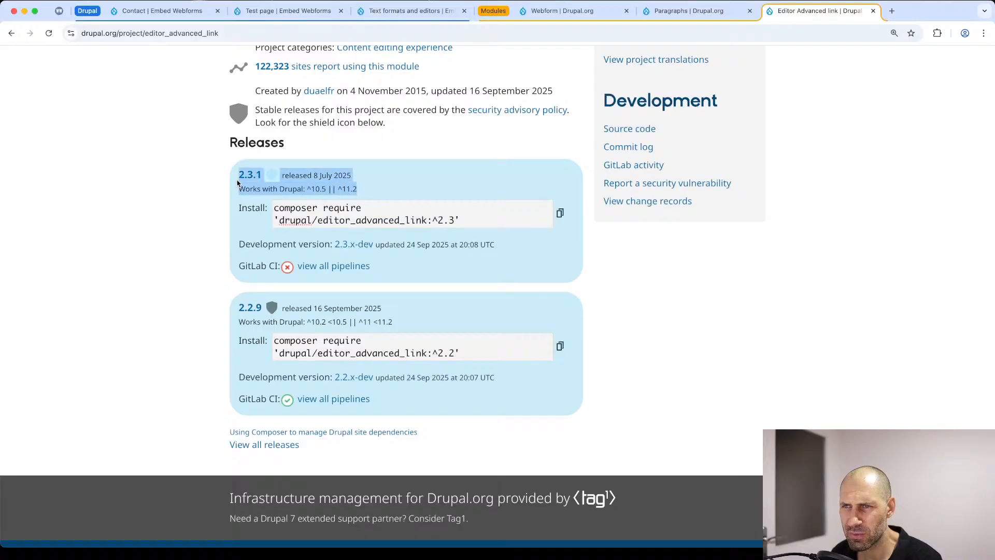
left_click(239, 183)
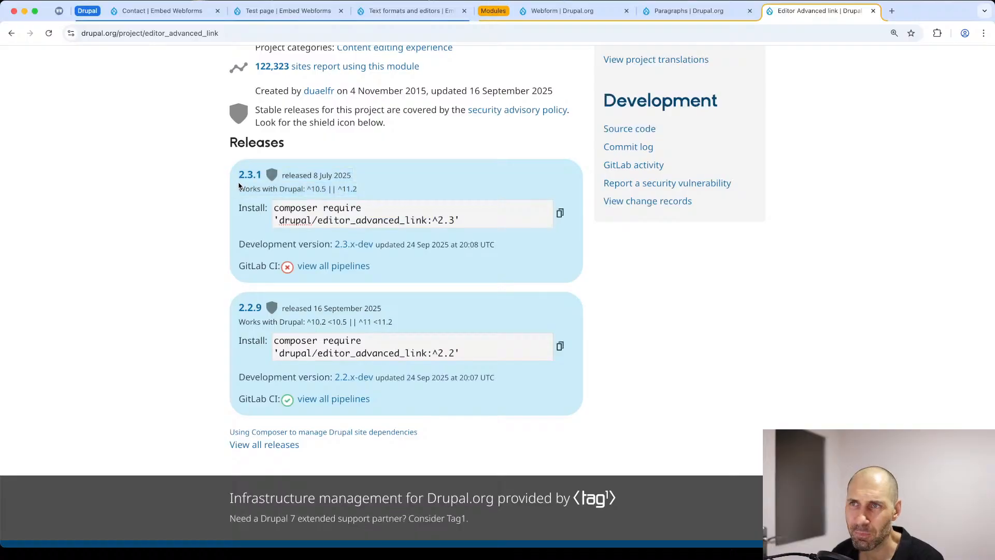
Step: Open the site's Extend page in a new tab, filter the modules by "editor" and install Editor Advanced Link
left_click(133, 16)
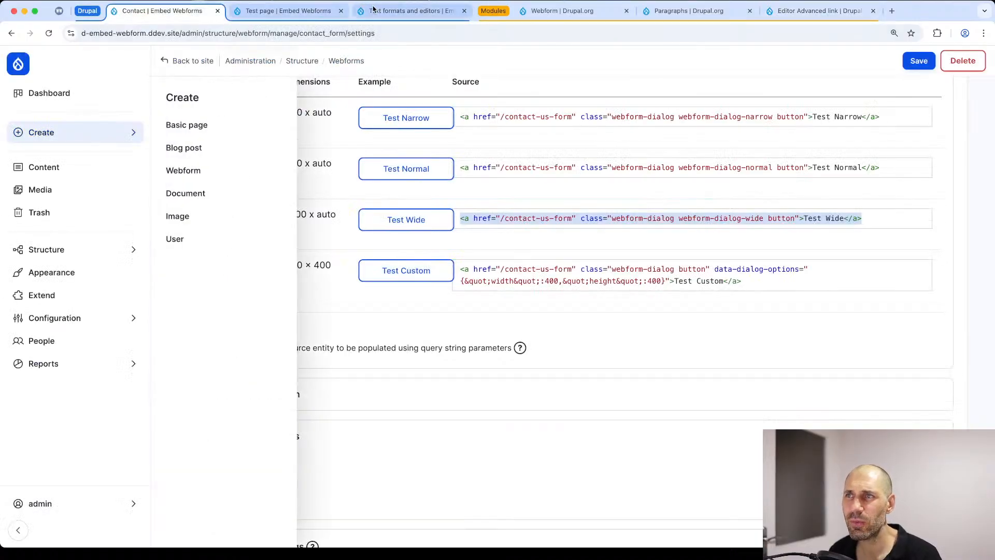
left_click(83, 295, "super")
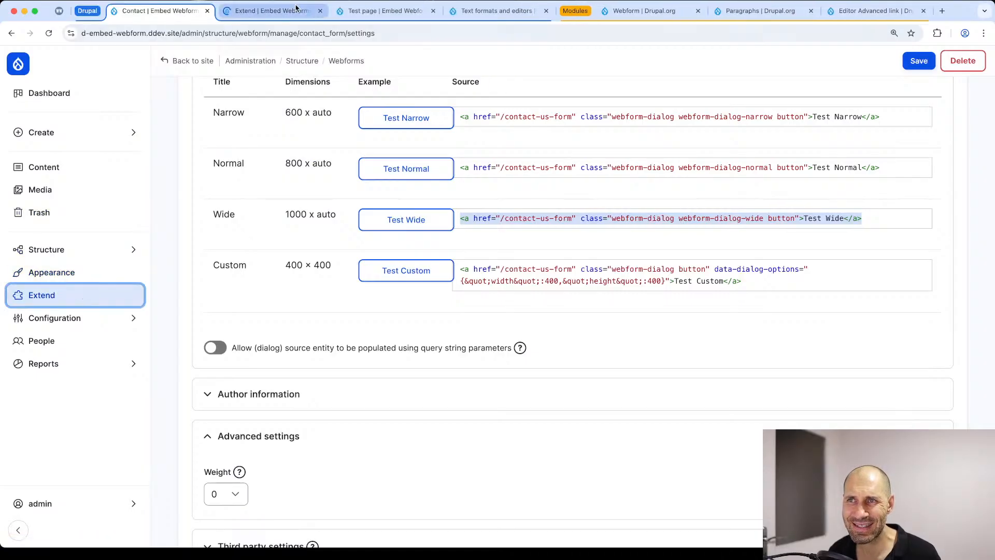
left_click(289, 11)
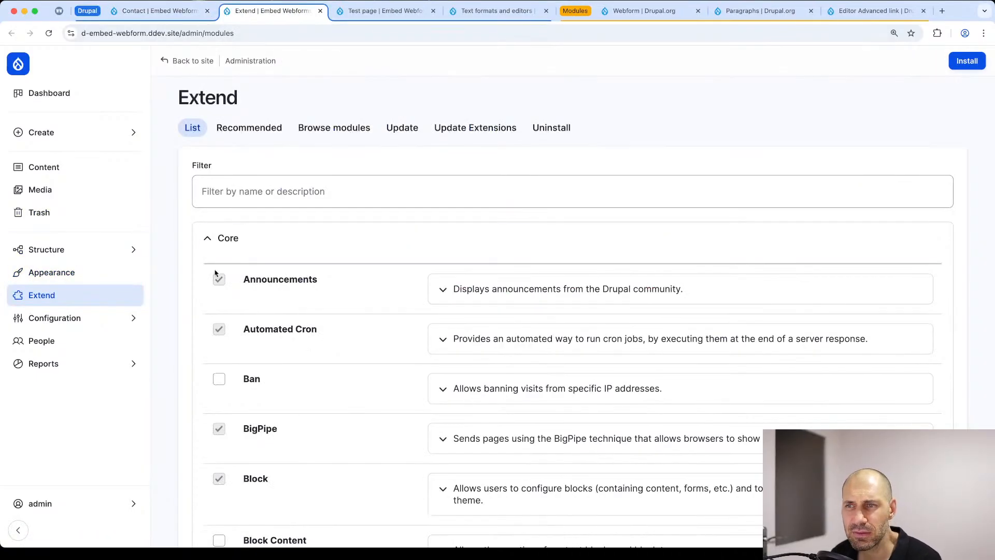
left_click(259, 193)
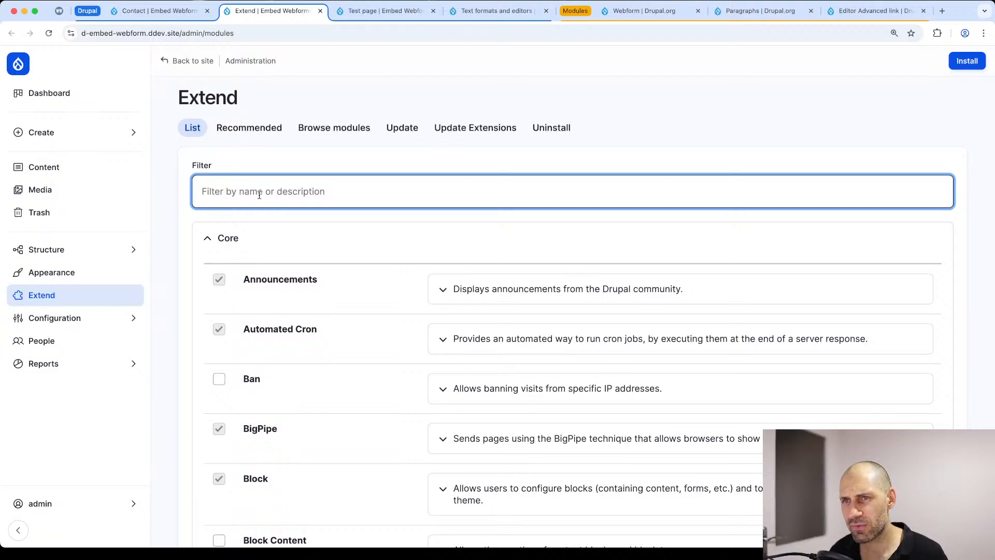
type("editor")
scroll(332, 397, "down", 1)
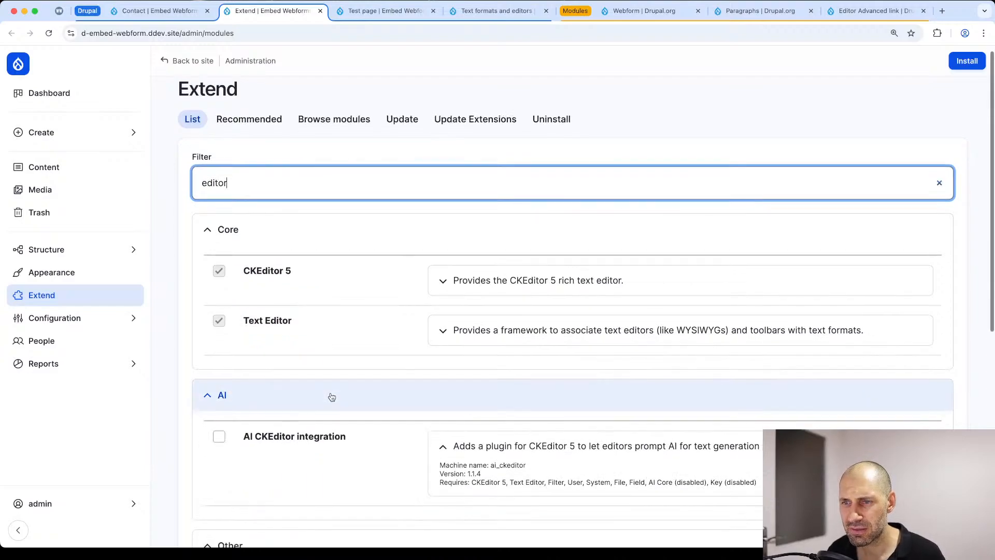
scroll(332, 397, "down", 7)
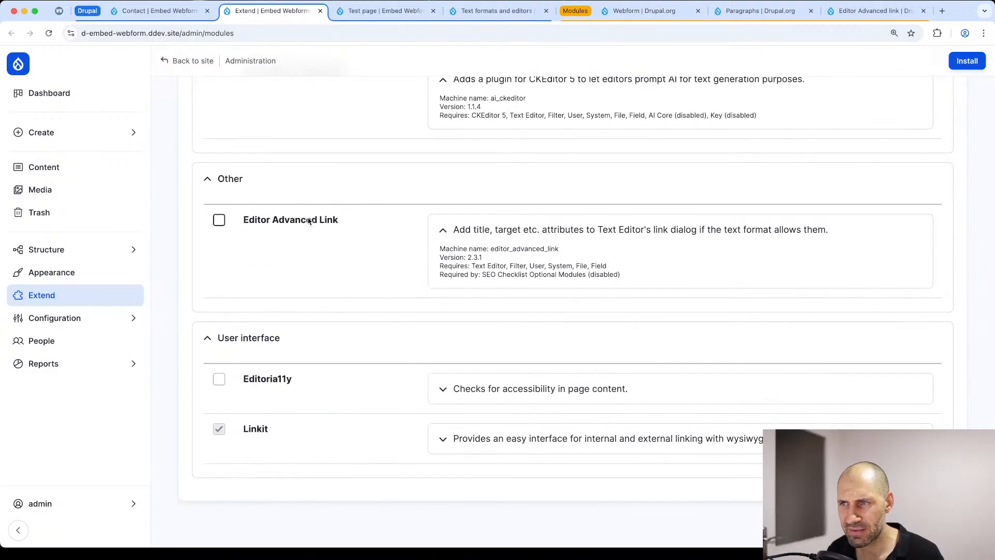
left_click(219, 220)
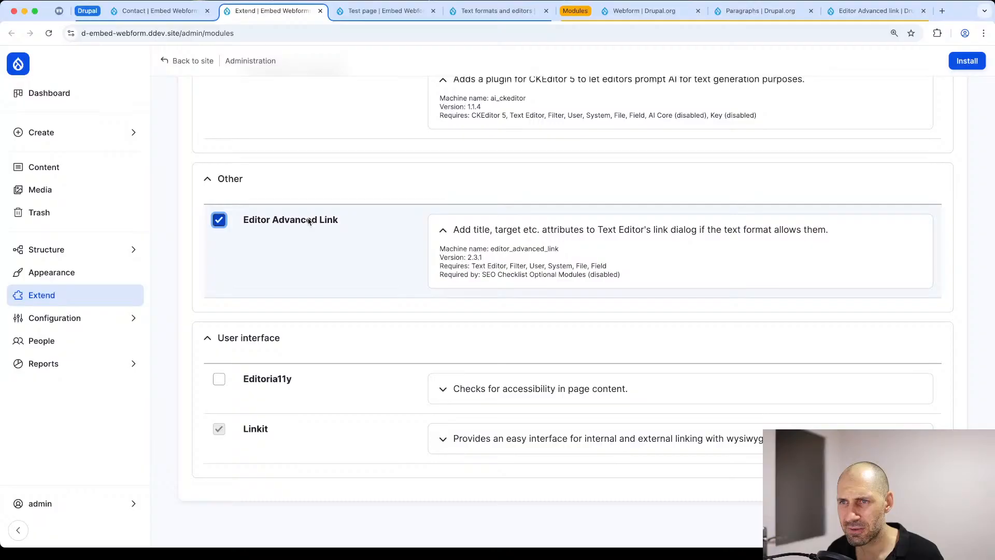
left_click(961, 69)
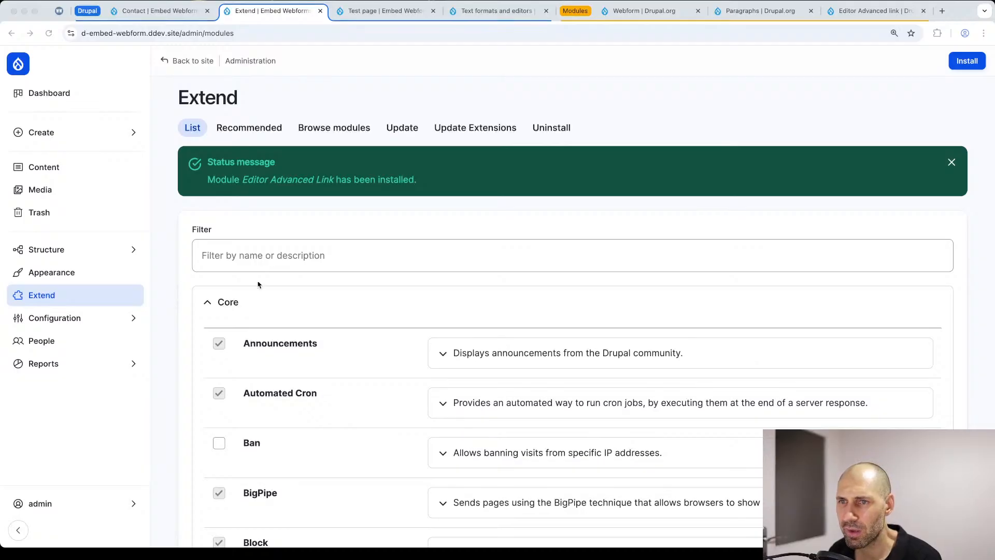
Step: Configure the Content text format and enable the CSS classes attribute in its advanced link settings
scroll(186, 296, "down", 4)
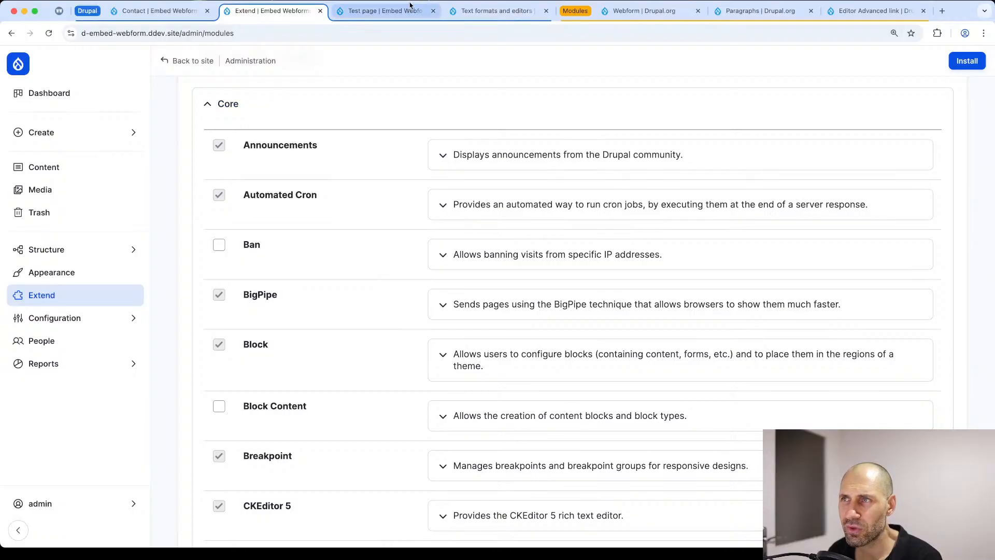
left_click(471, 13)
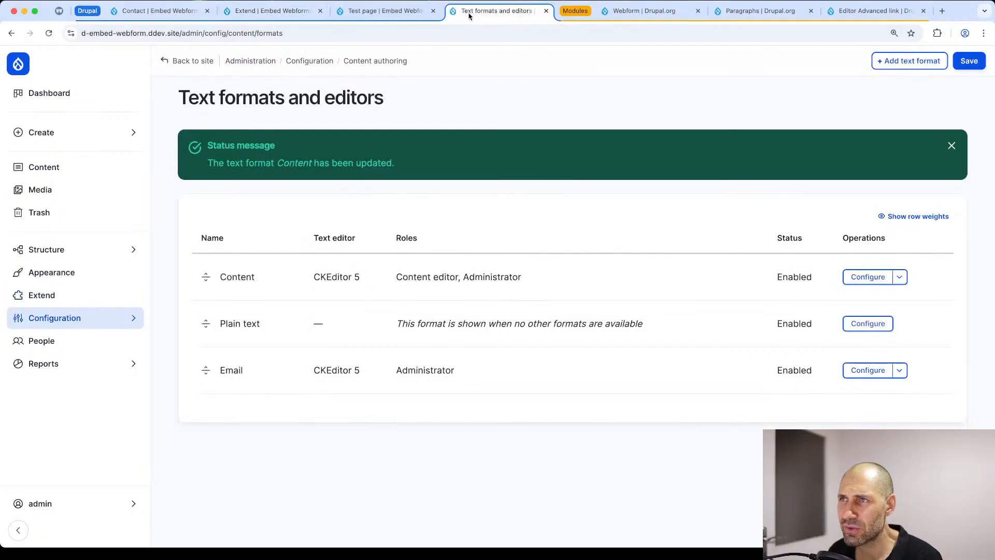
left_click(861, 276)
scroll(174, 223, "down", 10)
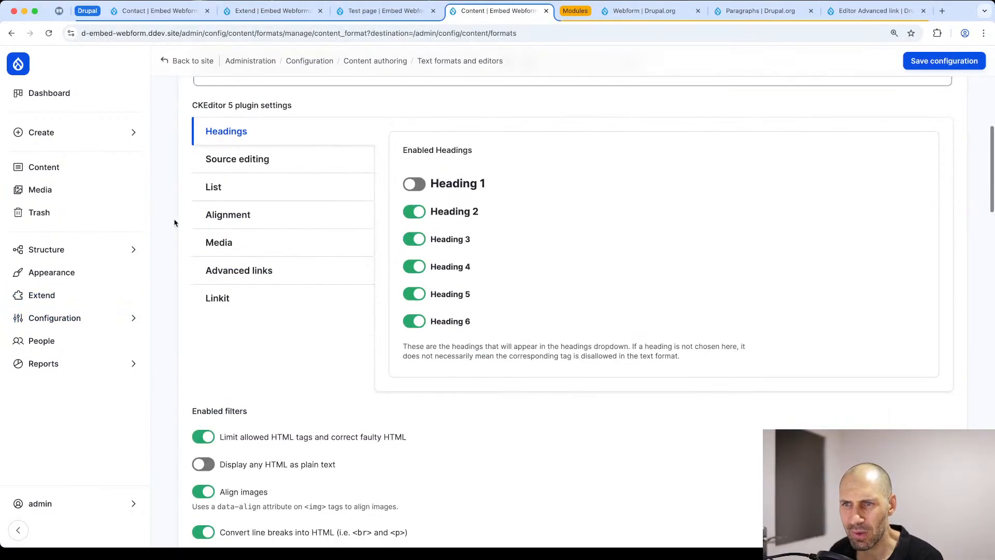
left_click(260, 269)
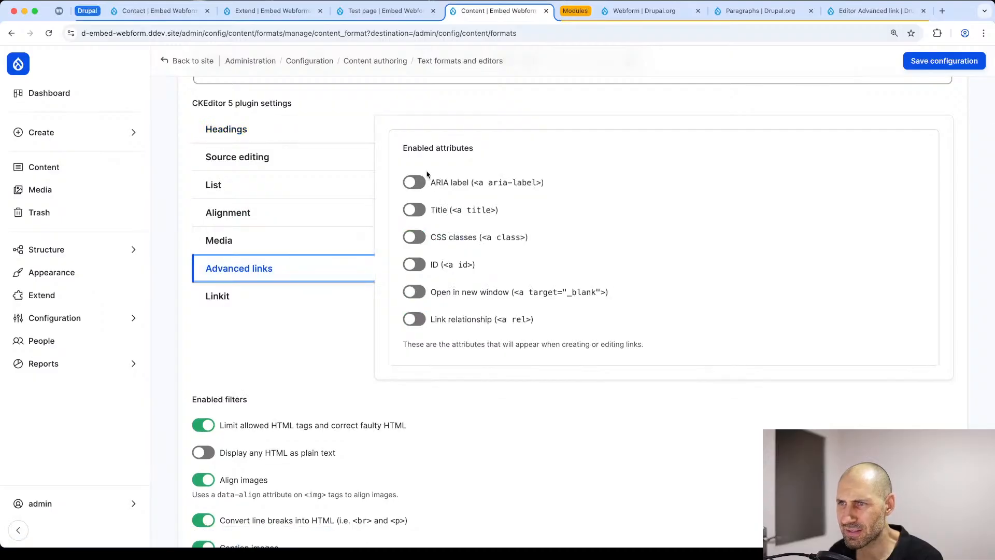
left_click(414, 237)
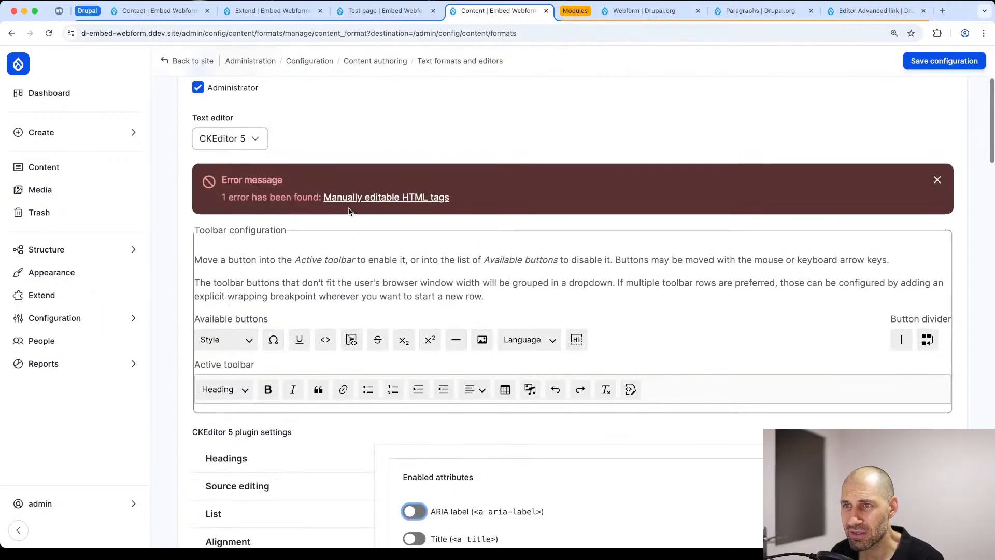
scroll(291, 223, "down", 6)
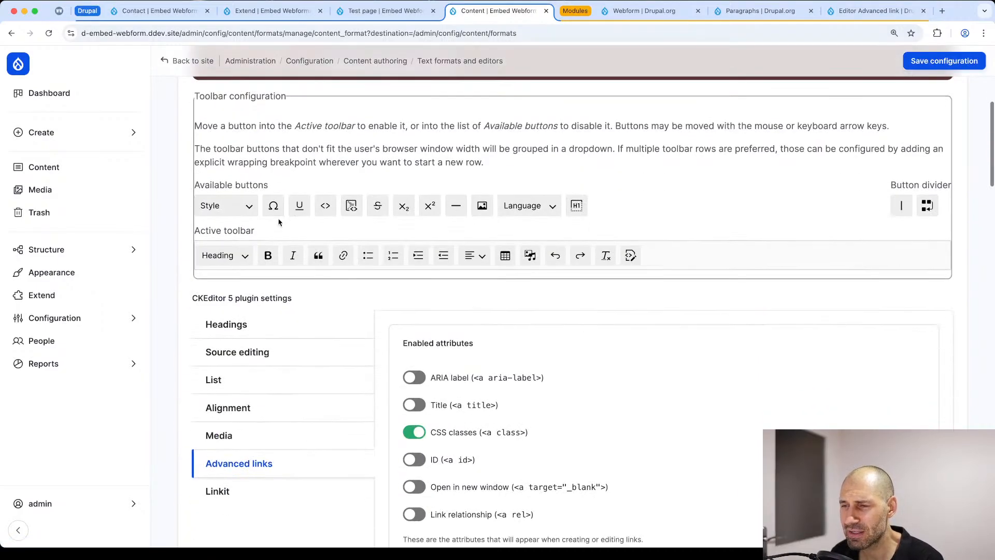
Step: Review the manually editable HTML tags in the Content text format's Source editing settings
scroll(389, 243, "down", 4)
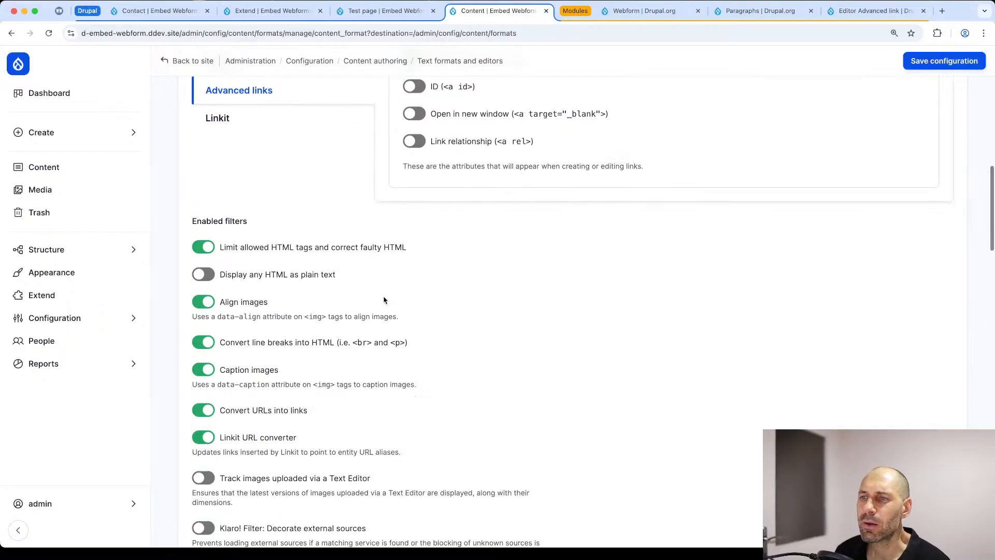
scroll(344, 275, "up", 4)
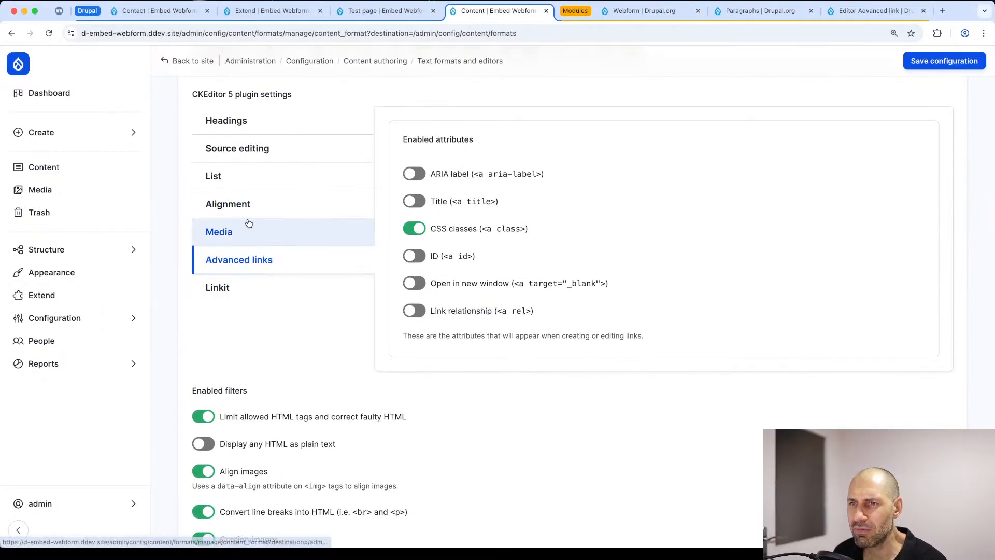
left_click(245, 163)
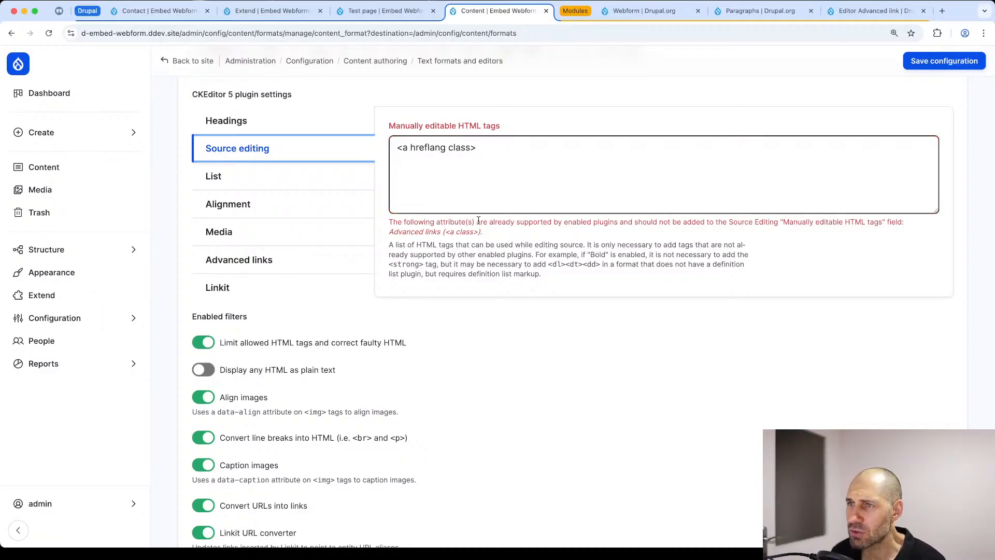
Step: Examine the allowed HTML tags of the Limit allowed HTML tags filter, searching for "<a" to check the link tag's class attribute
scroll(459, 281, "down", 15)
scroll(458, 281, "down", 15)
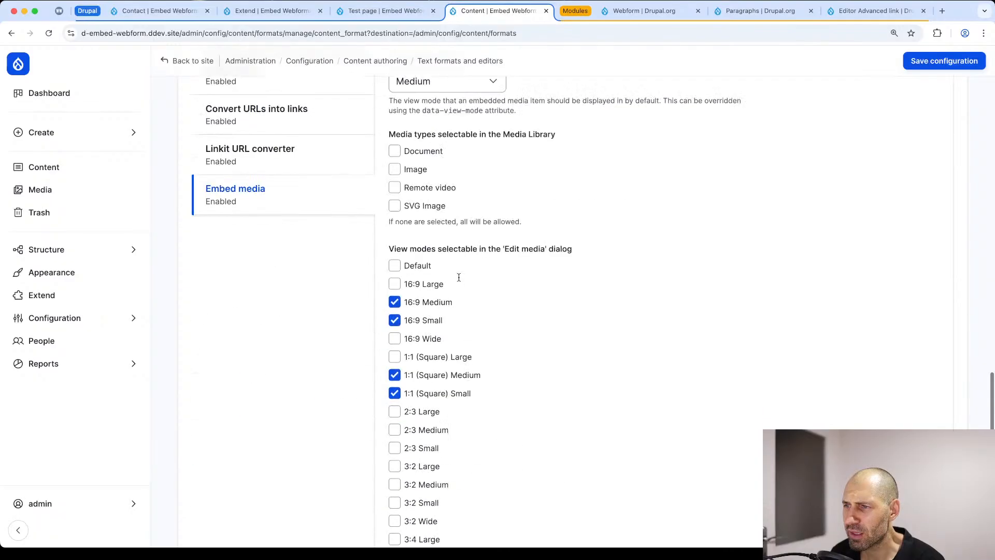
scroll(456, 278, "up", 5)
left_click(280, 106)
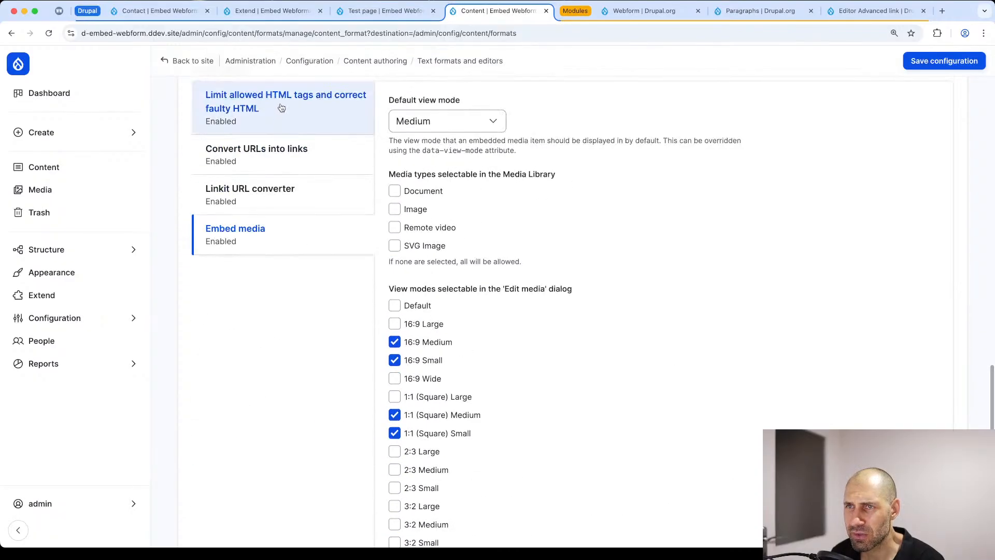
scroll(470, 238, "up", 3)
left_click(424, 298)
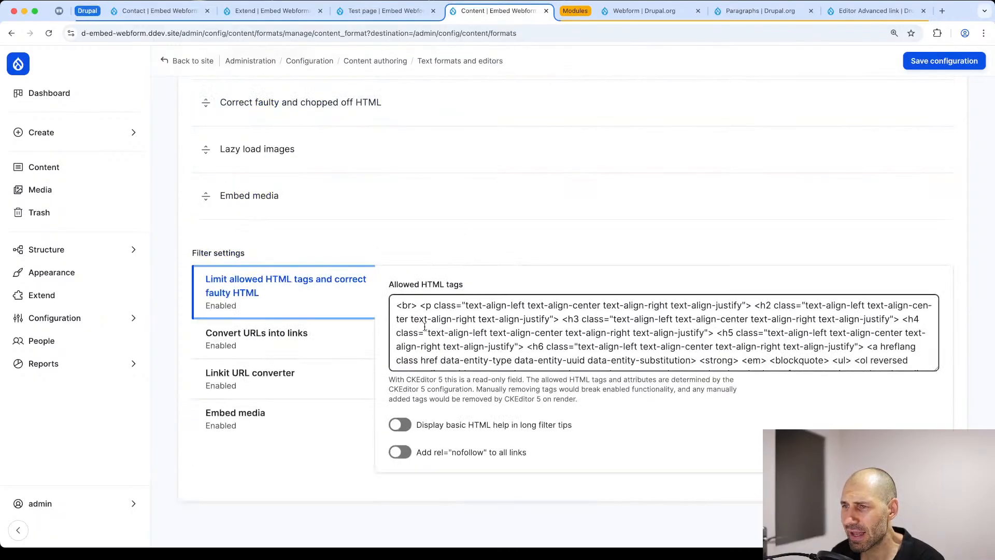
left_click_drag(936, 368, 935, 398)
left_click_drag(742, 357, 394, 269)
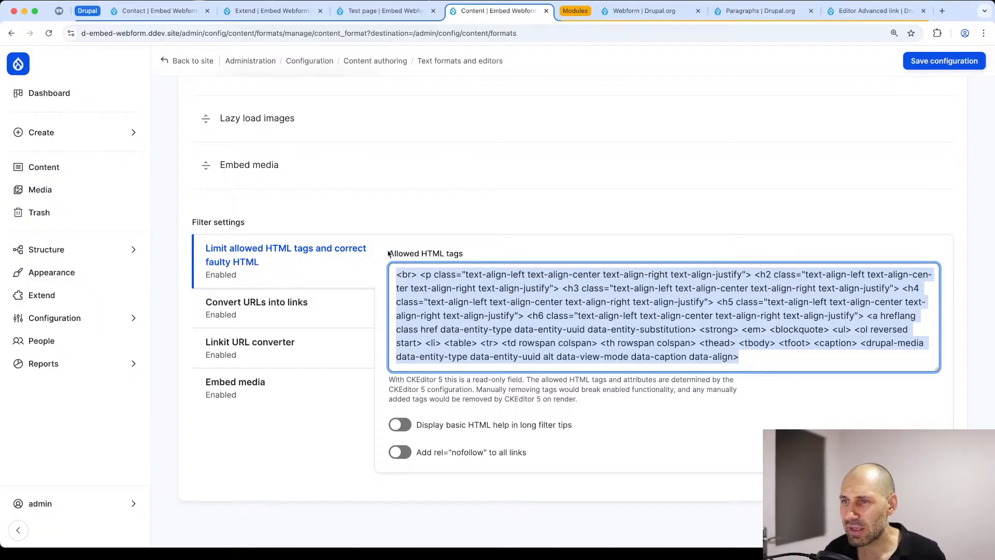
left_click(396, 276)
mouse_move(397, 276)
left_mouse_down()
mouse_move(772, 343)
mouse_move(769, 361)
mouse_move(399, 275)
left_mouse_up()
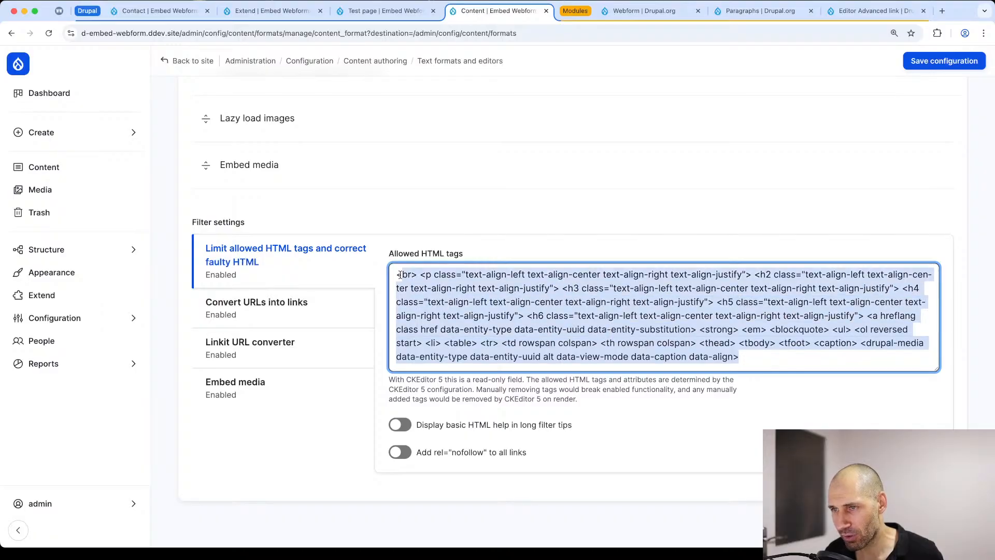
left_click(477, 291)
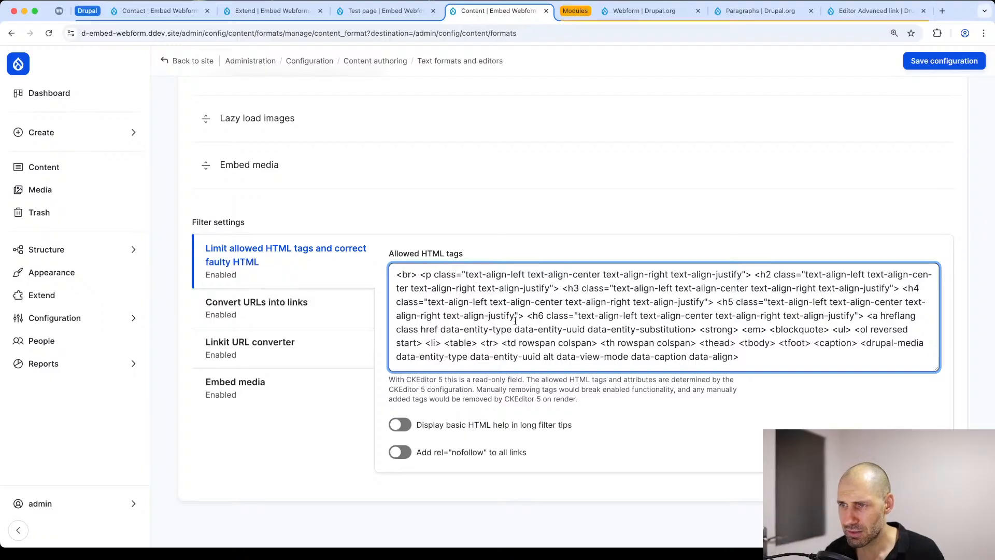
key("super+f")
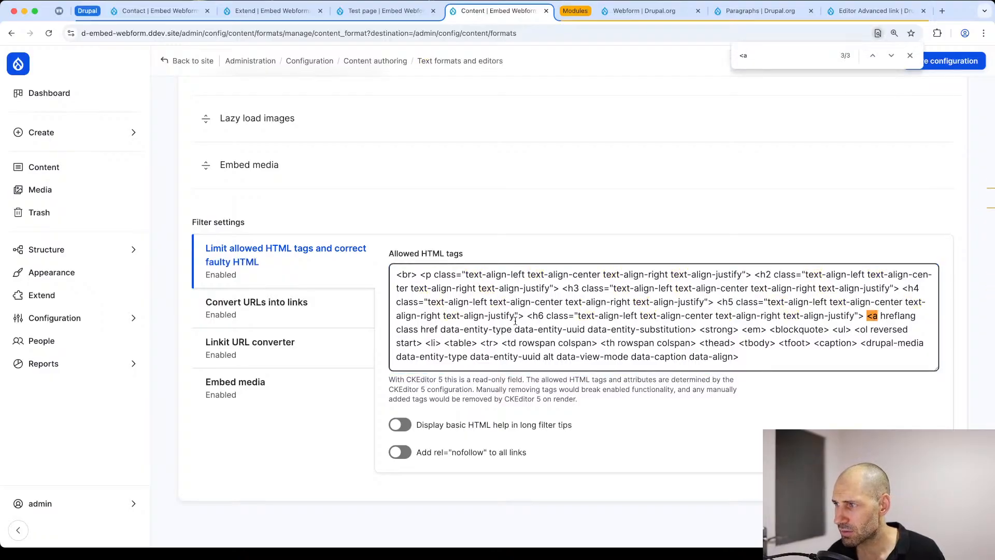
double_click(407, 331)
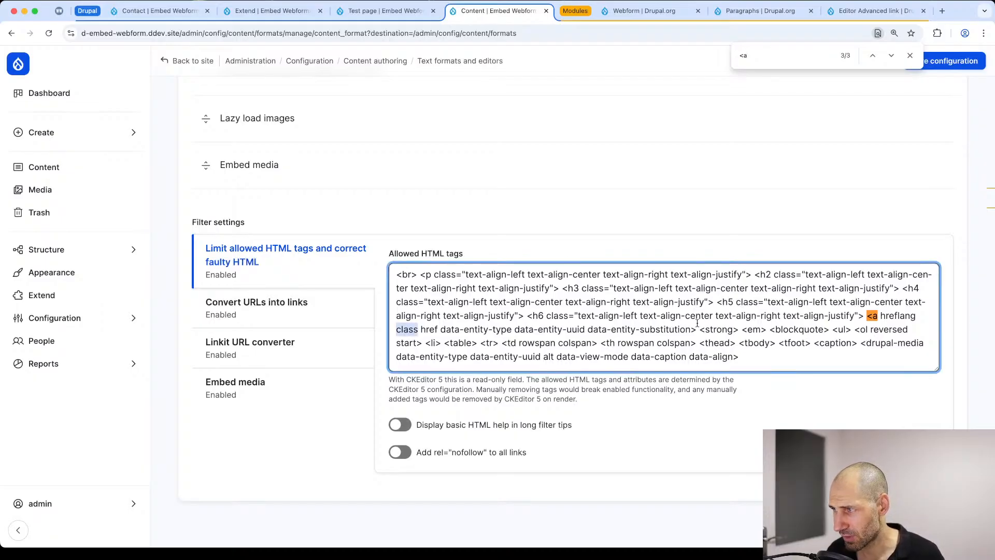
left_click_drag(687, 333, 394, 336)
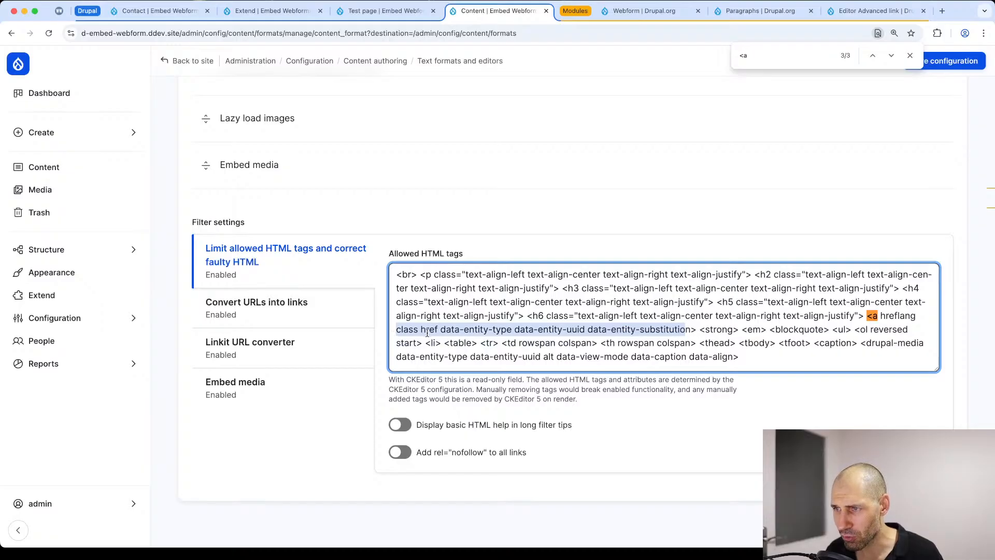
Step: Remove the class attribute from the <a hreflang class> tag in the Source editing settings and save the text format
scroll(427, 333, "up", 15)
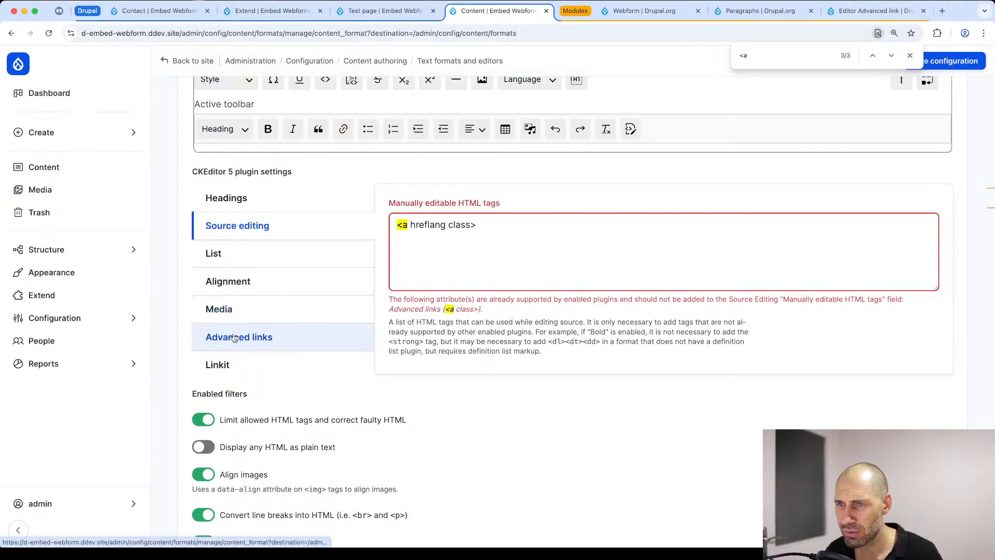
left_click(240, 337)
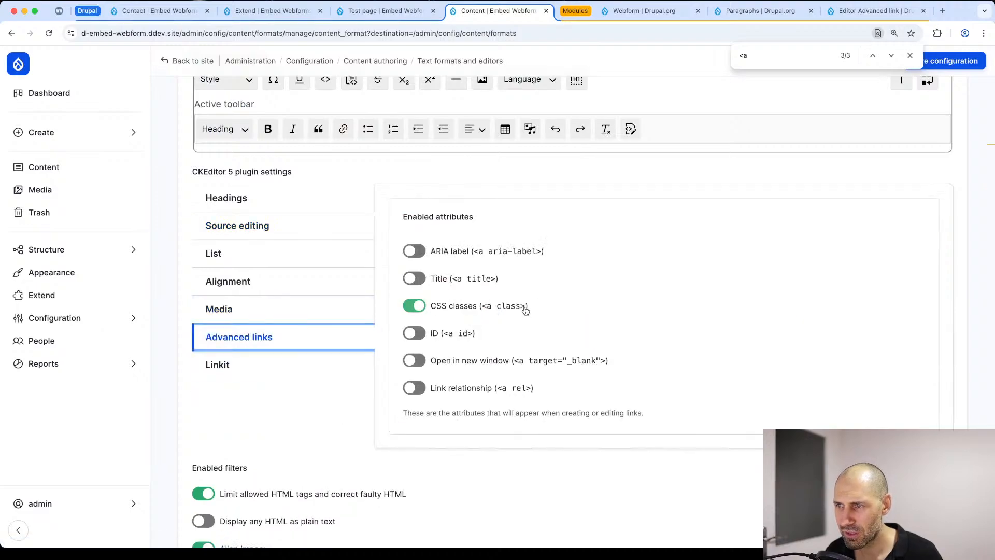
left_click(238, 225)
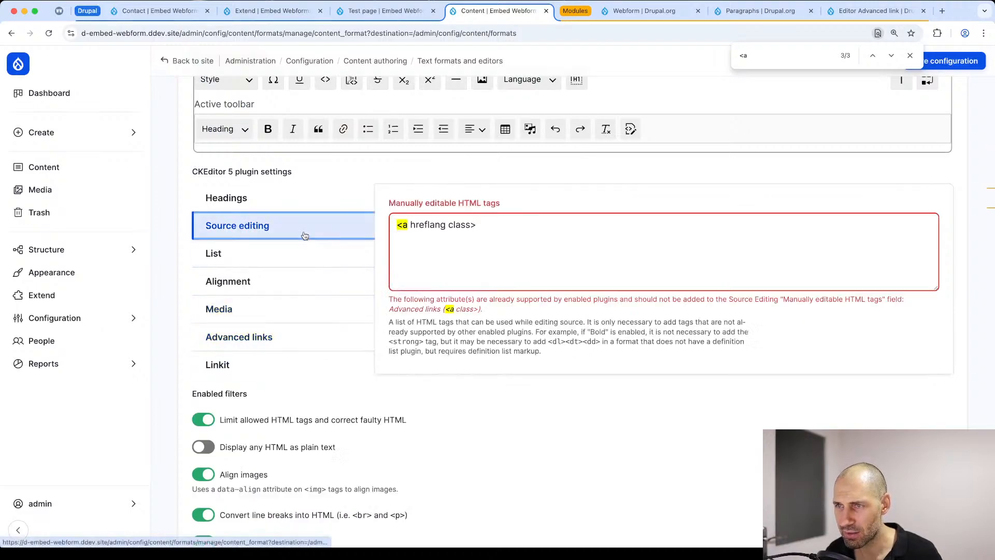
double_click(459, 224)
key("BackSpace")
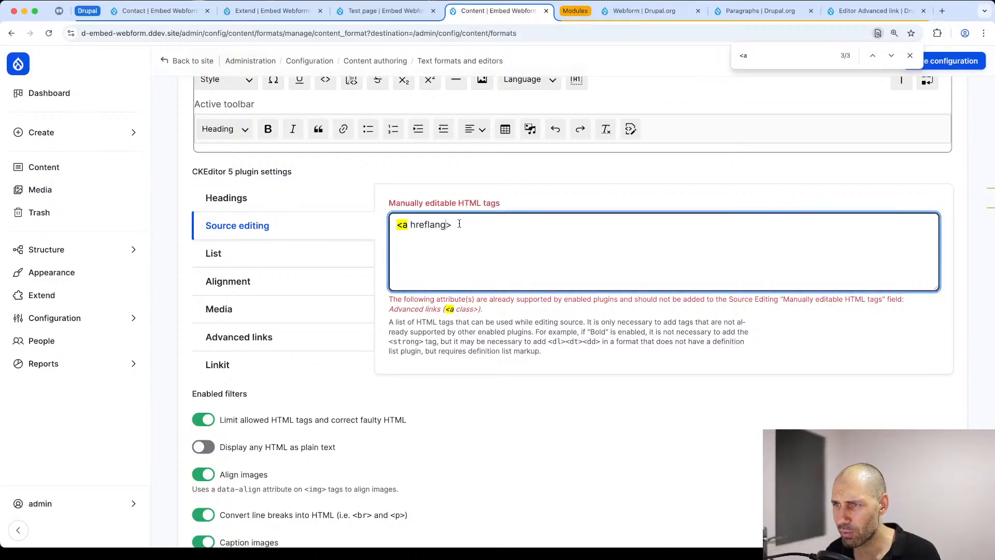
left_click(909, 56)
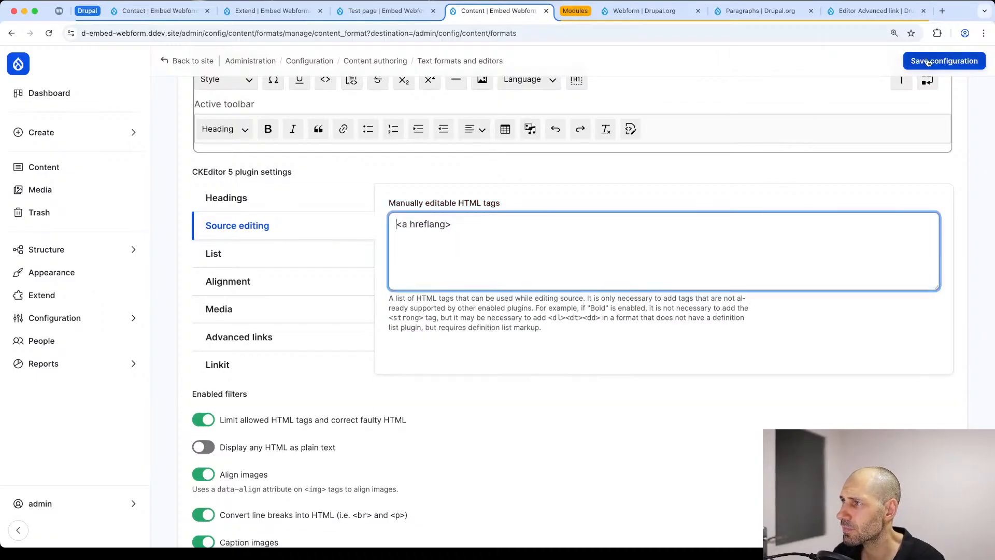
left_click(930, 63)
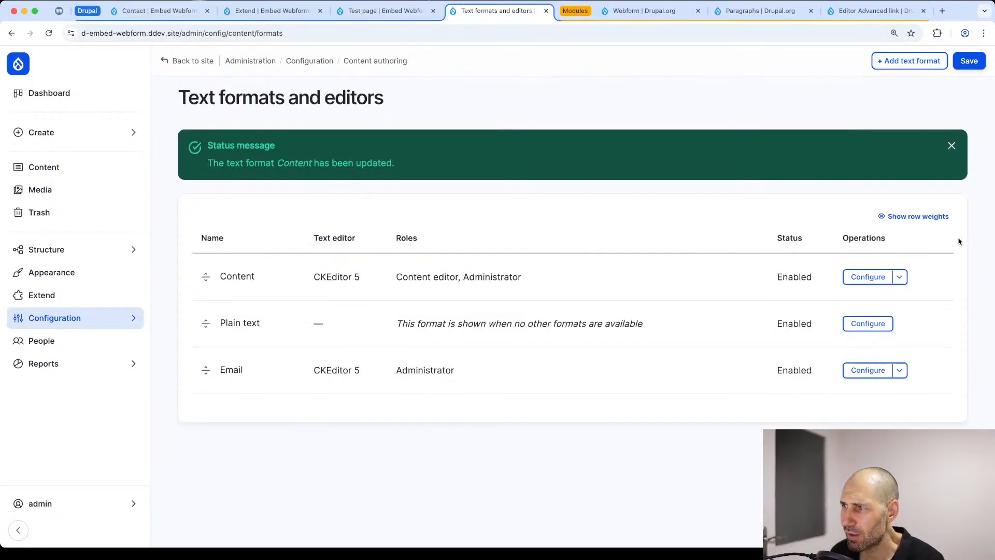
Step: Reopen the Content text format's configuration and show its Source editing settings
left_click(868, 276)
scroll(366, 337, "down", 5)
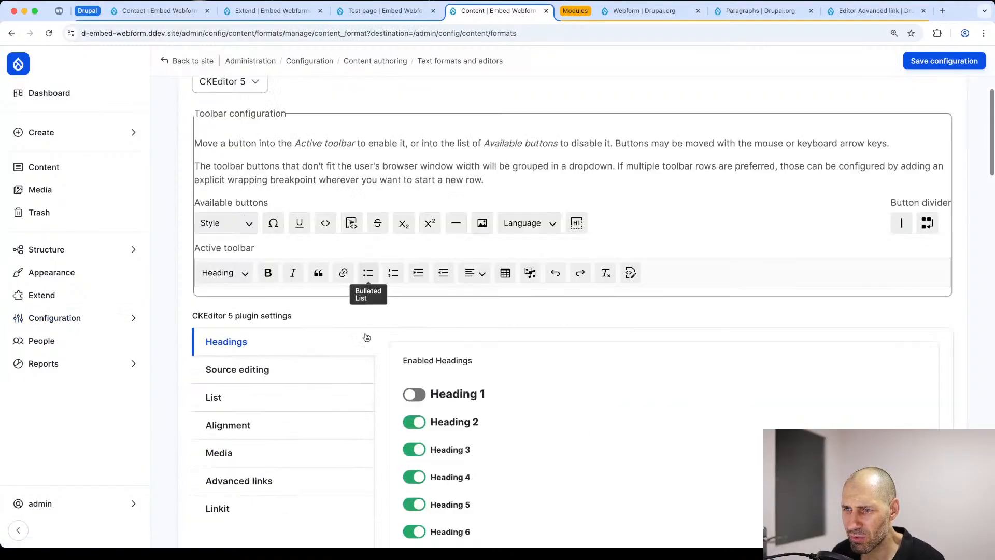
scroll(366, 337, "down", 2)
left_click(263, 282)
Step: Search the text format configuration for "hreflang" and check whether the filter's allowed HTML tags include it
double_click(442, 282)
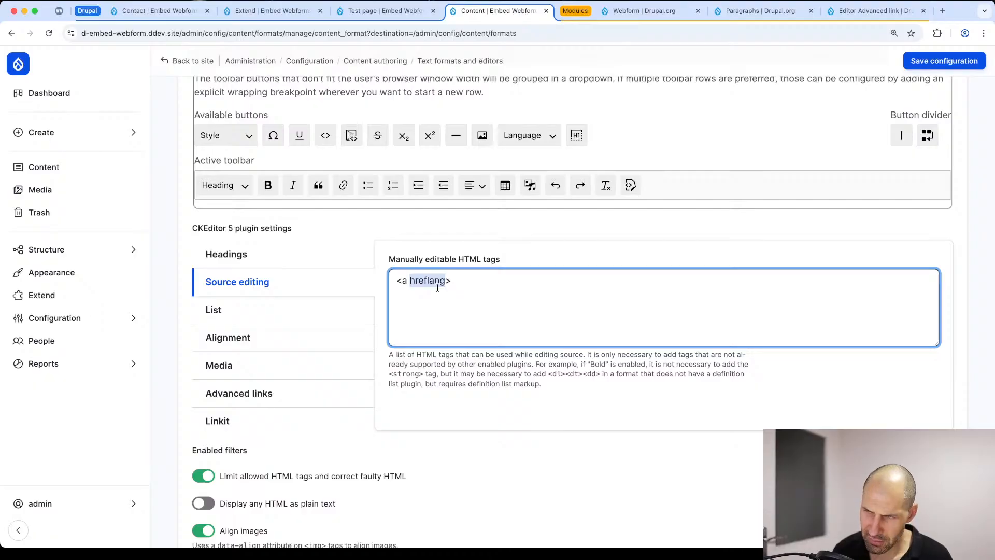
key("super+f")
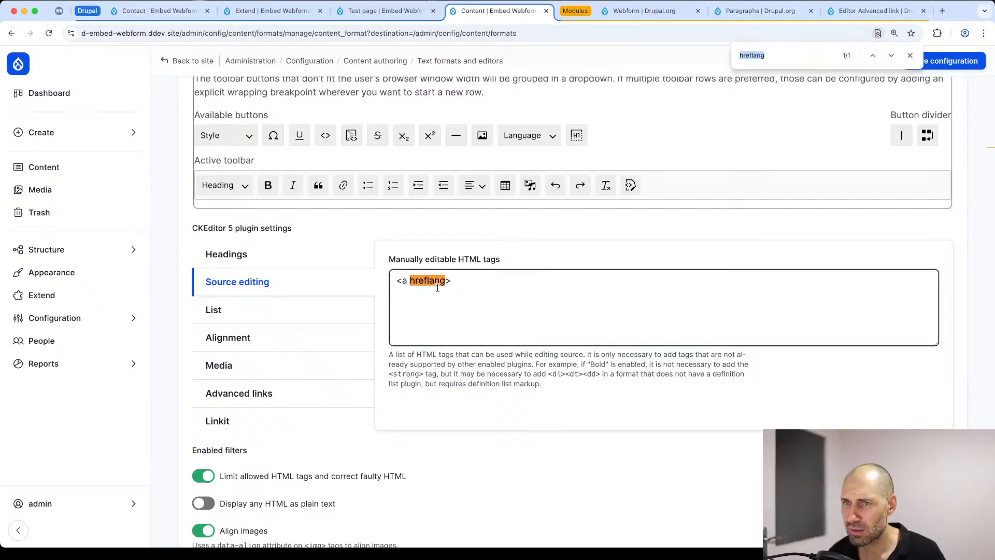
scroll(438, 288, "down", 20)
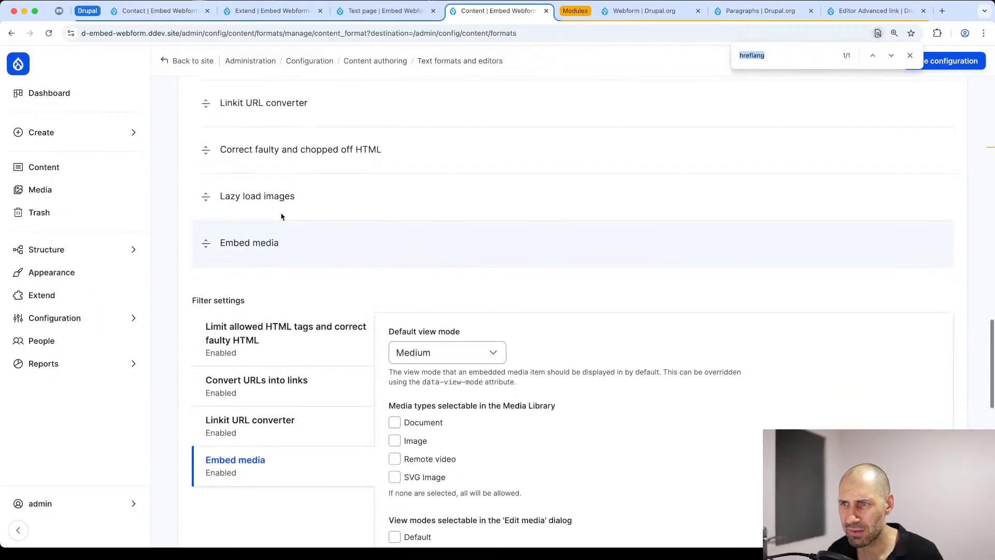
left_click(290, 337)
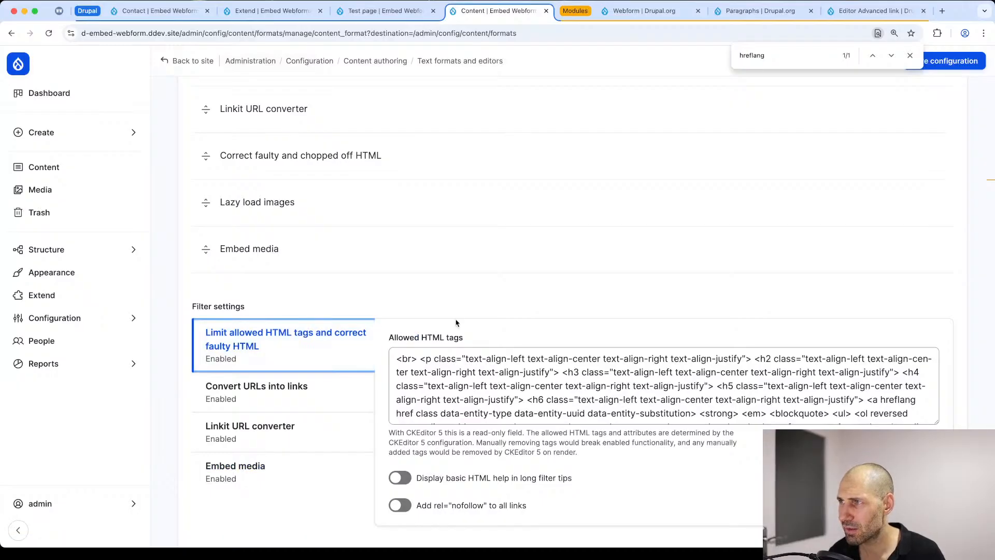
key("super+f")
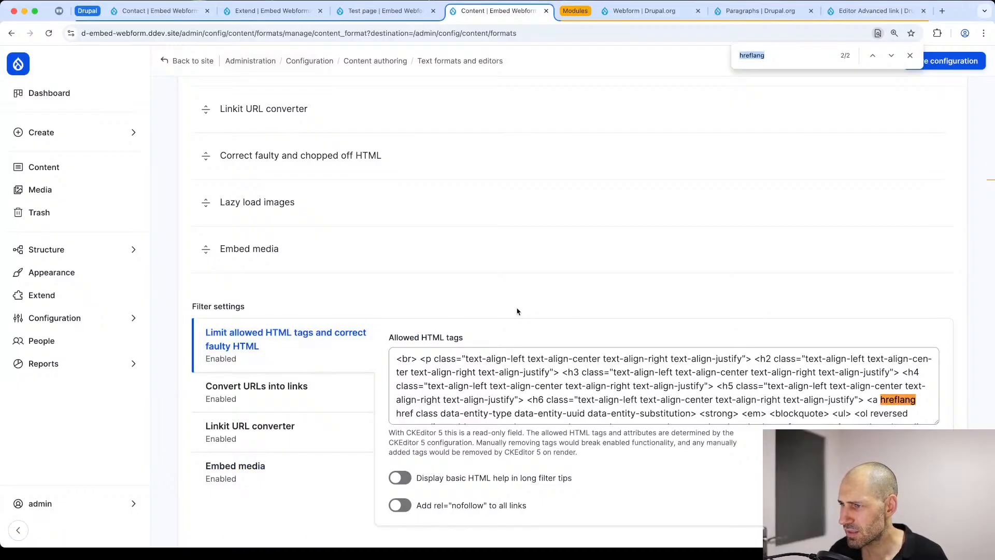
scroll(518, 308, "down", 1)
scroll(909, 347, "up", 15)
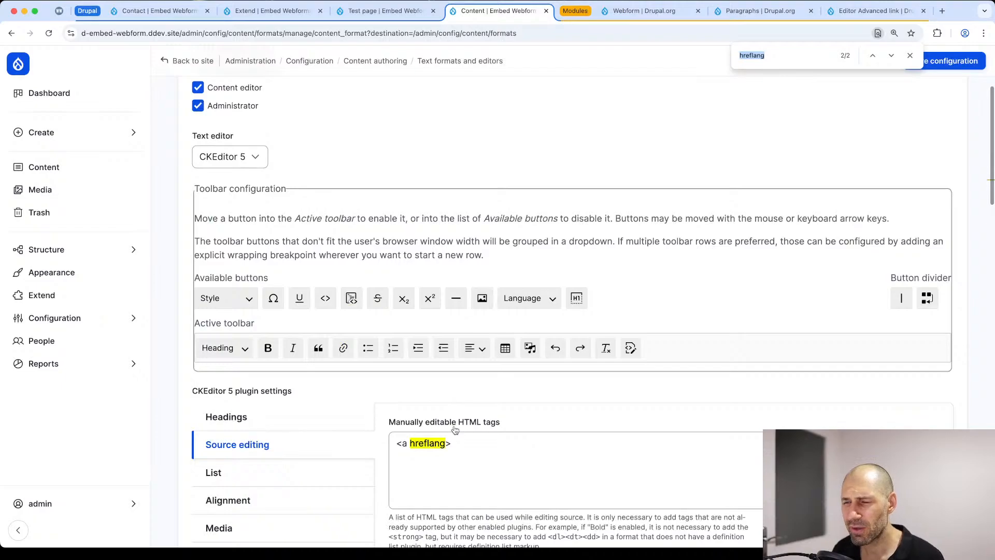
Step: Clear the <a hreflang> entry from the manually editable HTML tags and save the Content text format
left_click(459, 447)
left_click_drag(478, 449, 365, 445)
key("BackSpace")
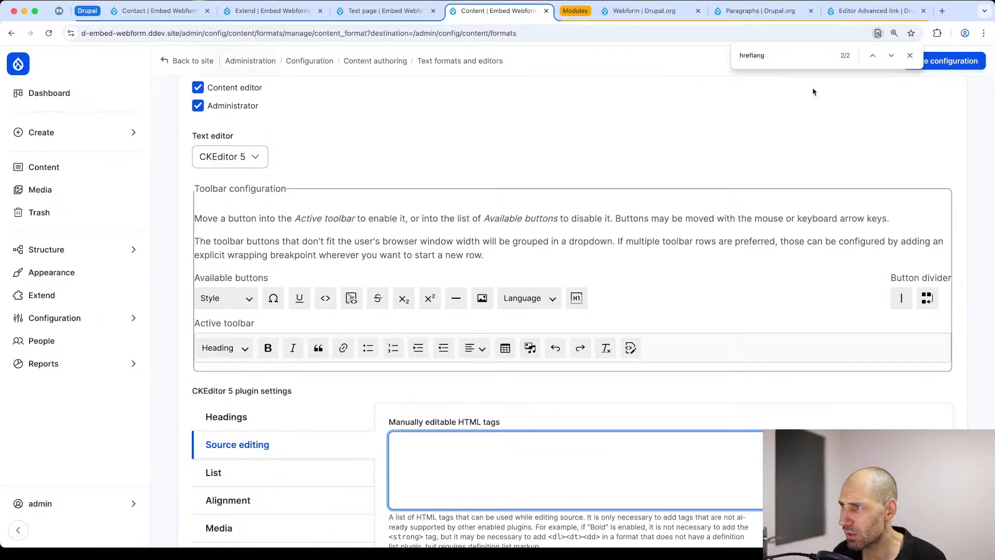
left_click(909, 56)
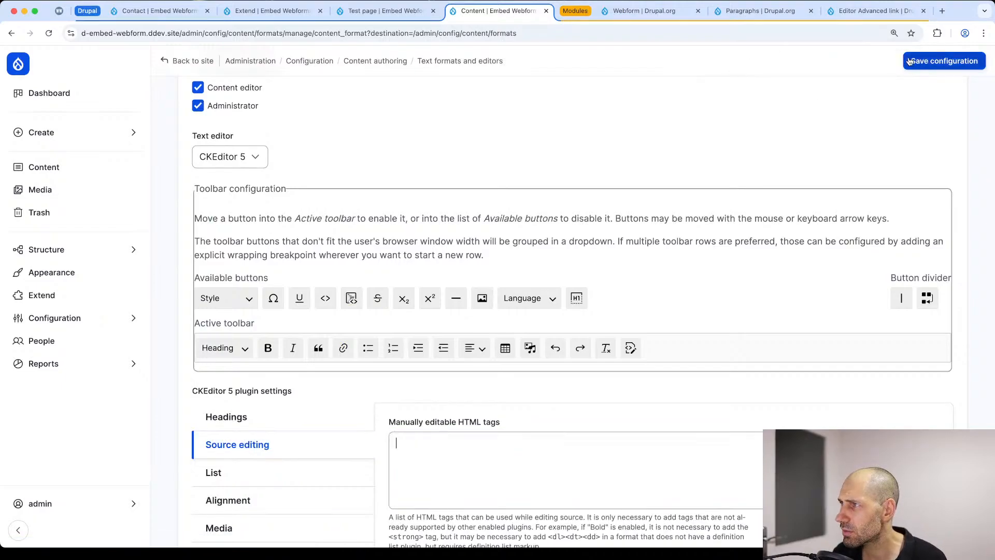
left_click(937, 61)
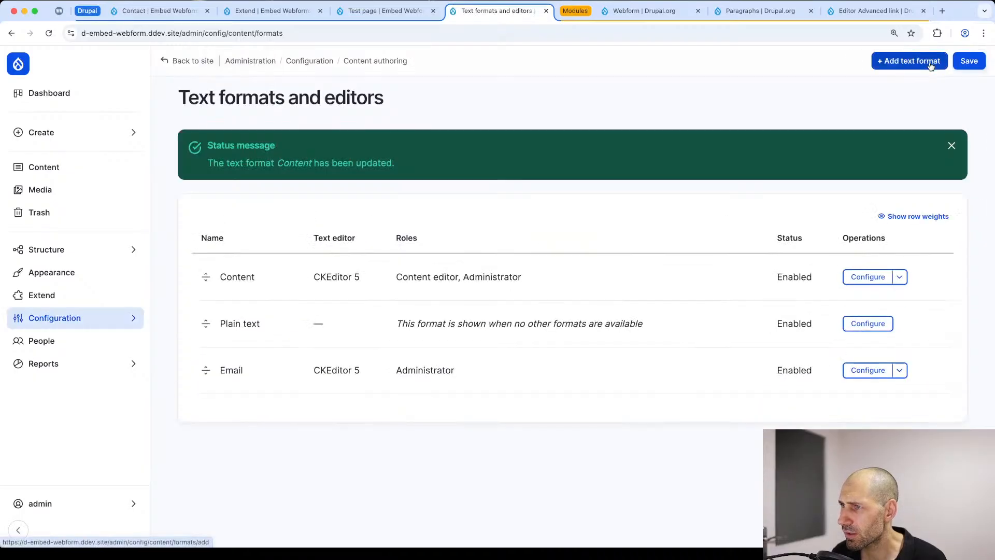
Step: Reload the Test page and test that the Test Wide link opens the Contact webform in a dialog
left_click(389, 12)
left_click(369, 31)
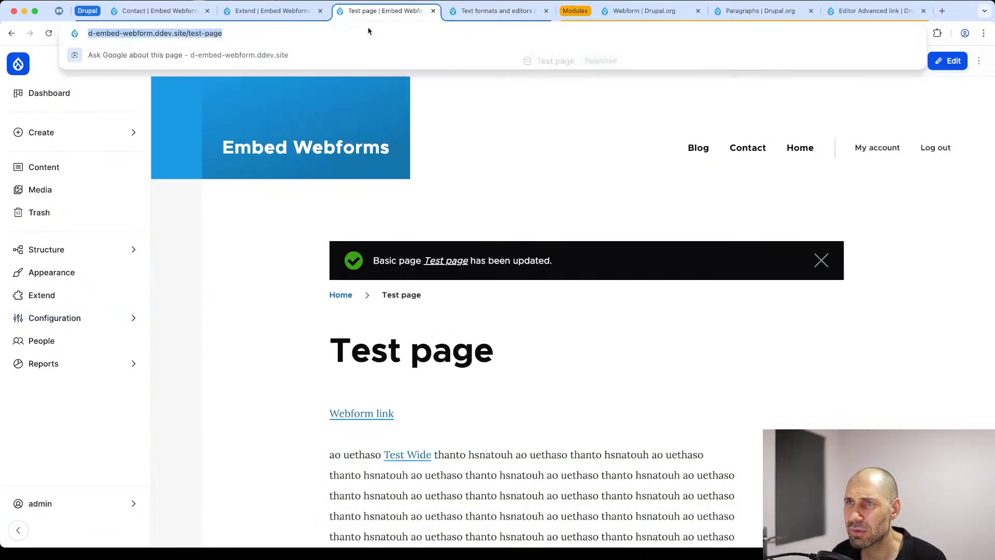
key("Return")
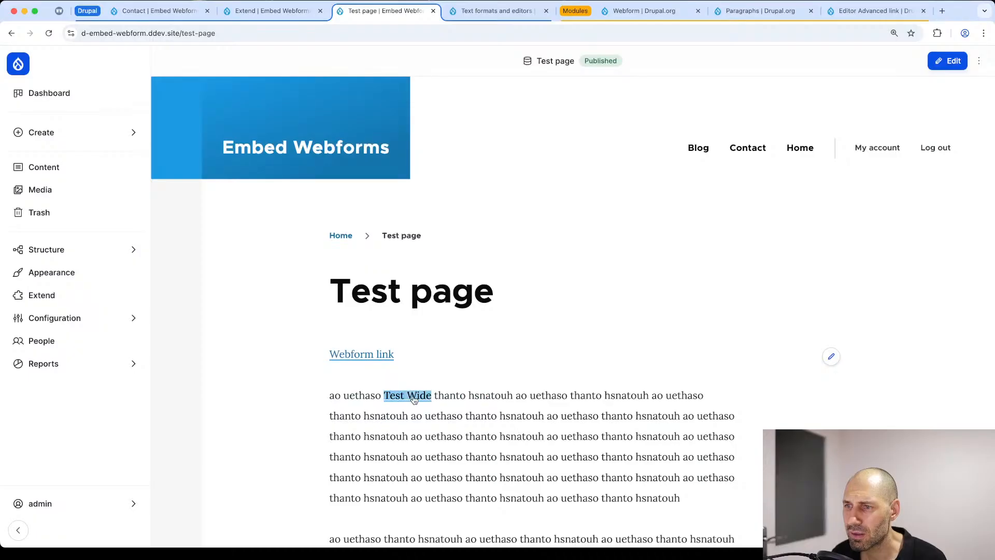
left_click(413, 397)
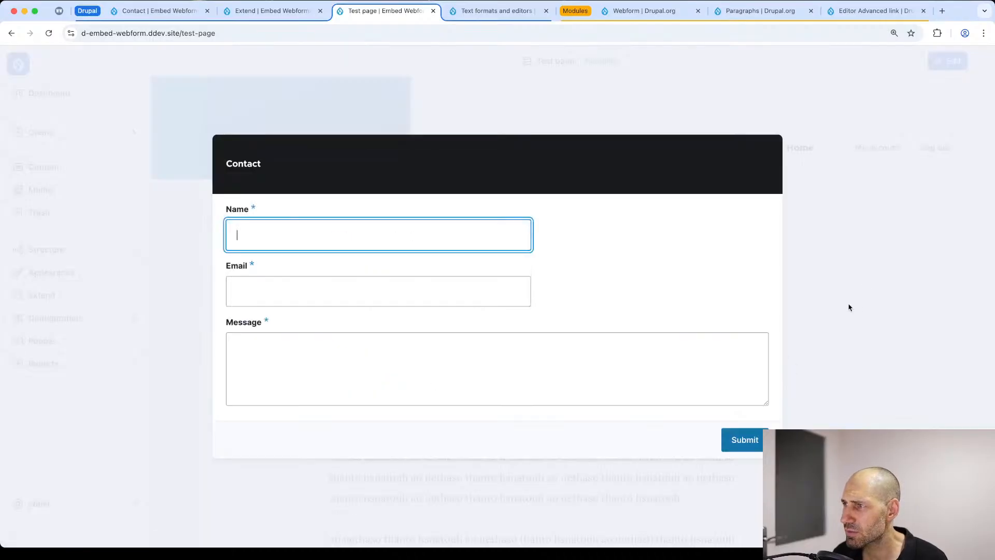
left_click(831, 217)
Step: Open the Test page for editing and show the advanced CSS classes field of the Webform link in the content
left_click(947, 60)
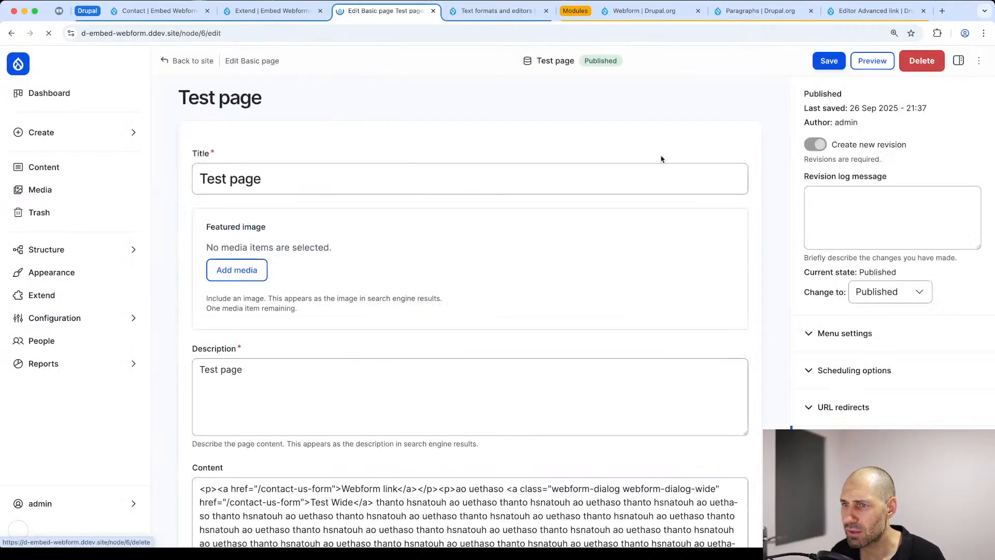
scroll(253, 290, "down", 3)
scroll(252, 290, "down", 4)
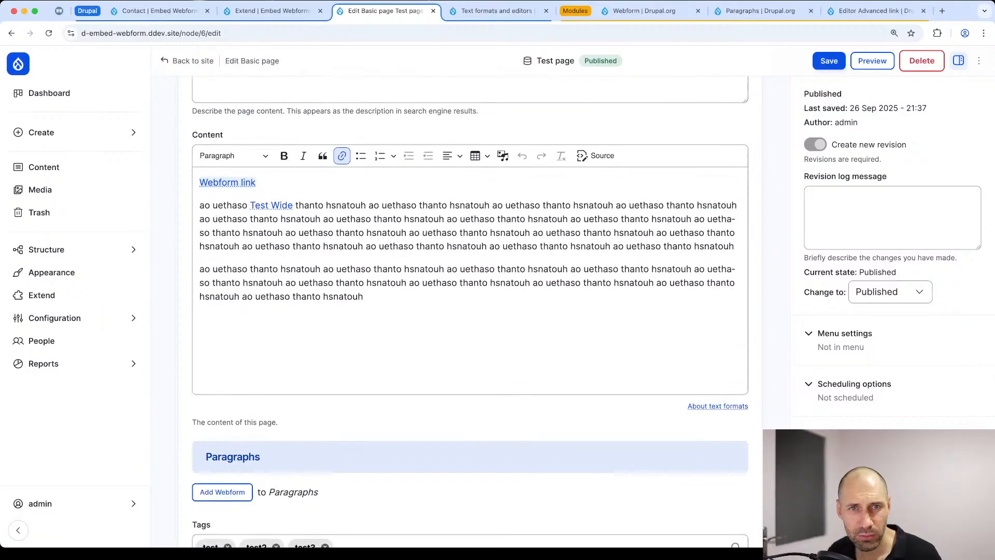
left_click(248, 186)
left_click(239, 182)
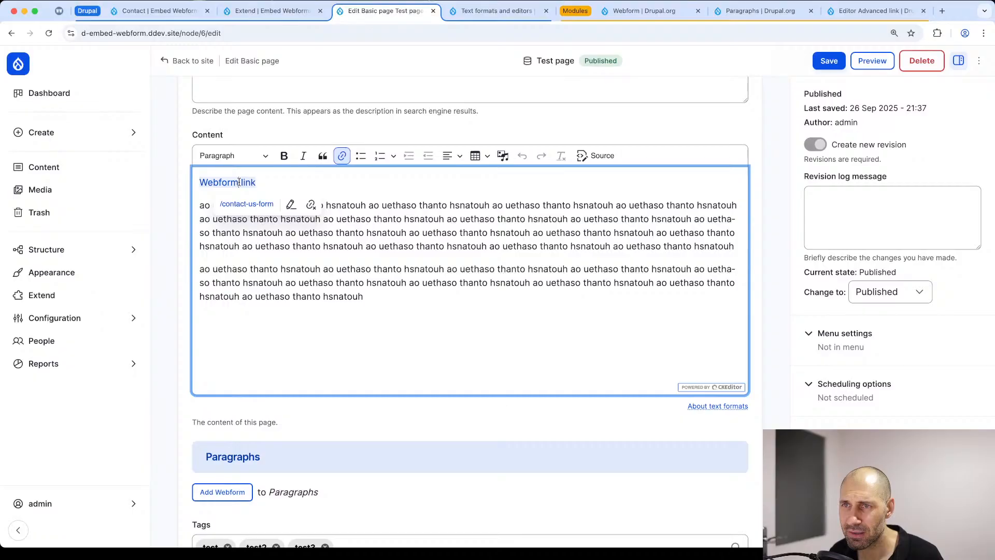
left_click(291, 207)
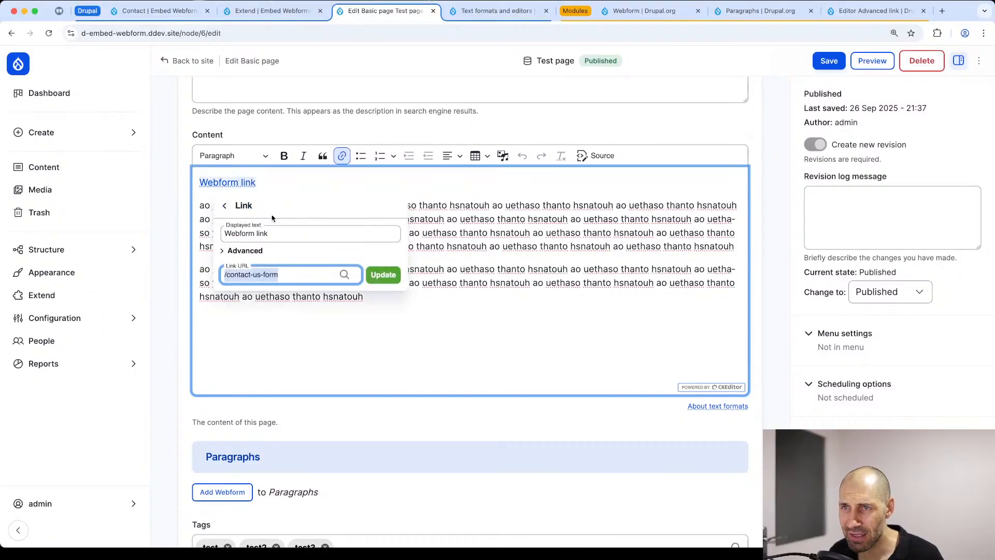
left_click(223, 252)
left_click(252, 278)
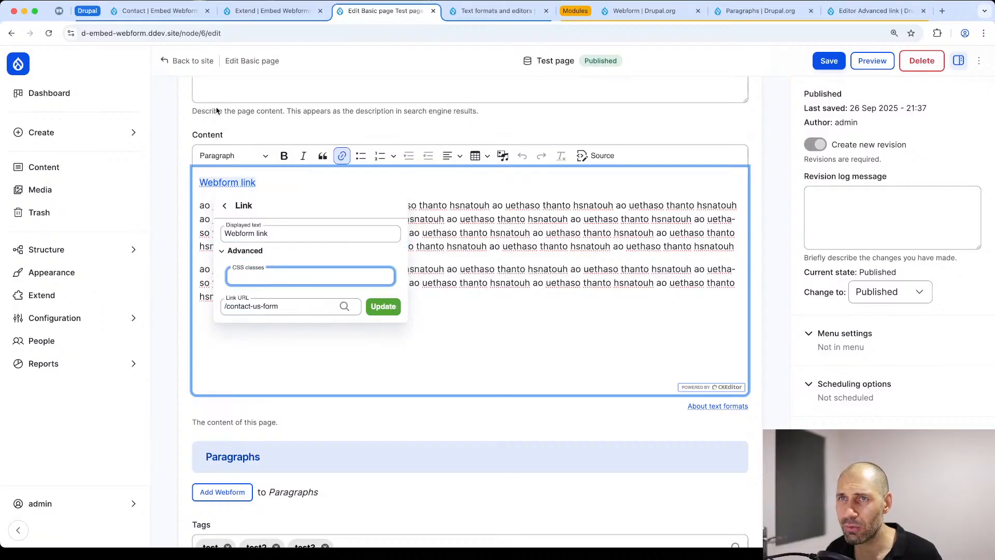
Step: Copy the classes webform-dialog webform-dialog-narrow from the Narrow example in the Contact webform's dialog settings
left_click(266, 12)
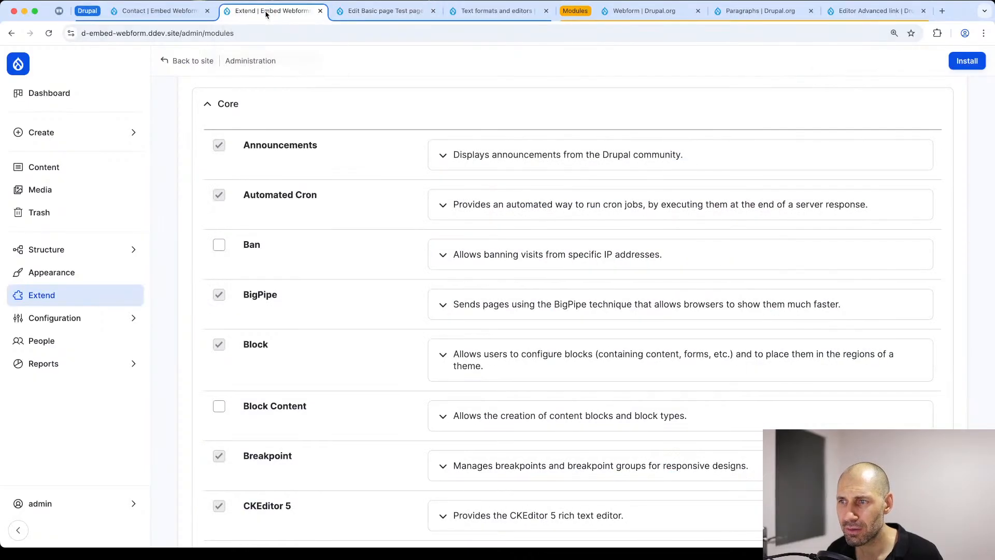
left_click(185, 11)
left_click(646, 181)
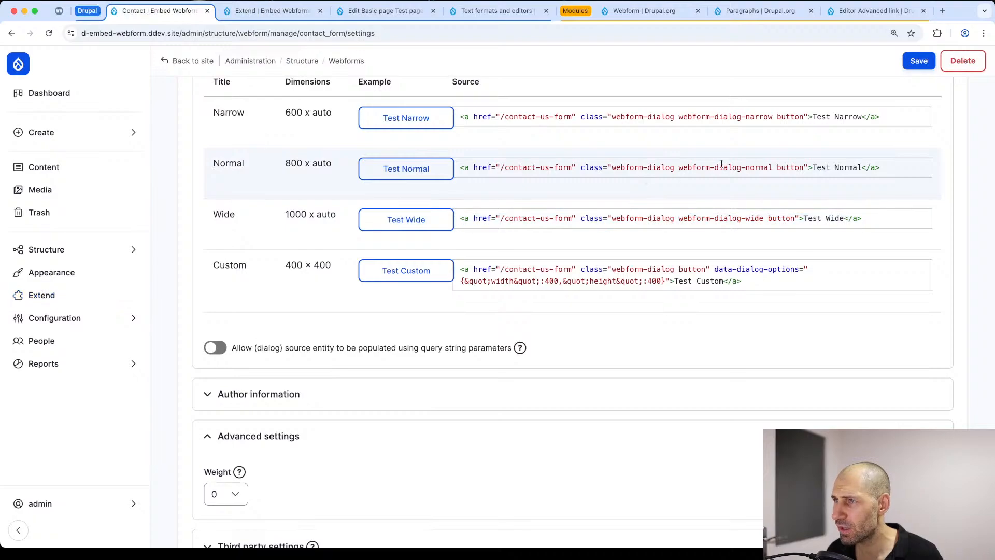
scroll(773, 117, "up", 5)
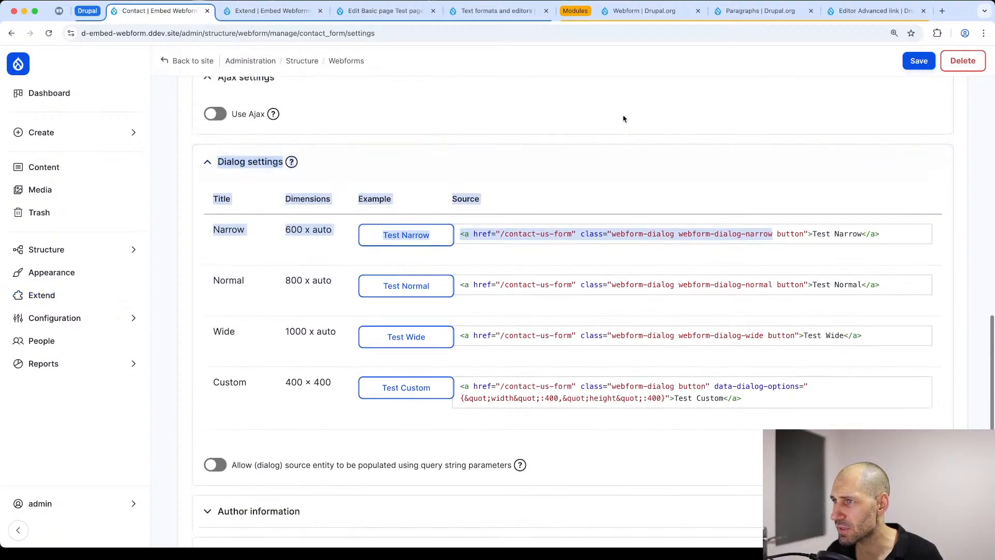
left_click_drag(773, 242, 612, 242)
right_click(621, 245)
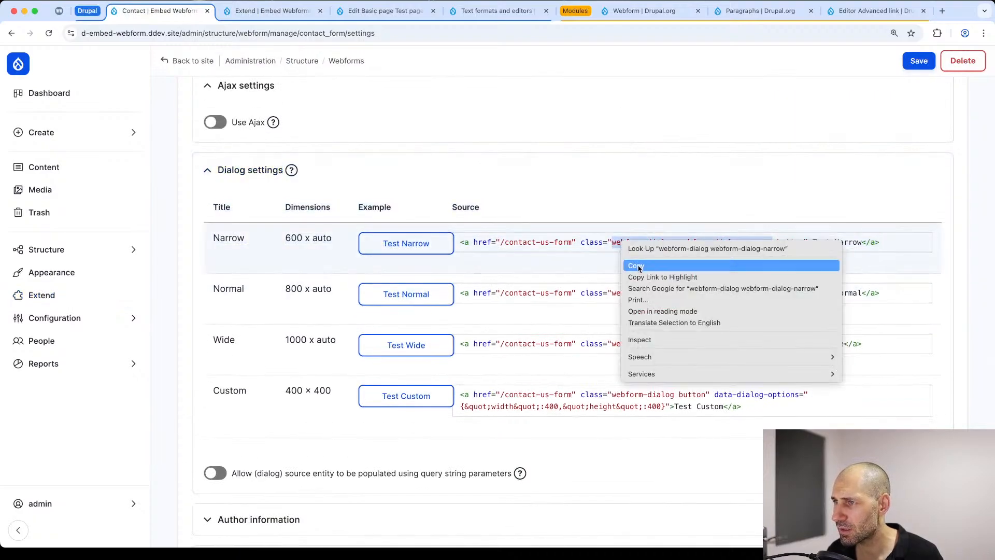
left_click(636, 266)
Step: Return to the Test page edit form and set the Webform link's CSS classes to webform-dialog webform-dialog-narrow
left_click(377, 11)
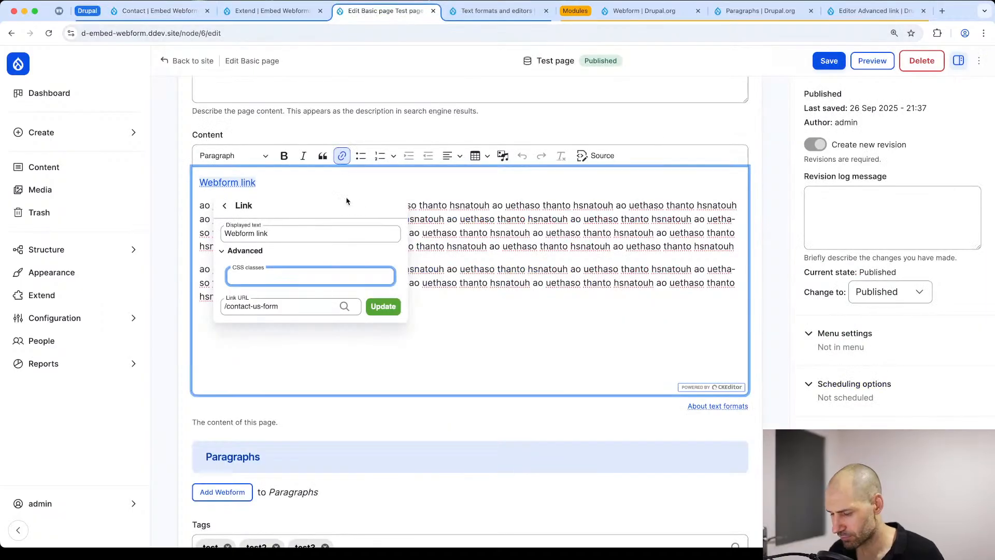
key("super+v")
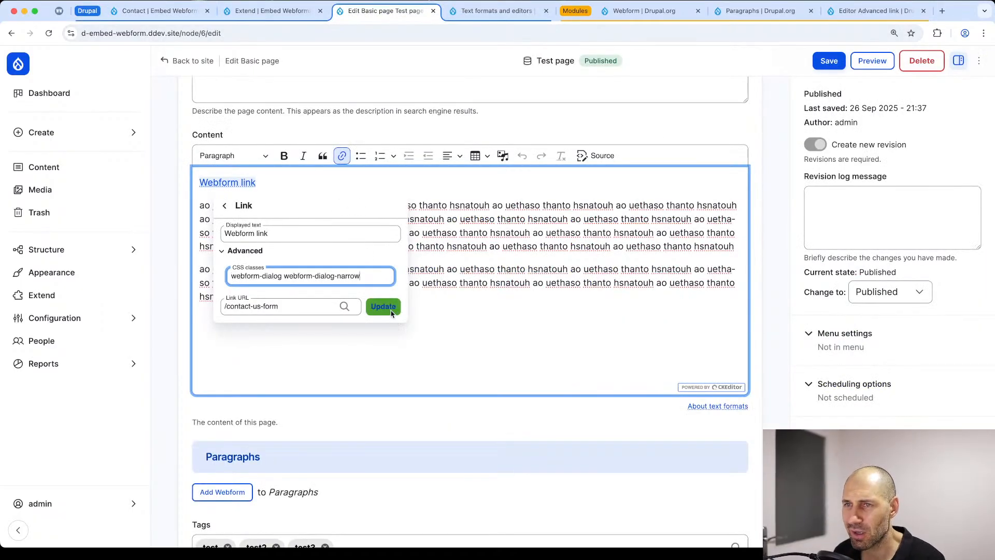
left_click(384, 307)
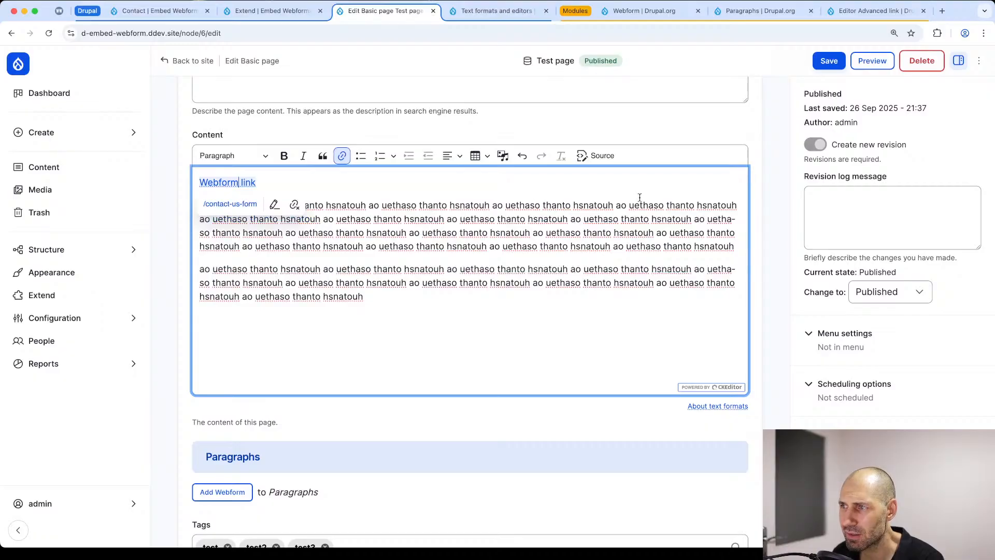
Step: Save the Test page, test that the Webform link opens the Contact form in a dialog, and close the dialog
left_click(824, 62)
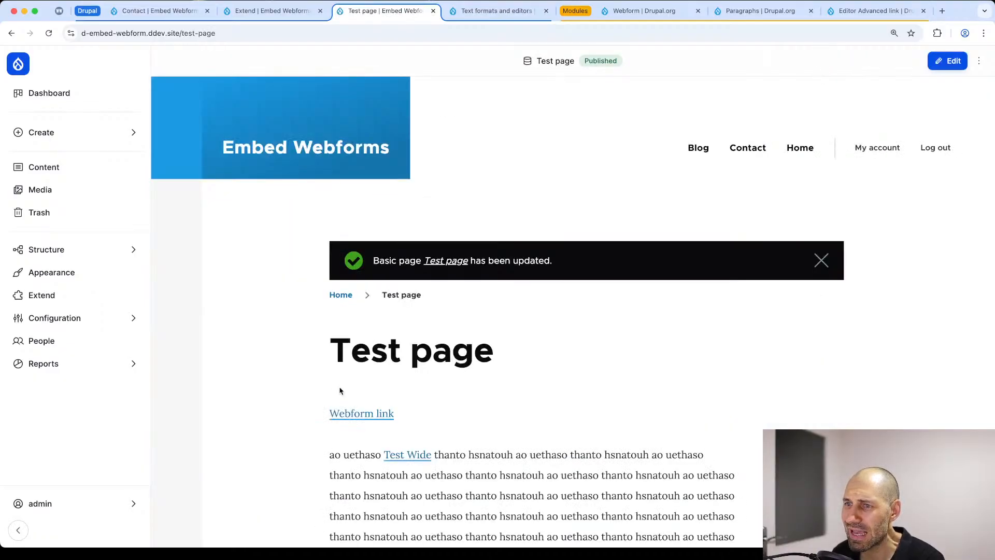
left_click(362, 226)
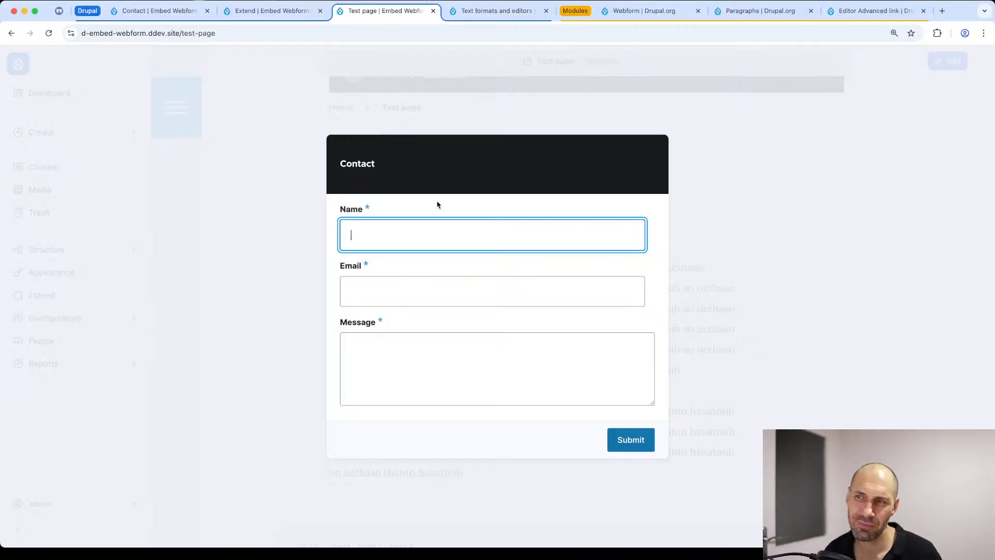
key("Escape")
Step: Review the Editor Advanced link project page on Drupal.org, including the link attributes it supports
left_click(872, 11)
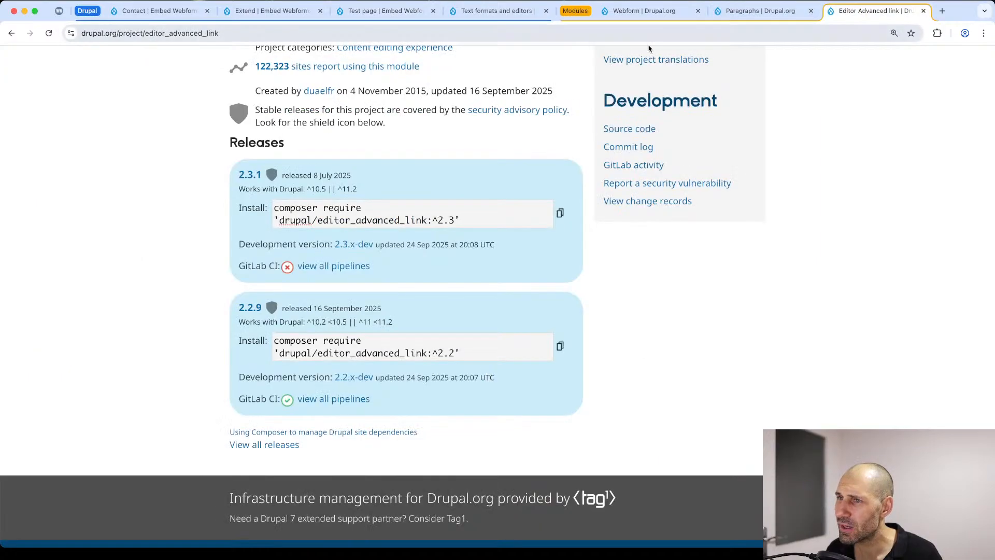
scroll(321, 177, "up", 10)
scroll(325, 174, "up", 3)
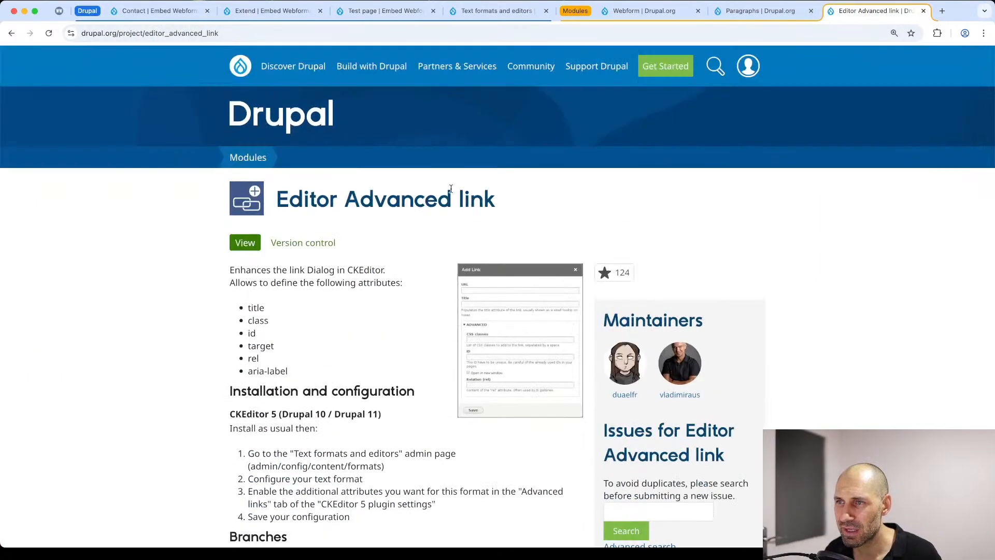
Step: Copy the data-dialog-options attribute name from the Custom example in the Contact webform's dialog settings
left_click(165, 11)
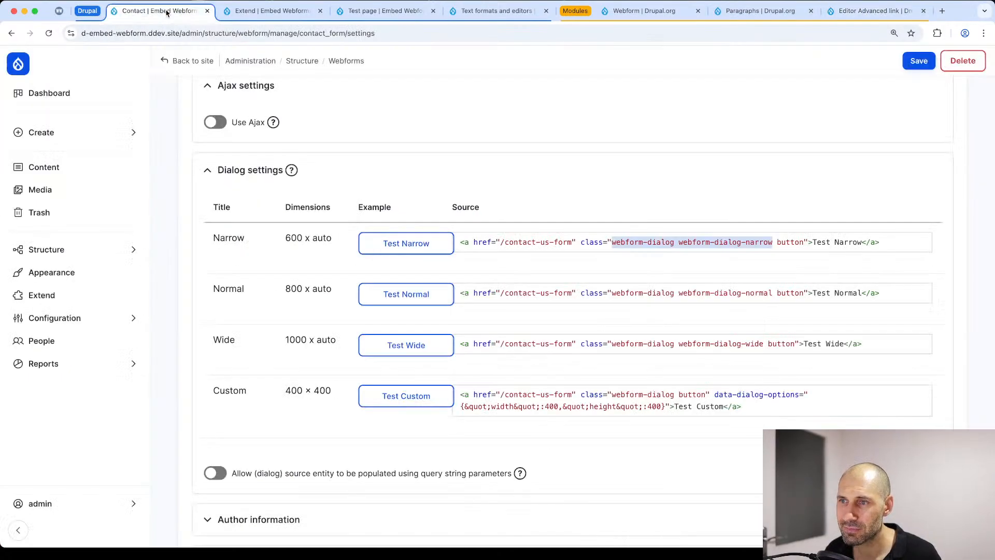
scroll(395, 311, "down", 4)
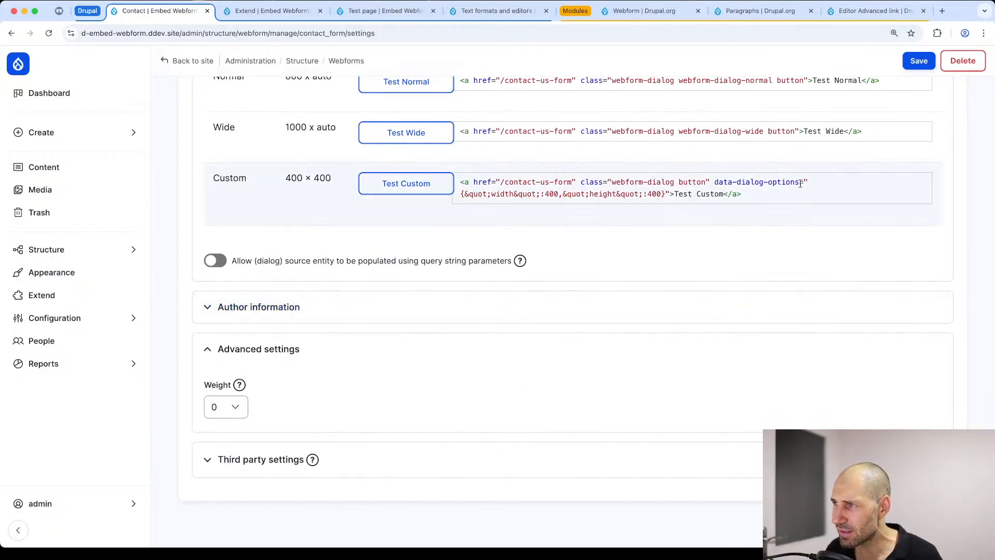
left_click_drag(800, 184, 716, 185)
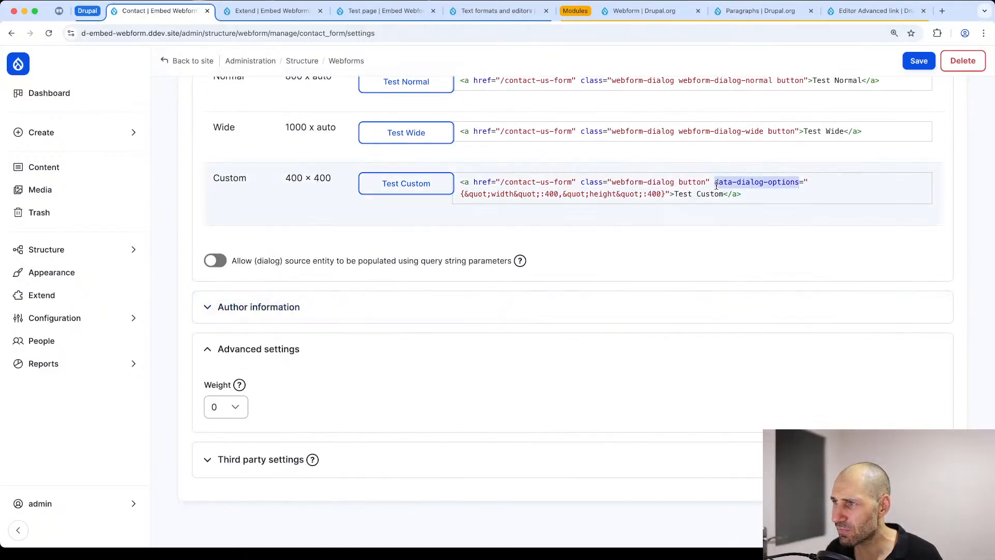
right_click(771, 184)
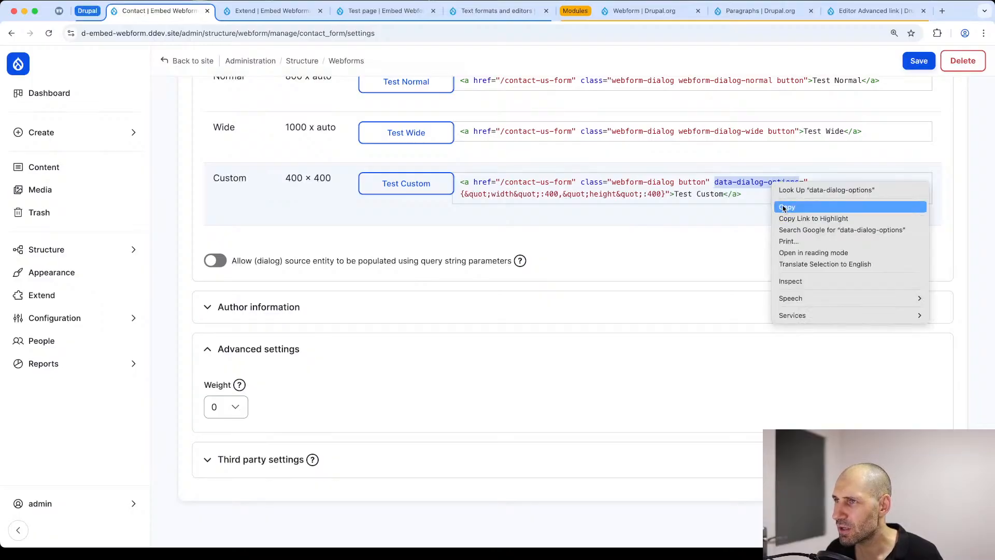
left_click(382, 13)
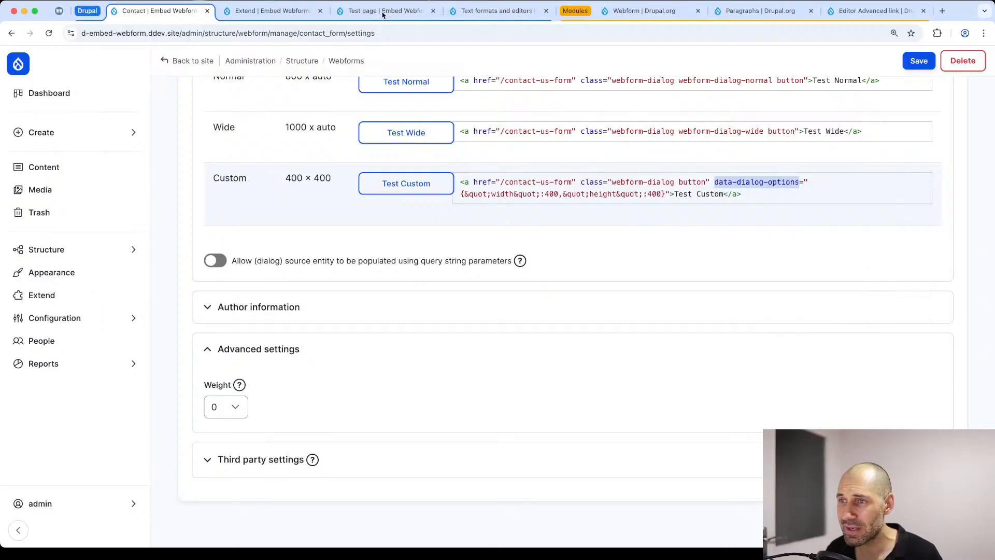
Step: Open the Content text format's Source editing settings and begin a manually editable HTML tag with <a
left_click(516, 13)
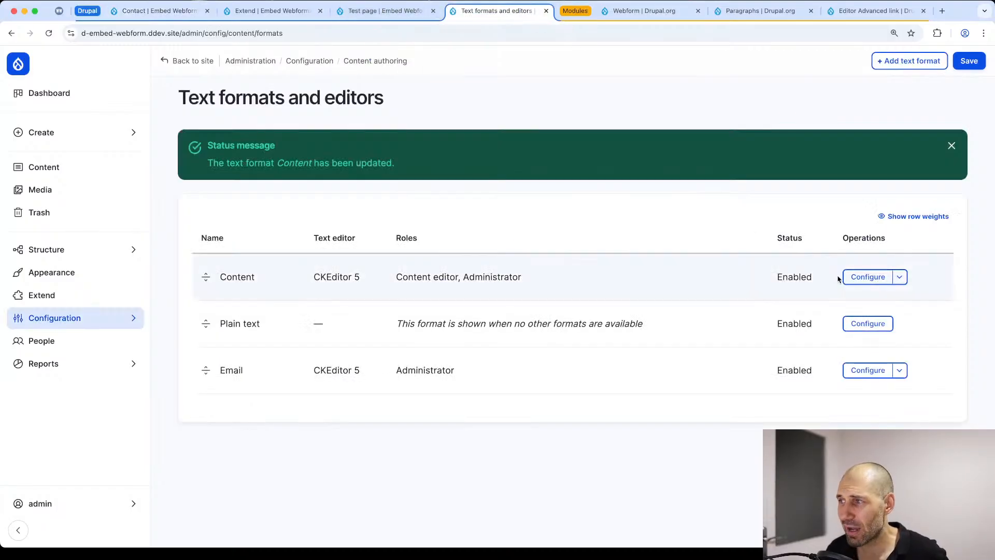
left_click(863, 277)
scroll(467, 311, "down", 2)
scroll(308, 344, "down", 4)
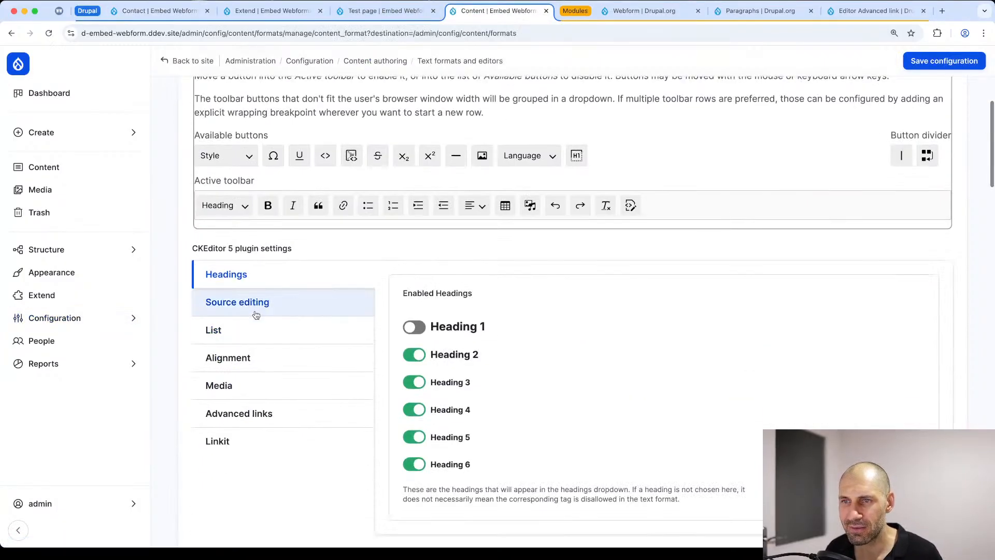
left_click(255, 306)
left_click(502, 322)
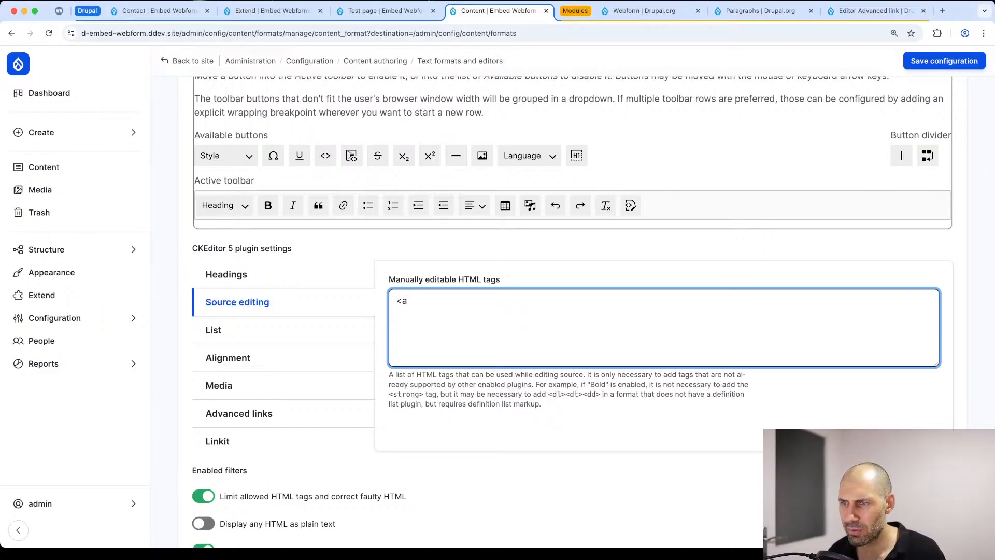
Step: Show the settings of the filter limiting allowed HTML tags, and complete the manually editable tag as <a >
scroll(529, 402, "down", 15)
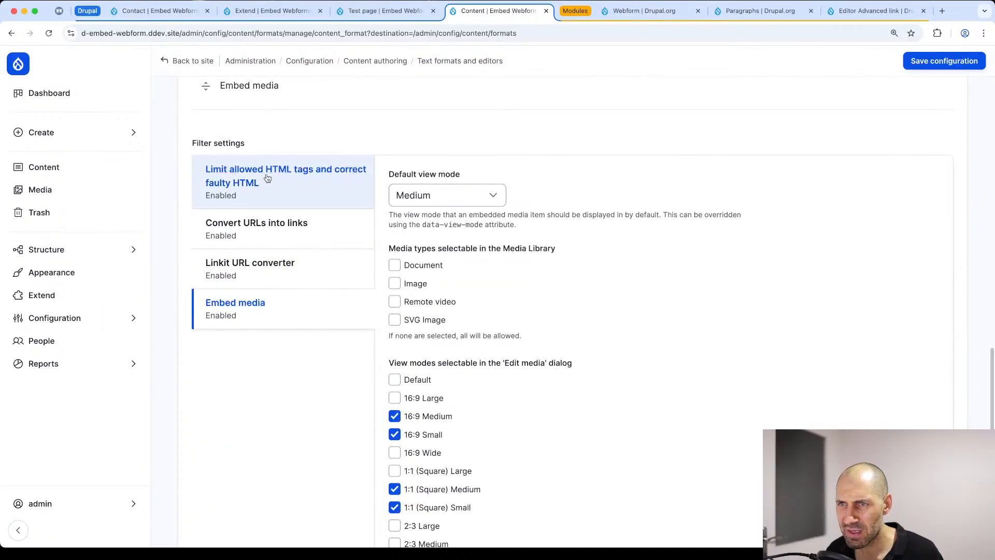
left_click(267, 178)
scroll(492, 372, "down", 1)
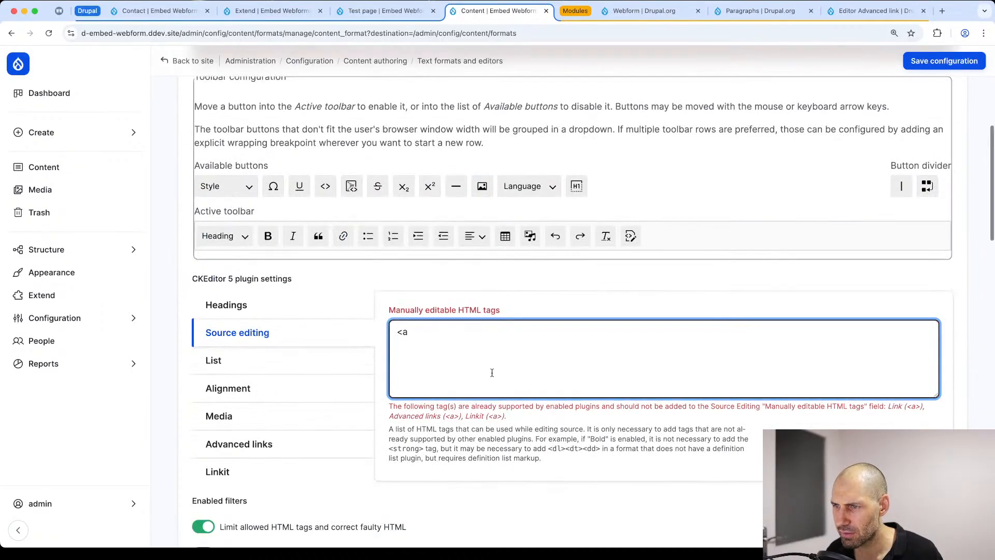
type(">")
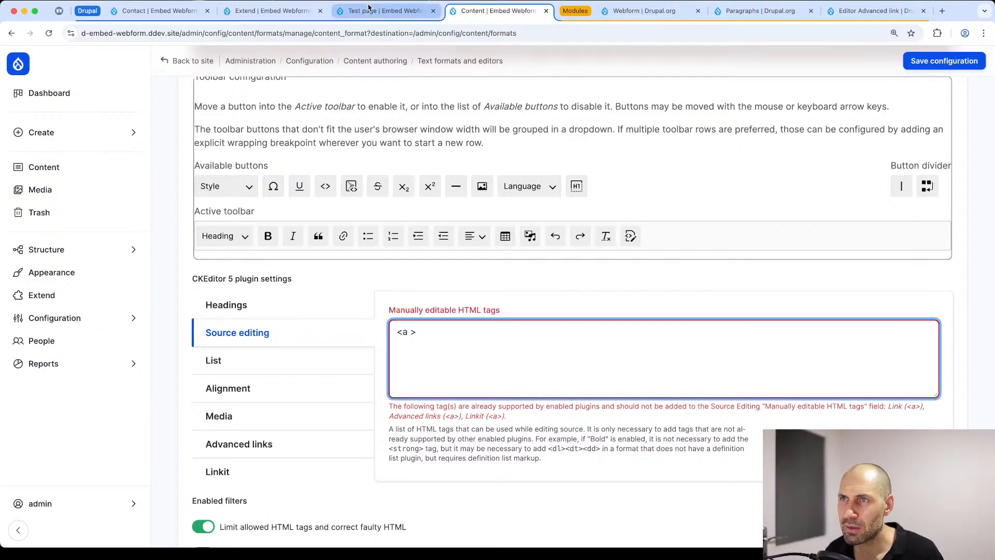
Step: Copy data-dialog-options from the Contact webform's Custom dialog example and insert it to make the manually editable tag <a data-dialog-options>
left_click(191, 15)
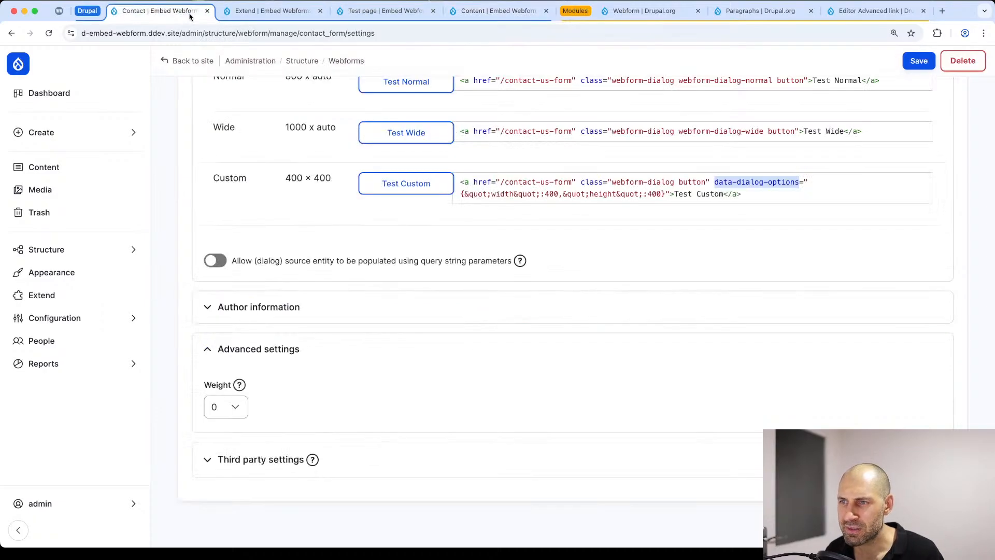
right_click(764, 183)
left_click(776, 209)
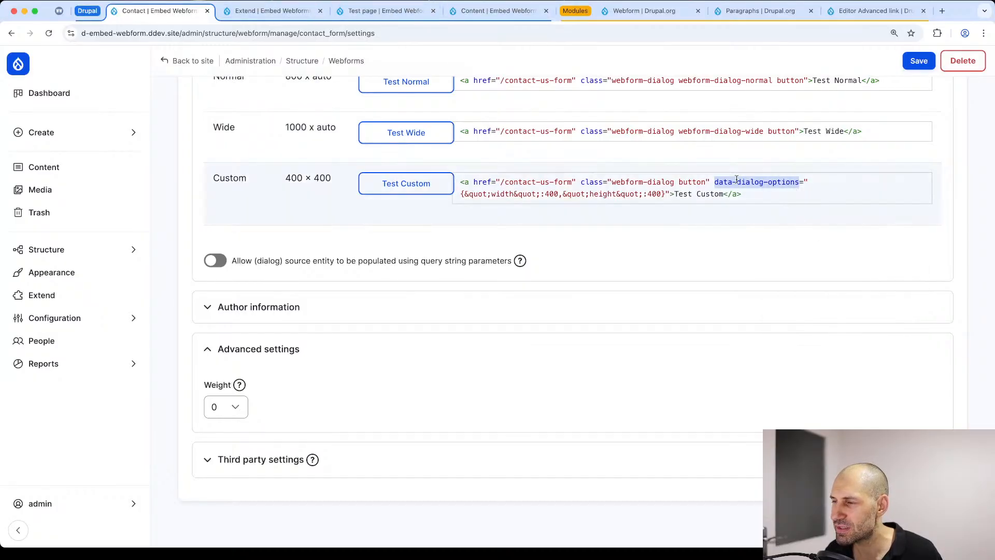
left_click(382, 11)
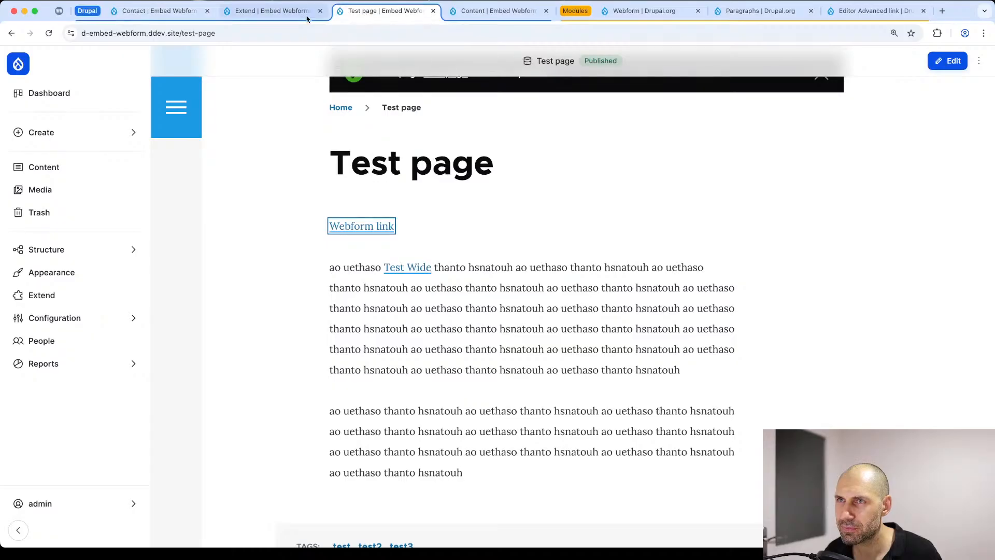
left_click(306, 16)
left_click(474, 14)
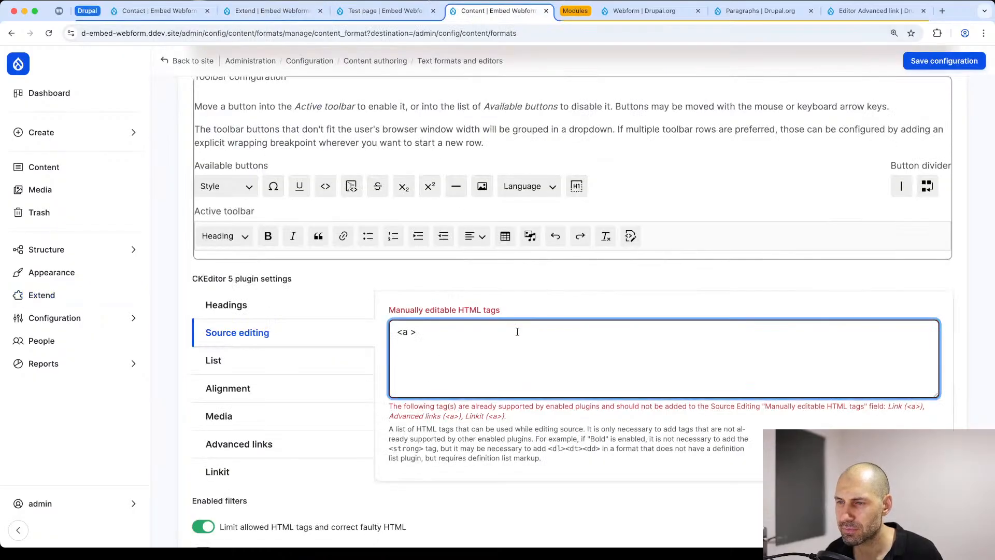
key("super+v")
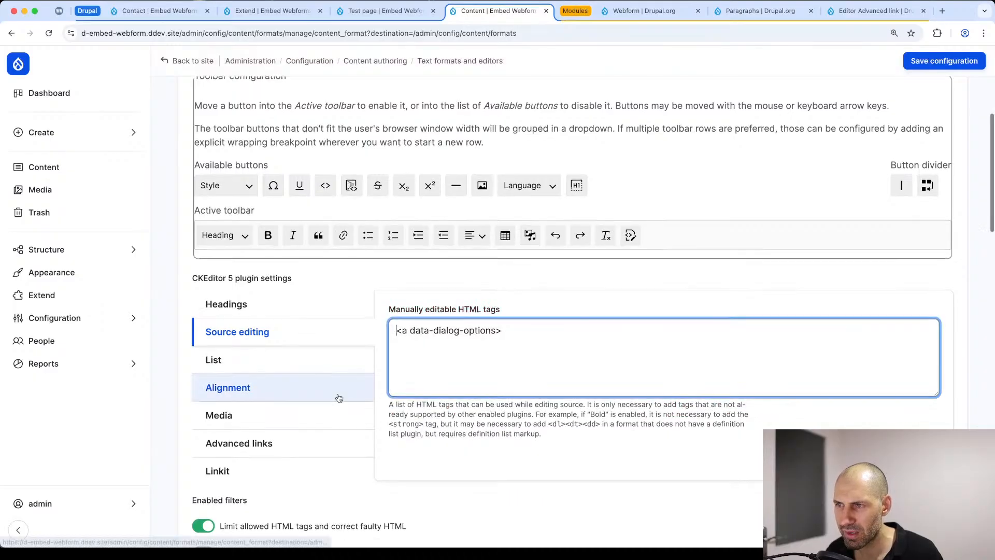
Step: Check whether the <a> tag in the filter's allowed HTML tags includes the data-dialog-options attribute
scroll(337, 395, "down", 15)
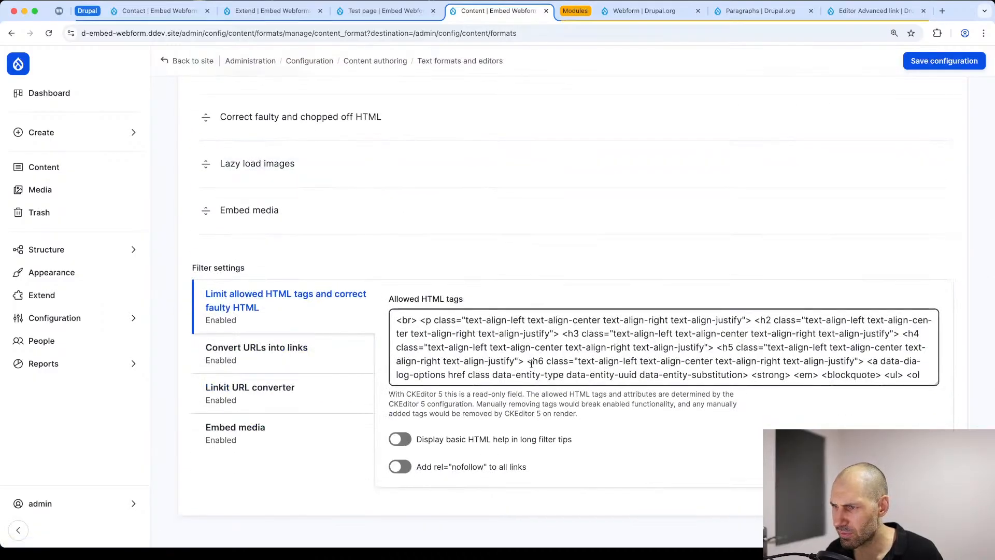
left_click_drag(528, 362, 515, 362)
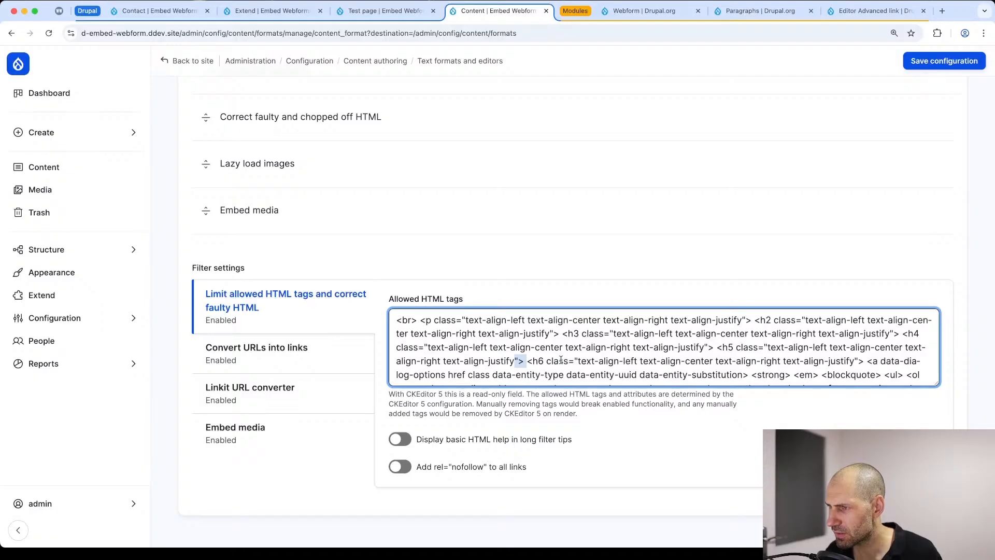
scroll(561, 359, "down", 4)
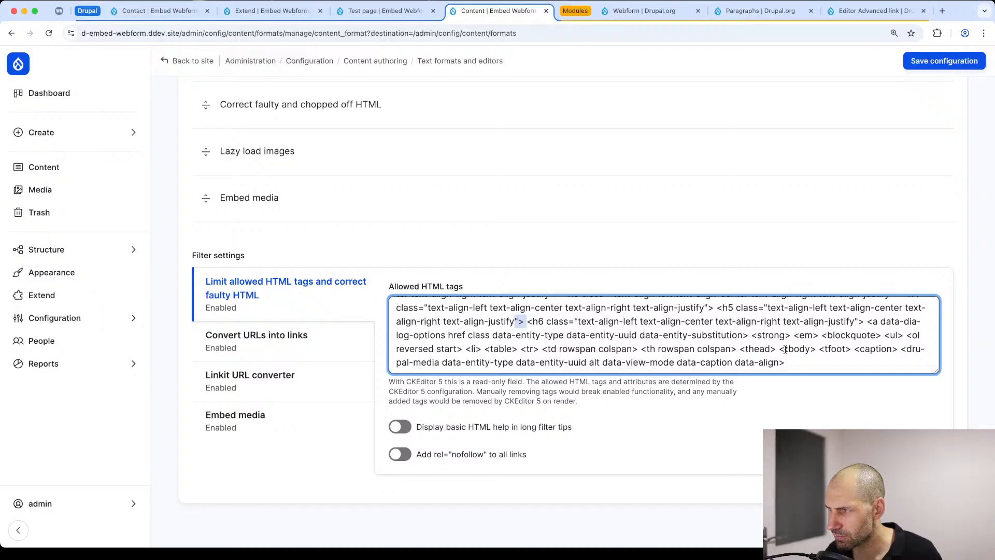
Step: Review the attributes allowed on the <a> tag, including data-dialog-options, and save the Content text format configuration
left_click_drag(436, 336, 716, 336)
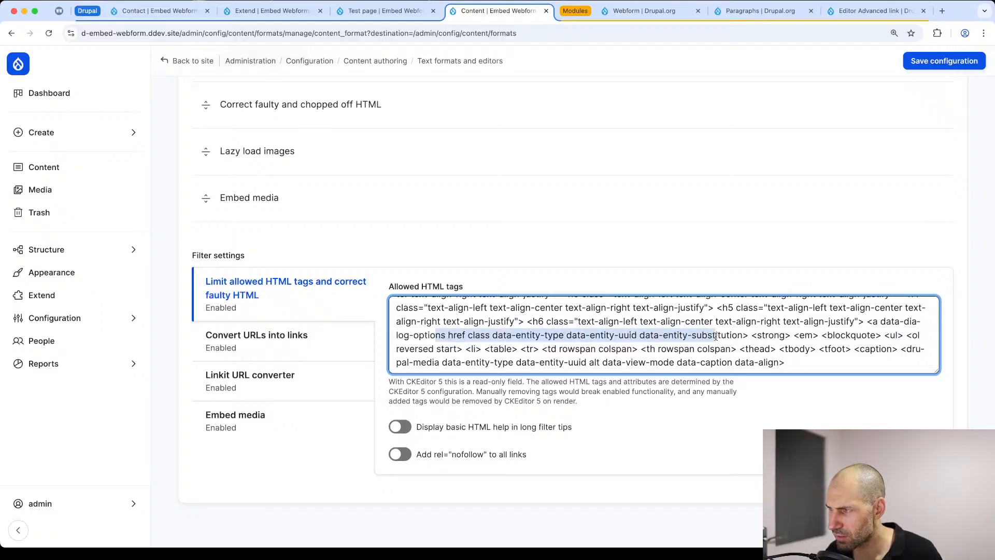
left_click(515, 342)
left_click_drag(446, 336, 414, 337)
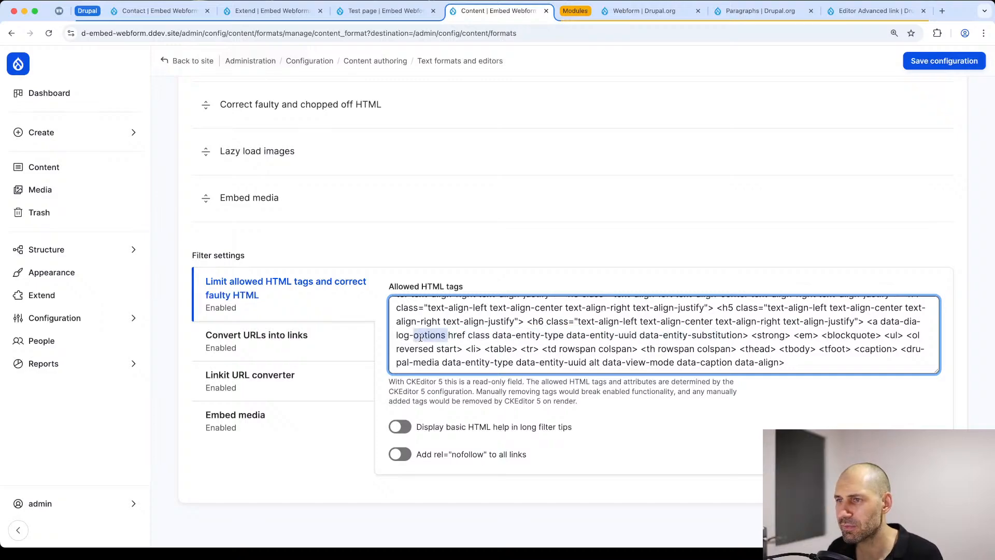
scroll(414, 342, "up", 15)
scroll(399, 378, "down", 5)
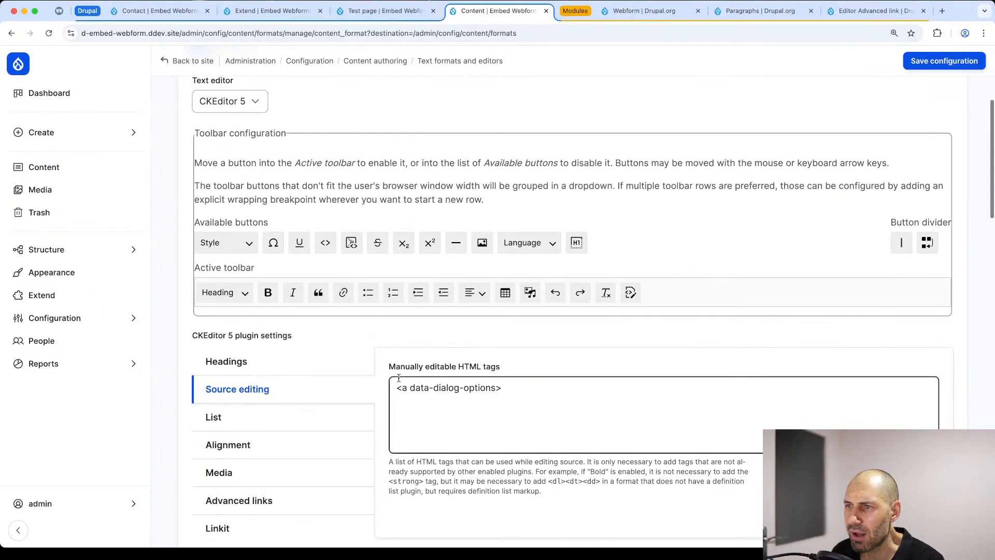
left_click(944, 61)
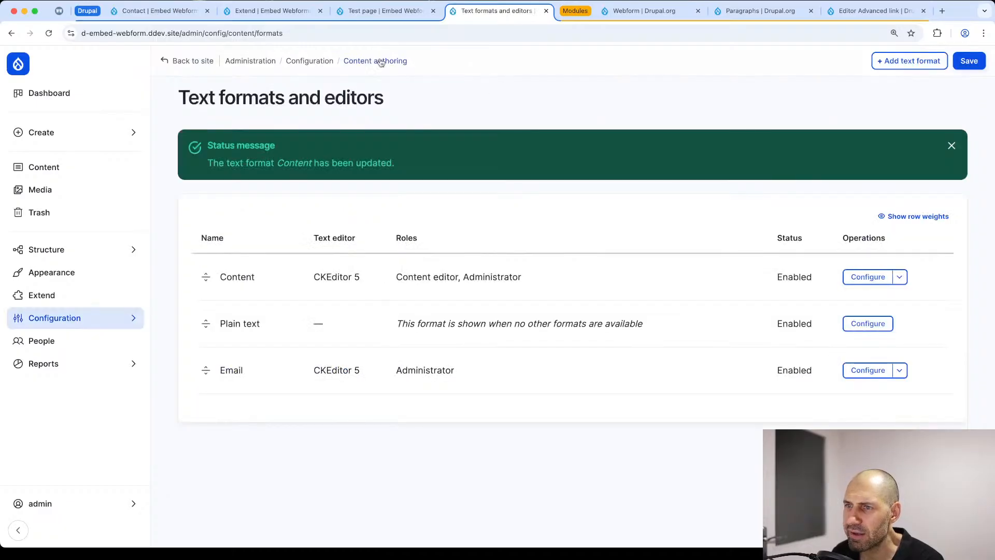
Step: Copy the data-dialog-options value with width 400 and height 400 from the Contact webform's Custom dialog example
left_click(273, 11)
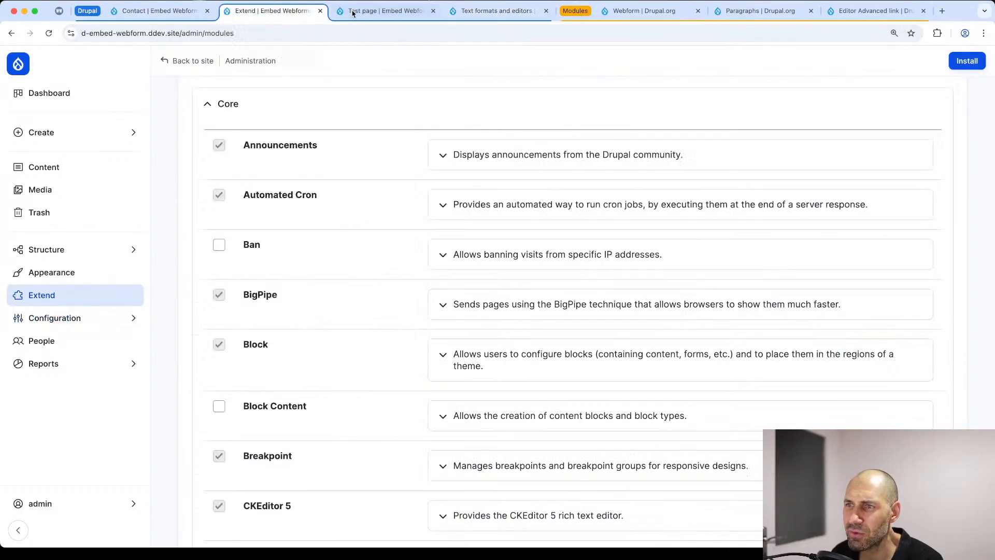
left_click(150, 10)
left_click(691, 194)
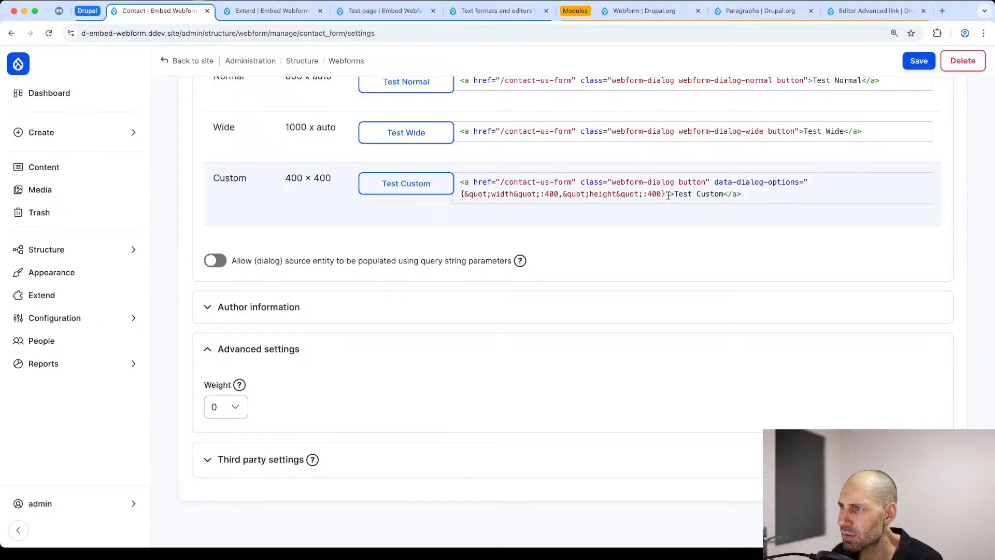
left_click_drag(665, 194, 465, 194)
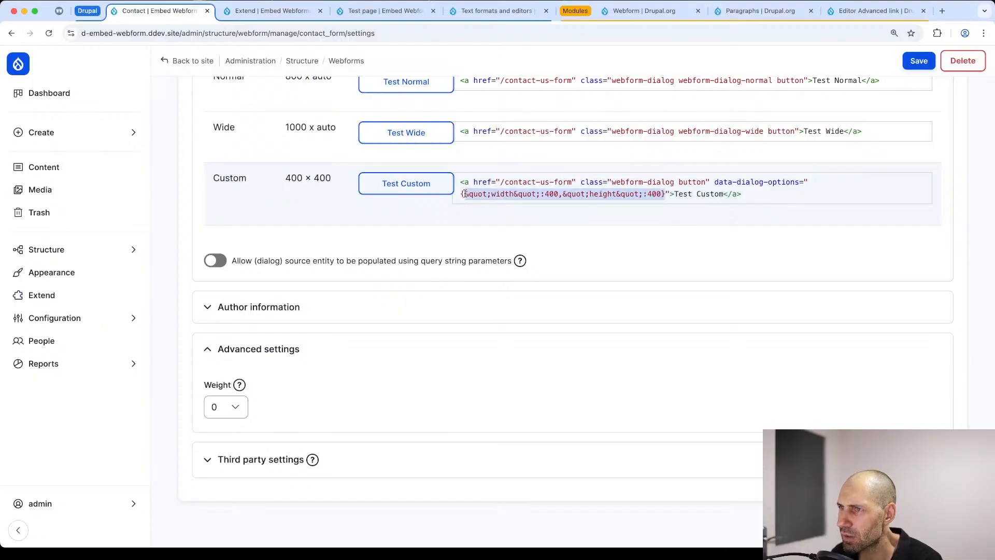
right_click(477, 190)
left_click(495, 215)
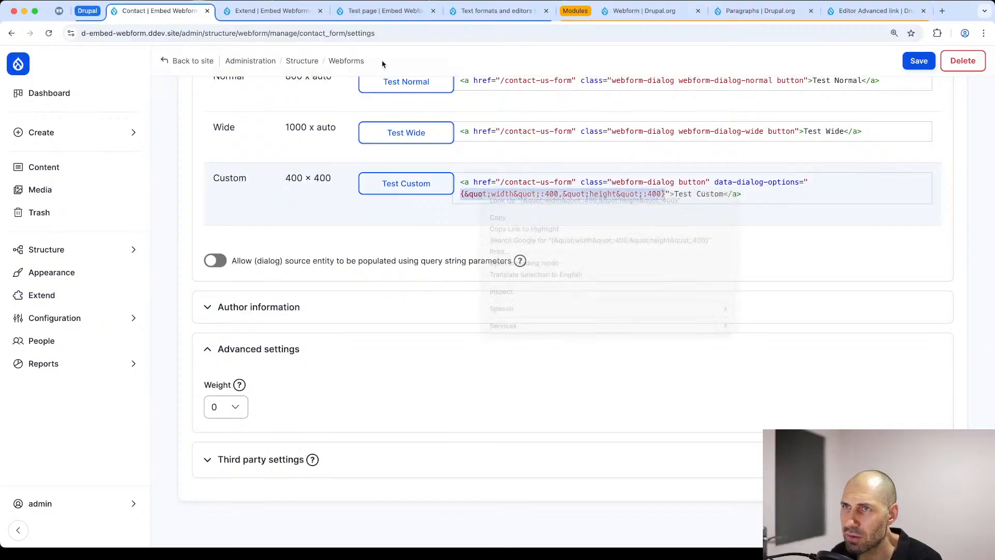
Step: Reopen the Content text format's configuration and look over its CKEditor 5 plugin settings
left_click(481, 11)
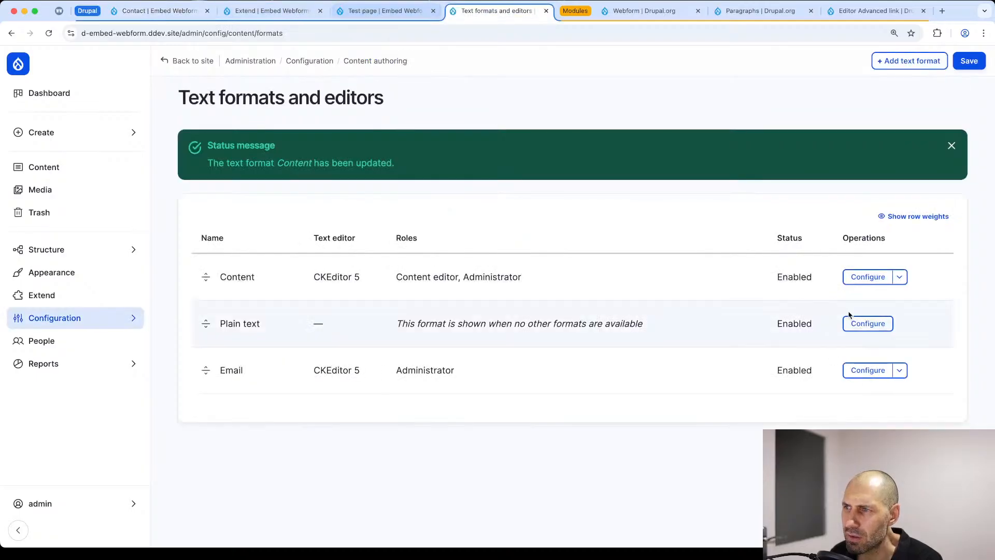
left_click(864, 279)
scroll(476, 384, "down", 10)
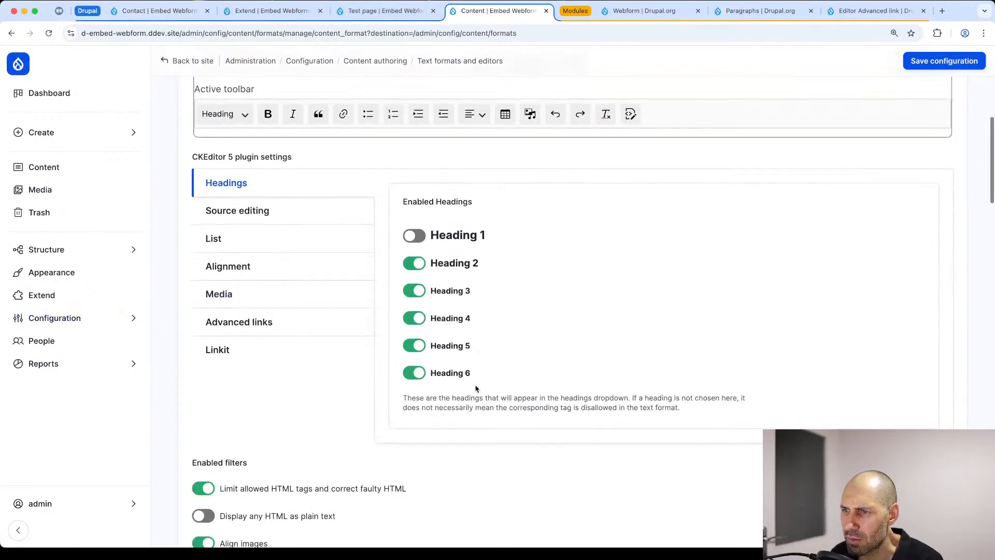
scroll(474, 394, "up", 8)
Step: Open Test page for editing and show the HTML source of its Content field
left_click(370, 19)
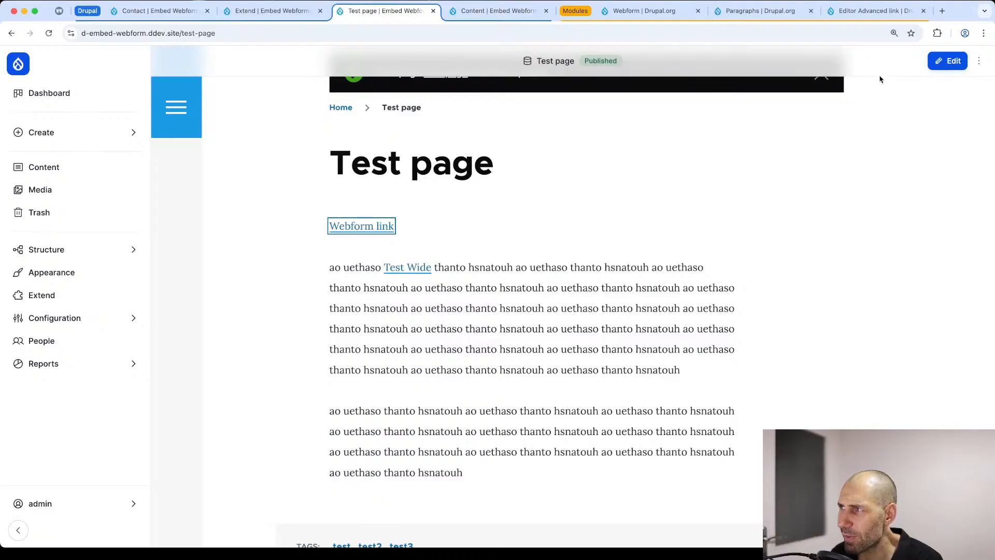
left_click(946, 61)
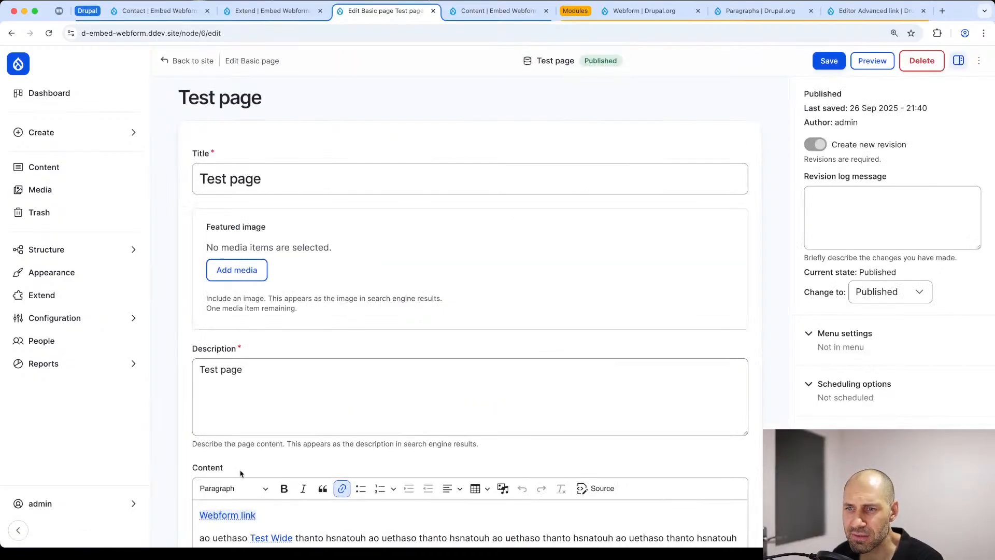
scroll(242, 471, "down", 3)
left_click(242, 425)
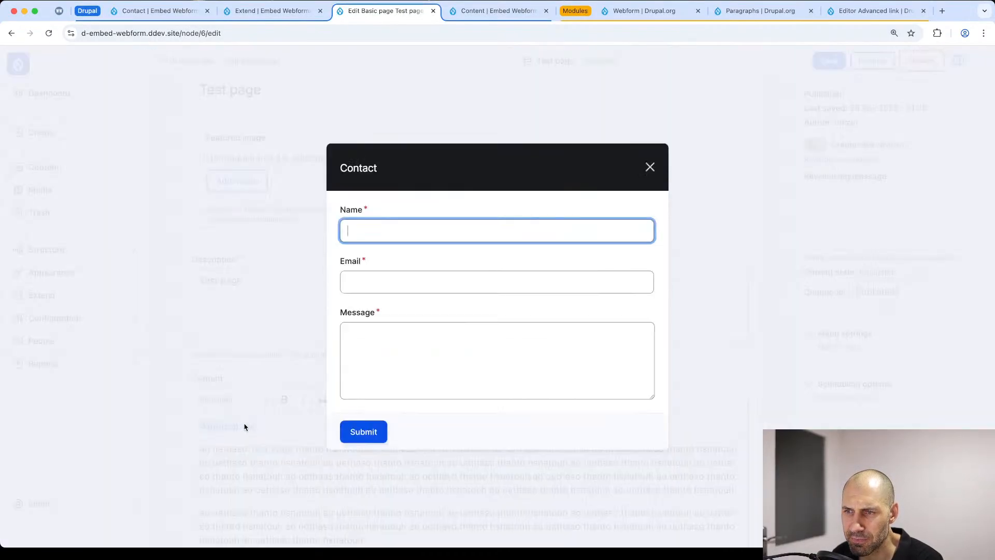
left_click(650, 167)
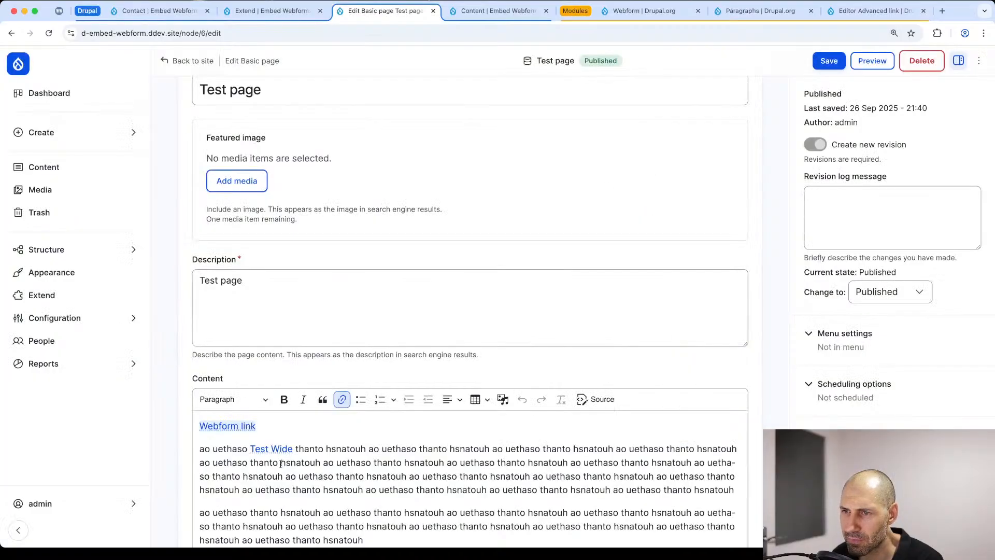
left_click(596, 402)
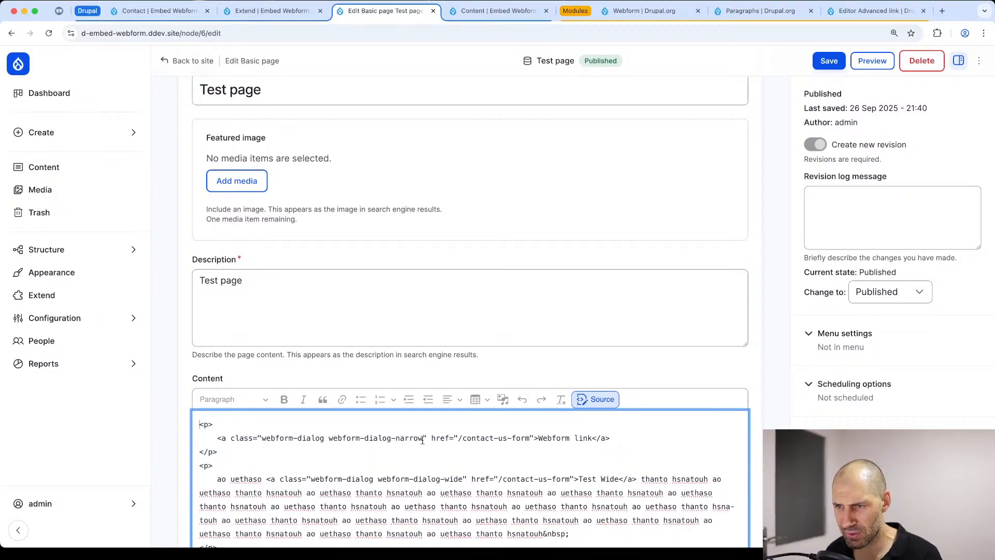
Step: Remove the webform-dialog-narrow class from the Webform link and begin a data-dialog- attribute after its href
left_click_drag(422, 440, 326, 440)
key("BackSpace")
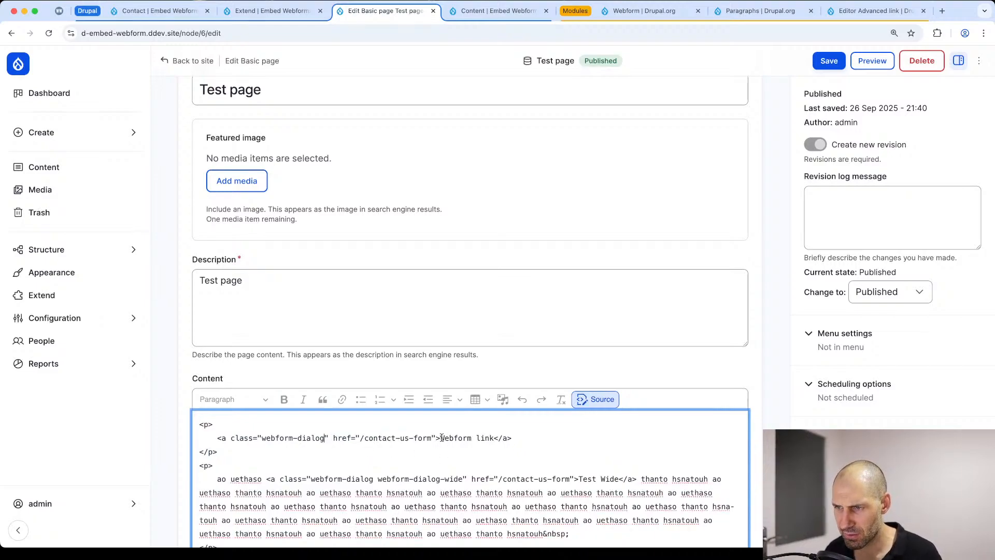
type("data-d")
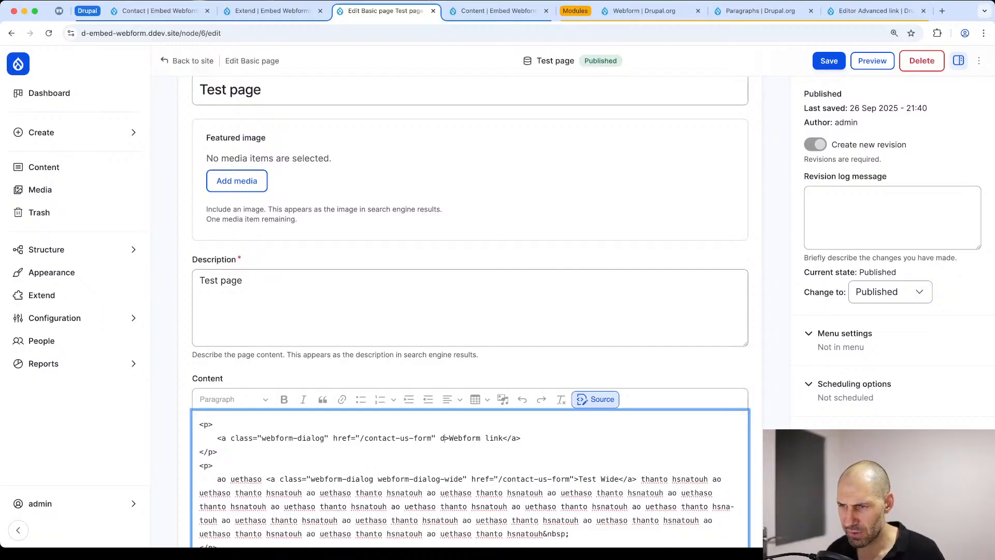
type("ialog-")
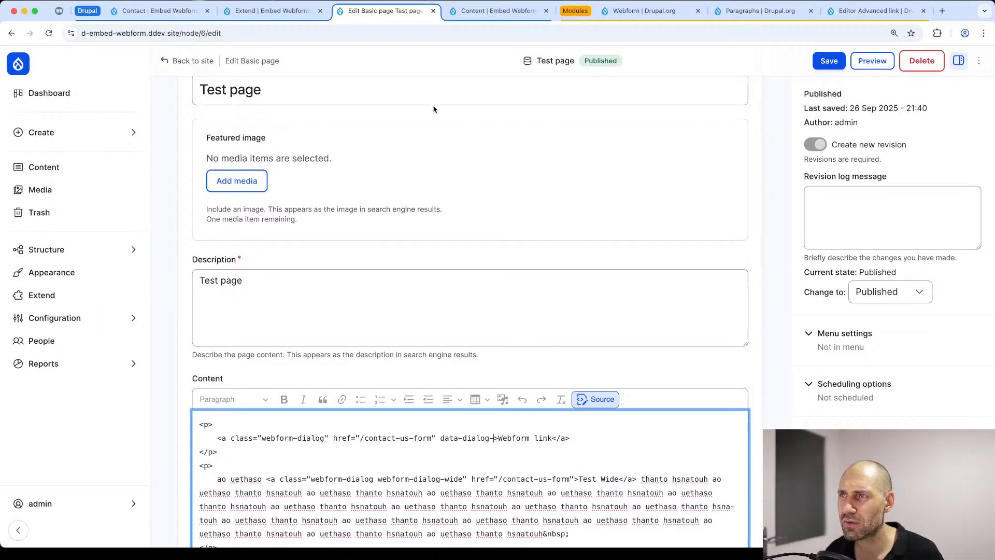
Step: Check the attribute name in the Content text format's Source editing settings and return to the Test page source
left_click(474, 11)
scroll(464, 267, "down", 10)
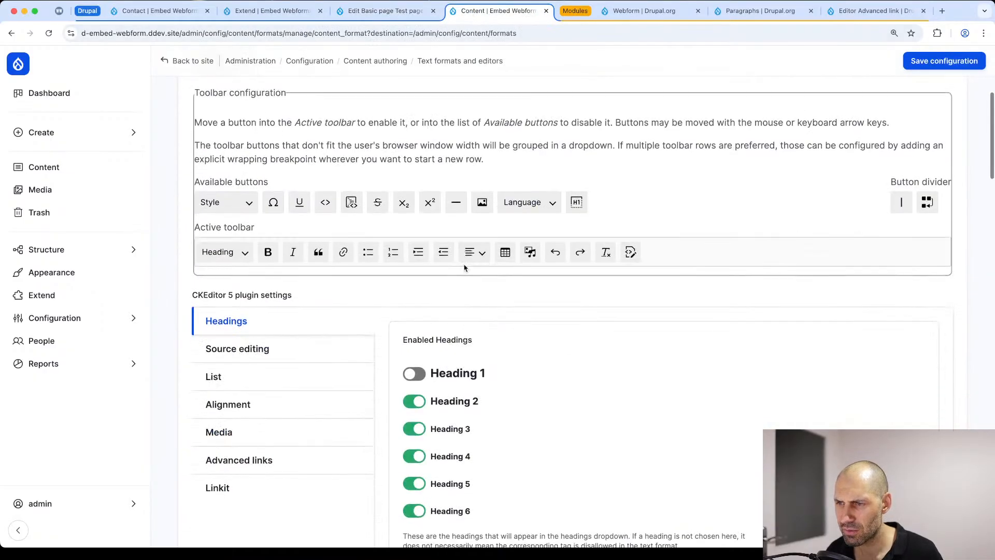
scroll(273, 171, "up", 5)
left_click(284, 249)
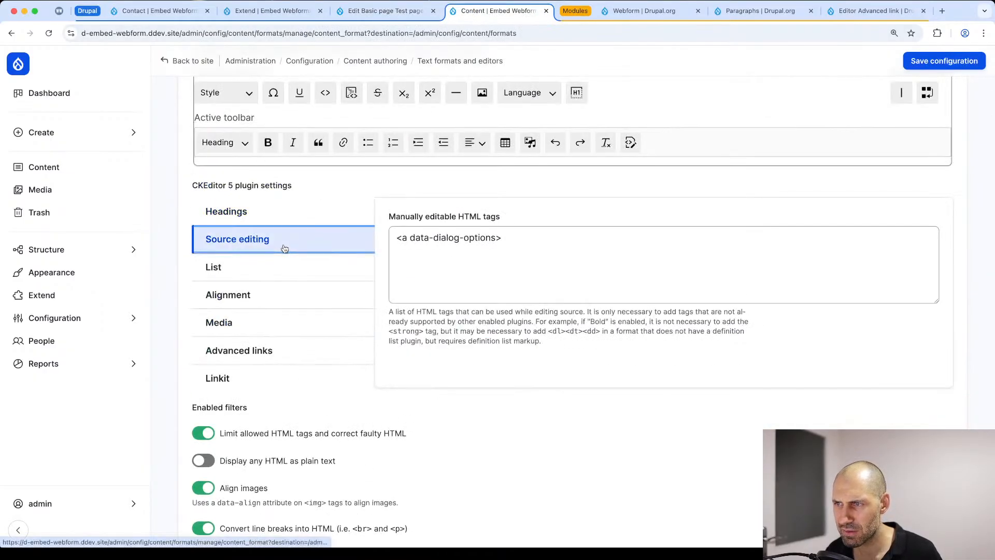
left_click(364, 12)
Step: Complete the link's attribute as data-dialog-options="{&quot;width&quot;:400,&quot;height&quot;:400}" with the copied value and save Test page
type("opti")
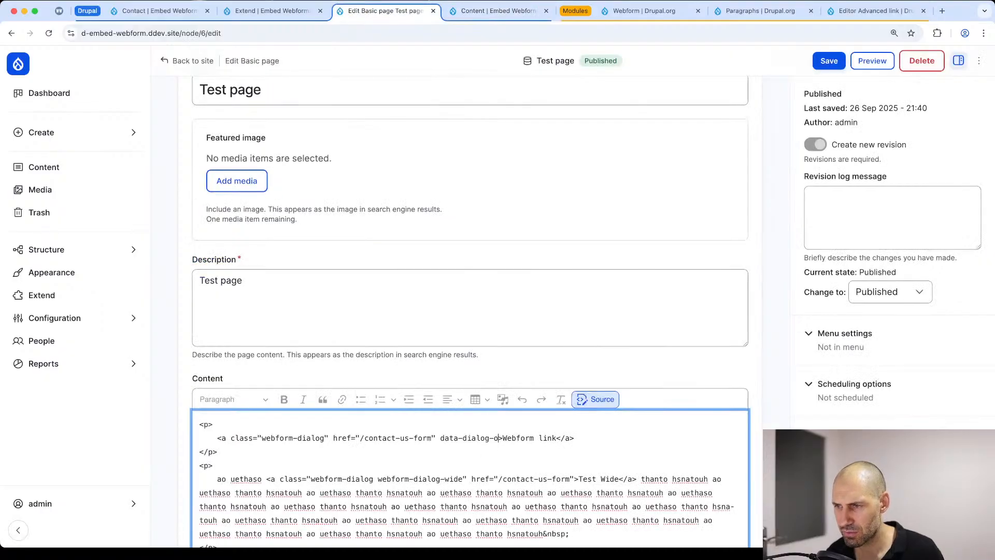
type("ons=\"\"")
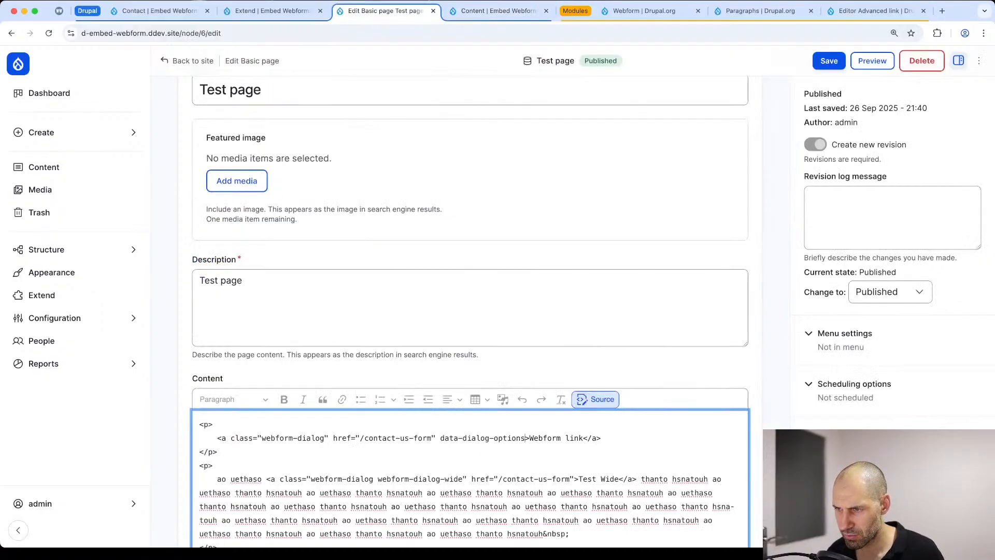
key("Left")
type("{&quot;width&quot;:400,&quot;height&quot;:400}")
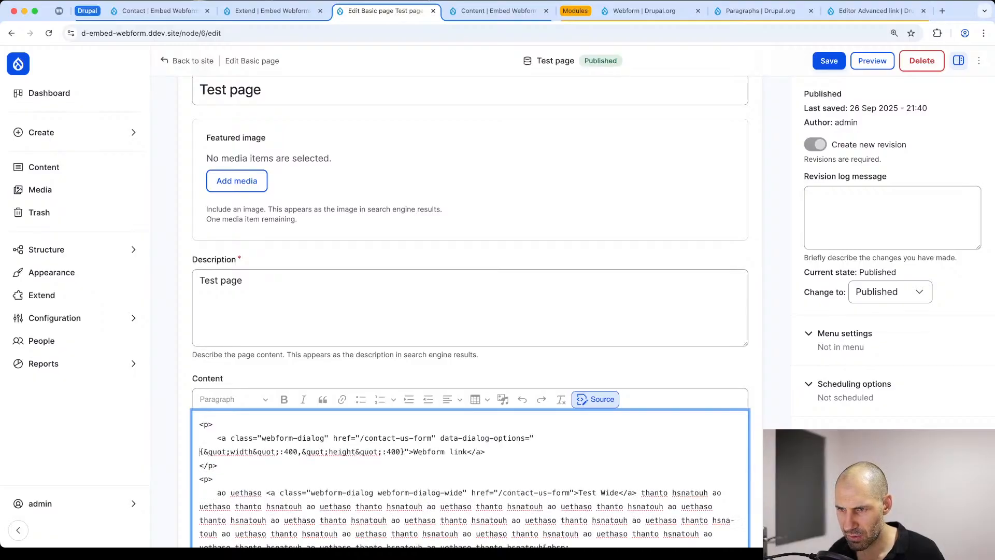
left_click(830, 62)
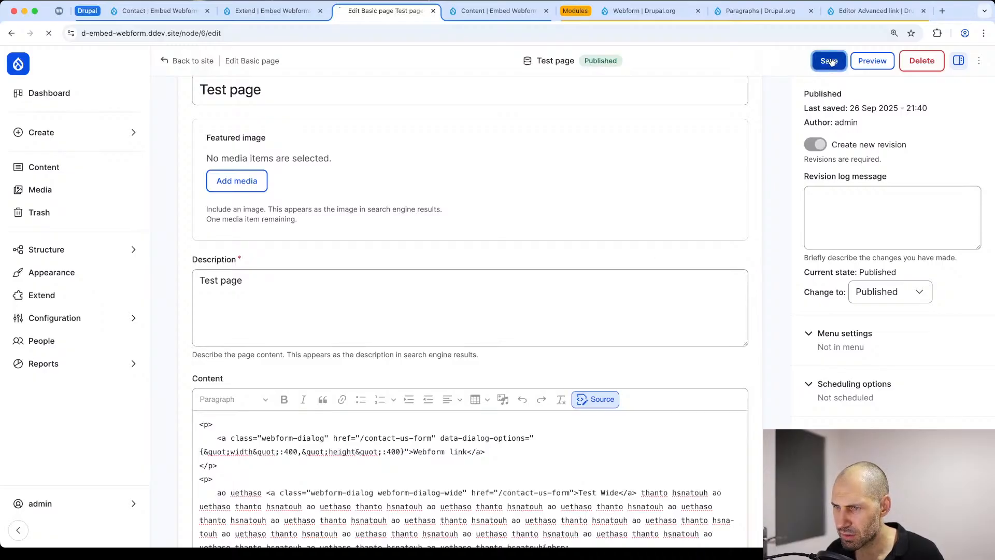
Step: Test the Webform link's custom-size dialog on Test page, close it and dismiss the status message
left_click(366, 417)
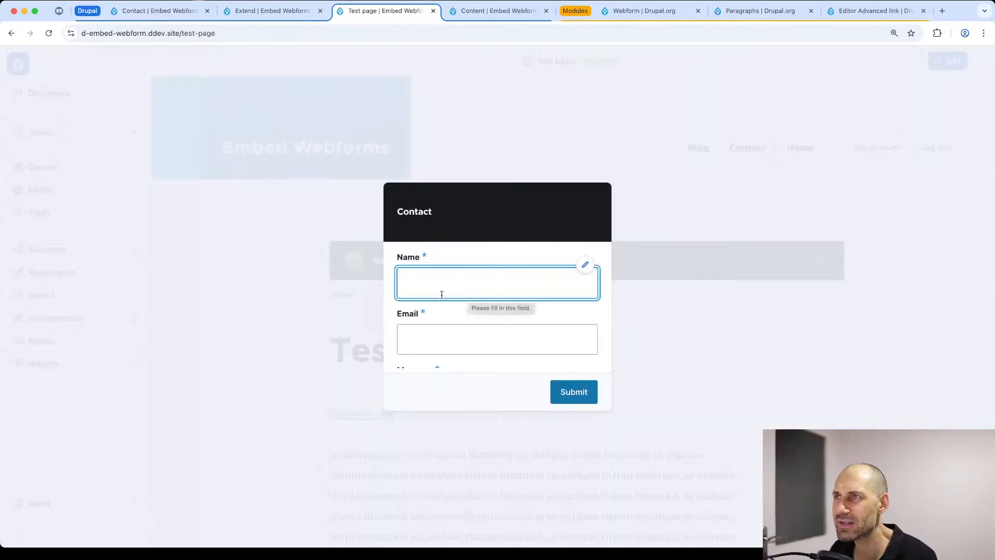
left_click(610, 216)
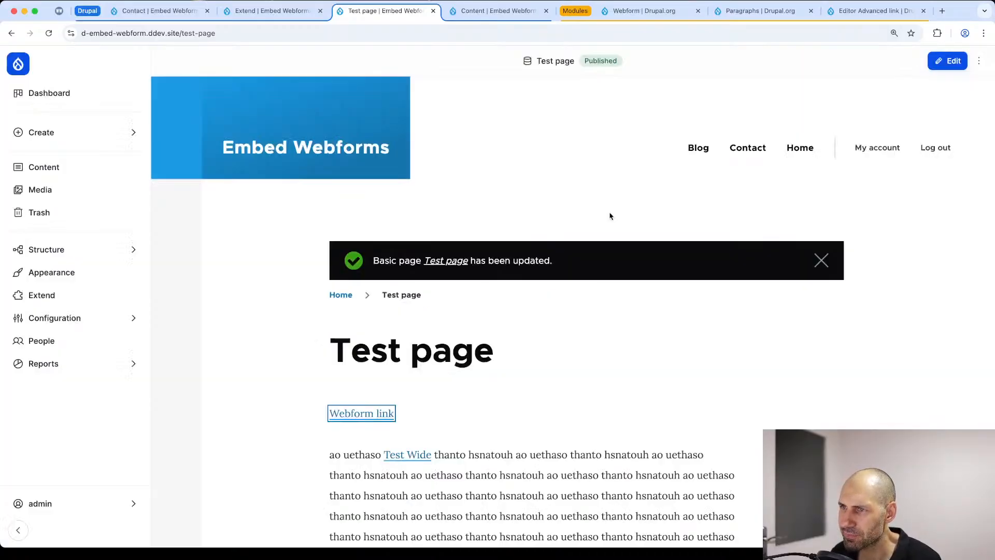
left_click(820, 260)
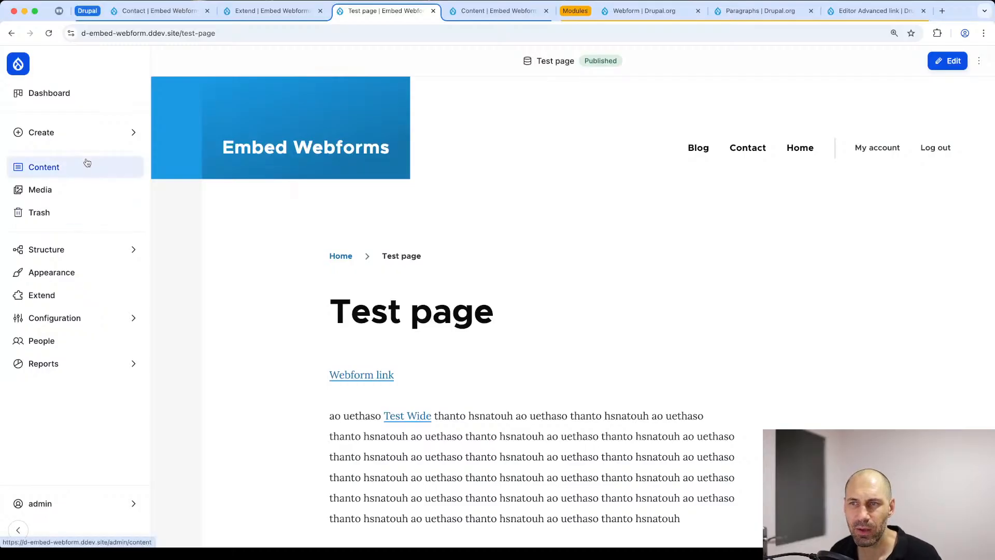
Step: Open the Contact webform from the list of webforms and view its standalone page
left_click(67, 248)
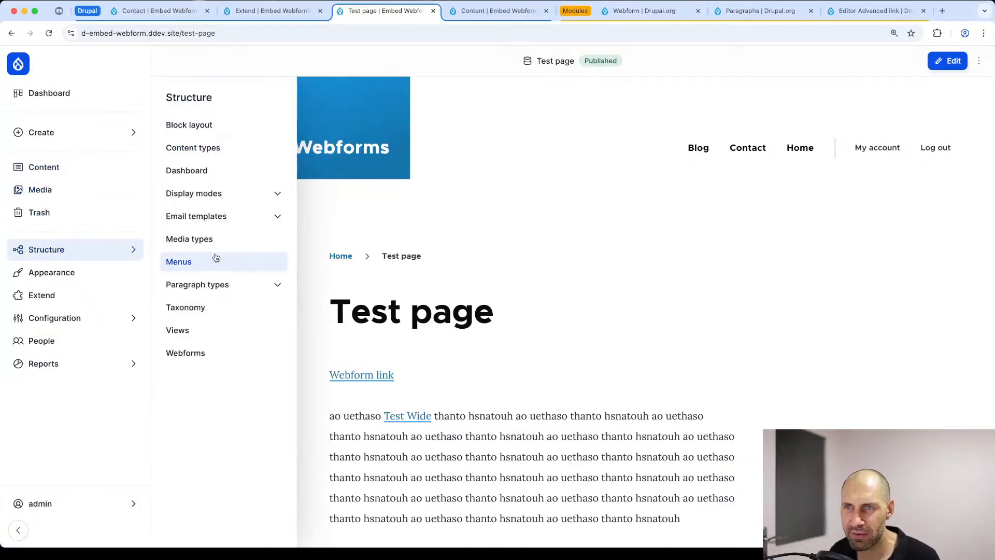
left_click(231, 353)
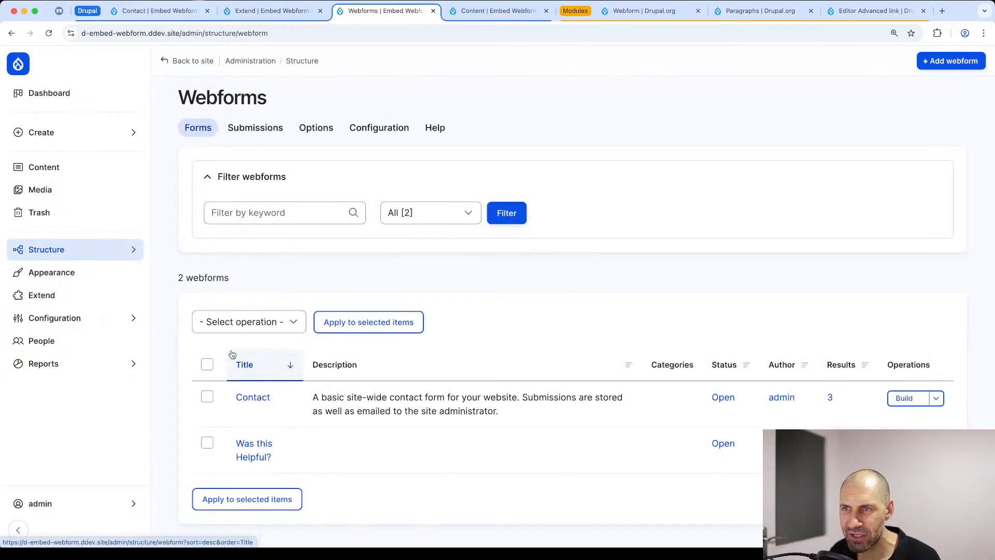
left_click(248, 397)
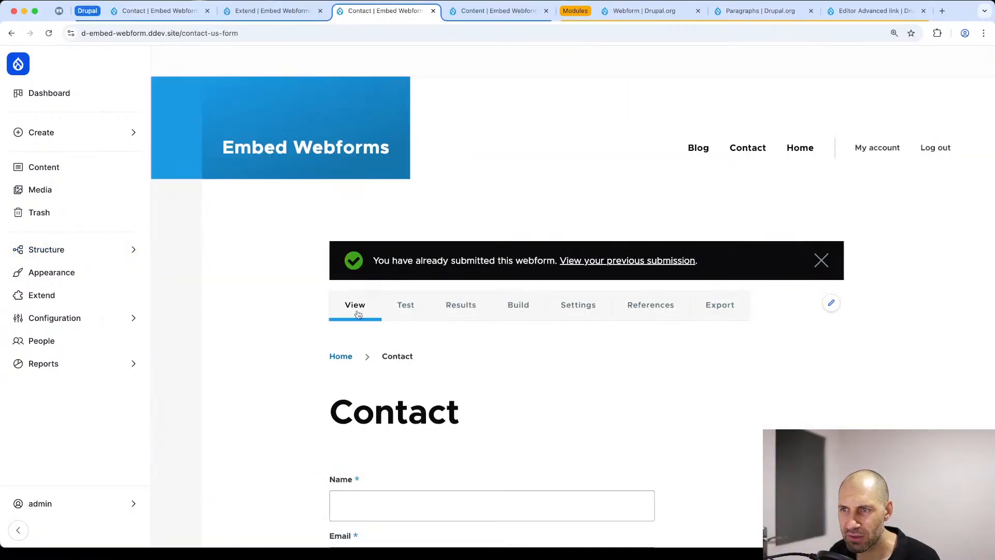
scroll(358, 273, "down", 5)
scroll(360, 251, "up", 2)
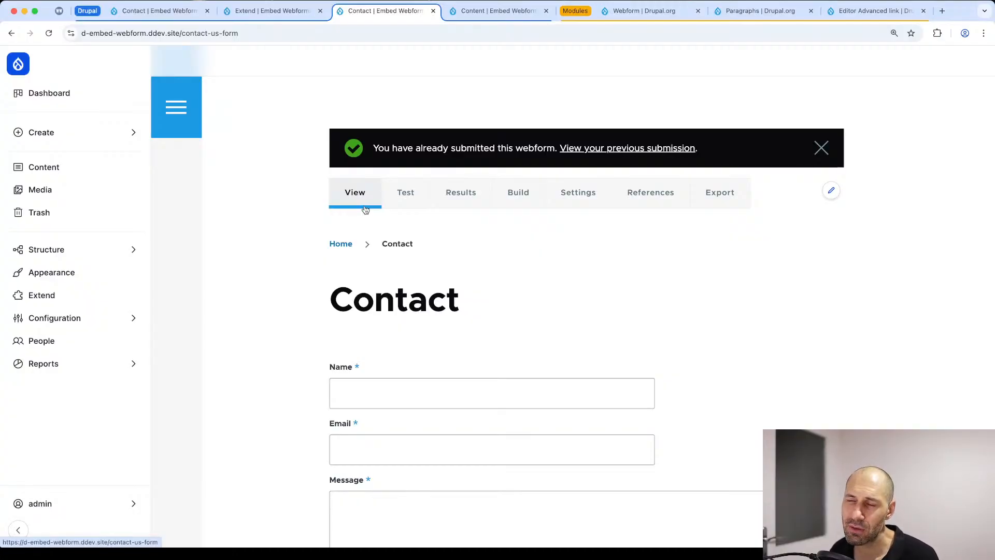
Step: Open the blog post "A celebration of Drupal and open-source contributions" and view its "Was this helpful?" rating webform
left_click(47, 166)
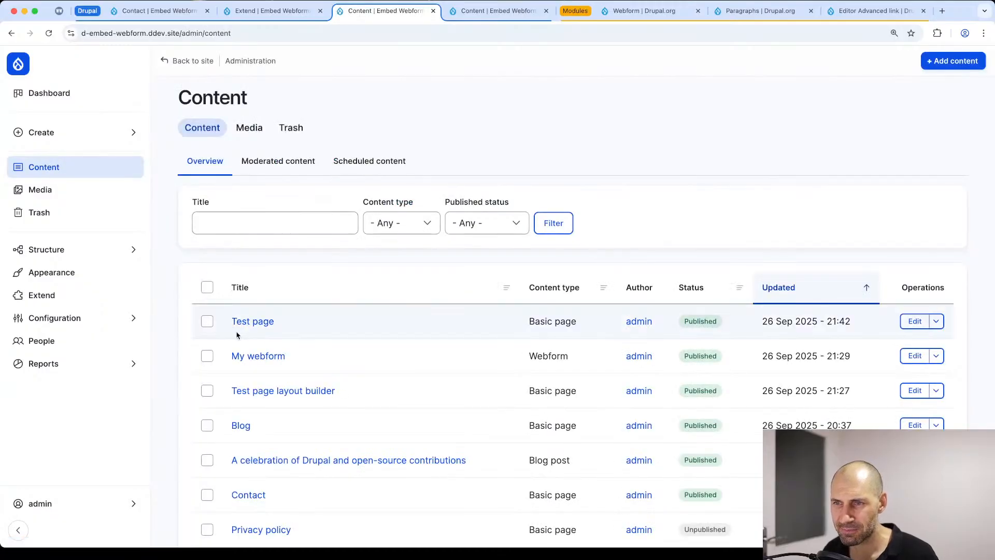
left_click(243, 459)
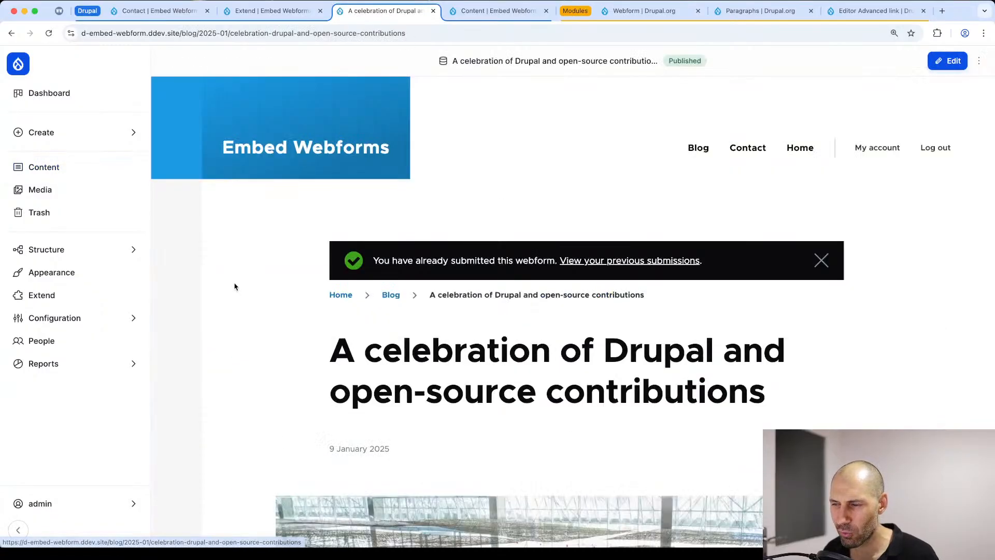
scroll(235, 287, "down", 10)
scroll(241, 291, "down", 15)
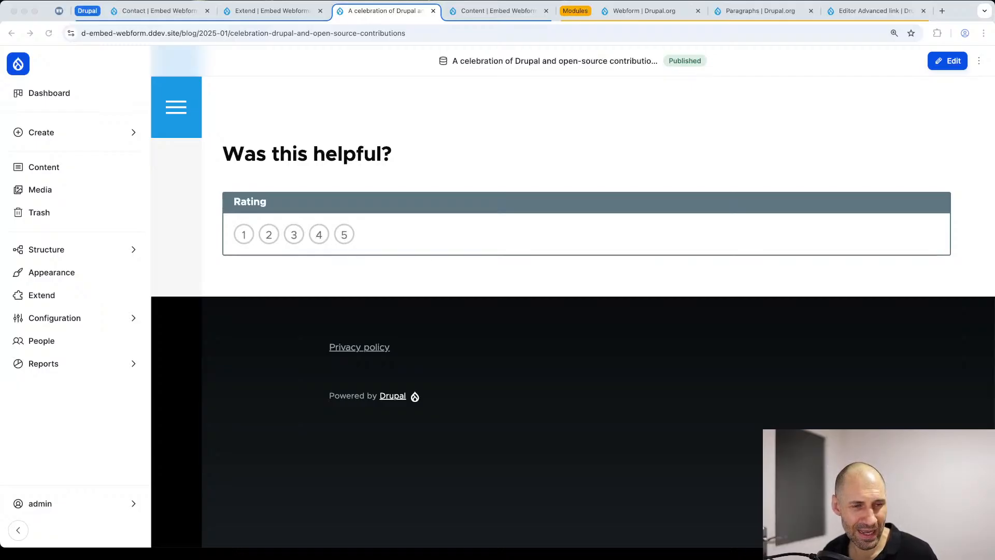
scroll(529, 215, "up", 20)
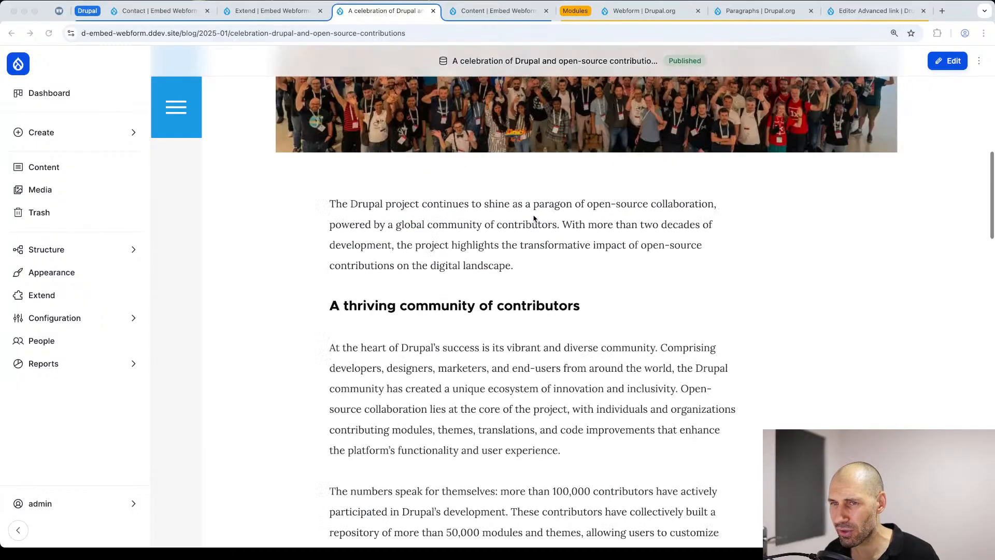
Step: Open Test page for editing from the content list and review its Webform paragraph
left_click(70, 168)
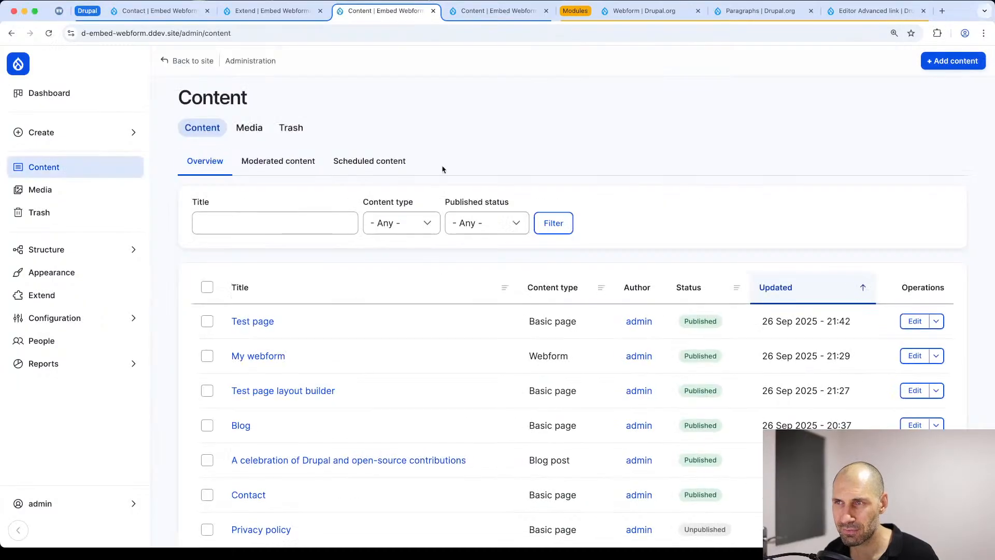
left_click(914, 321)
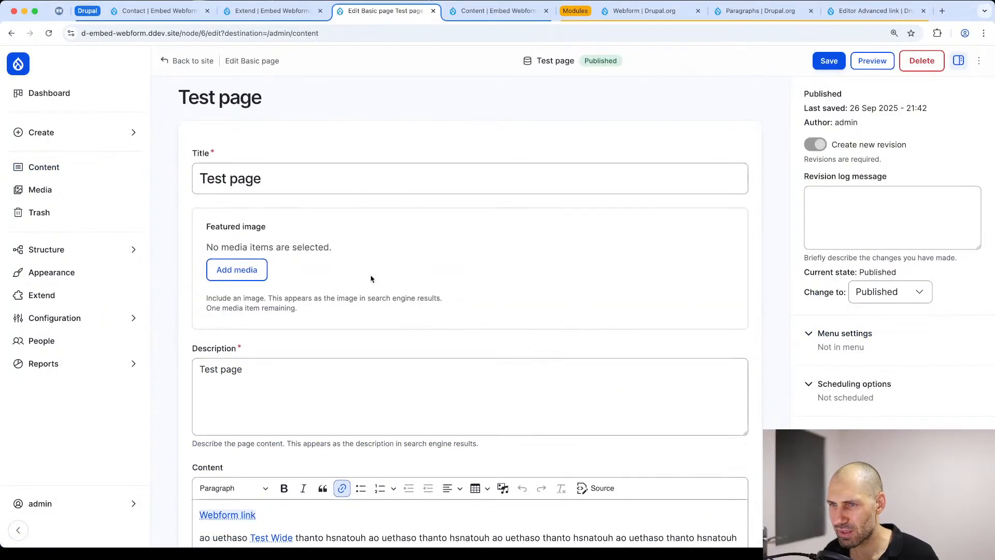
scroll(371, 279, "down", 10)
left_click(232, 383)
scroll(263, 299, "down", 3)
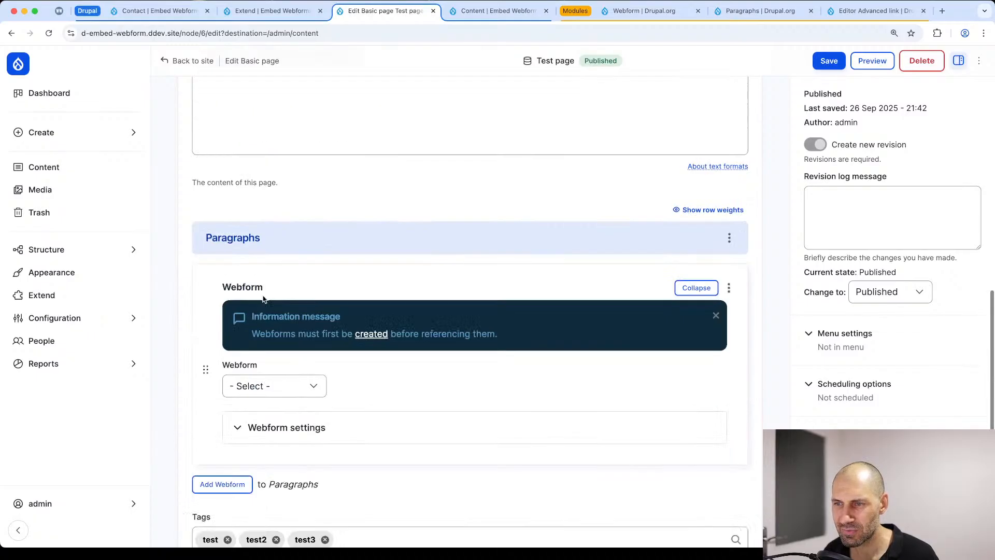
scroll(263, 299, "down", 3)
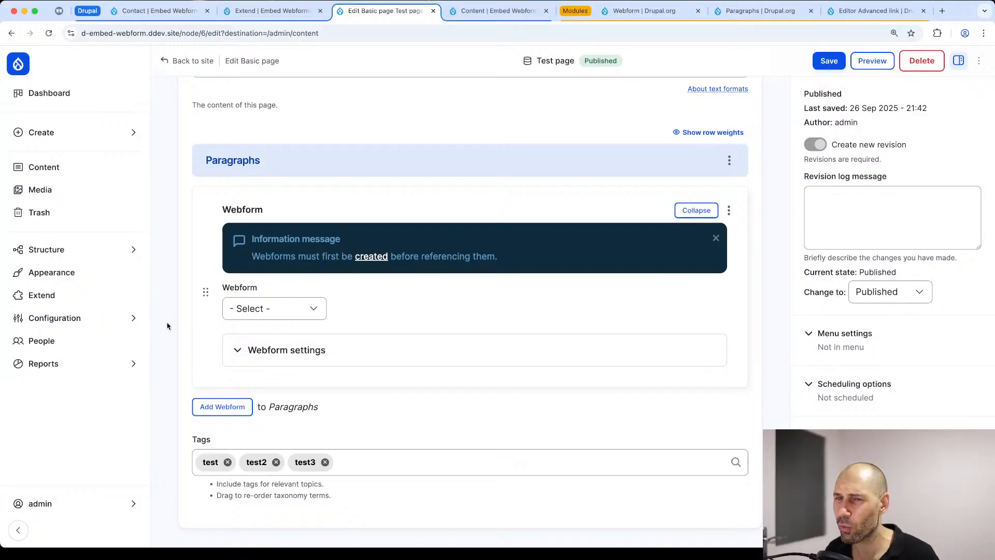
Step: Open the form for creating a new Webform content item and view its webform reference field
scroll(104, 292, "up", 3)
left_click(60, 131)
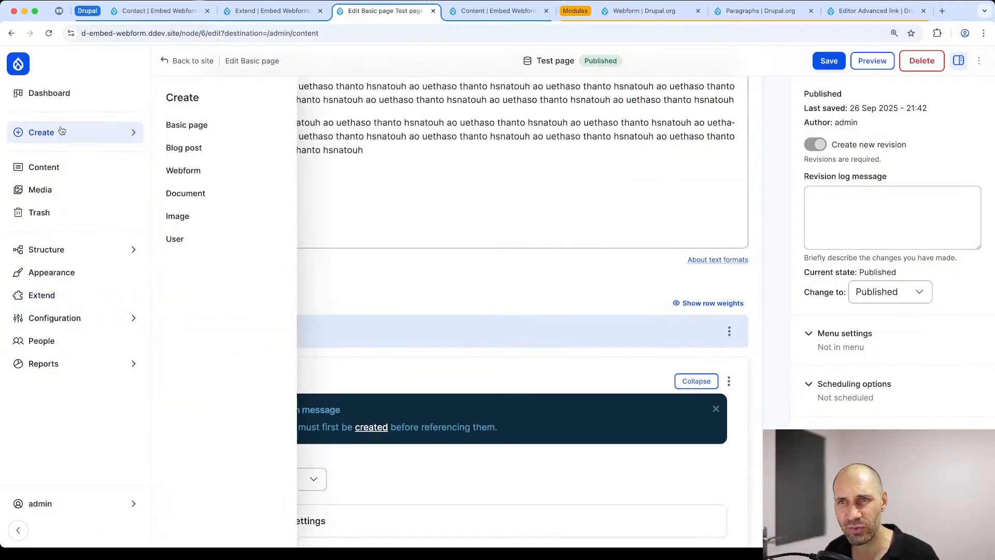
left_click(188, 173)
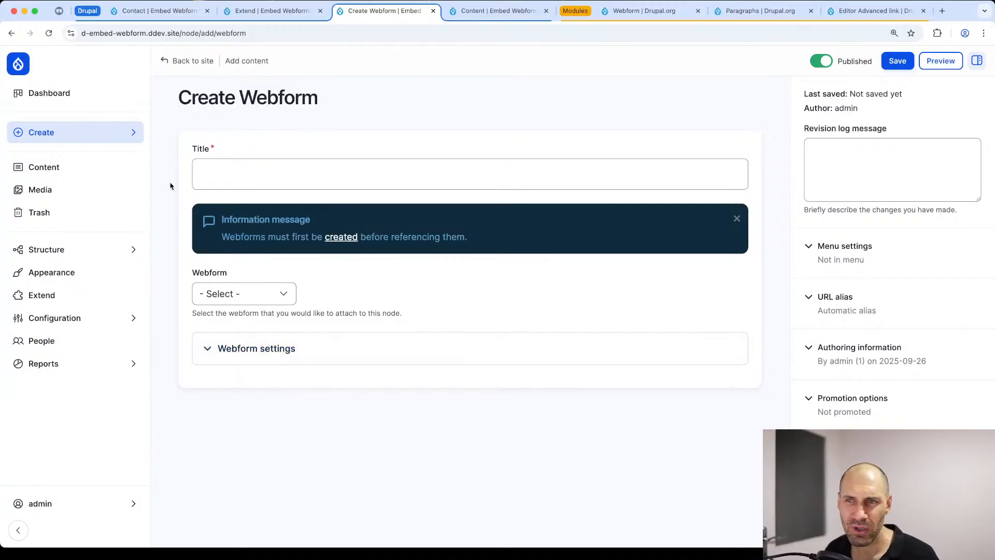
Step: Open Test page from the content list, launch the Webform link's Contact dialog and look through its fields
left_click(83, 165)
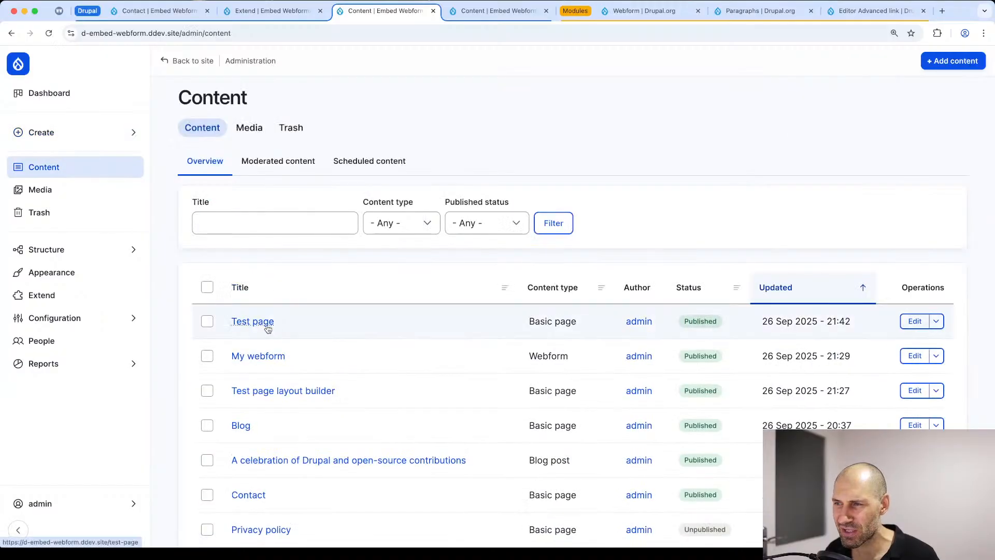
left_click(263, 321)
scroll(311, 316, "down", 5)
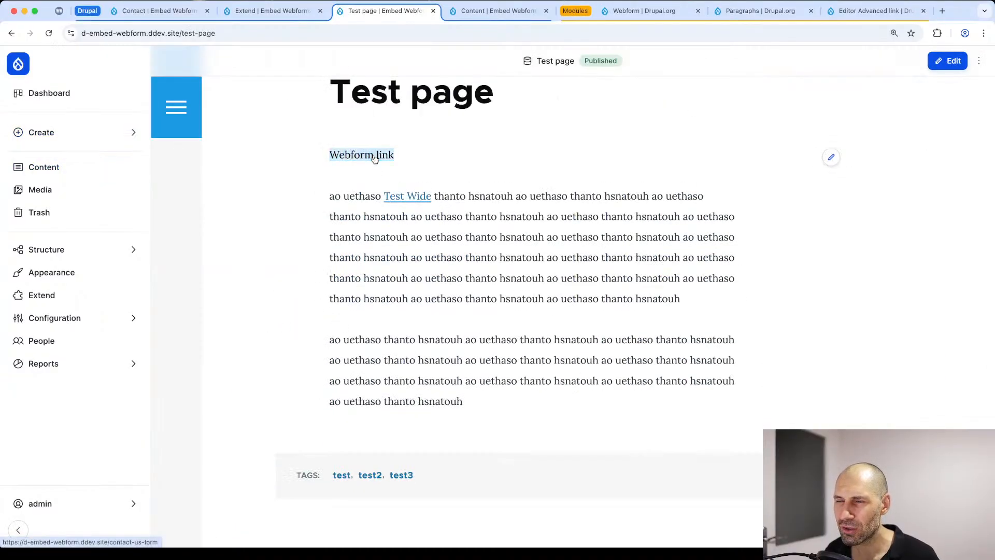
left_click(374, 157)
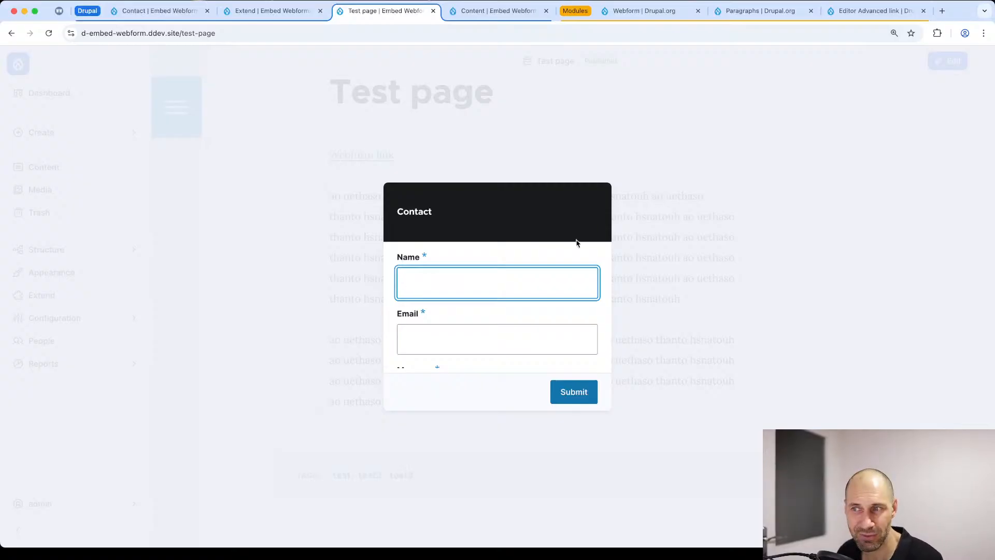
scroll(580, 251, "down", 3)
scroll(565, 288, "up", 3)
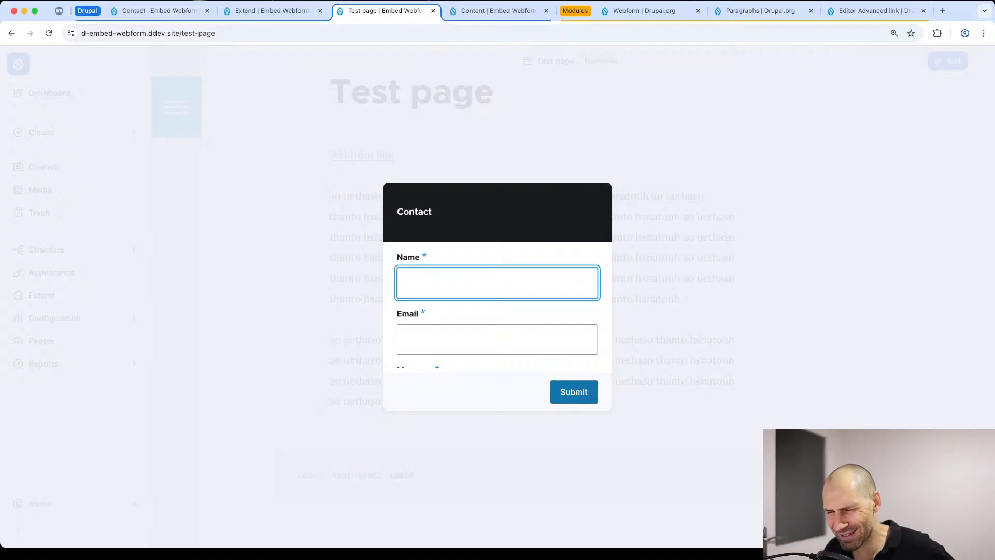
Step: View the WebWash Premium membership page and return to the Content text format's Source editing settings
left_click(59, 12)
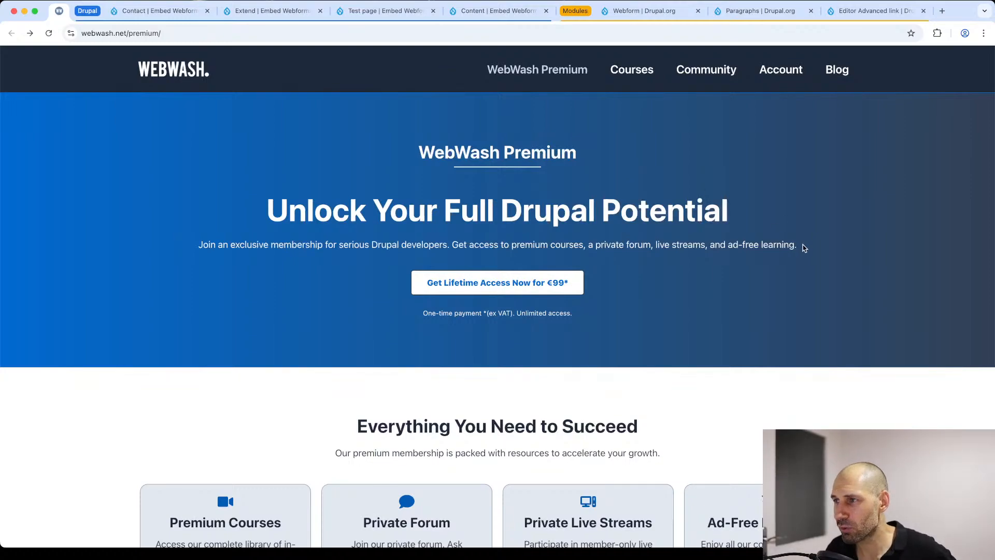
left_click_drag(805, 249, 269, 207)
left_click(269, 208)
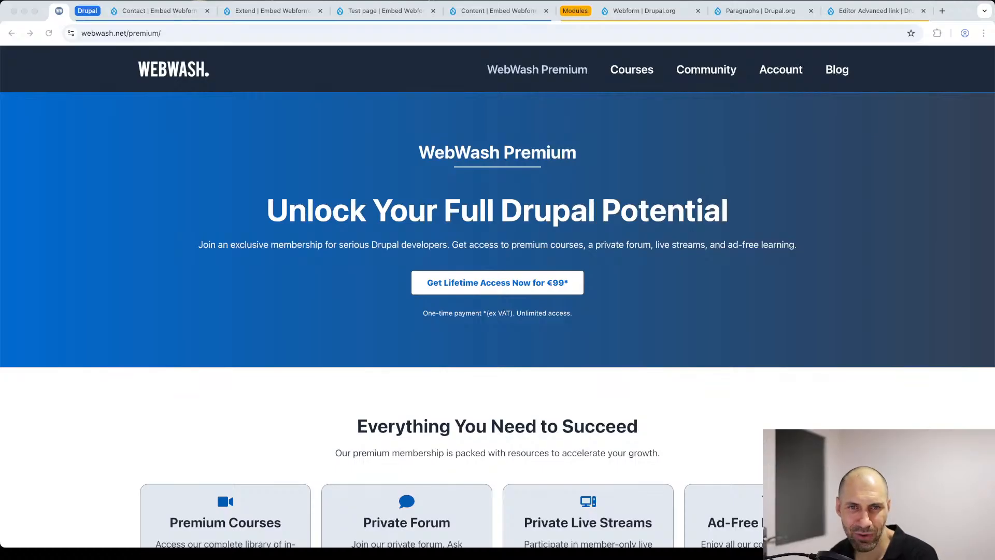
left_click(495, 12)
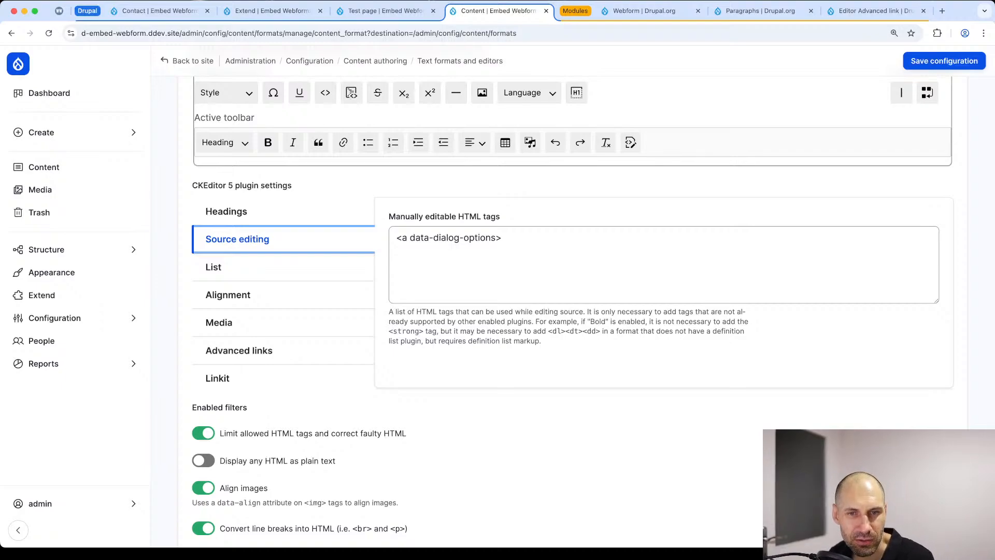
key("super+Tab")
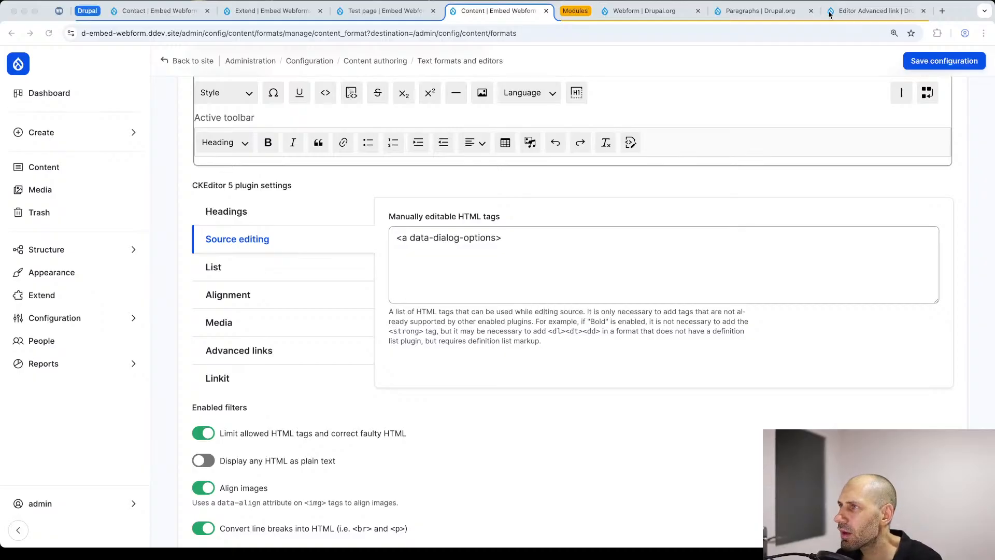
Step: Examine the Editor Advanced link project page, covering its supported link attributes, installation steps, branches and recommended modules
left_click(890, 12)
scroll(413, 141, "down", 3)
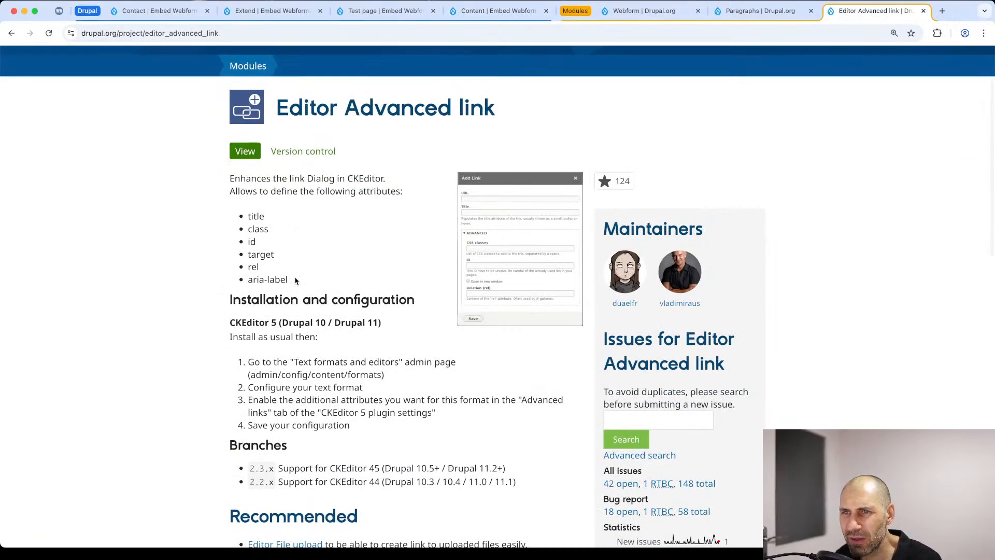
left_click_drag(288, 280, 241, 217)
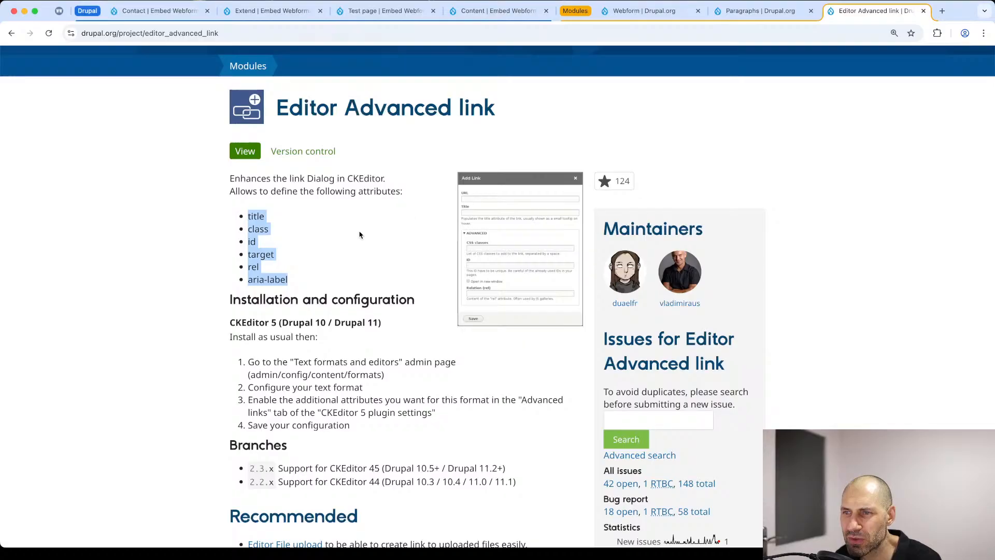
scroll(360, 231, "down", 4)
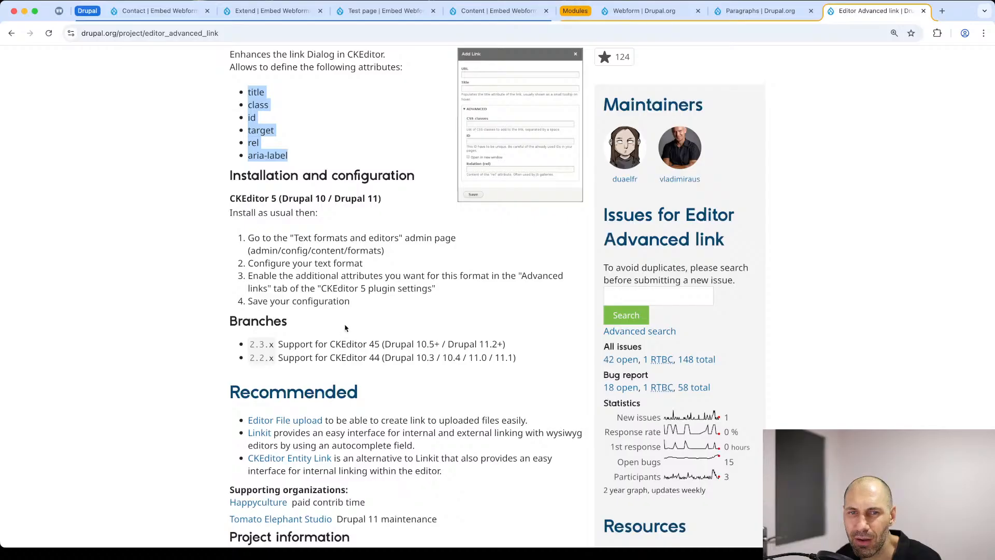
left_click(419, 338)
scroll(384, 304, "down", 5)
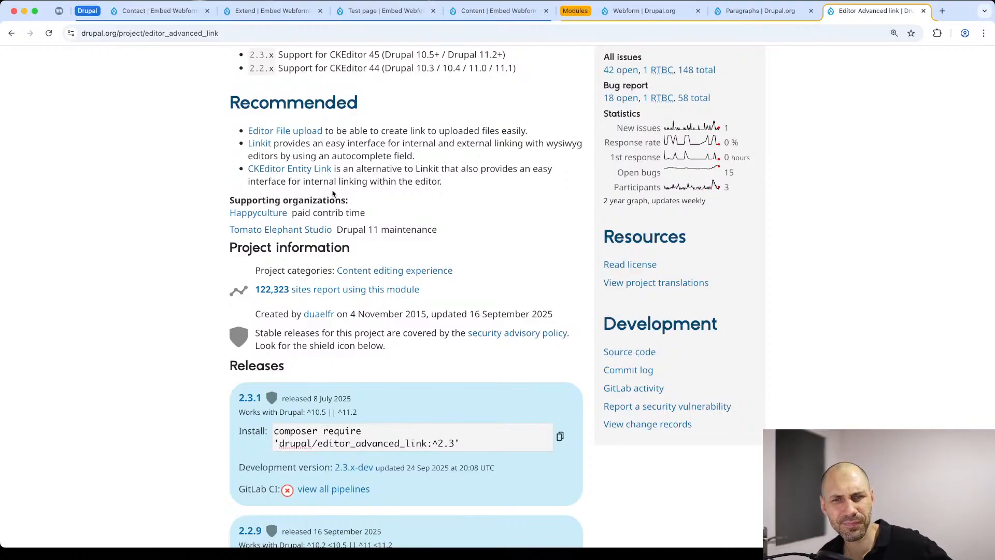
scroll(405, 190, "up", 1)
scroll(428, 193, "up", 10)
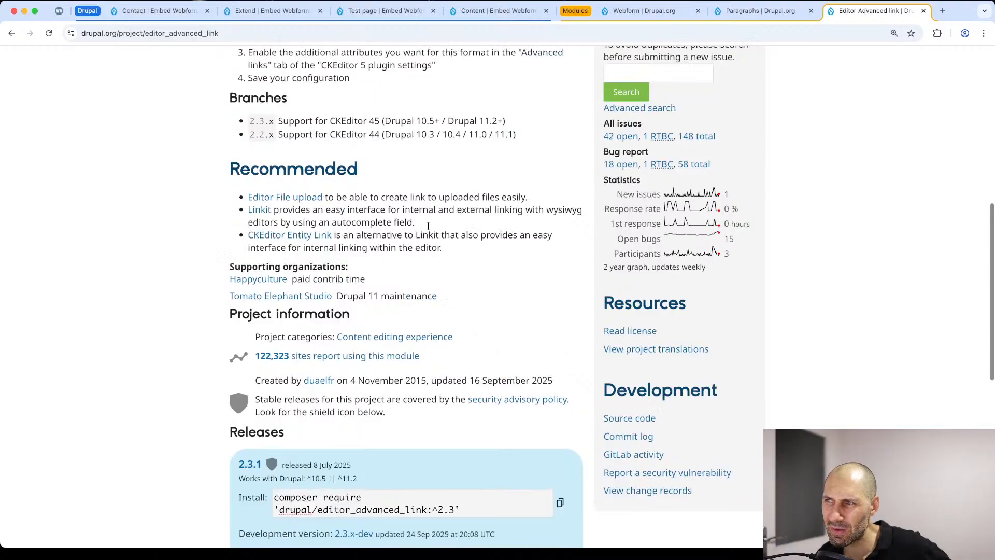
scroll(541, 331, "down", 3)
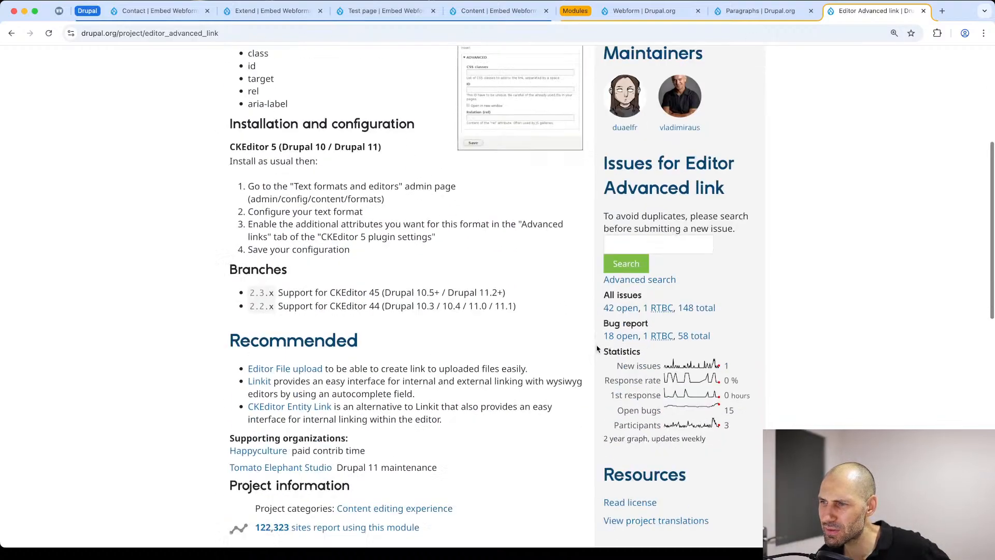
Step: Open the Editor Advanced link issue queue and read the feature request on default values for the attributes
left_click(622, 283)
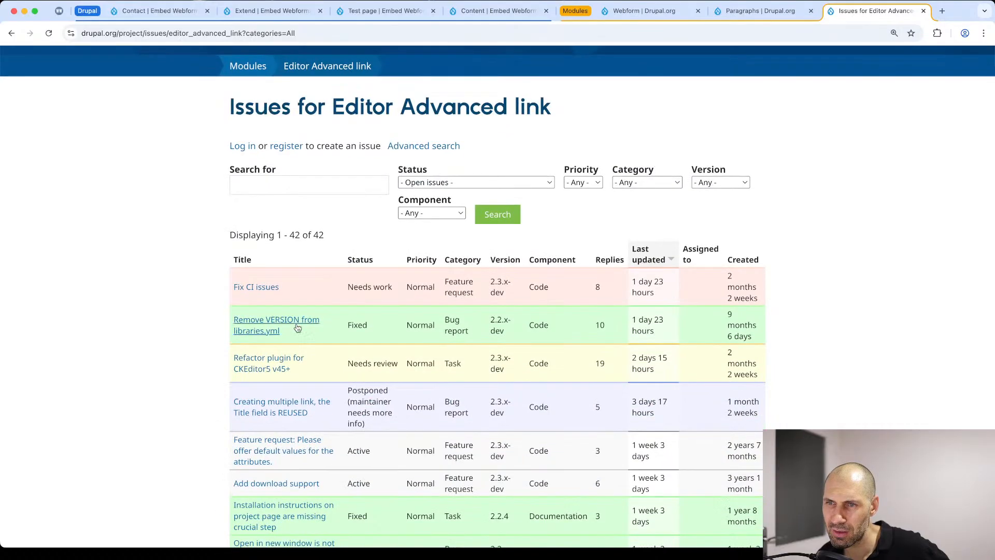
scroll(298, 328, "down", 6)
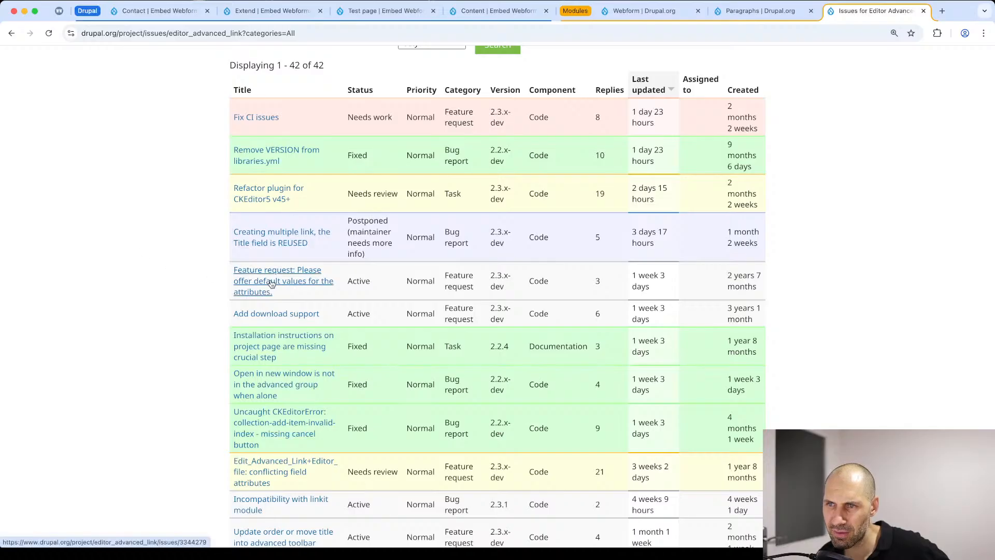
left_click(300, 281)
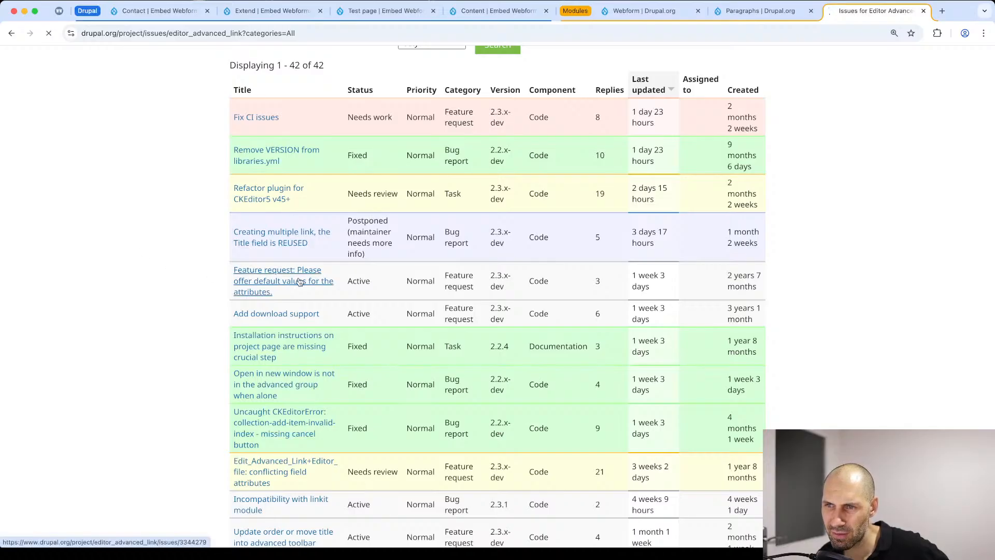
scroll(279, 278, "down", 2)
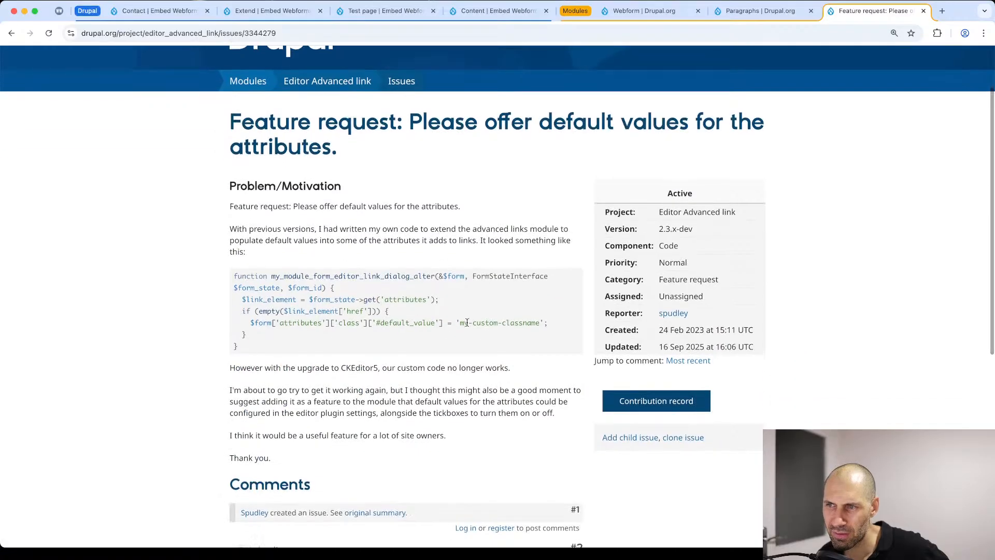
left_click_drag(579, 322, 220, 275)
scroll(221, 277, "down", 2)
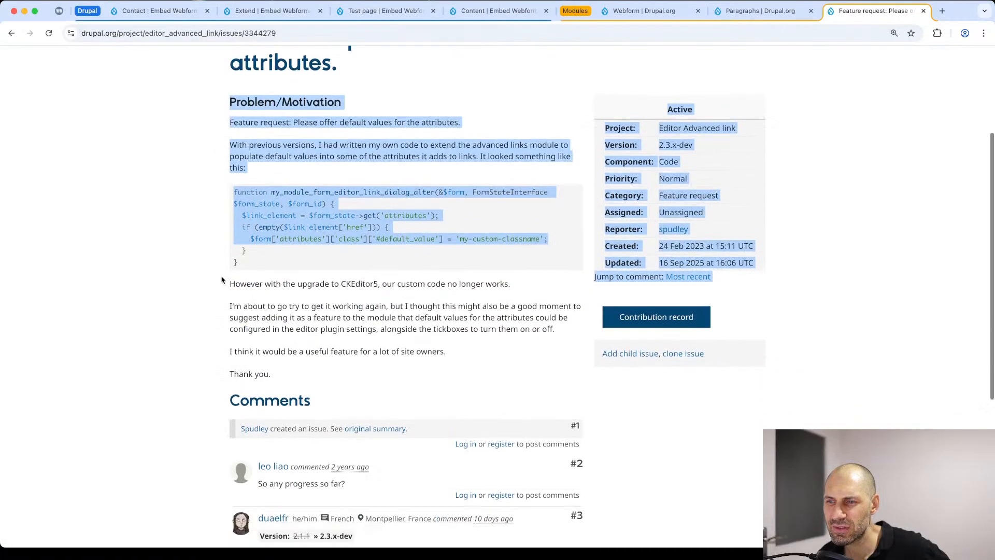
left_click(211, 266)
Step: Return to the Editor Advanced link issue list and scan the remaining open issues
key("super+Left")
scroll(216, 274, "down", 6)
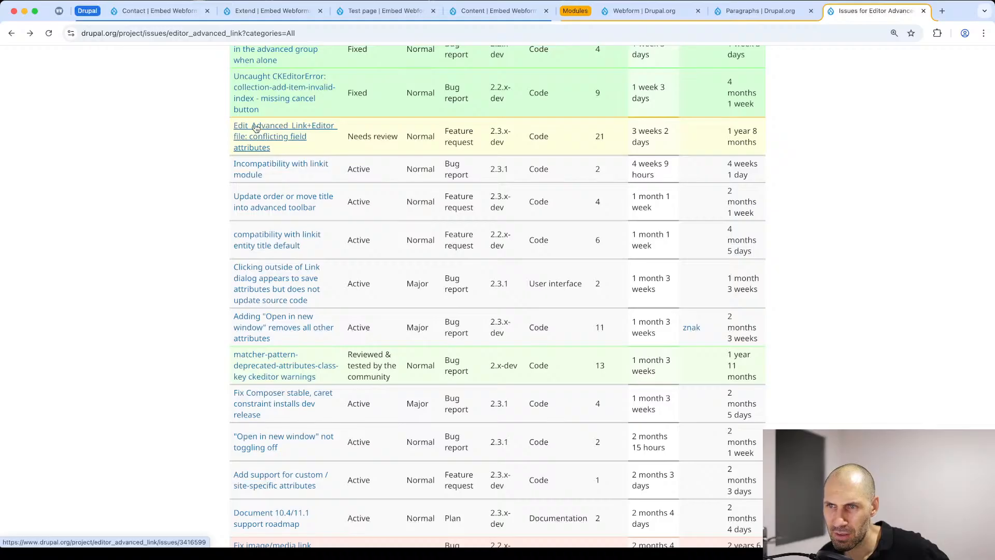
scroll(255, 164, "down", 20)
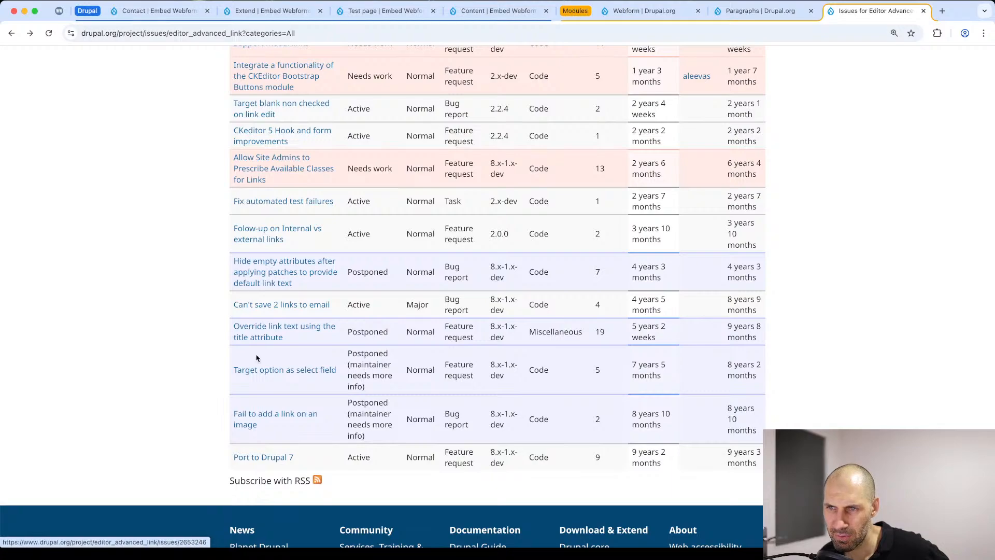
scroll(261, 217, "up", 7)
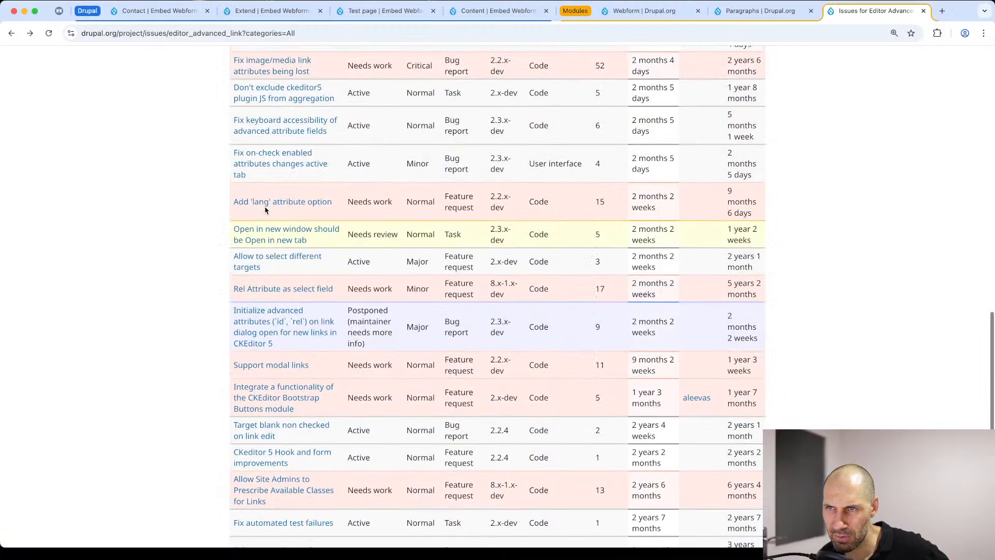
Step: Open the site's Main navigation menu for editing from the list of menus
left_click(285, 9)
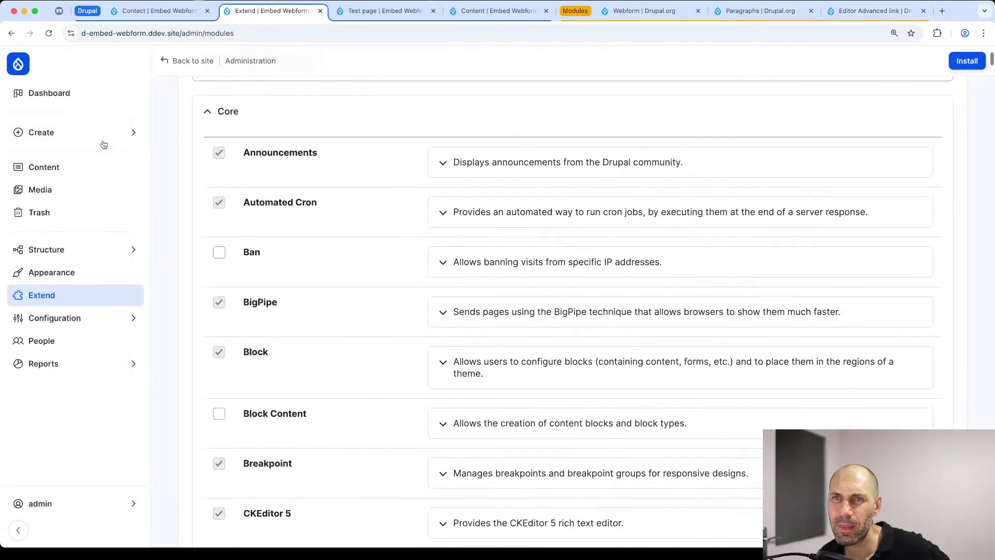
left_click(64, 248)
left_click(212, 264)
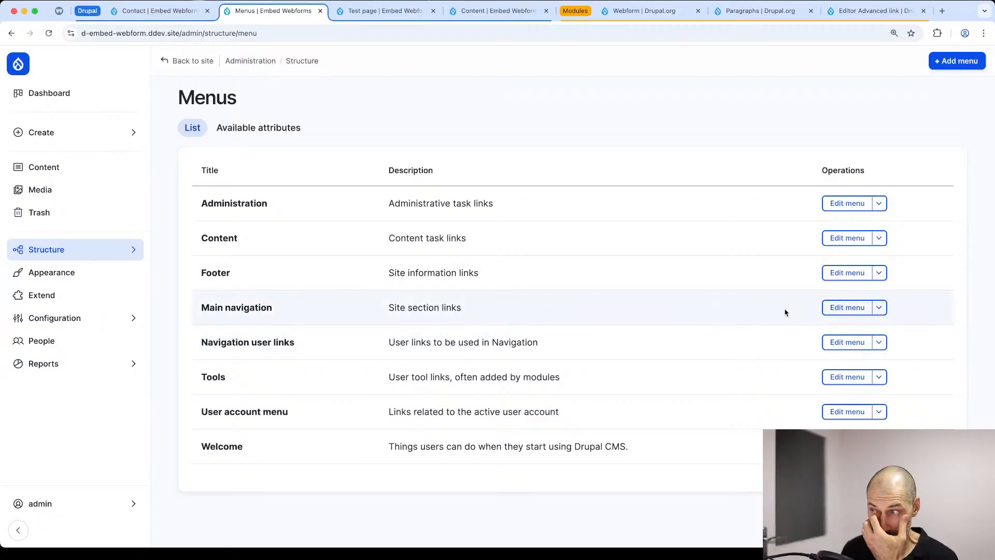
left_click(844, 306)
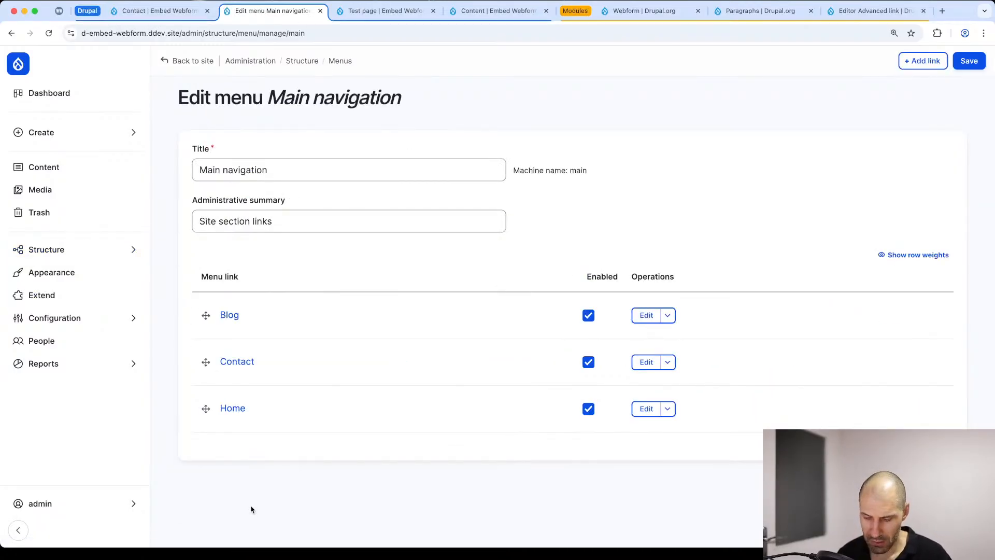
Step: Switch to Visual Studio Code and look through the project's web/core/modules folder, collapsing the core folder when done
key("super+Tab")
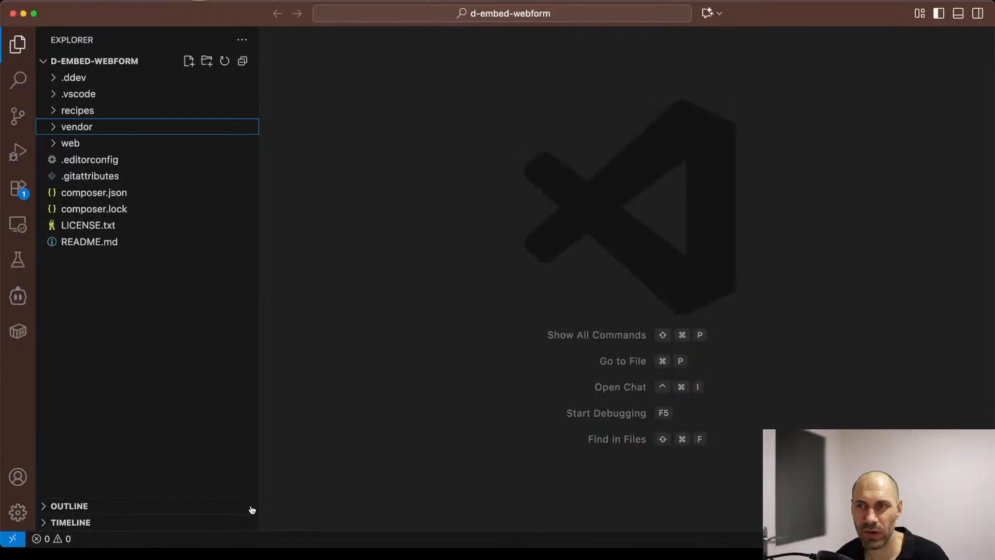
left_click(143, 145)
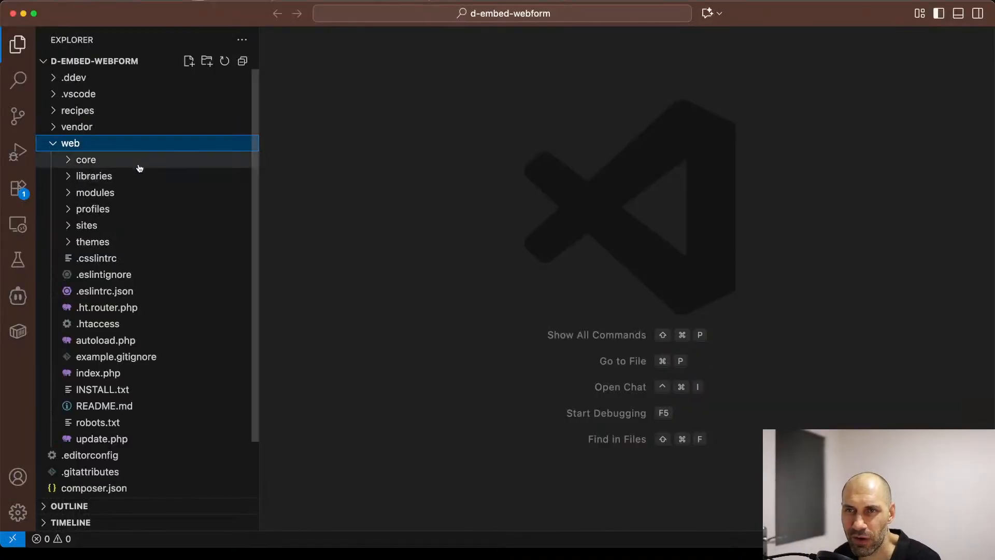
left_click(138, 162)
left_click(142, 261)
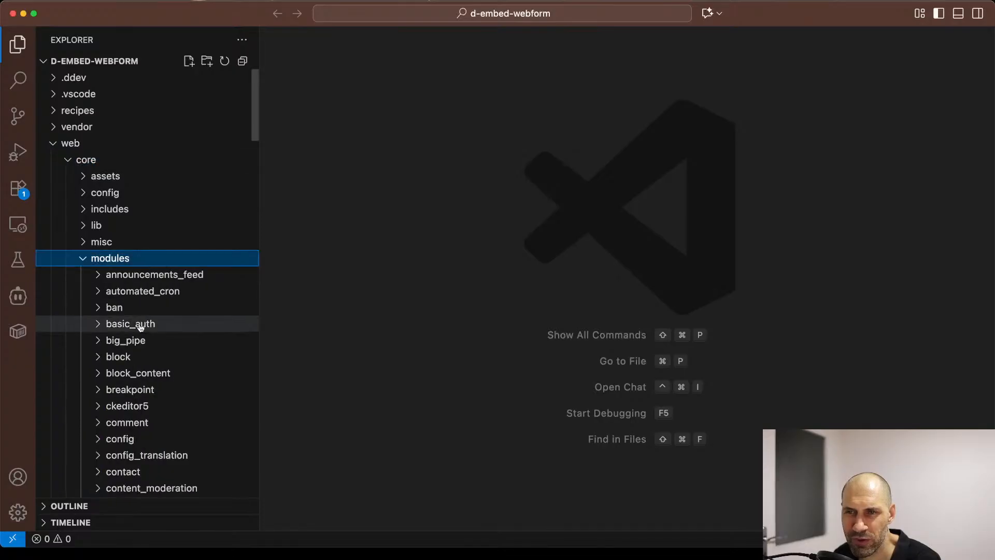
scroll(143, 326, "down", 20)
scroll(143, 334, "down", 5)
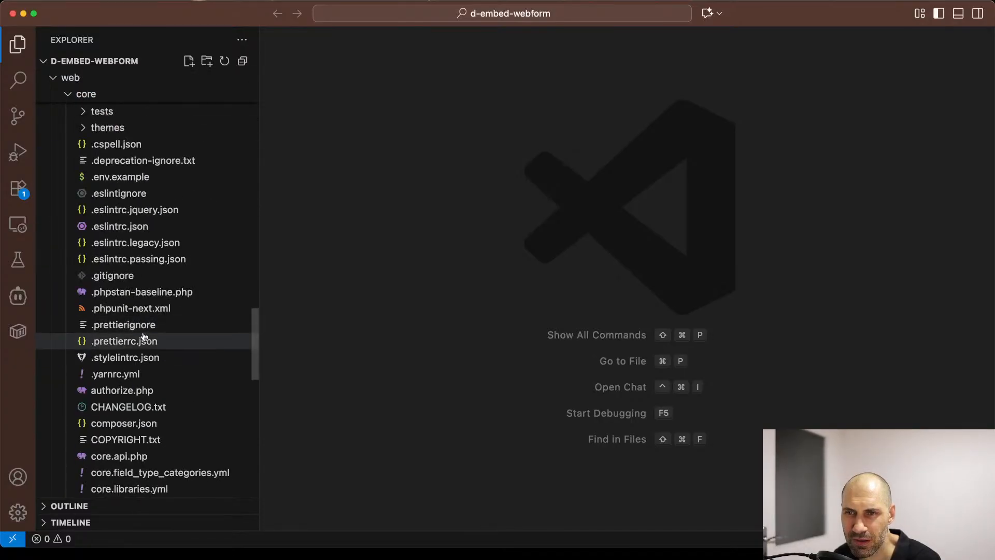
scroll(144, 334, "up", 8)
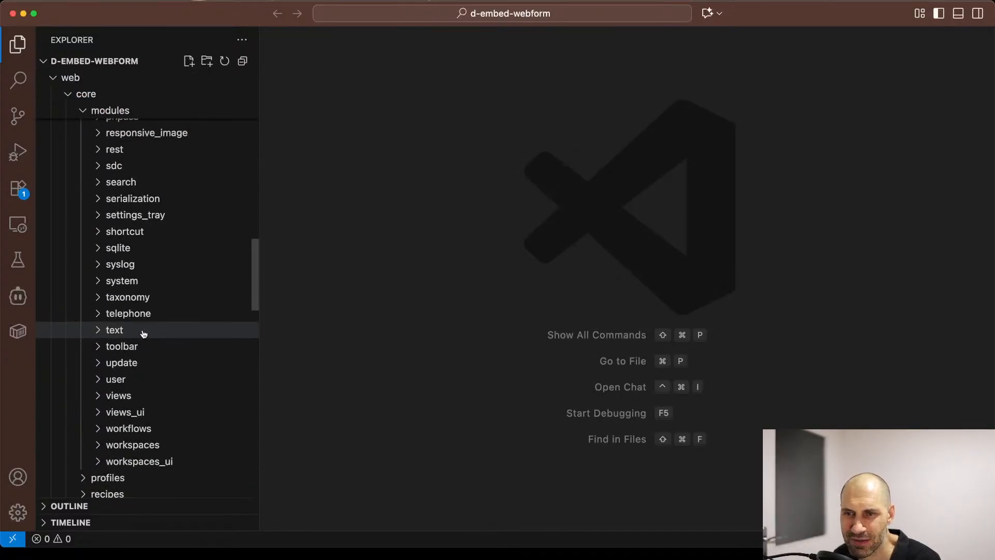
scroll(143, 332, "up", 15)
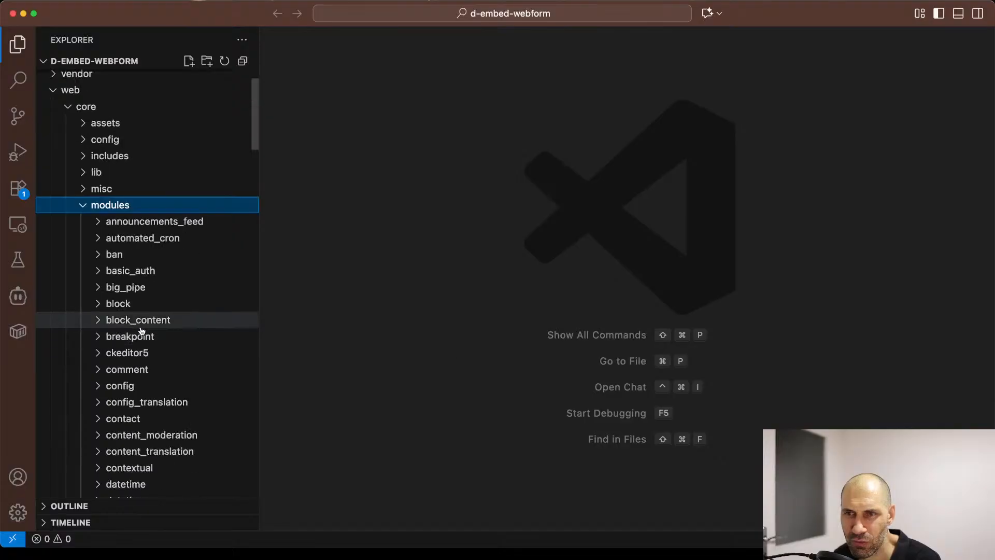
left_click(117, 209)
left_click(101, 109)
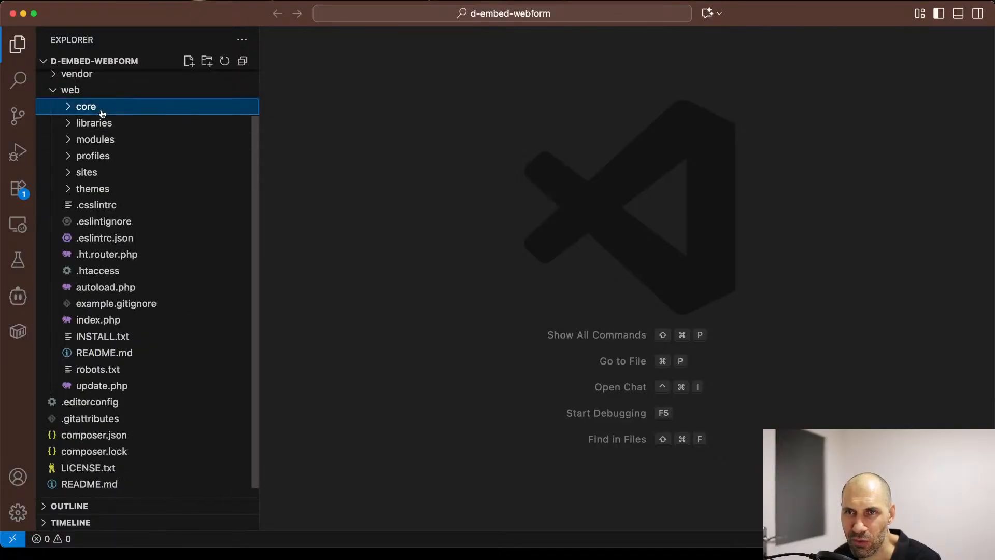
Step: Browse the contributed modules in web/modules/contrib and expand the editor_advanced_link folder
left_click(115, 140)
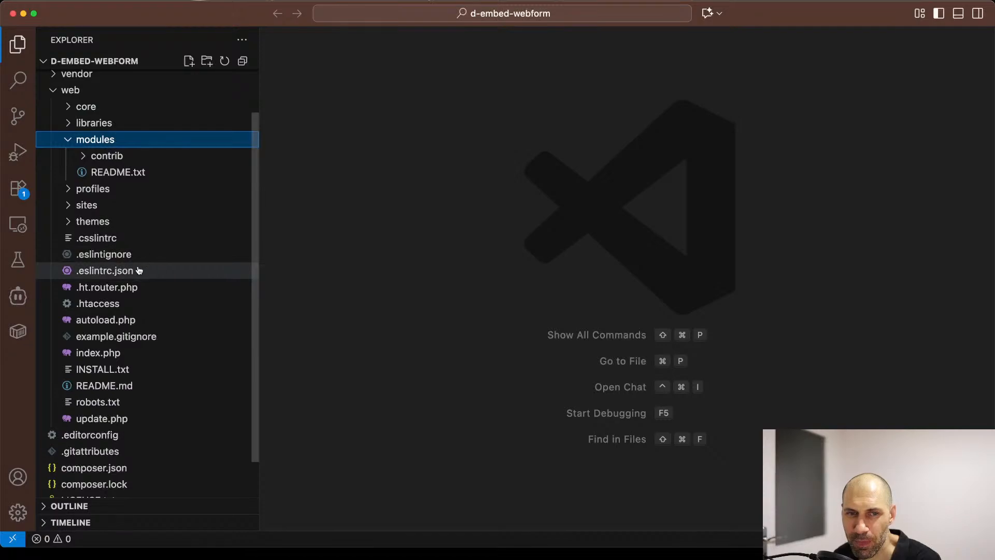
left_click(112, 157)
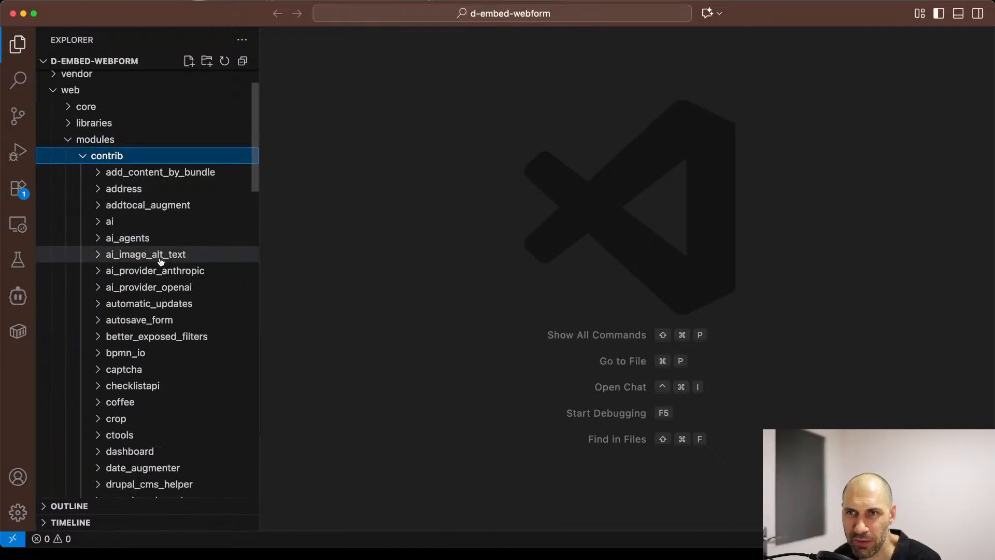
scroll(160, 265, "down", 8)
scroll(160, 266, "down", 15)
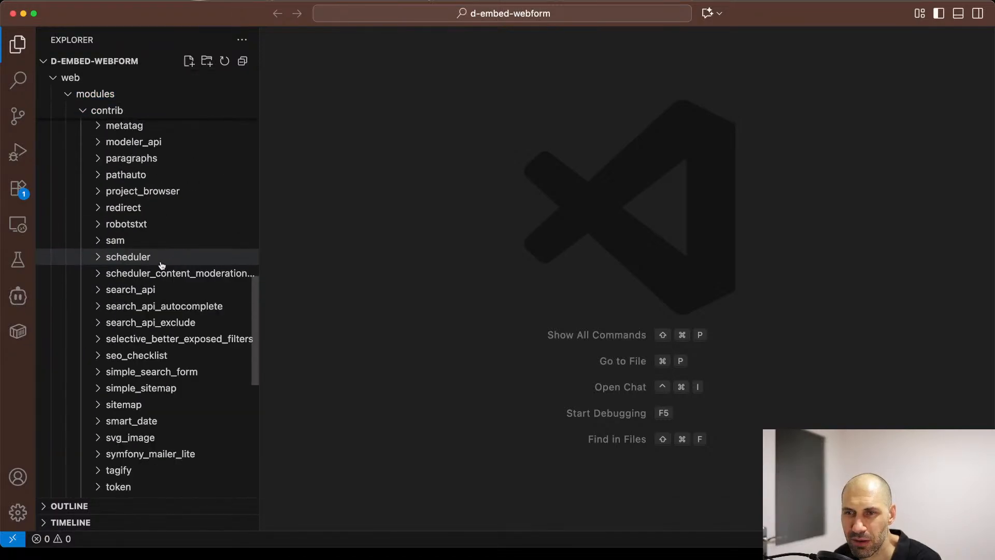
scroll(162, 270, "up", 8)
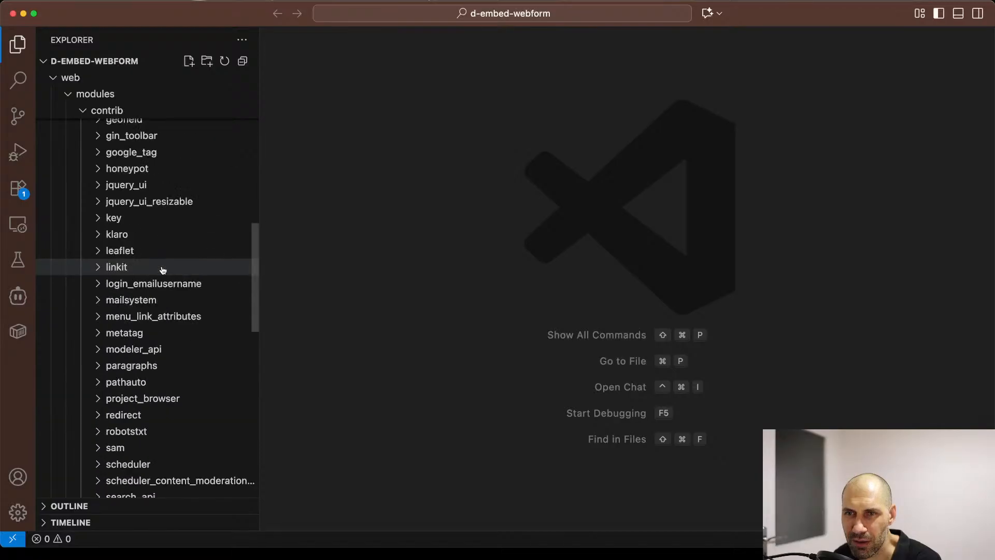
scroll(163, 270, "up", 12)
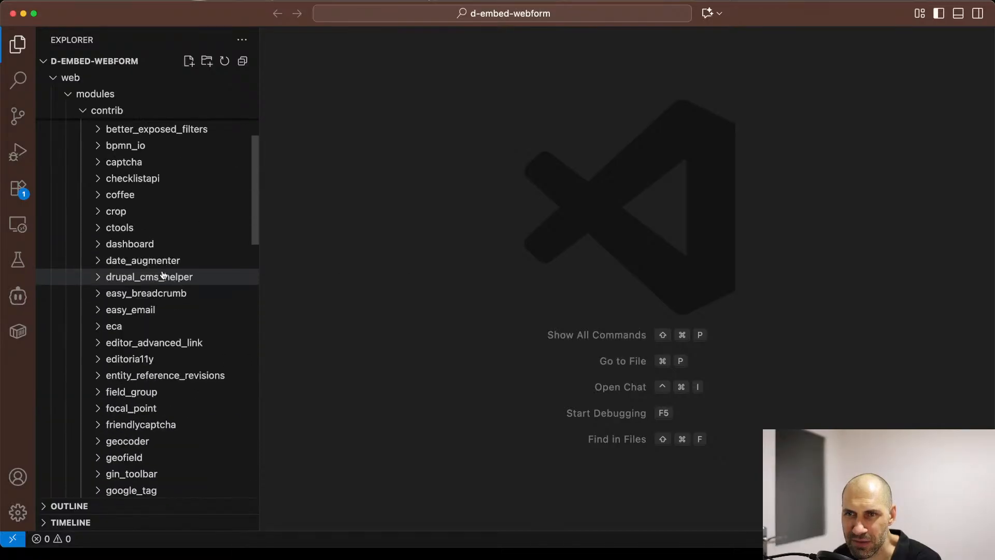
scroll(162, 276, "down", 6)
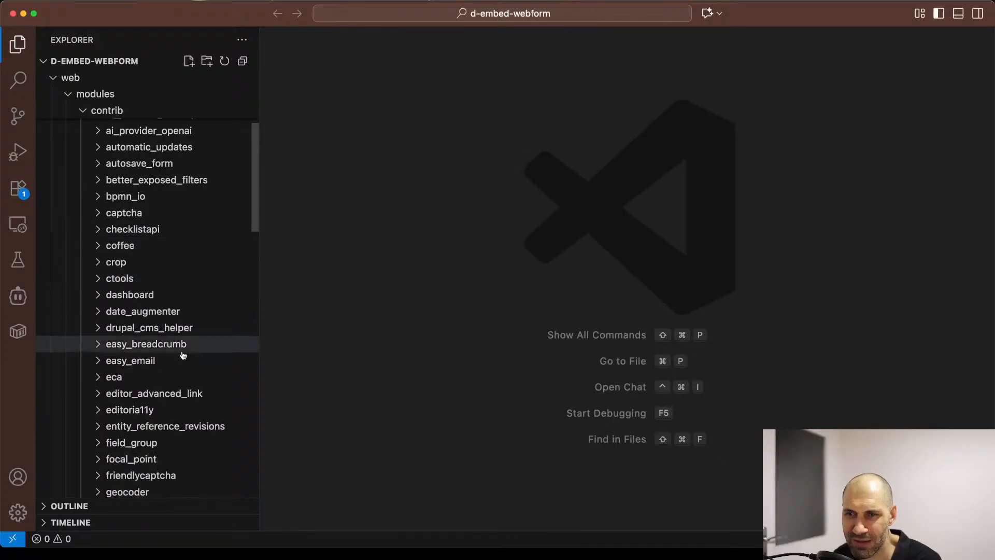
left_click(190, 427)
left_click(190, 394)
Step: Open editor_advanced_link.module and skim the start of its link dialog form alter code
scroll(190, 403, "down", 7)
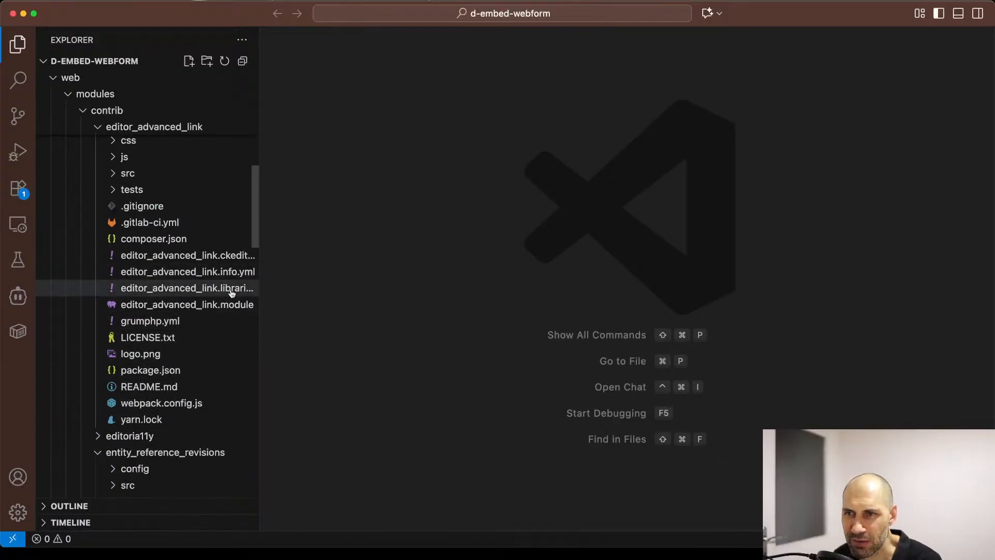
left_click(234, 306)
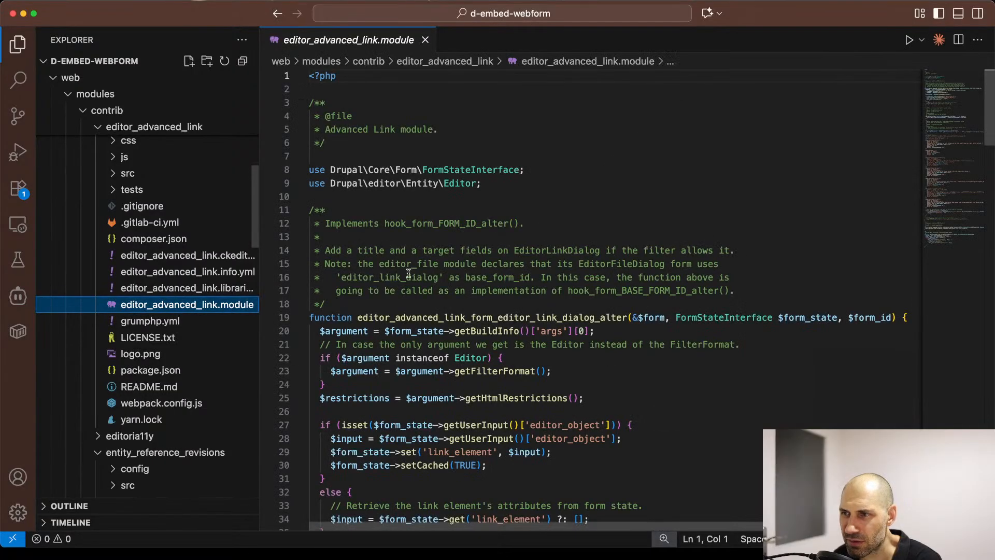
scroll(410, 273, "down", 10)
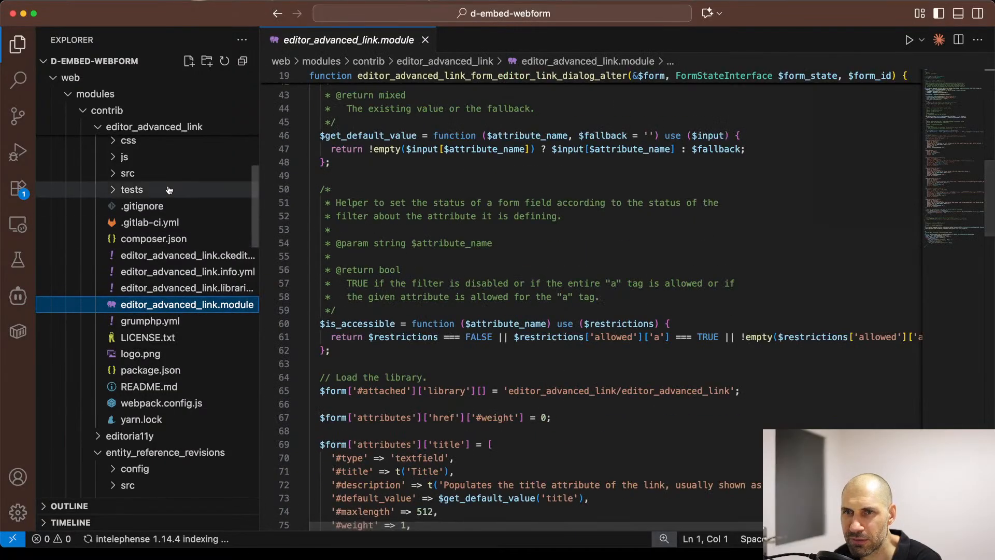
Step: Open AdvancedLink.php from the module's src/Plugin/CKEditor5Plugin folder and view its supported attributes constant
left_click(130, 173)
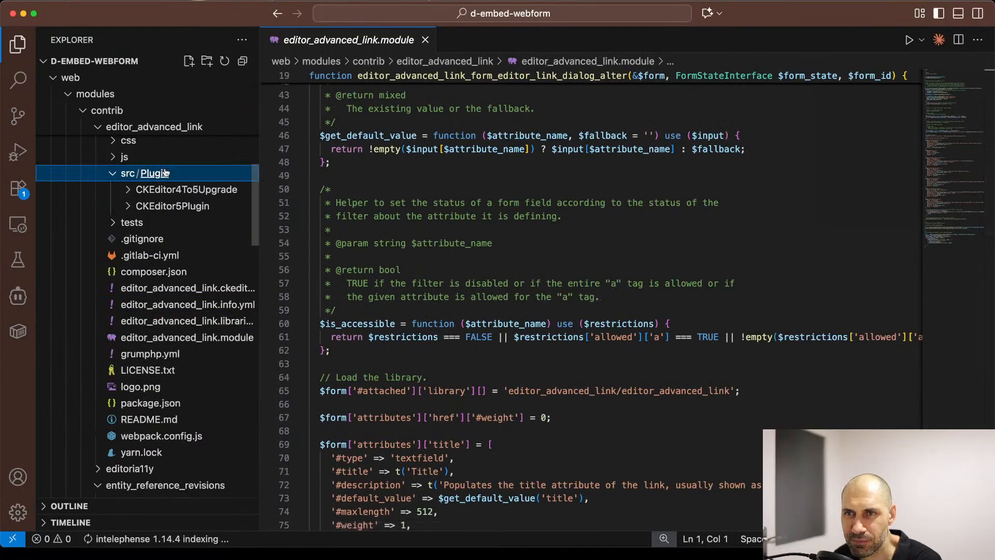
left_click(212, 207)
left_click(216, 224)
scroll(360, 263, "down", 5)
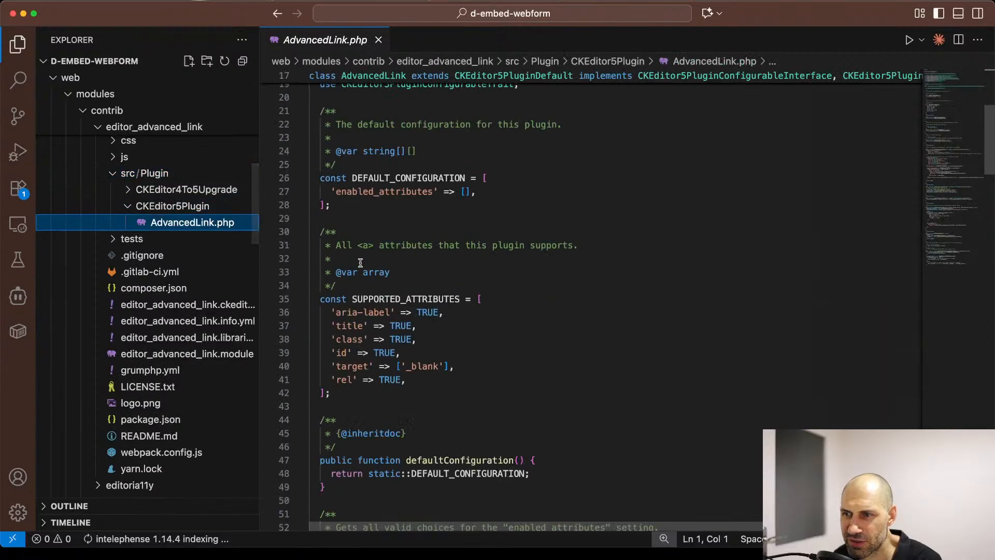
Step: Look up all references to the SUPPORTED_ATTRIBUTES constant in AdvancedLink.php
double_click(422, 299)
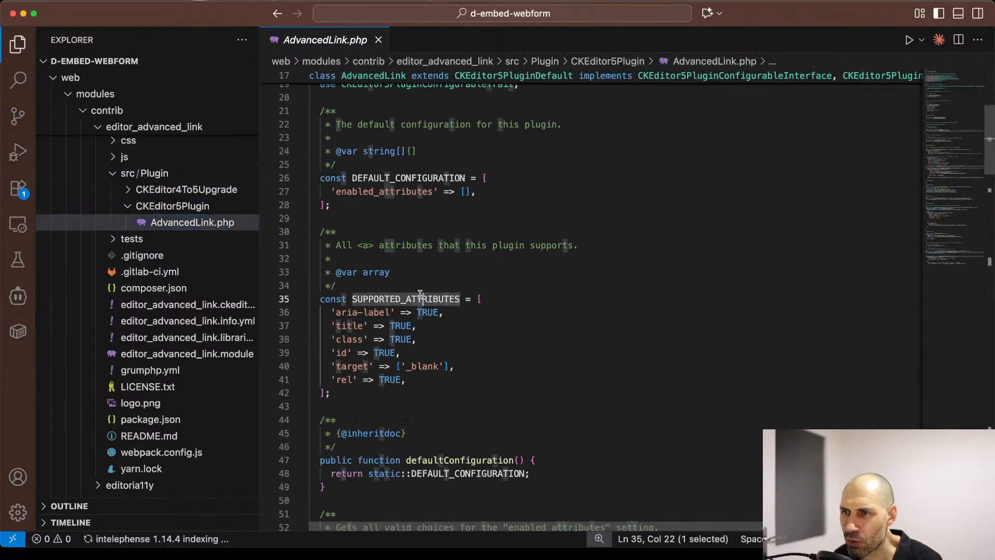
left_click(421, 299)
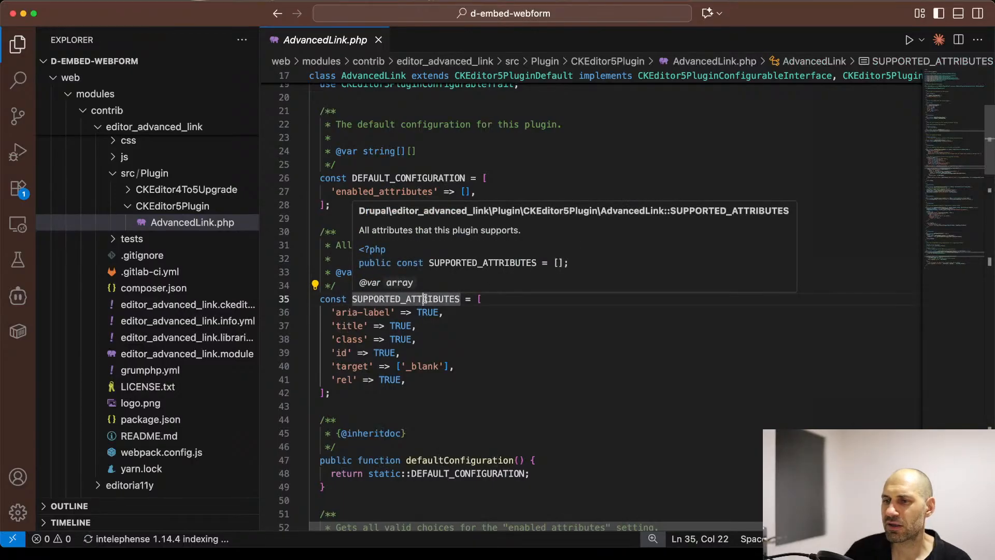
left_click(410, 304, "super")
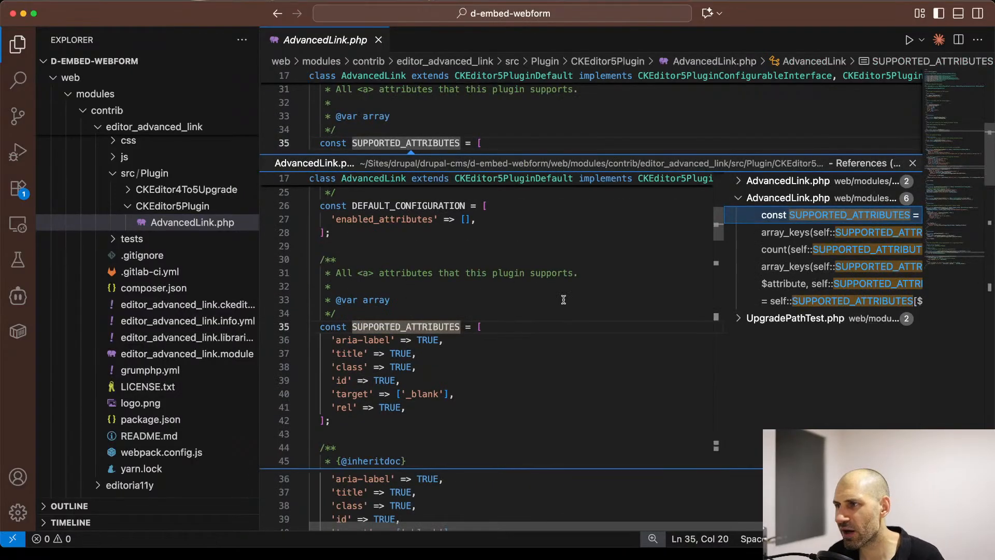
Step: Examine how SUPPORTED_ATTRIBUTES is used in the allowed HTML, configuration form and valid choices functions, and close the references view
left_click(714, 259)
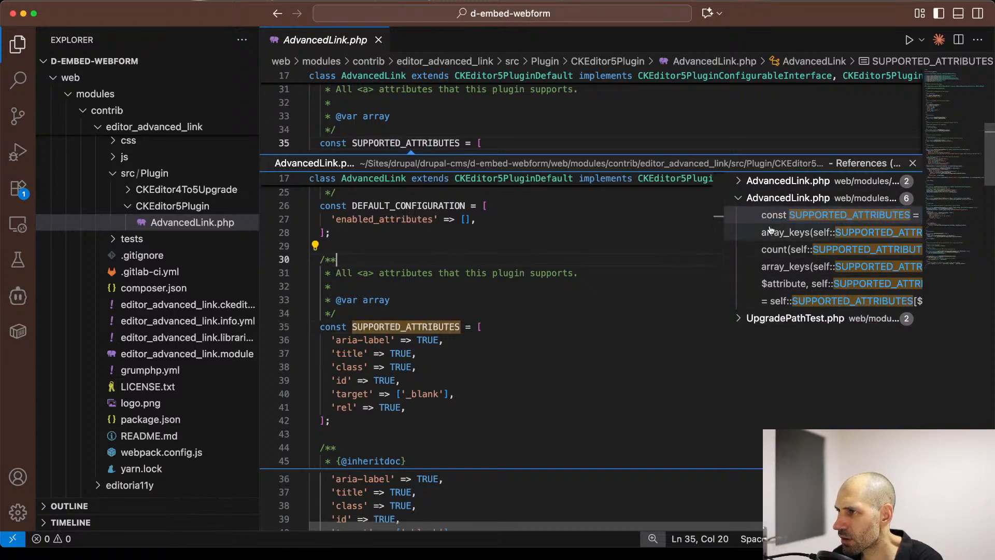
left_click(781, 285)
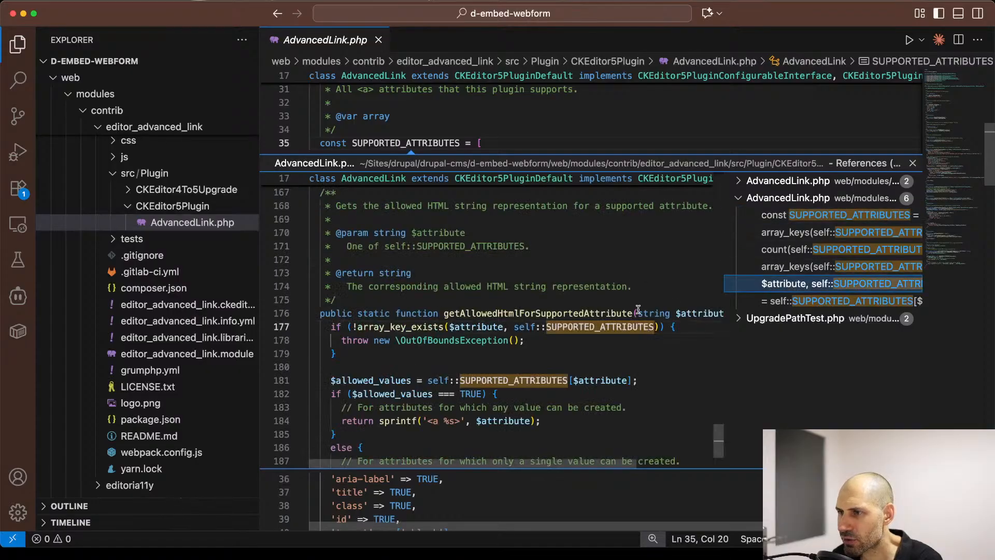
left_click(781, 265)
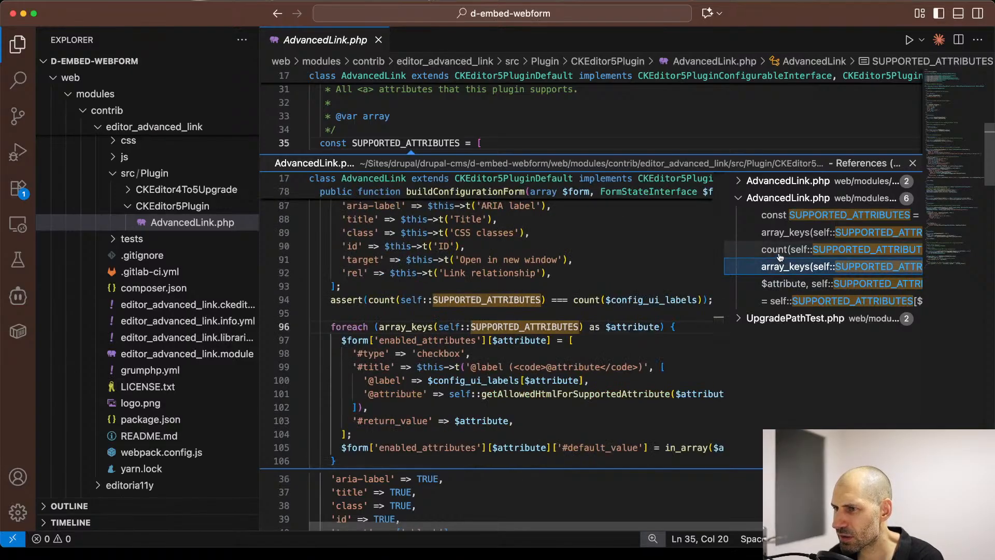
scroll(666, 322, "down", 3)
scroll(666, 322, "up", 7)
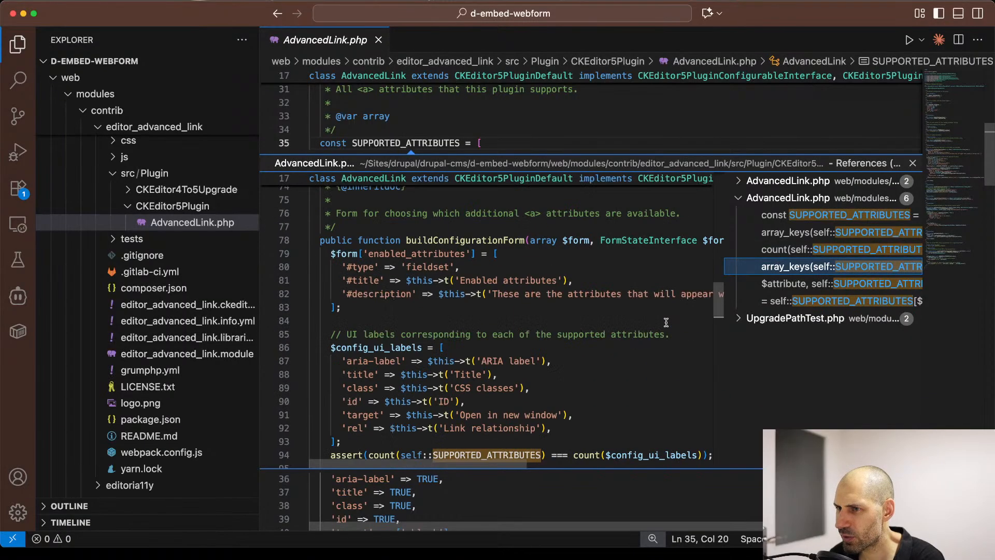
scroll(667, 322, "down", 5)
scroll(668, 322, "up", 3)
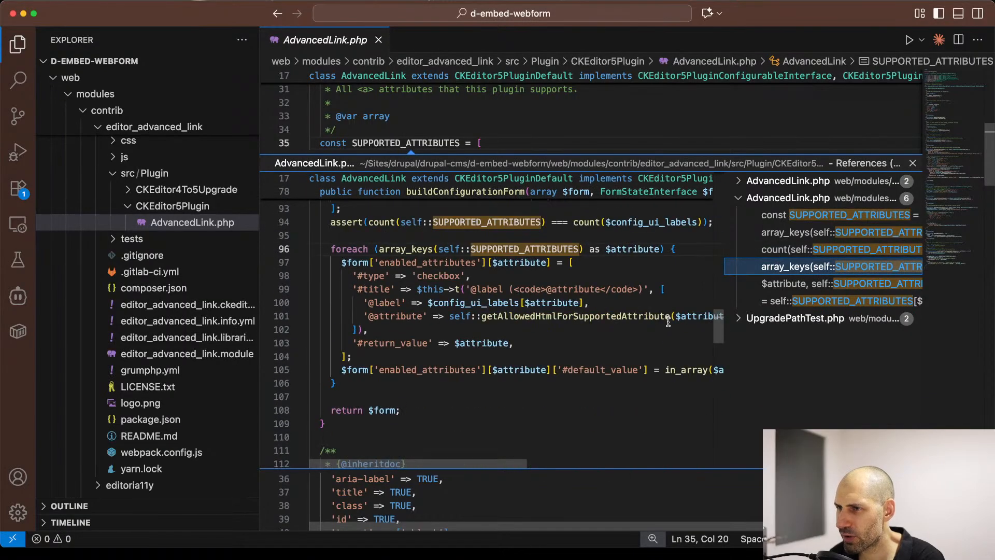
left_click(788, 249)
left_click(787, 232)
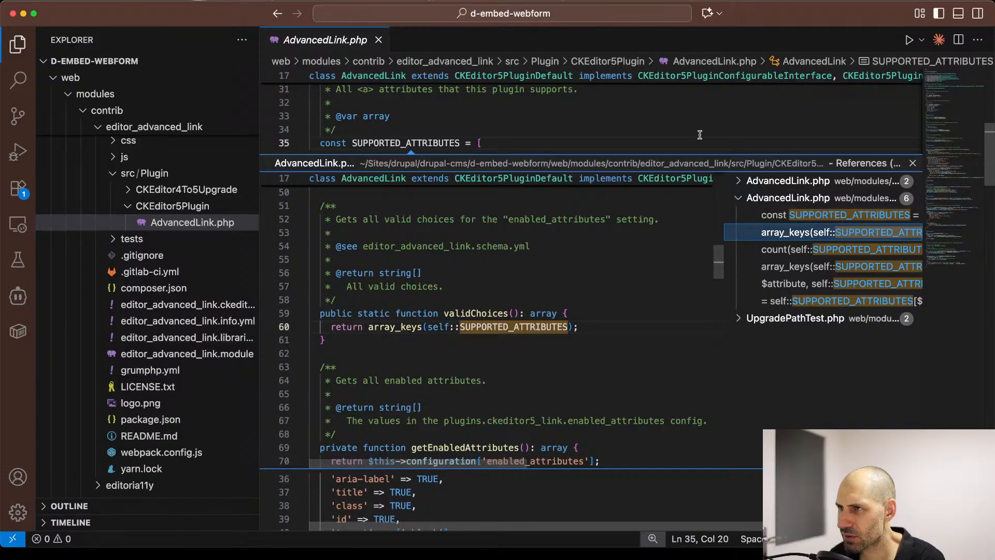
left_click(668, 130)
left_click(912, 163)
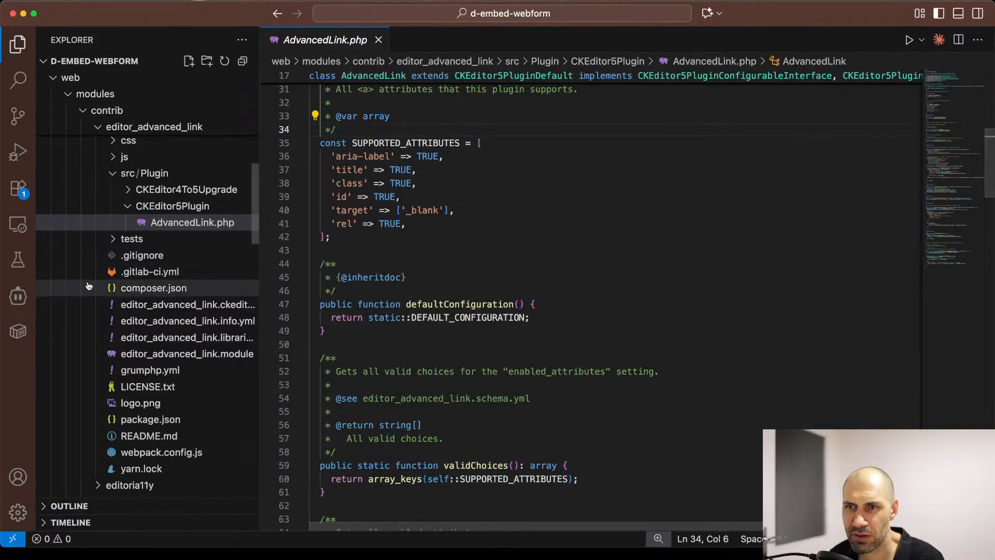
Step: Reopen editor_advanced_link.module and read the link attribute field definitions and the helpers for default values and access
left_click(233, 353)
scroll(398, 366, "down", 10)
scroll(398, 366, "down", 3)
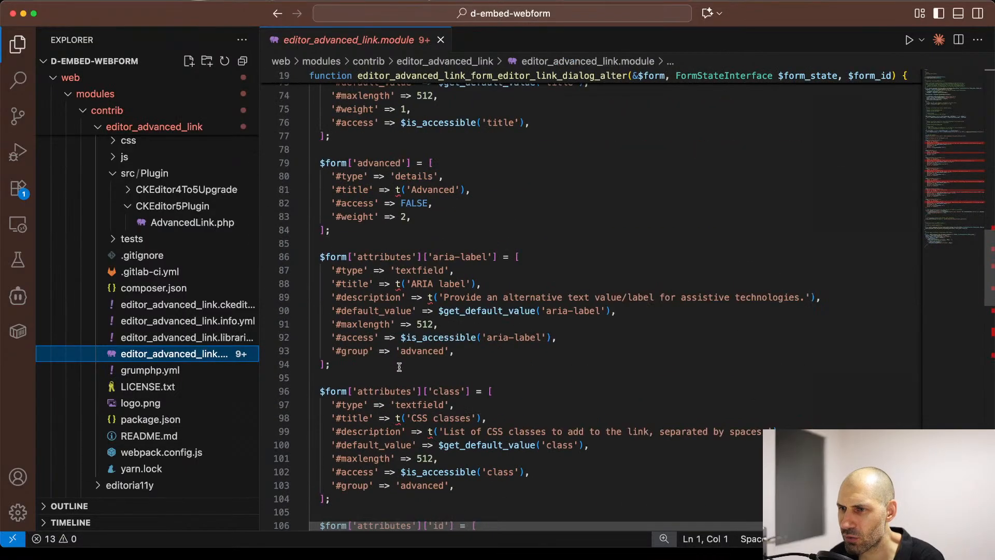
scroll(399, 366, "up", 8)
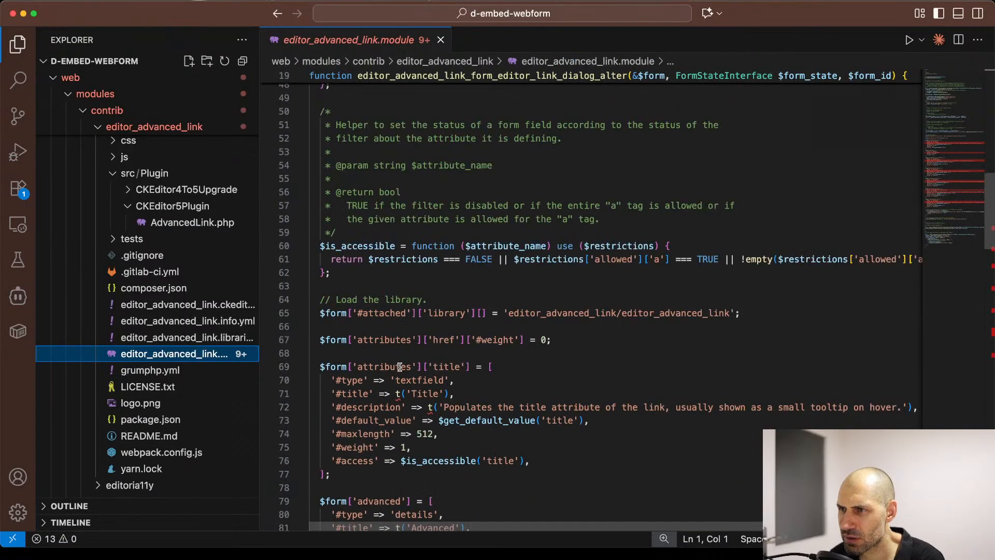
scroll(400, 367, "up", 4)
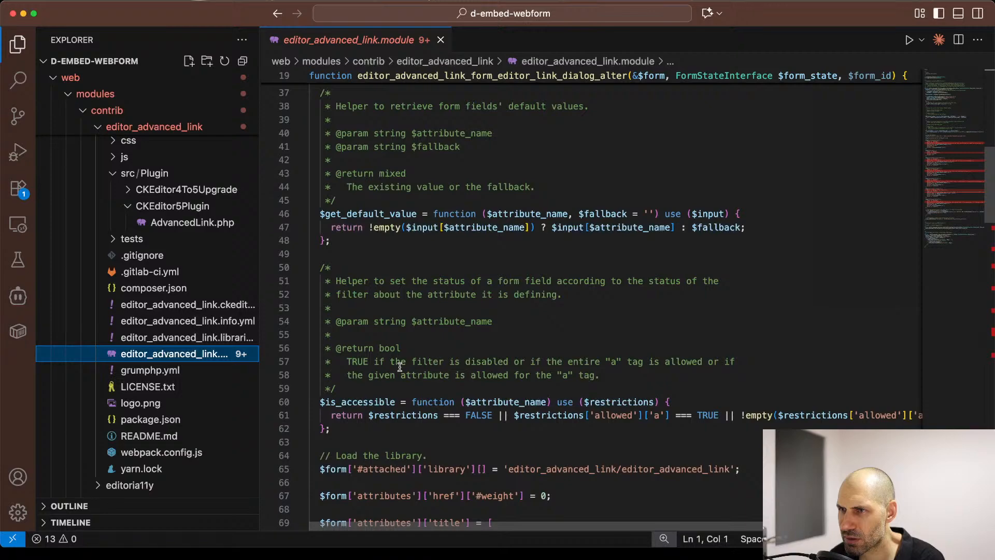
scroll(399, 367, "up", 8)
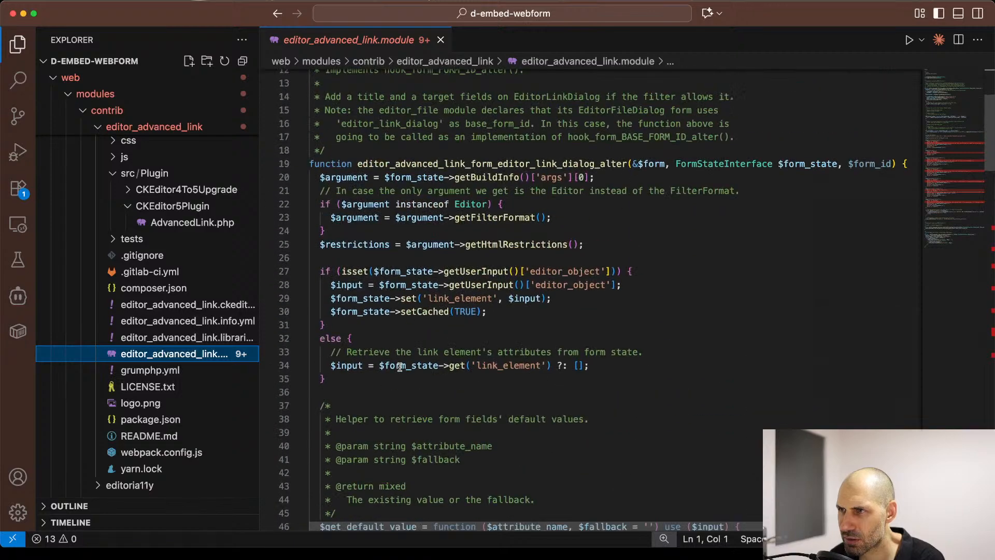
Step: Trace the editor_advanced_link_form_editor_link_dialog_alter function down to the LinkIt compatibility hook and the attribute validation code
left_click(552, 163)
scroll(457, 243, "down", 10)
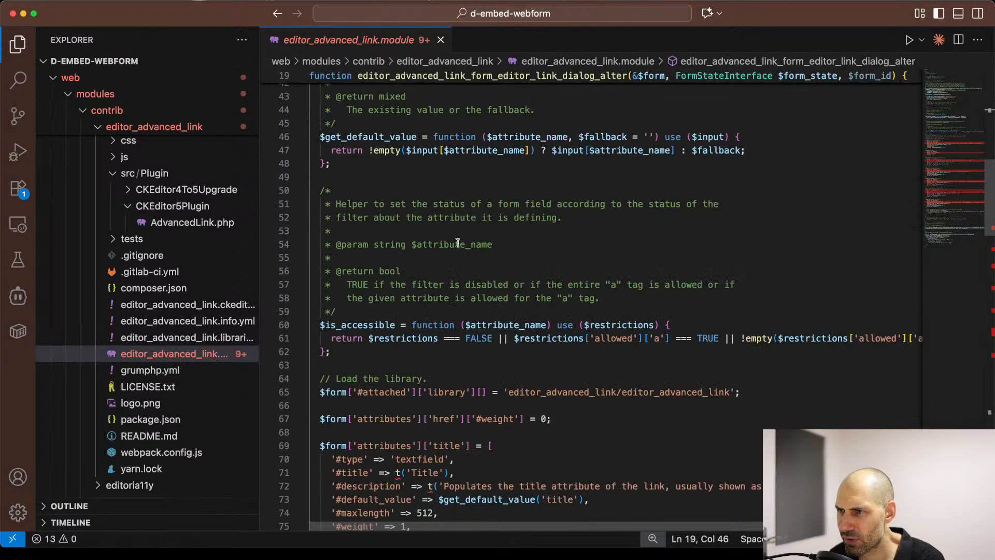
scroll(458, 243, "down", 20)
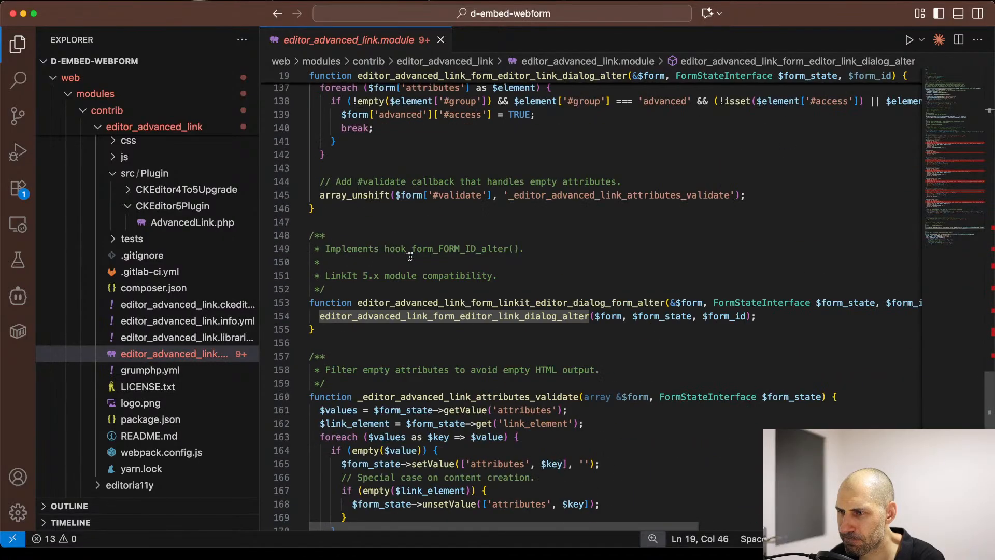
scroll(410, 256, "down", 2)
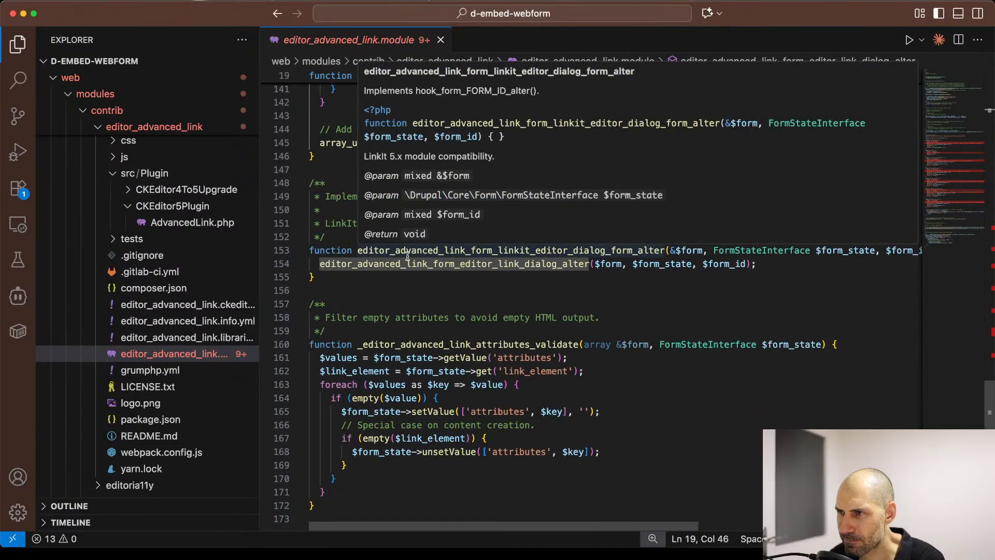
Step: Go from the LinkIt hook's call to the editor_advanced_link_form_editor_link_dialog_alter definition and skim the code through the end of the file
left_click(395, 285)
left_click(409, 267)
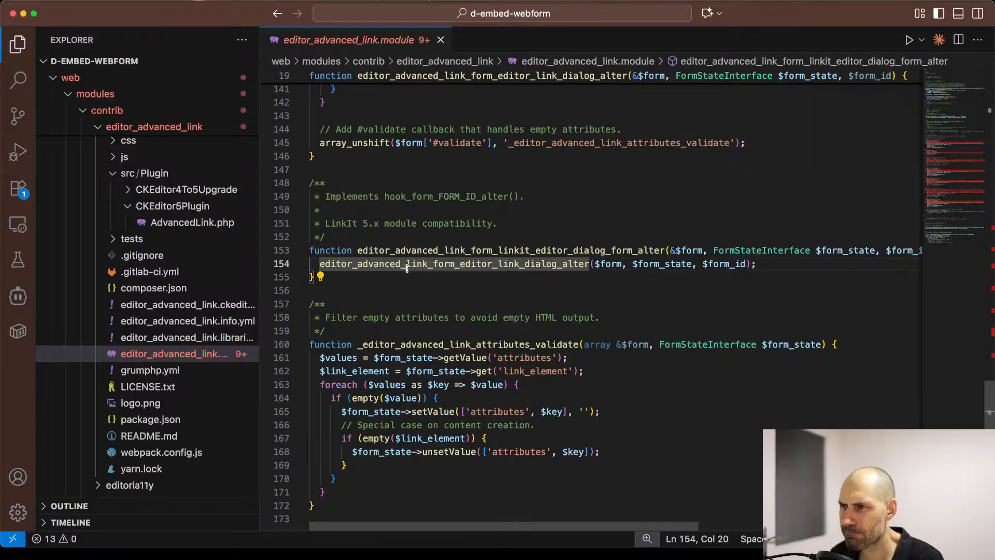
left_click(407, 270, "super")
scroll(408, 270, "down", 2)
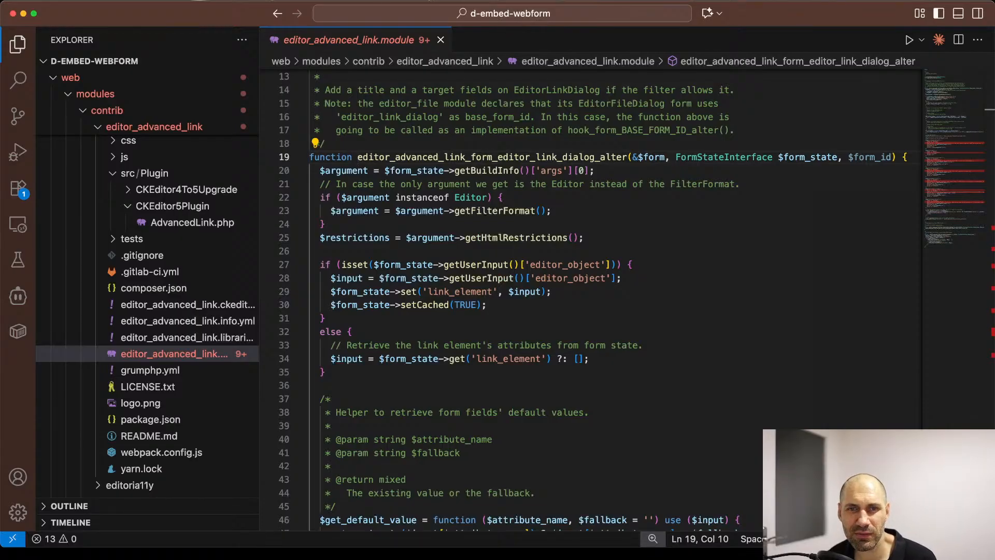
scroll(464, 253, "down", 20)
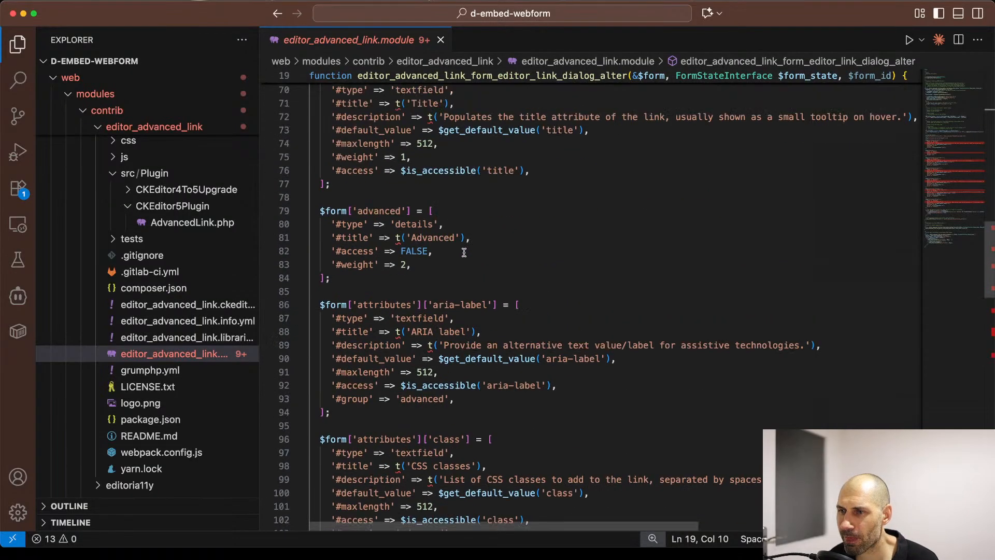
scroll(463, 252, "down", 13)
scroll(462, 253, "up", 13)
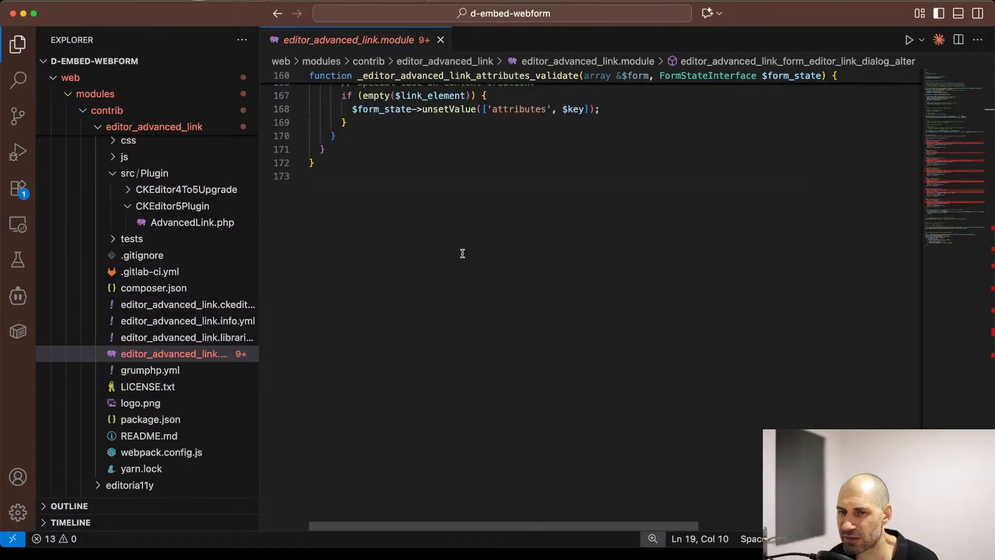
Step: Open the module's README.md, read through to its recommended modules, and follow the CKEditor Entity Link project link
left_click(136, 436)
scroll(355, 289, "down", 3)
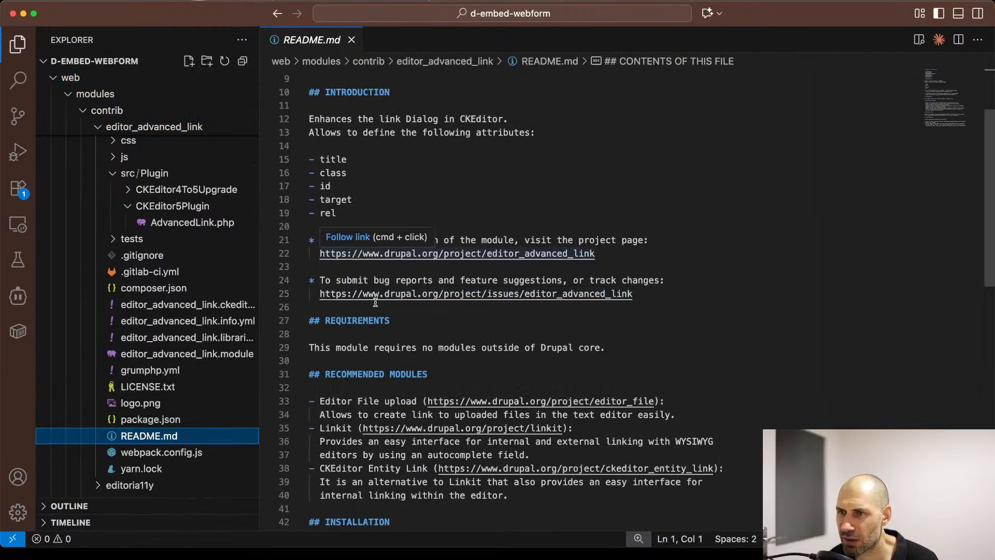
scroll(364, 355, "down", 5)
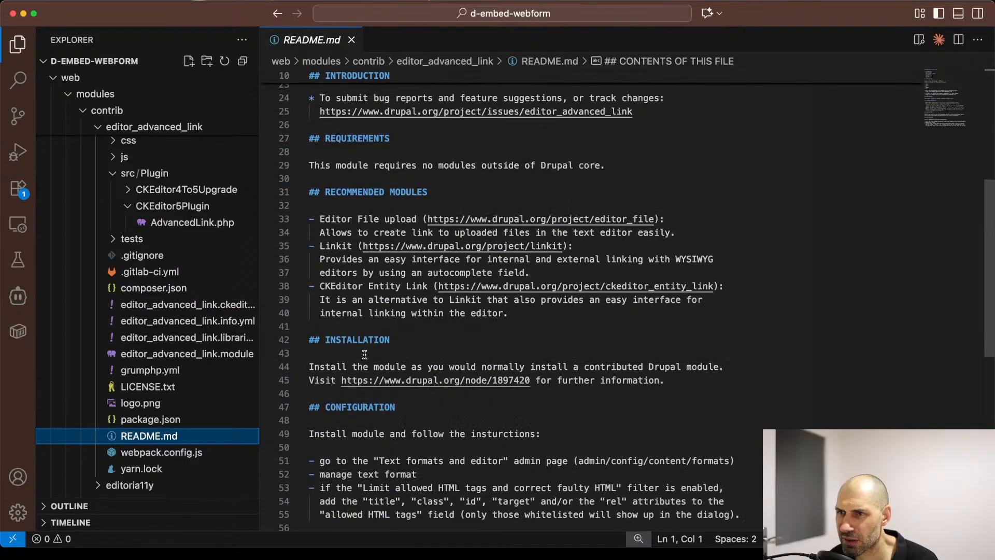
left_click(530, 286)
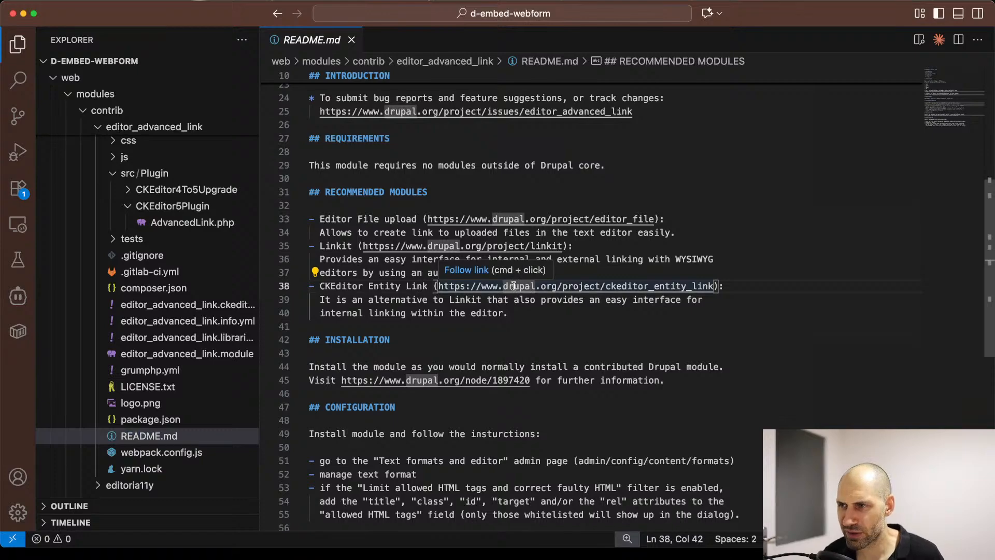
left_click(511, 290, "super")
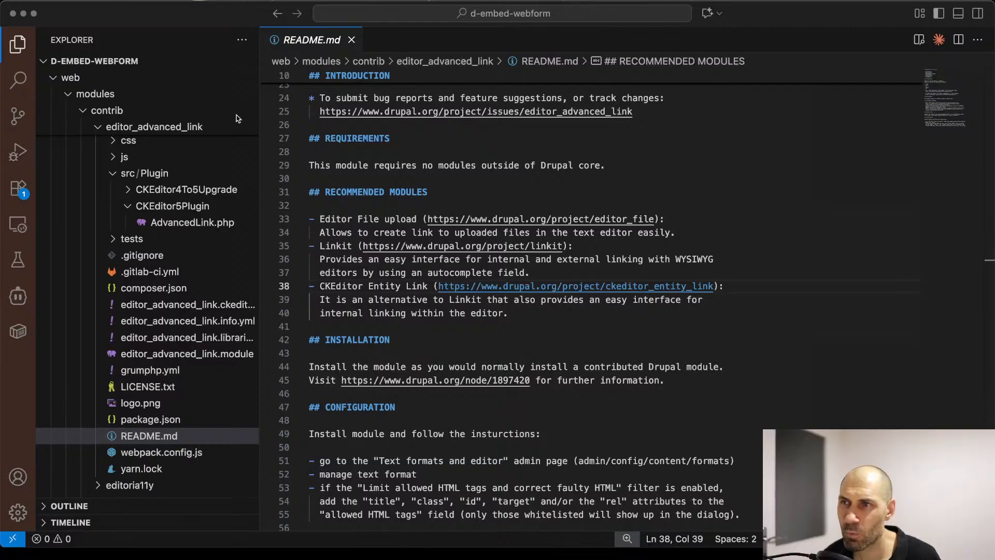
Step: Switch to Chrome and load drupal.org/project/ckeditor_entity_link in the tab showing the Editor Advanced link project
key("super+Tab")
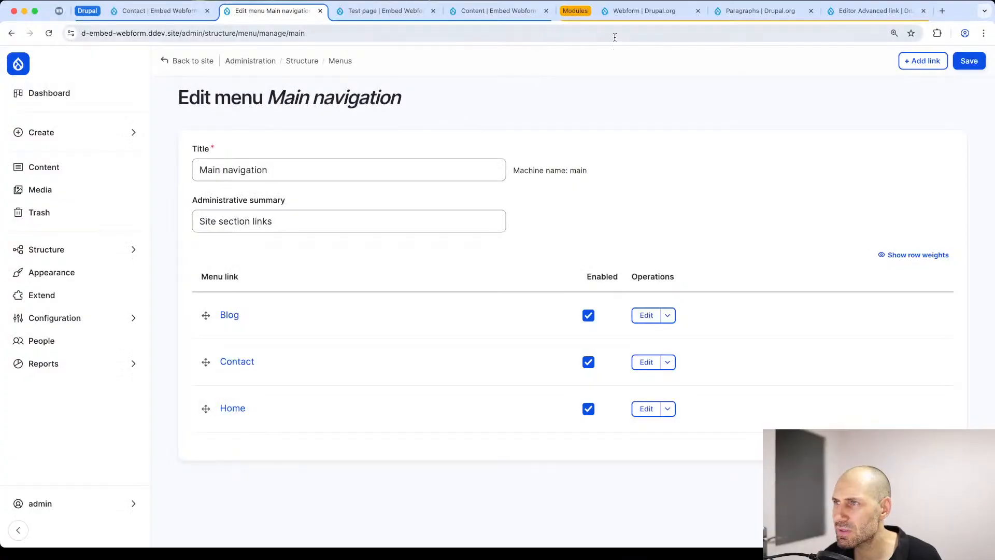
left_click(855, 10)
left_click(829, 35)
type("https://www.drupal.org/project/ckeditor_entity_link")
key("Return")
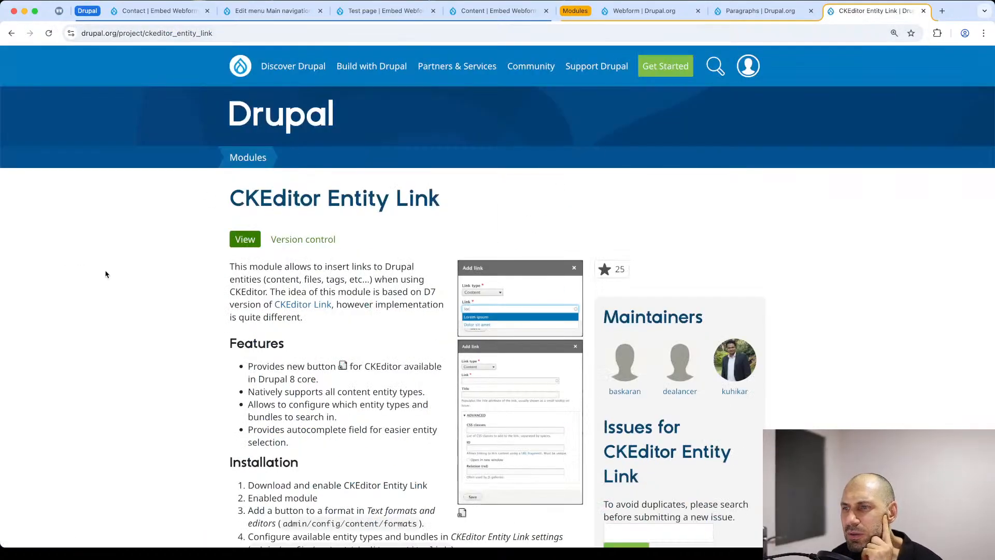
Step: Read the CKEditor Entity Link project page's installation, dependencies, recommended module and project information sections
scroll(109, 269, "down", 6)
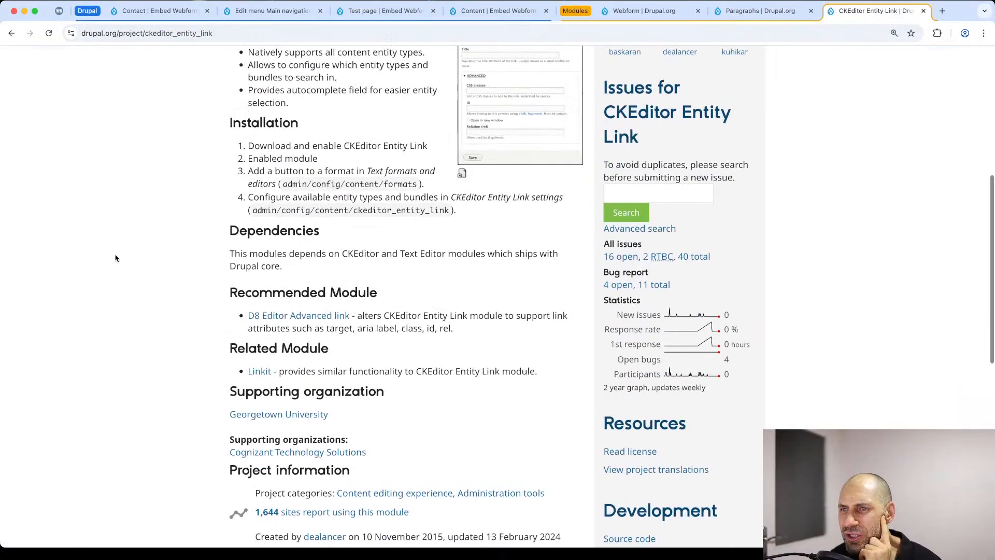
scroll(115, 256, "down", 3)
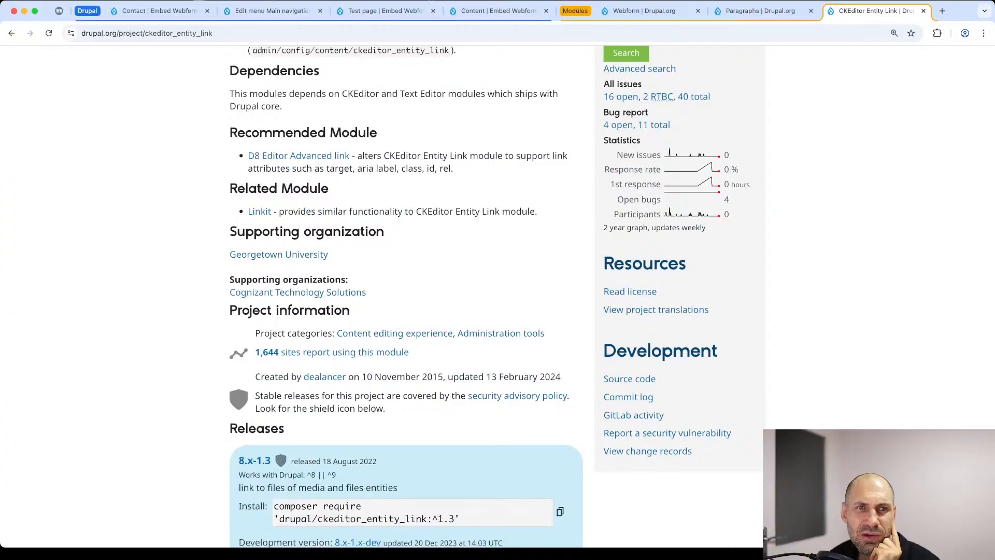
key("super+Tab")
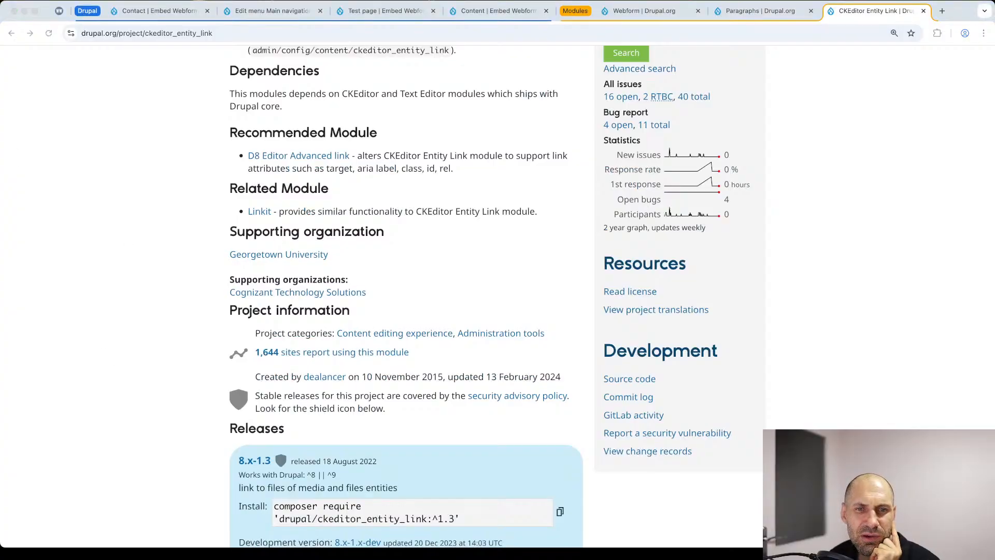
scroll(531, 311, "down", 6)
scroll(442, 291, "up", 7)
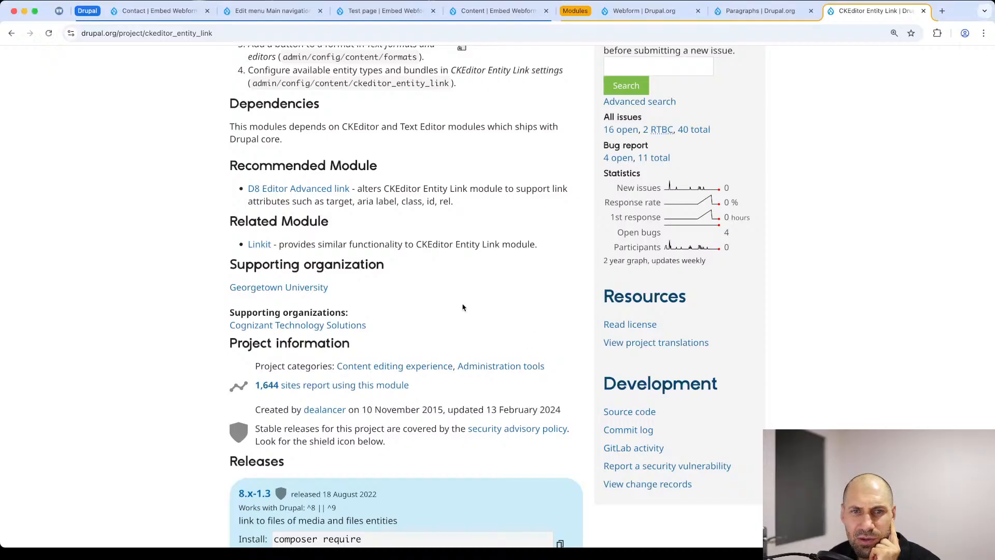
scroll(462, 308, "up", 6)
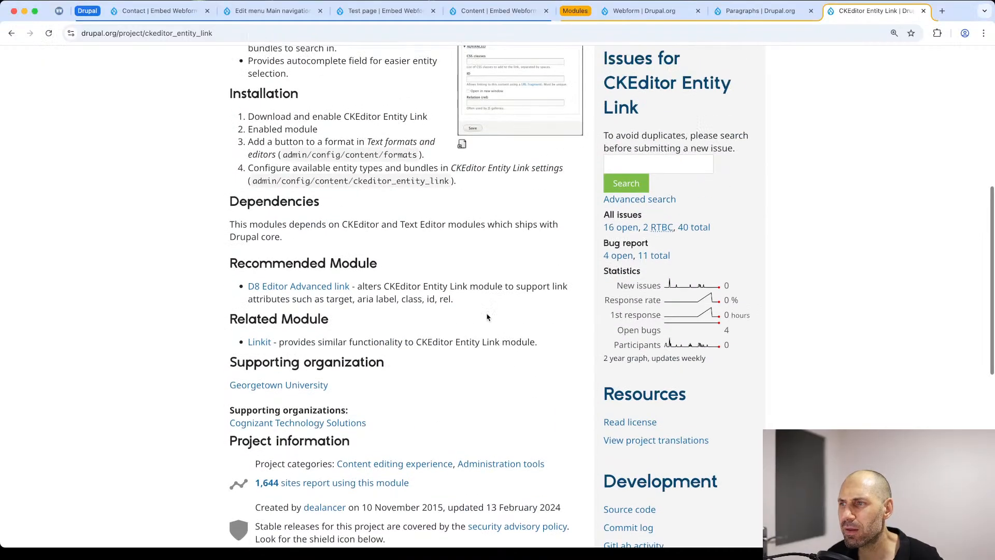
Step: Check the release date of CKEditor Entity Link 8.x-1.3, and return to the module's description and screenshots
scroll(528, 305, "down", 15)
left_click_drag(378, 264, 302, 264)
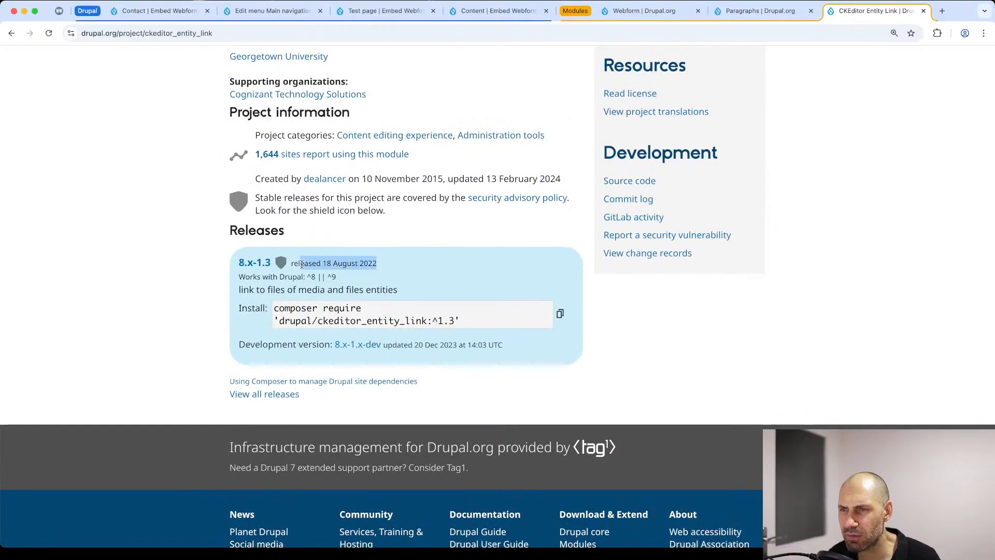
left_click(398, 268)
scroll(398, 269, "up", 12)
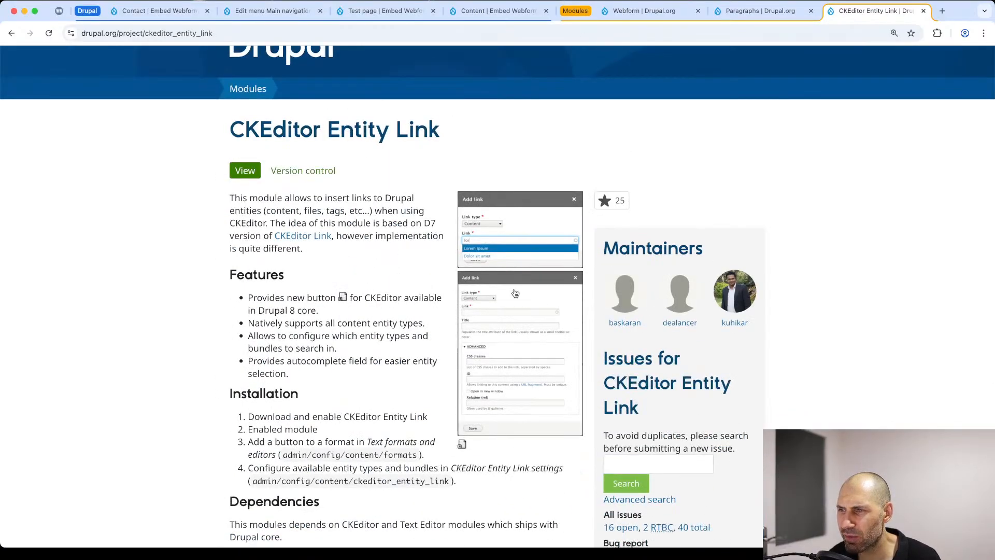
Step: Open the list of open issues for CKEditor Entity Link, scan it, and return to the project page
scroll(620, 355, "down", 3)
left_click(622, 368)
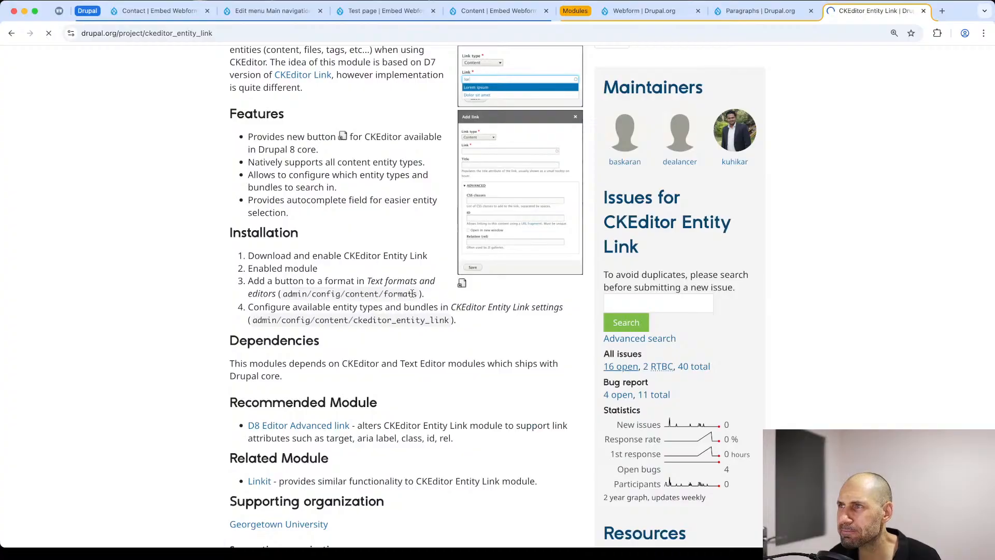
scroll(350, 357, "down", 5)
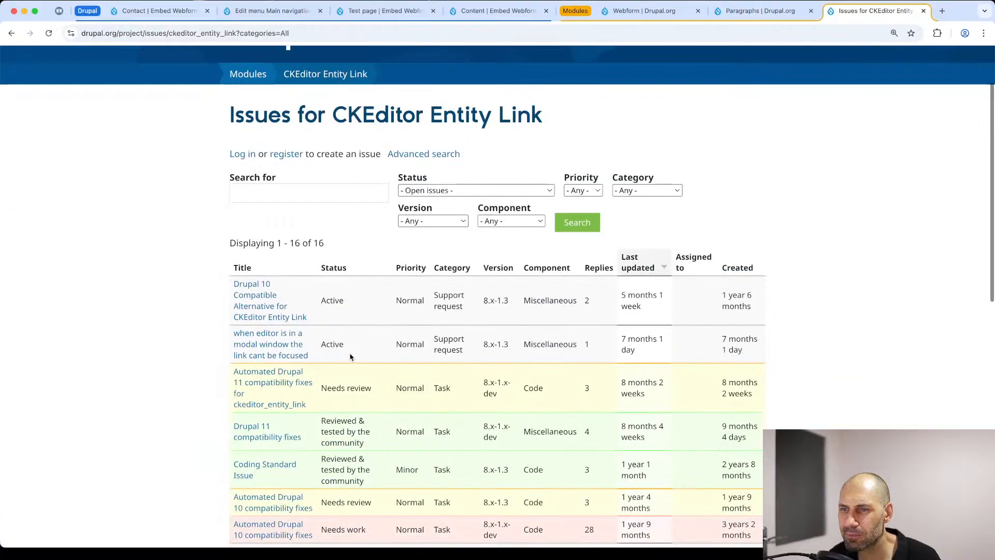
scroll(334, 364, "up", 5)
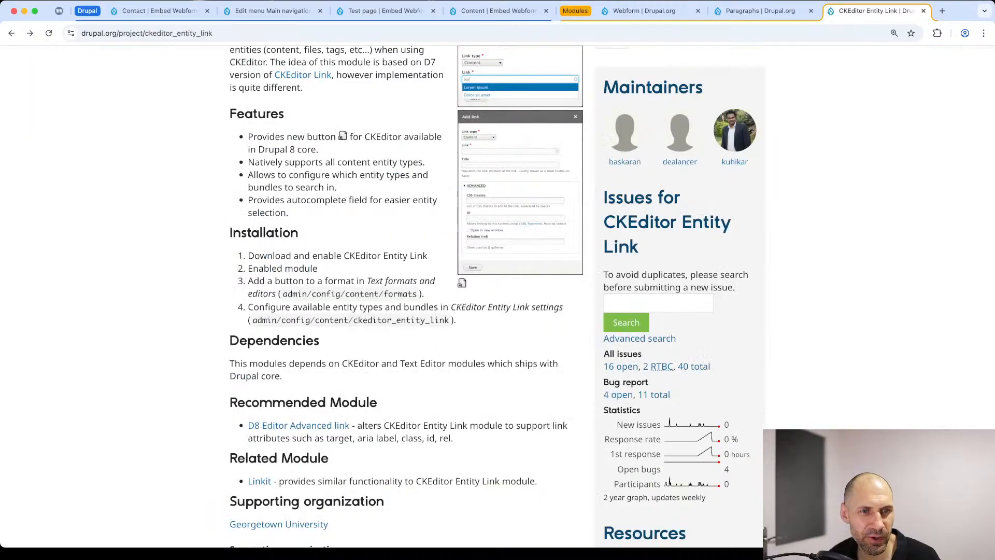
key("super+Tab")
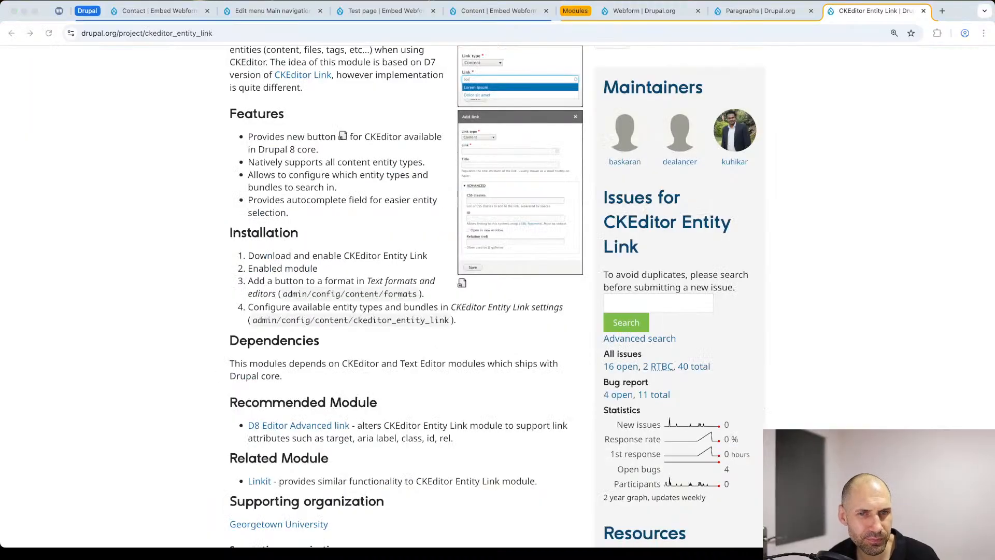